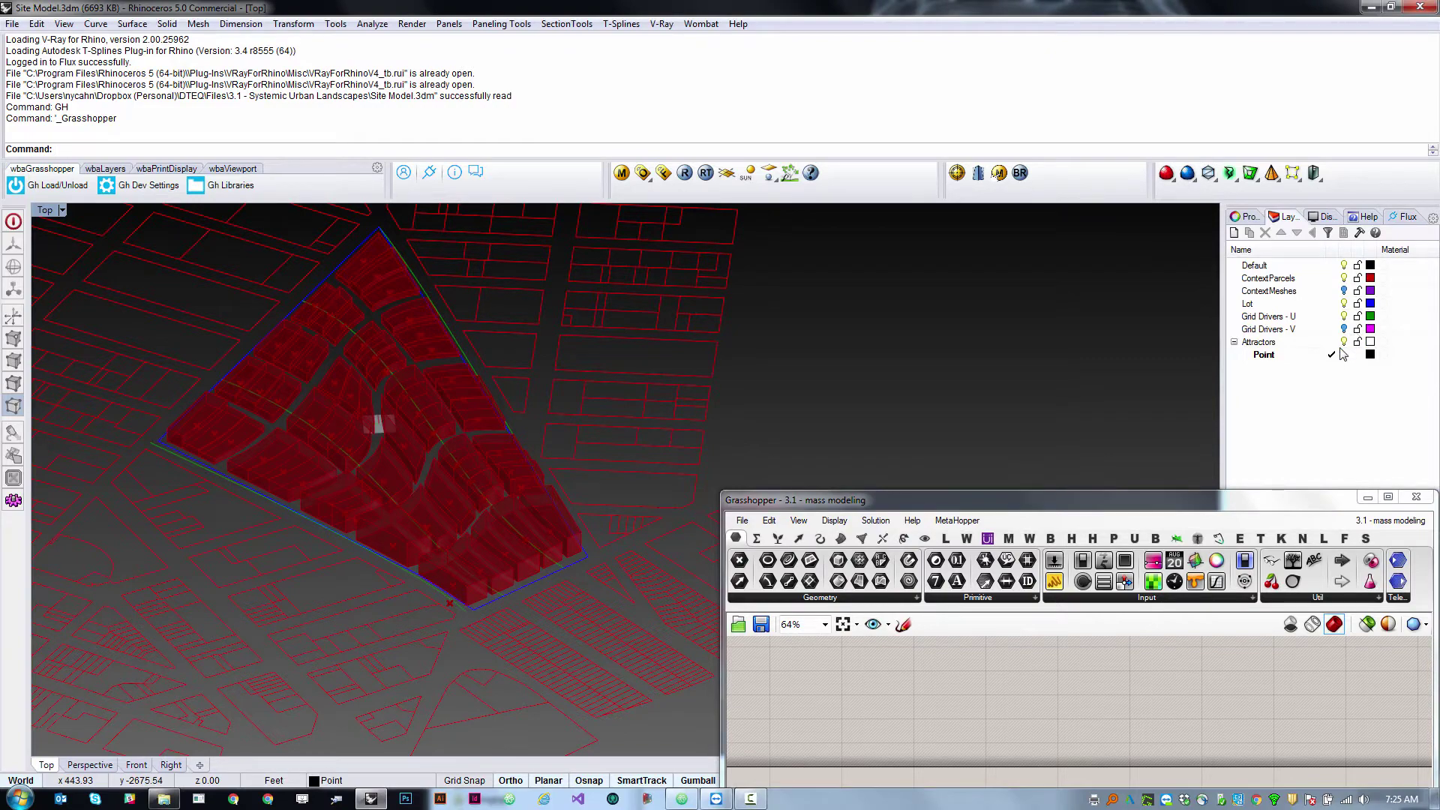
Show the ContextMeshes layer to view the site massing among the surrounding buildings.
click(1344, 291)
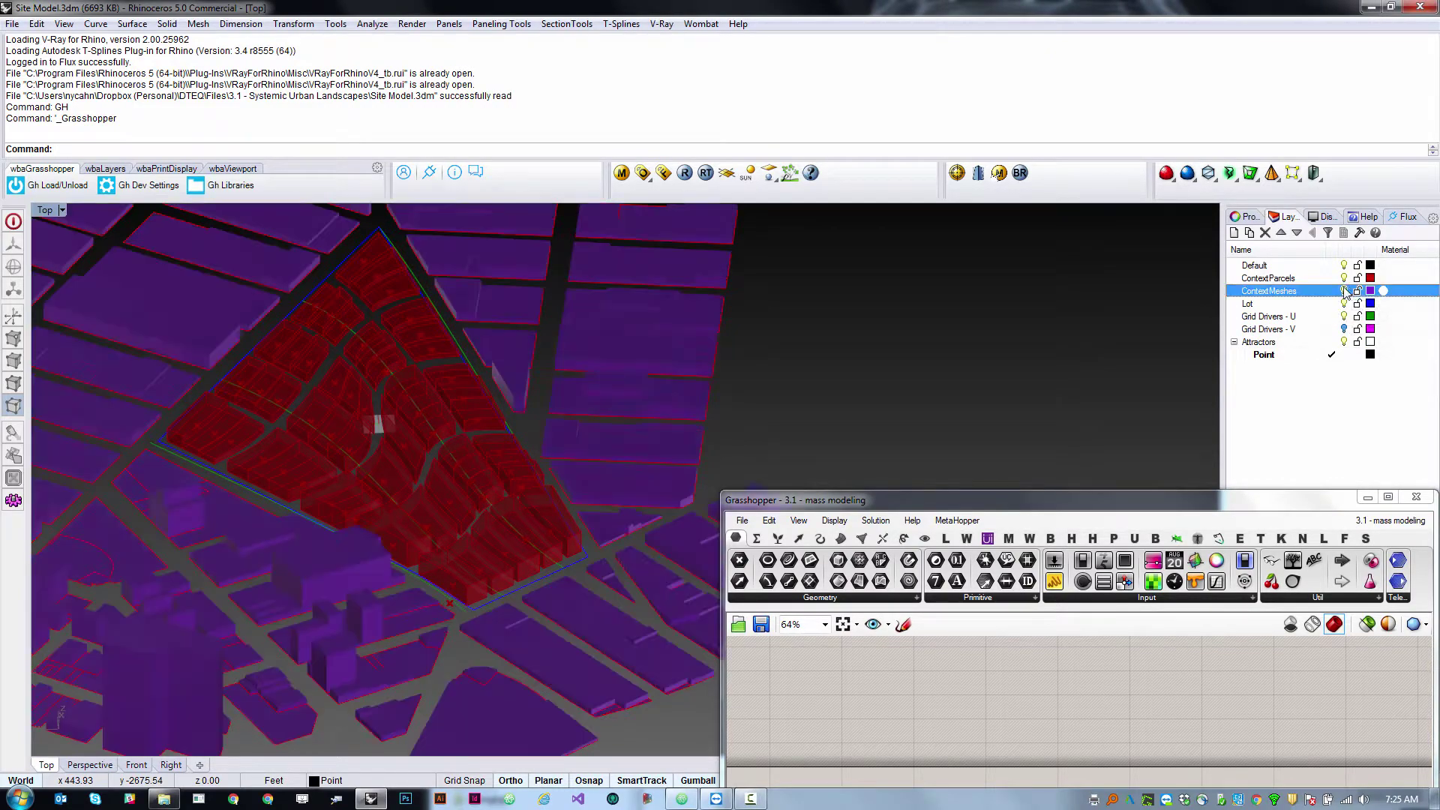
ctrl+shift+right_drag(644, 323, 479, 400)
scroll(518, 384, up, 8)
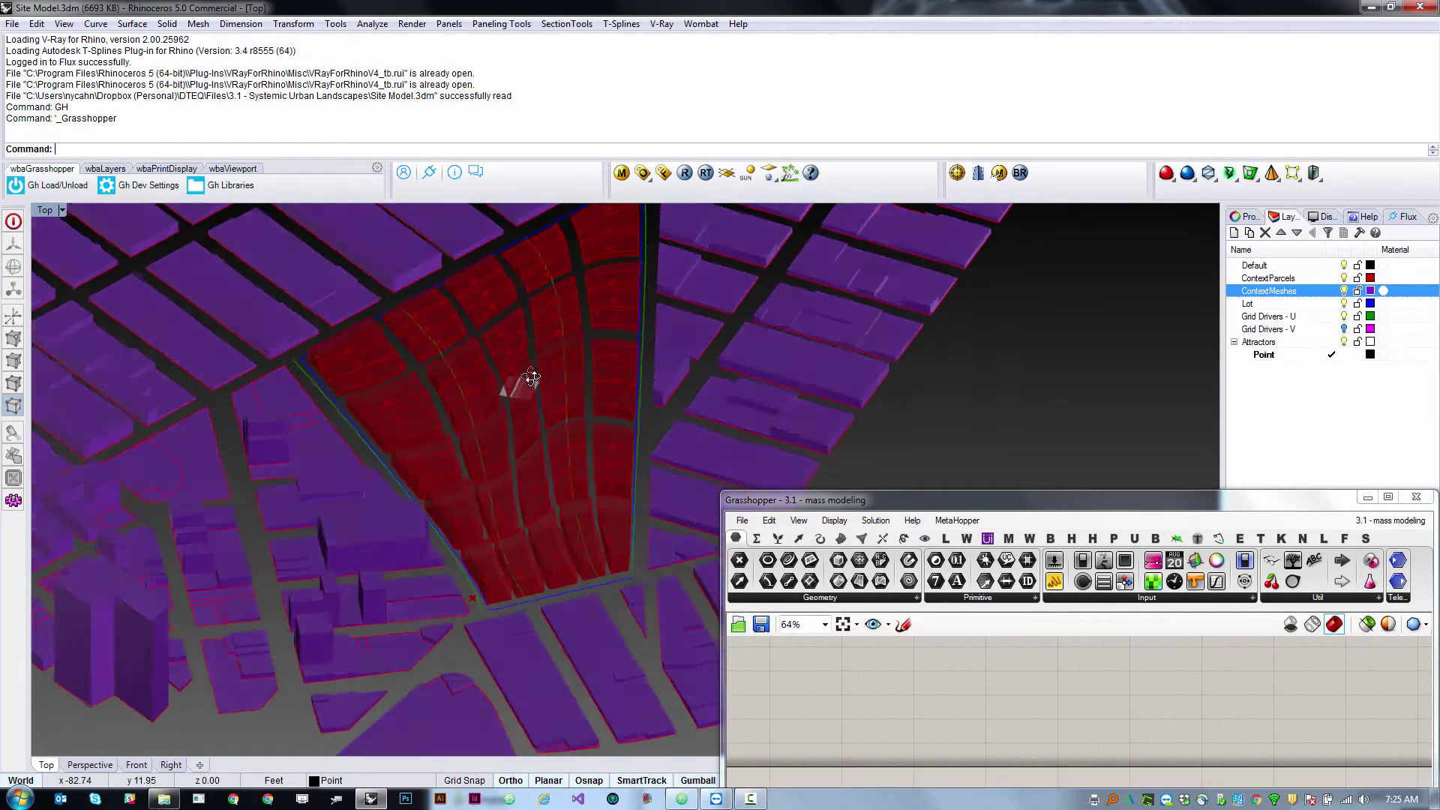
Switch to Grasshopper and examine the base surface and main grid subdivision groups in the mass modeling definition.
drag(975, 500, 1439, 378)
scroll(1028, 487, down, 2)
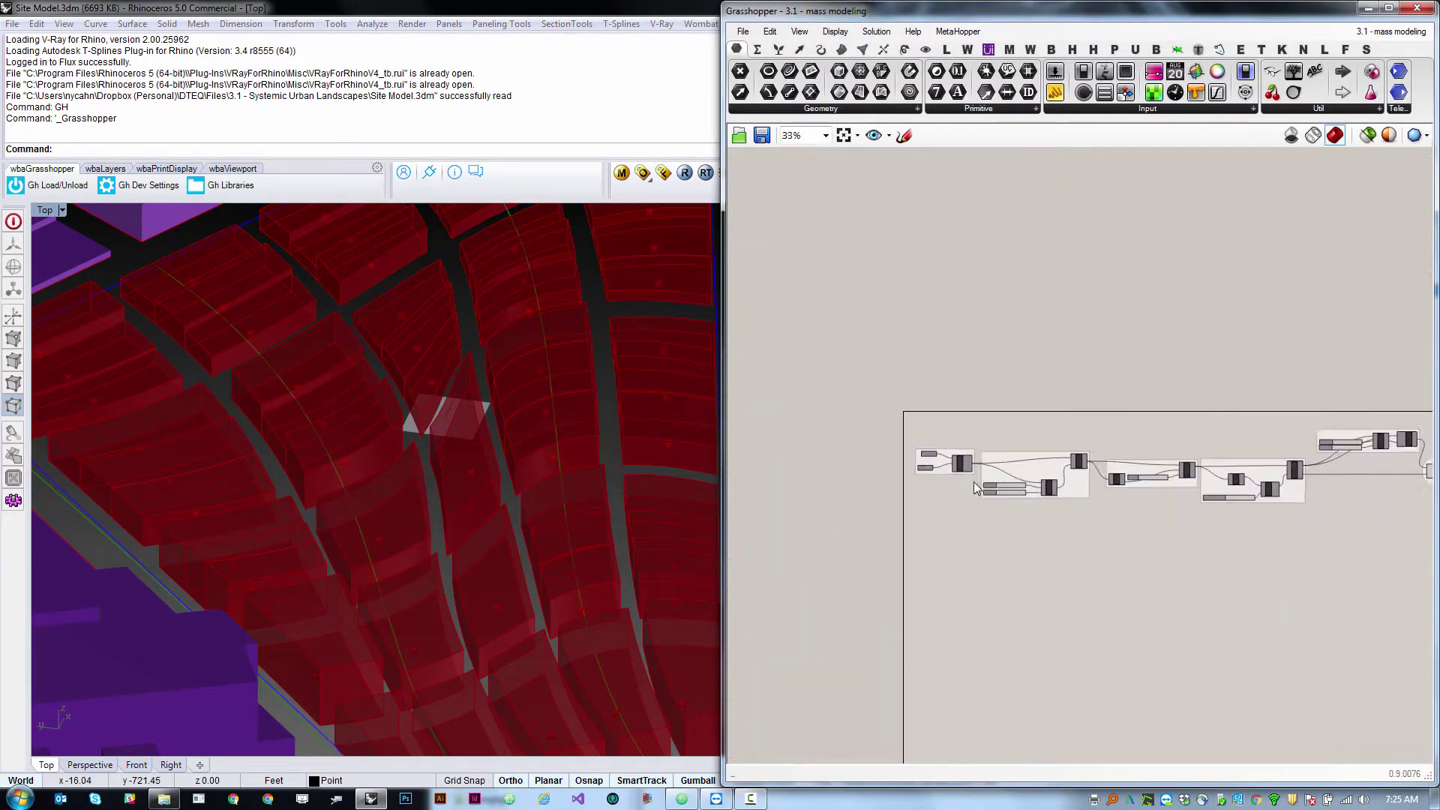
scroll(958, 468, up, 4)
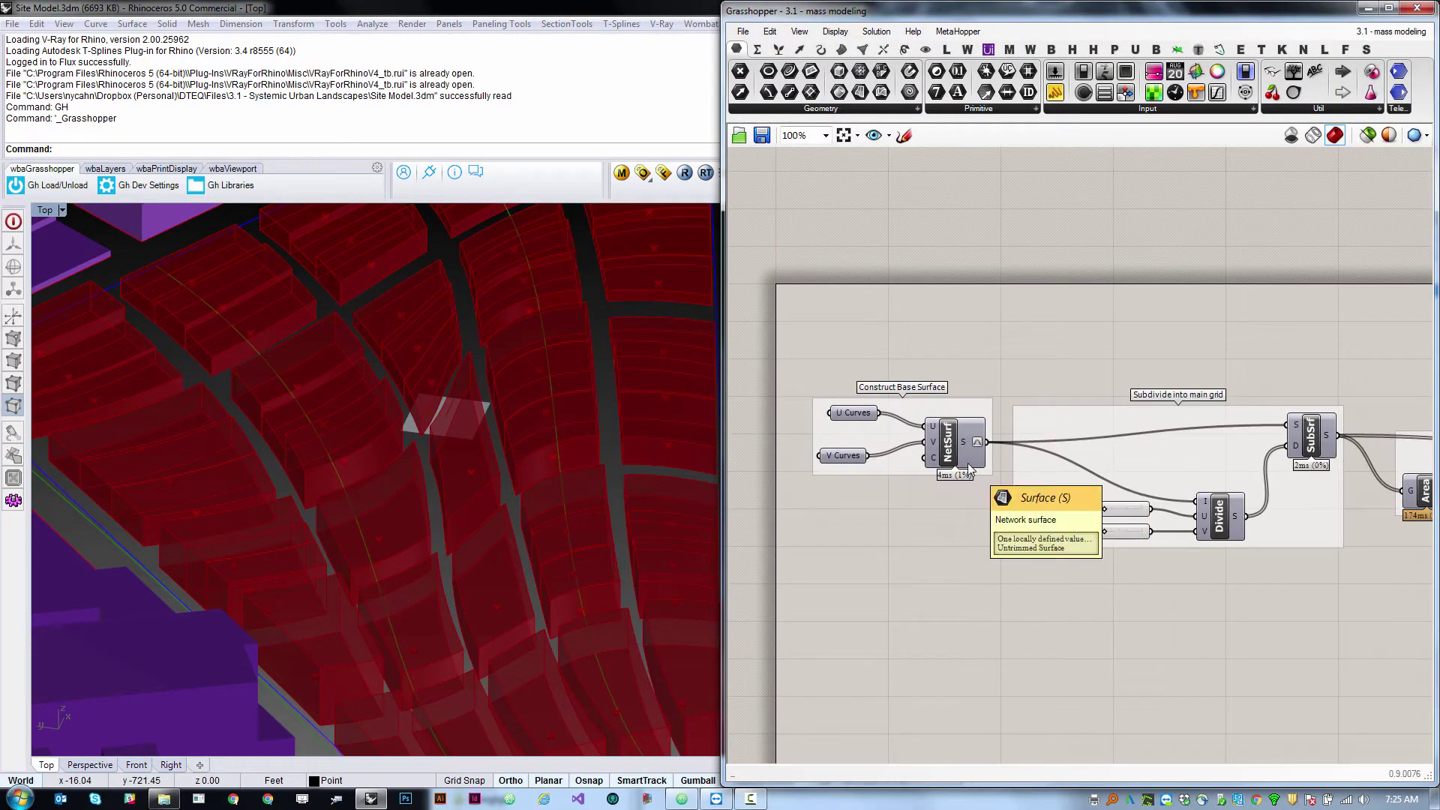
Create a new Grasshopper document and delete all the template content from its canvas.
key(ctrl+n)
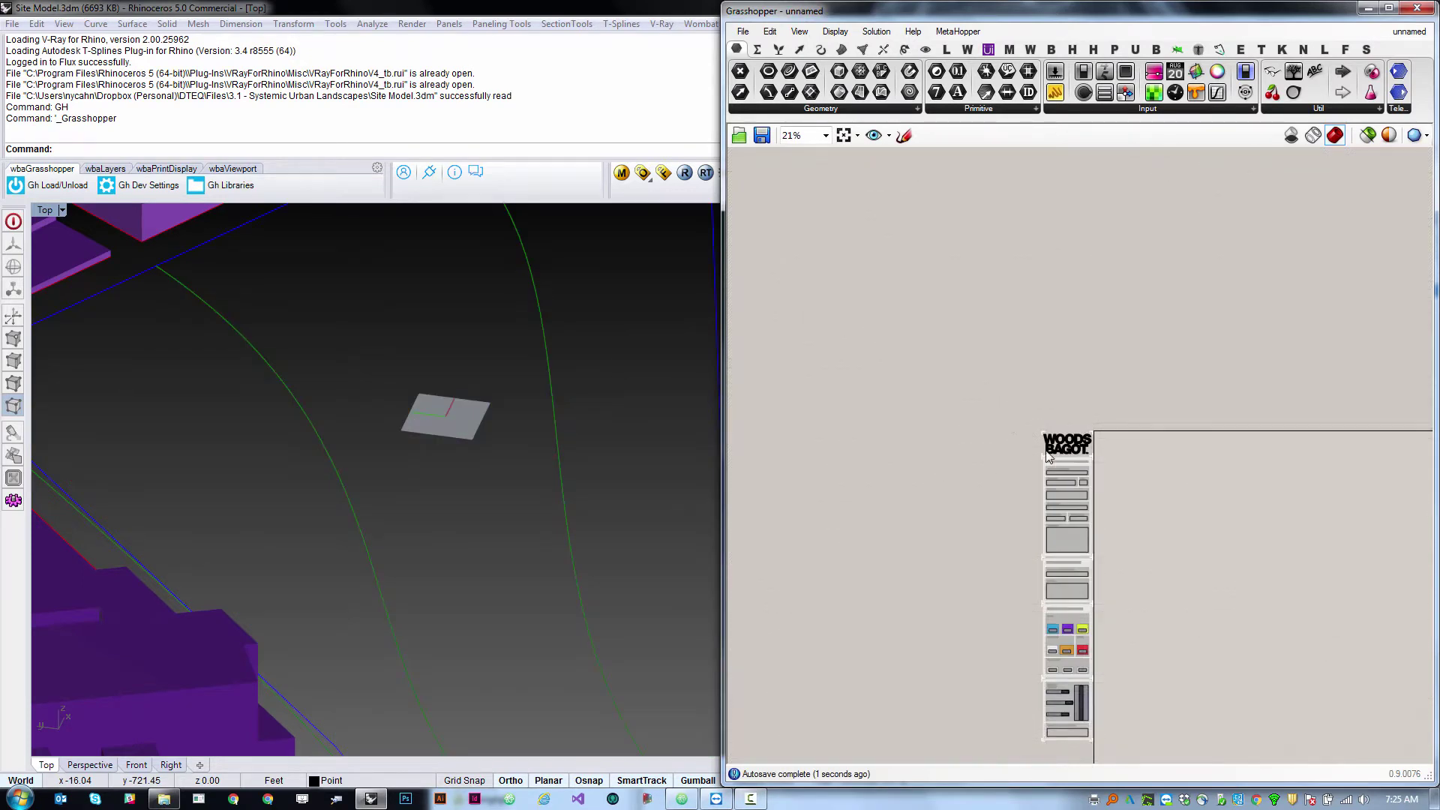
key(ctrl+a)
key(Delete)
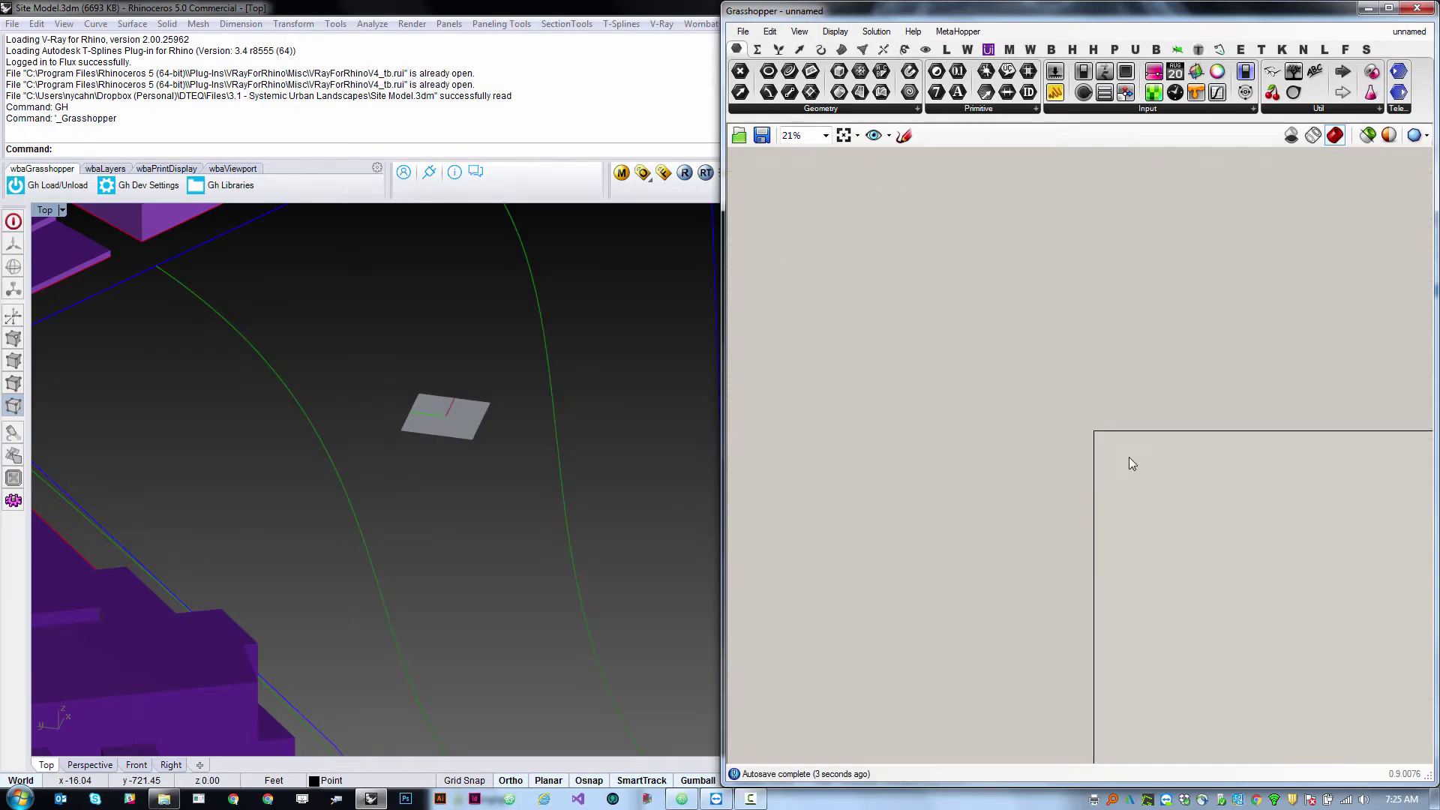
right_drag(1128, 459, 828, 350)
scroll(822, 404, up, 1)
scroll(819, 387, down, 4)
scroll(837, 423, up, 4)
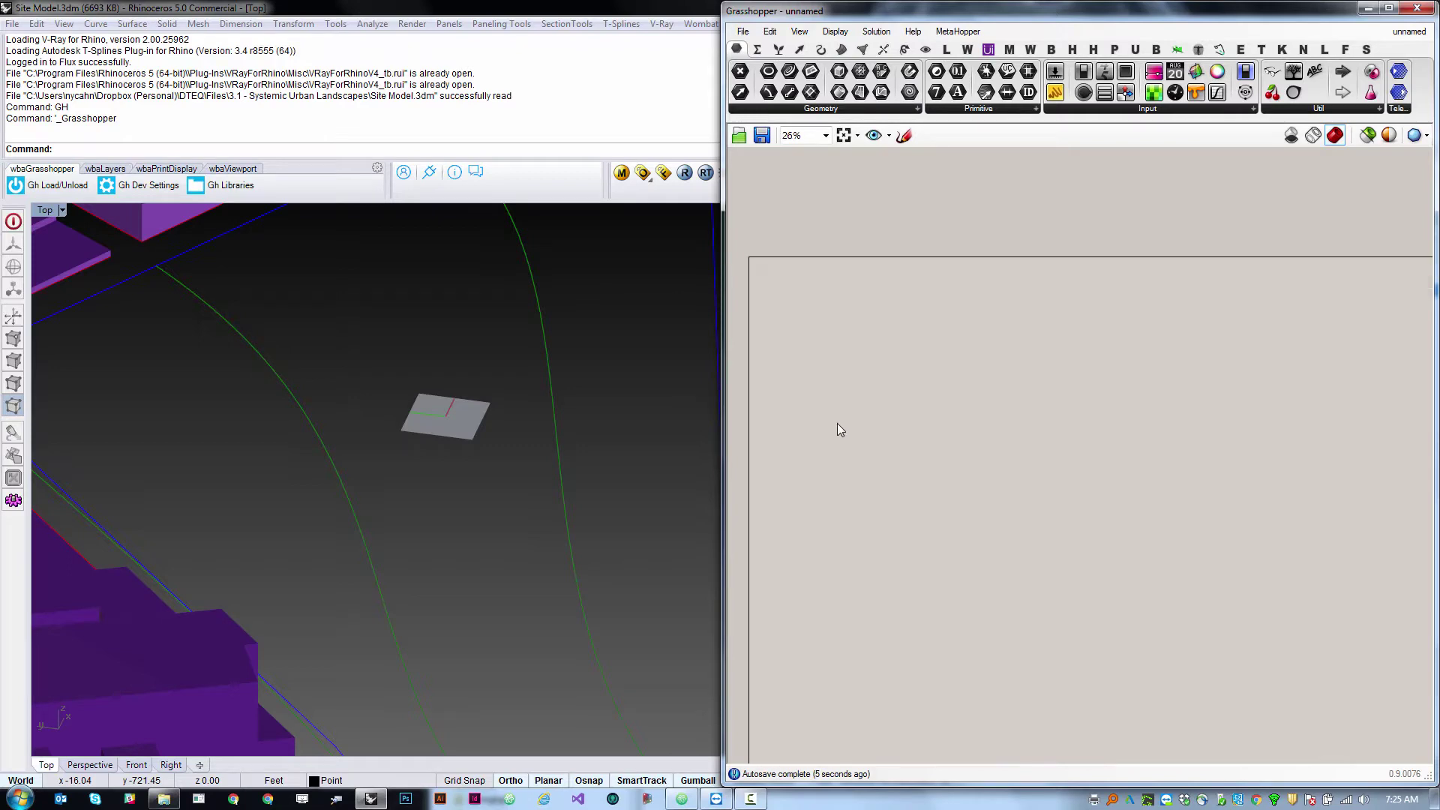
scroll(837, 423, down, 1)
Switch to Rhino, hide the ContextMeshes and Lot layers, and show the Grid Drivers - V layer.
scroll(371, 398, down, 8)
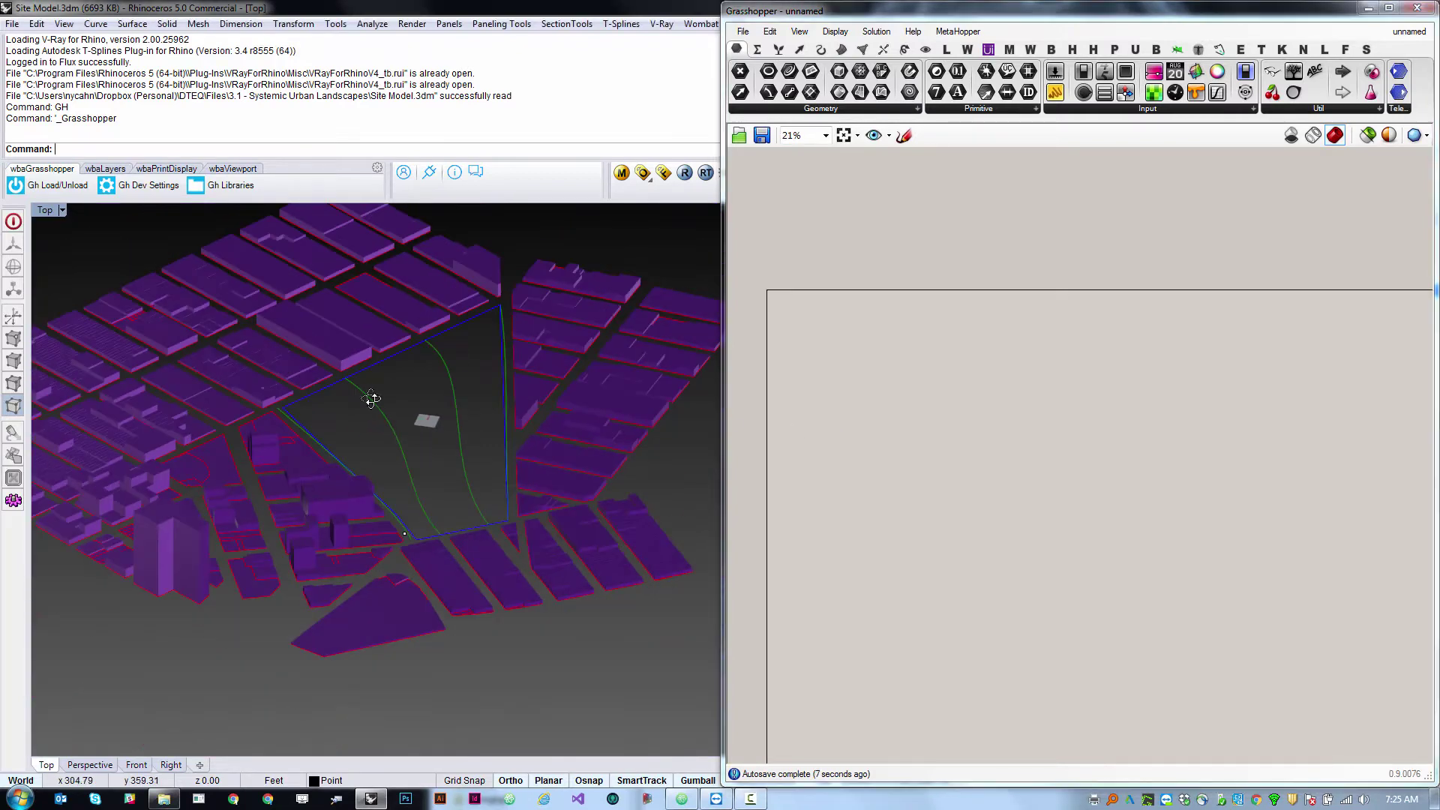
ctrl+shift+right_drag(493, 488, 492, 462)
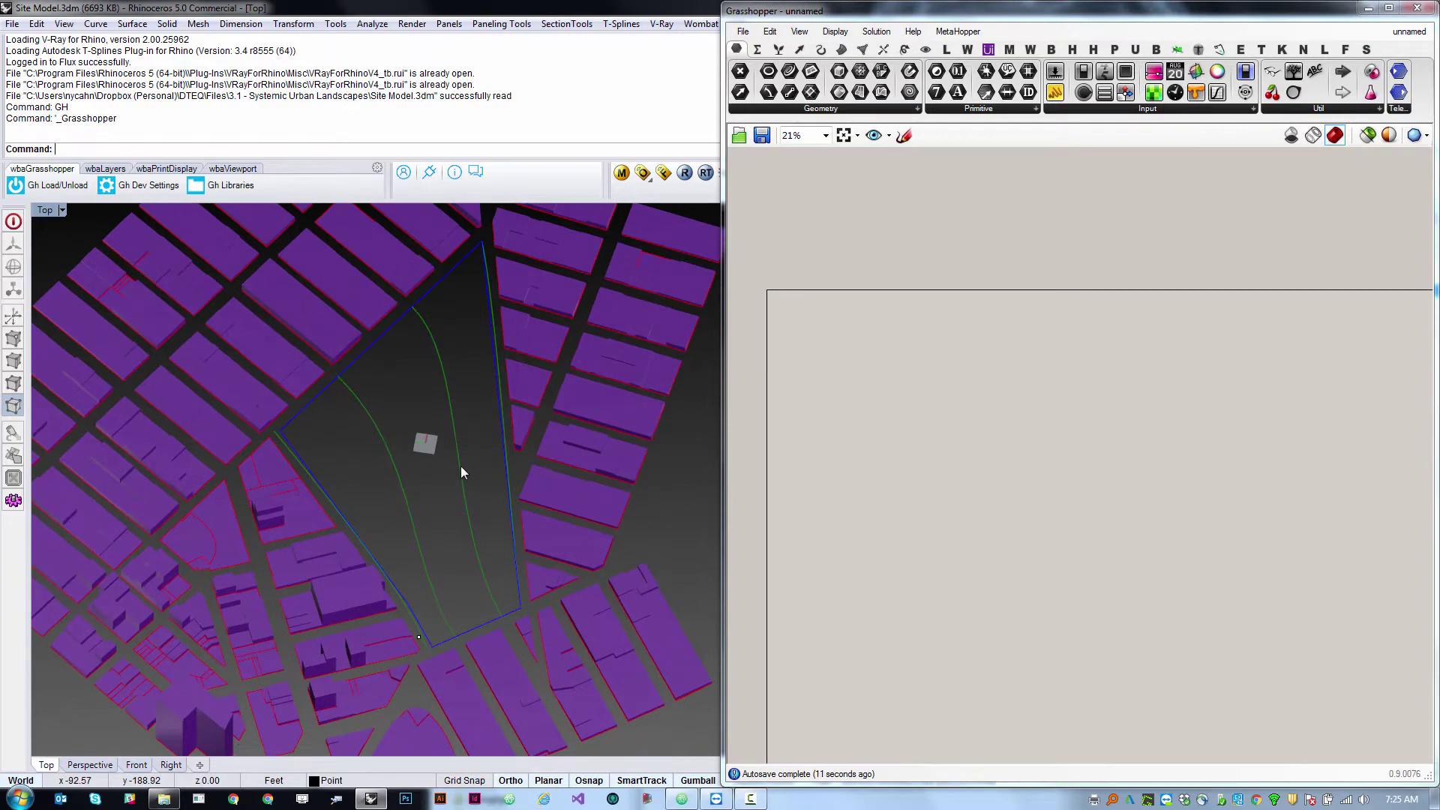
drag(879, 18, 916, 437)
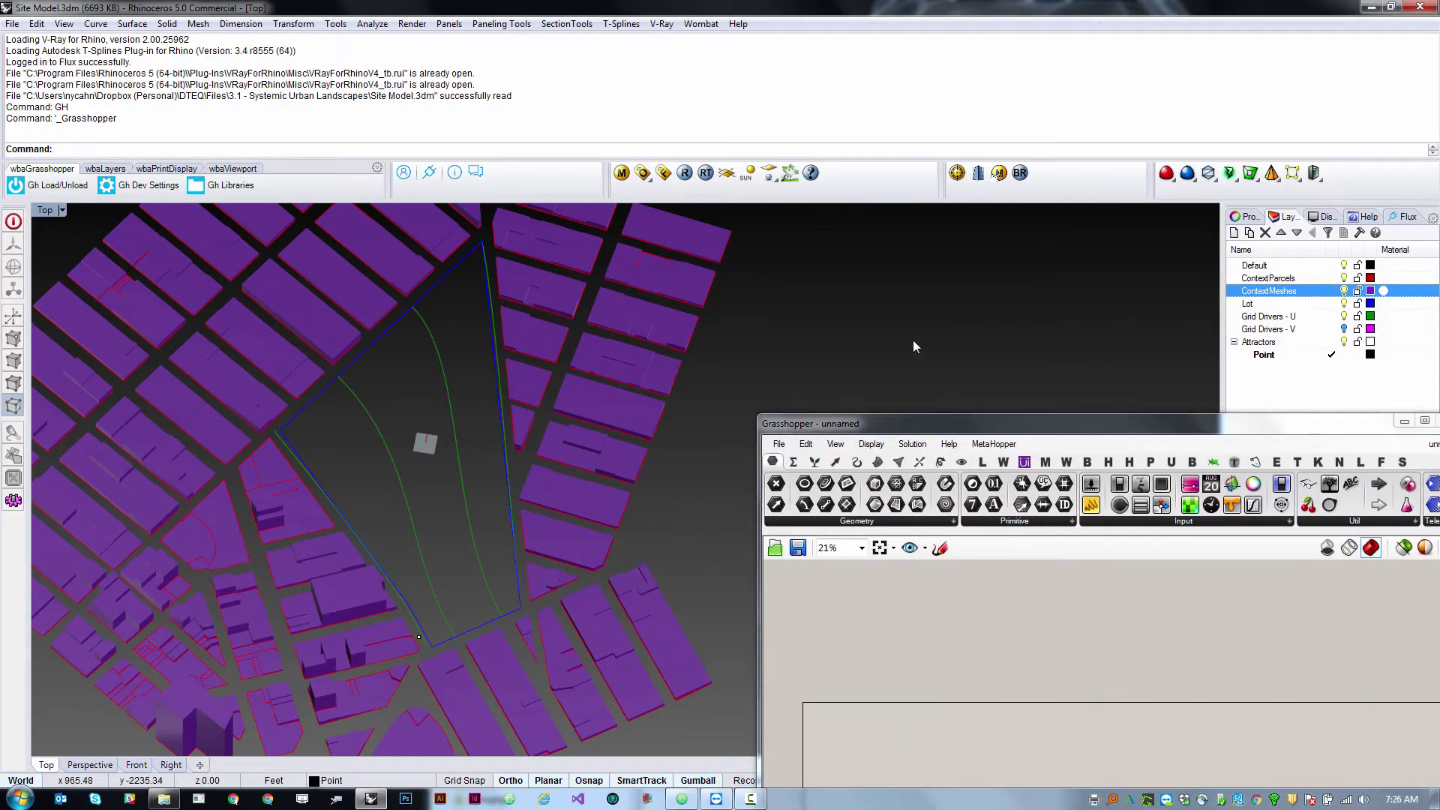
click(1344, 304)
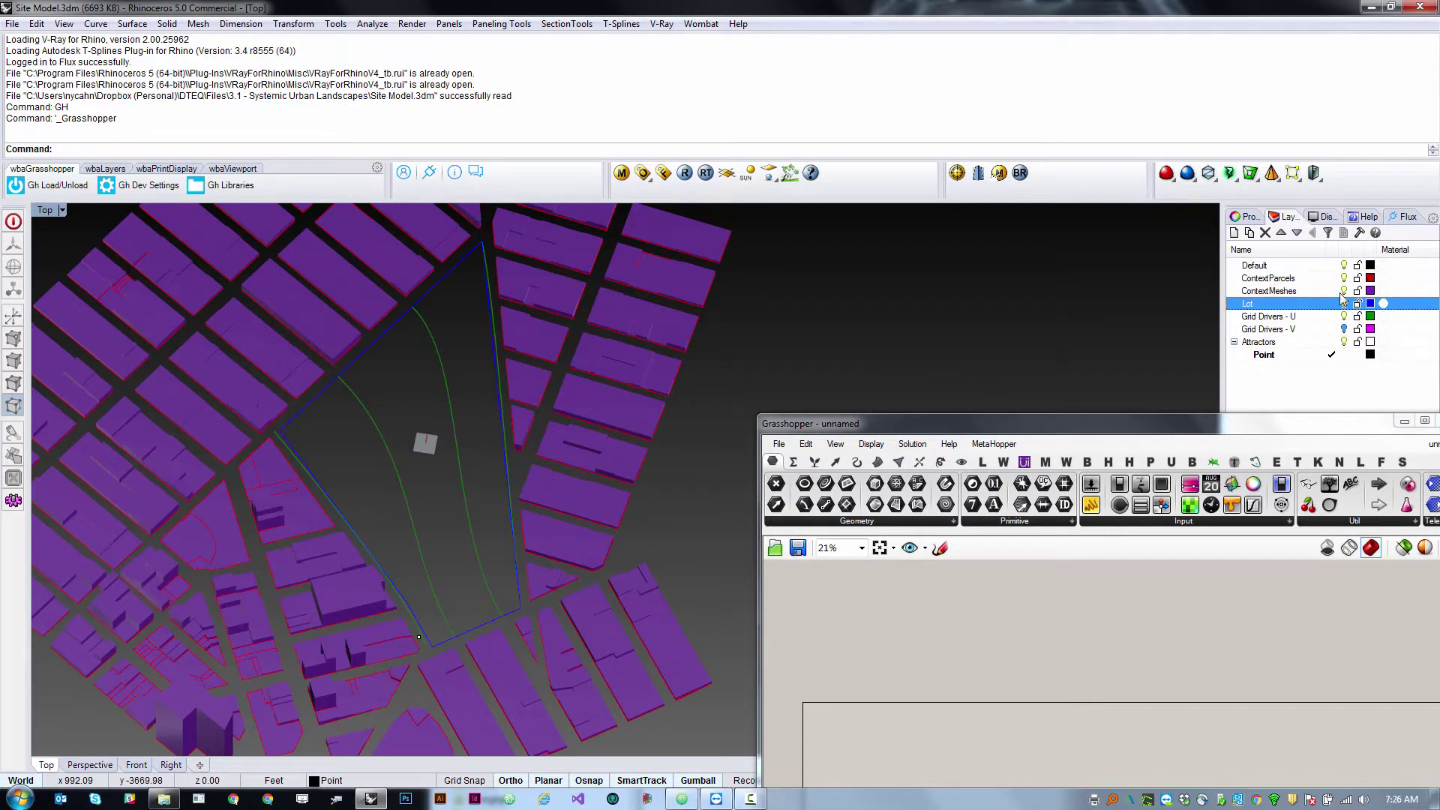
click(1343, 291)
right_drag(849, 323, 800, 372)
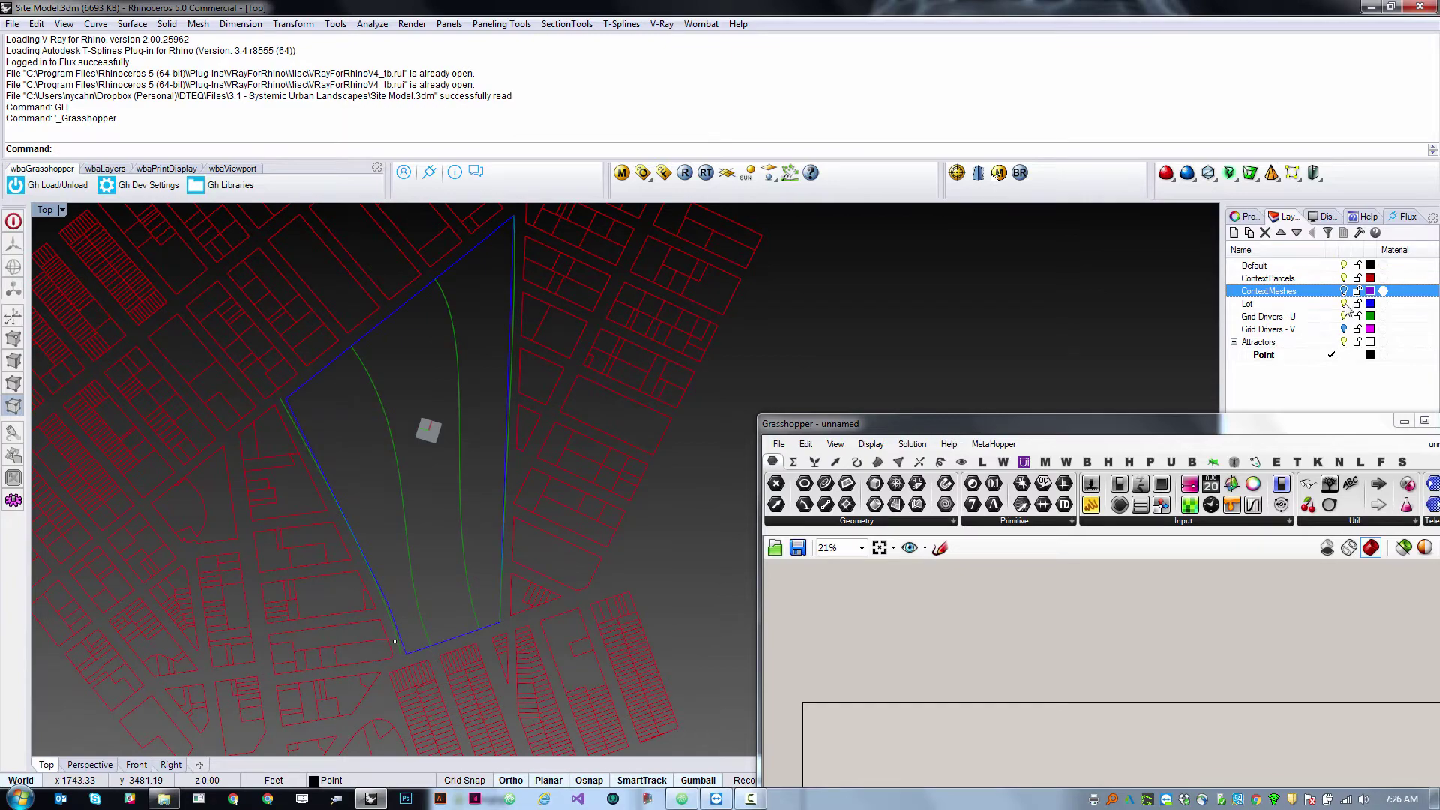
click(1344, 304)
click(1344, 329)
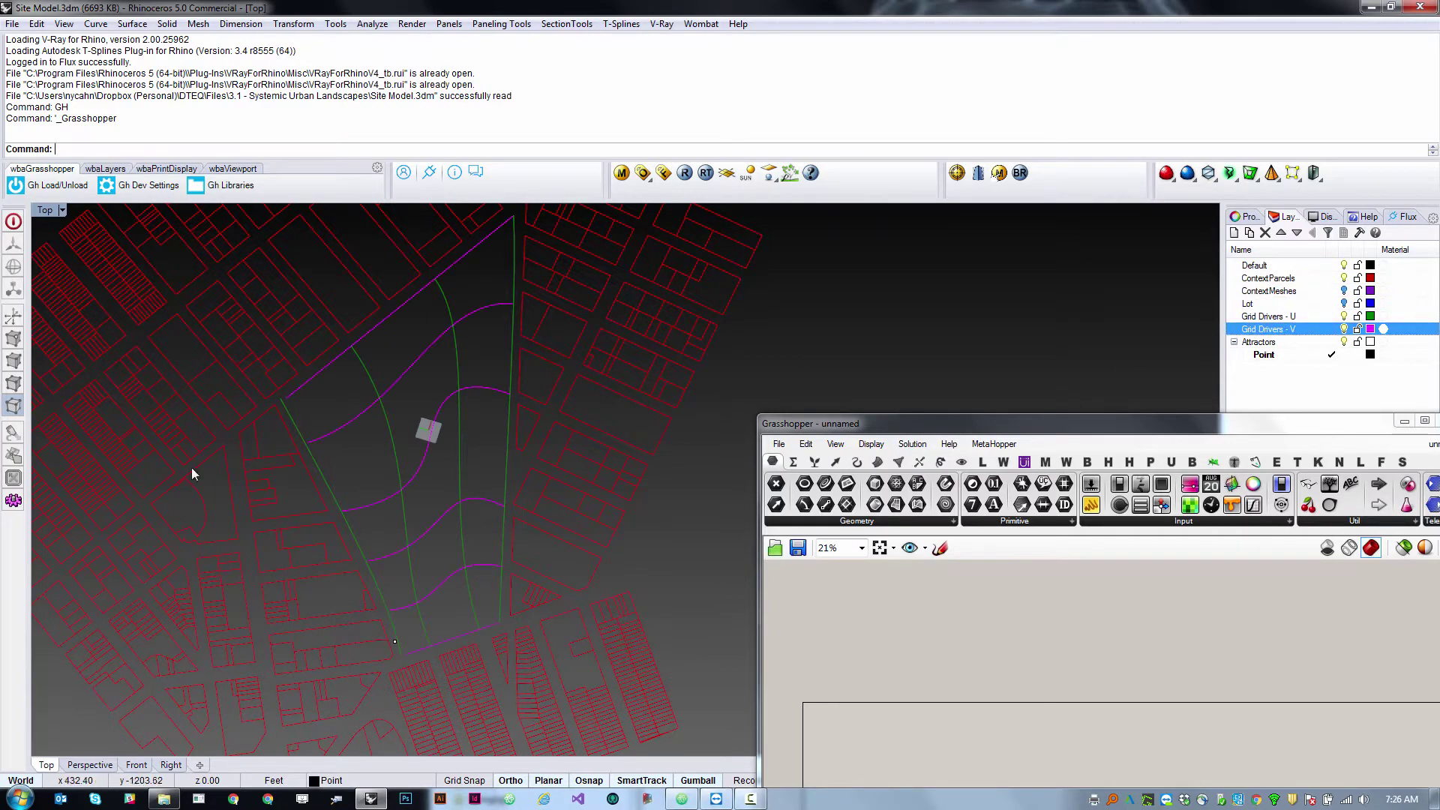
Select the magenta V grid curves individually, working from the site's narrow end towards its wide end.
mouse_move(620, 498)
right_down()
mouse_move(608, 529)
mouse_move(609, 475)
right_up()
scroll(421, 540, up, 2)
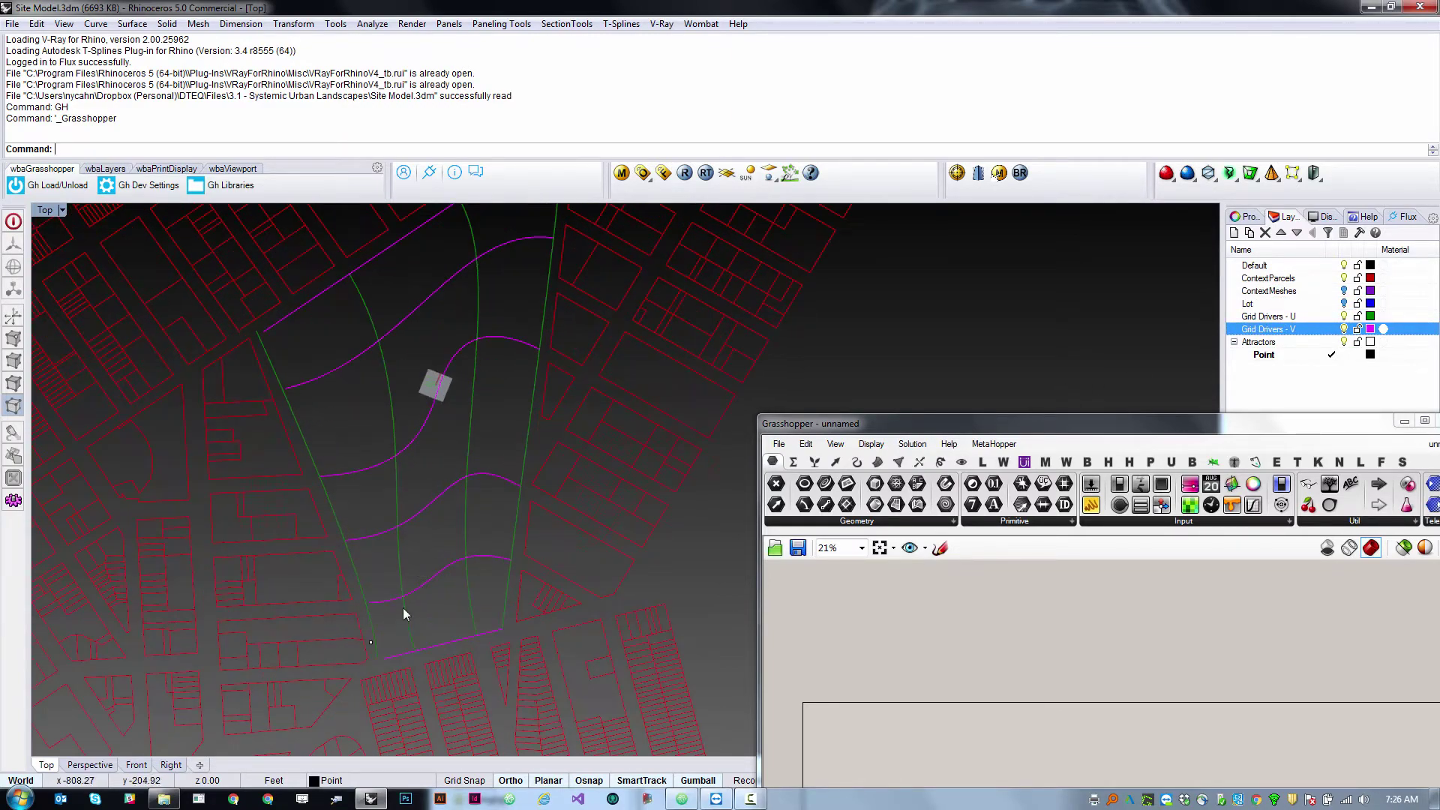
click(436, 645)
click(422, 585)
click(441, 504)
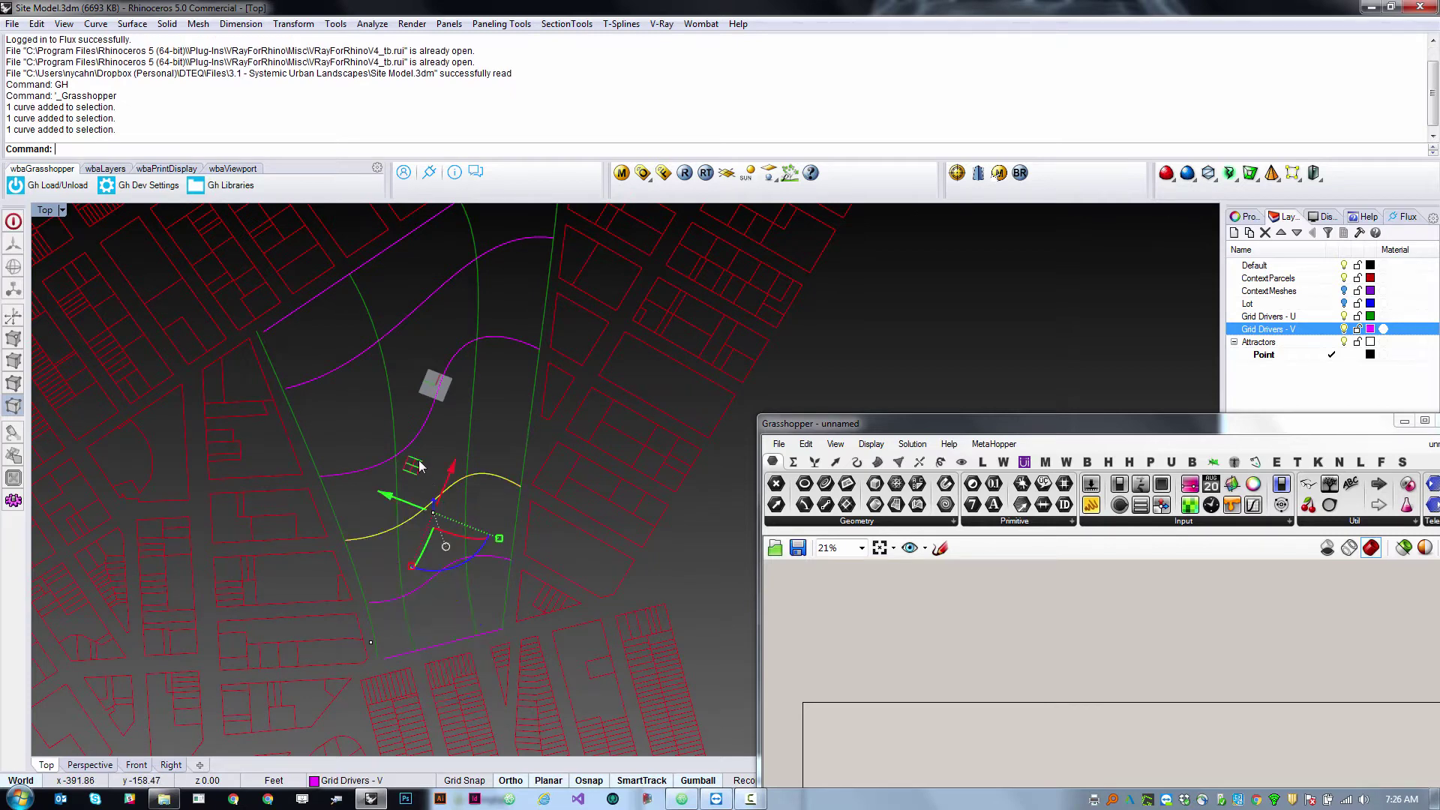
click(425, 421)
click(416, 309)
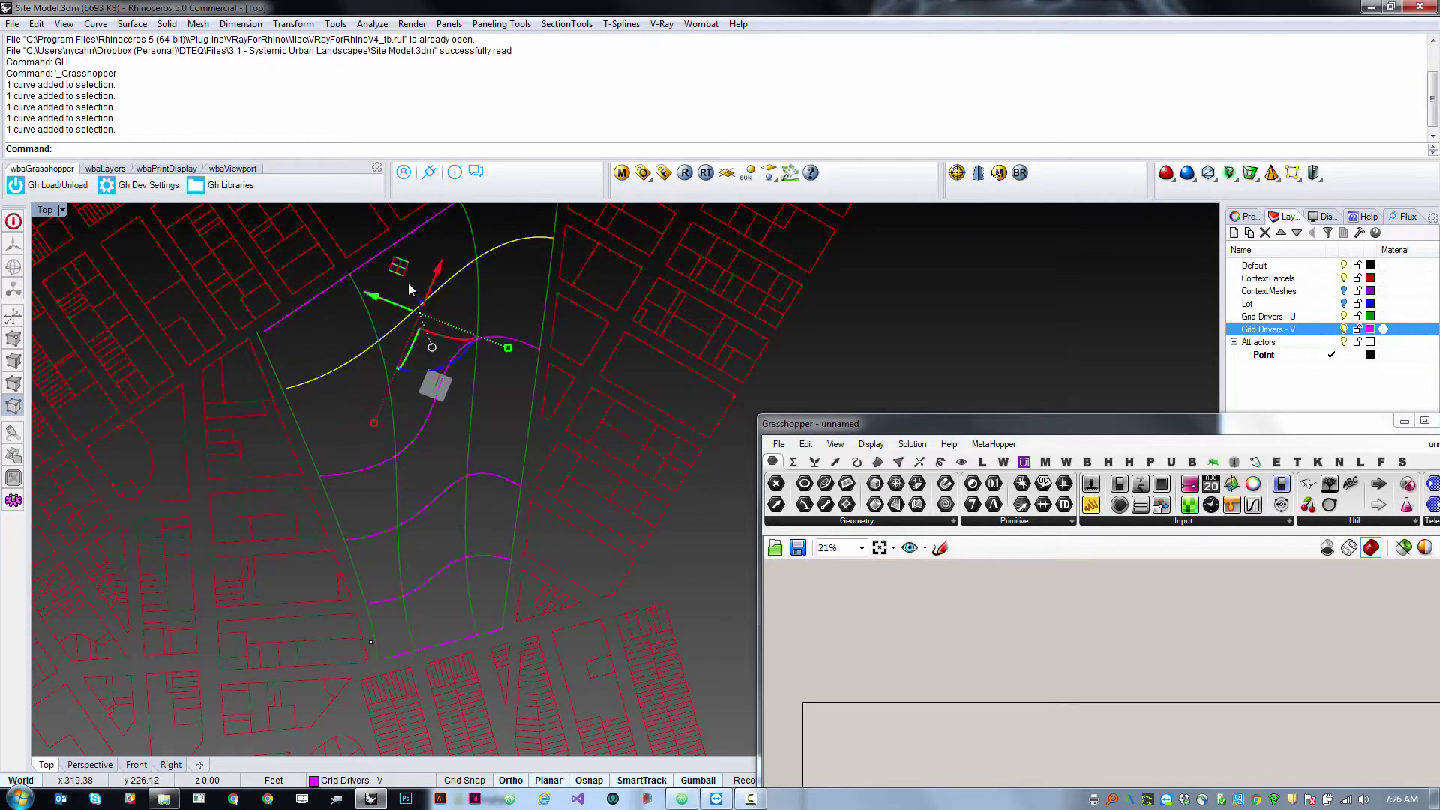
Select all six magenta V grid curves together and check their directions with the Dir command.
shift+click(333, 285)
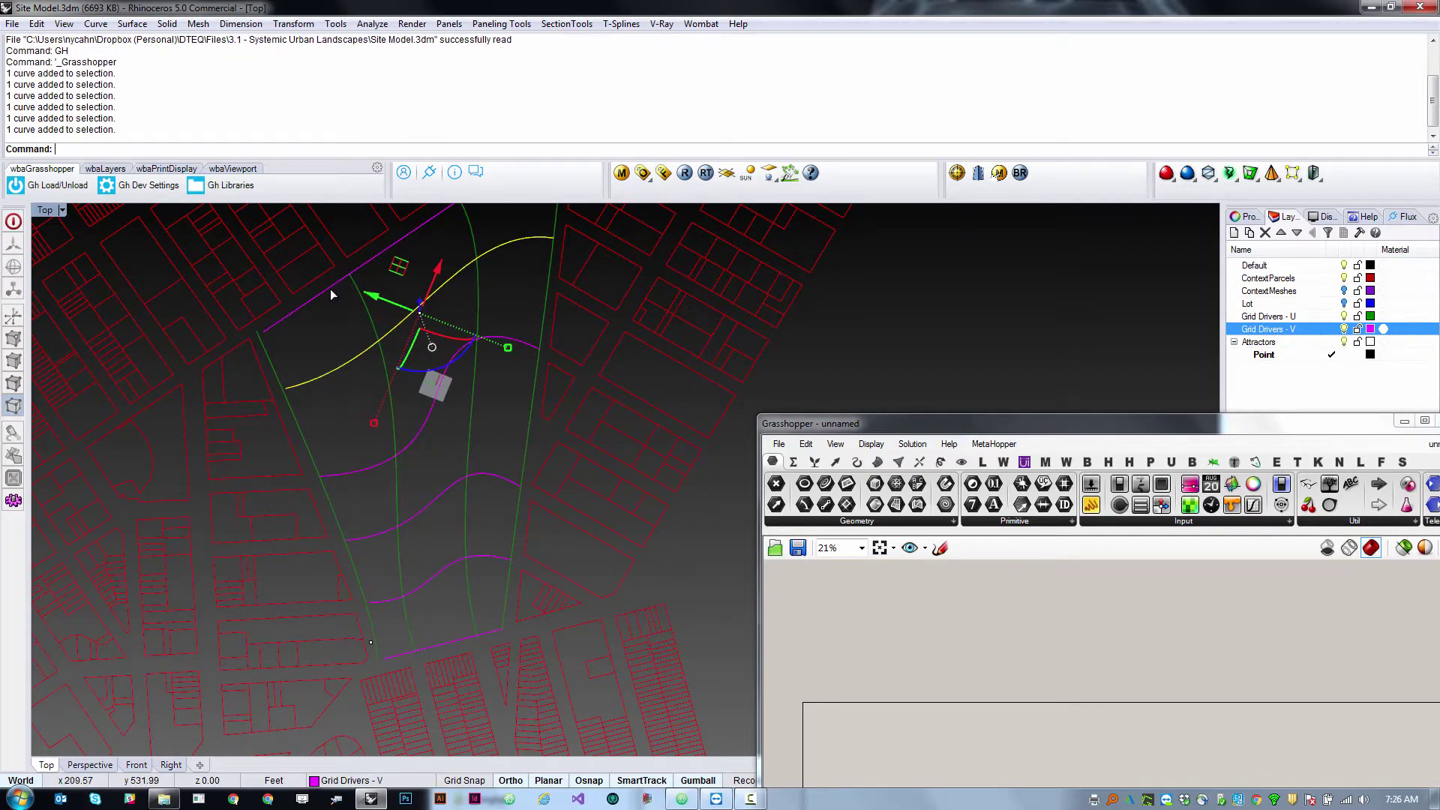
shift+click(396, 654)
shift+click(386, 600)
shift+click(385, 540)
shift+click(351, 476)
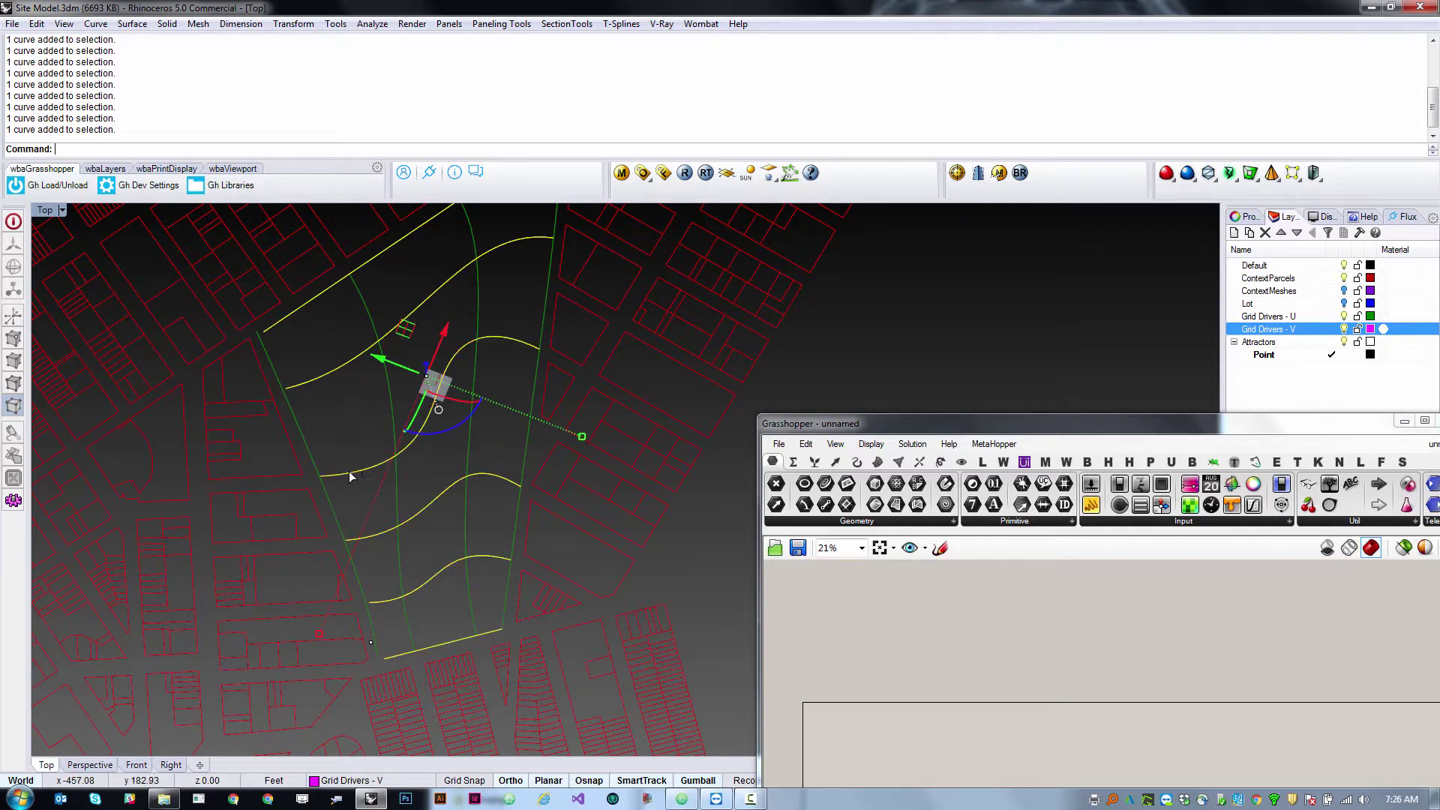
text(D)
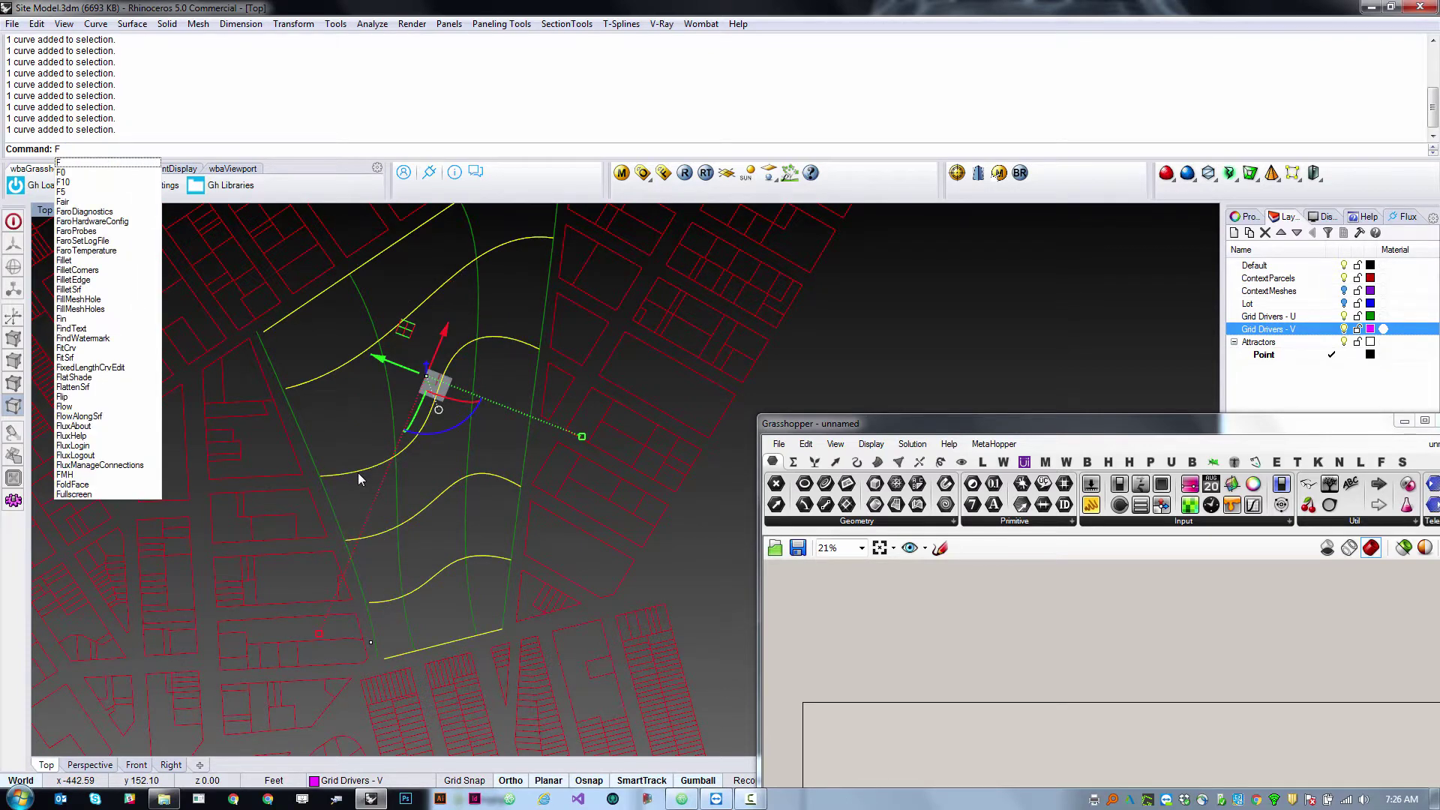
text(ir)
key(Return)
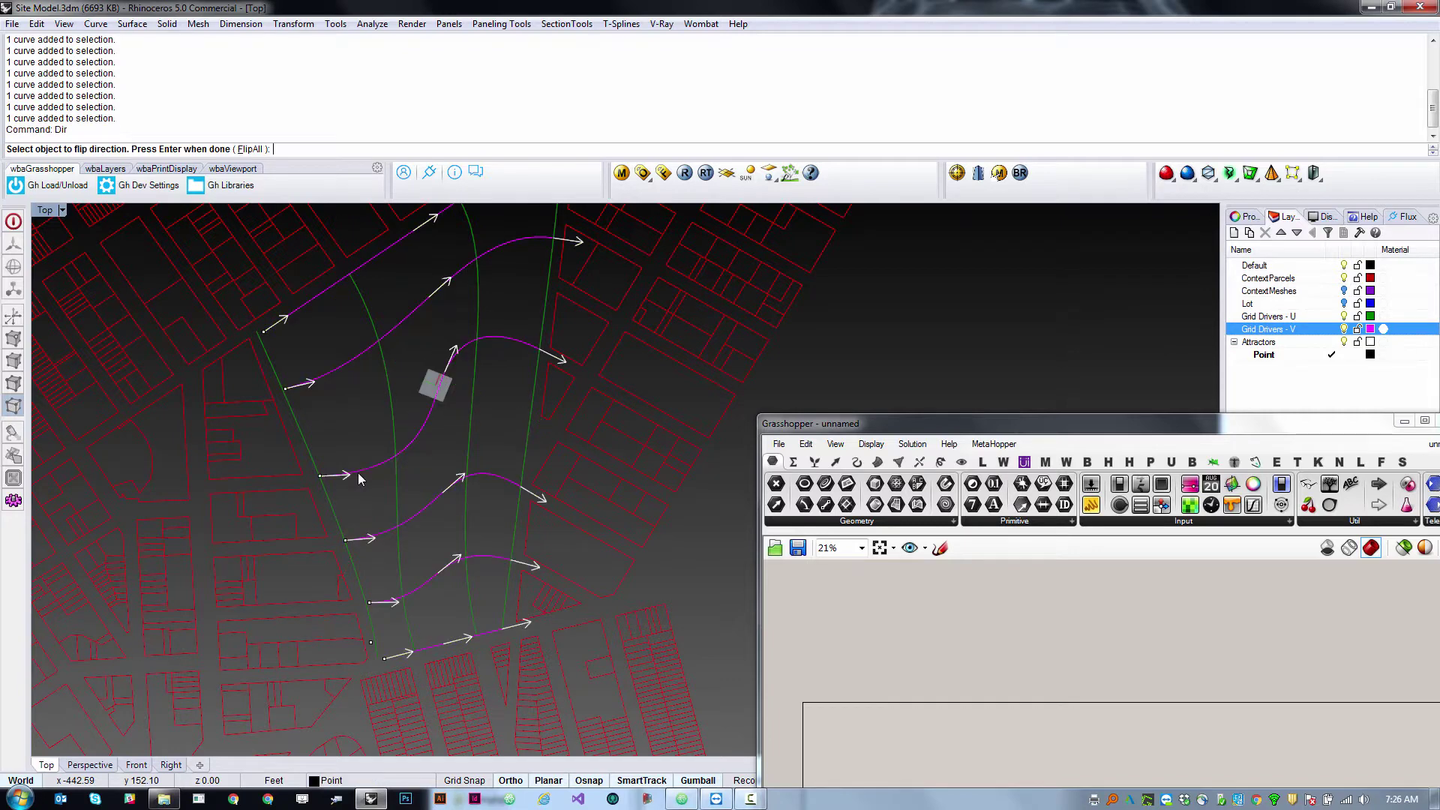
key(Return)
Select the four green U grid curves and check their directions with the Dir command.
shift+click(529, 409)
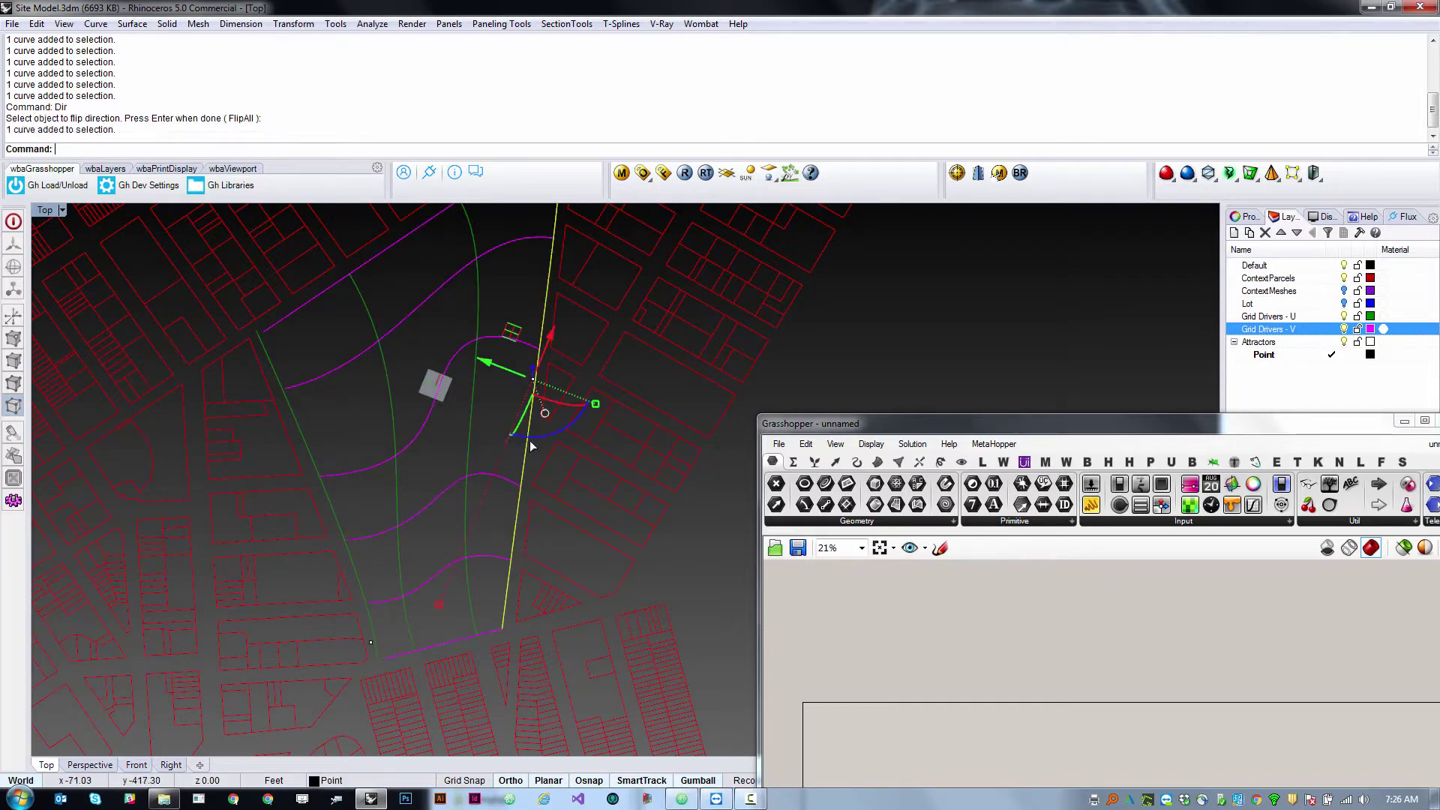
shift+click(467, 454)
shift+click(393, 485)
key(Return)
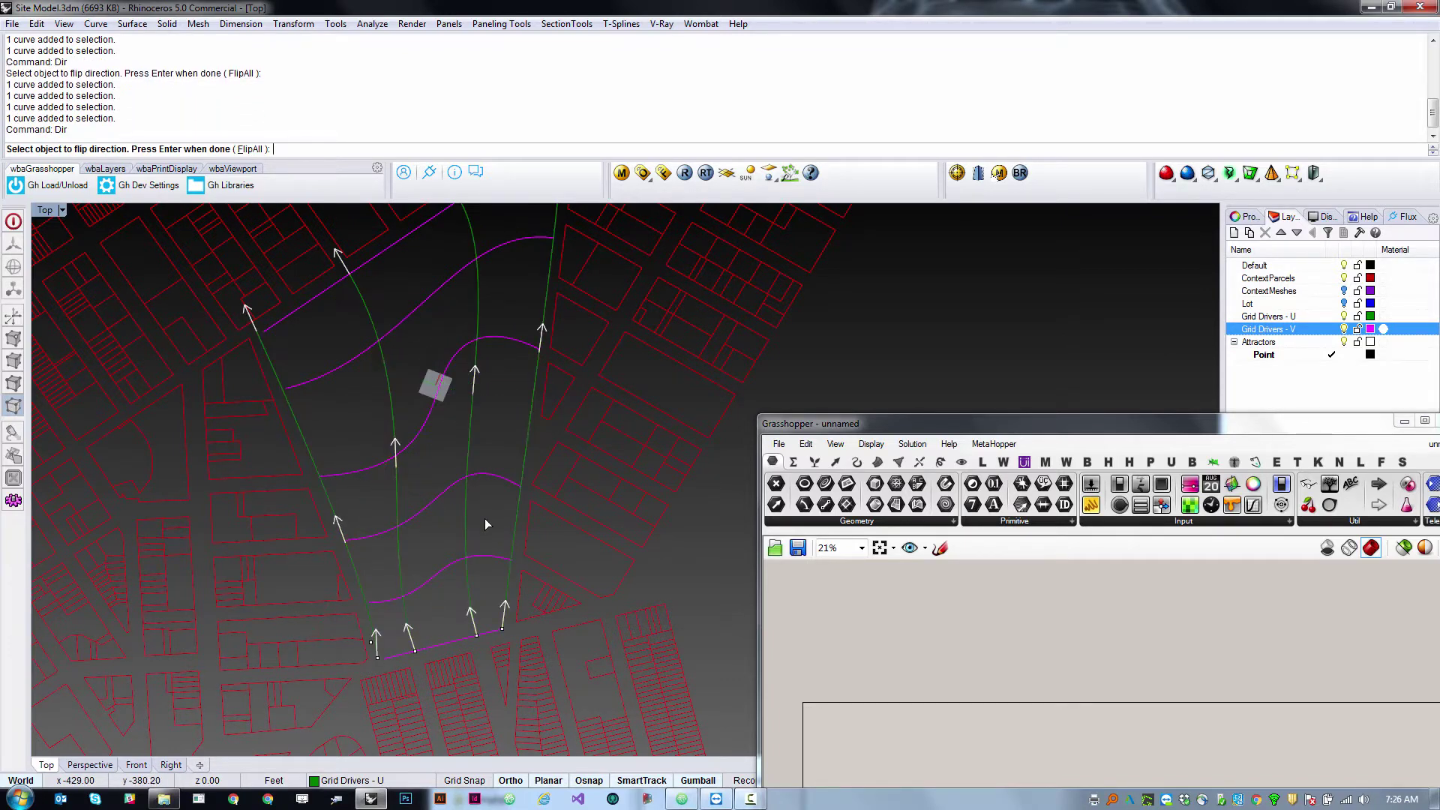
key(Return)
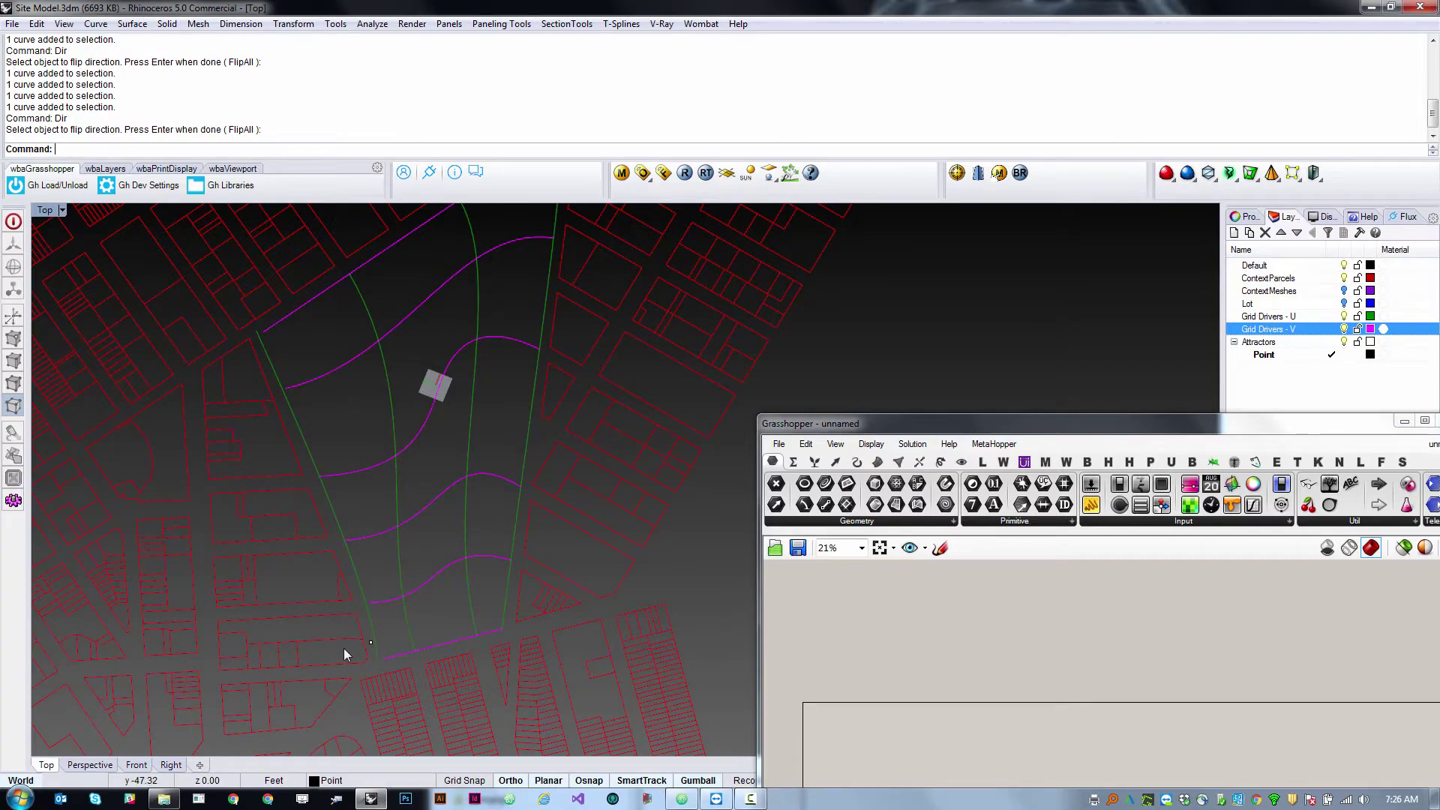
scroll(412, 656, up, 8)
scroll(386, 668, down, 3)
scroll(386, 668, down, 5)
scroll(372, 628, up, 2)
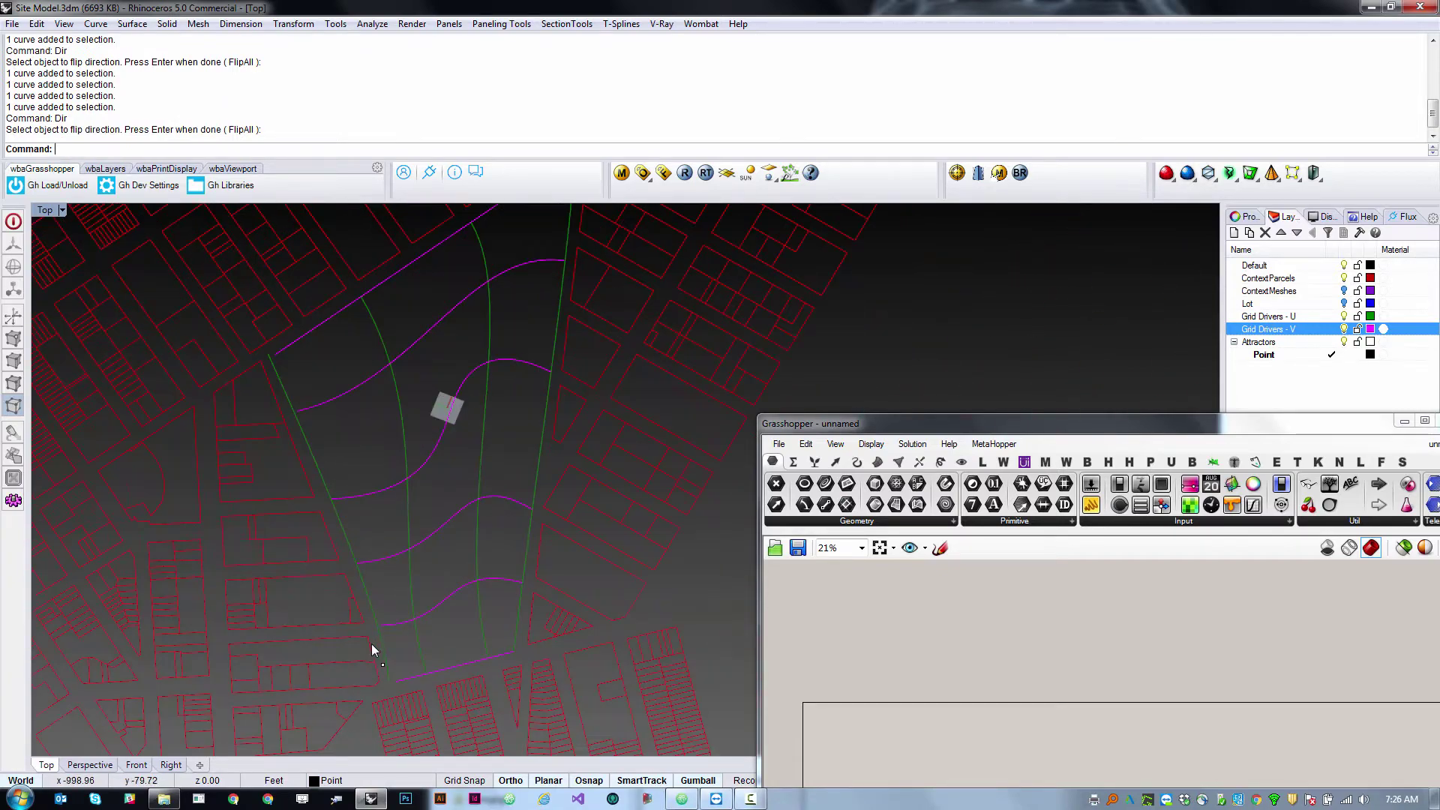
scroll(371, 644, down, 2)
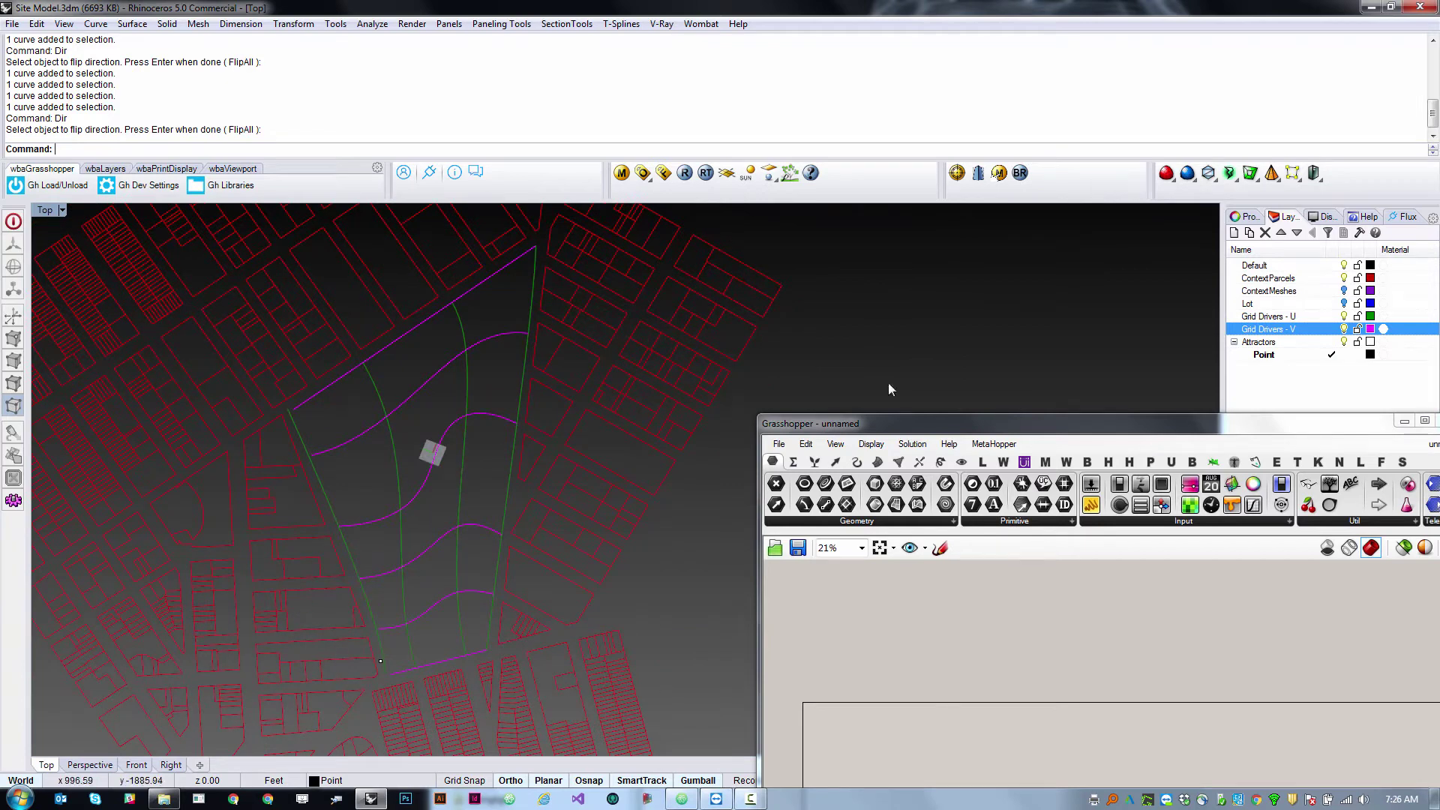
Place two Curve parameters, one above the other, on the empty Grasshopper canvas.
drag(863, 426, 896, 71)
scroll(939, 417, up, 5)
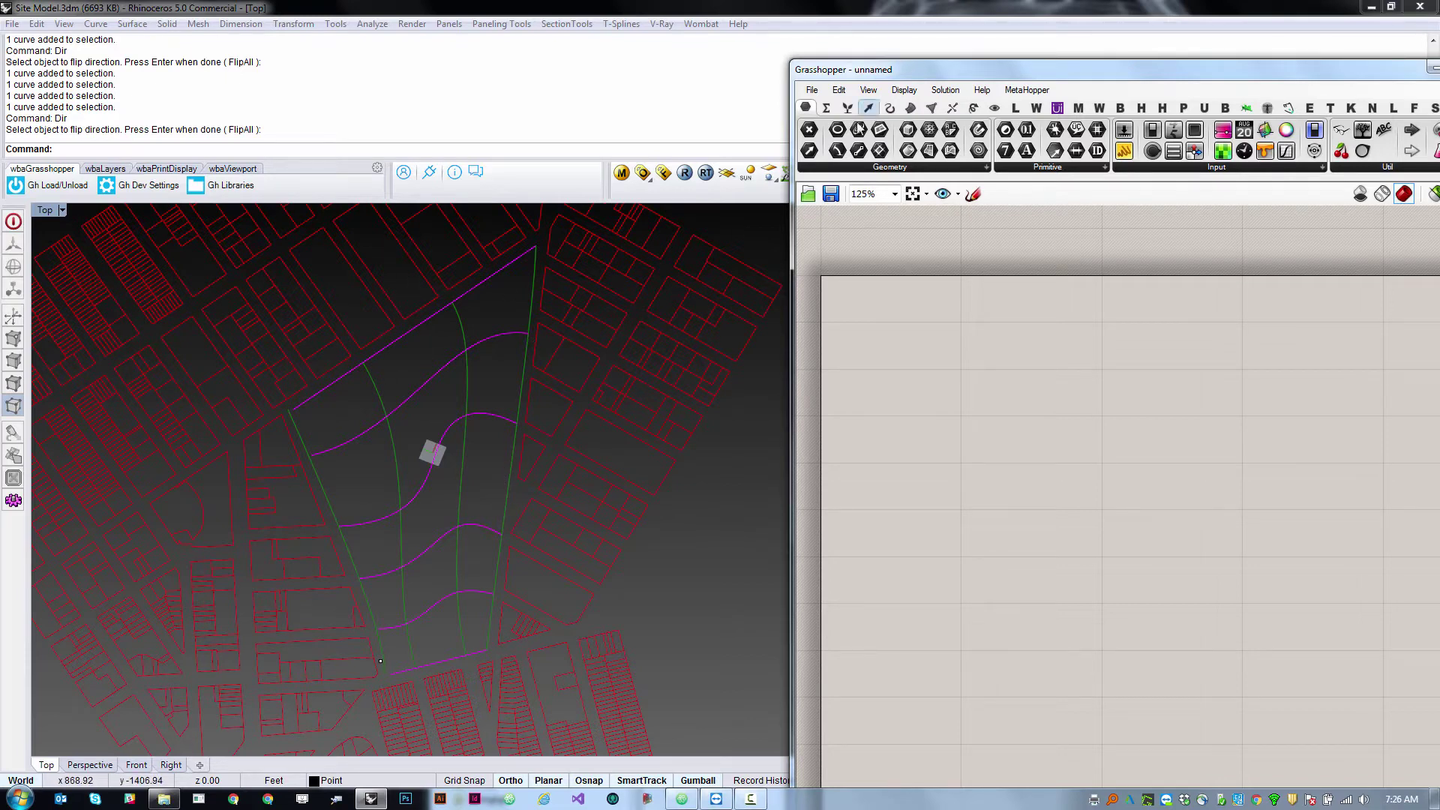
drag(859, 129, 926, 398)
click(922, 340)
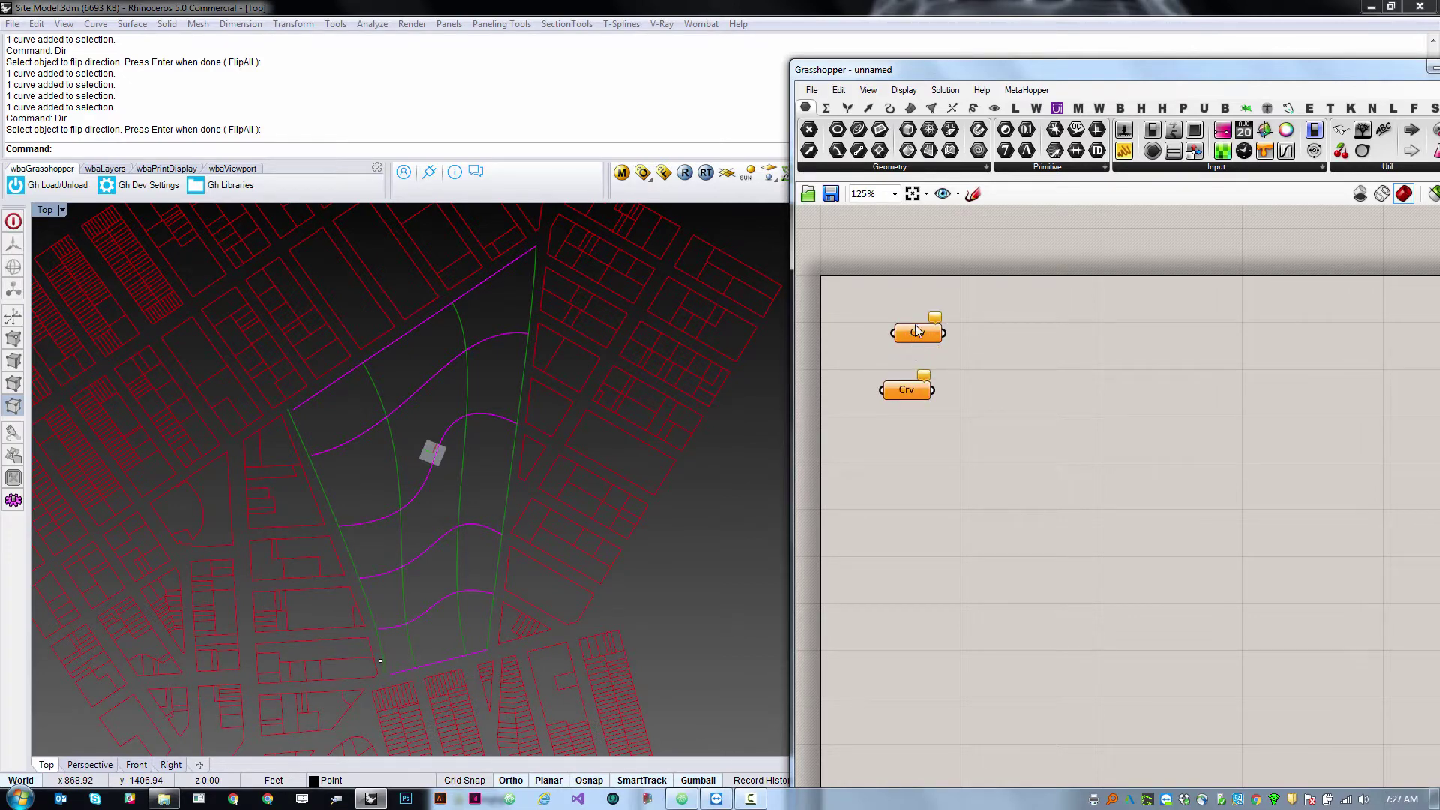
Rename the upper Curve parameter as U Curves.
right_click(909, 340)
right_click(917, 335)
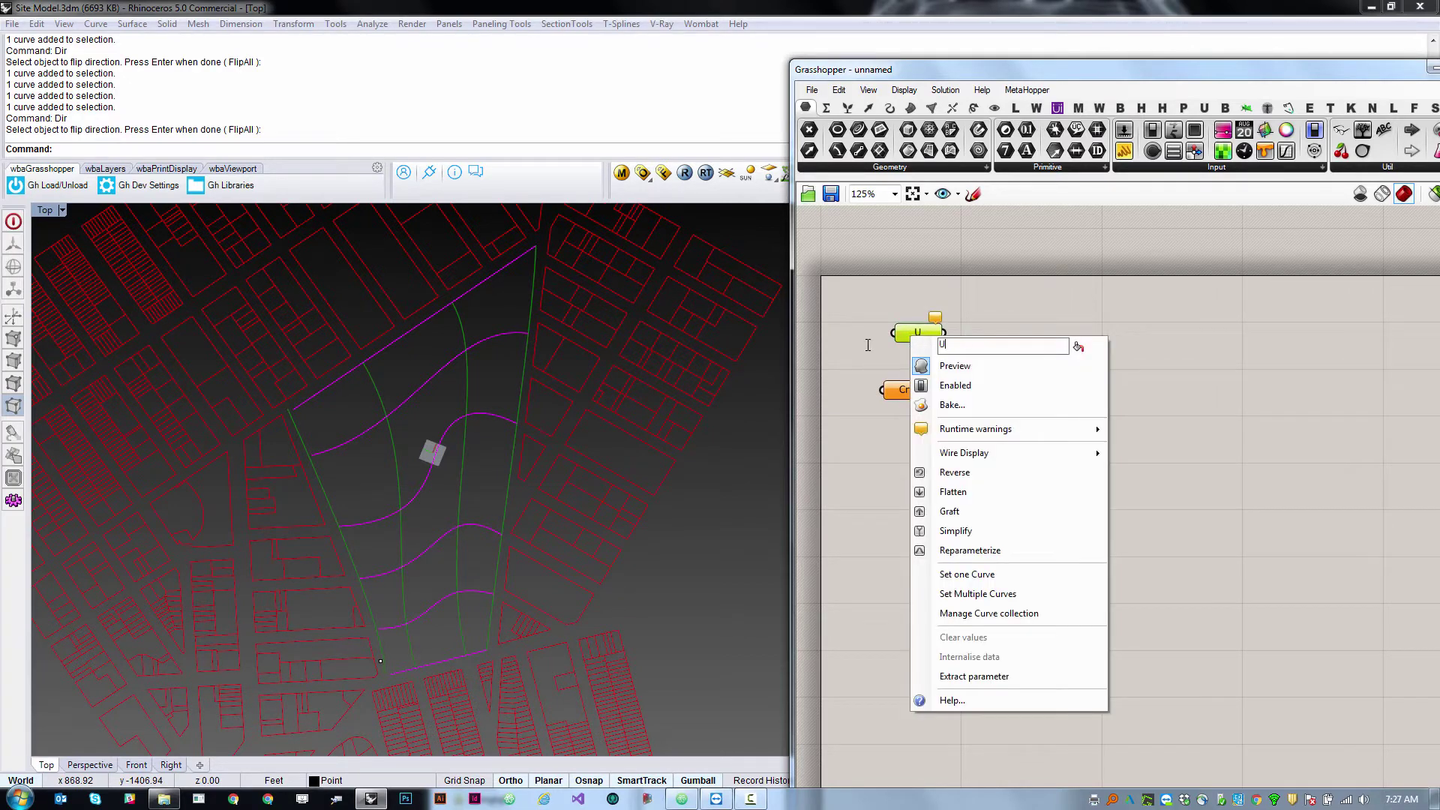
text(U Curves)
key(Return)
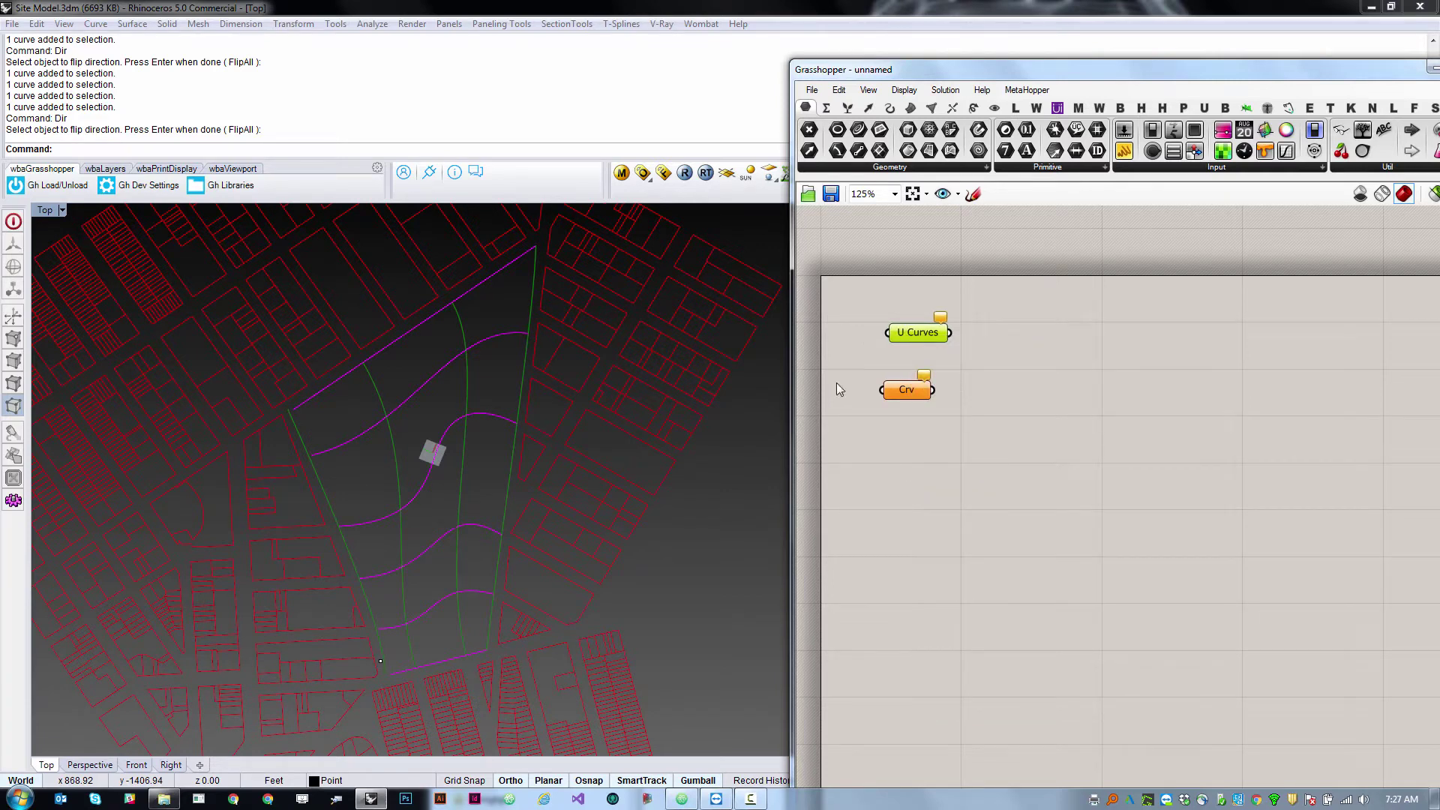
Rename the lower Curve parameter as V Curves.
right_click(908, 392)
text(V)
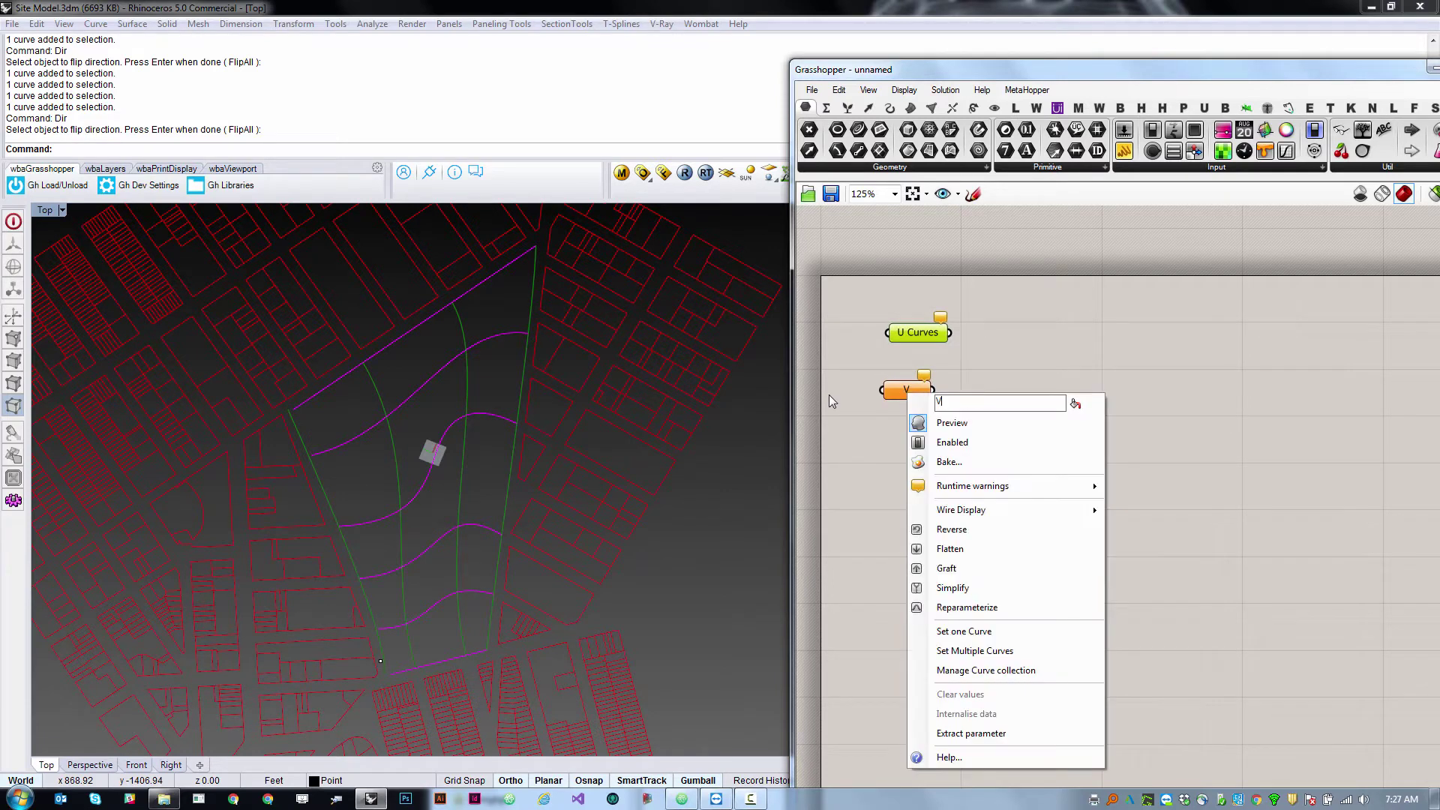
key(Return)
right_click(910, 388)
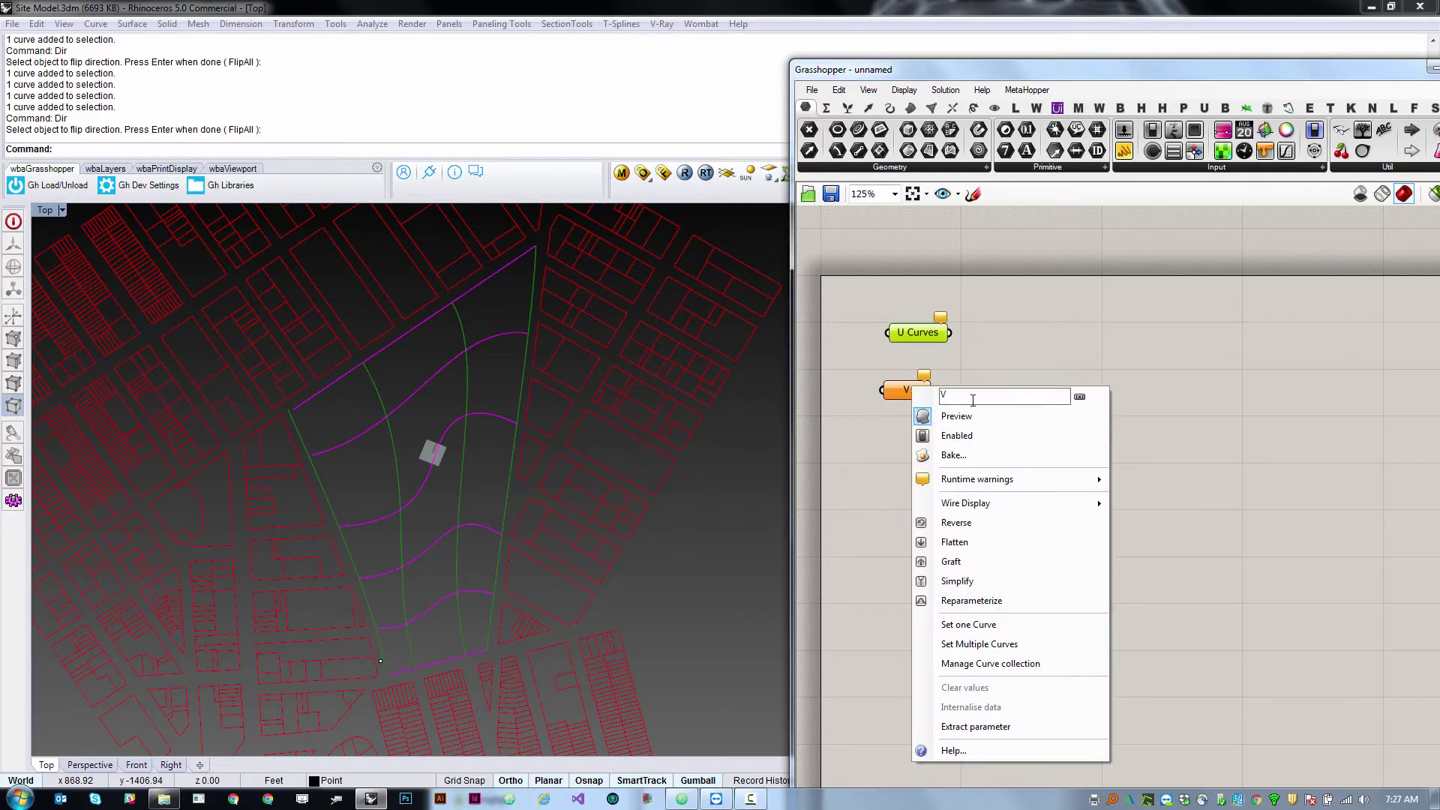
text(Curves)
key(Return)
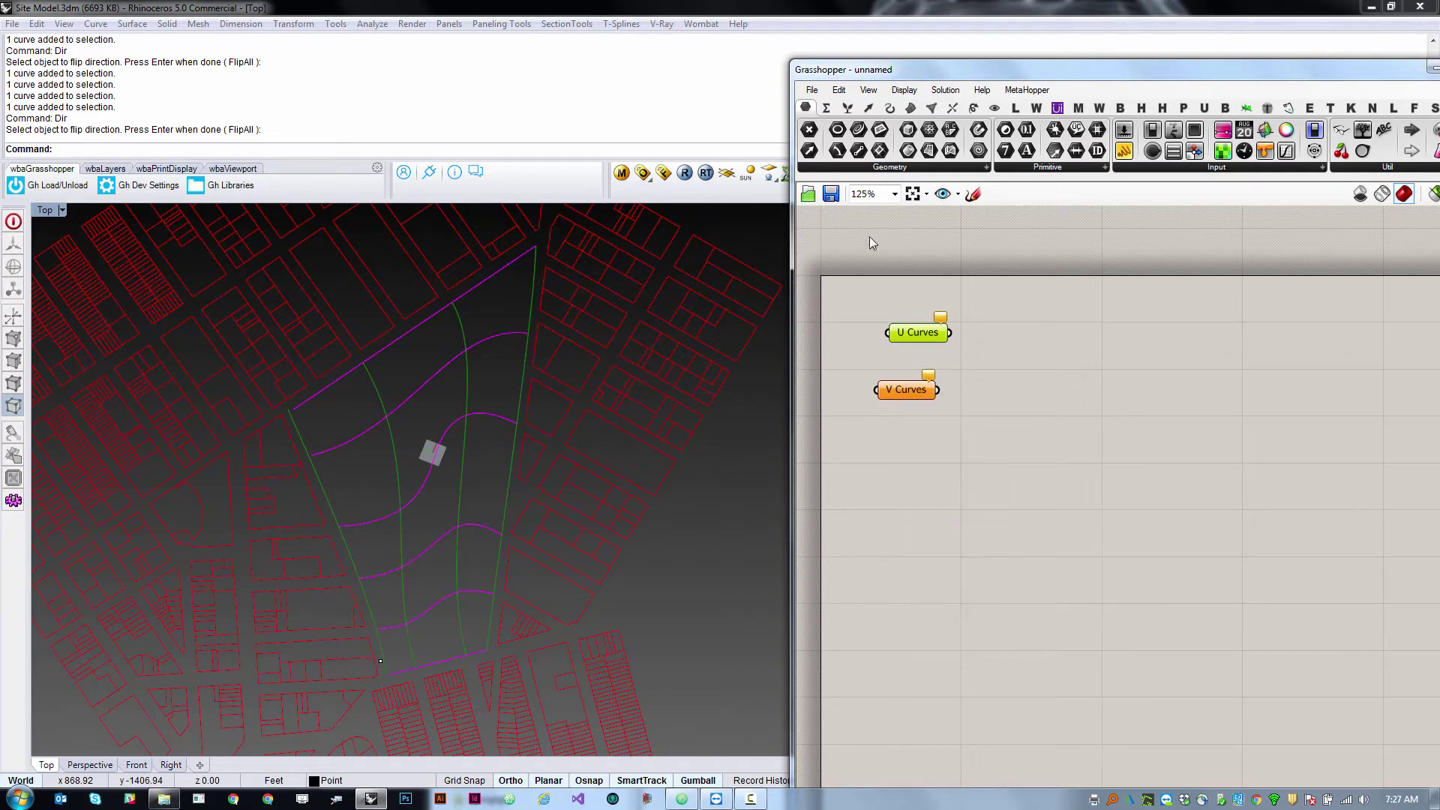
Reference the four green U grid curves from the Rhino model into the U Curves parameter.
drag(898, 78, 940, 360)
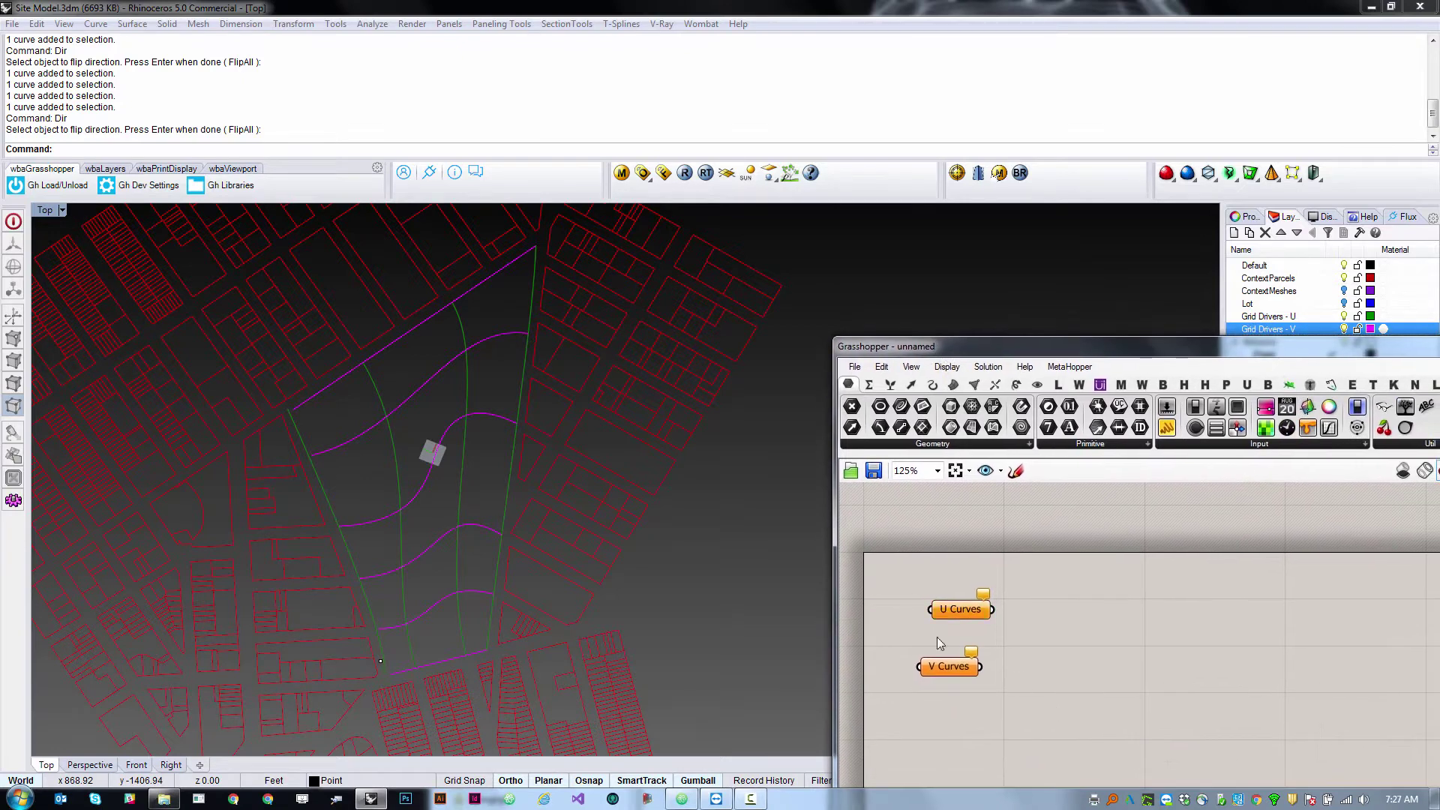
click(1070, 645)
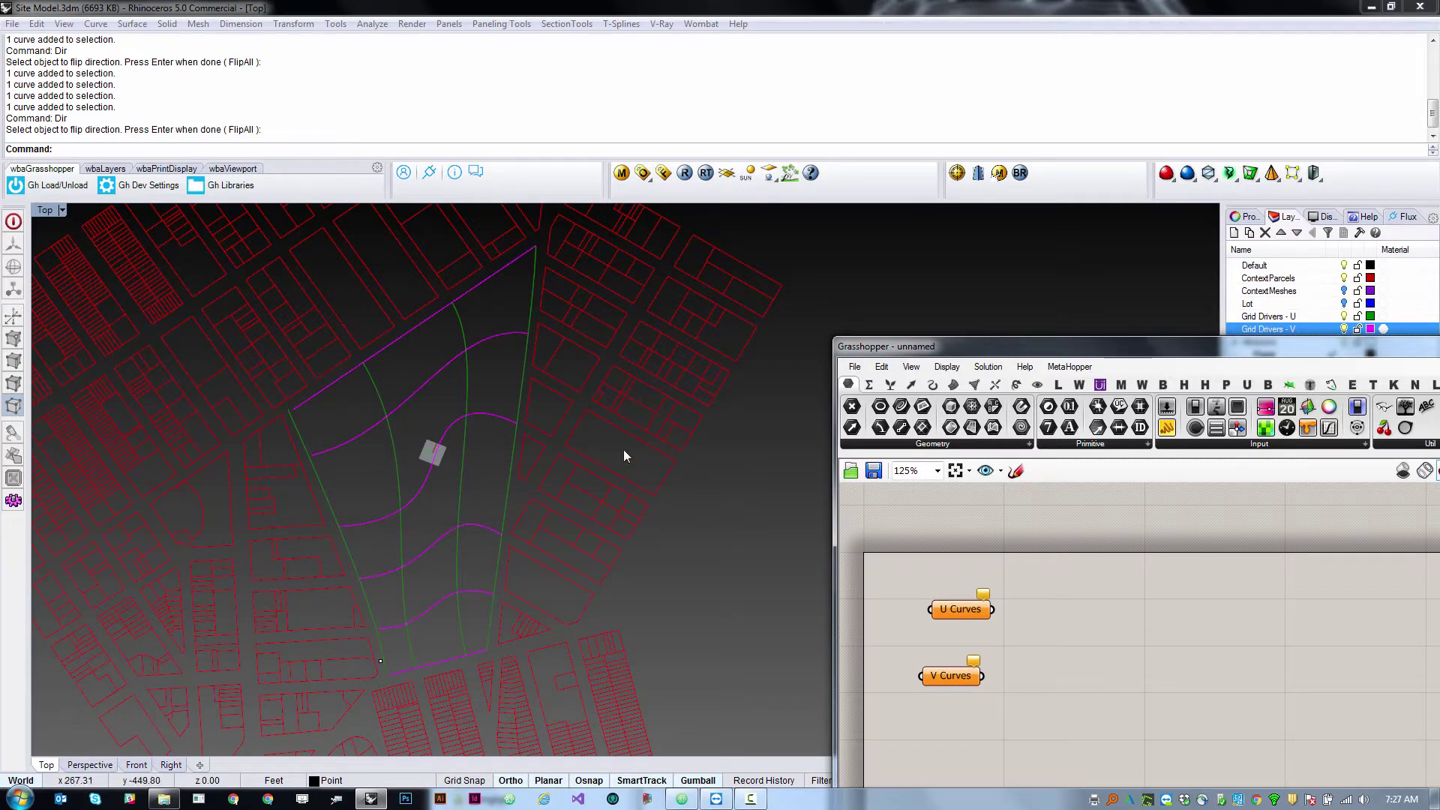
right_click(951, 615)
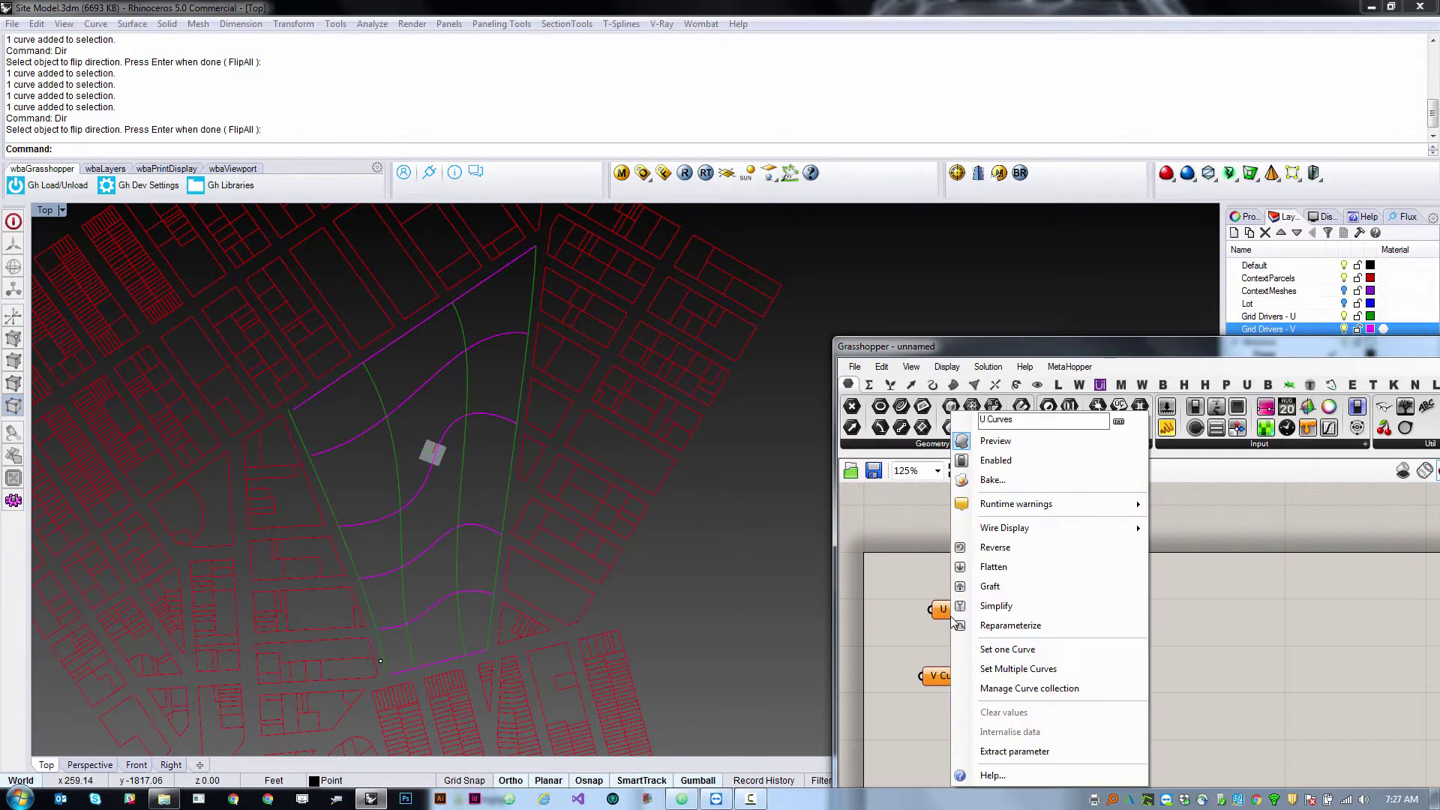
click(1019, 668)
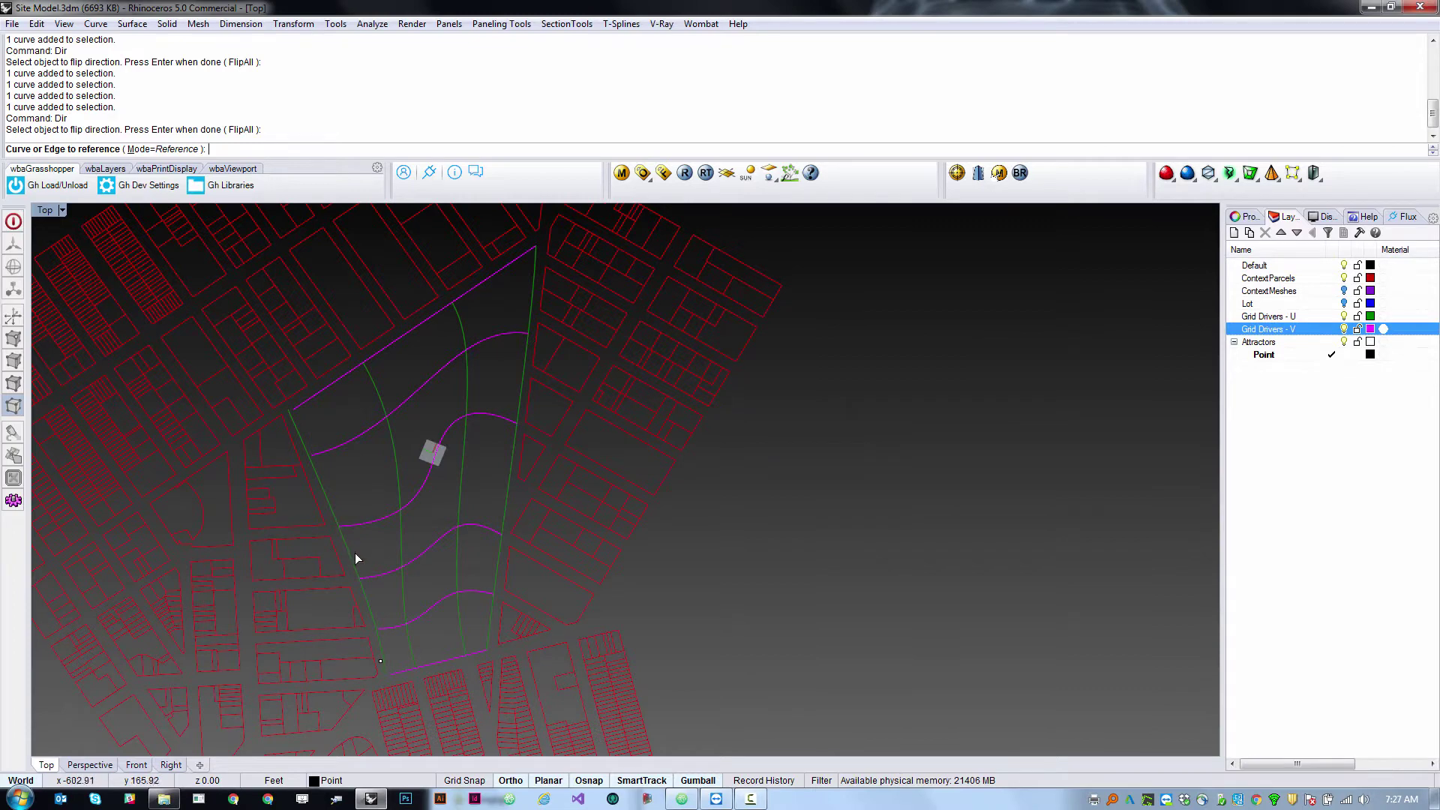
click(355, 556)
click(395, 530)
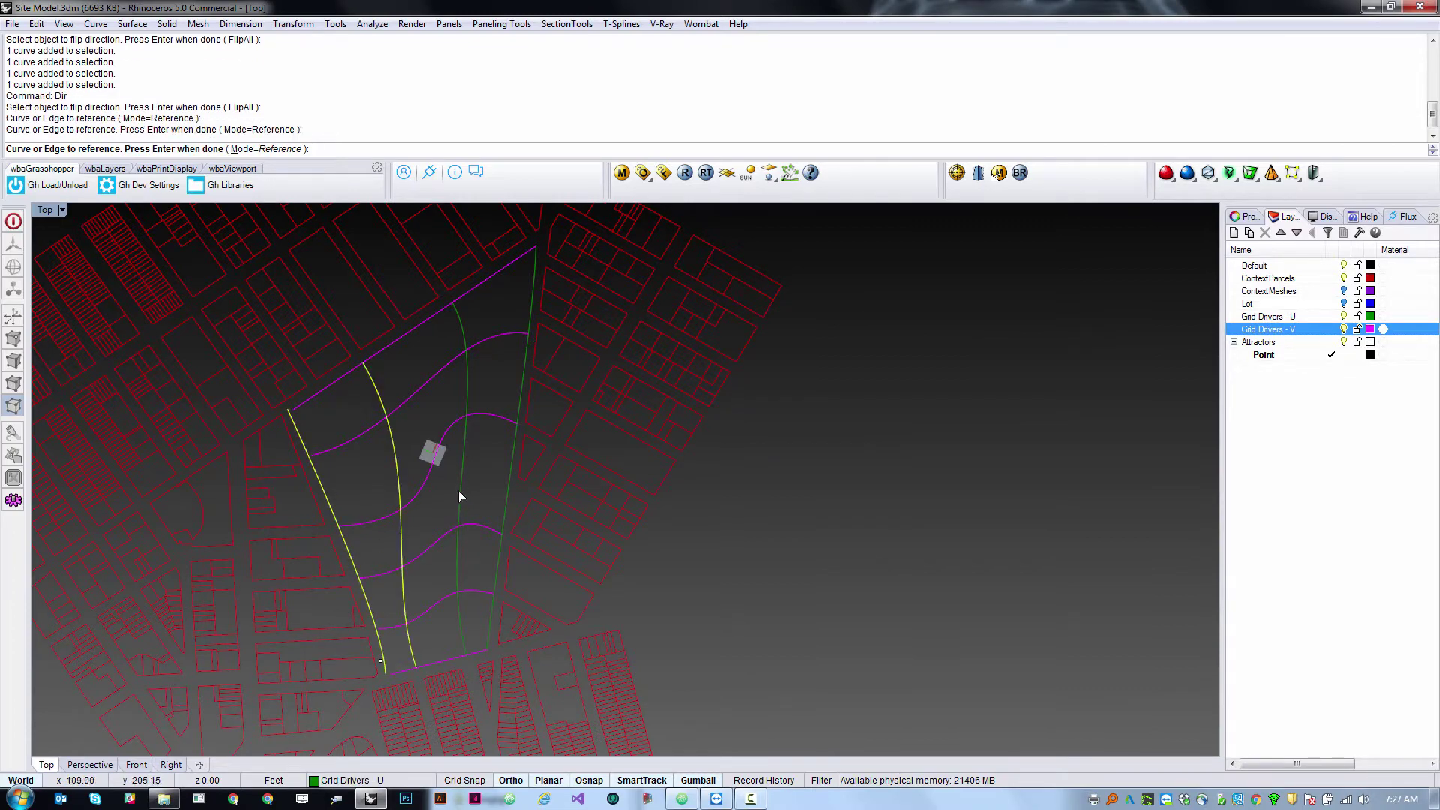
click(460, 497)
click(512, 487)
key(Return)
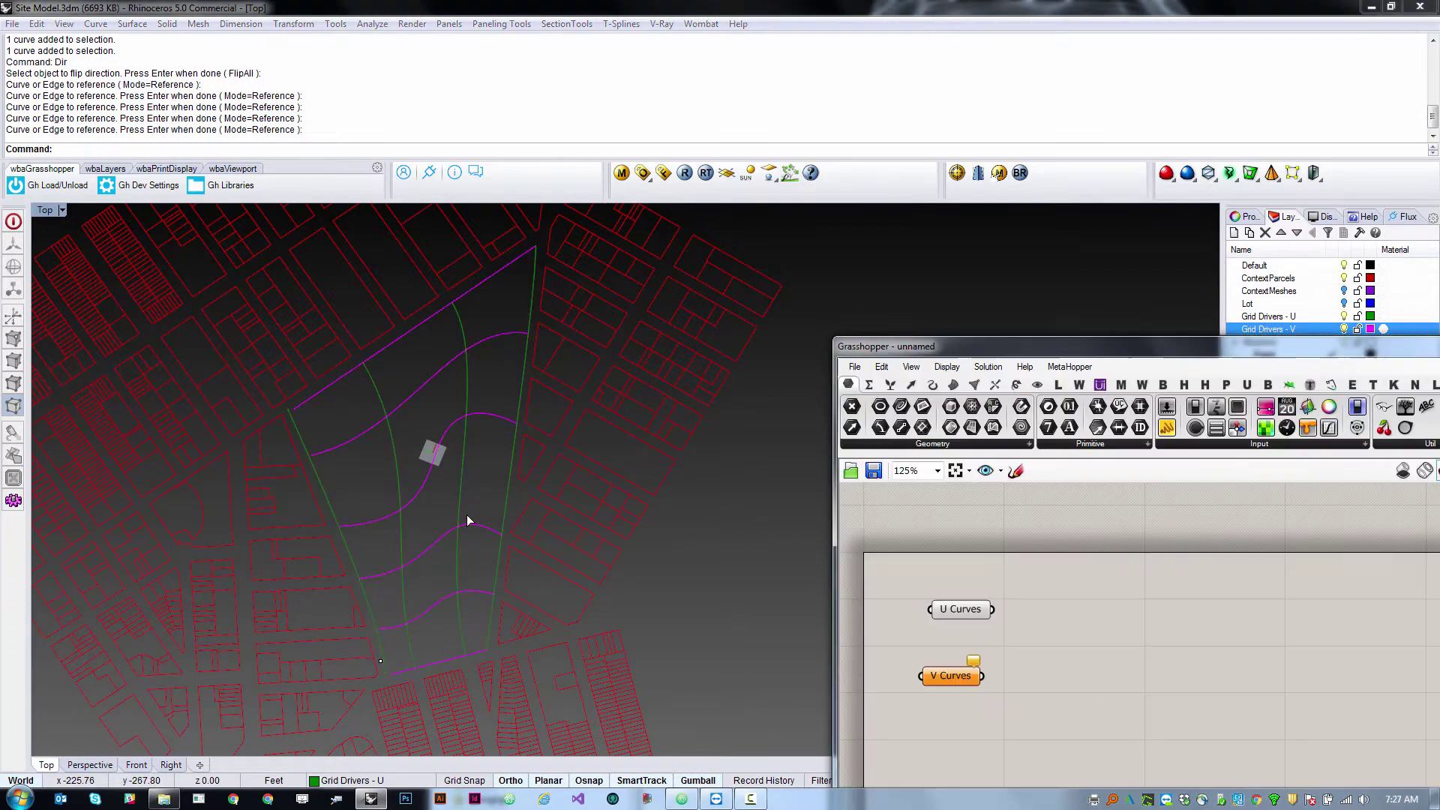
Reference the six magenta V grid curves, from the site's lower edge up to its upper edge, into the V Curves parameter.
right_click(957, 679)
click(987, 676)
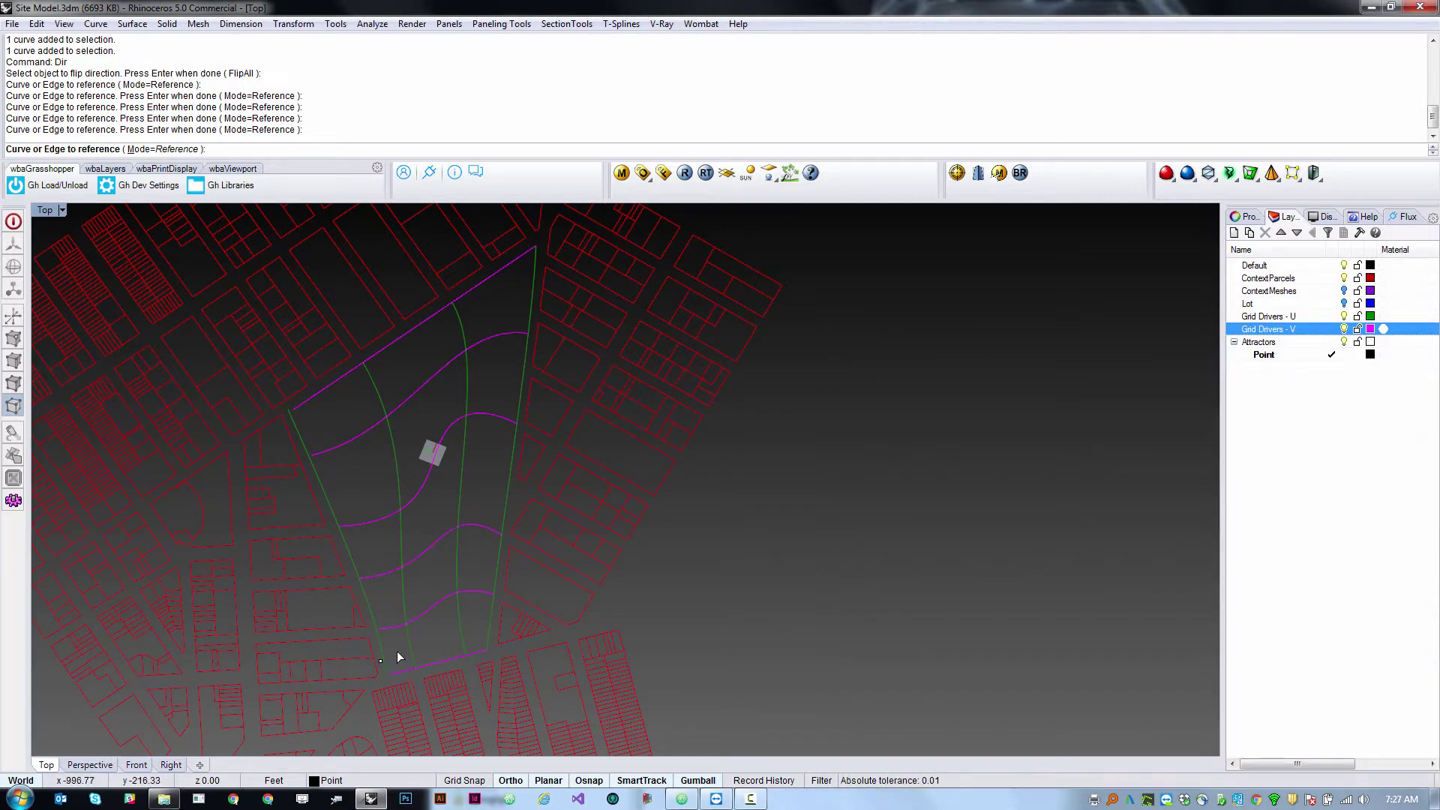
click(448, 662)
click(431, 606)
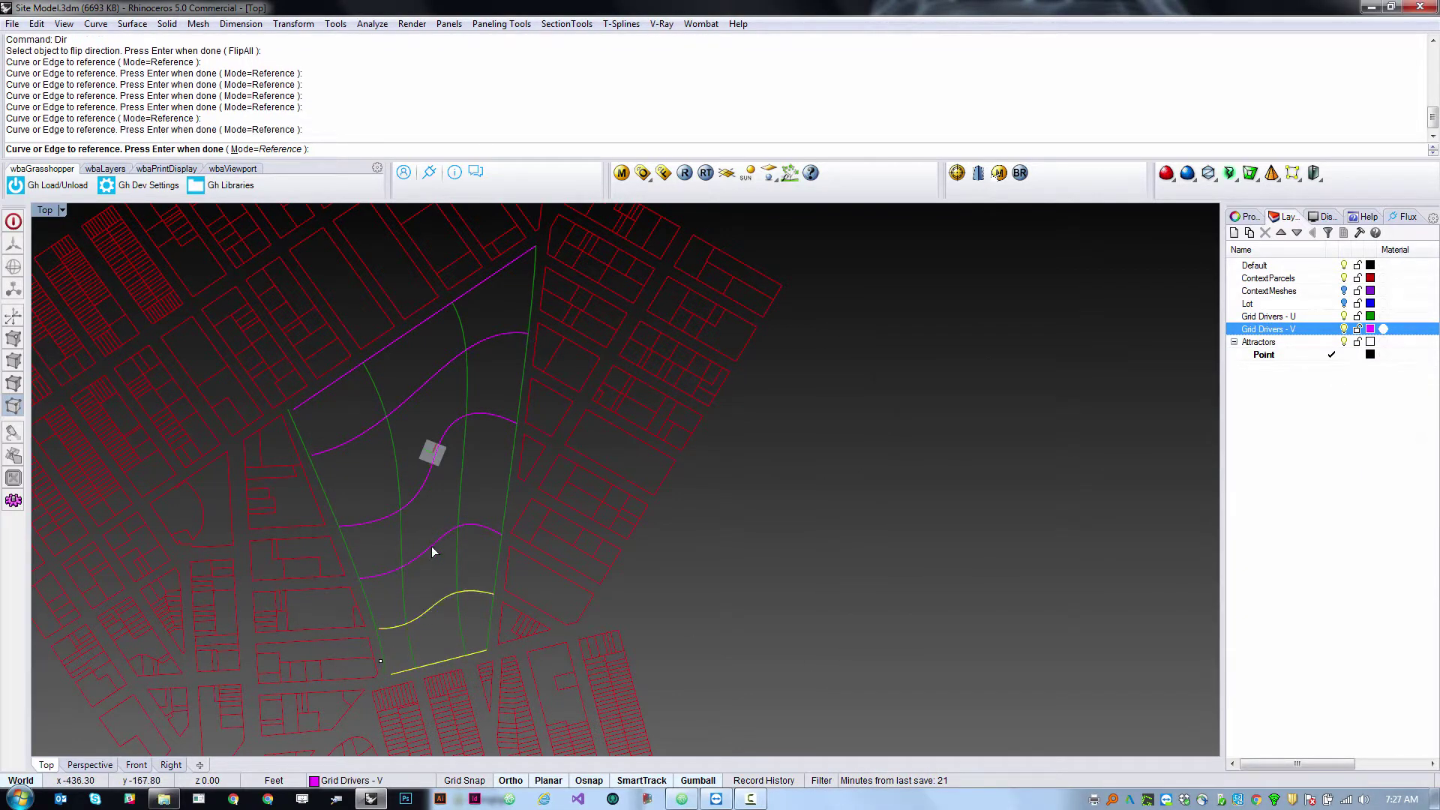
click(432, 552)
click(425, 487)
click(417, 388)
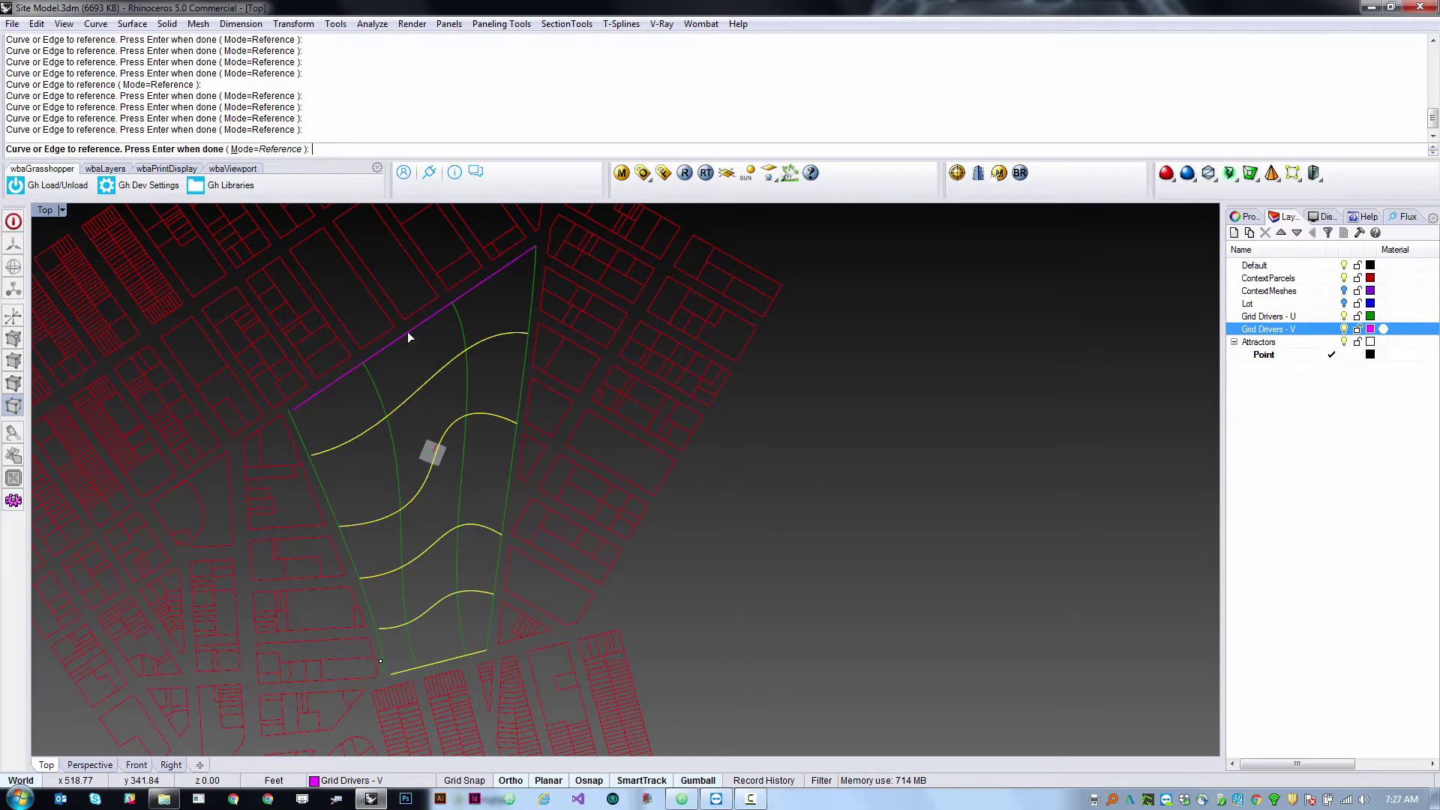
click(407, 337)
key(Return)
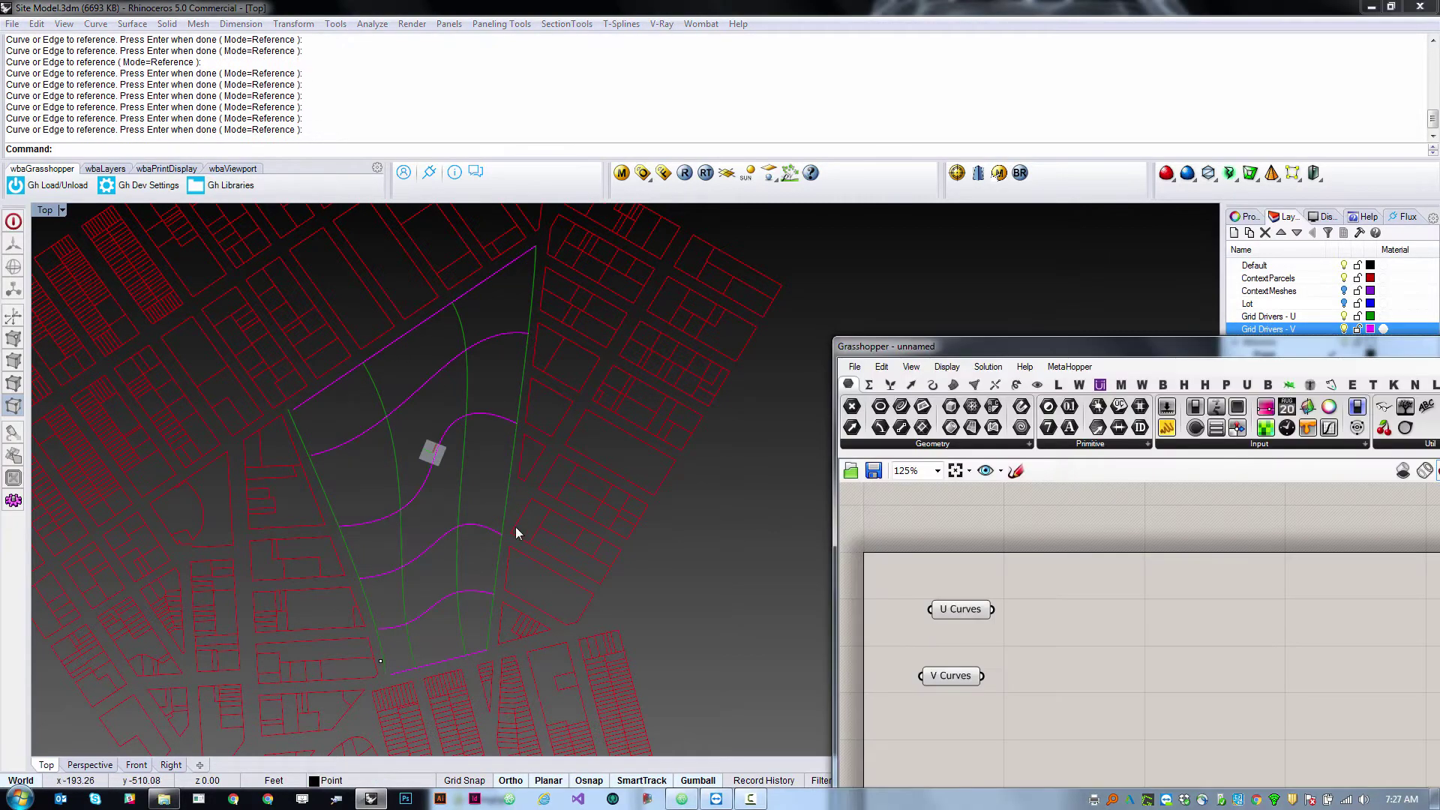
Add a Network Surface component and connect U Curves to its U input and V Curves to its V input.
click(954, 386)
drag(1020, 347, 825, 201)
click(1040, 300)
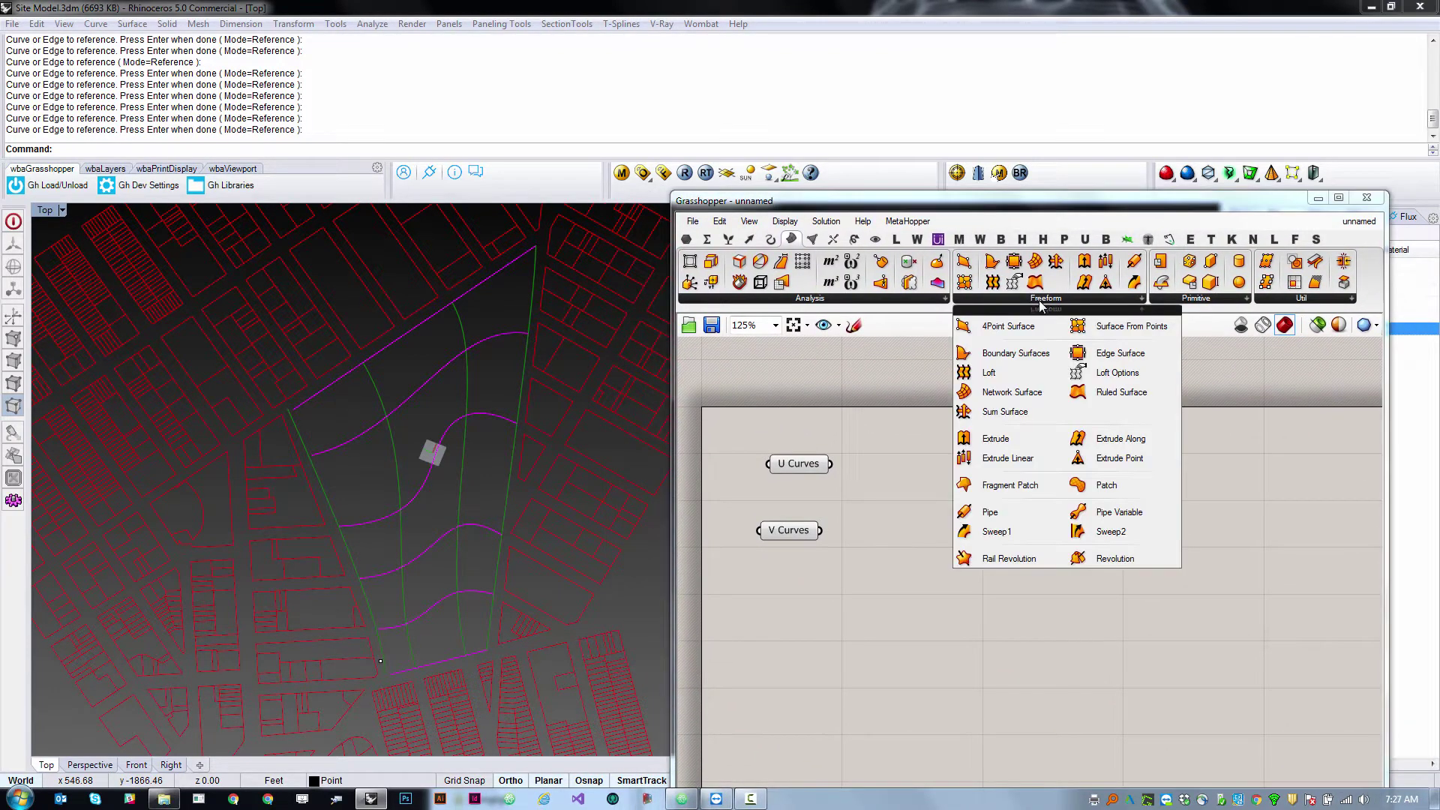
drag(1005, 392, 902, 525)
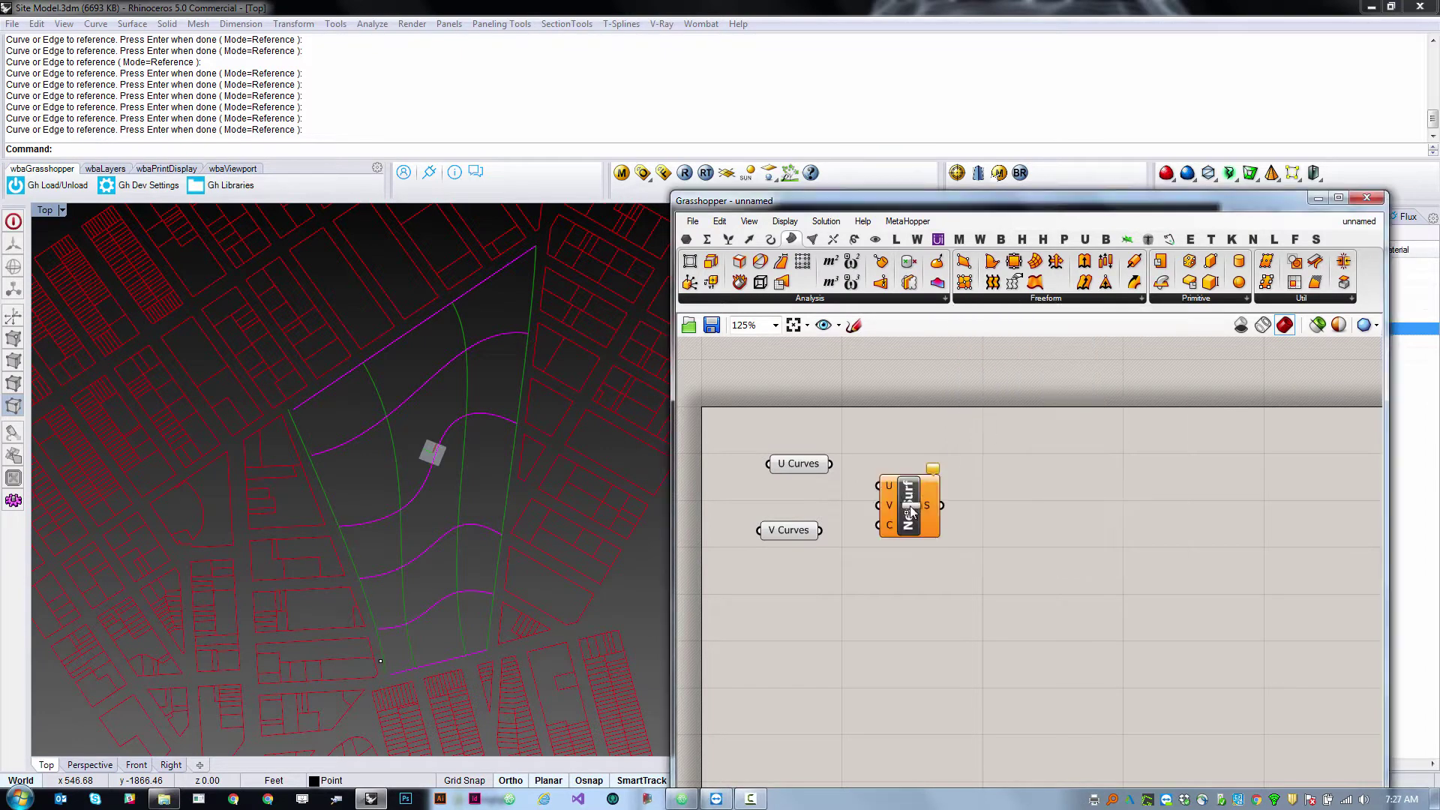
drag(831, 464, 822, 532)
drag(907, 517, 920, 521)
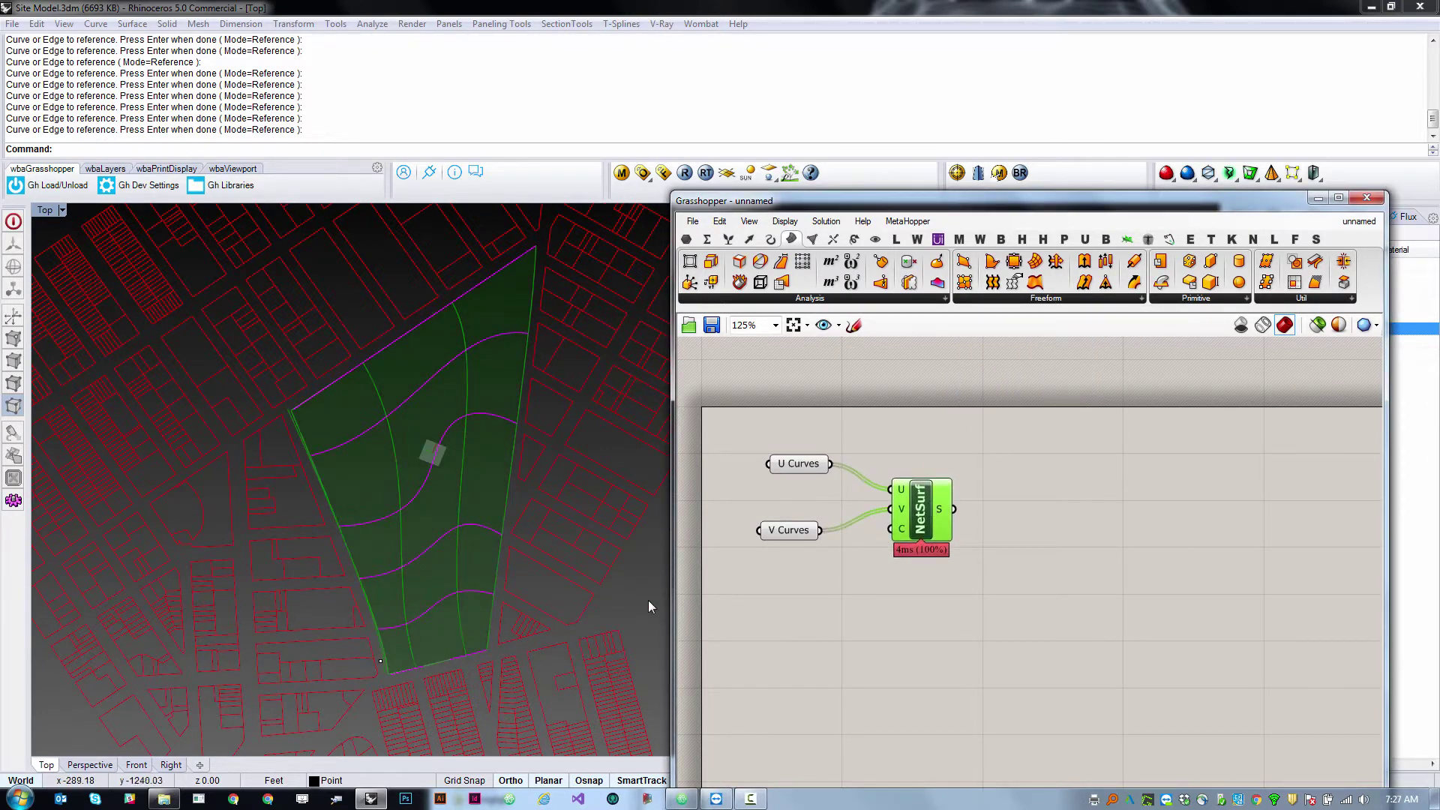
Examine how the network surface preview follows the U and V driver curves across the site in the Top viewport.
scroll(324, 515, up, 3)
scroll(392, 572, down, 4)
scroll(357, 573, up, 3)
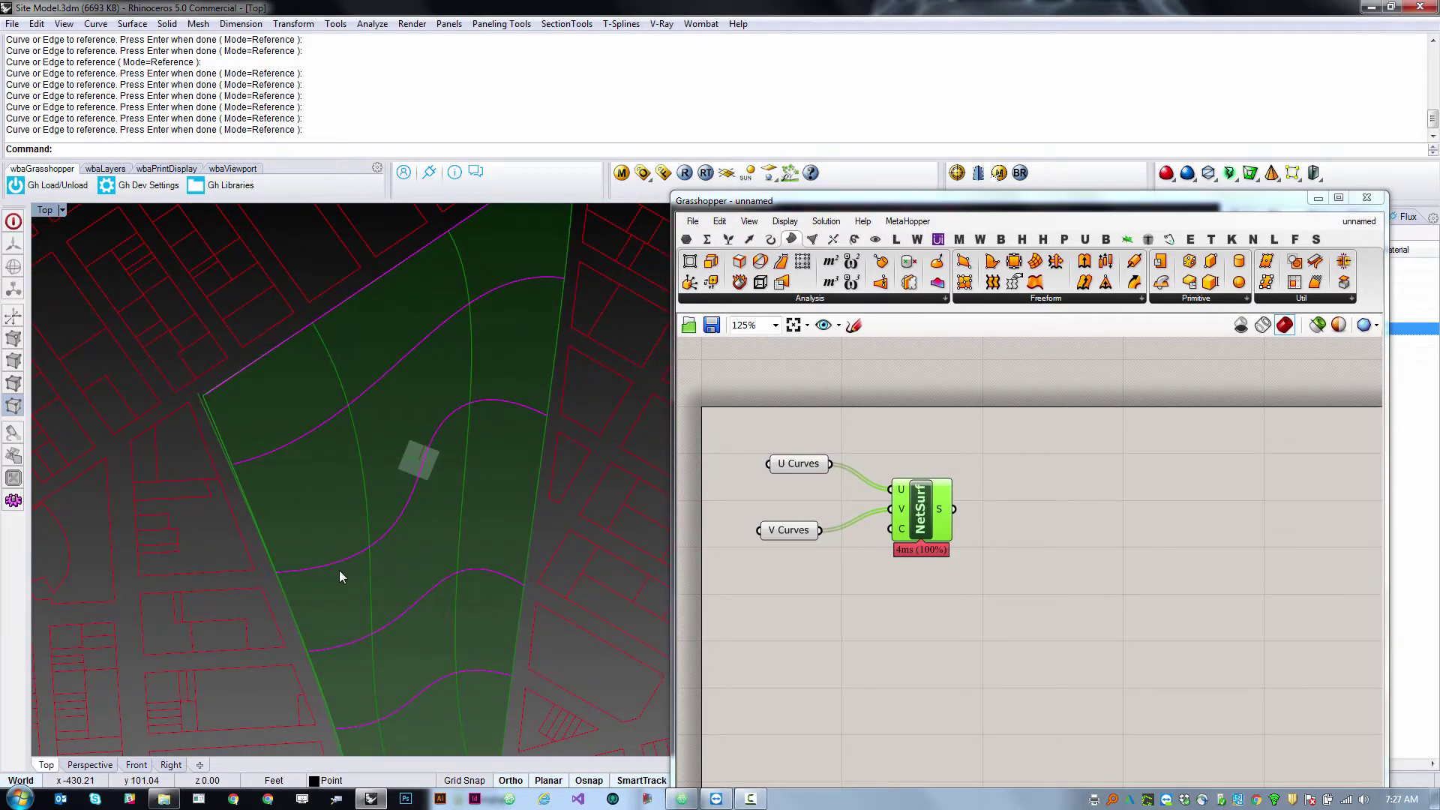
scroll(321, 543, down, 3)
scroll(510, 548, up, 3)
scroll(353, 507, down, 4)
scroll(396, 546, up, 4)
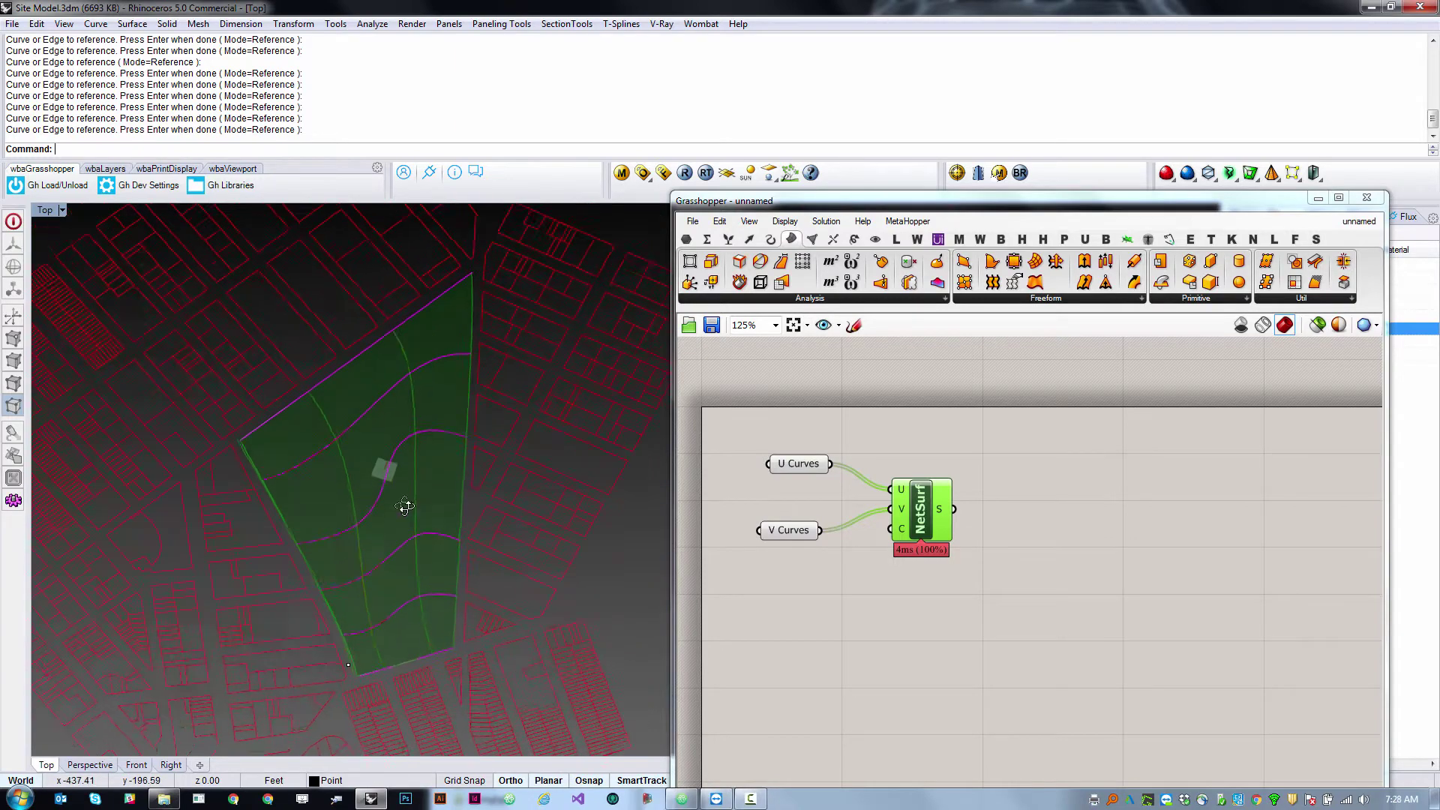
scroll(397, 547, down, 2)
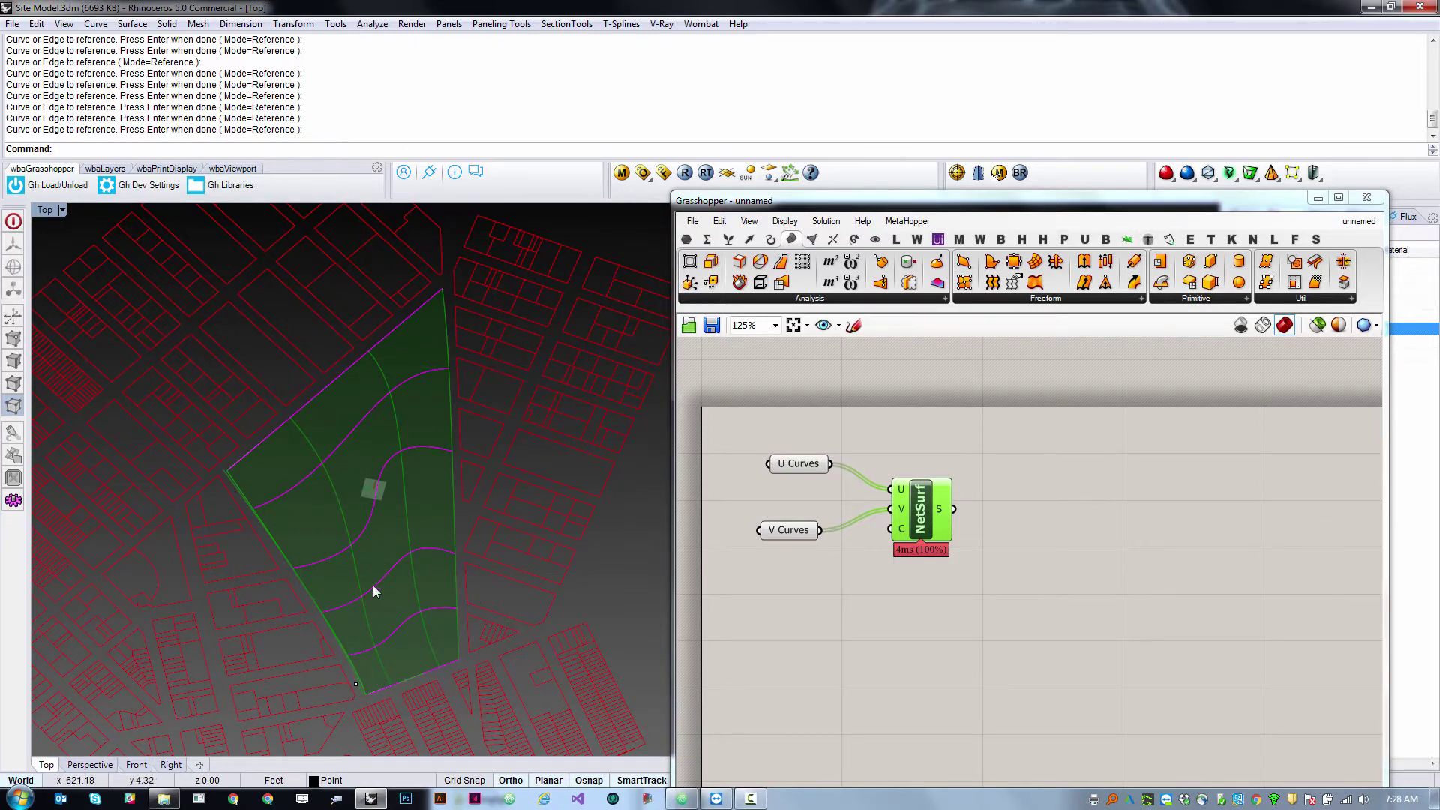
drag(921, 518, 909, 521)
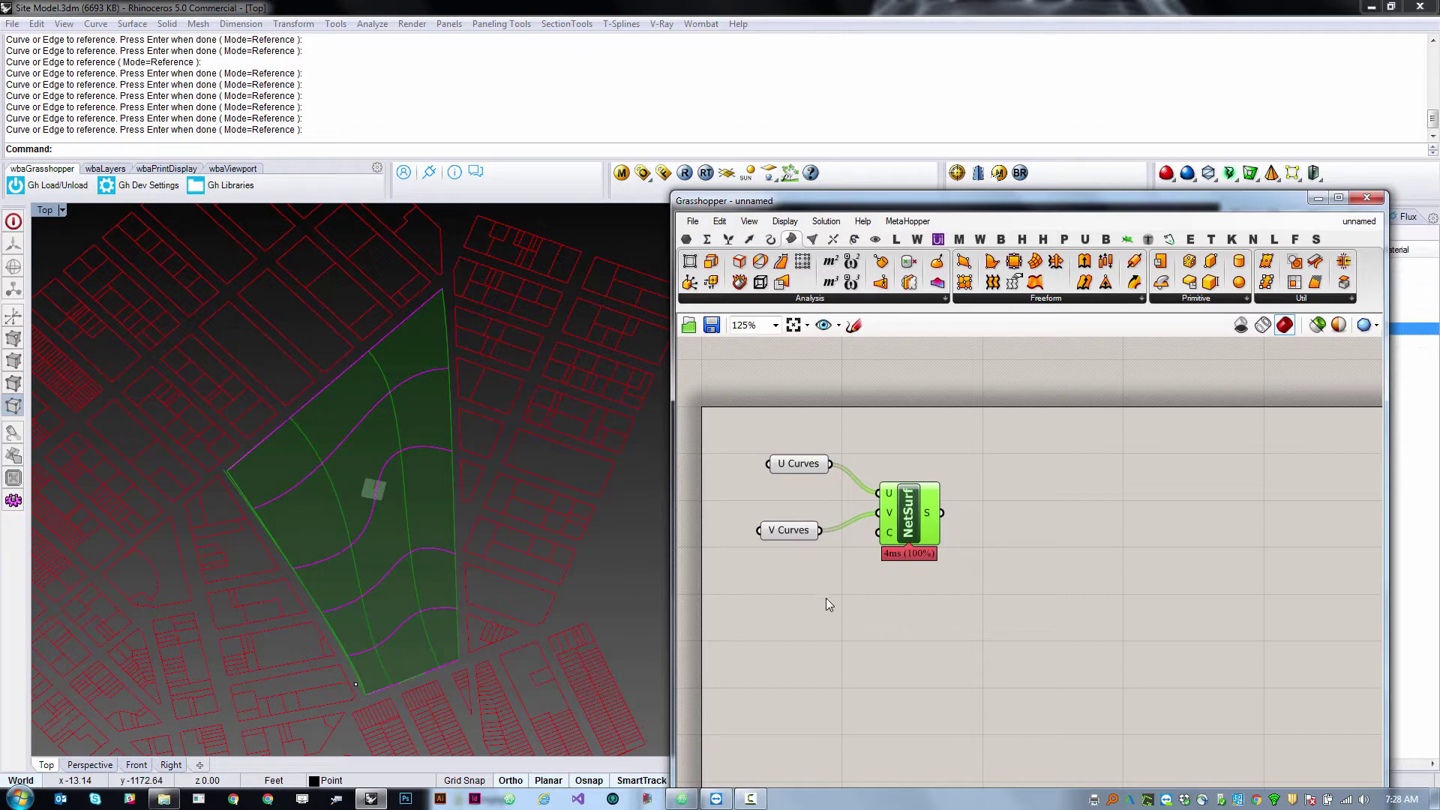
click(1028, 494)
scroll(395, 524, up, 8)
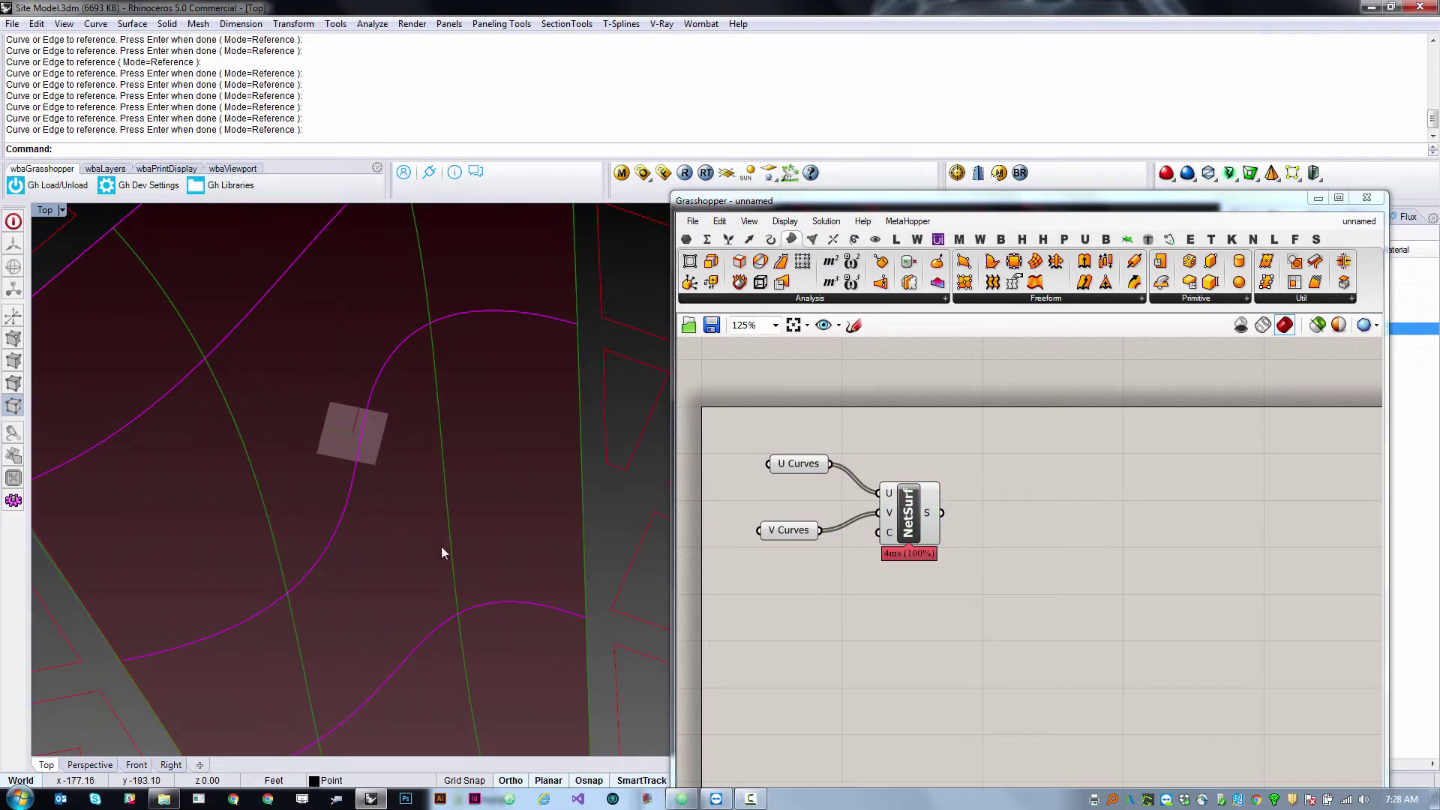
scroll(375, 533, down, 5)
scroll(375, 536, up, 2)
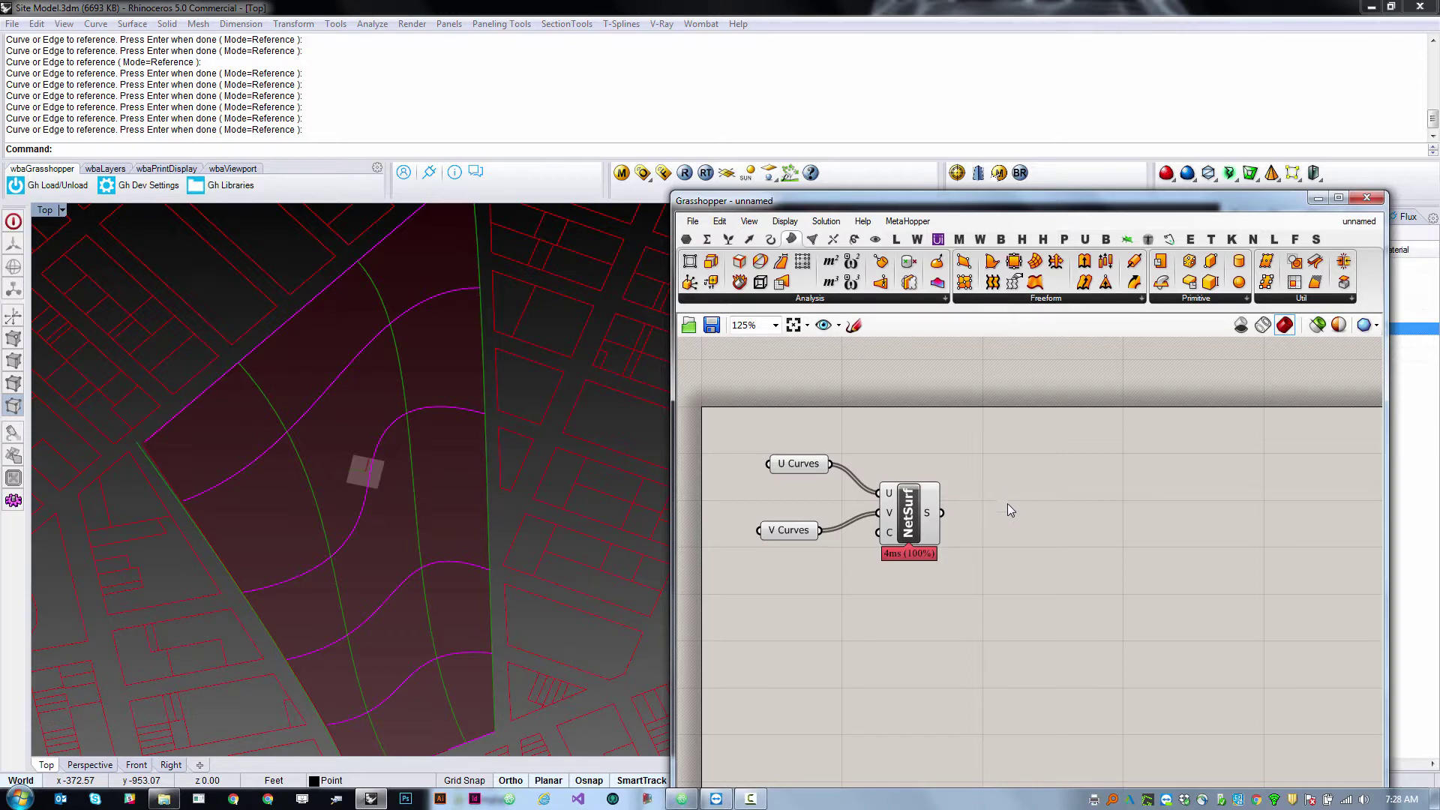
Place an Isotrim component beyond the Network Surface component and connect the network surface to its surface input.
click(1325, 299)
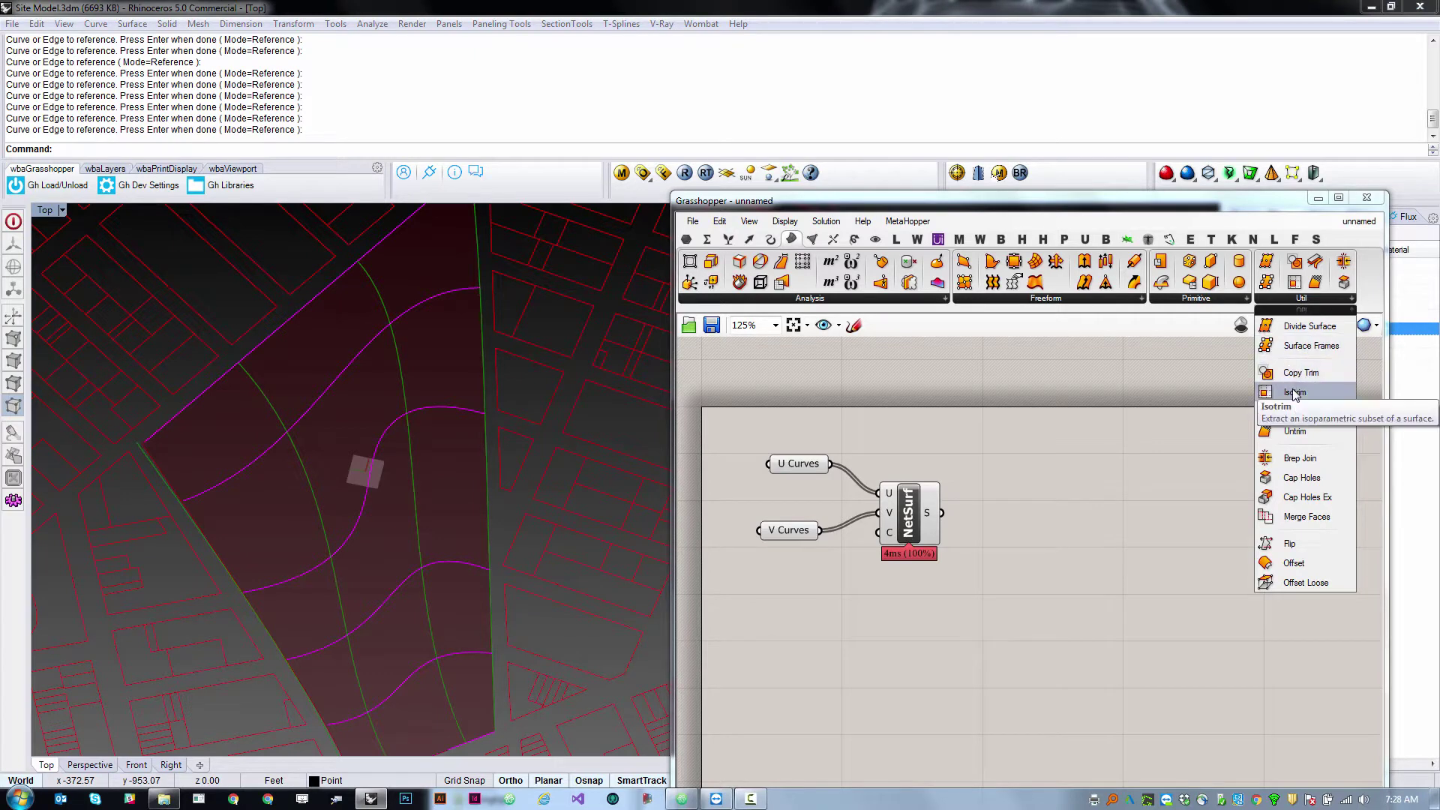
drag(1279, 387, 1108, 488)
scroll(1112, 488, up, 2)
scroll(1117, 446, down, 3)
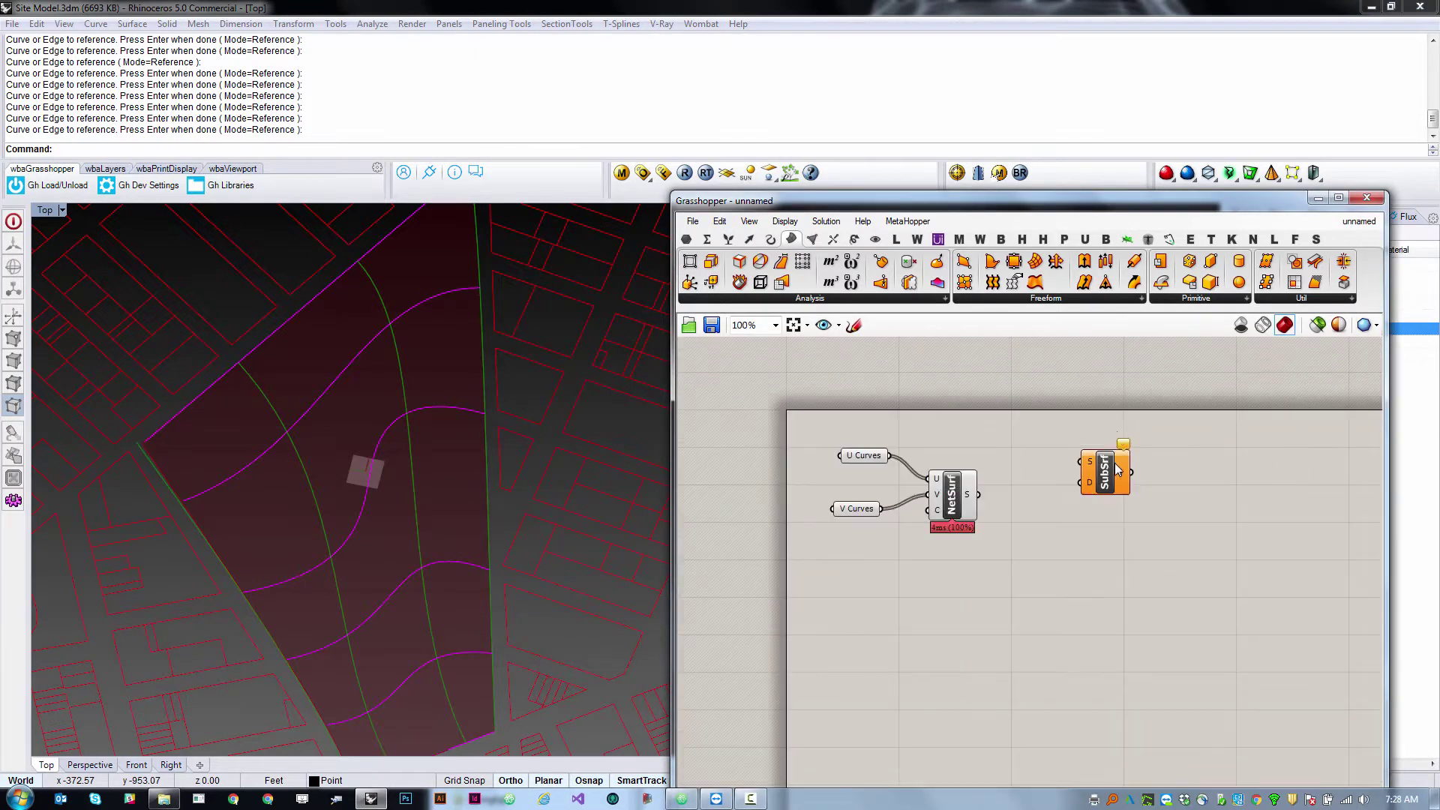
scroll(1116, 441, up, 1)
scroll(1111, 444, up, 2)
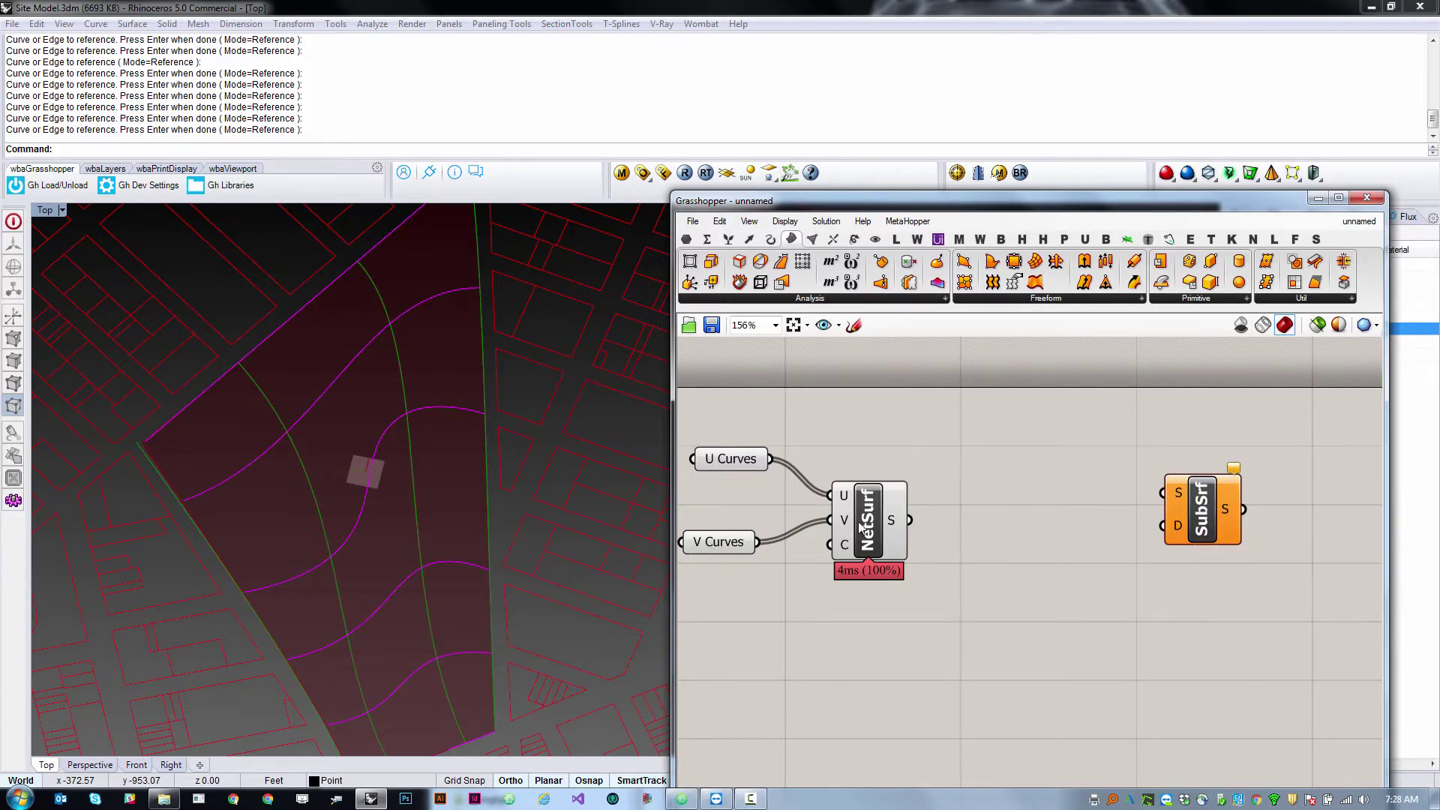
drag(910, 520, 1162, 492)
scroll(1023, 471, down, 1)
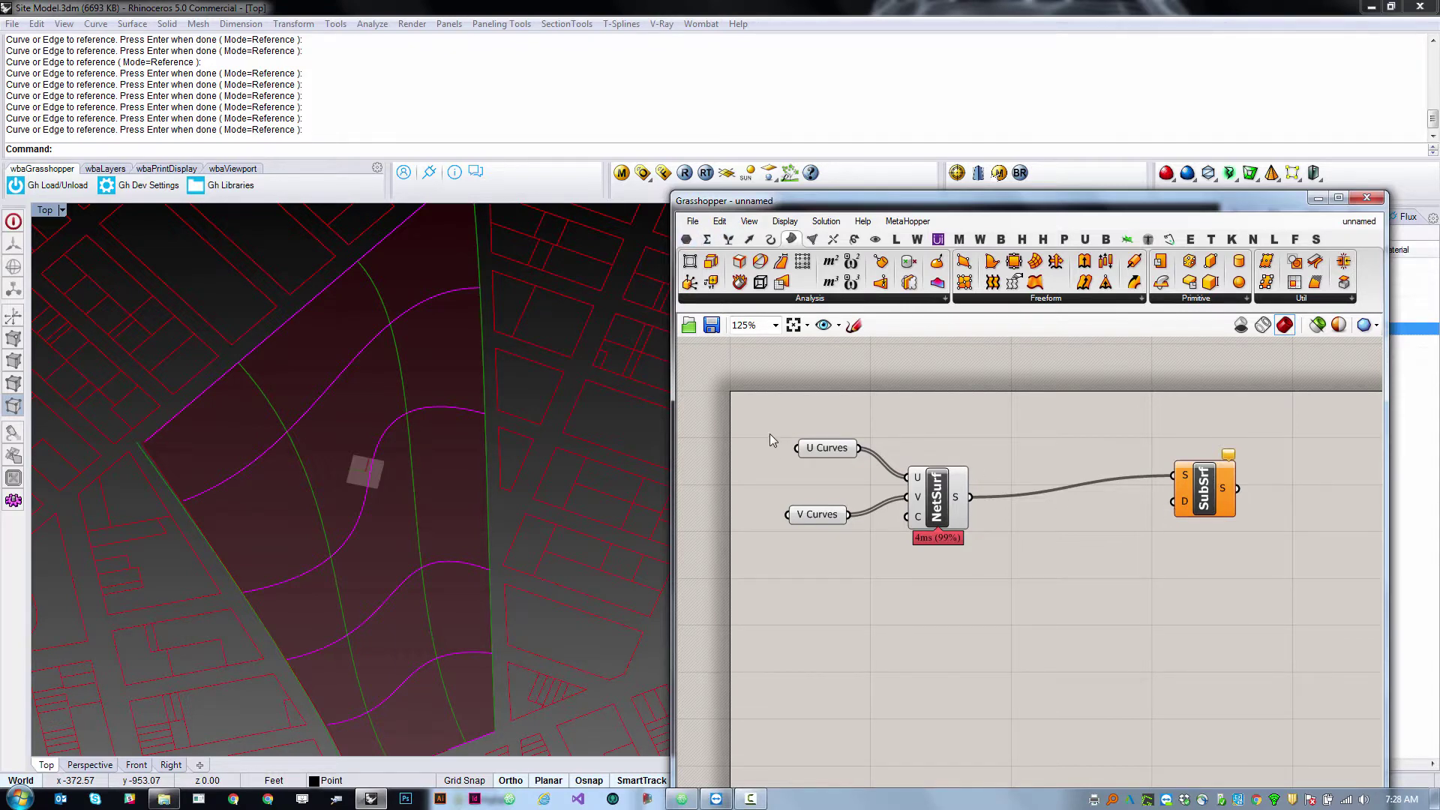
Add a Construct Domain² component with U0, U1, V0 and V1 inputs below Network Surface and connect it to Isotrim's domain input.
click(707, 239)
click(714, 299)
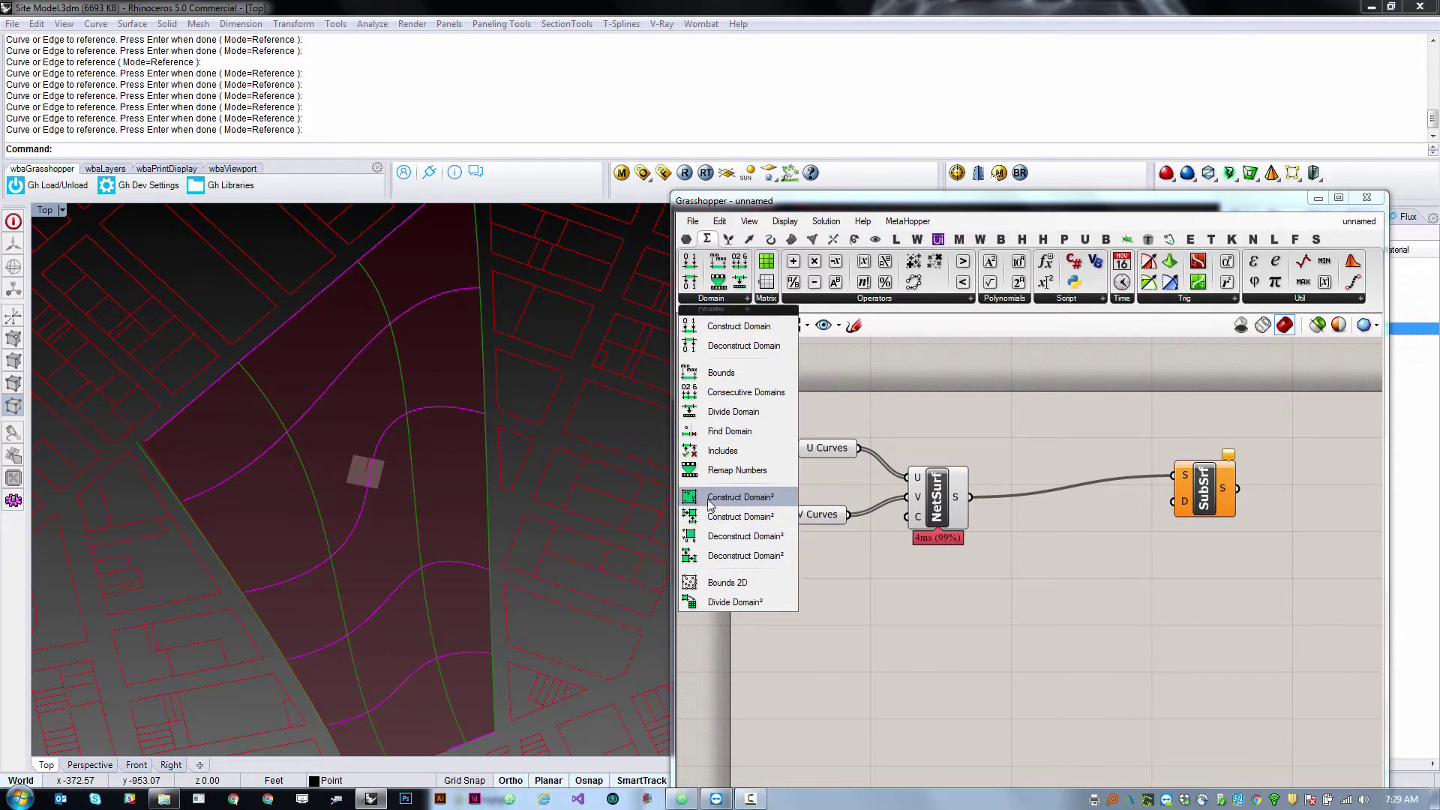
drag(711, 496, 1175, 502)
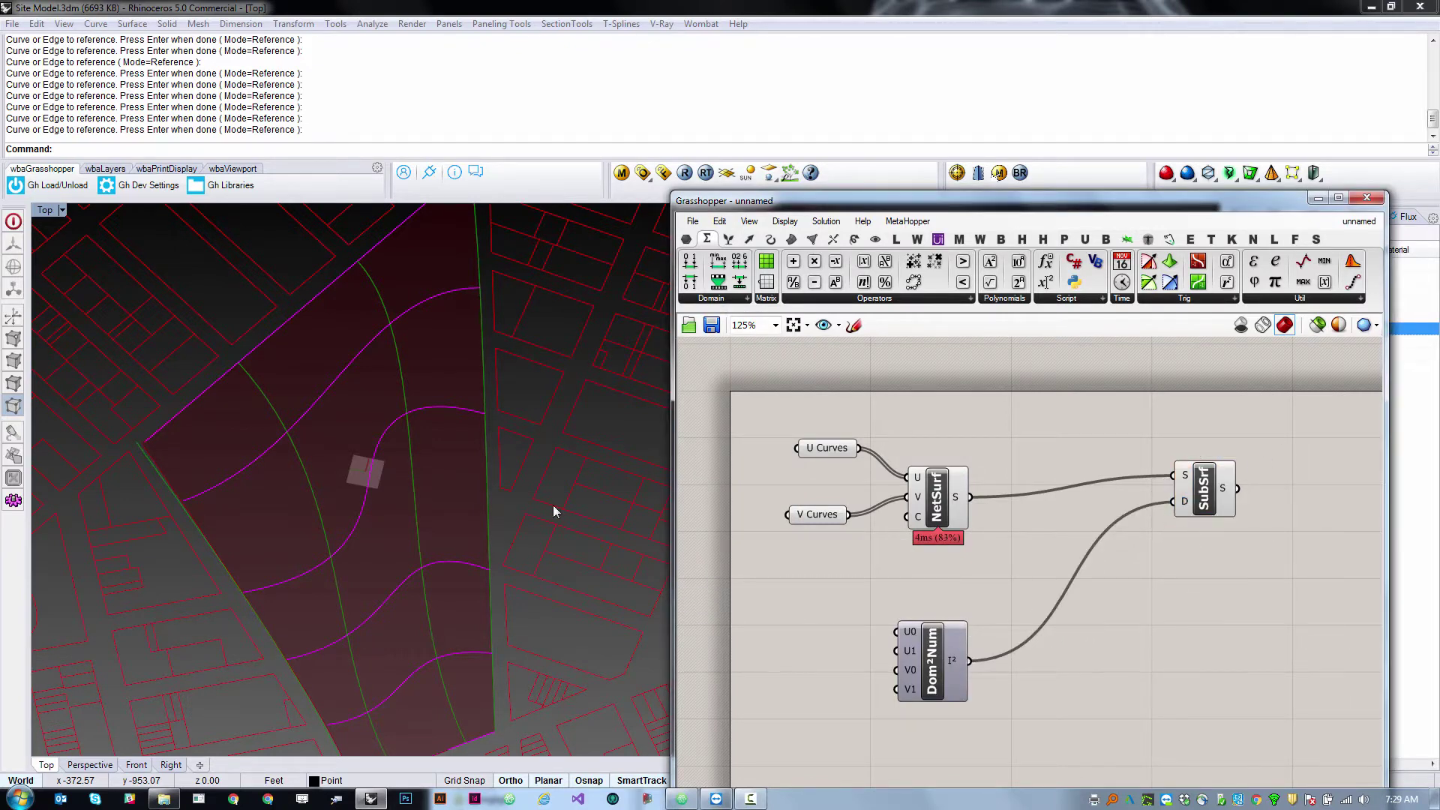
click(406, 486)
key(Escape)
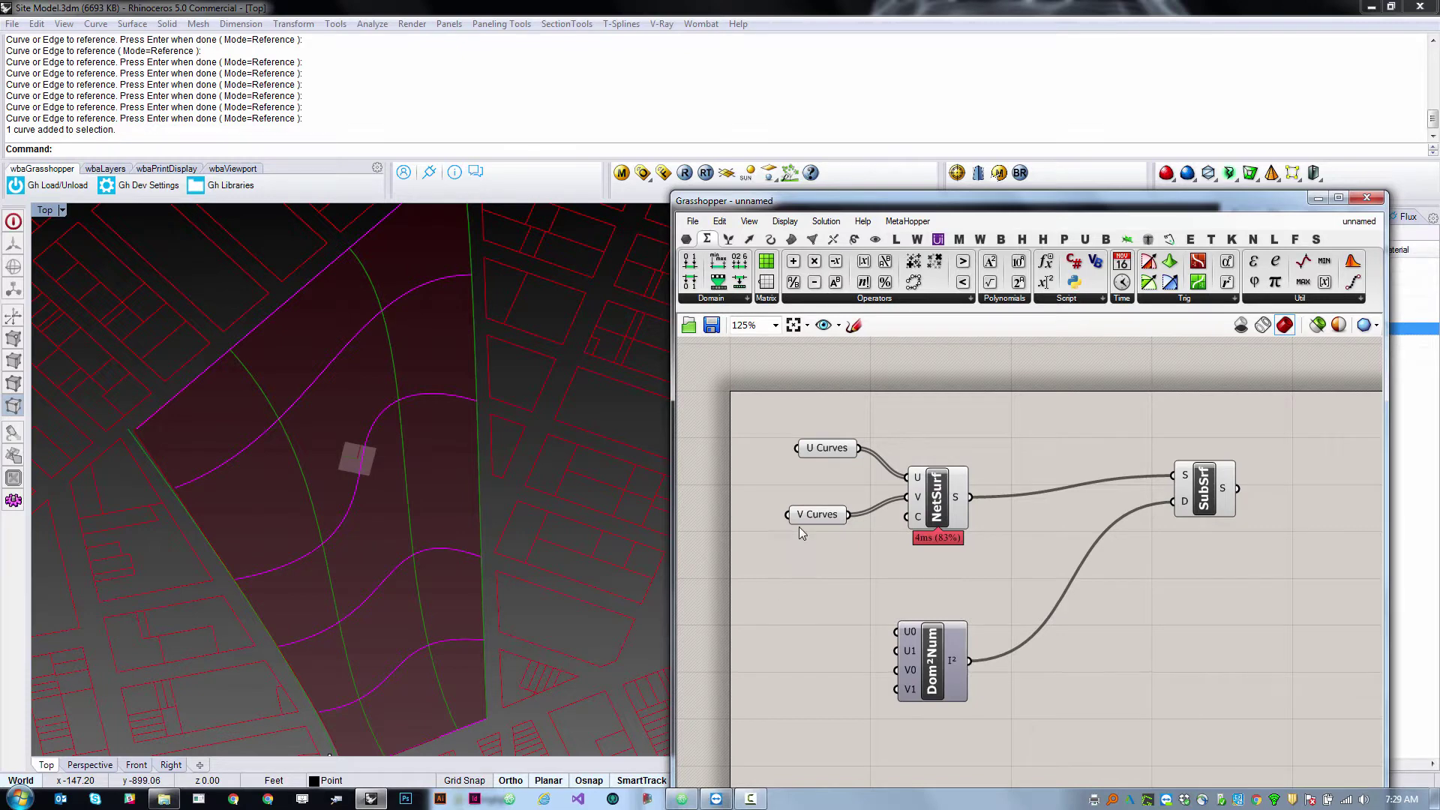
scroll(883, 621, down, 2)
drag(1187, 472, 1174, 498)
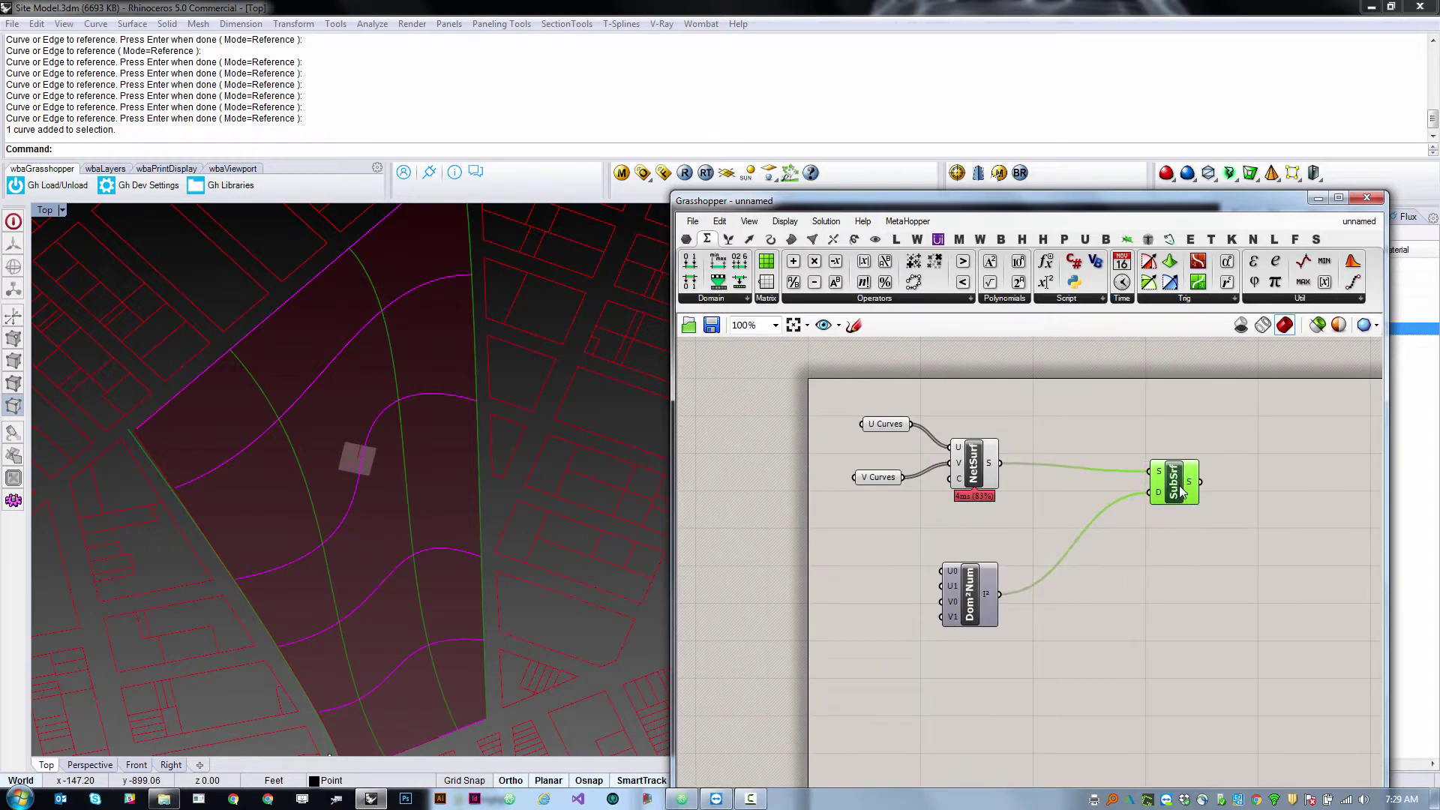
click(1037, 511)
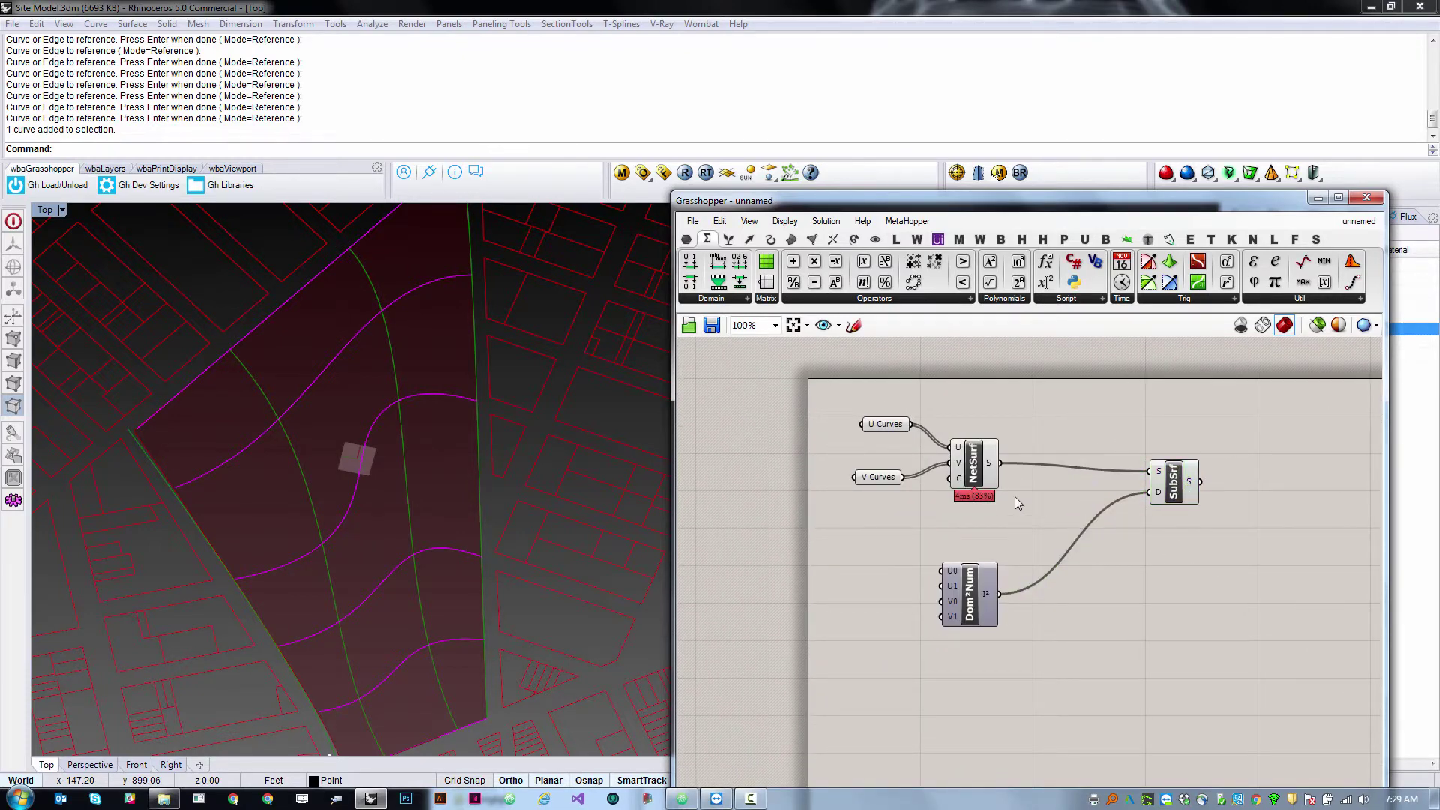
Zoom the Rhino view to the Isotrim component's preview and examine the sub-surface's size and position on the network surface.
ctrl+shift+right_drag(552, 461, 514, 507)
scroll(514, 507, down, 2)
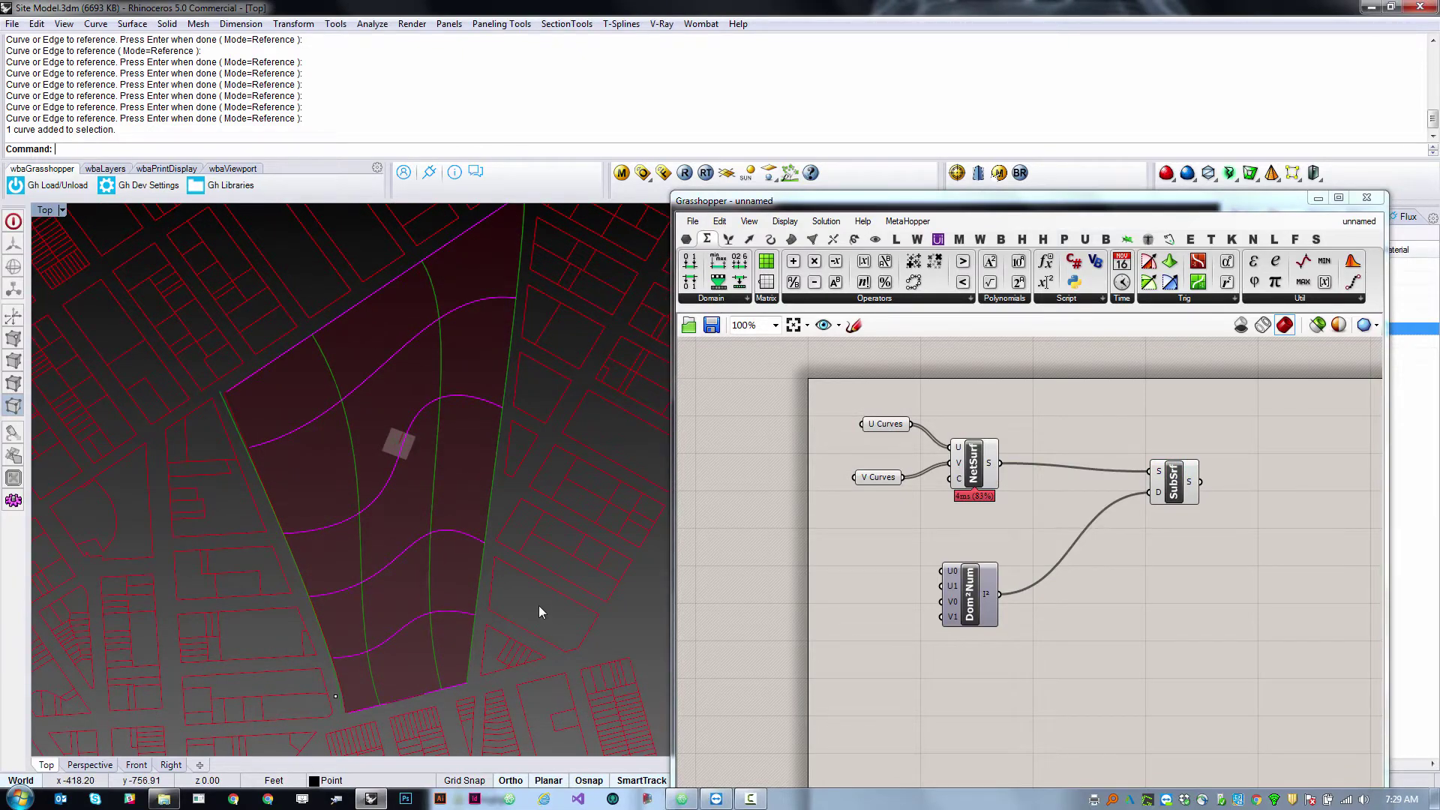
scroll(539, 605, up, 2)
click(1179, 491)
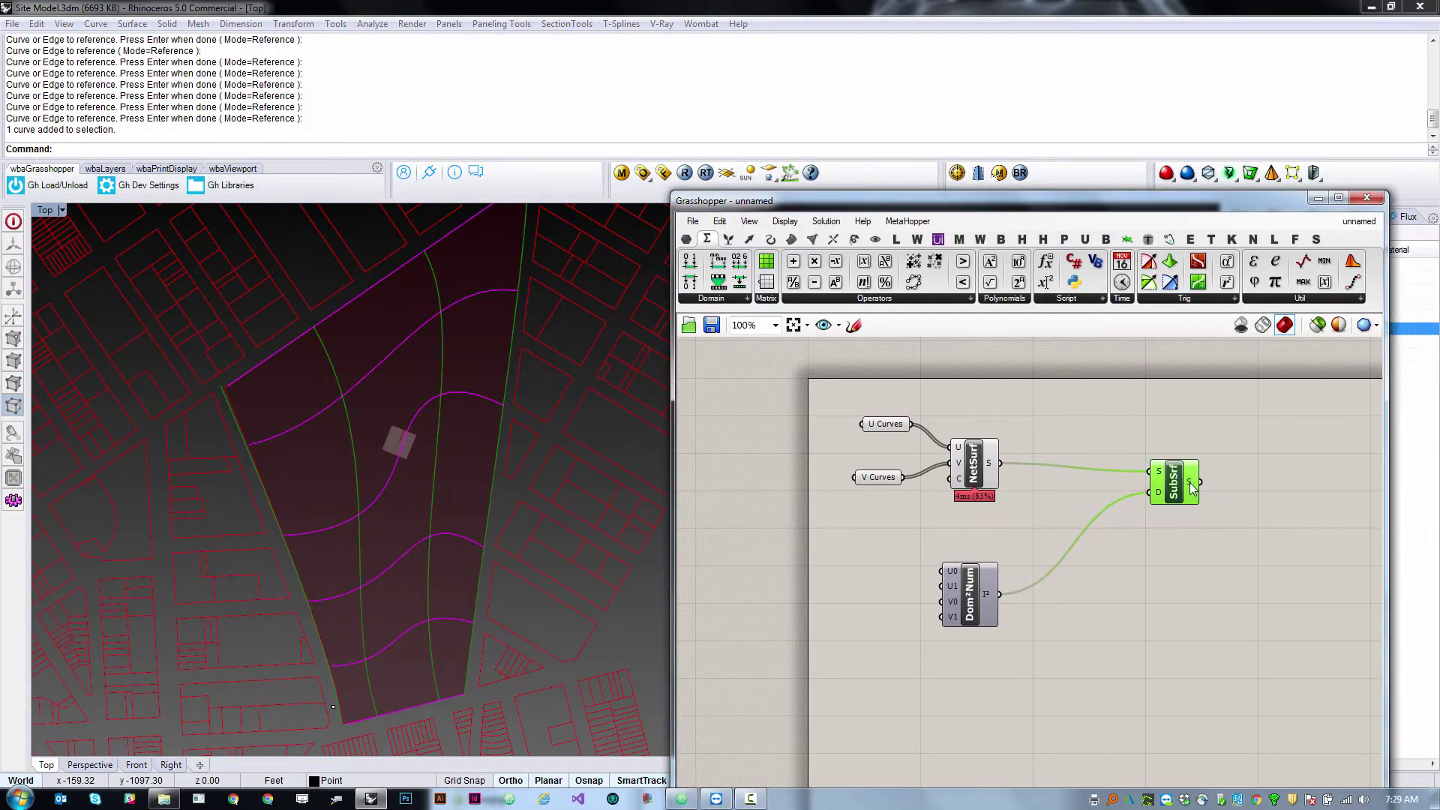
right_click(1162, 610)
click(1183, 599)
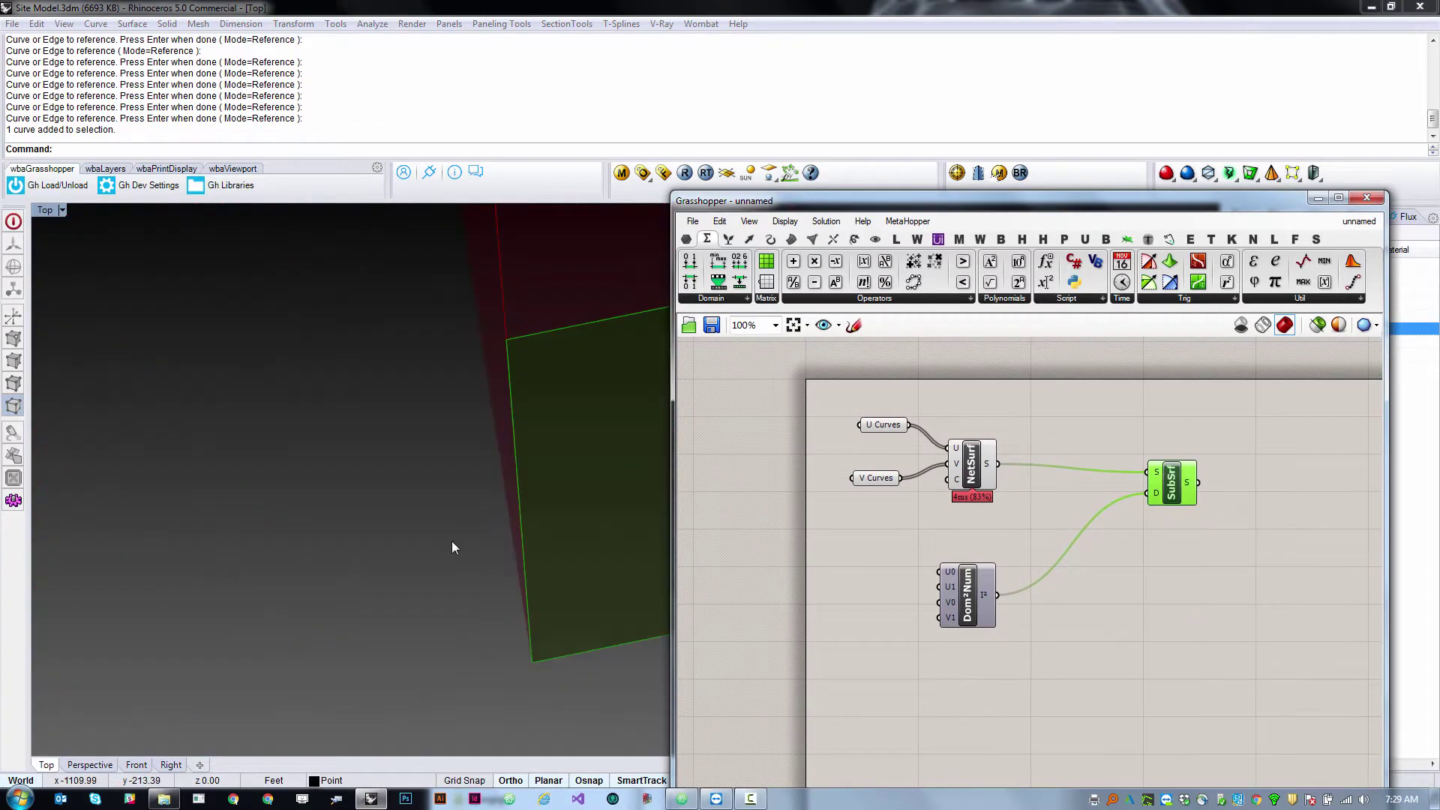
ctrl+shift+right_drag(452, 542, 420, 582)
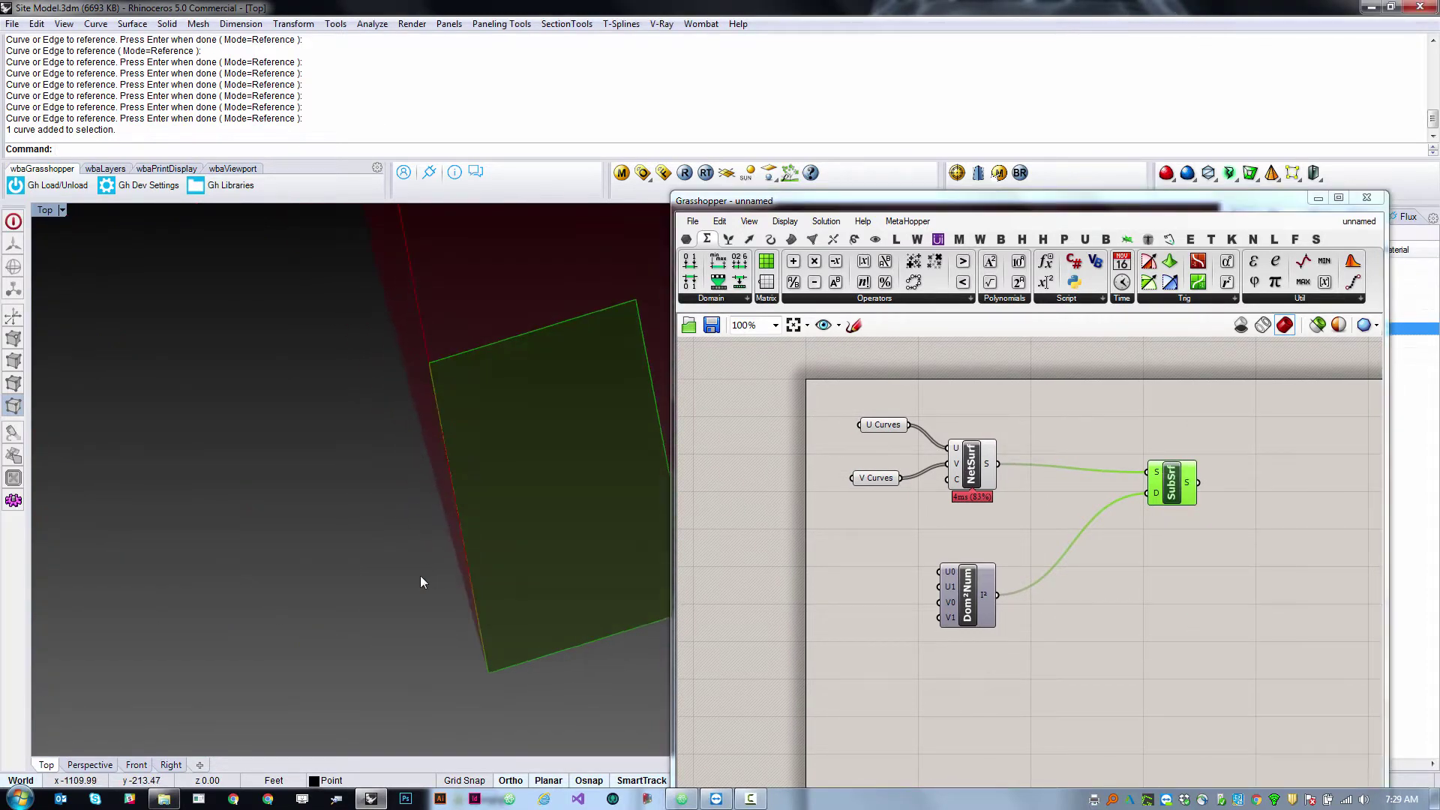
scroll(421, 577, down, 7)
scroll(443, 587, up, 7)
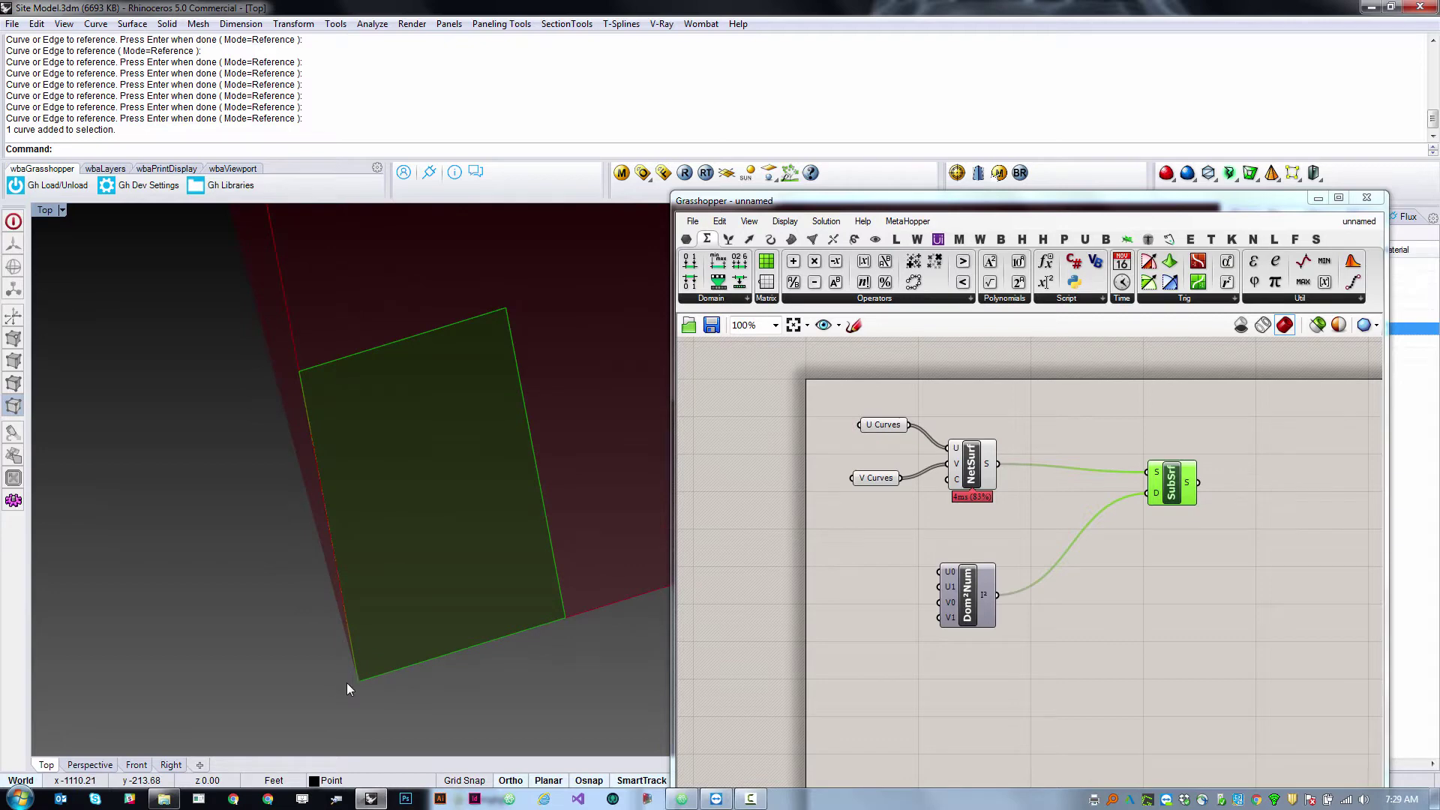
scroll(314, 627, down, 5)
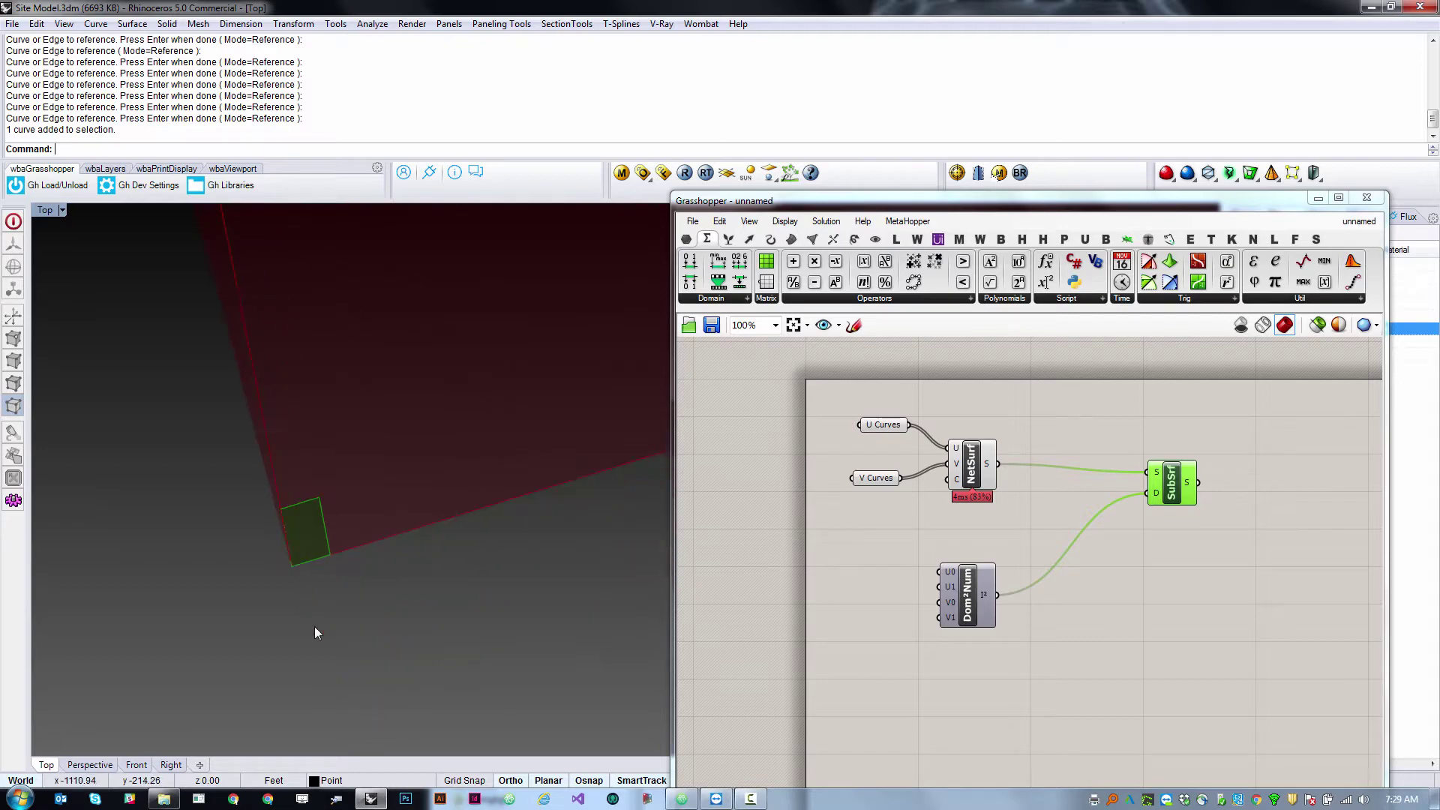
scroll(286, 642, up, 6)
scroll(292, 576, down, 4)
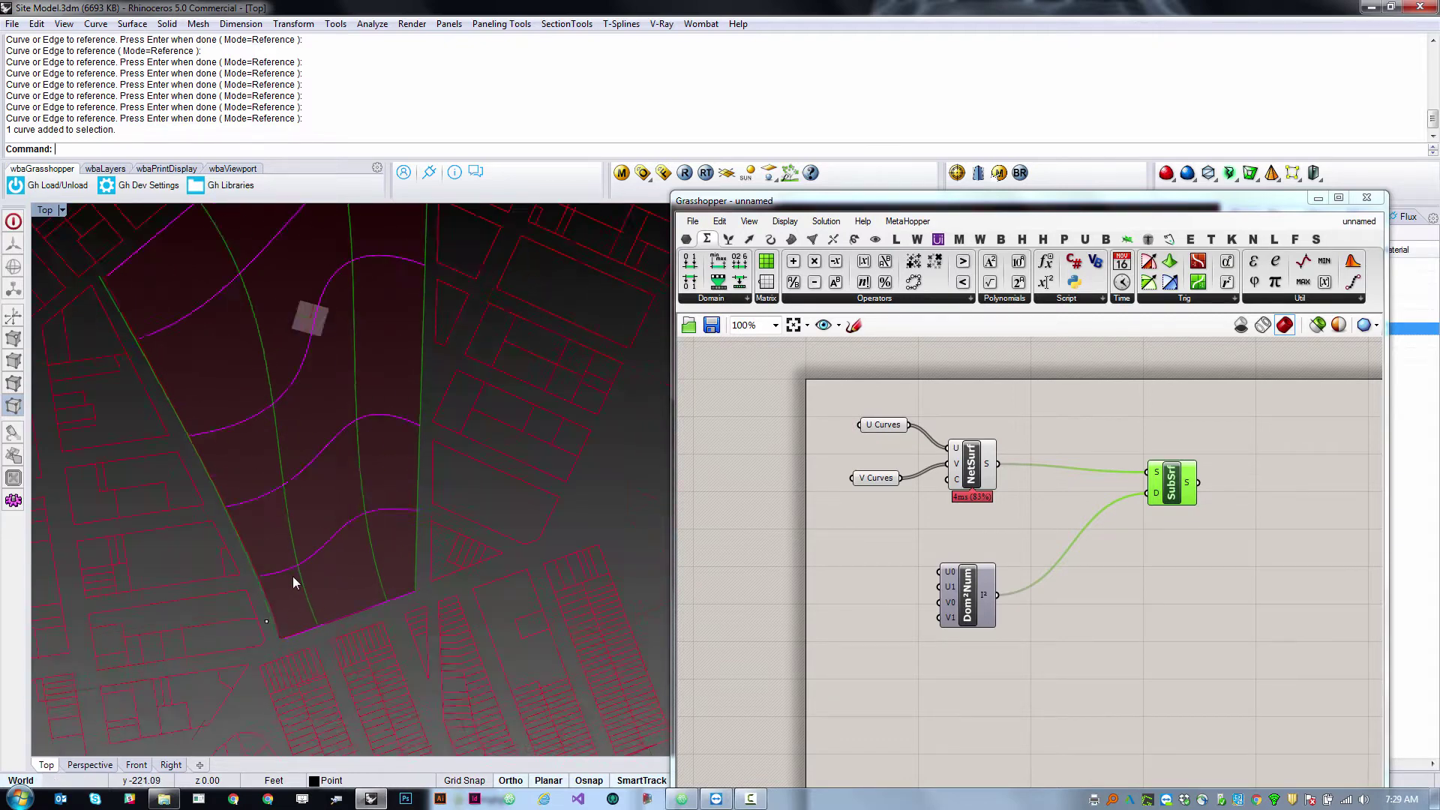
Reparameterize the network surface output of the Network Surface component.
scroll(297, 556, up, 4)
scroll(307, 560, down, 4)
ctrl+shift+right_drag(334, 528, 360, 475)
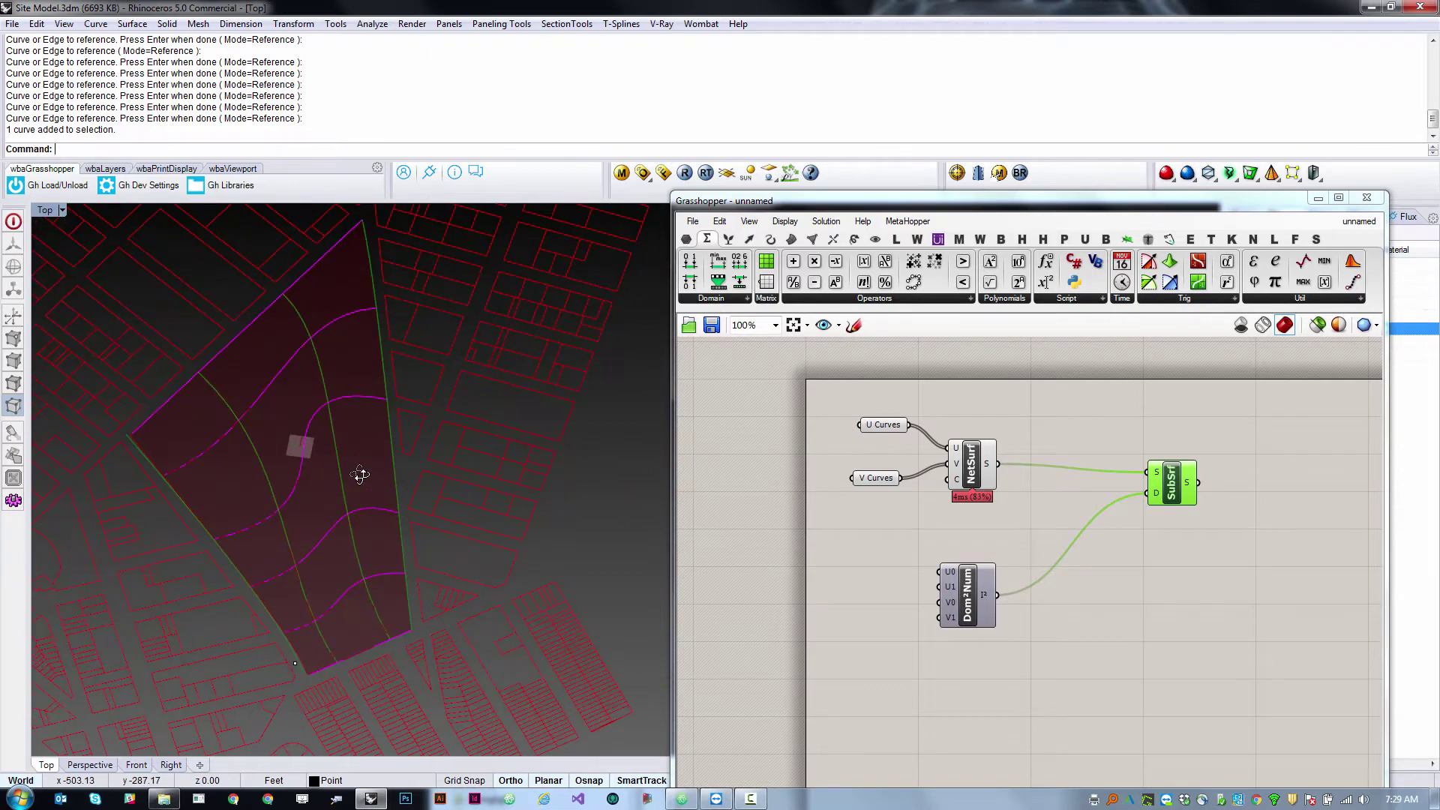
right_click(988, 458)
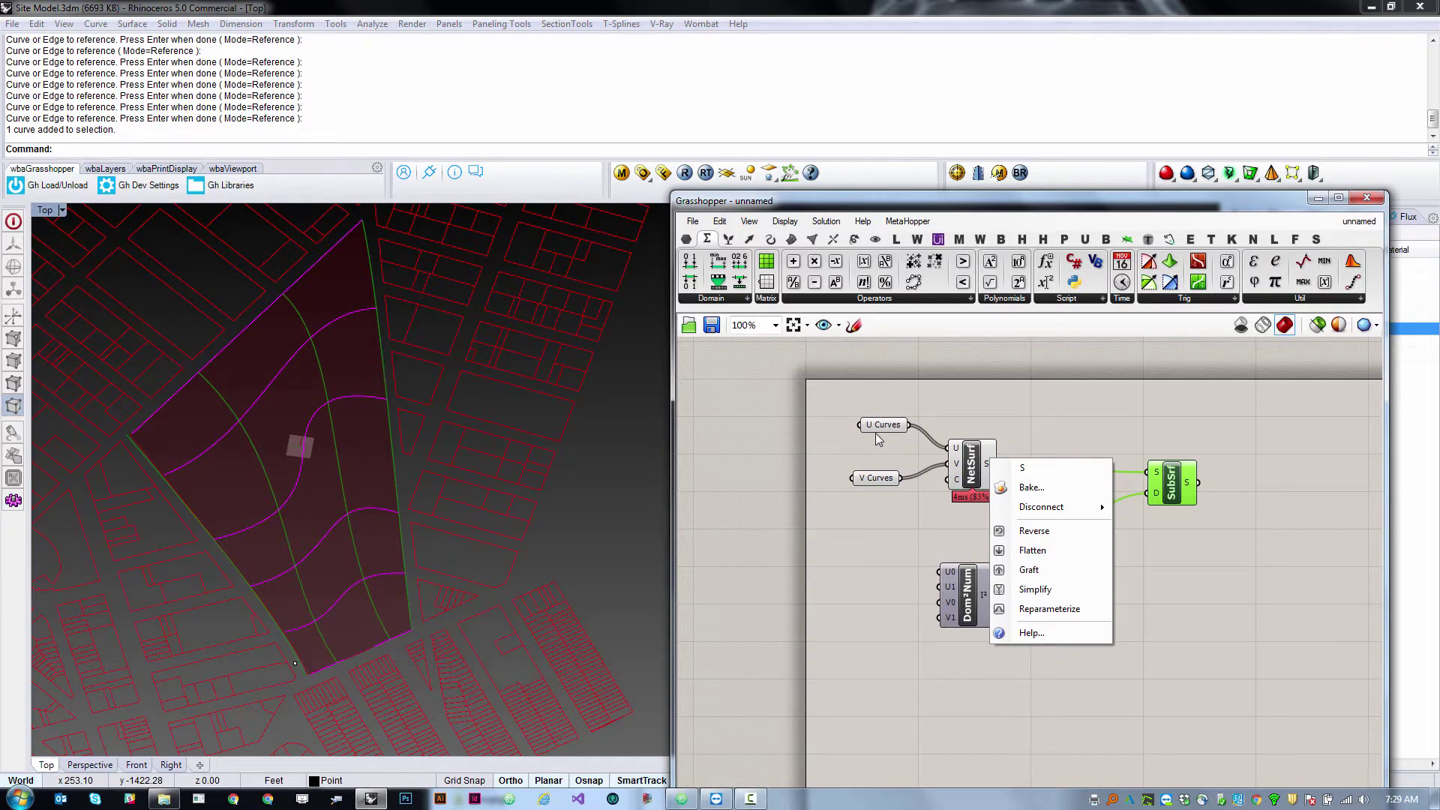
click(1032, 611)
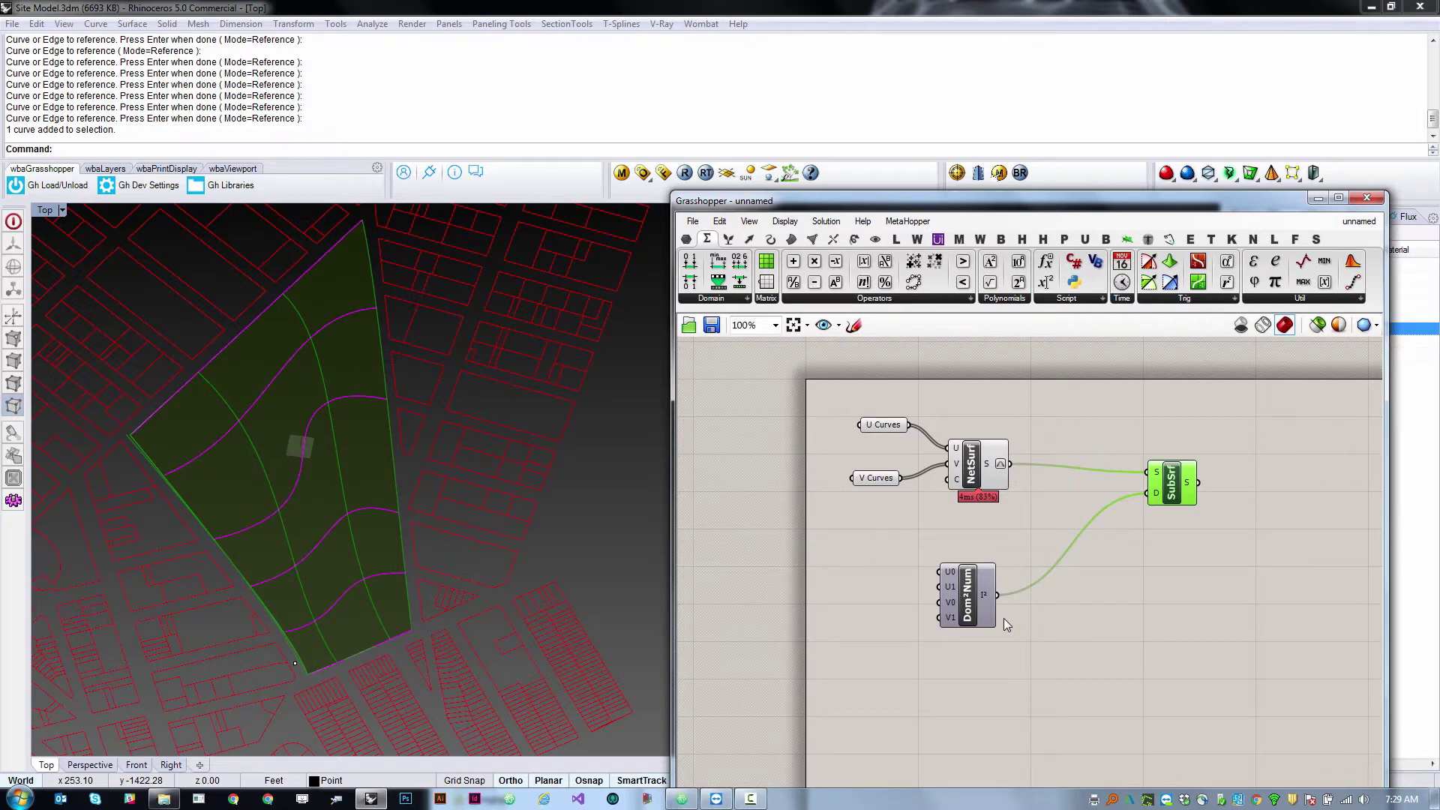
Shift the Isotrim component slightly and move the Construct Domain² component closer beneath it.
click(1050, 538)
drag(1172, 488, 1182, 482)
click(1119, 666)
drag(972, 608, 1086, 589)
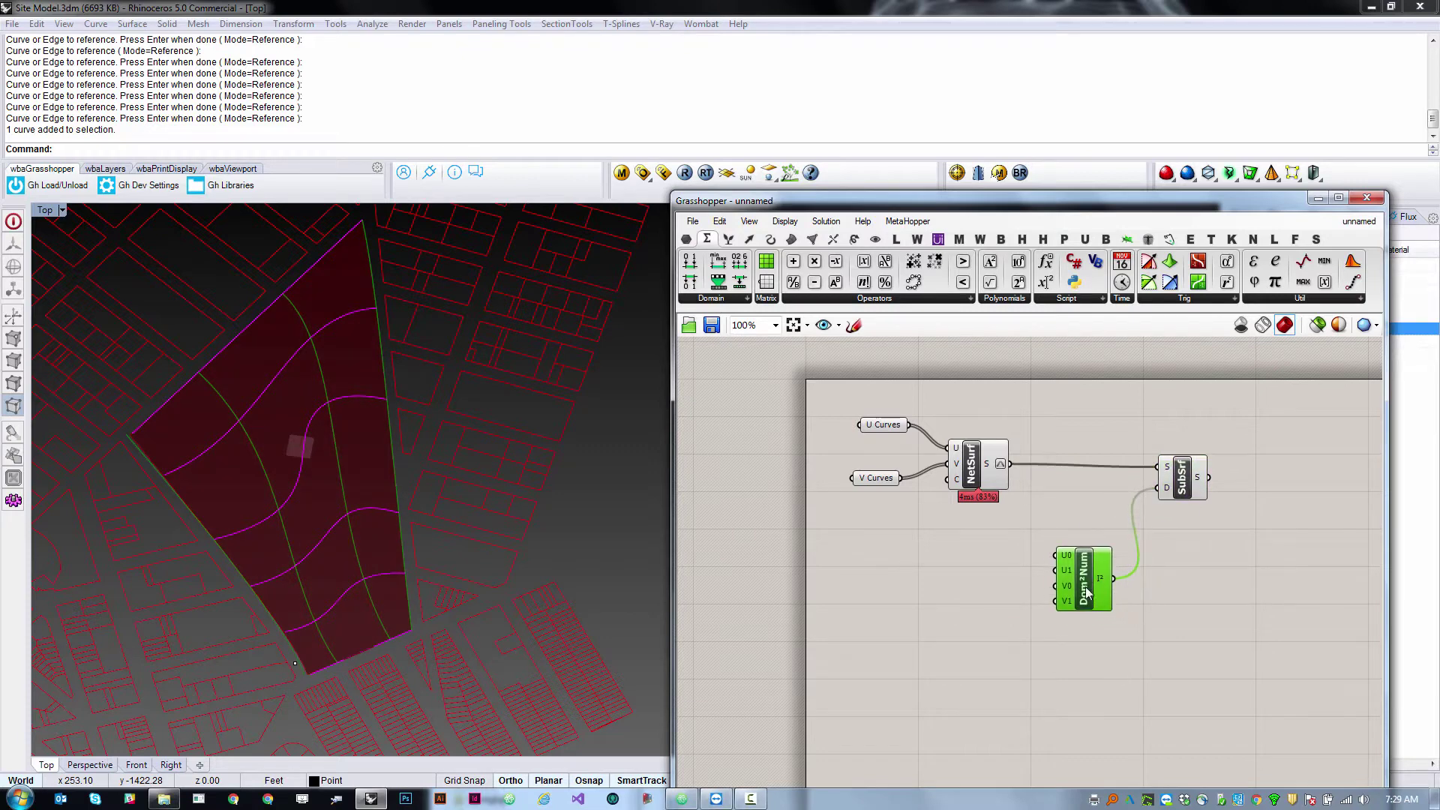
Add a number slider for the U0 input of Construct Domain² and duplicate it for the remaining inputs.
click(686, 238)
drag(1004, 282, 1056, 555)
key(ctrl+c)
key(ctrl+v)
key(ctrl+c)
key(ctrl+v)
click(952, 557)
key(ctrl+c)
key(ctrl+v)
Connect the duplicated sliders to the U1, V0 and V1 inputs of Construct Domain² and set V max to 0.000.
click(1003, 561)
drag(915, 561, 1056, 570)
drag(919, 576, 1058, 585)
drag(905, 593, 1058, 601)
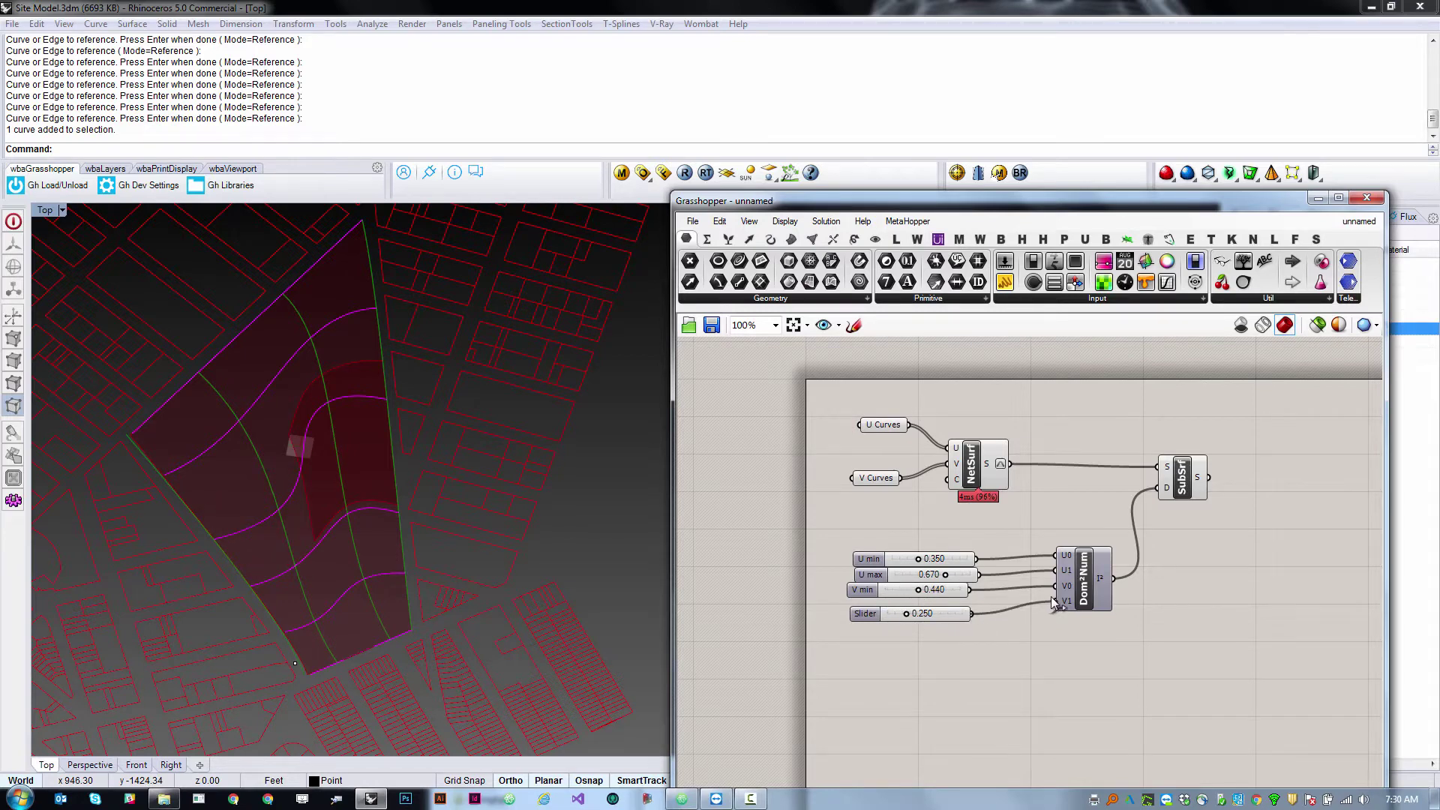
drag(907, 615, 890, 562)
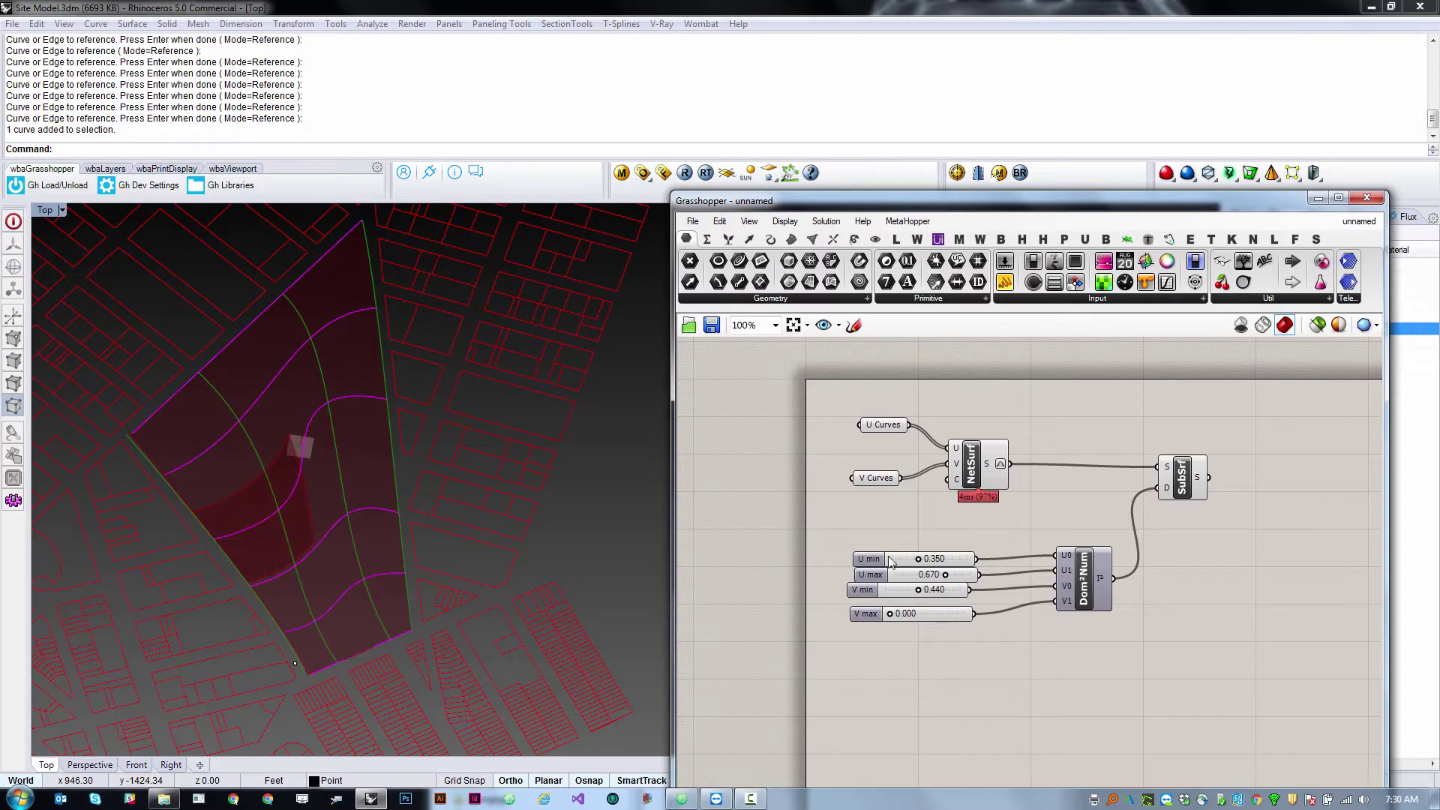
Delete the Construct Domain² component together with its U min, U max, V min and V max sliders.
drag(1084, 582, 1056, 575)
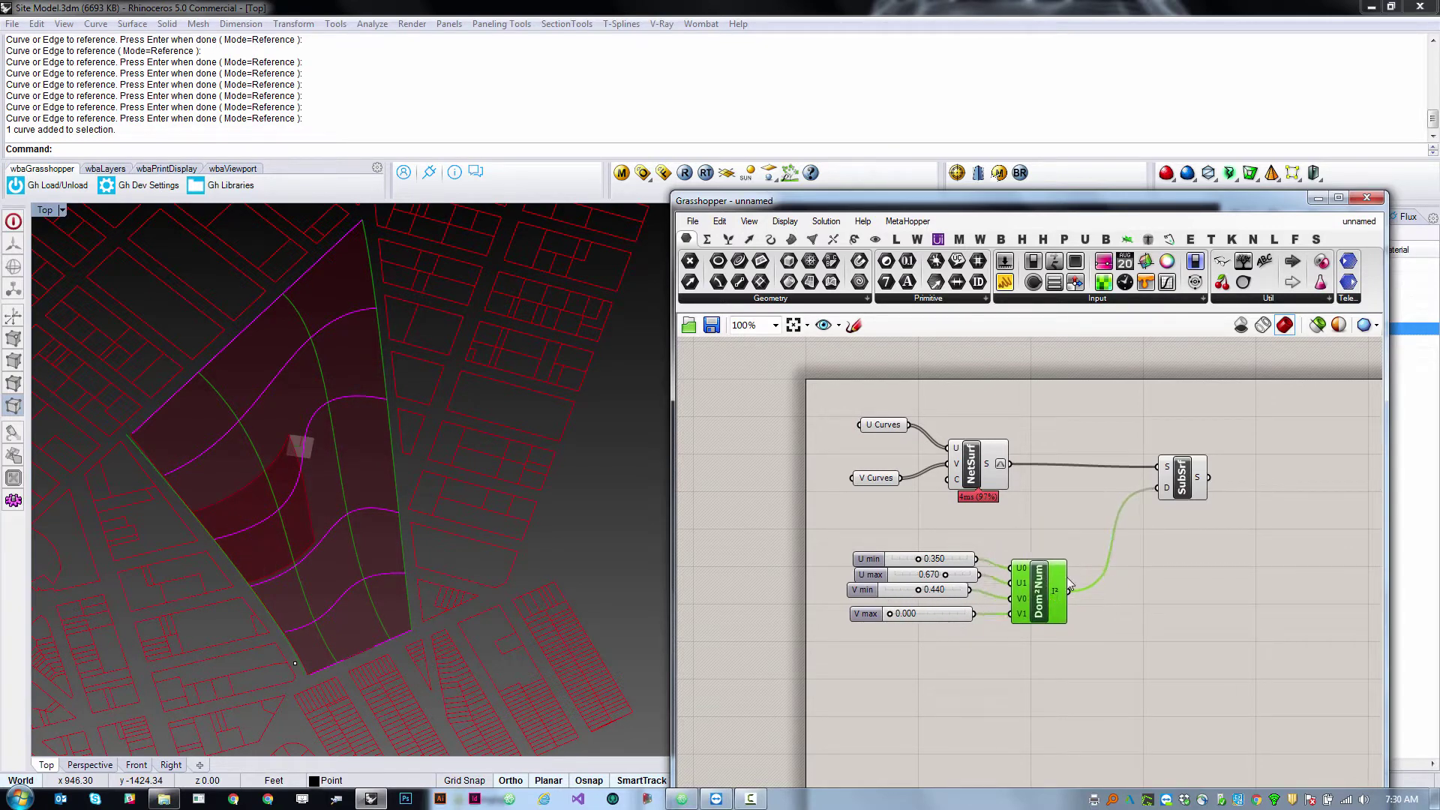
click(1124, 611)
drag(1112, 538, 914, 633)
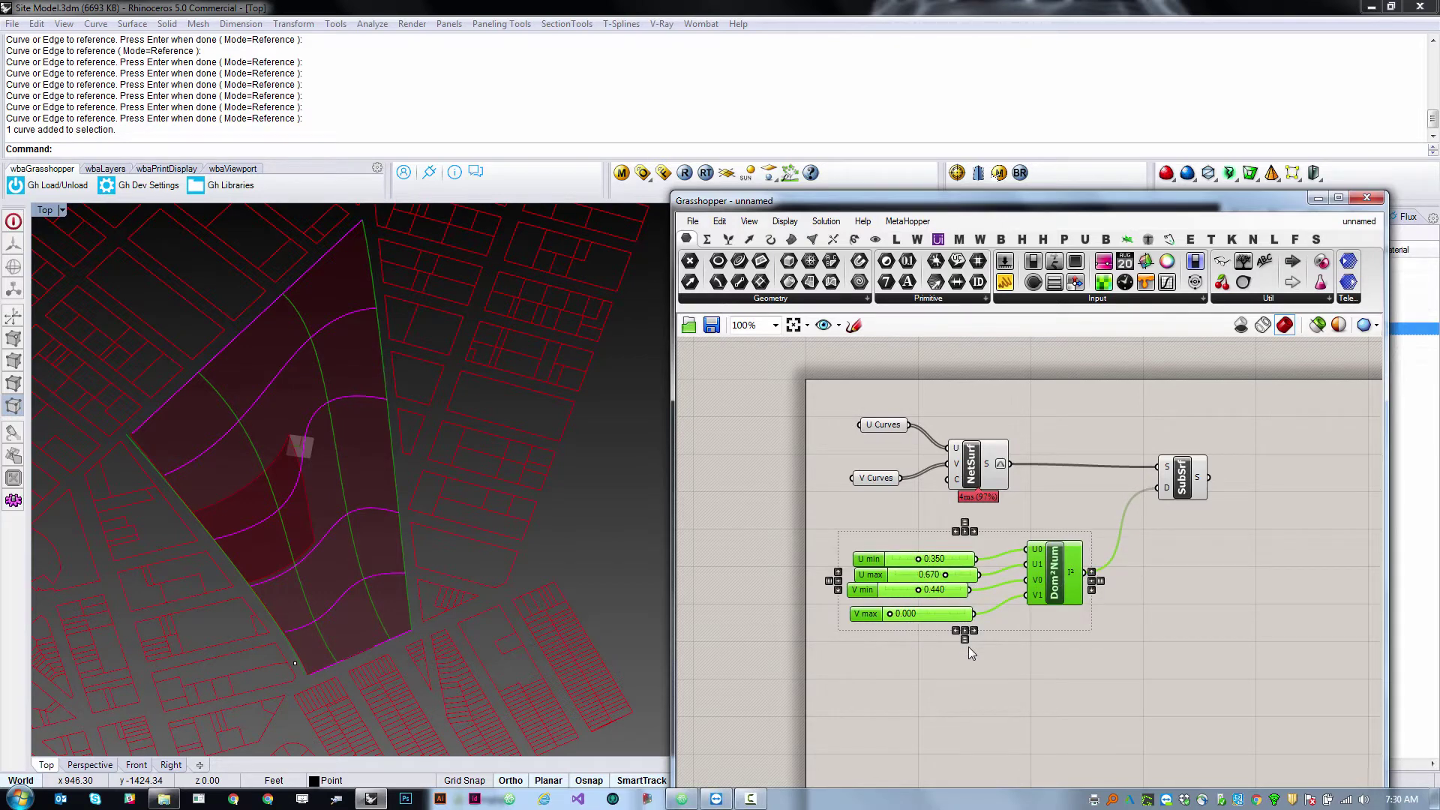
key(Delete)
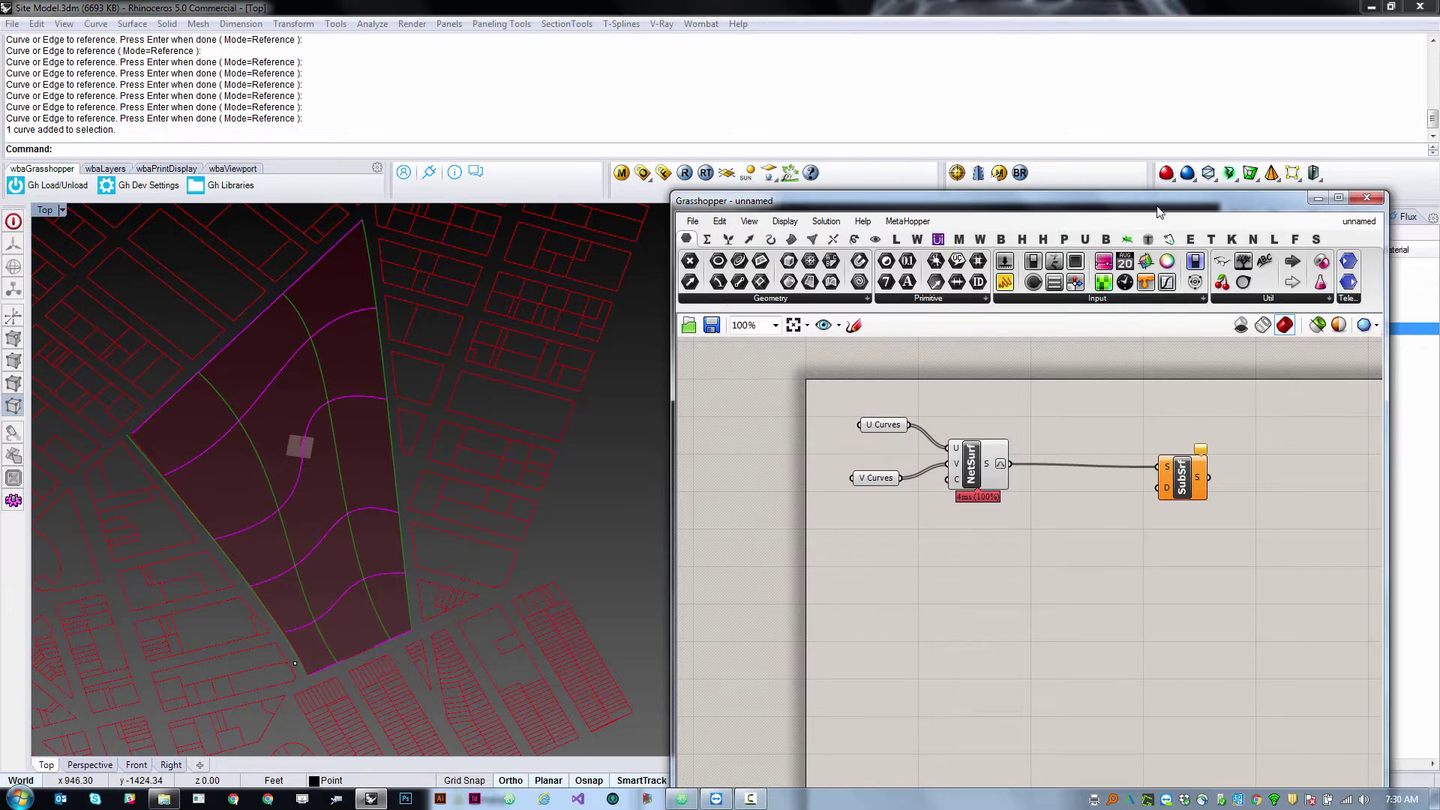
Hide the Grid Drivers - V and Grid Drivers - U layers in Rhino and fit the Grasshopper window to half the screen.
drag(1160, 213, 820, 250)
click(1344, 329)
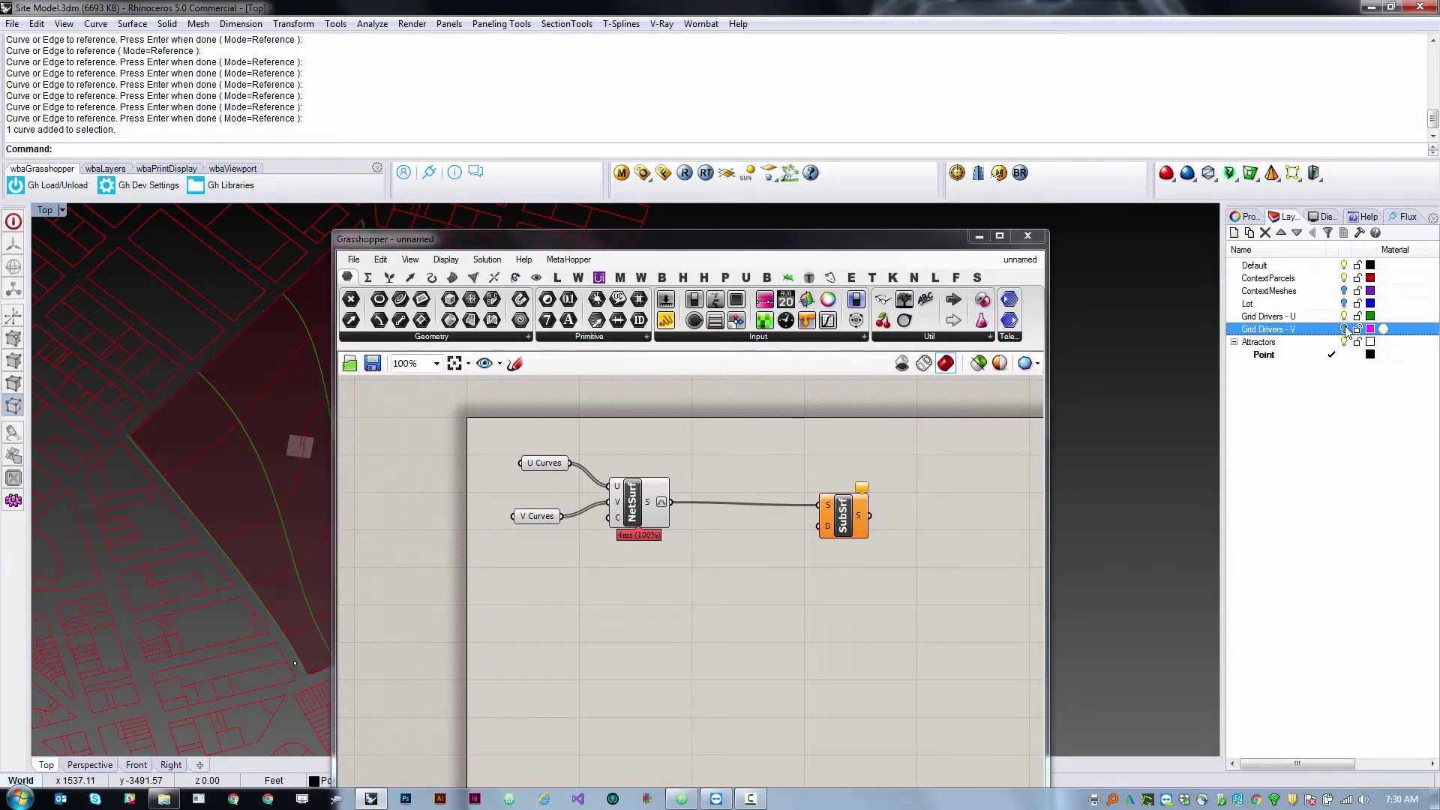
click(1344, 317)
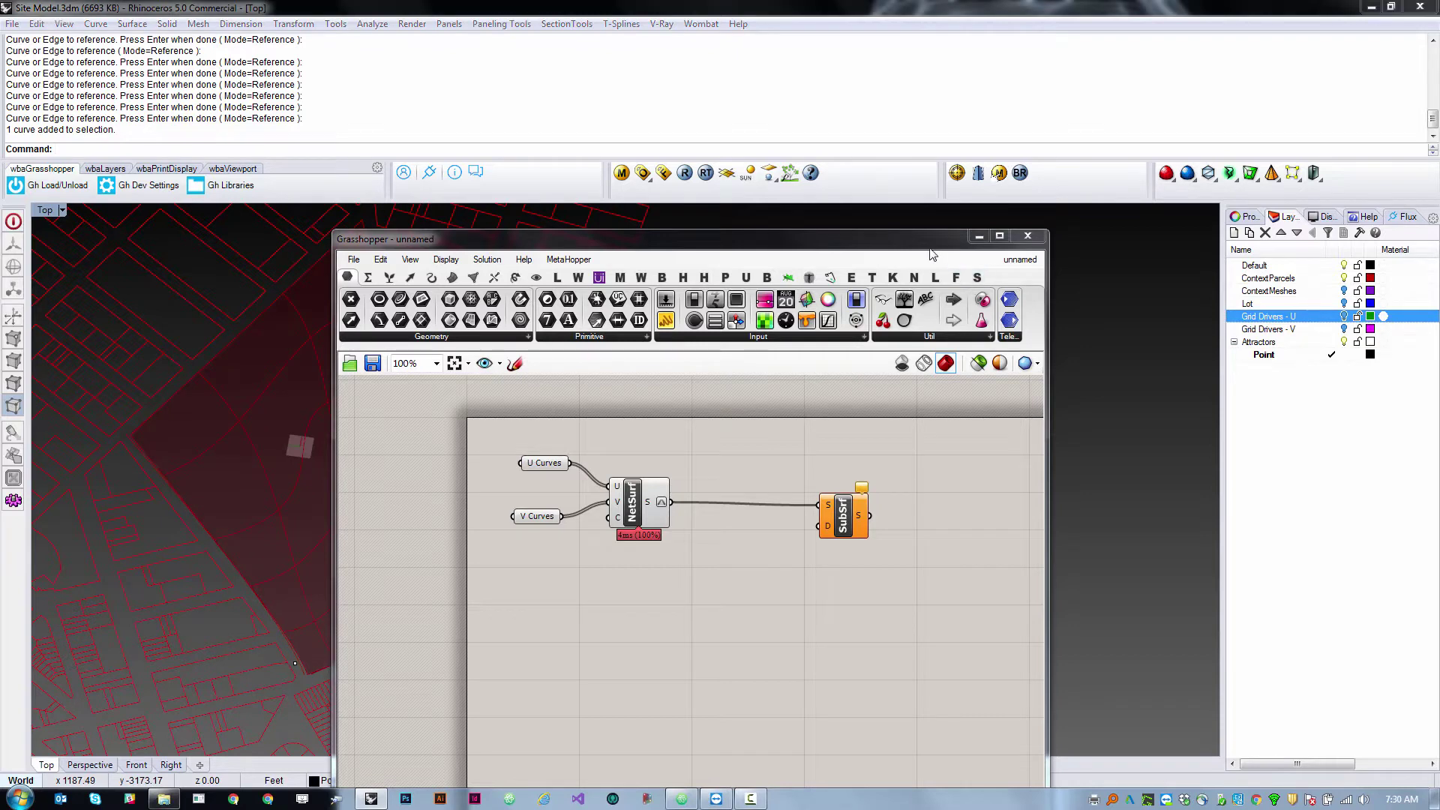
key(super+Right)
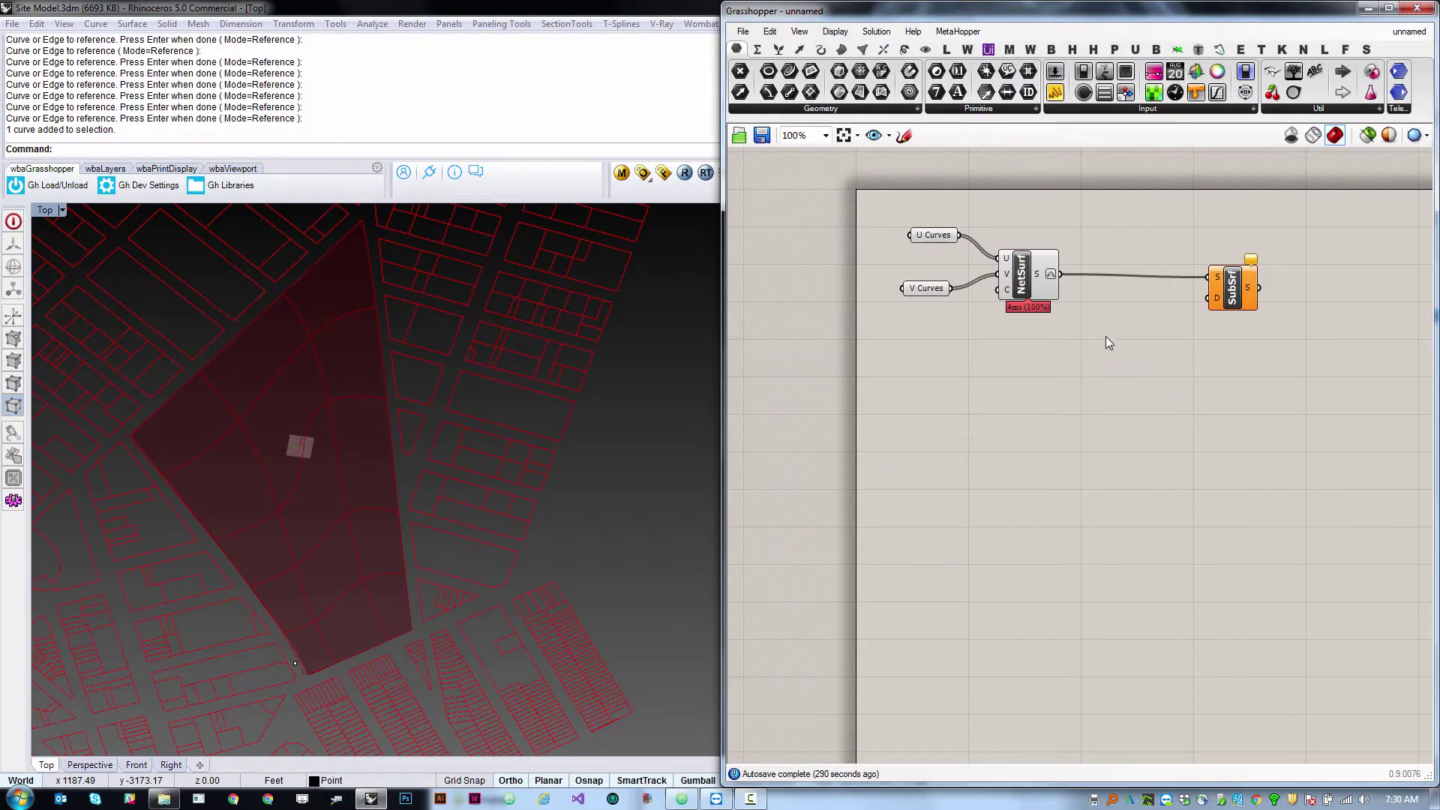
Turn off the preview of the U Curves and V Curves parameters.
click(1023, 288)
drag(978, 198, 918, 331)
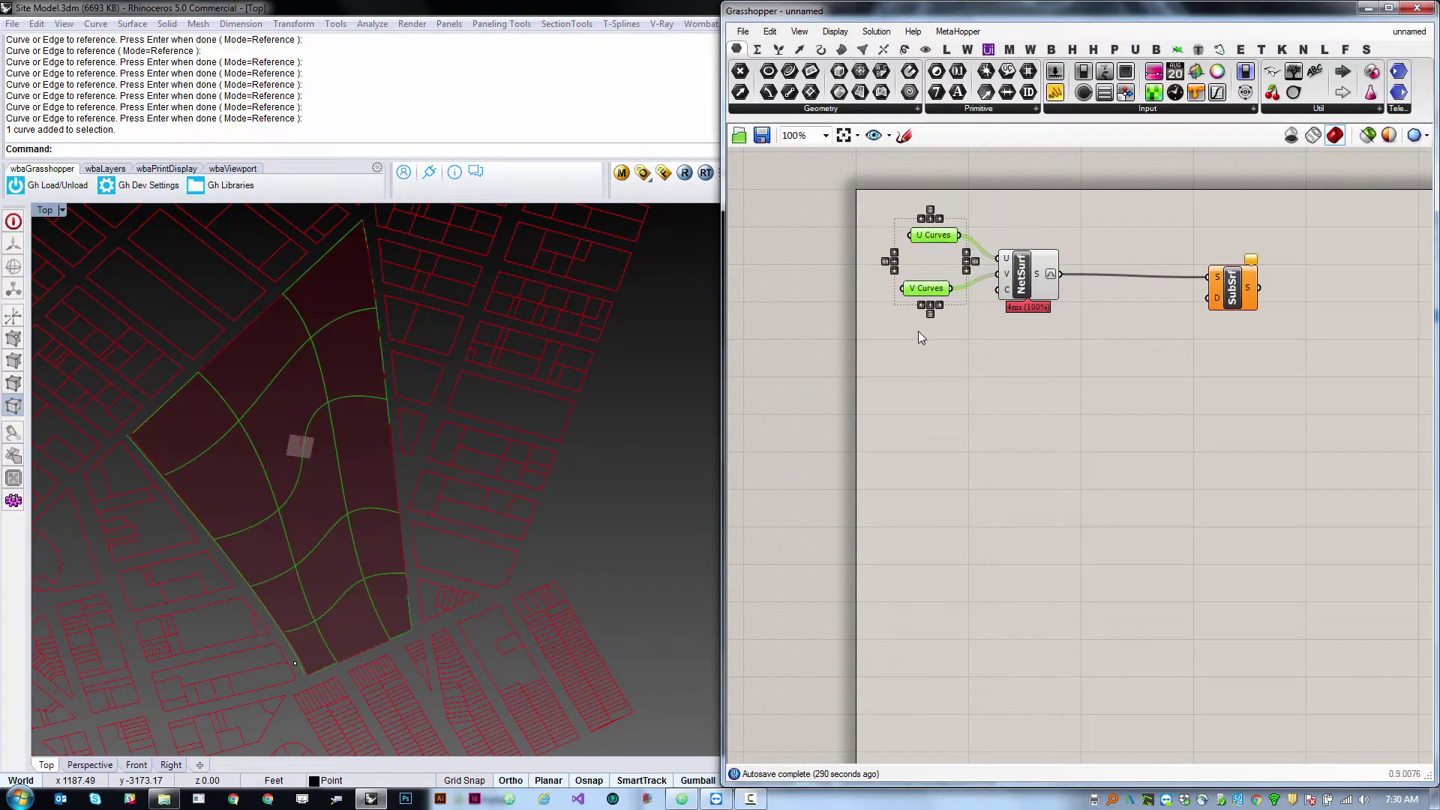
right_click(919, 333)
click(984, 366)
click(1049, 367)
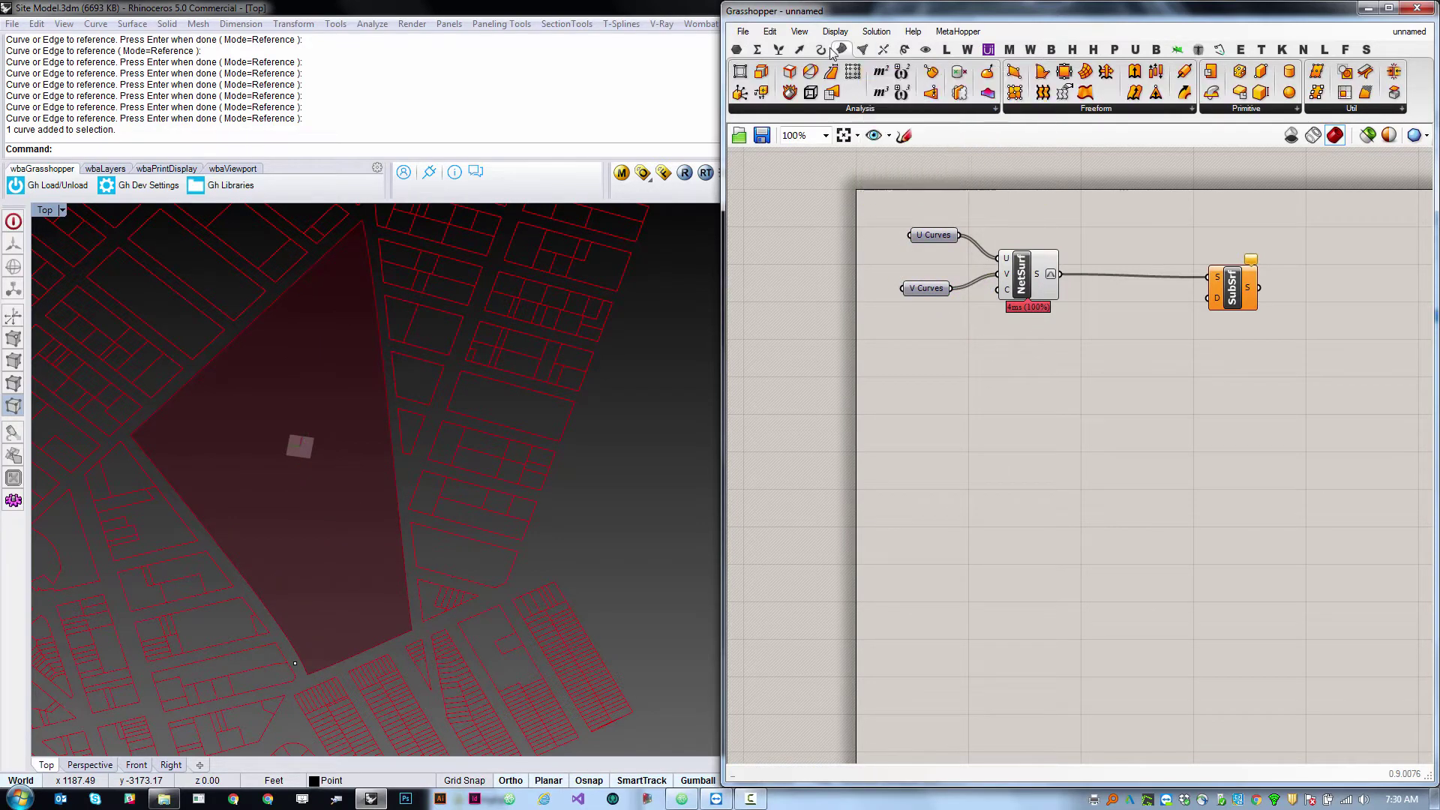
Add a Divide Domain² component below Isotrim and connect the network surface to its domain input.
click(752, 52)
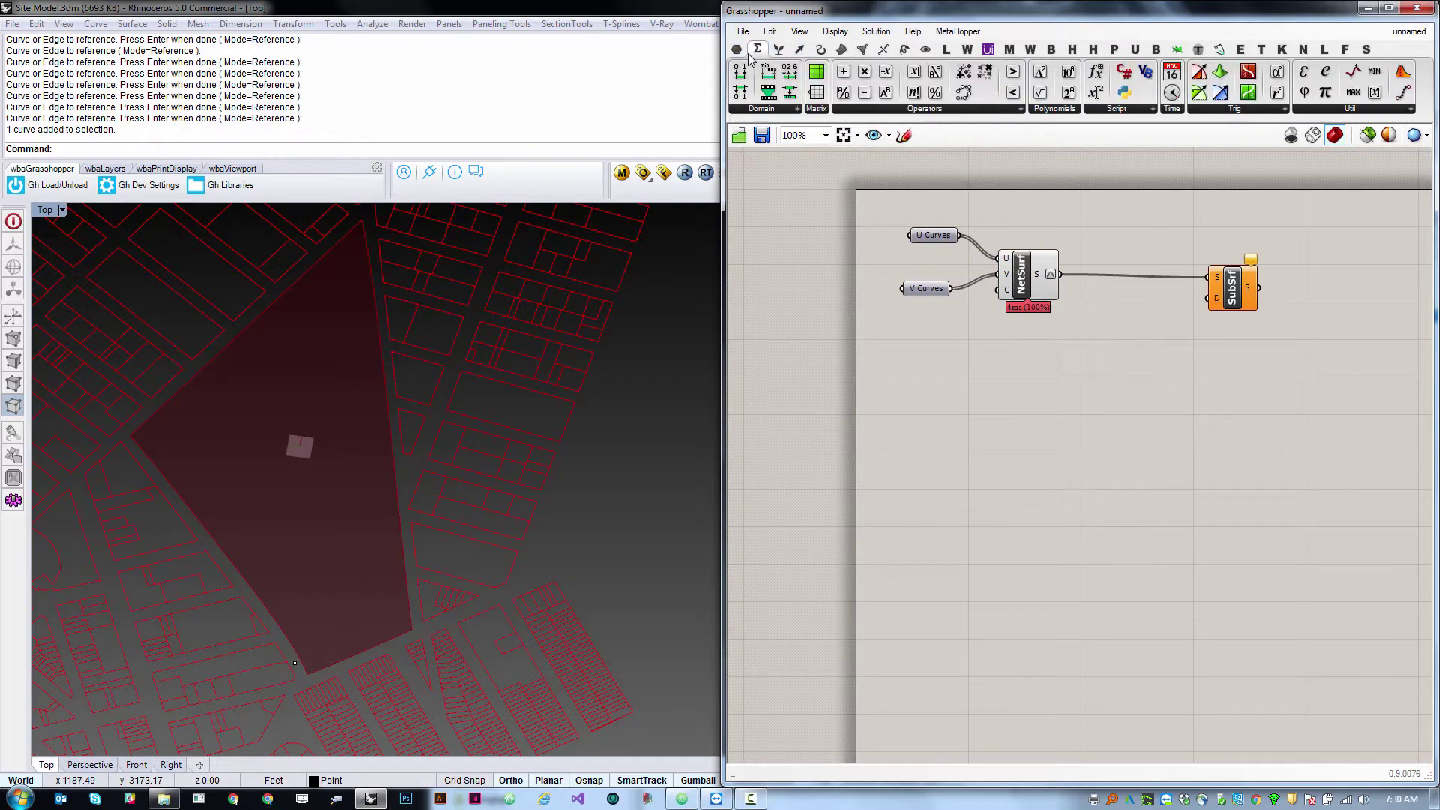
click(777, 110)
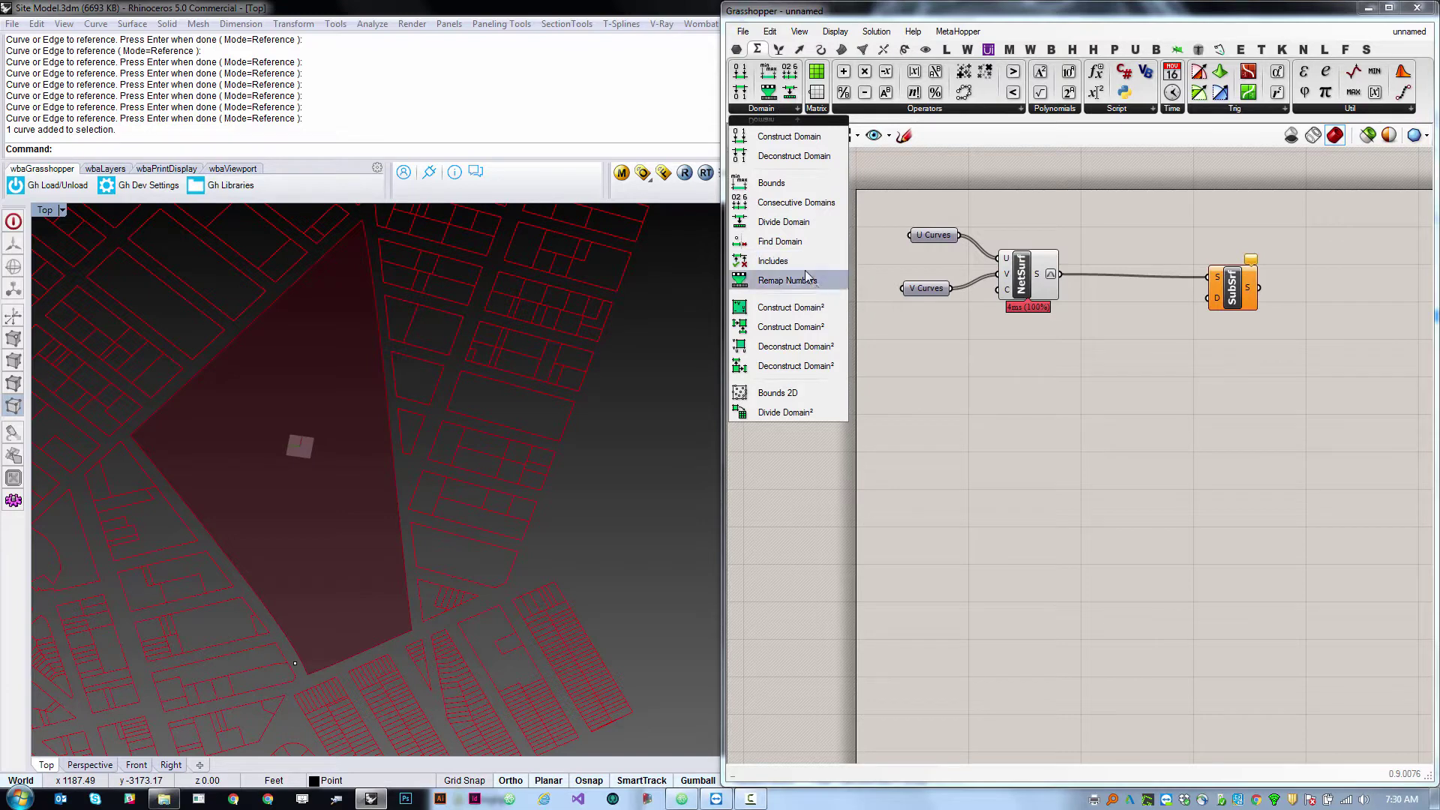
click(808, 413)
click(1139, 349)
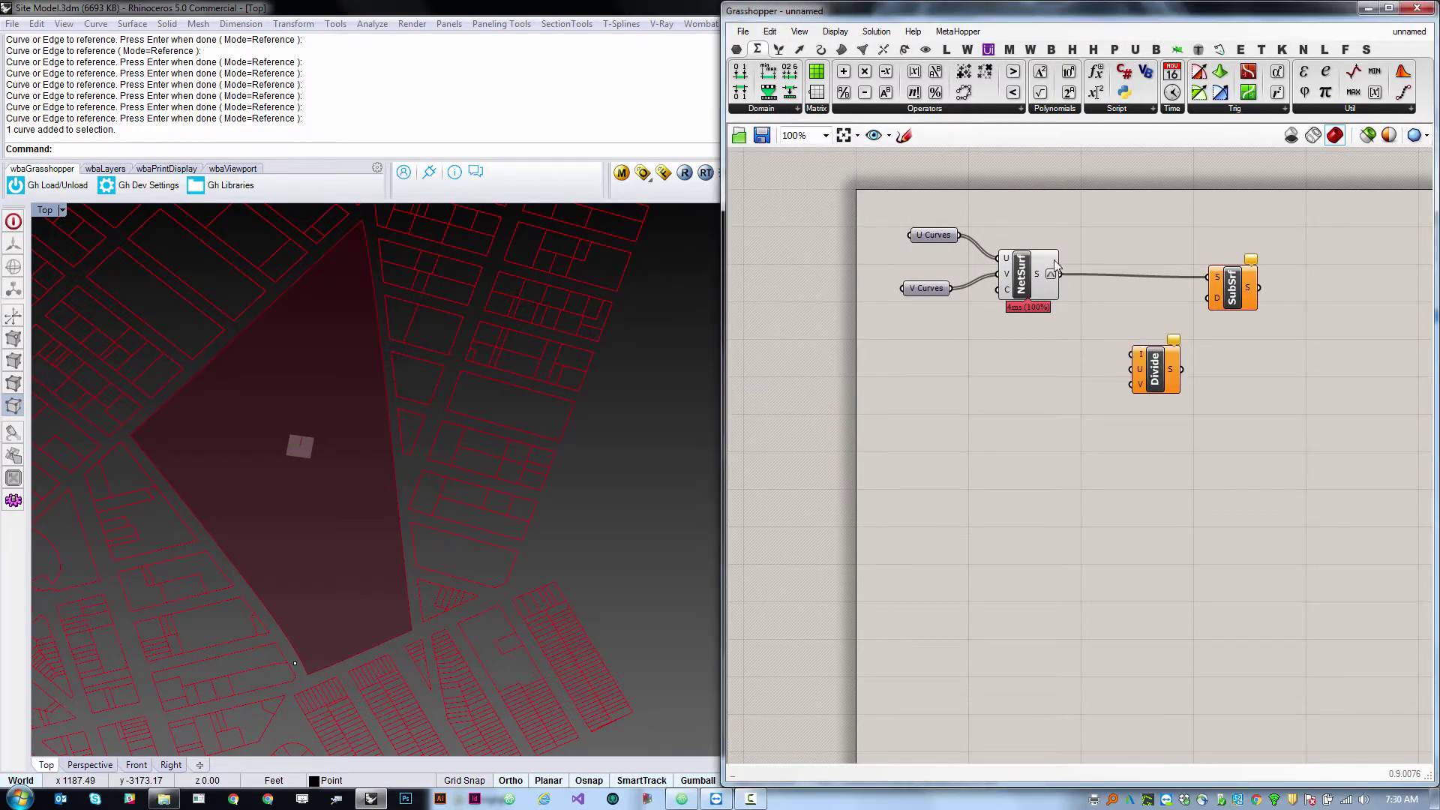
drag(1059, 274, 1144, 404)
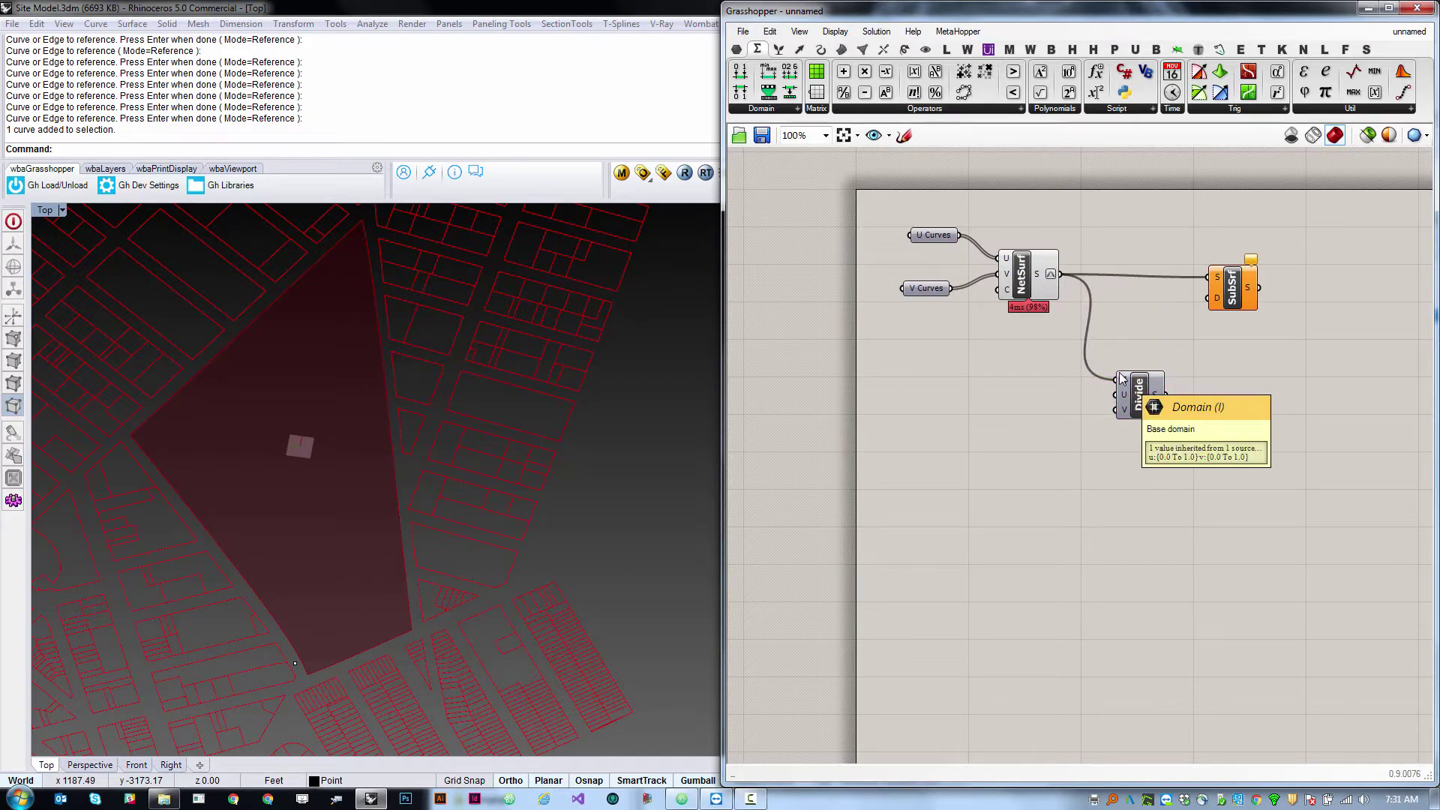
Create two number sliders with the value 5 and connect them to the U and V count inputs of Divide Domain².
scroll(1121, 378, up, 4)
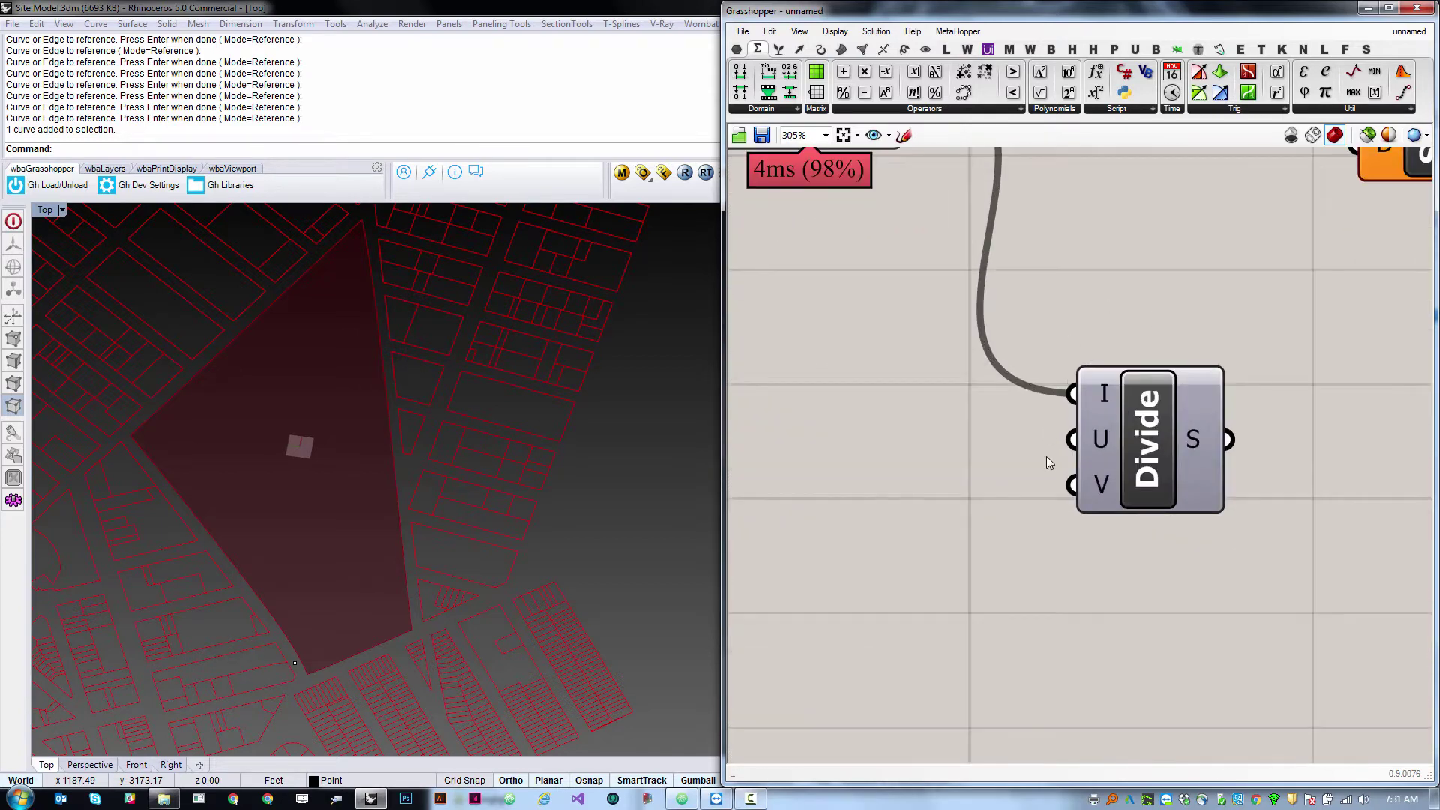
scroll(1049, 455, down, 5)
scroll(1064, 434, up, 4)
scroll(1064, 432, down, 5)
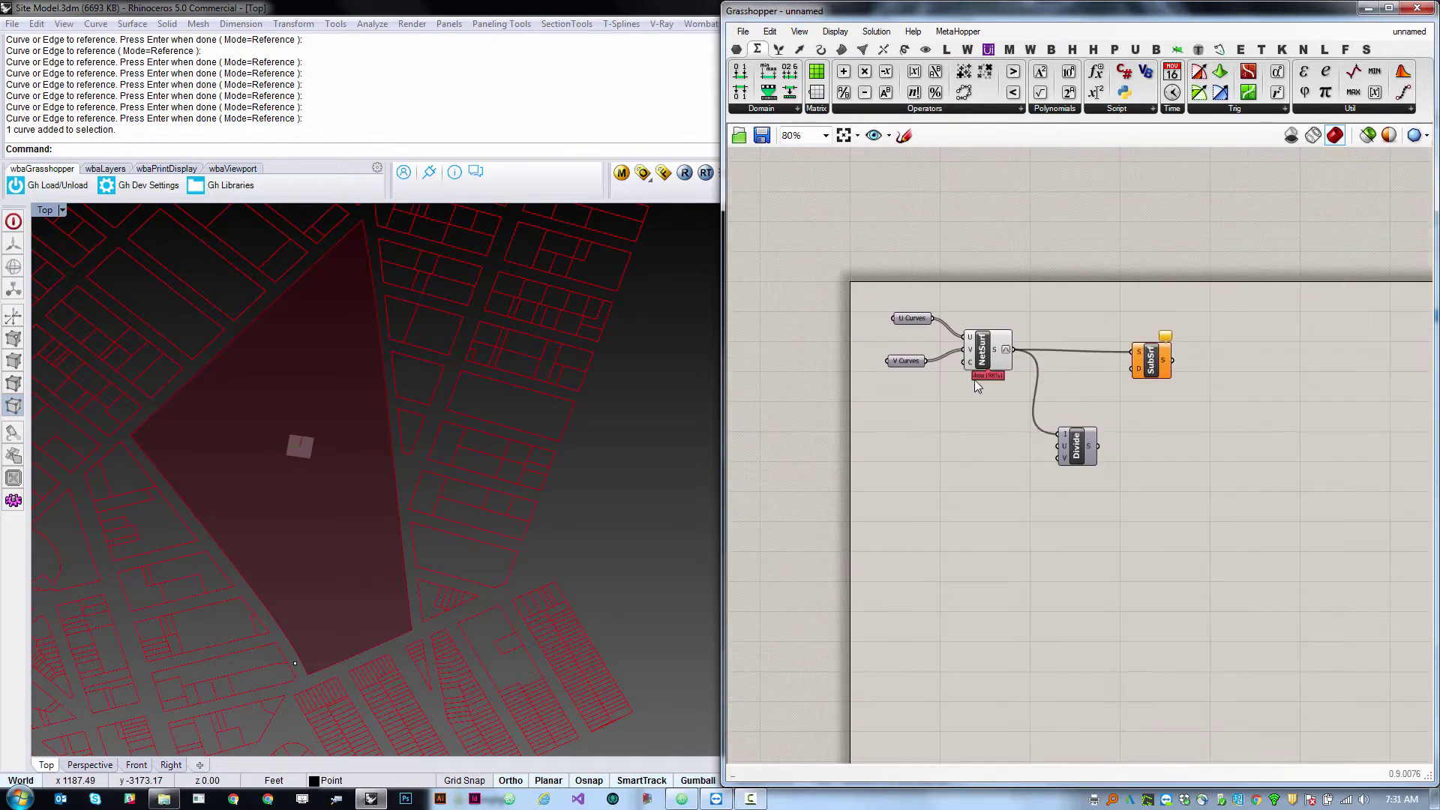
click(737, 49)
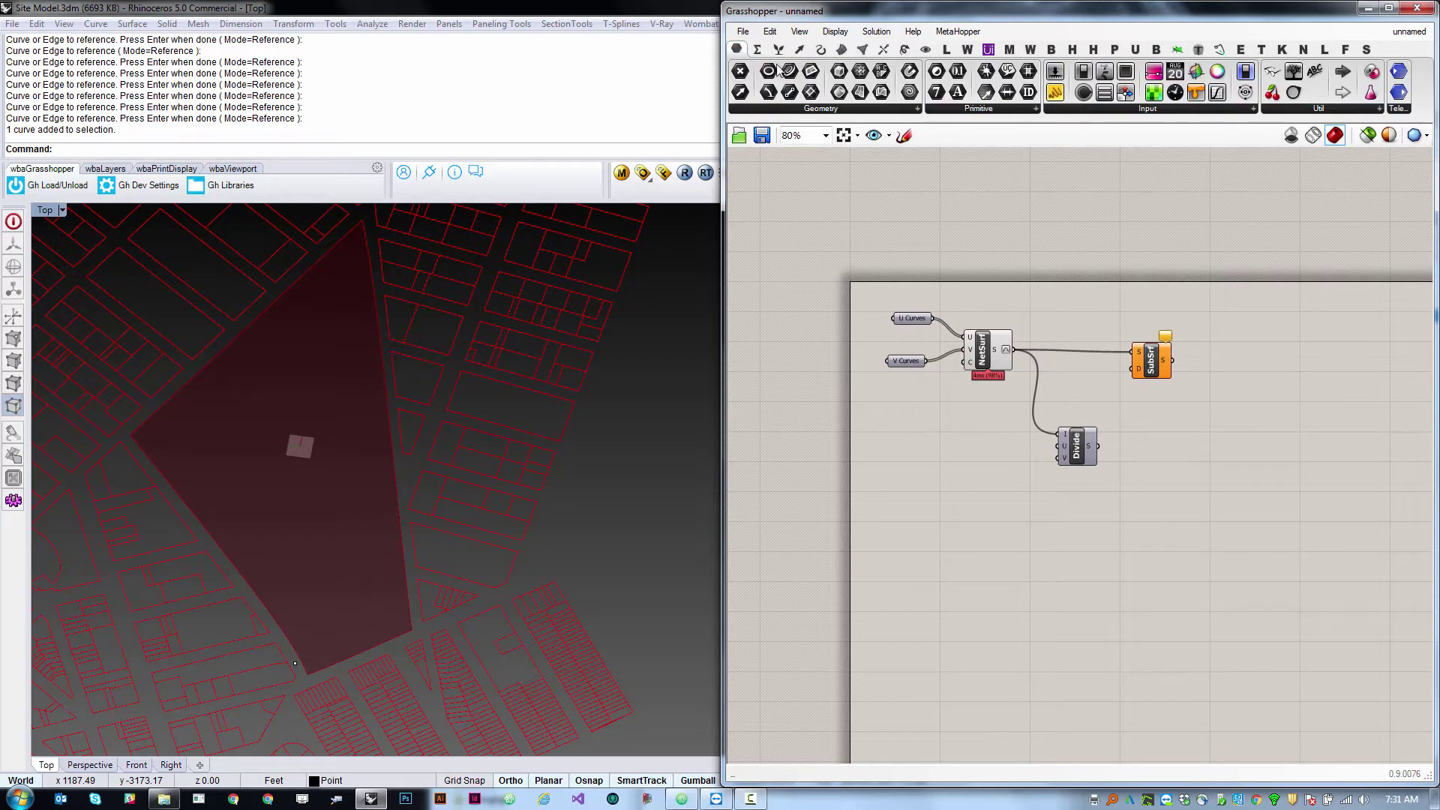
double_click(949, 435)
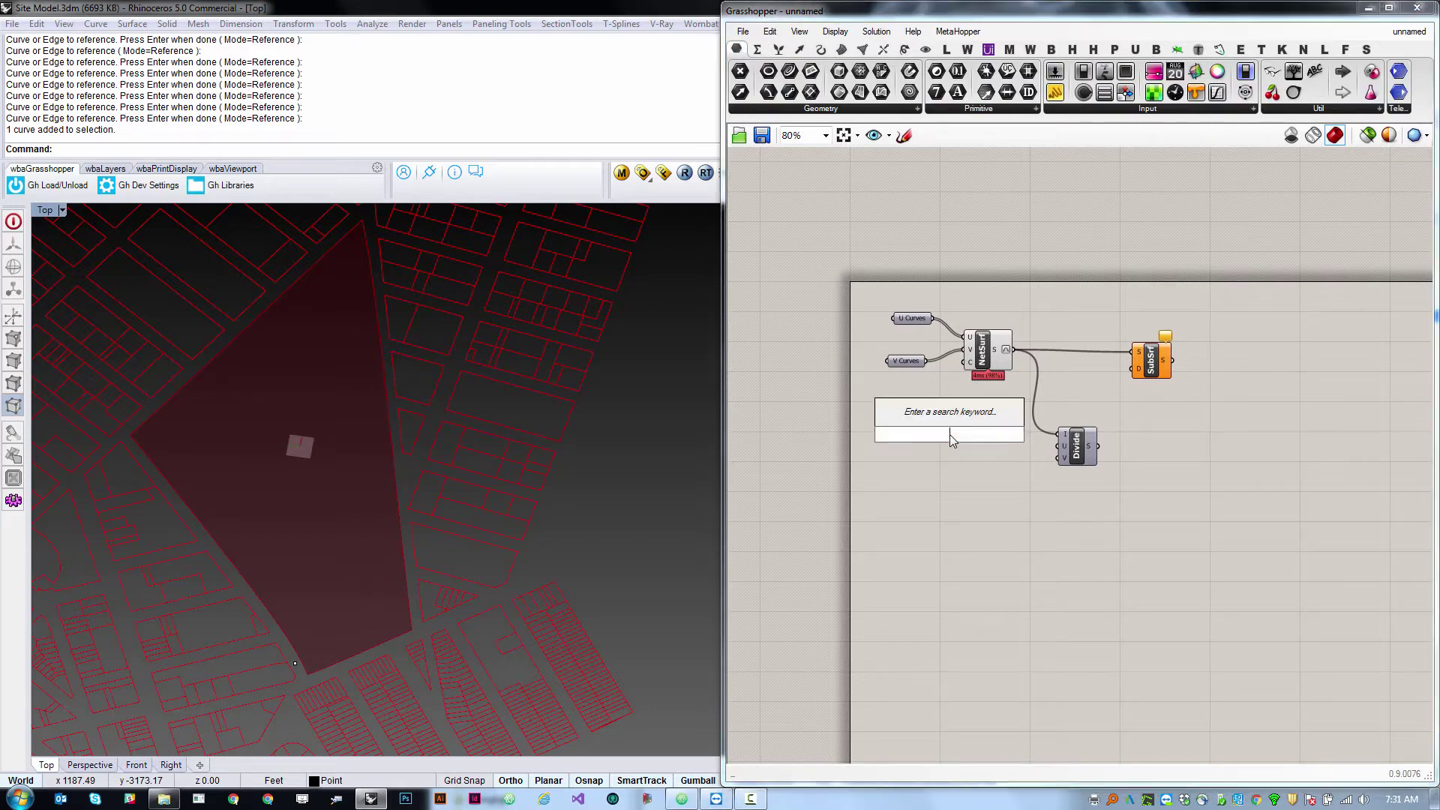
text(5)
key(Return)
double_click(948, 455)
text(5)
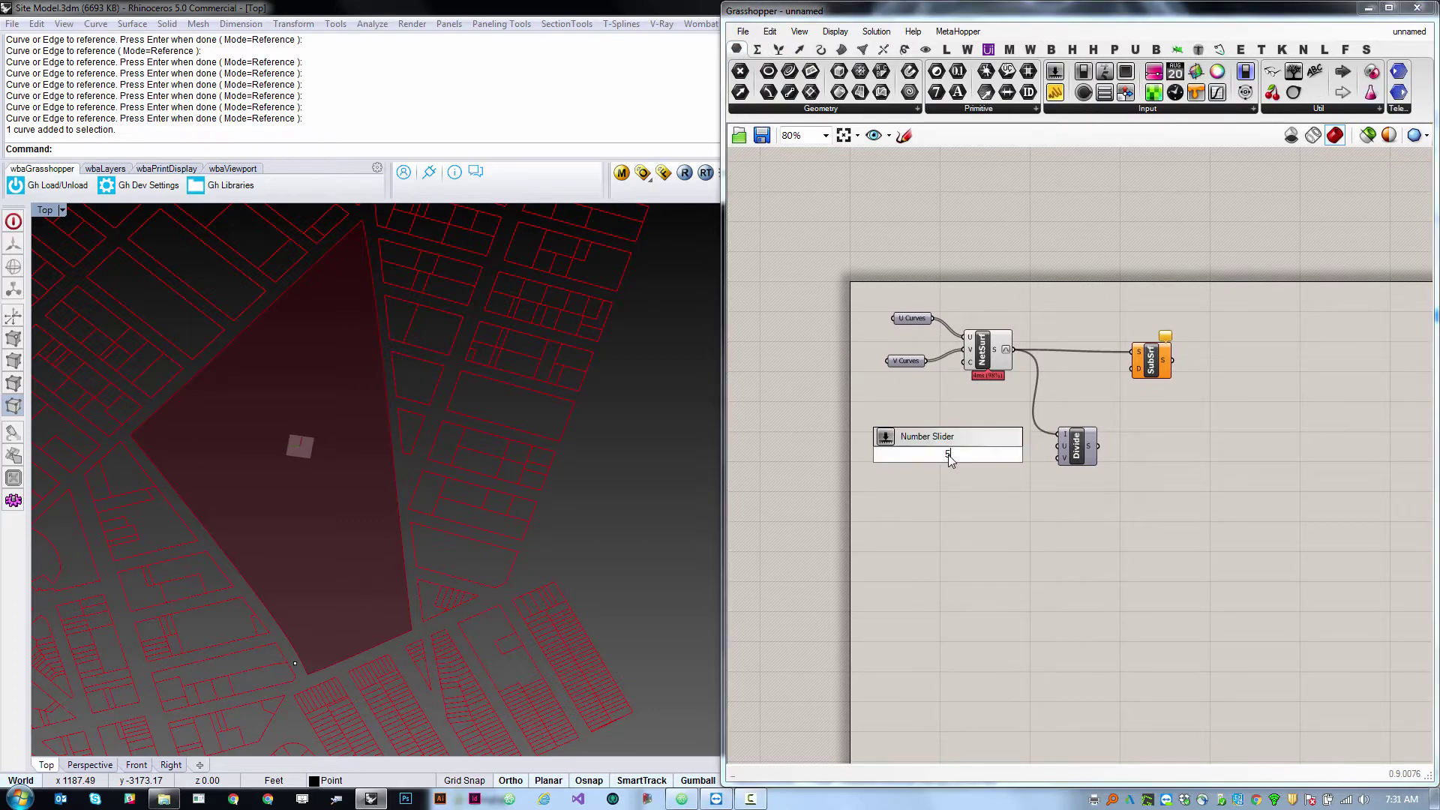
key(Return)
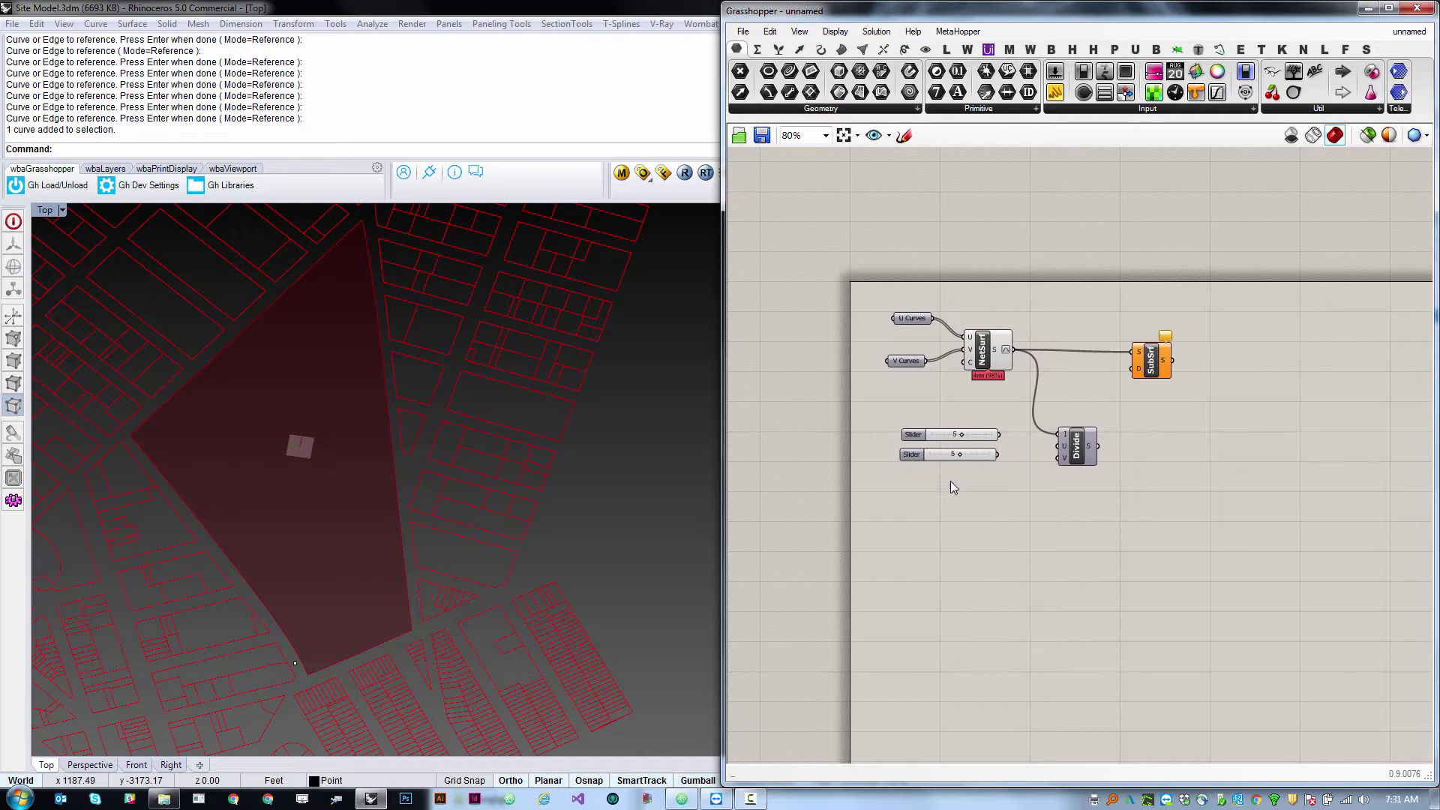
drag(999, 434, 1059, 458)
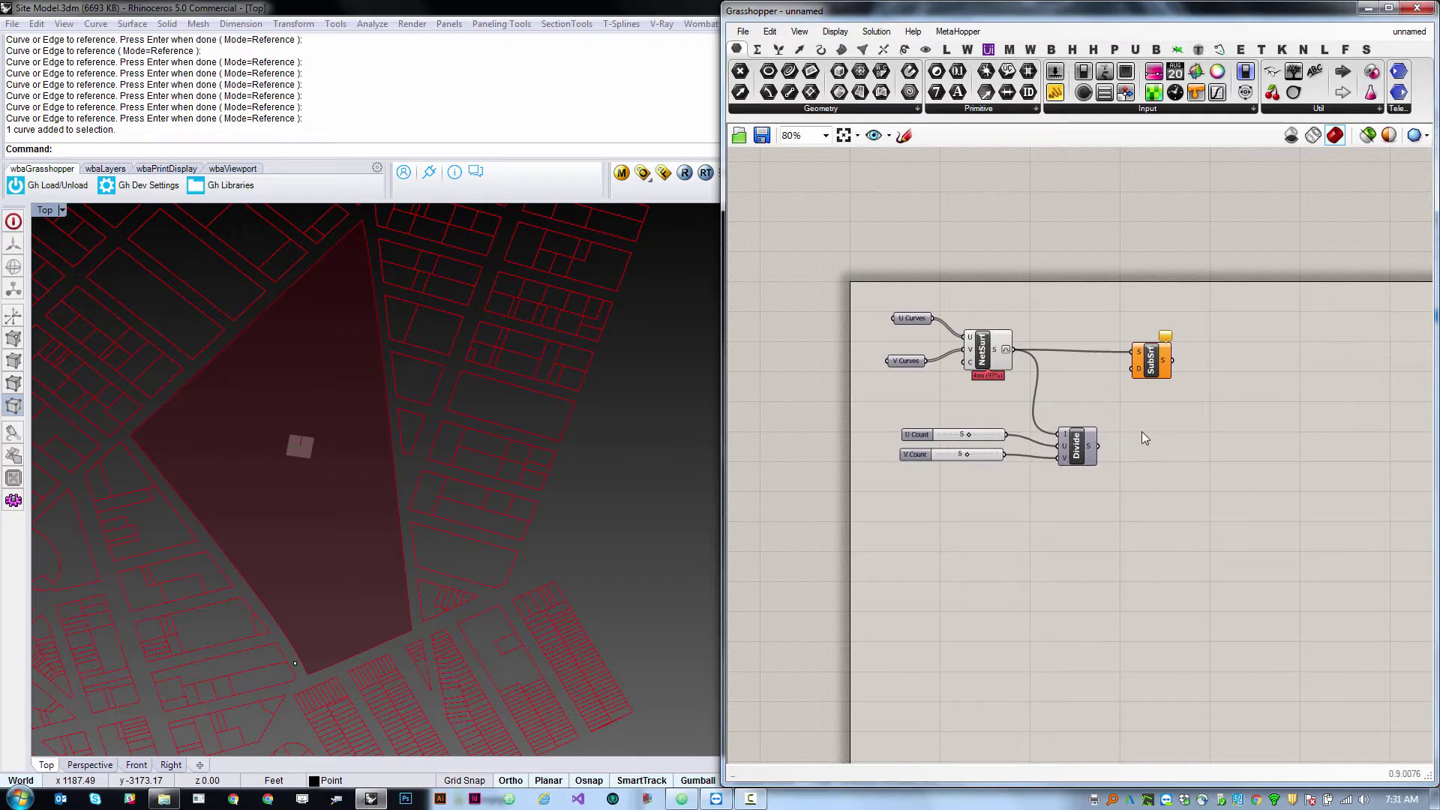
Connect the Divide Domain² output to Isotrim's domain input and set the U Count slider to 7.
drag(1118, 380, 1173, 339)
click(1264, 422)
scroll(942, 438, up, 5)
scroll(942, 439, down, 5)
scroll(1110, 397, up, 3)
click(1187, 483)
scroll(1220, 411, up, 2)
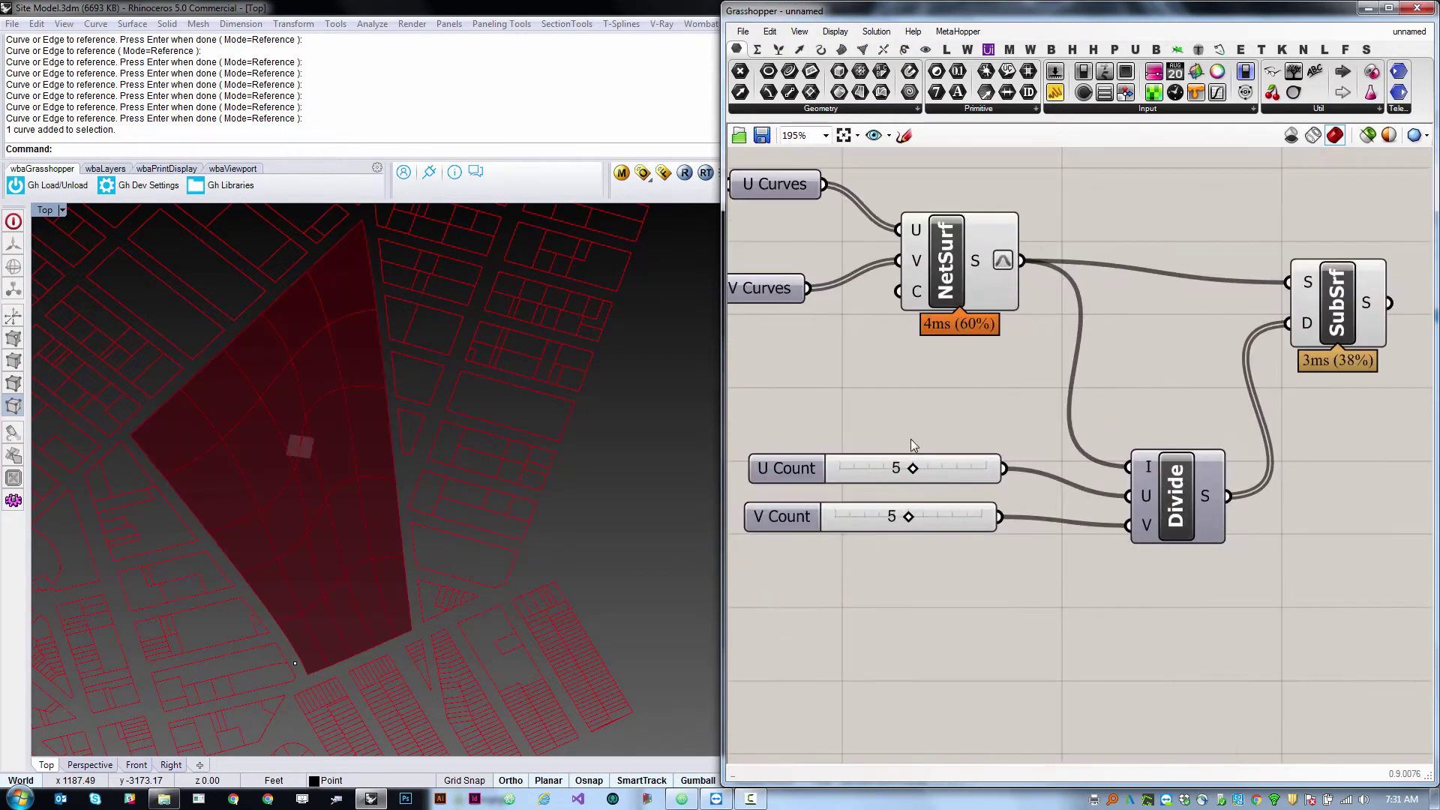
drag(913, 470, 906, 536)
scroll(914, 534, down, 3)
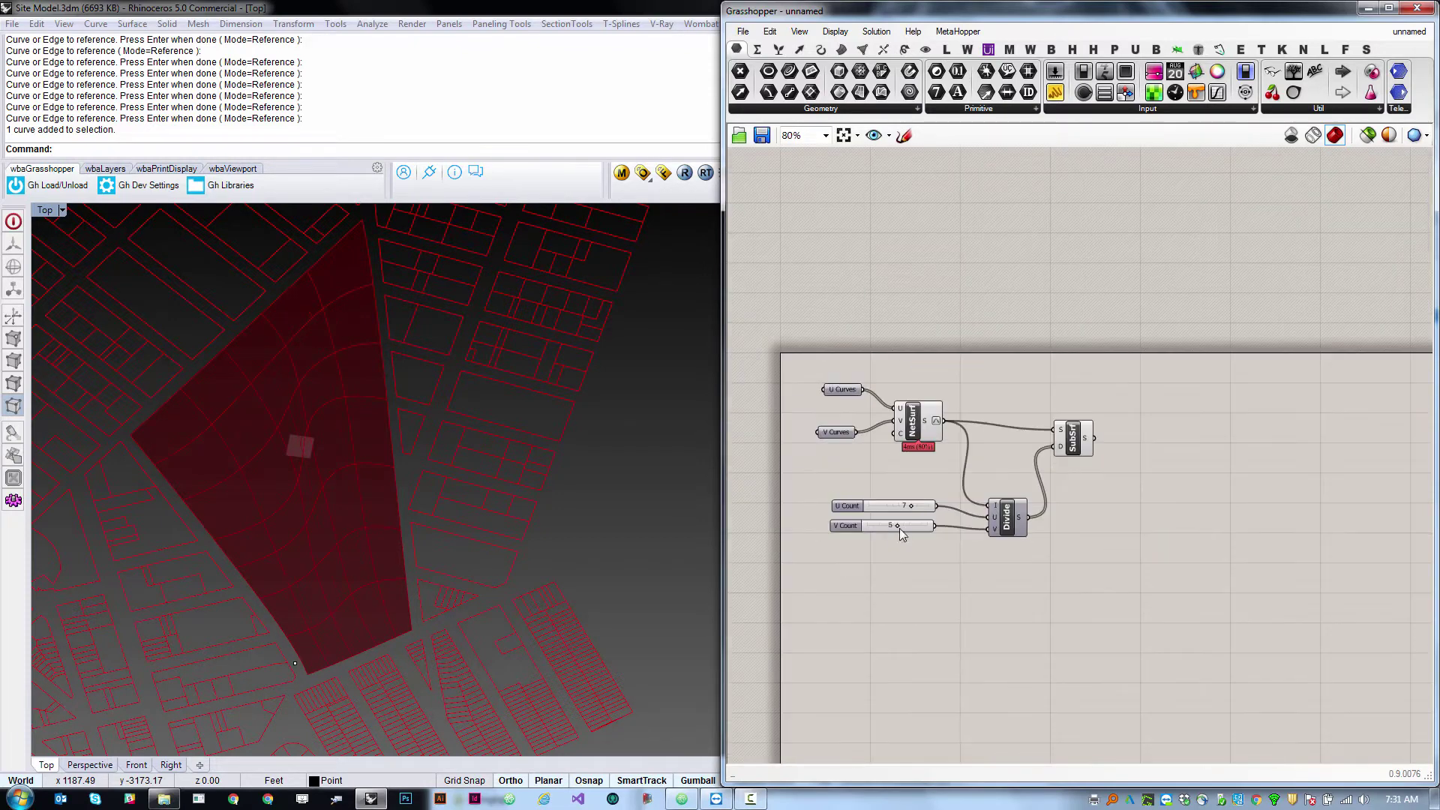
Tidy the layout by aligning Isotrim with Network Surface and lining up Divide Domain² with its count sliders.
click(1035, 508)
click(1067, 541)
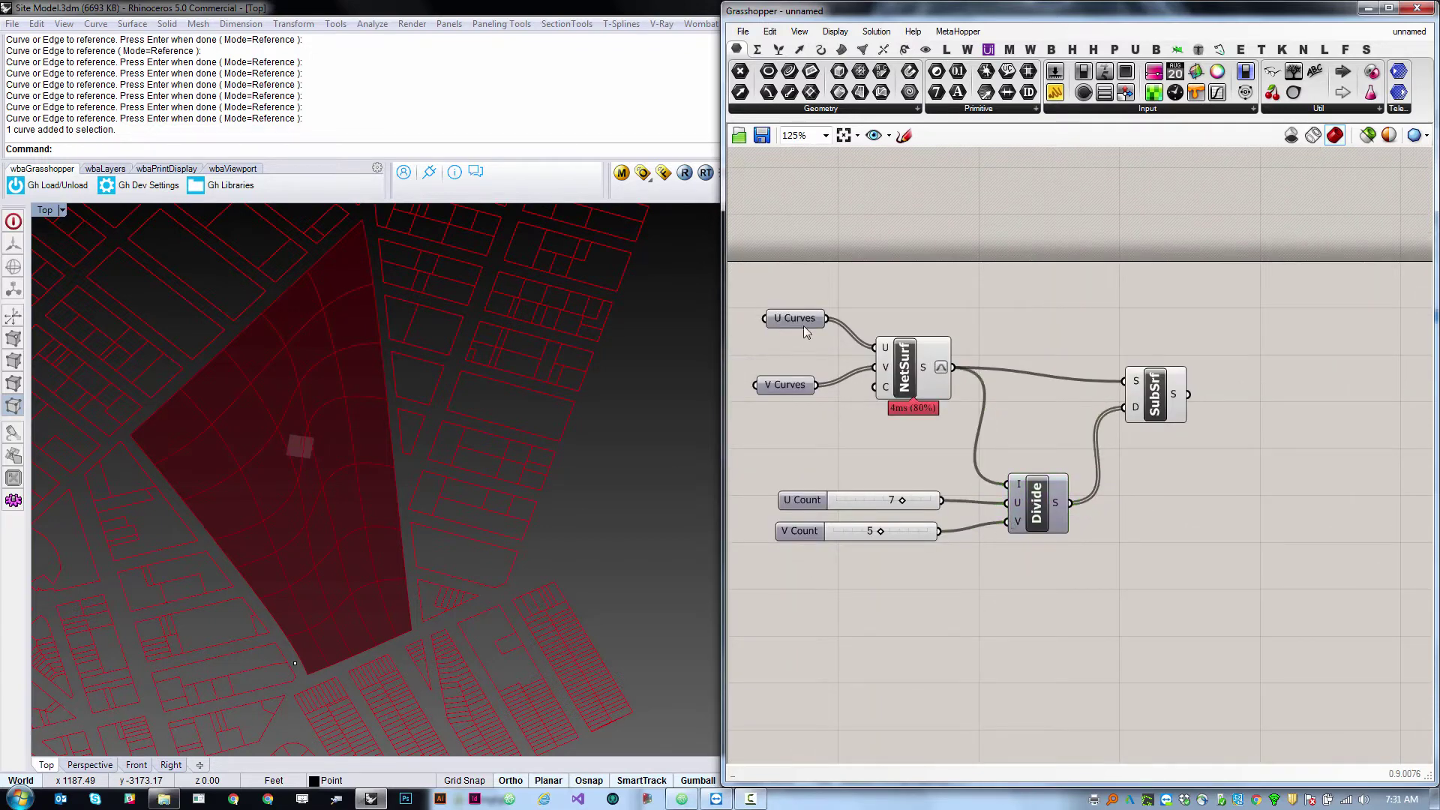
drag(905, 374, 882, 366)
drag(1149, 401, 1176, 378)
click(1118, 490)
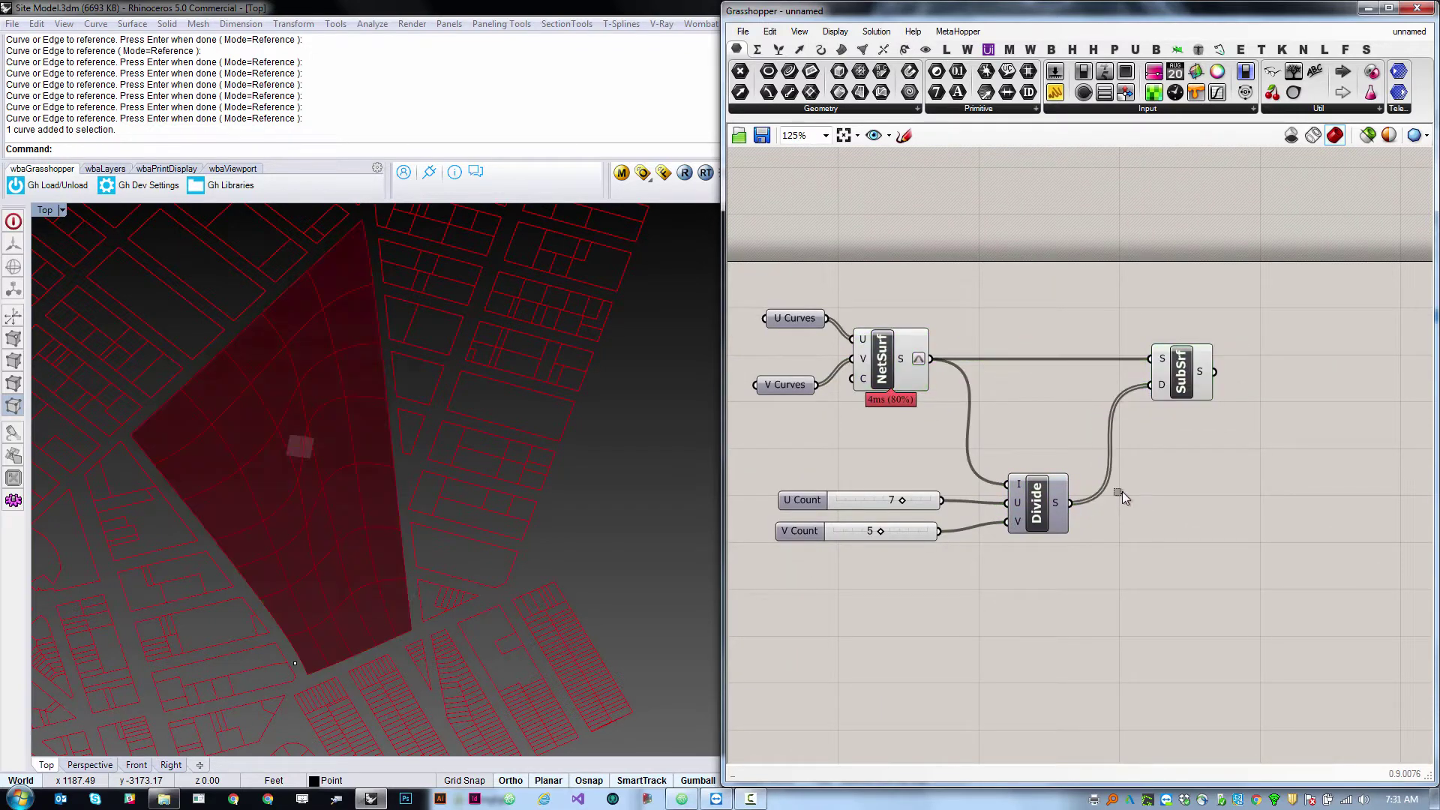
drag(1050, 496, 1047, 488)
Select Isotrim and examine how its sub-surfaces divide the network surface across the site in the Top viewport.
click(1206, 415)
click(1187, 396)
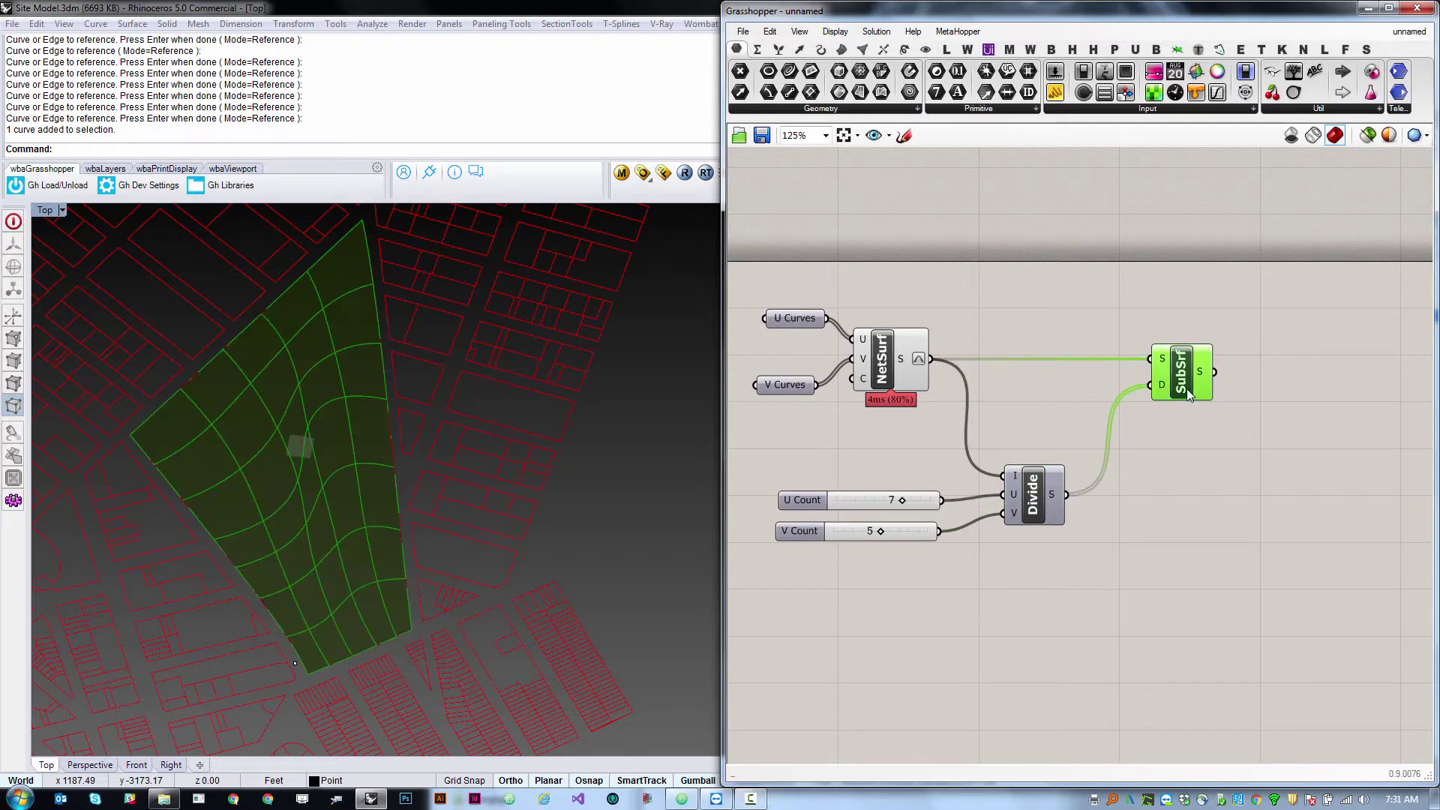
click(1164, 504)
click(1169, 375)
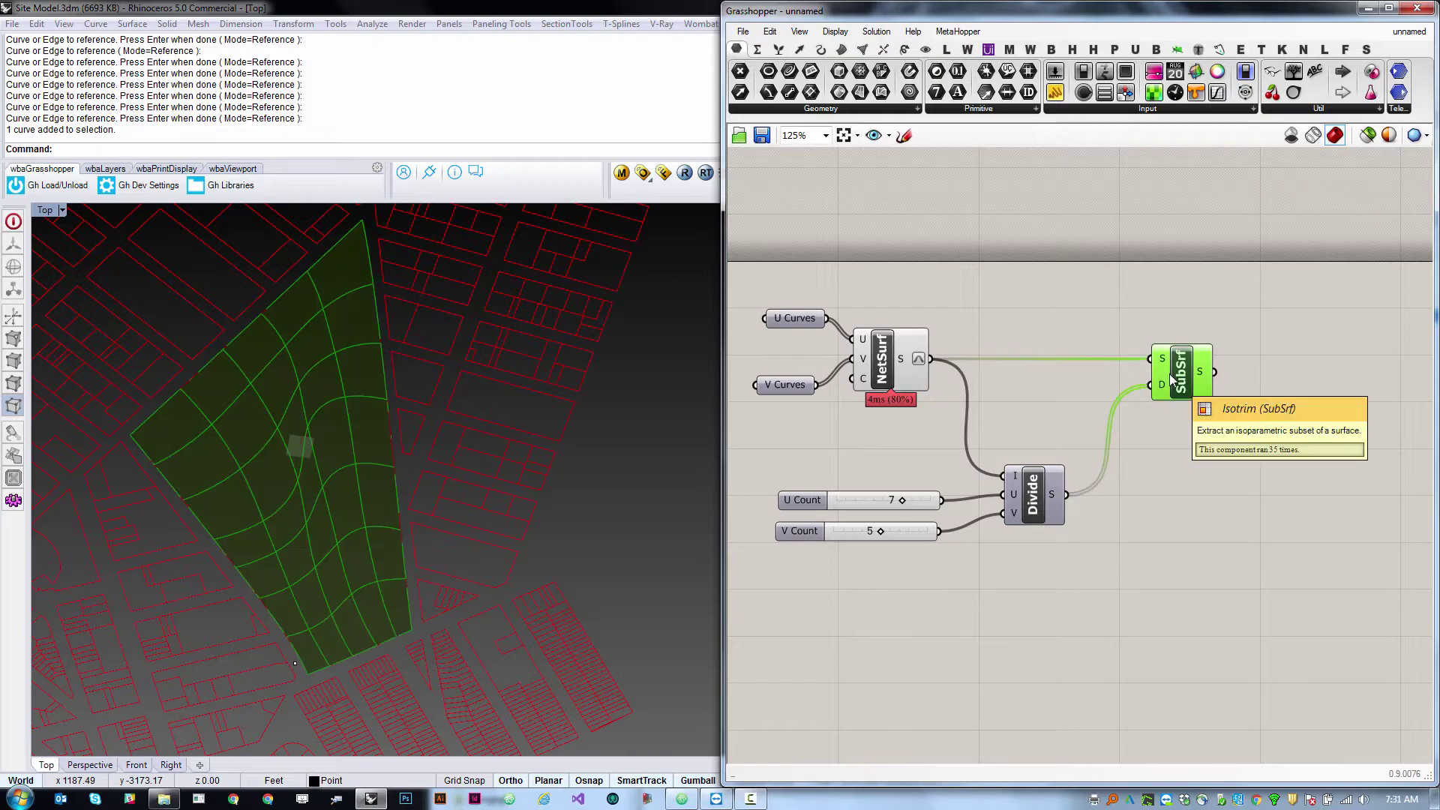
right_drag(609, 450, 592, 519)
scroll(500, 476, down, 4)
scroll(312, 487, up, 5)
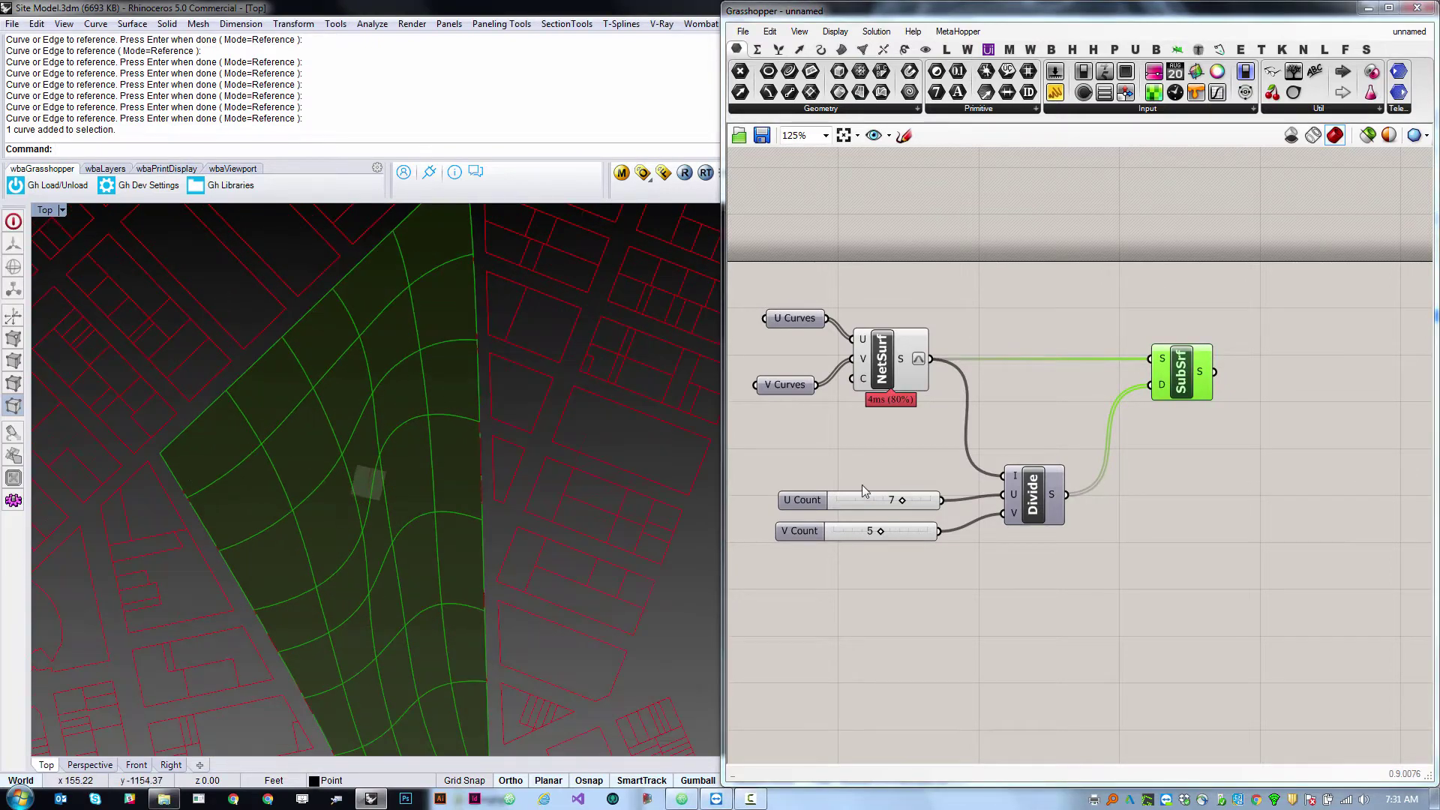
click(1174, 463)
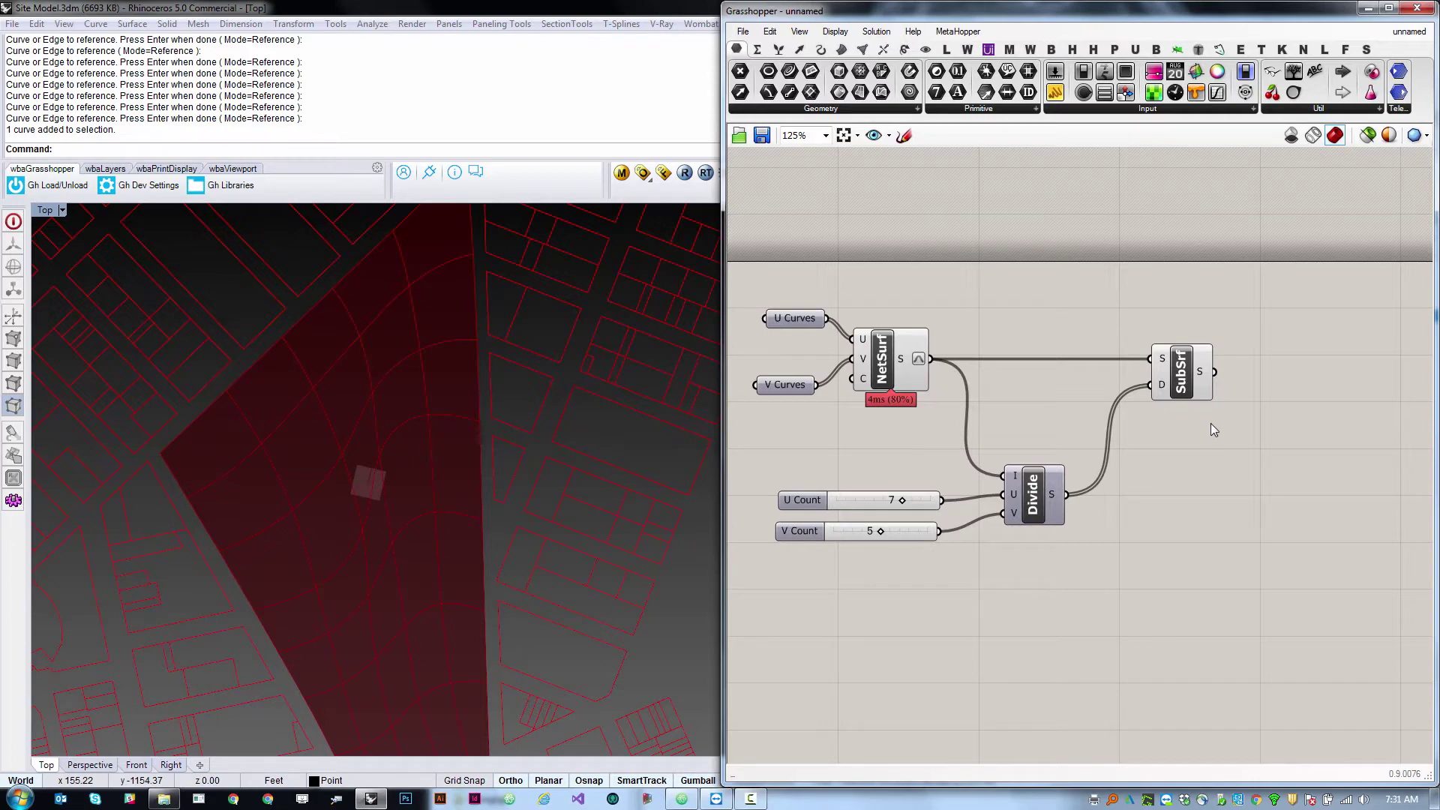
Add an Area component beside Isotrim and connect the Isotrim surface output to its geometry input.
drag(1200, 367, 1187, 384)
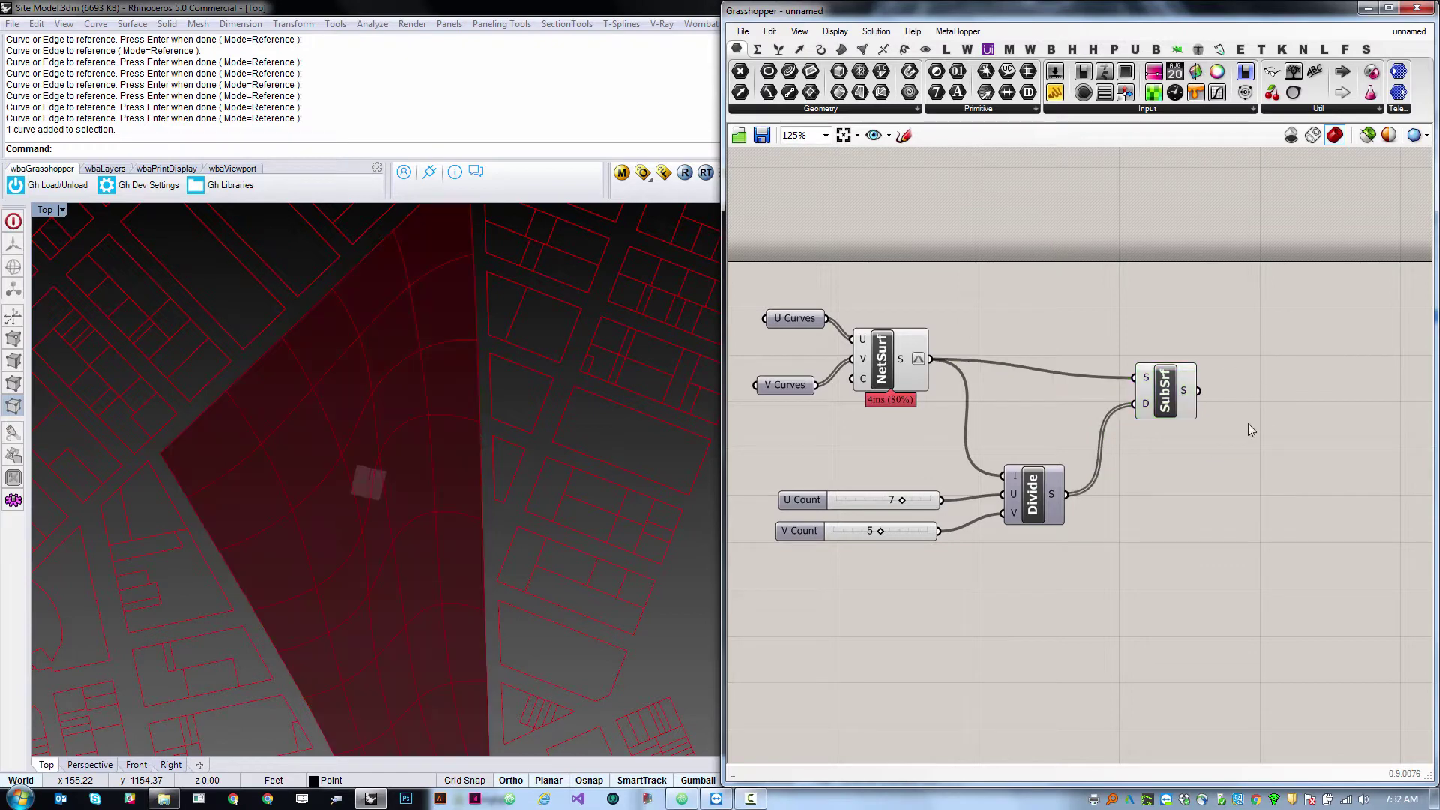
double_click(1248, 423)
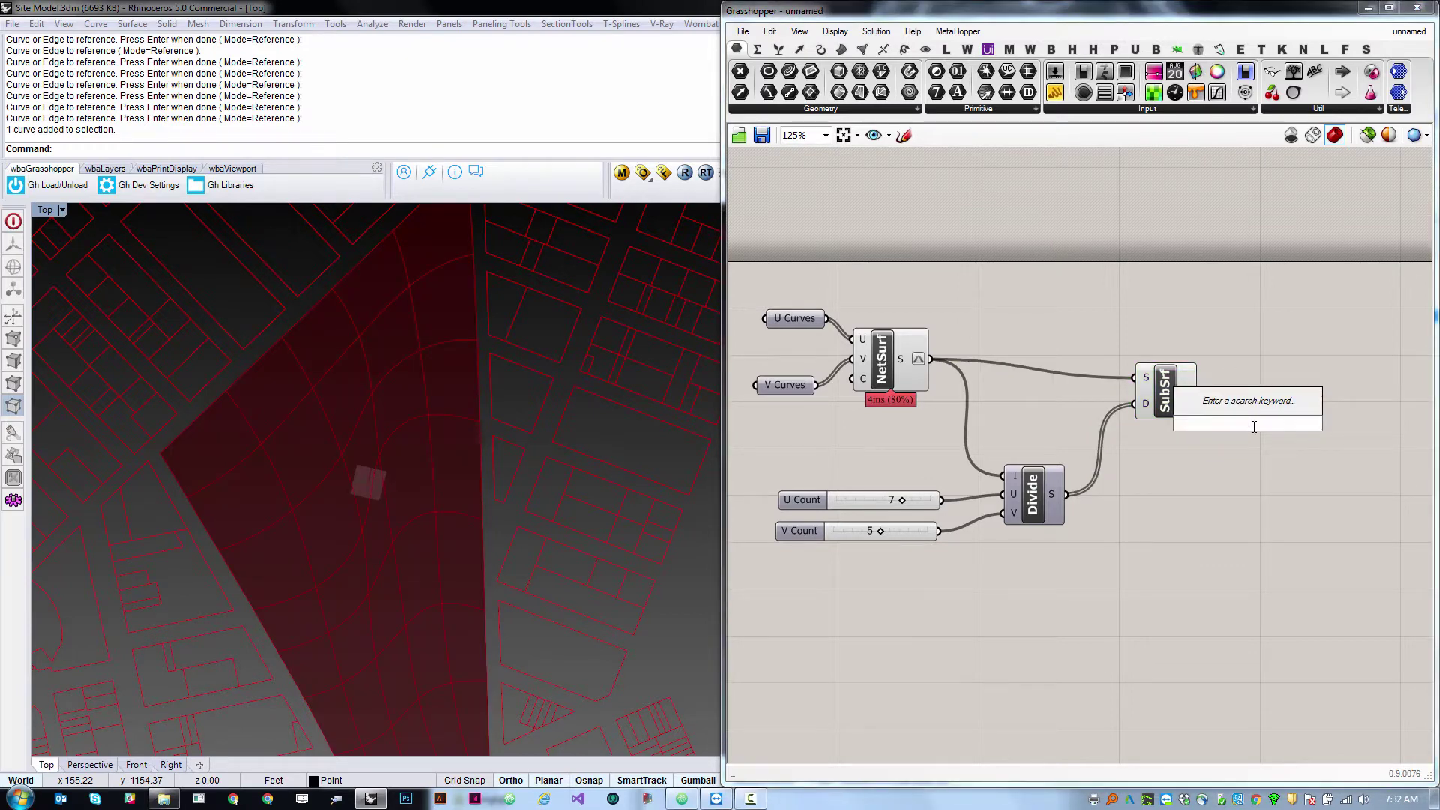
text(area)
click(1236, 408)
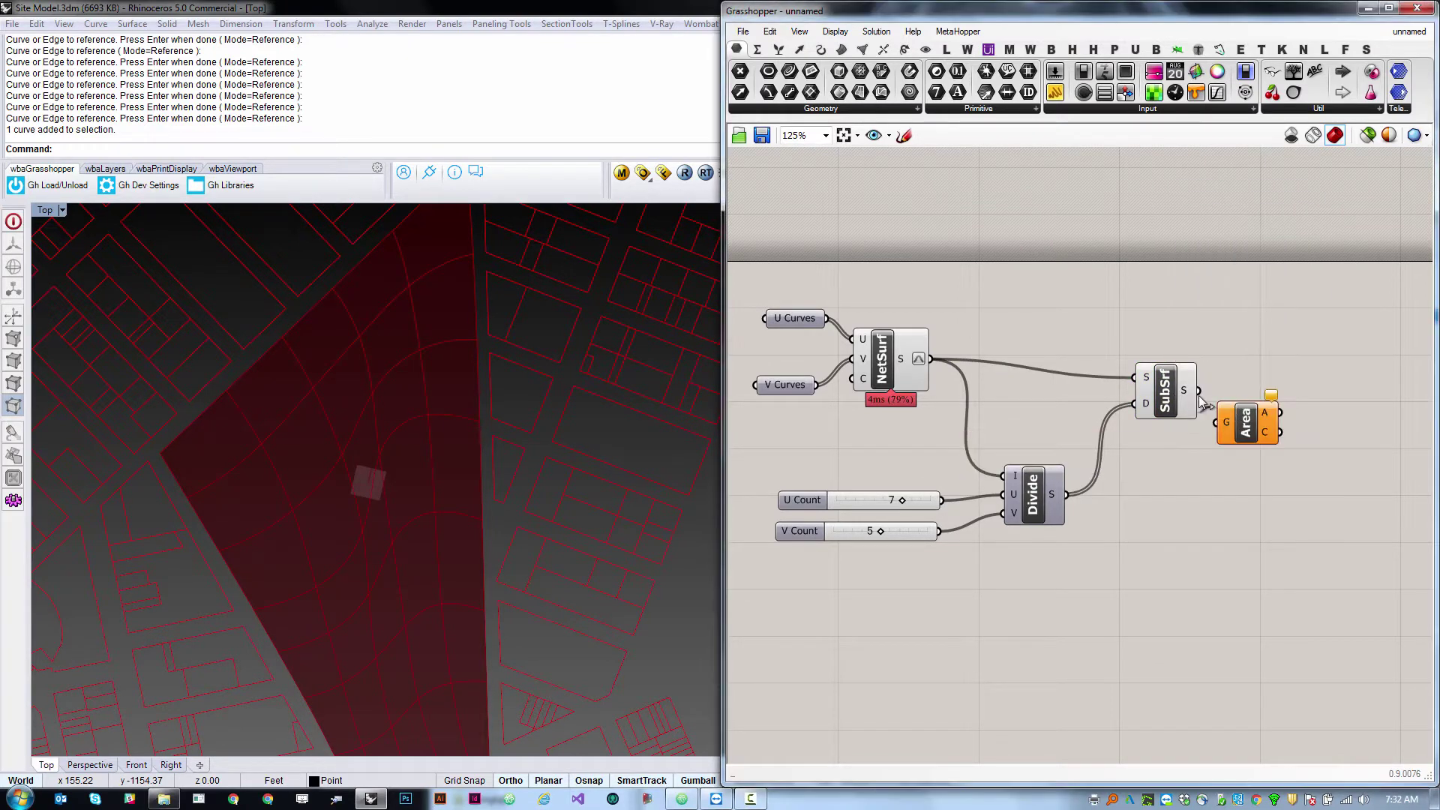
drag(1200, 399, 1217, 422)
click(841, 49)
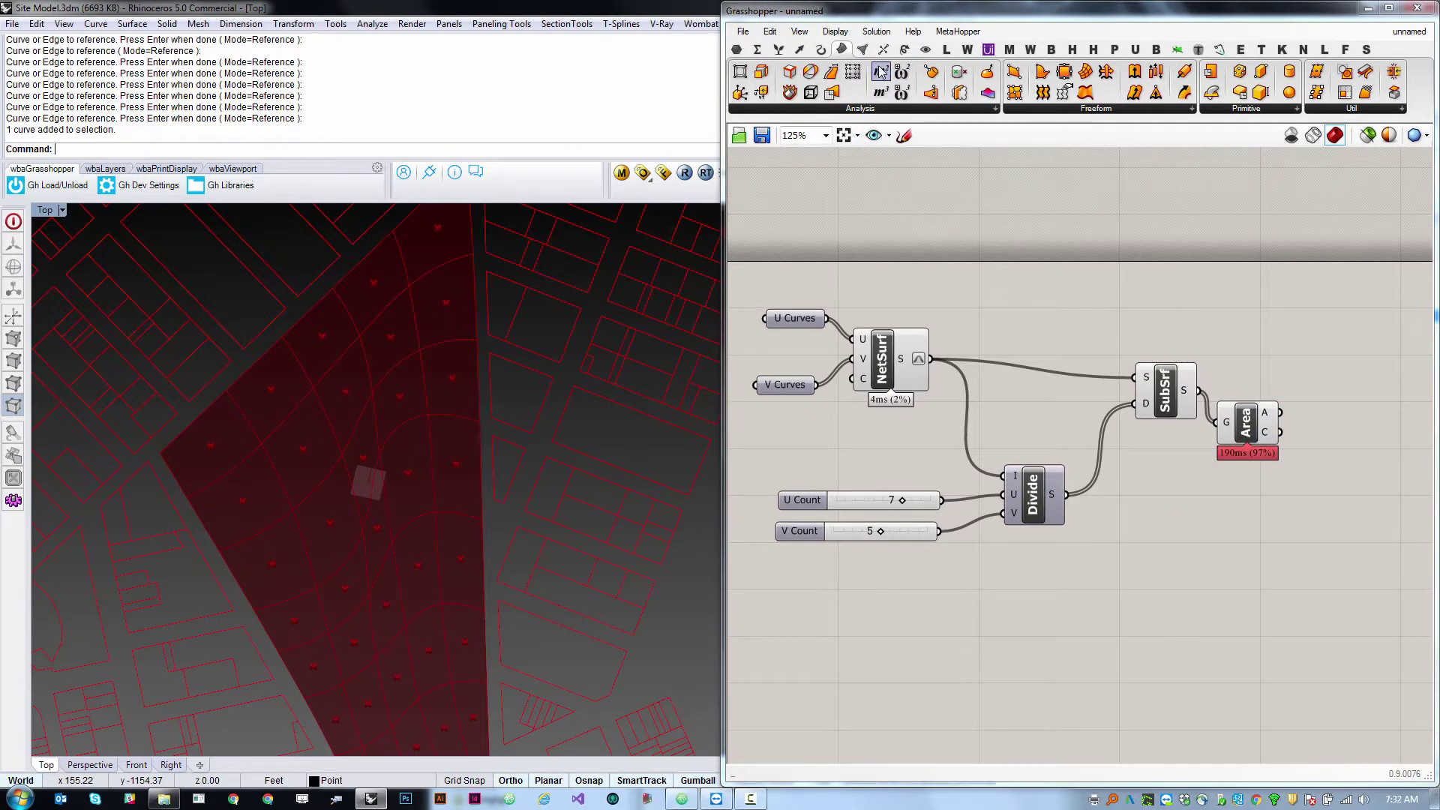
drag(1243, 439, 1256, 407)
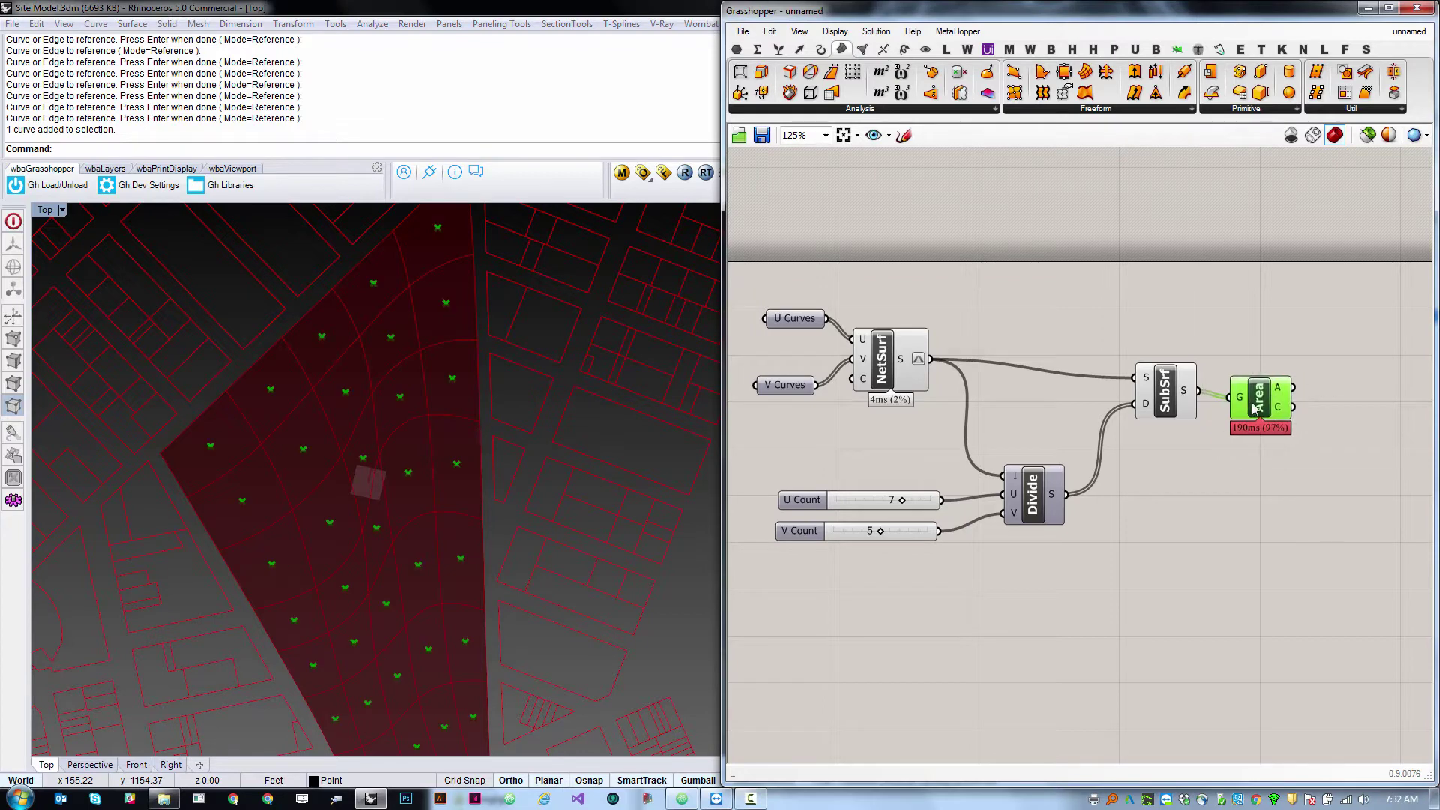
click(1237, 481)
Examine the Area component's centroid output and the centroid points of the sub-surfaces in the Top viewport.
scroll(1160, 481, down, 1)
right_drag(1161, 481, 1087, 475)
scroll(1170, 415, up, 2)
drag(1173, 422, 1183, 452)
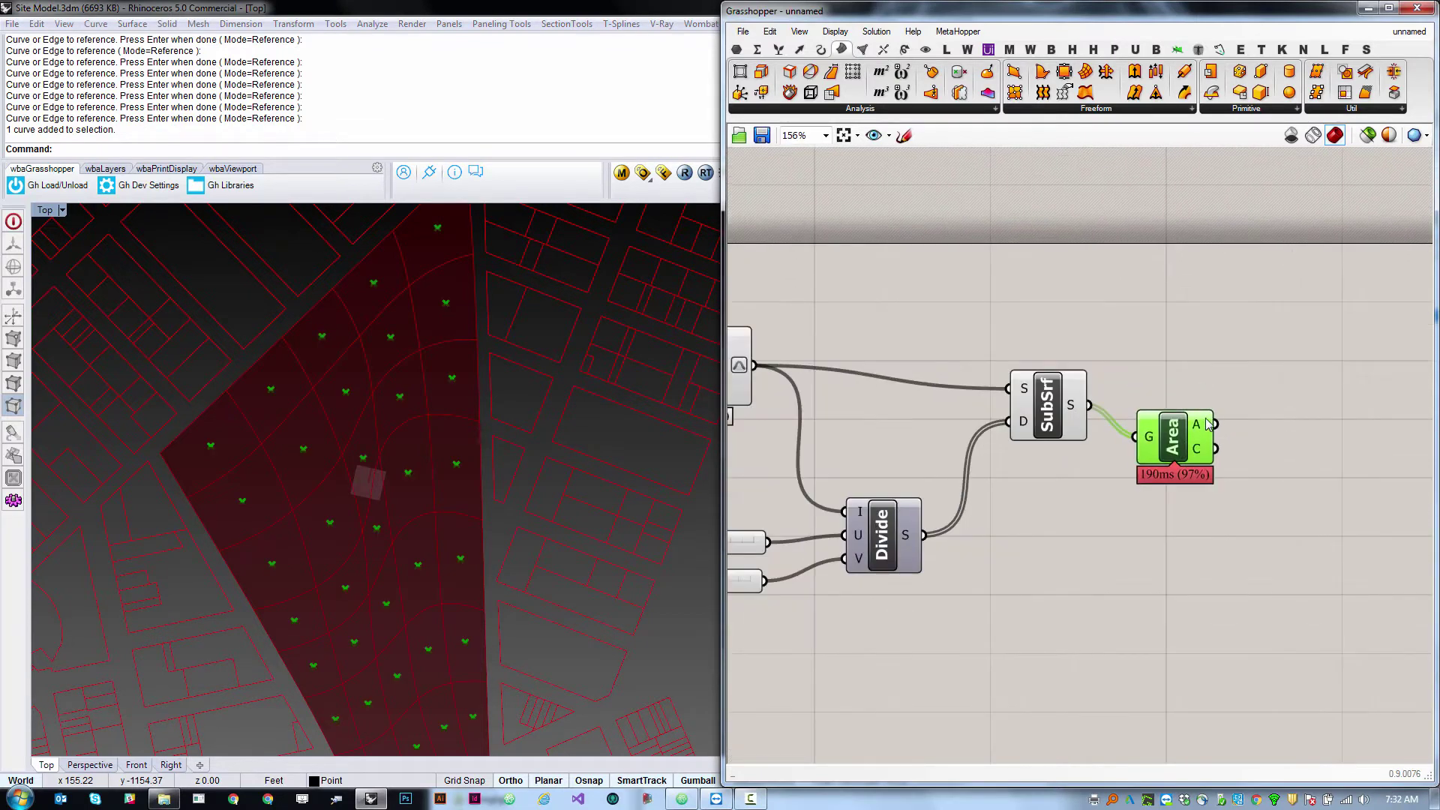
mouse_move(1208, 450)
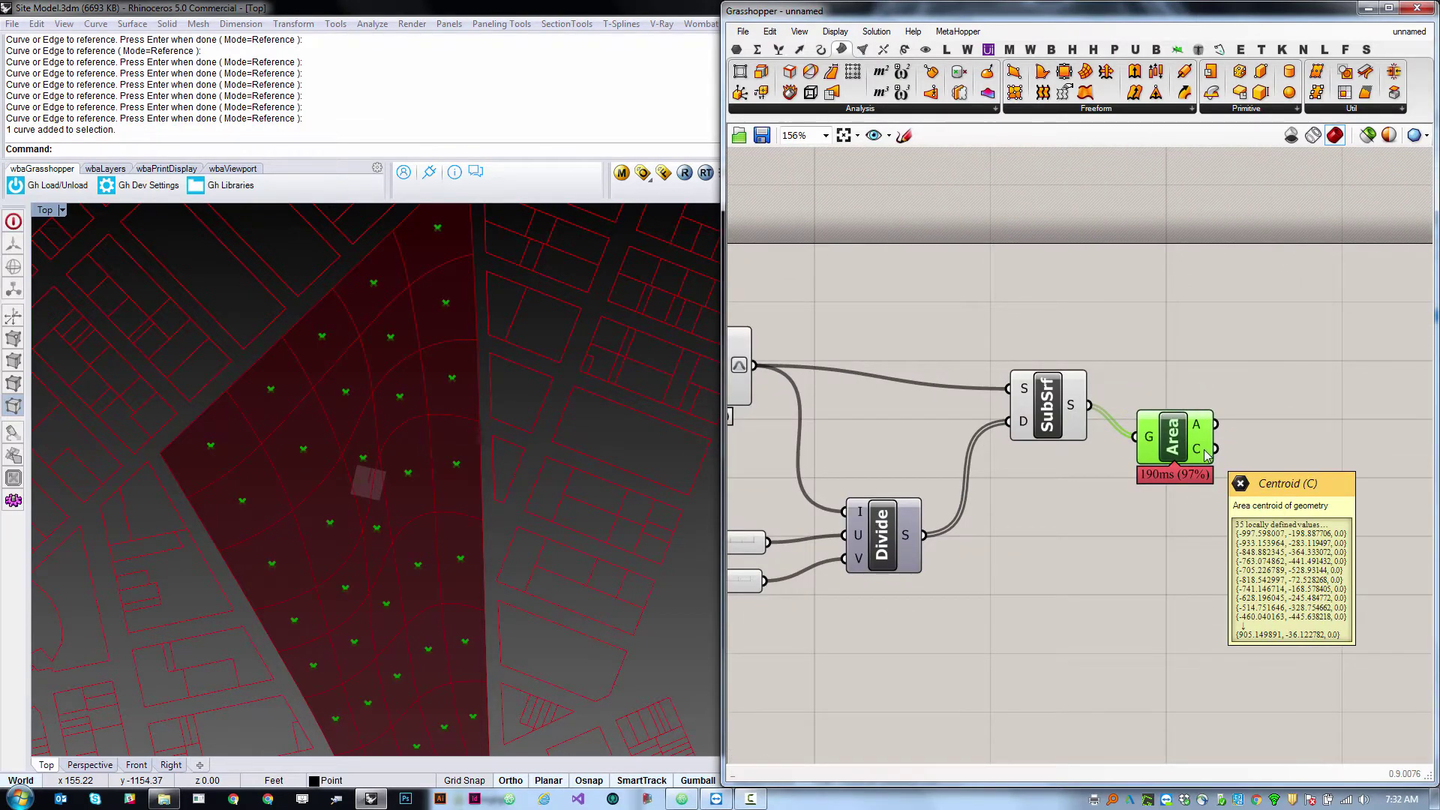
right_drag(1238, 431, 1167, 459)
scroll(1167, 459, up, 1)
drag(1116, 477, 1124, 504)
click(1229, 444)
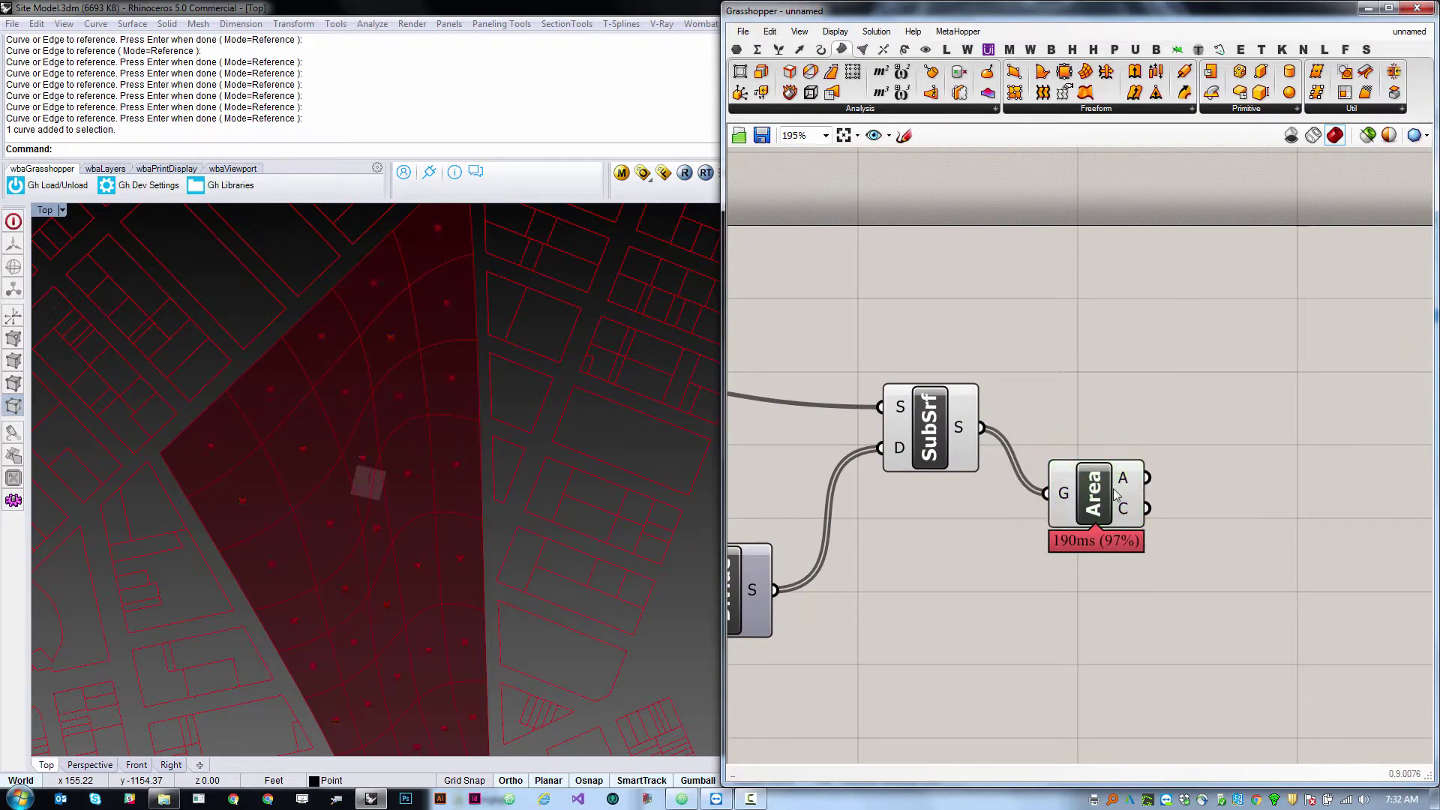
ctrl+shift+right_drag(655, 493, 562, 427)
scroll(636, 525, down, 4)
scroll(636, 525, up, 2)
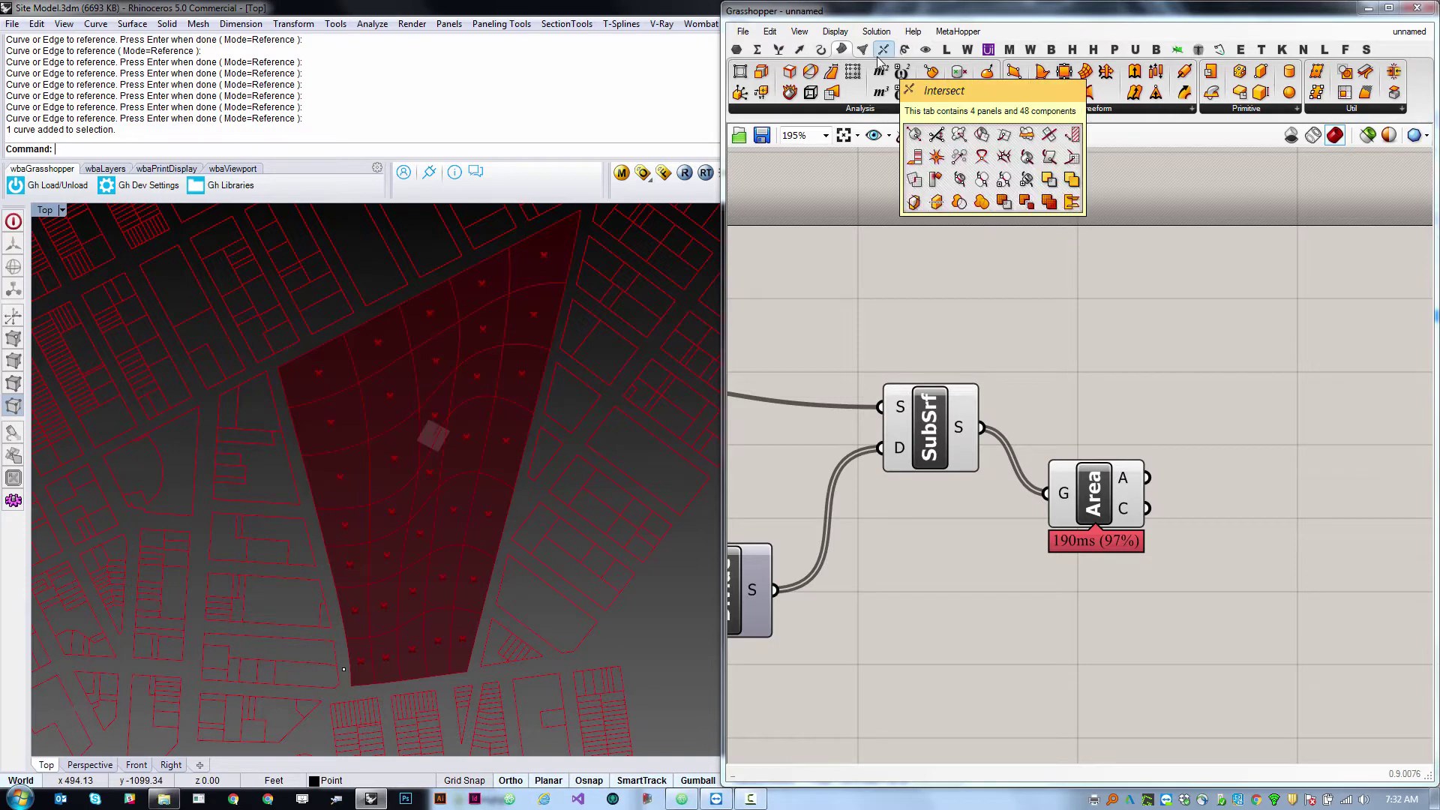
Add a Scale component, connecting the Area centroids to its center input and the Isotrim surfaces to its geometry input.
click(909, 50)
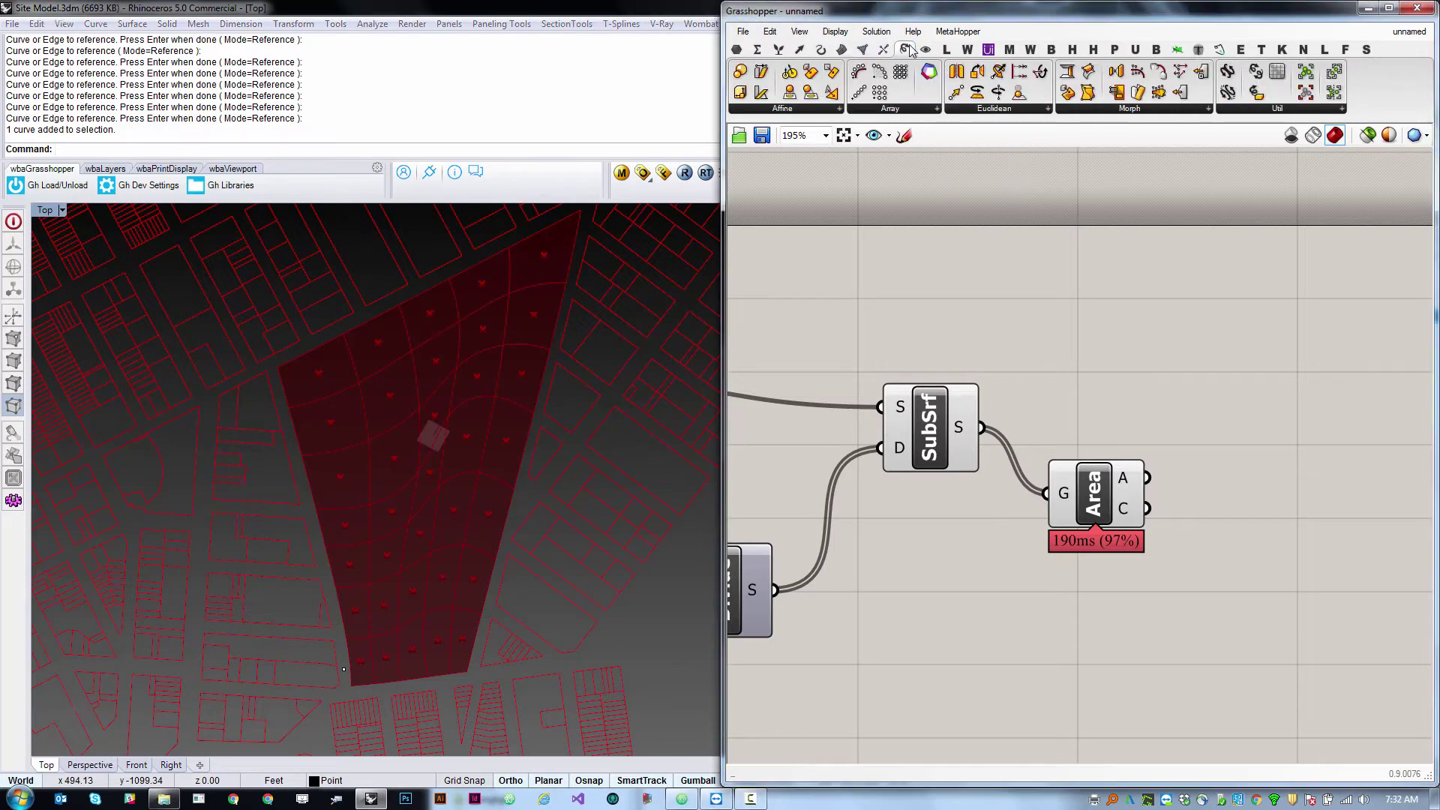
click(957, 111)
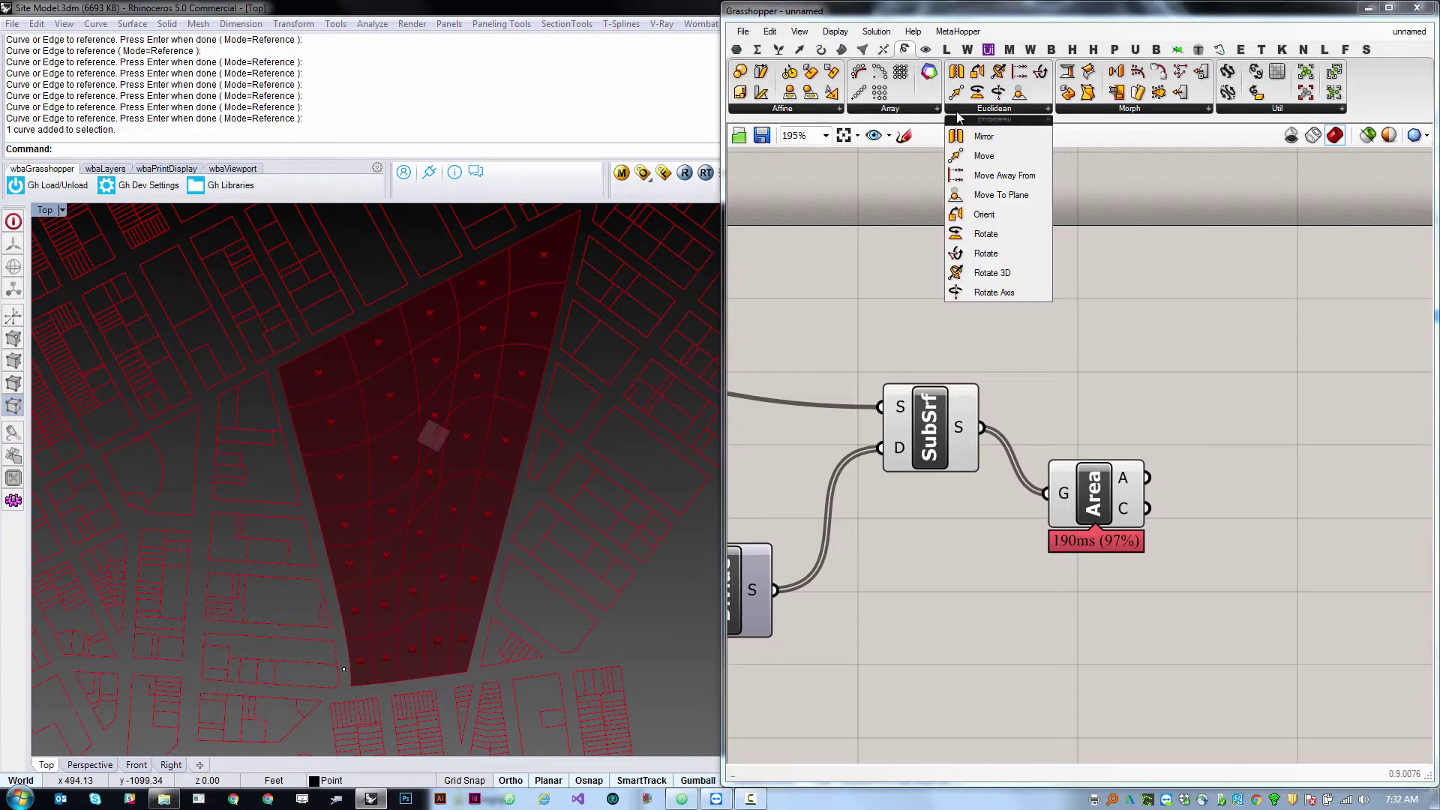
click(800, 110)
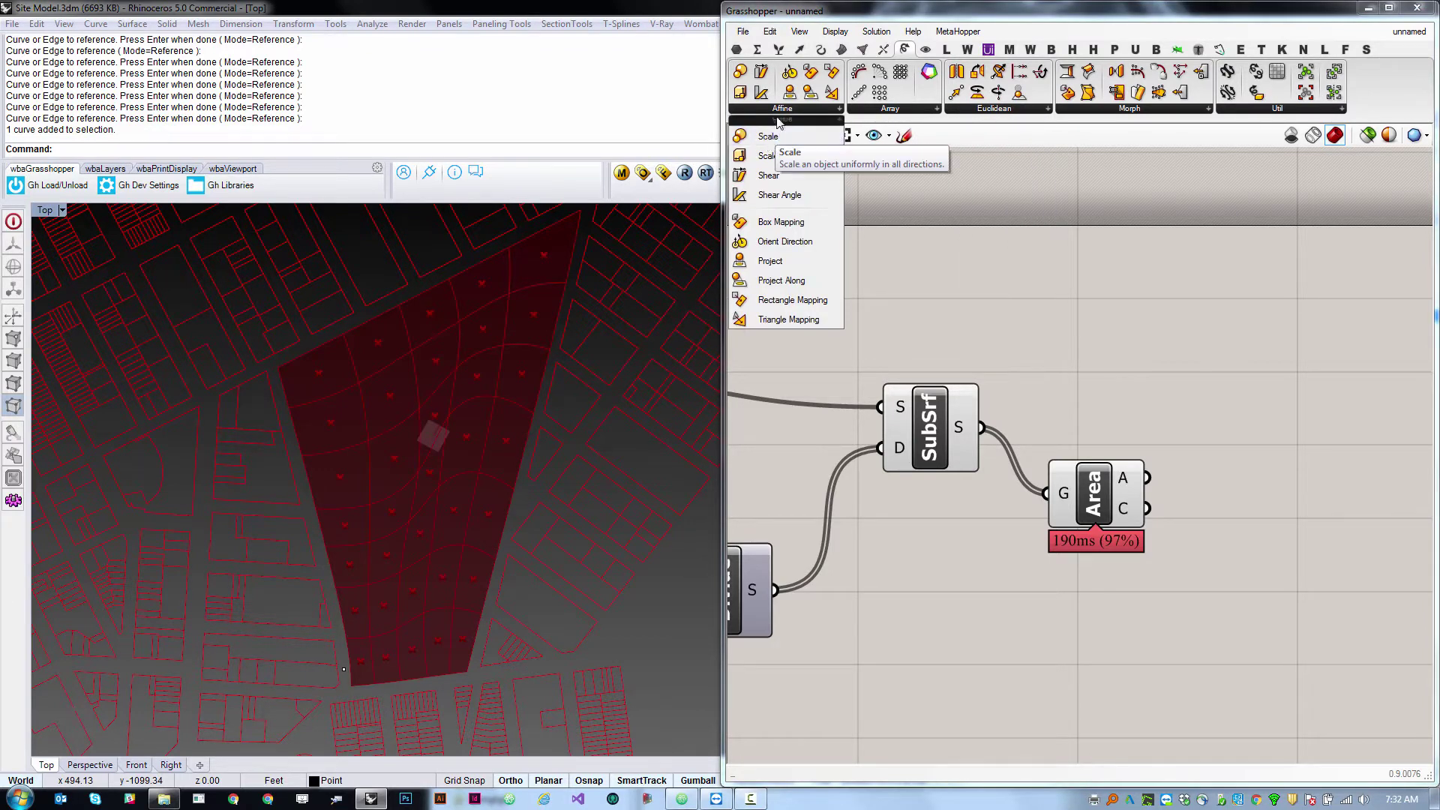
drag(777, 137, 1261, 458)
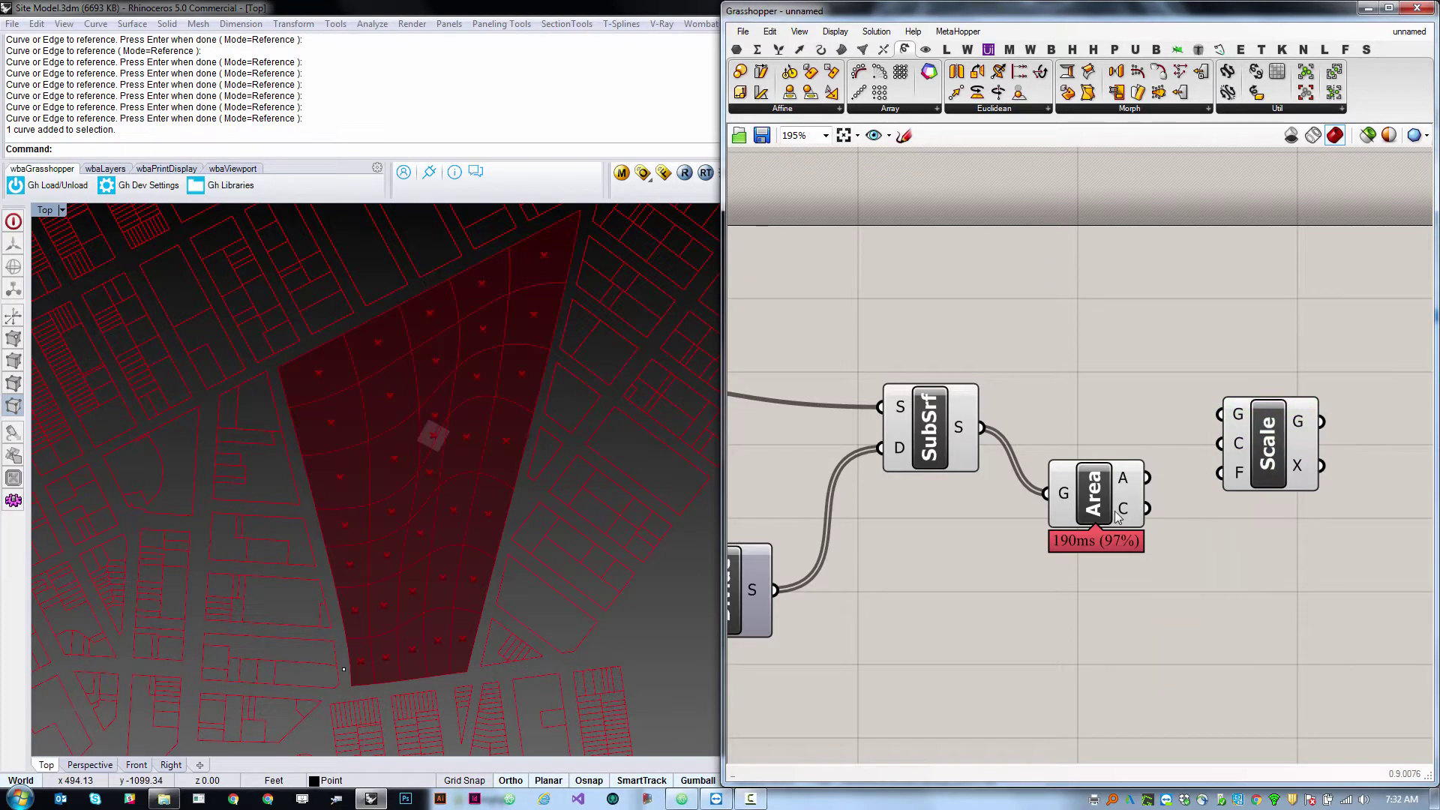
drag(1135, 514, 1224, 444)
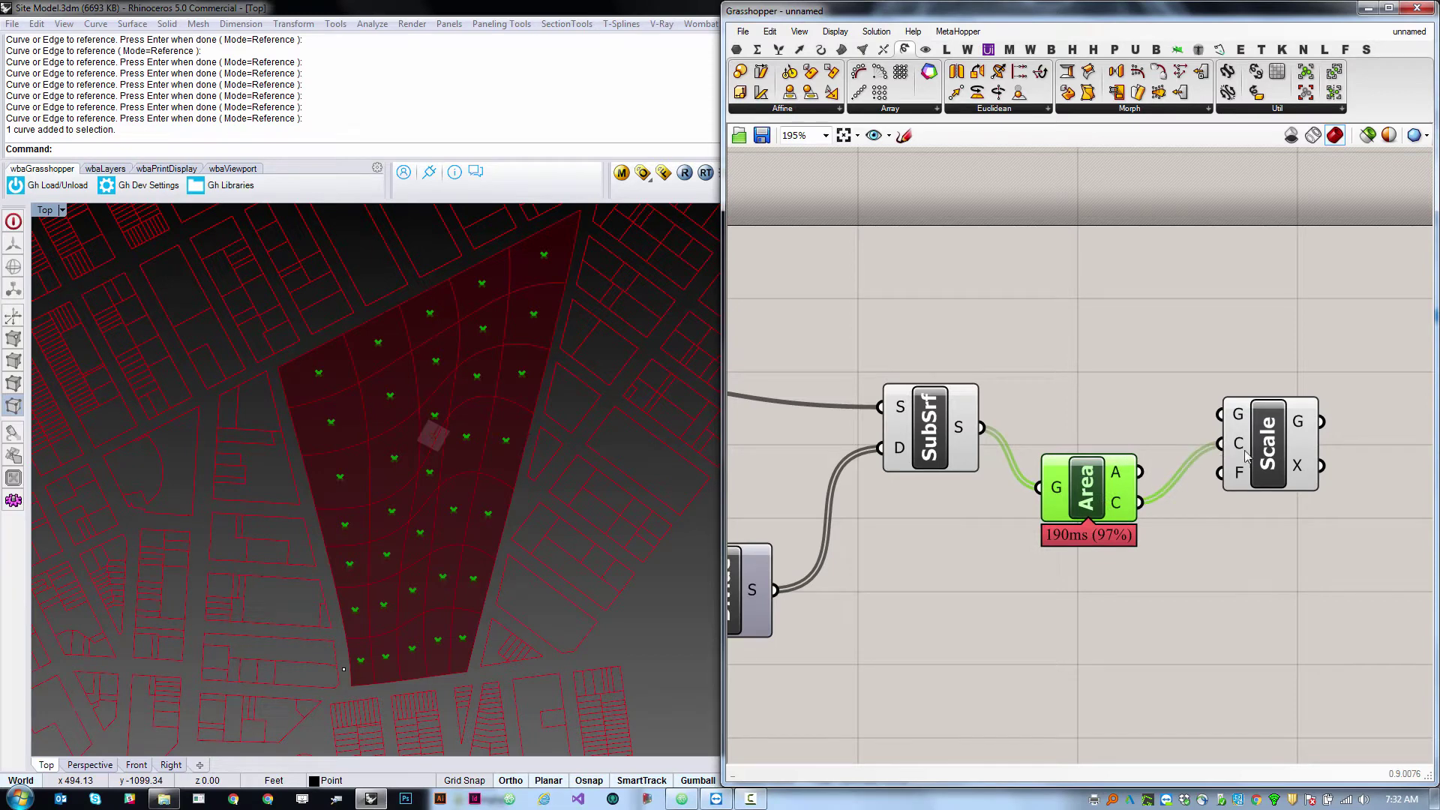
mouse_move(1231, 455)
click(1134, 401)
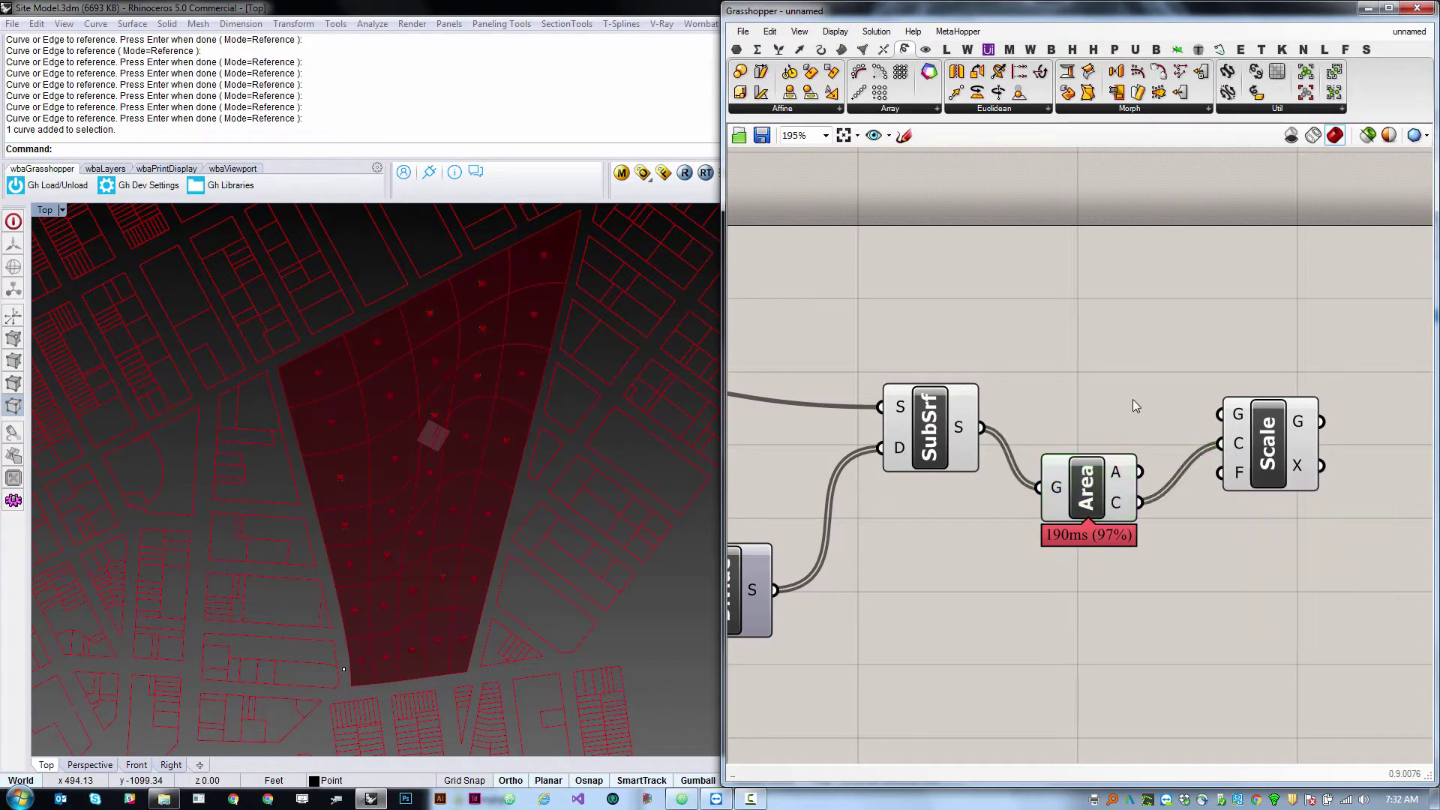
drag(982, 427, 1219, 414)
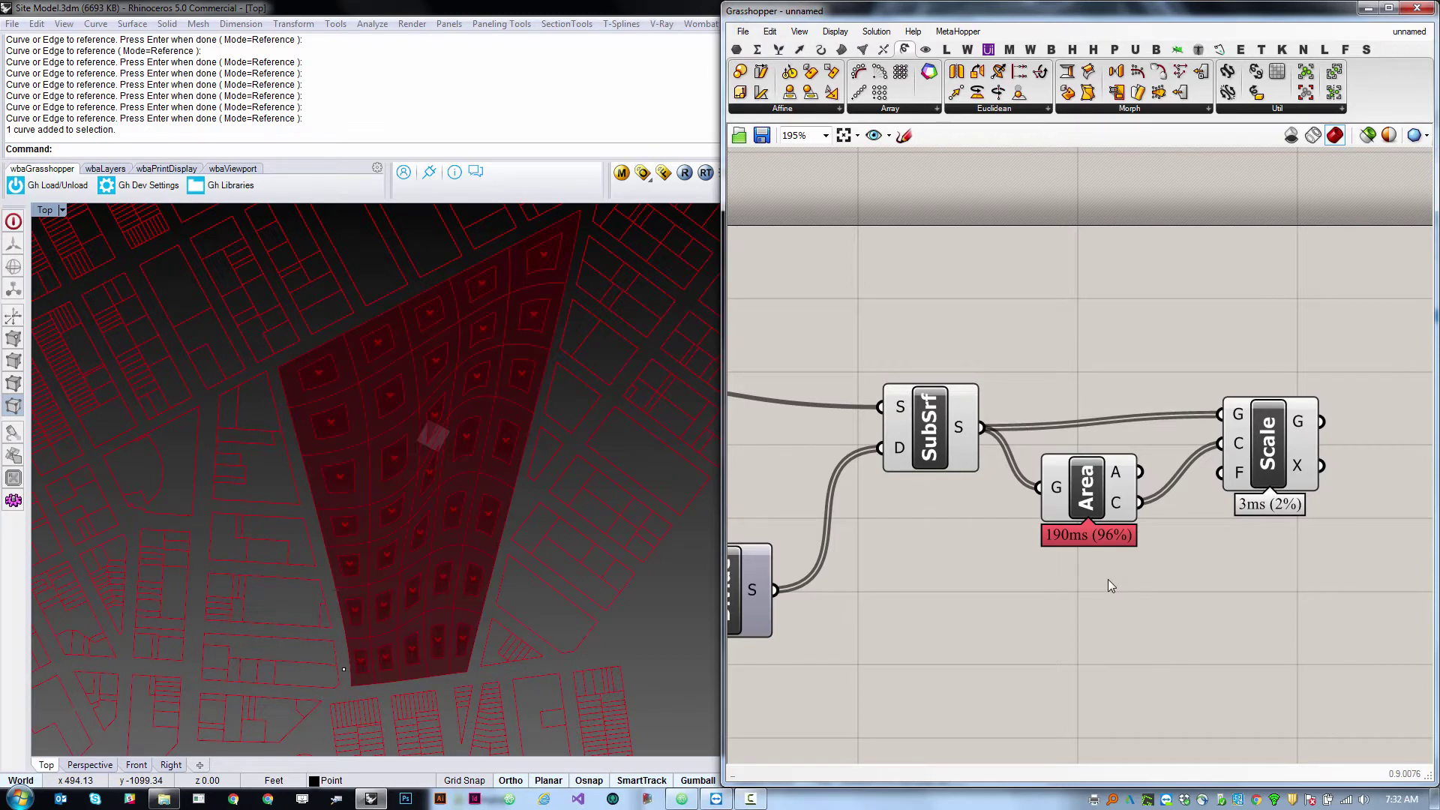
Create a number slider with the value 0.5 and connect it to Scale's factor input.
double_click(1085, 603)
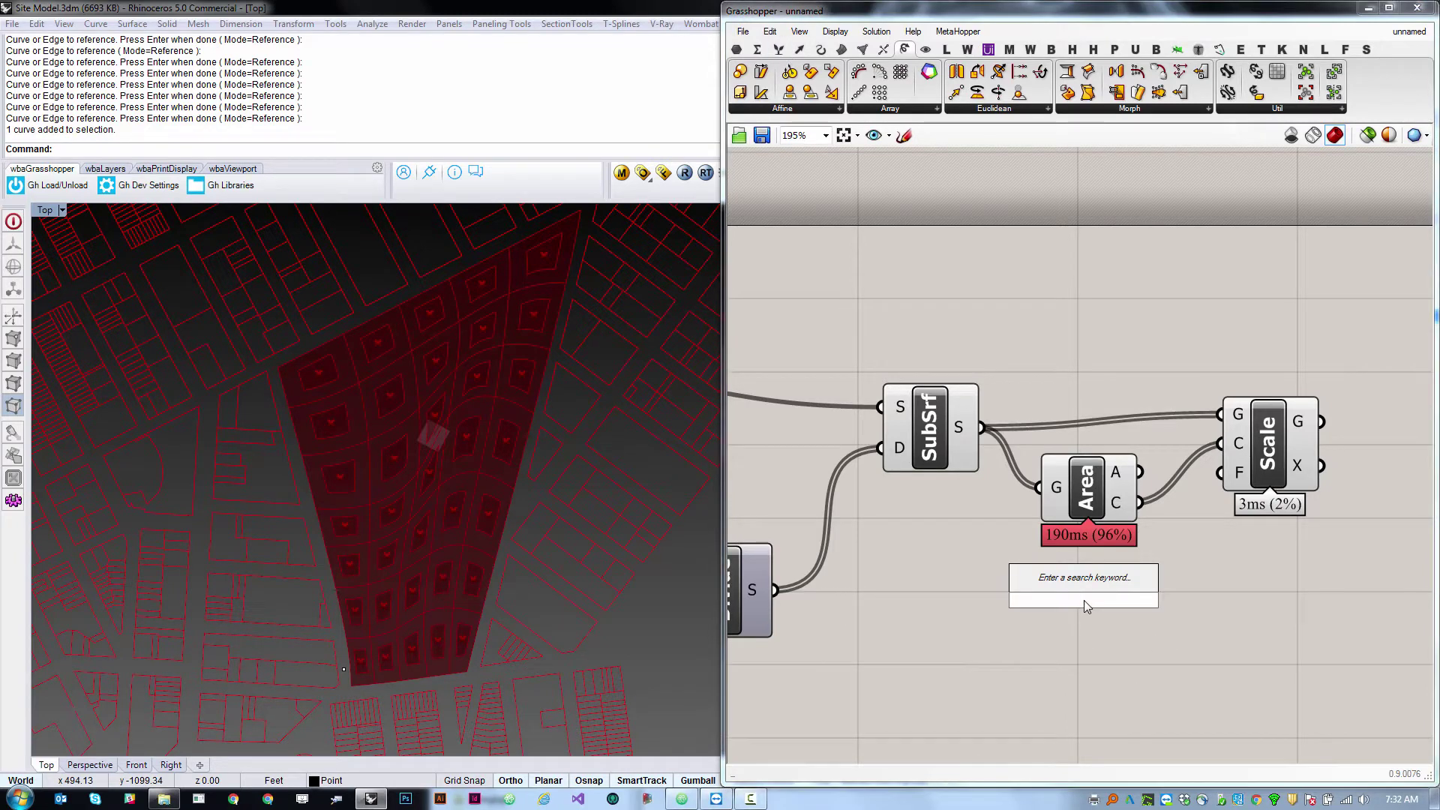
text(0)
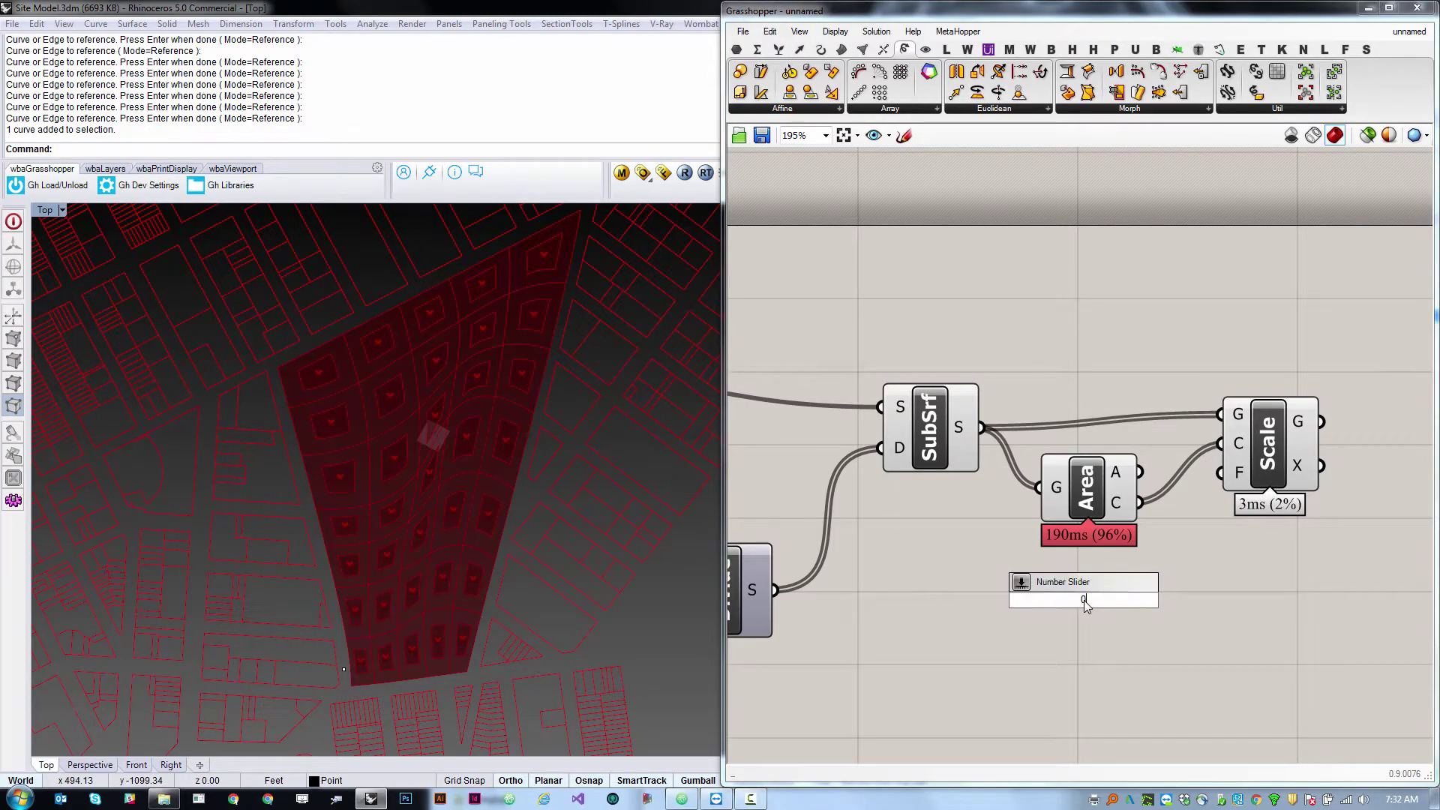
text(.5)
key(Return)
drag(1220, 473, 1207, 598)
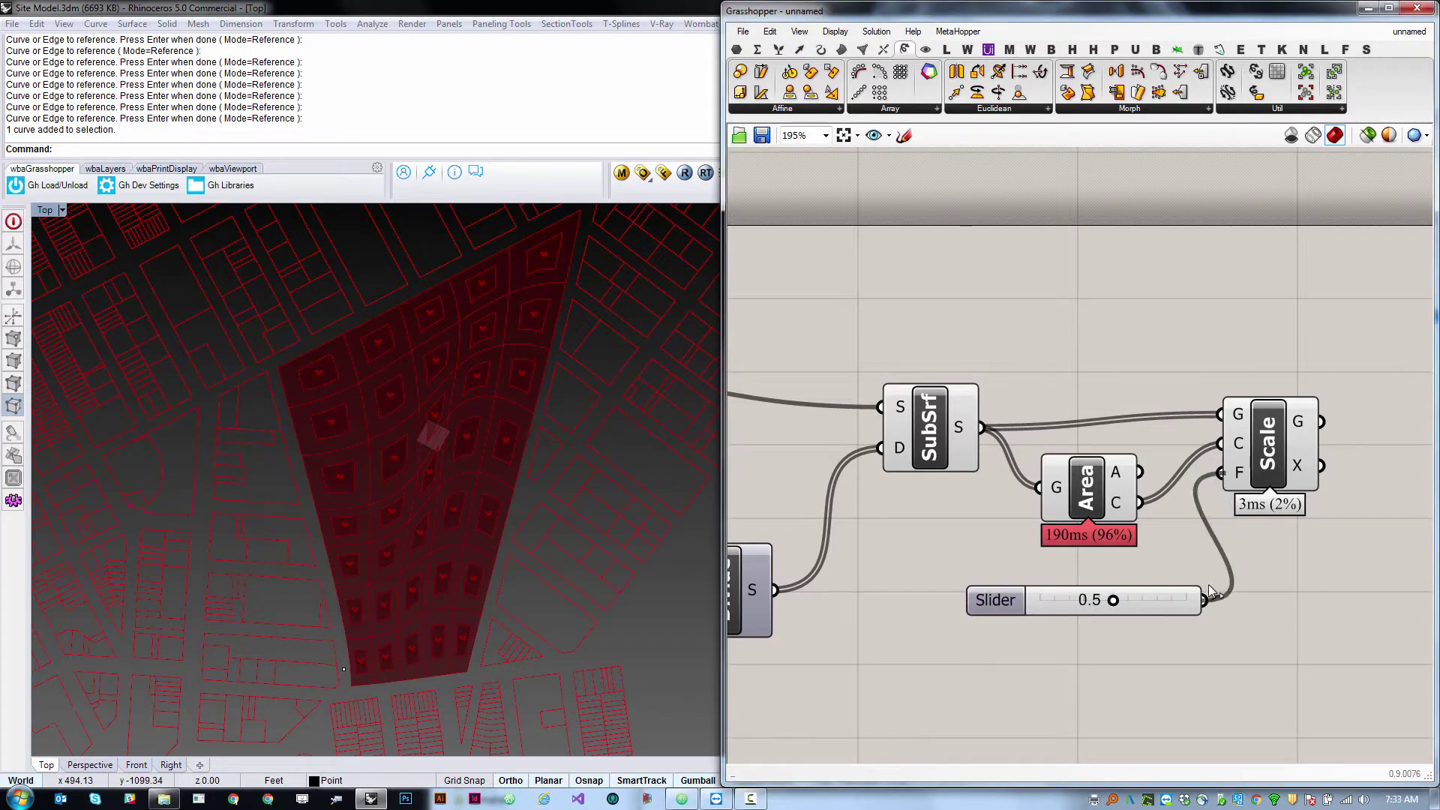
Turn off the preview of Isotrim, Area and the upstream network surface components so only the scaled surfaces display.
drag(1178, 277, 911, 476)
right_click(1050, 298)
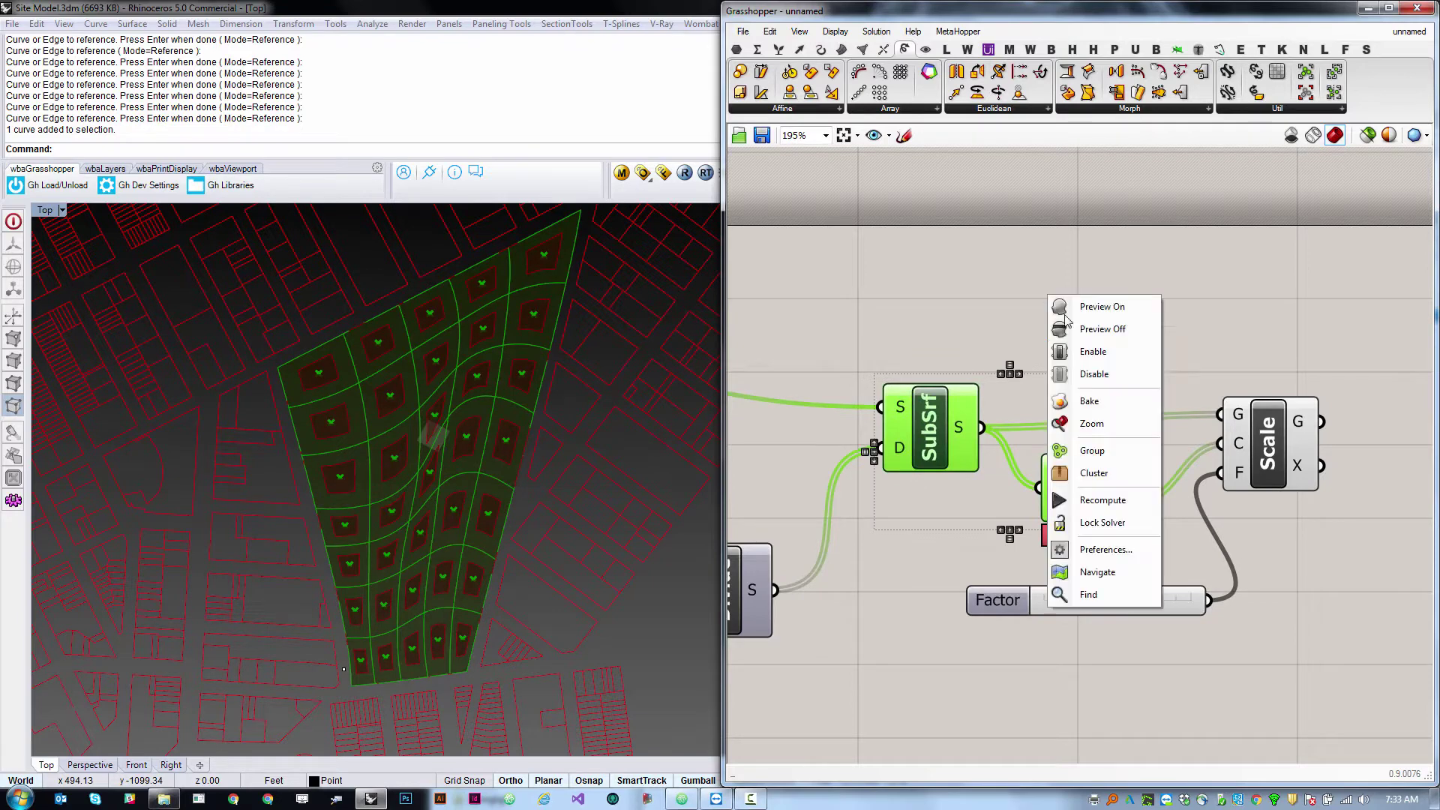
click(1036, 375)
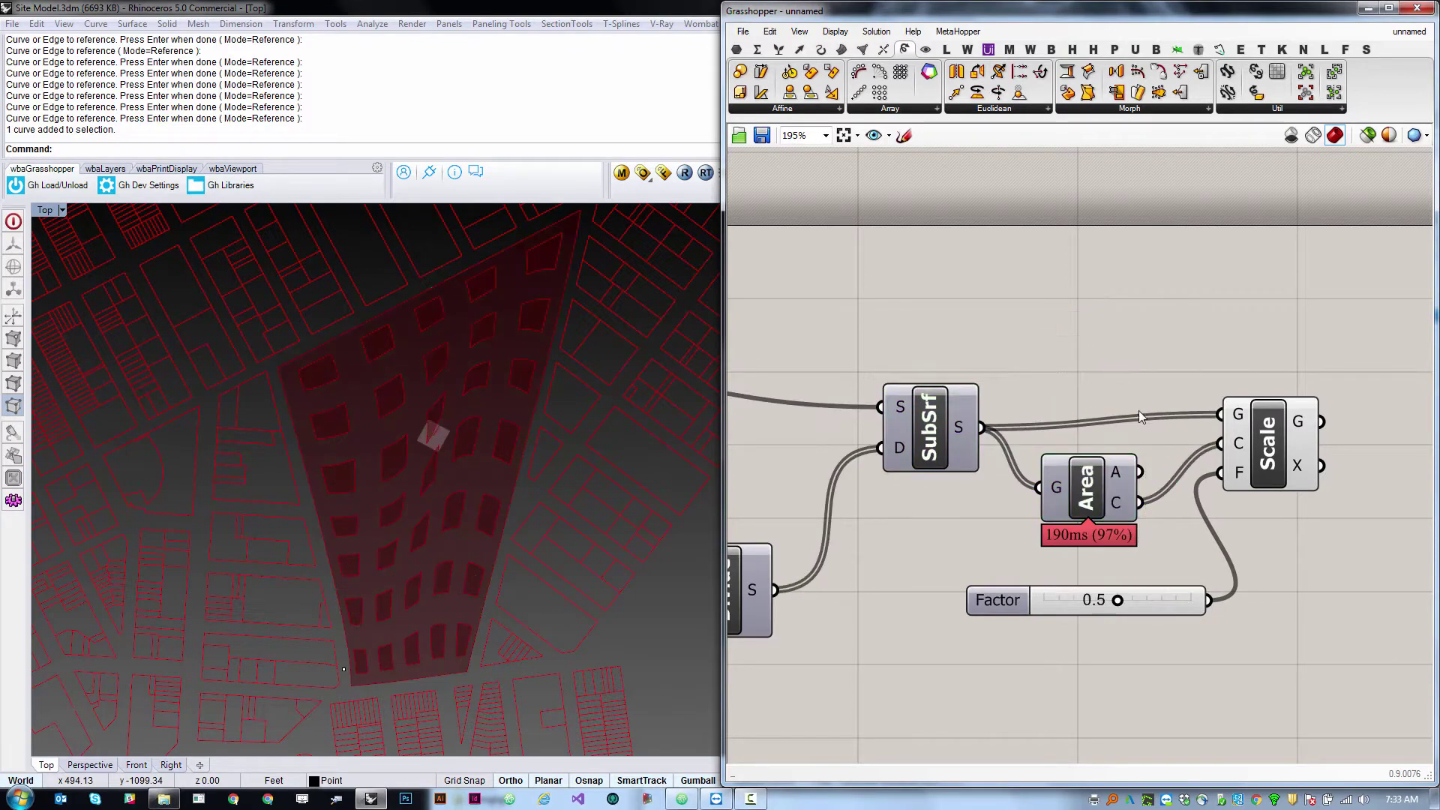
scroll(1155, 396, down, 4)
drag(1032, 350, 729, 549)
right_click(1002, 336)
click(1024, 366)
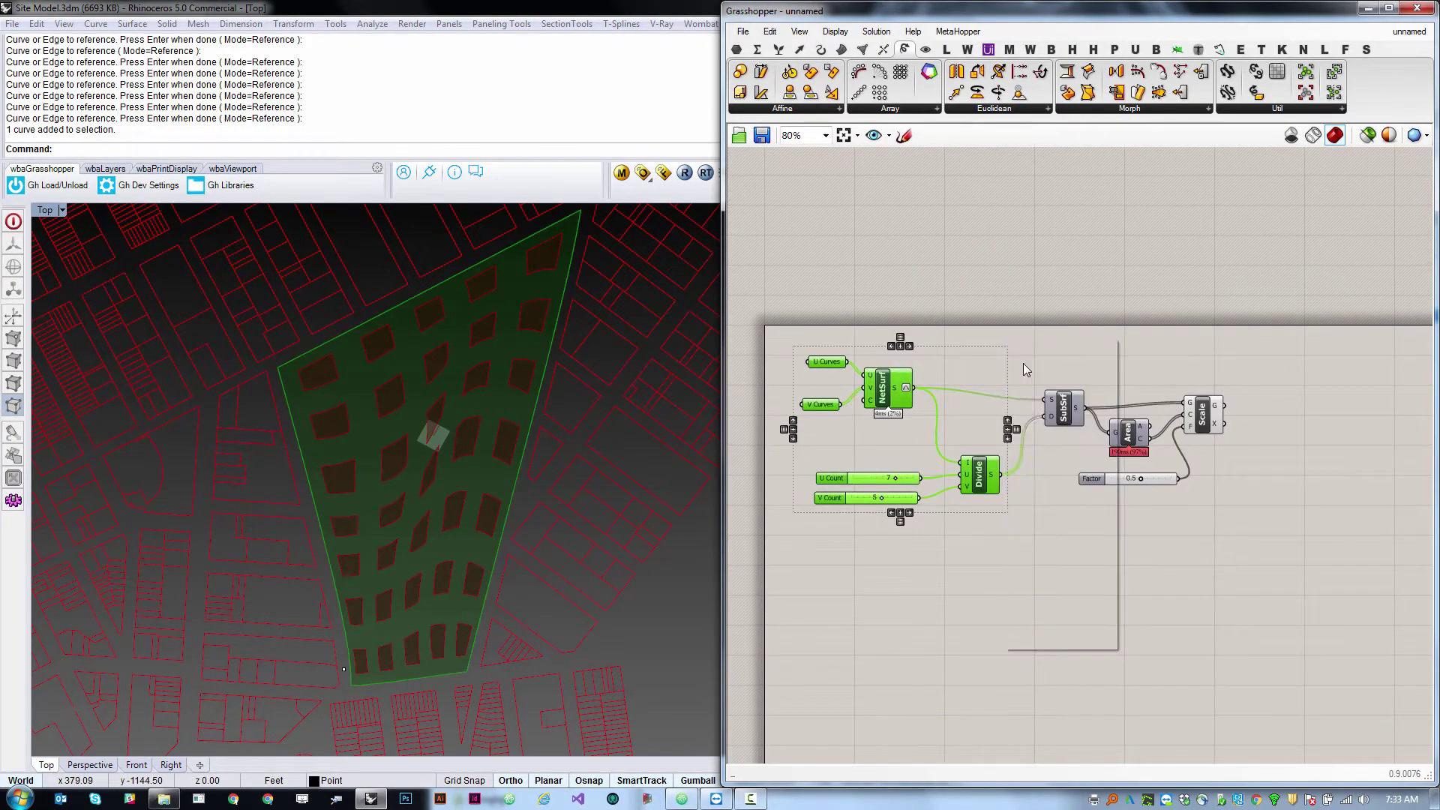
Set the Scale component's Factor slider to 0.8.
scroll(1204, 408, up, 4)
click(1201, 424)
click(1193, 564)
scroll(1094, 547, up, 3)
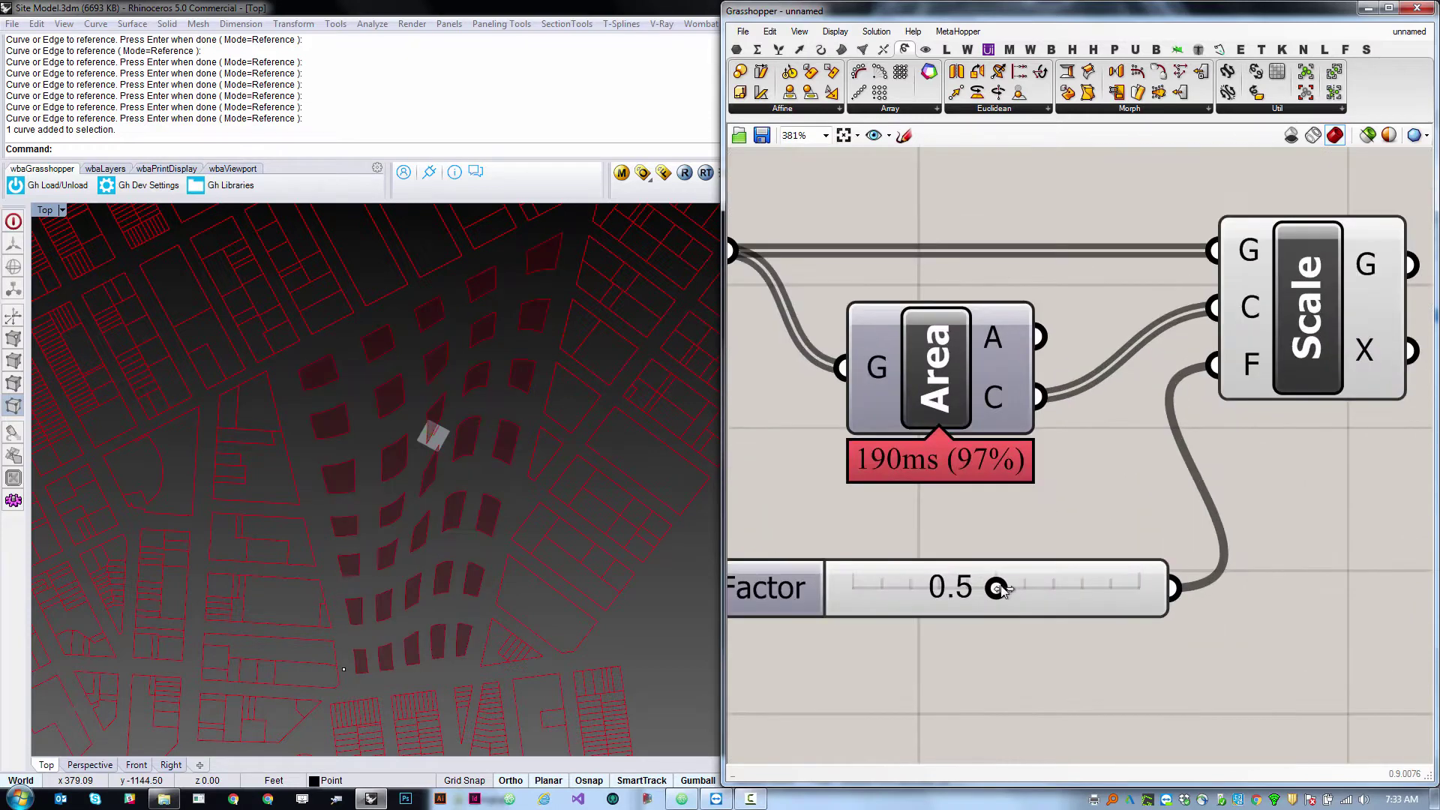
drag(1002, 591, 1086, 593)
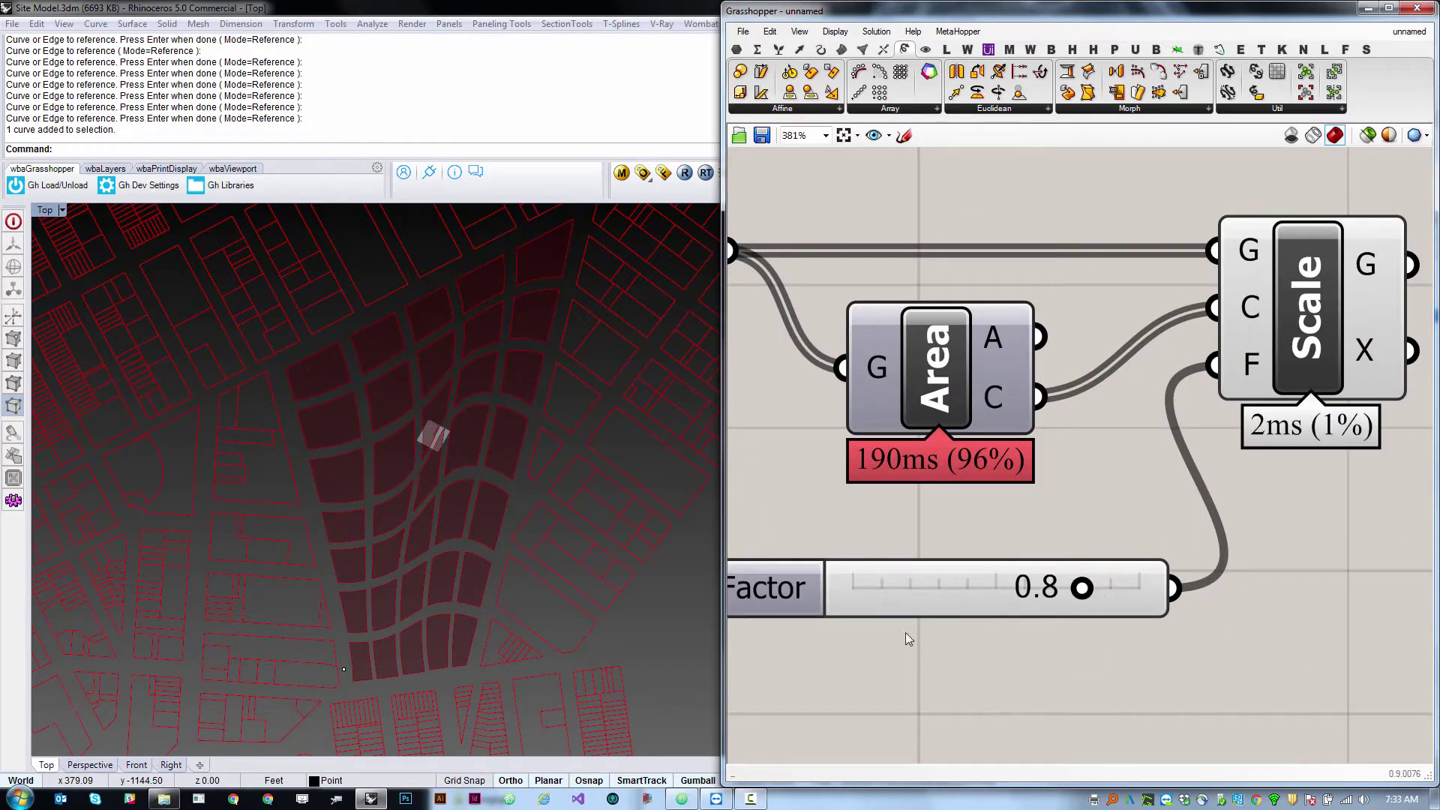
Examine the scaled parcels and the street gaps between them across the site in the Top viewport.
click(547, 560)
key(Escape)
scroll(372, 420, up, 2)
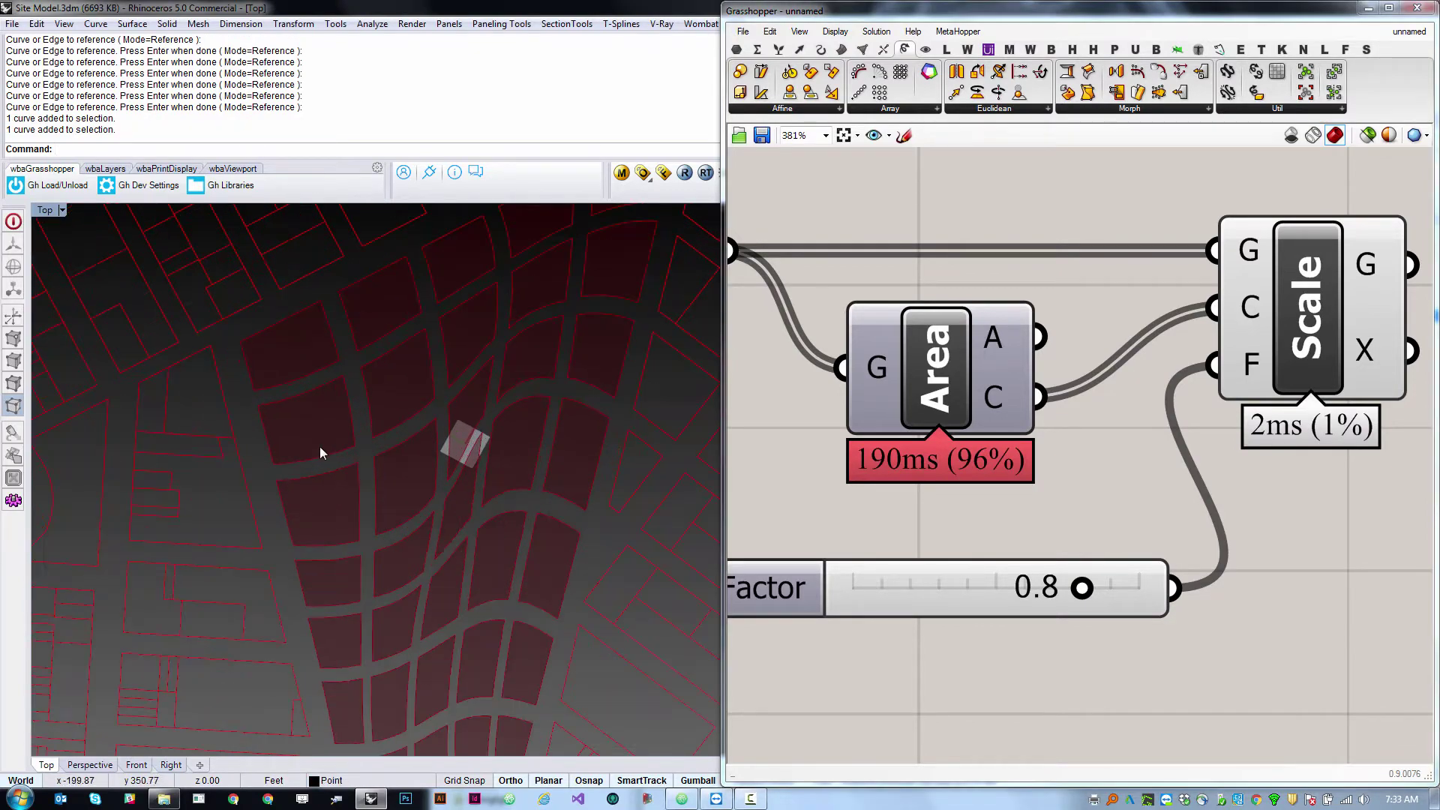
scroll(385, 443, down, 2)
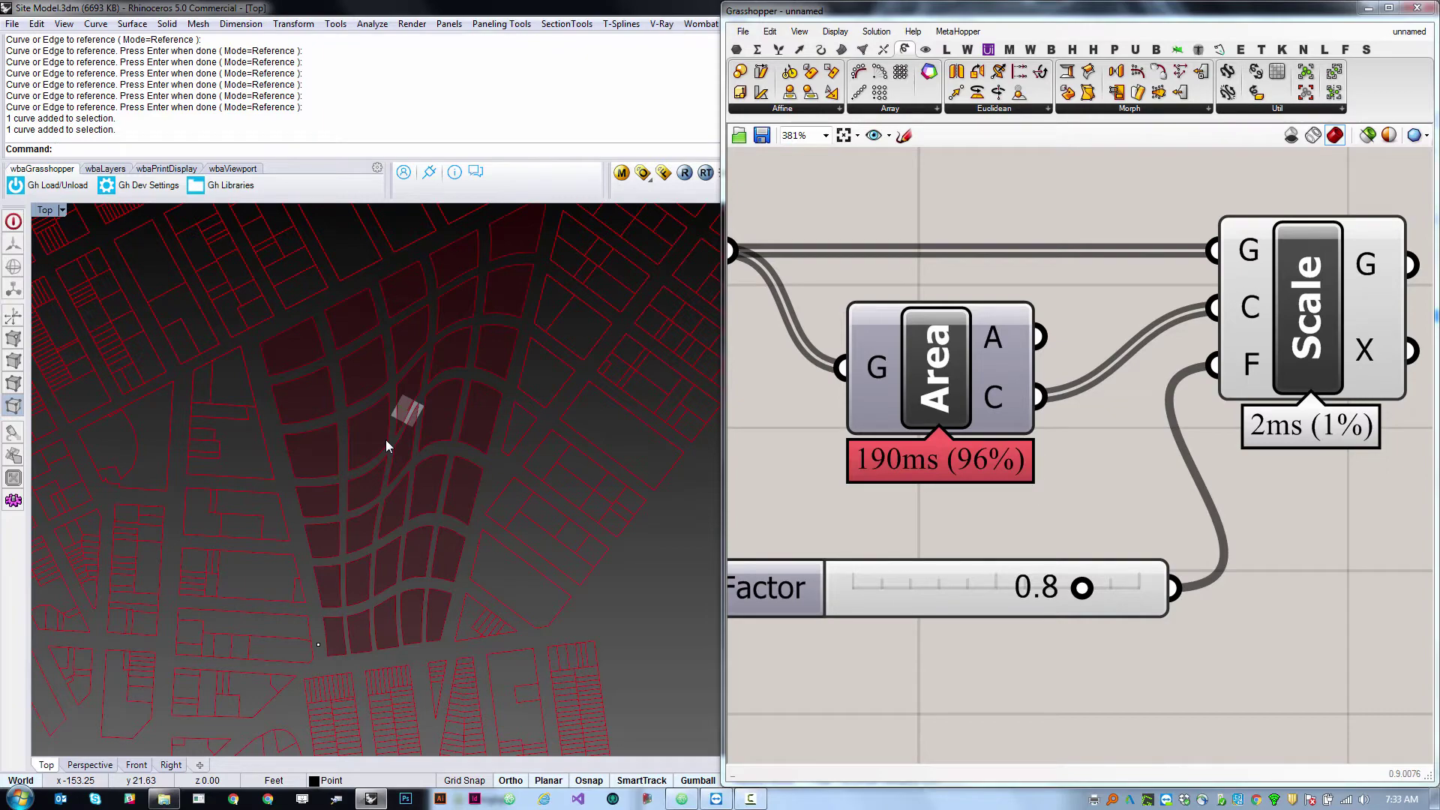
ctrl+shift+right_drag(540, 473, 488, 532)
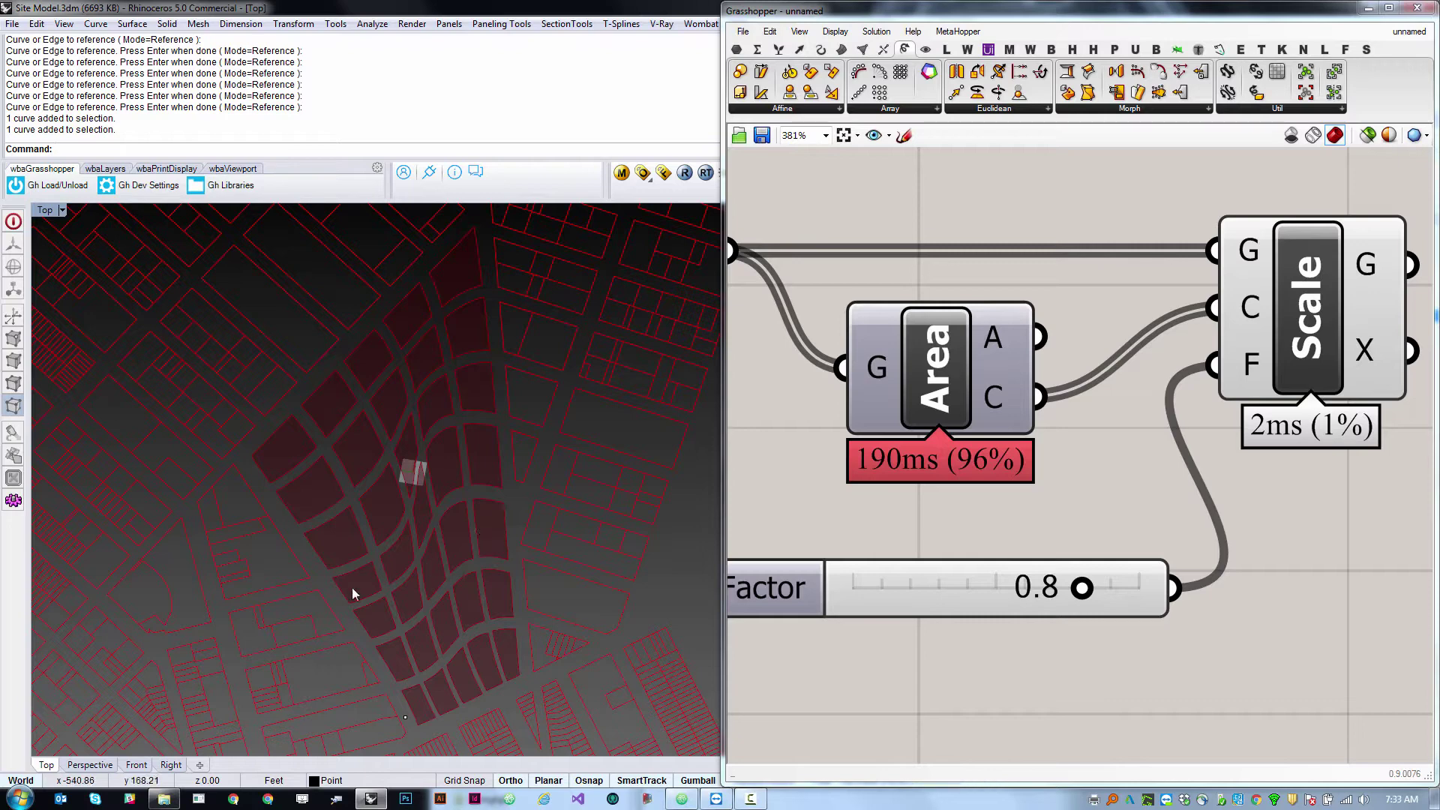
click(1254, 478)
scroll(1047, 506, down, 4)
scroll(1209, 423, up, 2)
scroll(957, 507, down, 1)
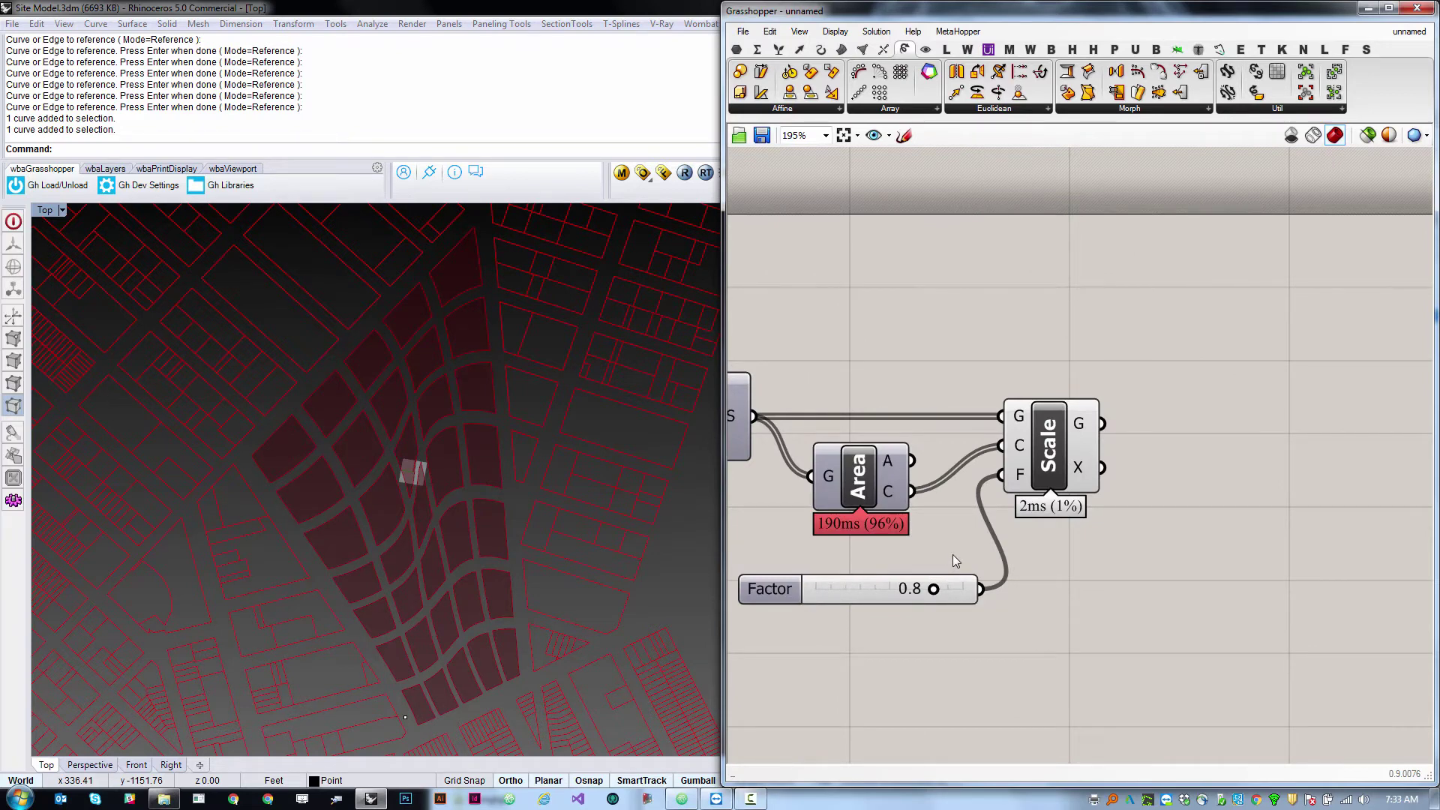
scroll(825, 489, down, 2)
scroll(1002, 451, up, 2)
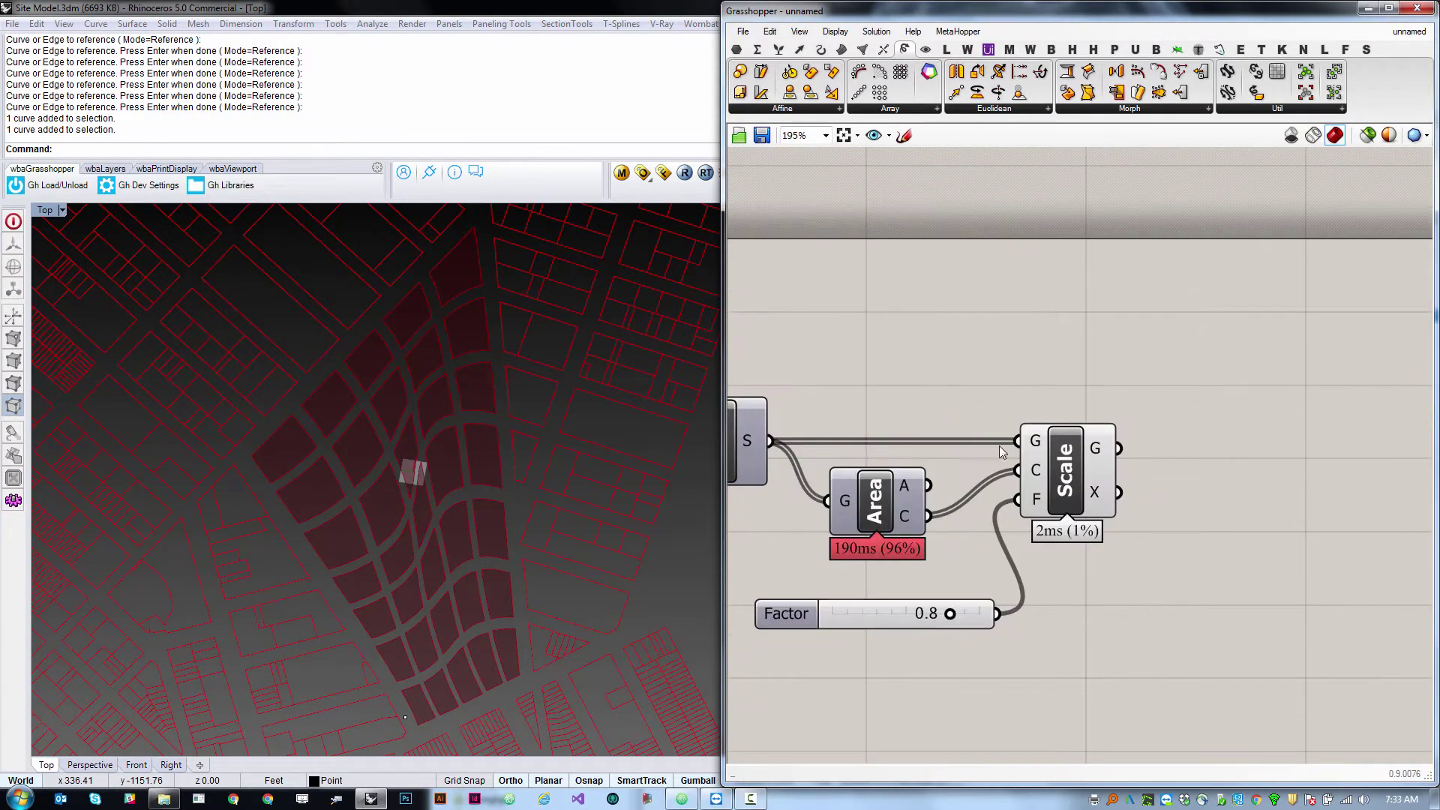
Duplicate the Area component after Scale and connect Scale's geometry output to the copy's geometry input.
click(866, 509)
click(1026, 495)
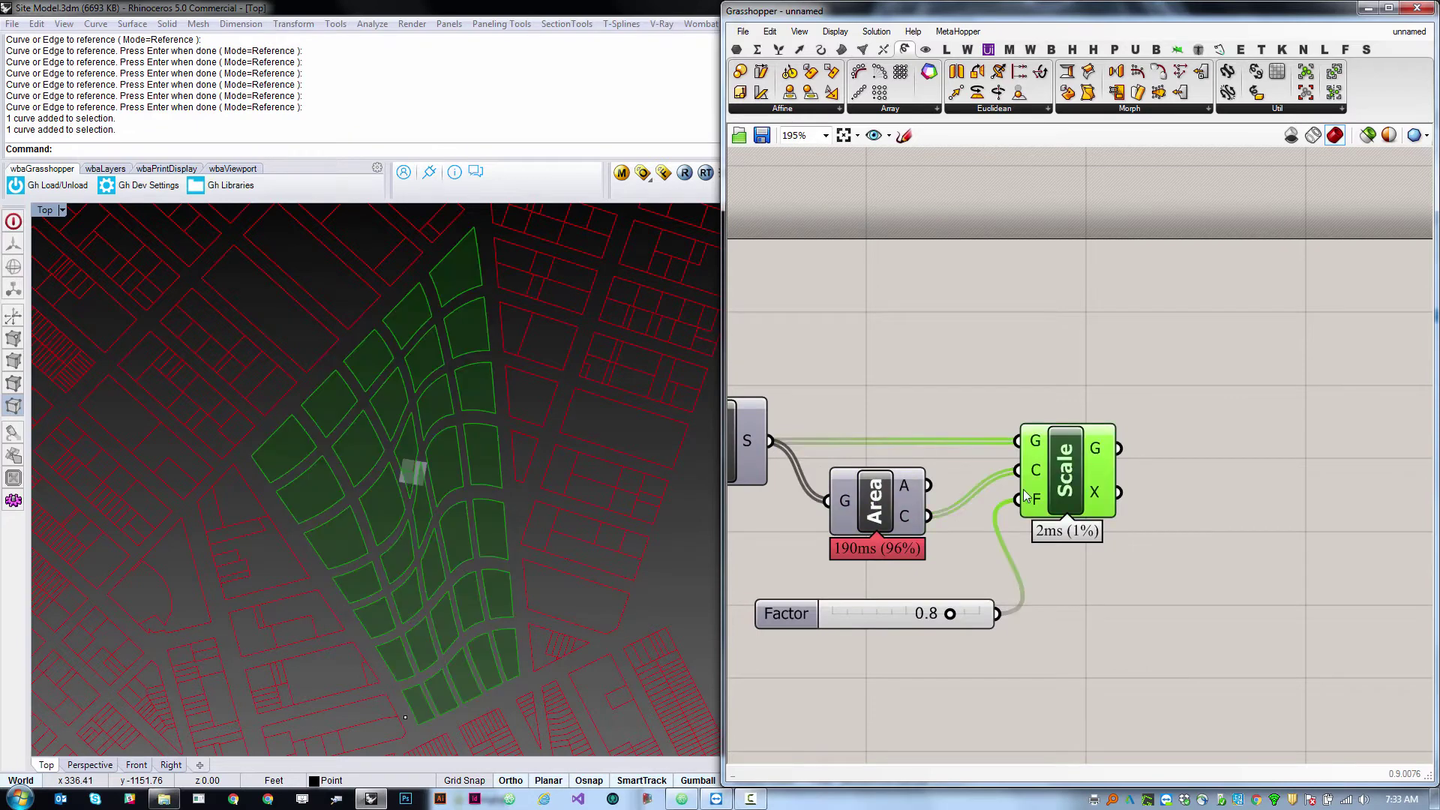
click(876, 508)
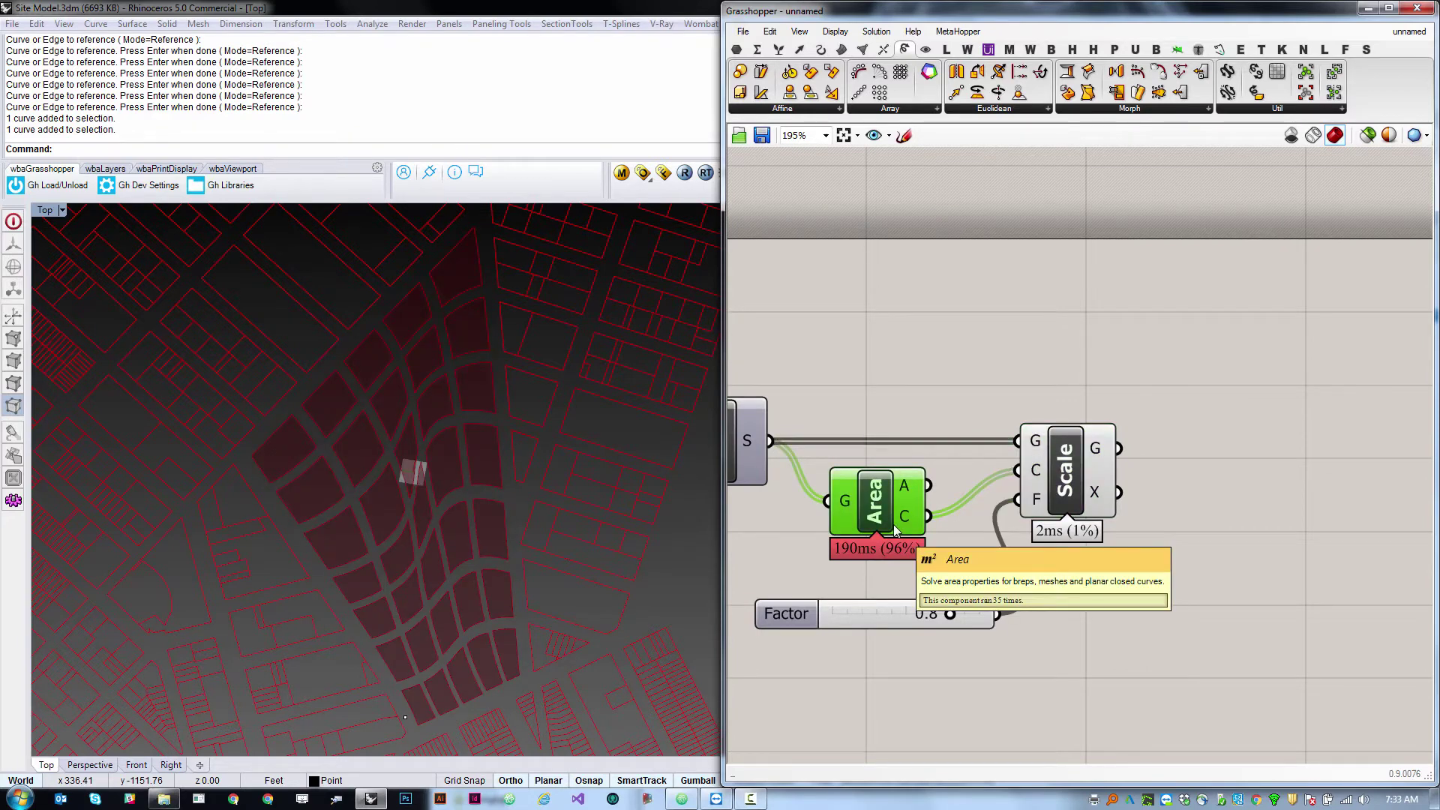
alt+drag(890, 501, 1184, 463)
scroll(1088, 480, down, 2)
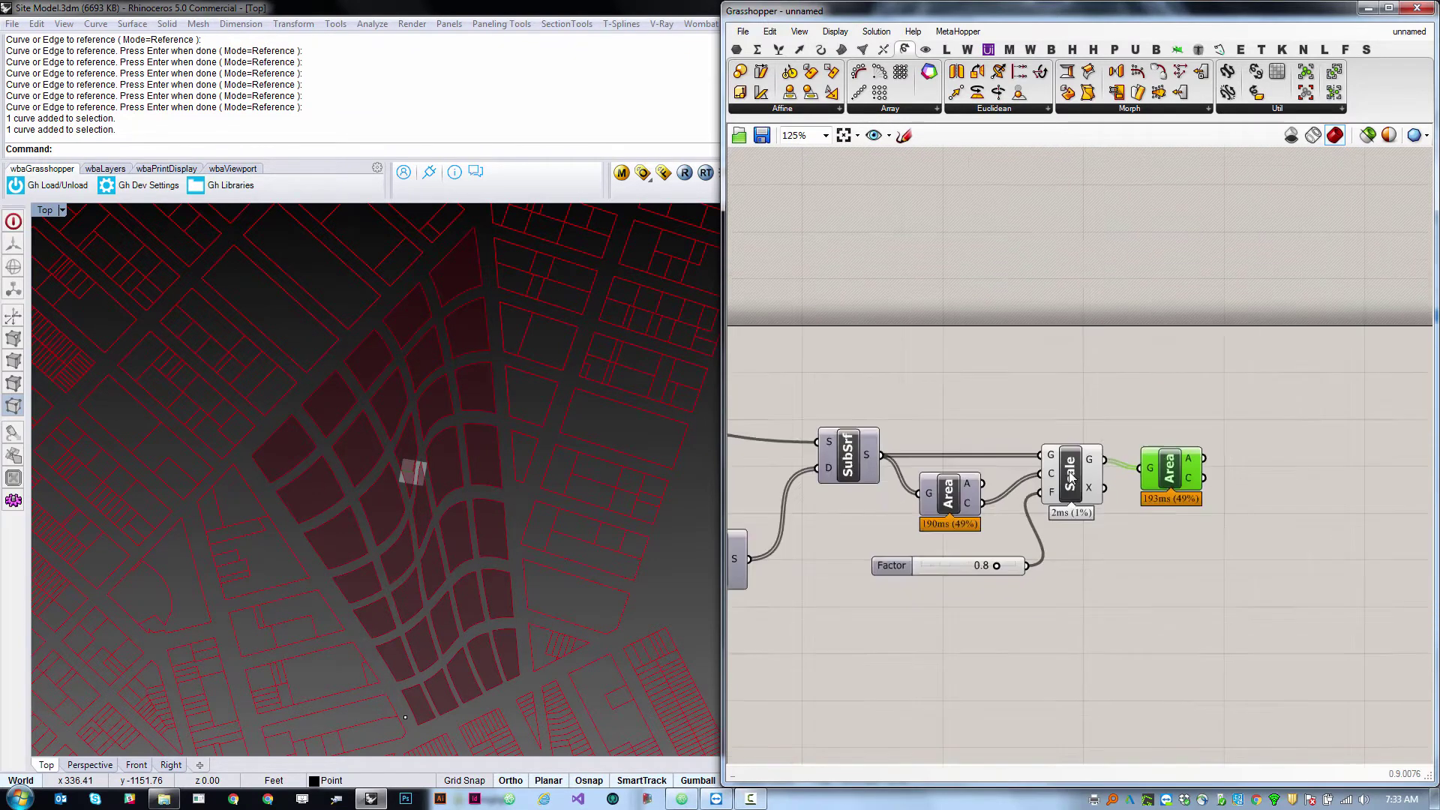
scroll(1322, 442, up, 3)
drag(1048, 471, 1089, 488)
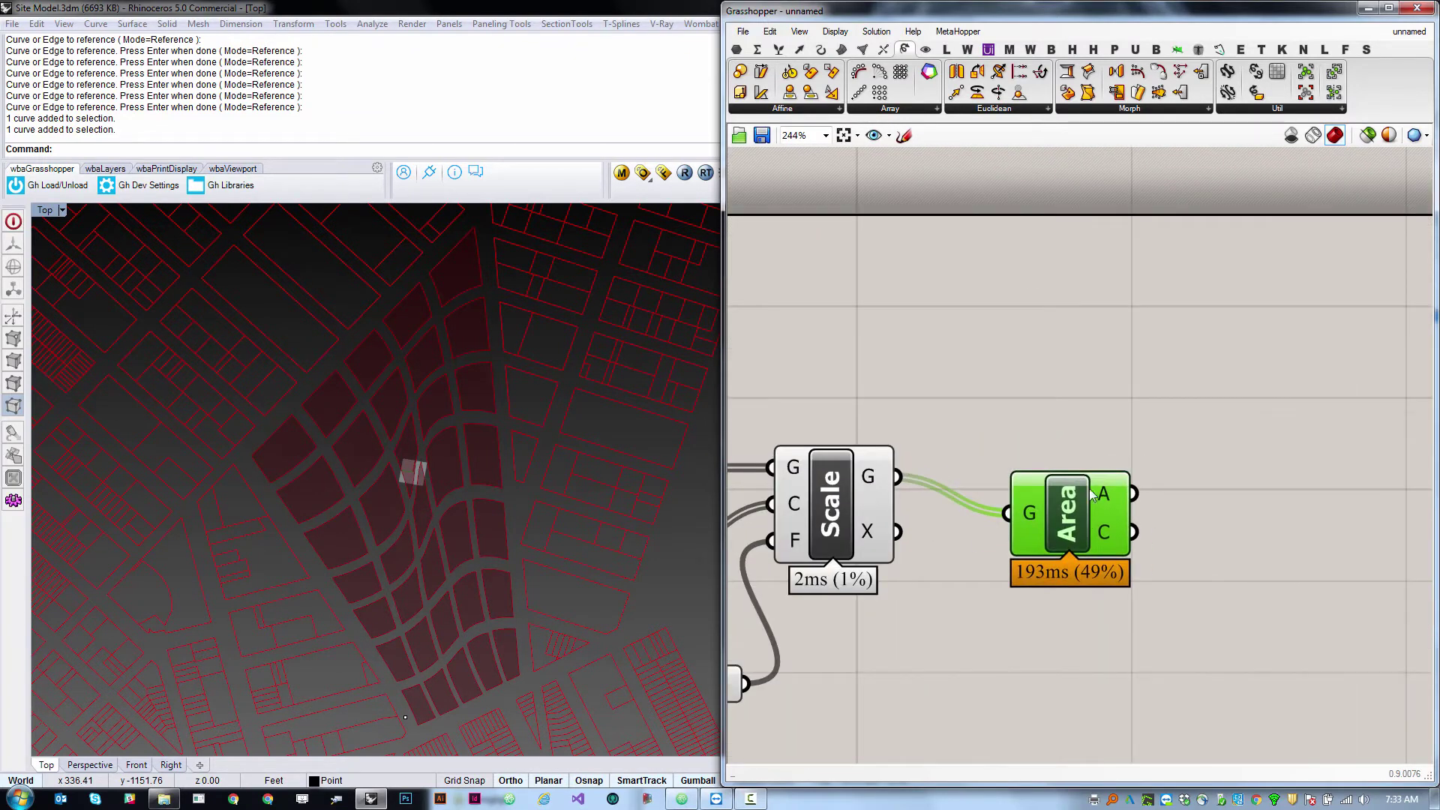
Add an enlarged Panel beside the second Area component and connect its area output to list the parcel areas.
click(736, 49)
drag(1055, 92, 1234, 488)
drag(1131, 494, 1330, 761)
scroll(1002, 469, down, 3)
scroll(1001, 471, up, 2)
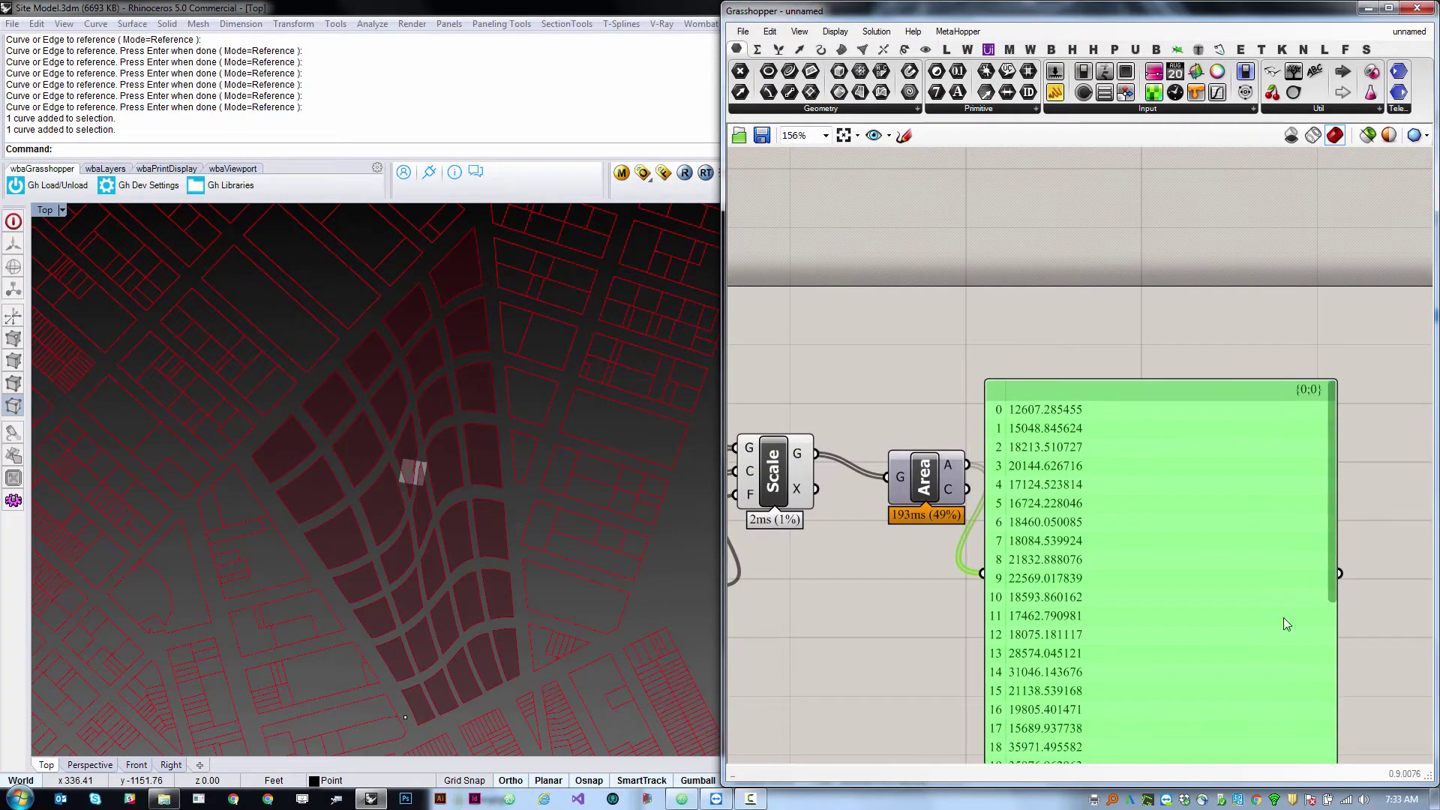
drag(1194, 575, 1271, 460)
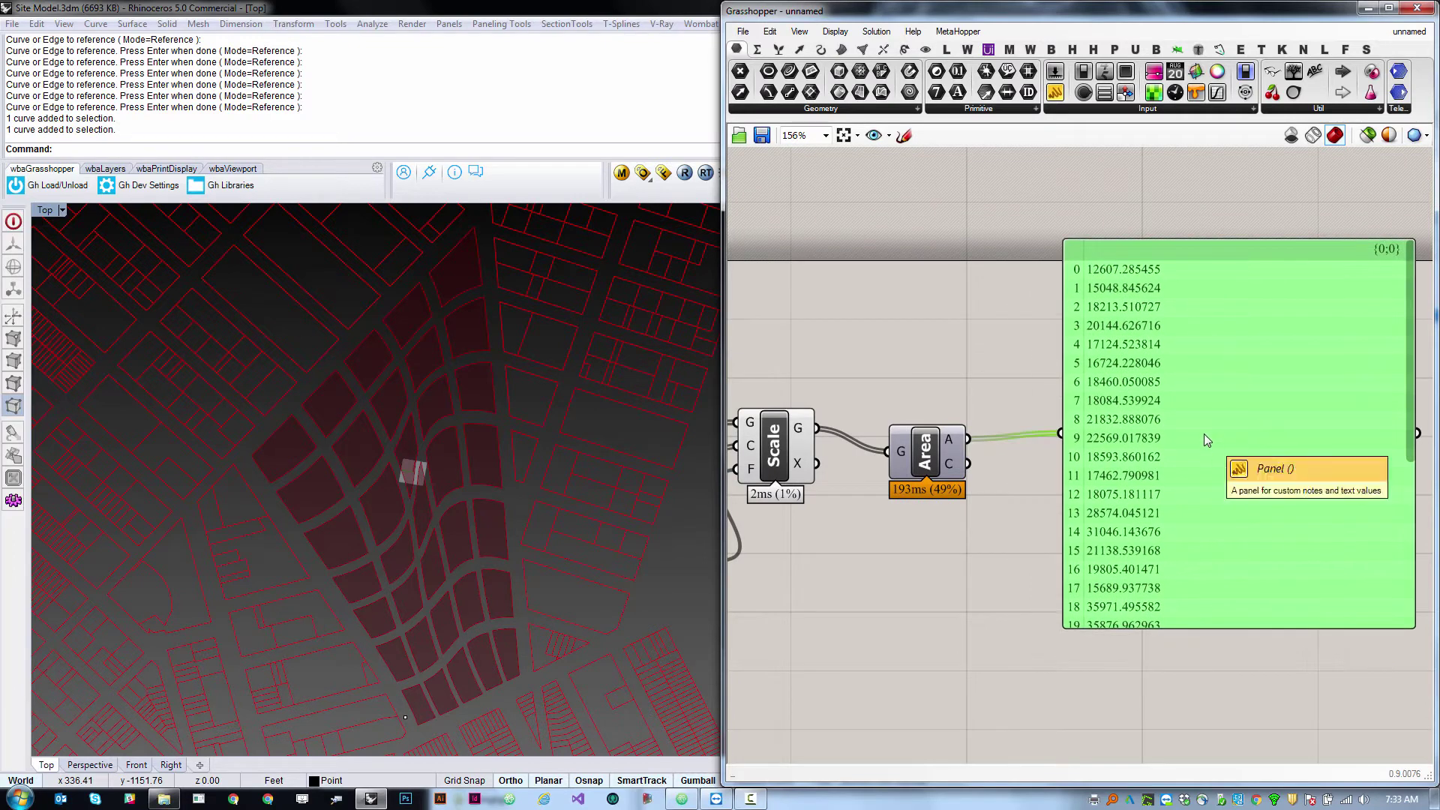
Delete the parcel area Panel, add a Larger Than component, and connect the second Area component's area output to its A input.
drag(1412, 416, 1343, 158)
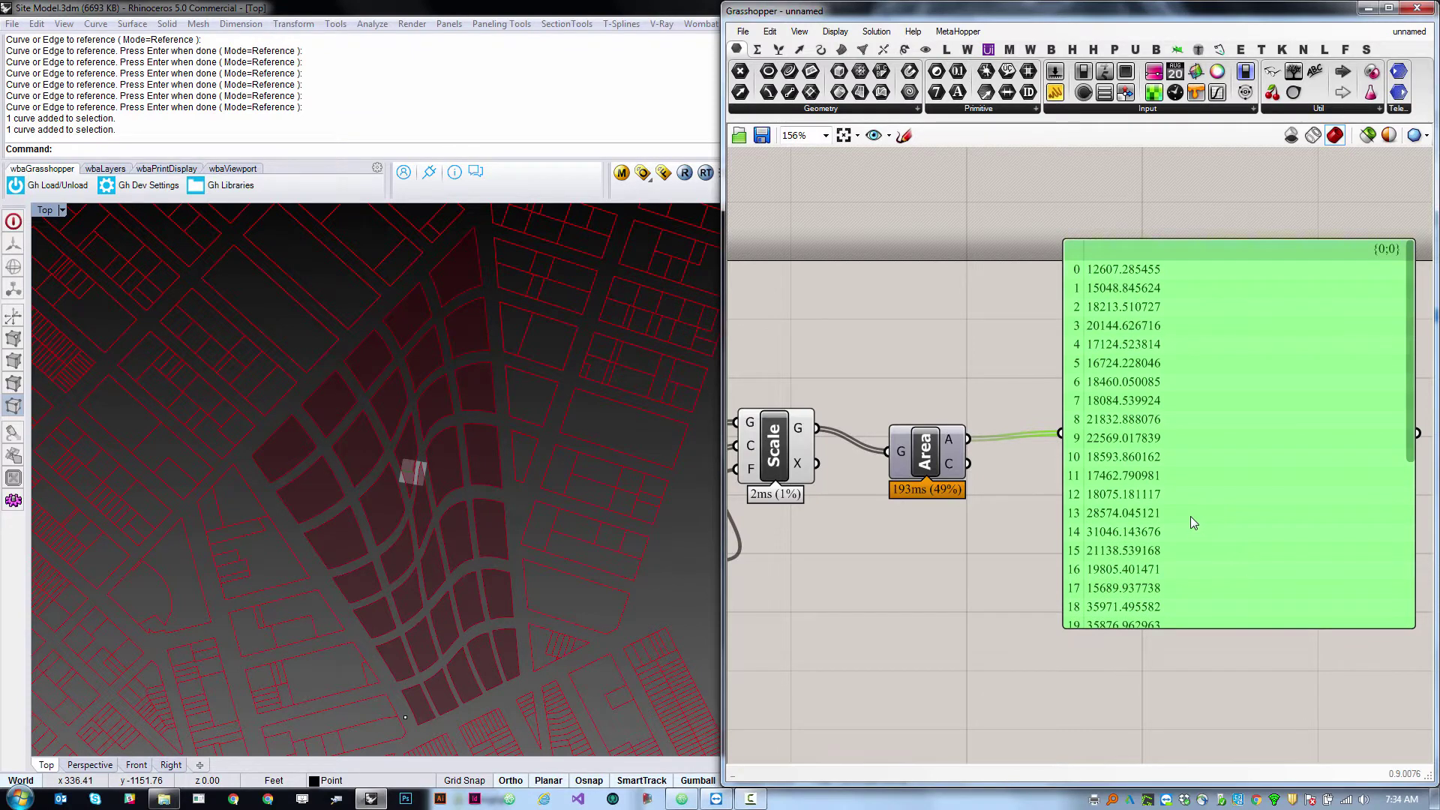
key(Delete)
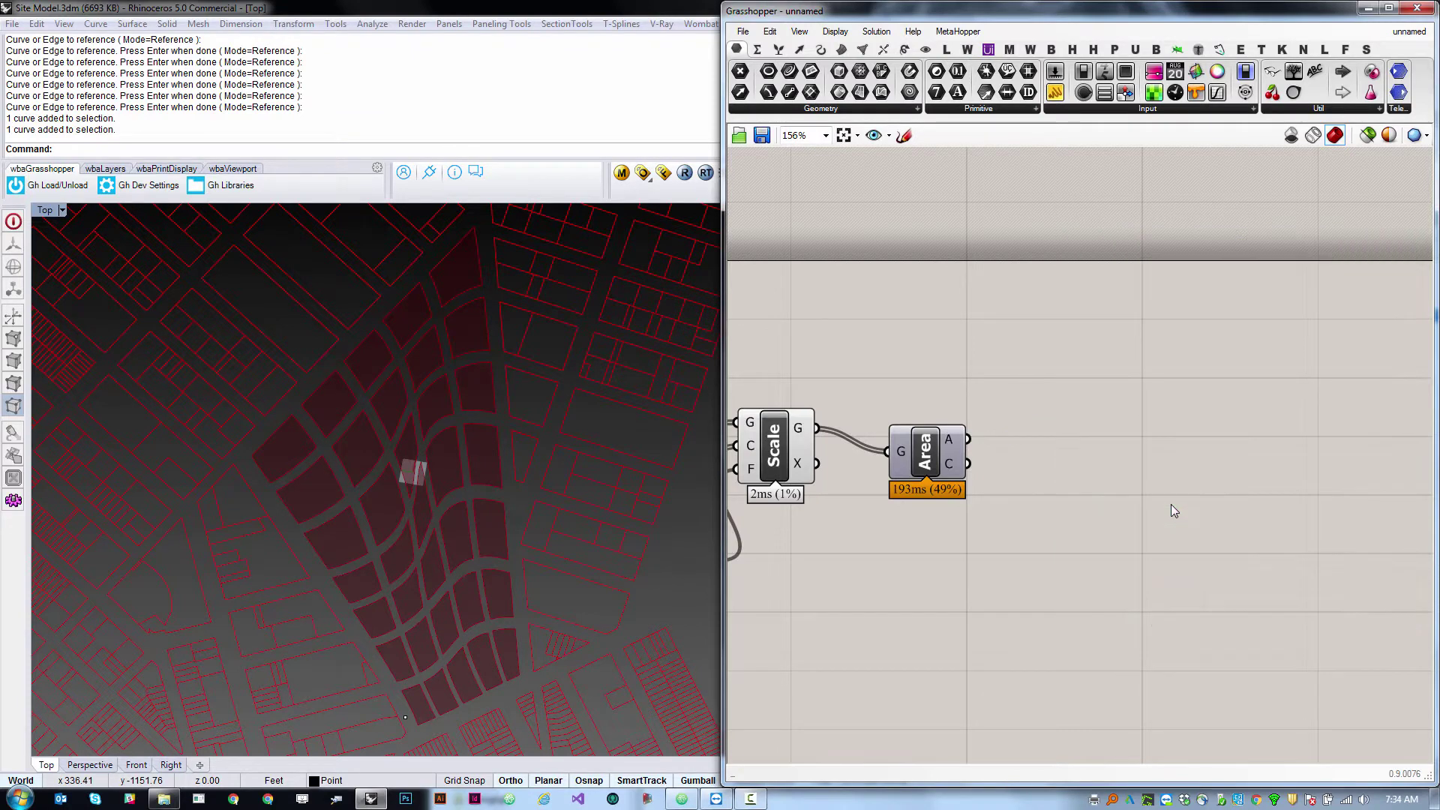
click(757, 49)
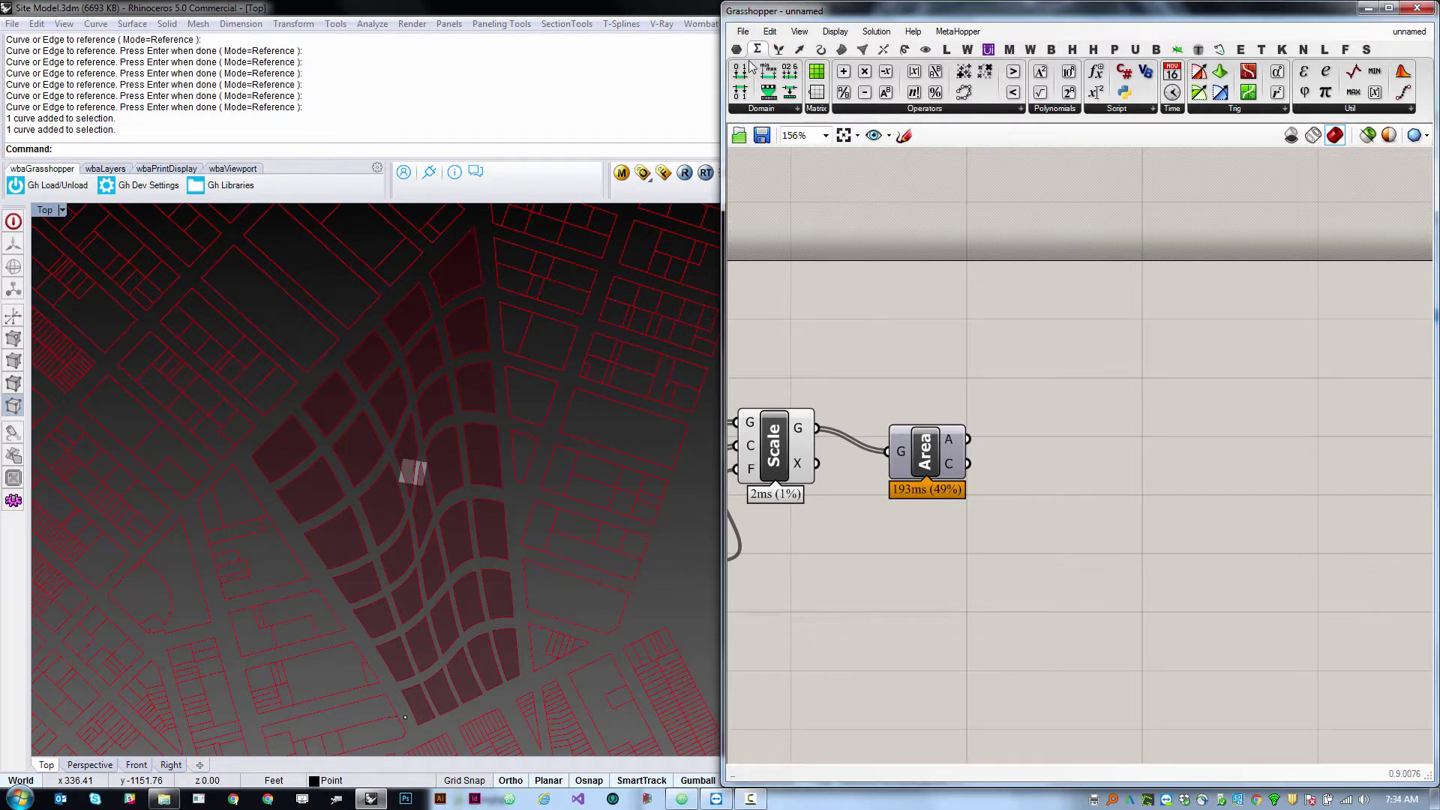
click(961, 109)
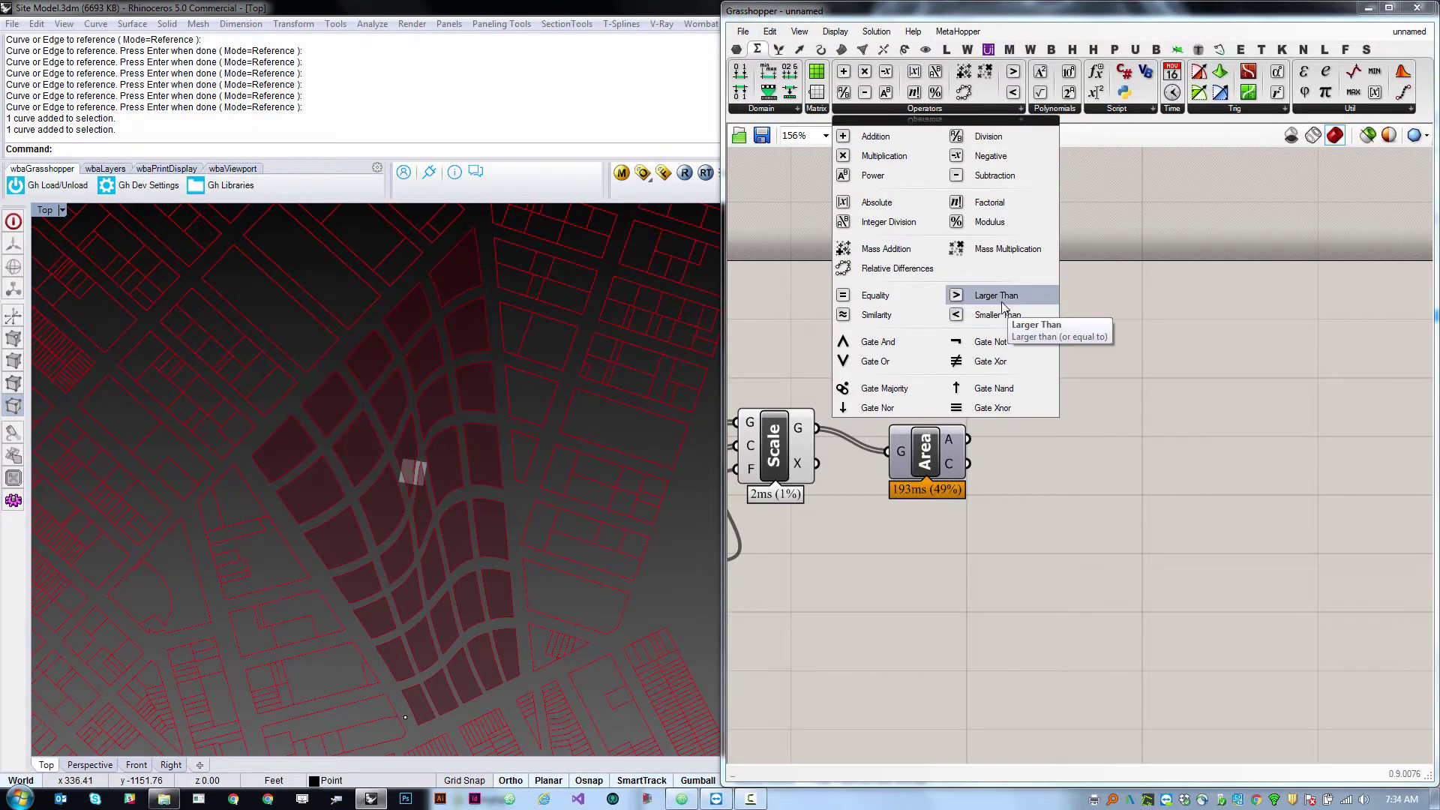
drag(1002, 297, 1110, 501)
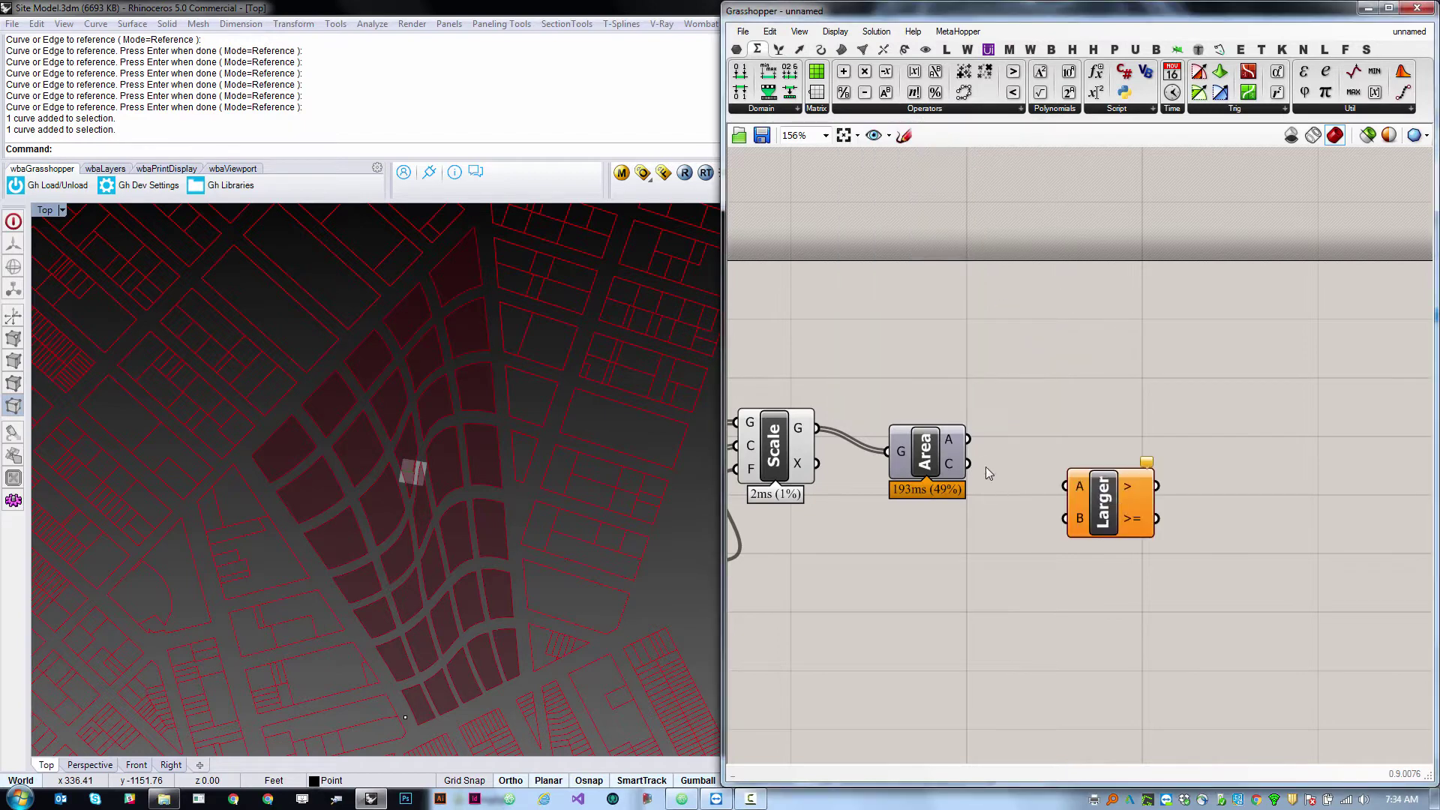
drag(957, 441, 1065, 486)
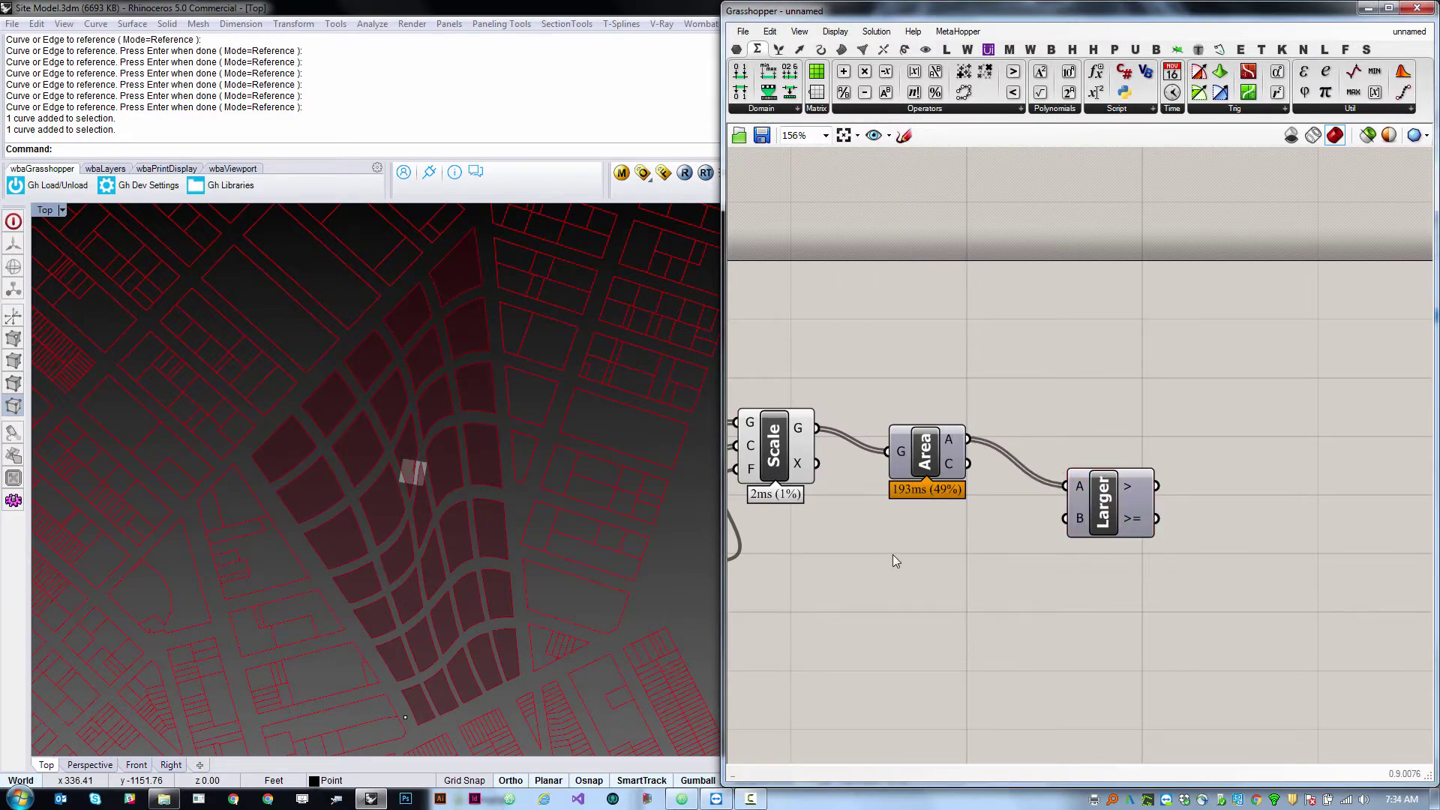
Create a number slider set to 30000 below the second Area component and connect it to Larger Than's B input.
double_click(892, 555)
text(30000)
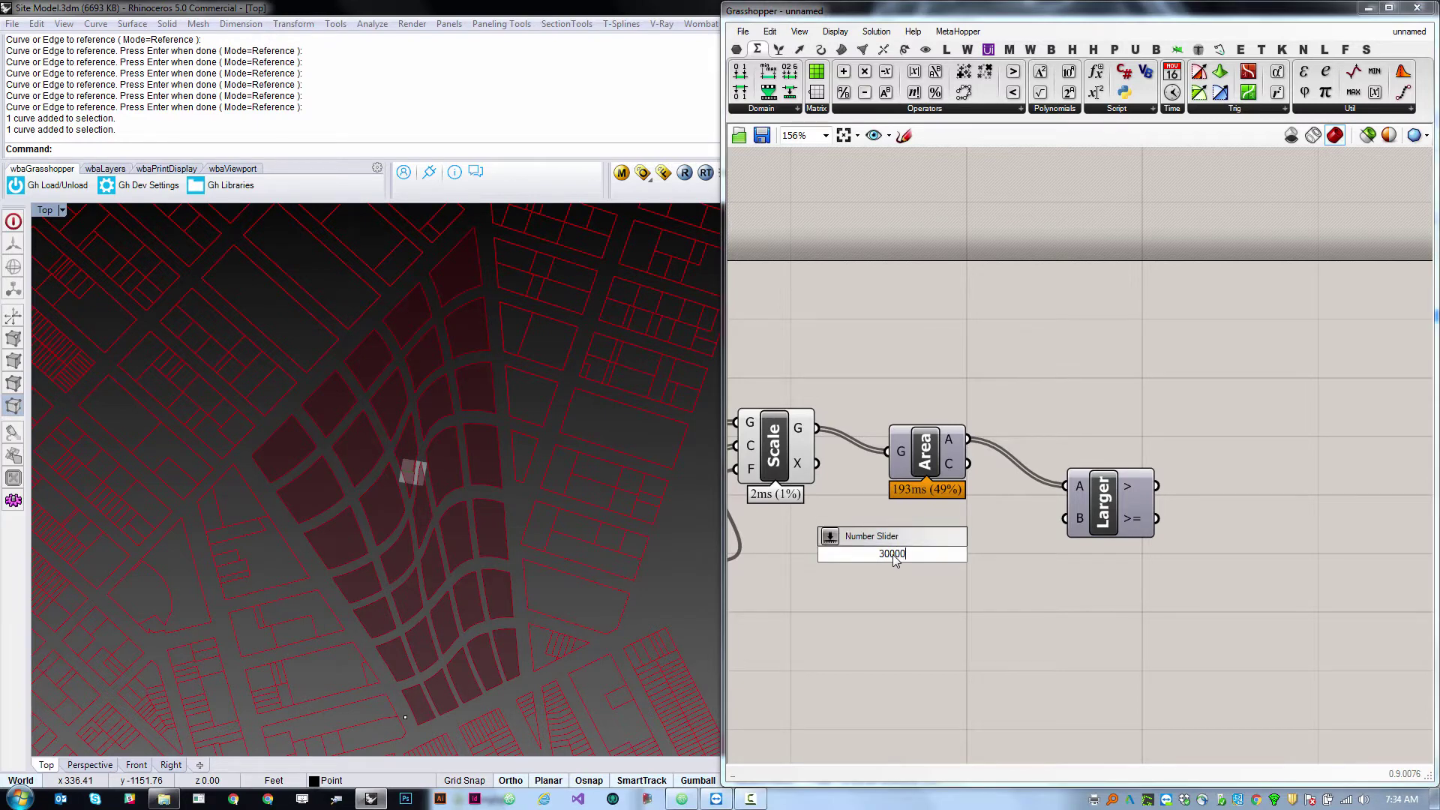
key(Return)
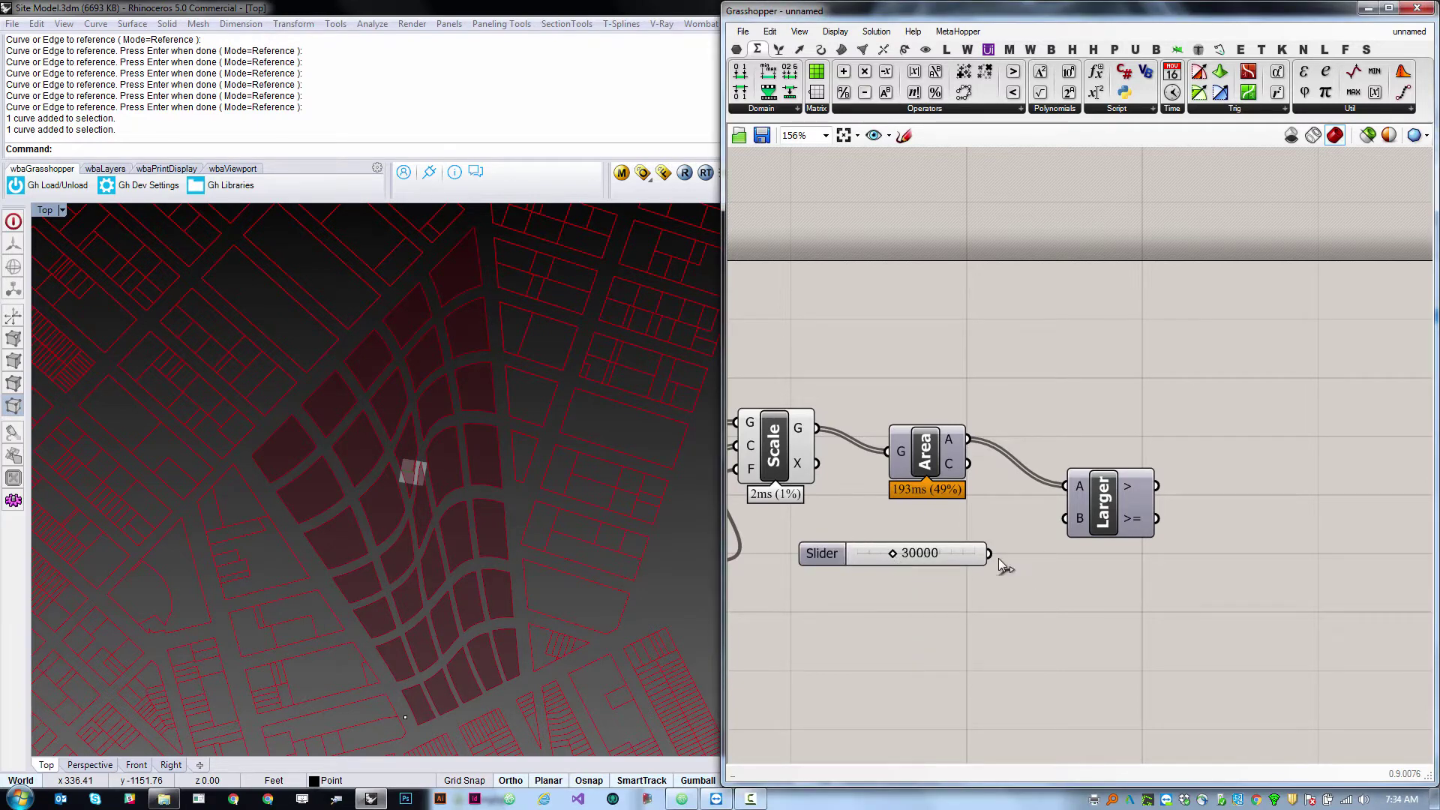
drag(990, 555, 1066, 518)
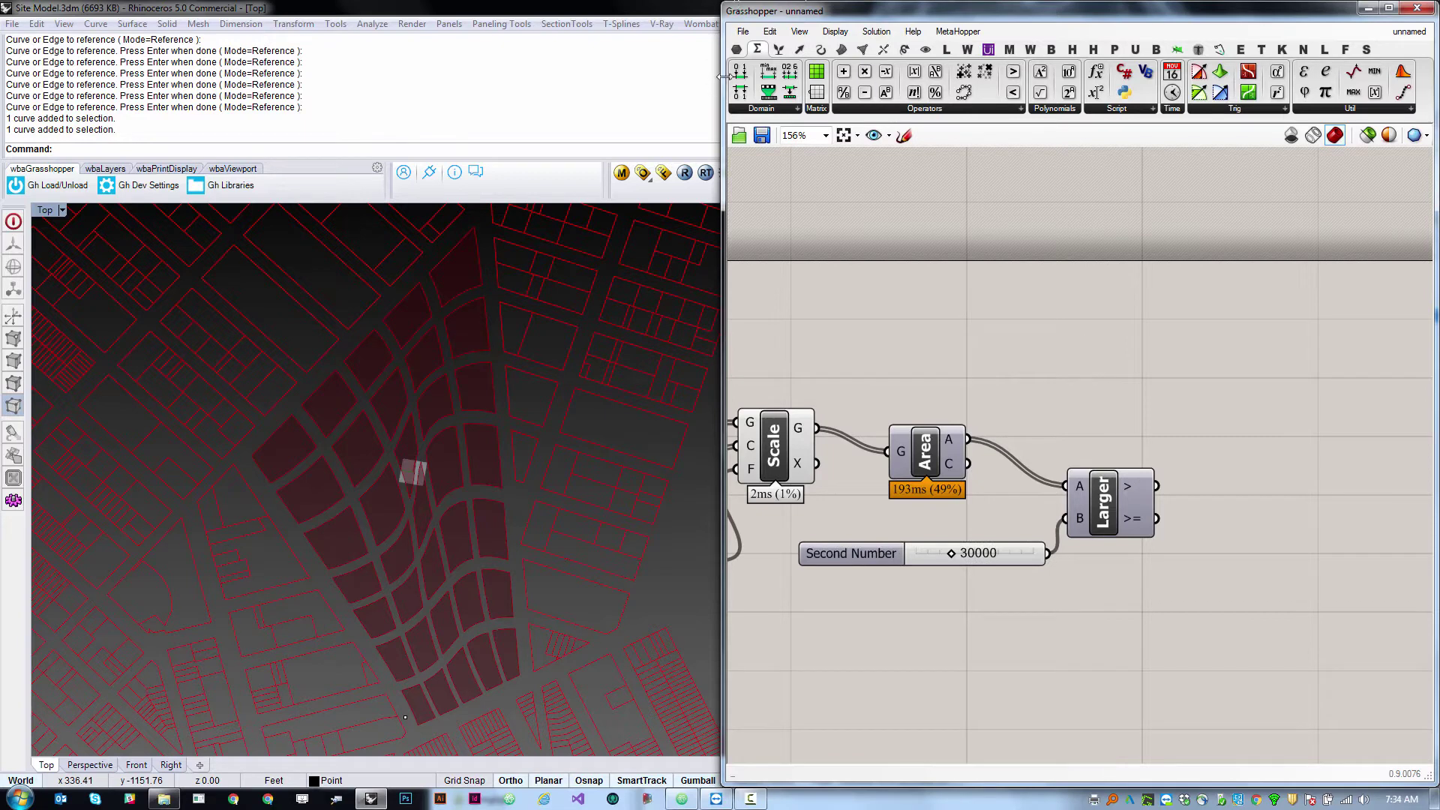
Add an enlarged Panel well clear of Larger Than and connect the > output to review the true/false list.
click(737, 49)
drag(1055, 92, 1267, 418)
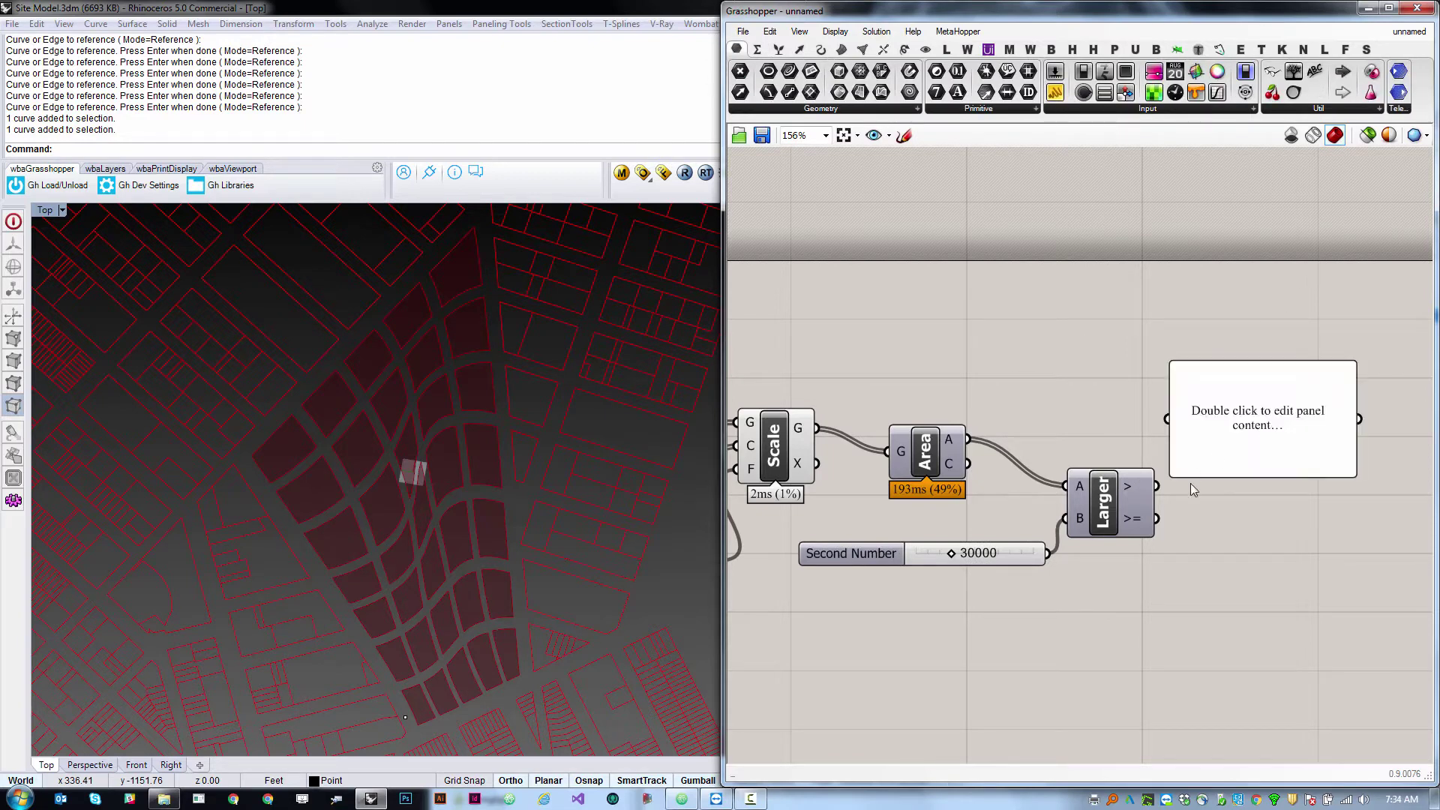
drag(1156, 485, 1168, 418)
drag(1342, 477, 1340, 684)
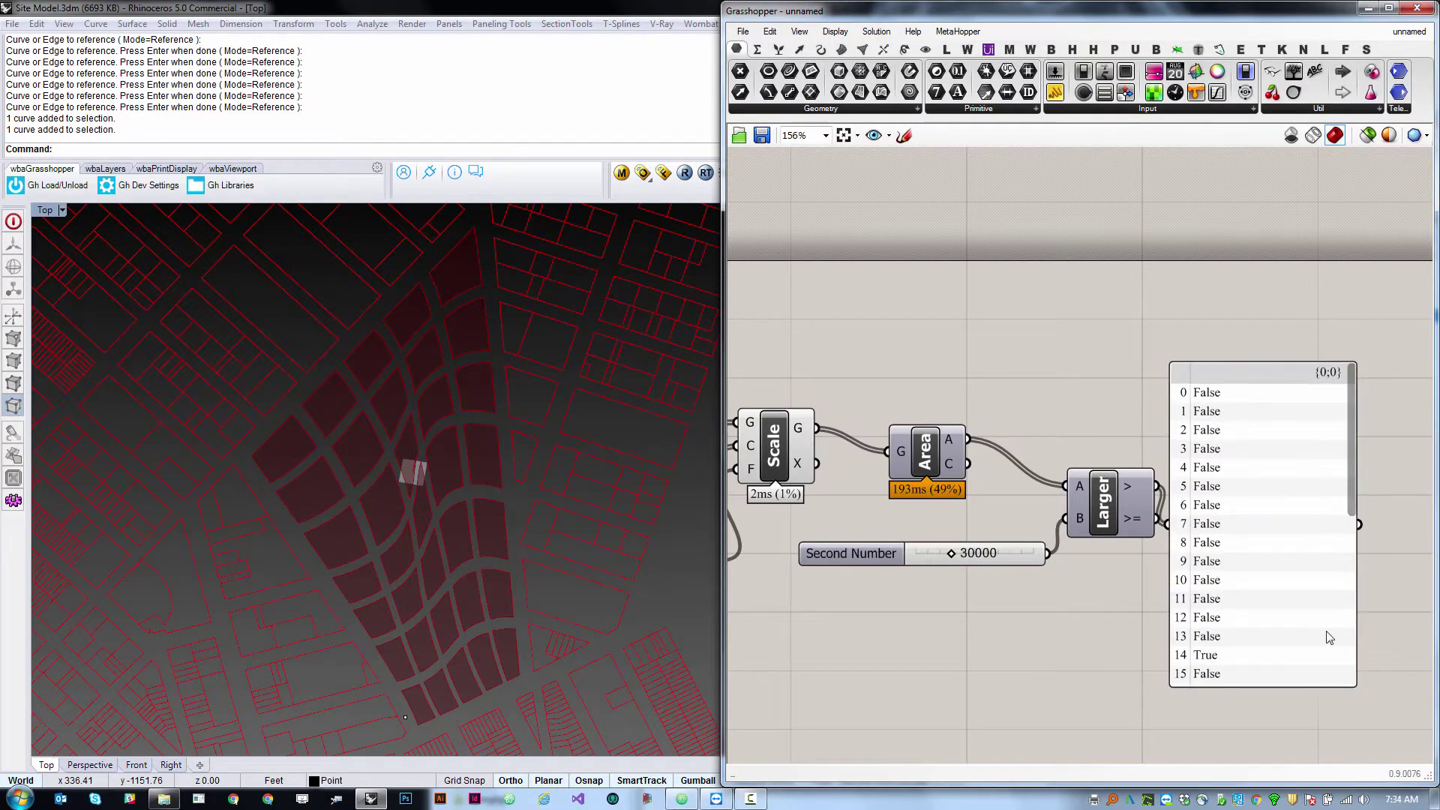
drag(1353, 493, 1353, 516)
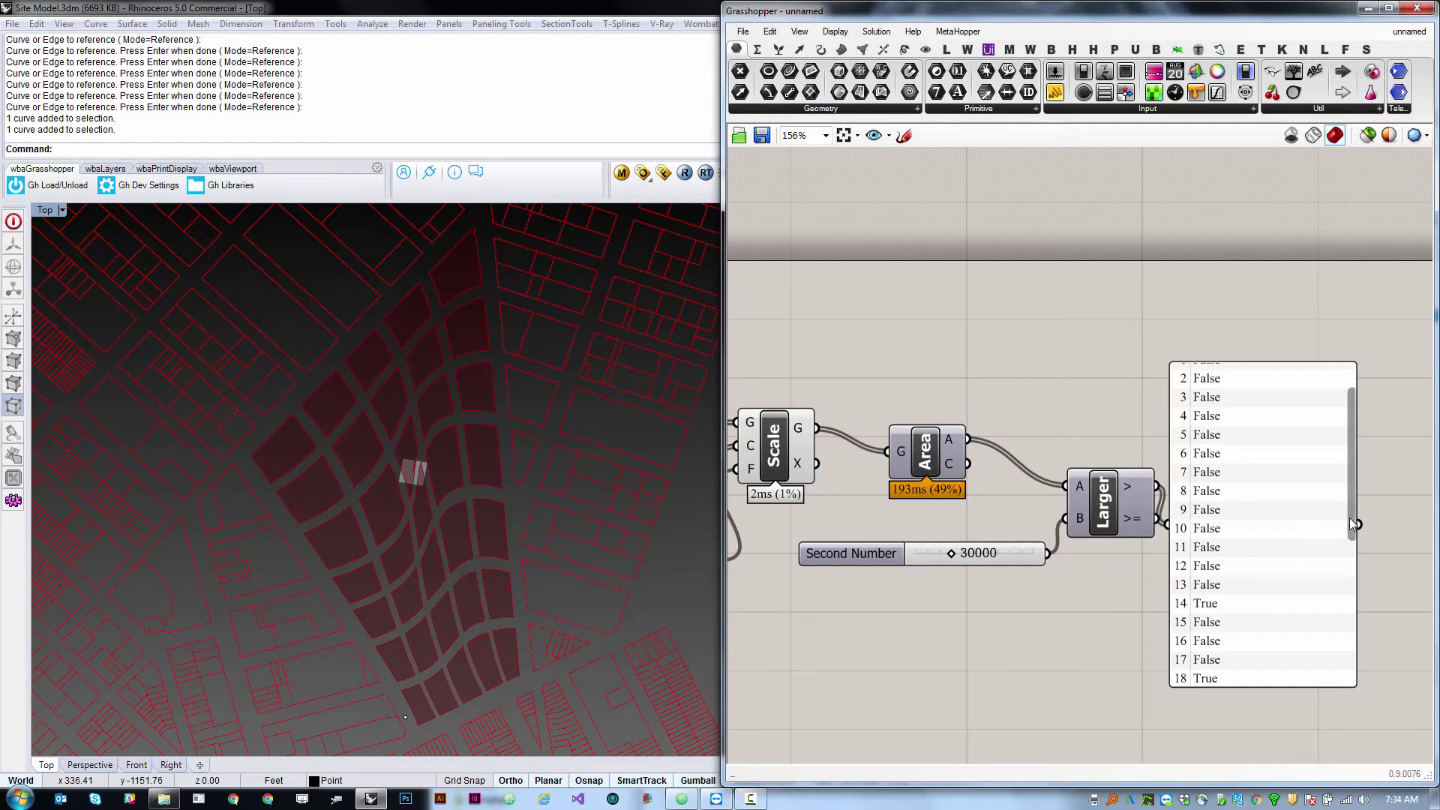
drag(1349, 518, 1322, 709)
drag(1291, 618, 1343, 660)
scroll(1006, 556, down, 3)
scroll(1182, 561, up, 1)
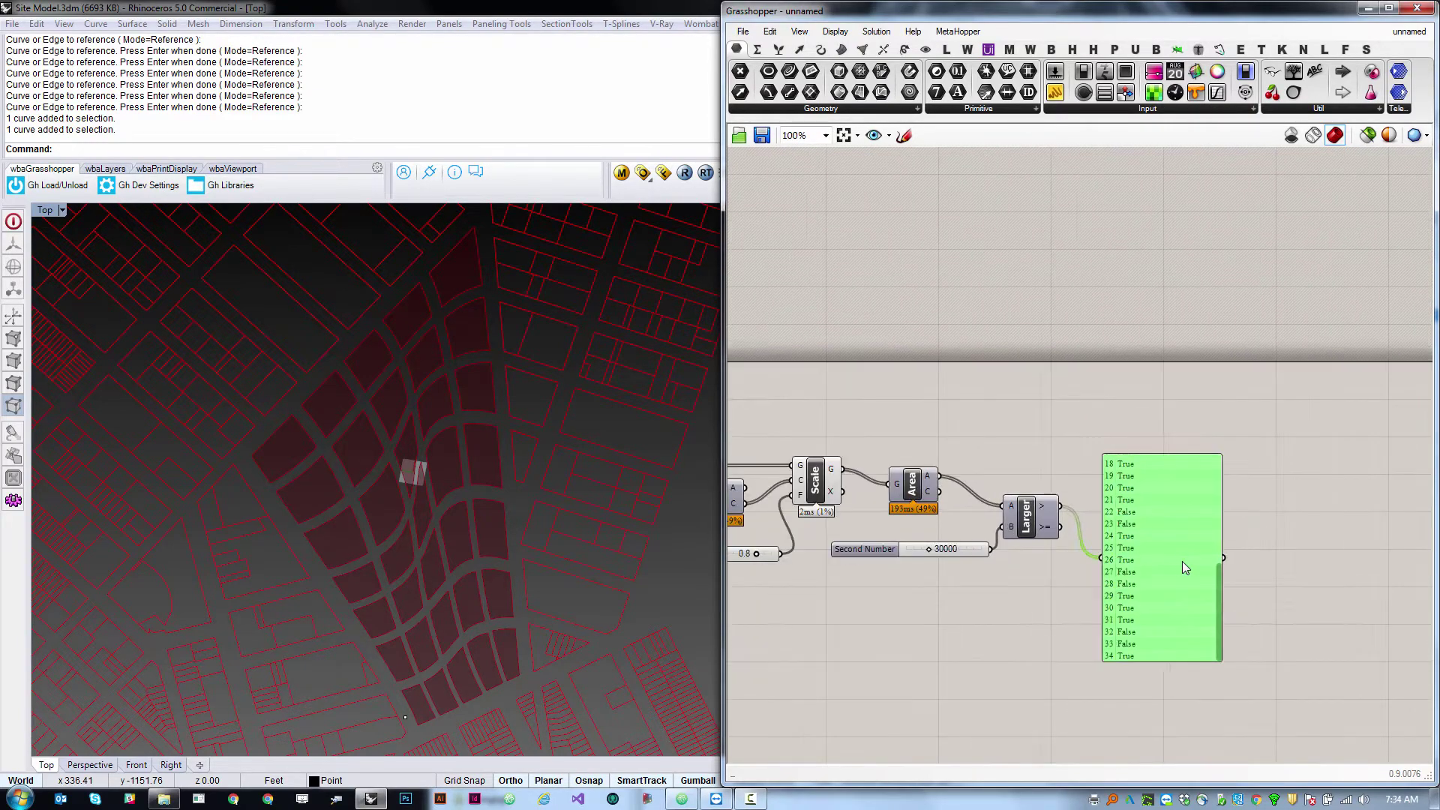
drag(1182, 561, 1292, 523)
scroll(999, 512, up, 1)
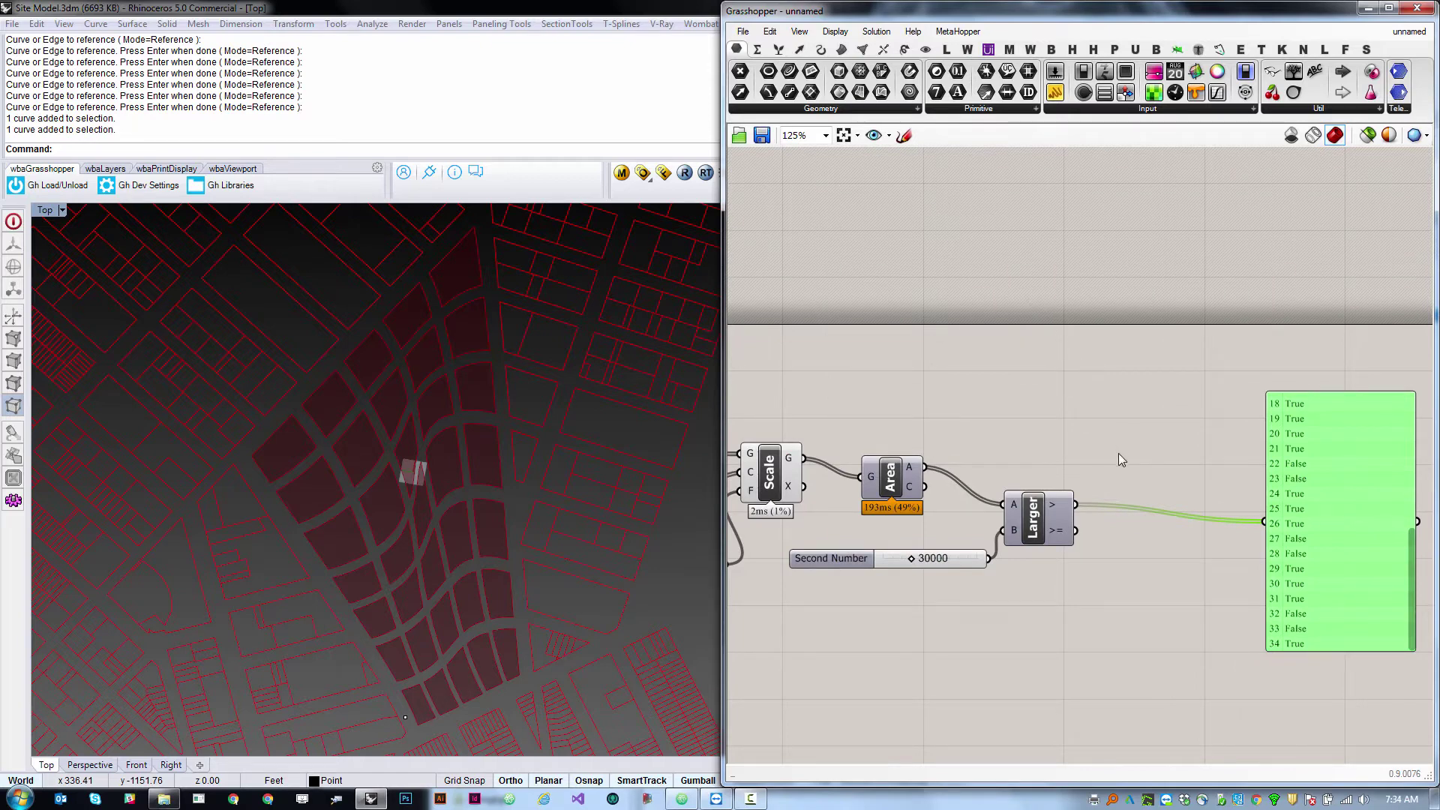
Add a Dispatch component and place it between Larger Than and the true/false Panel.
double_click(1093, 417)
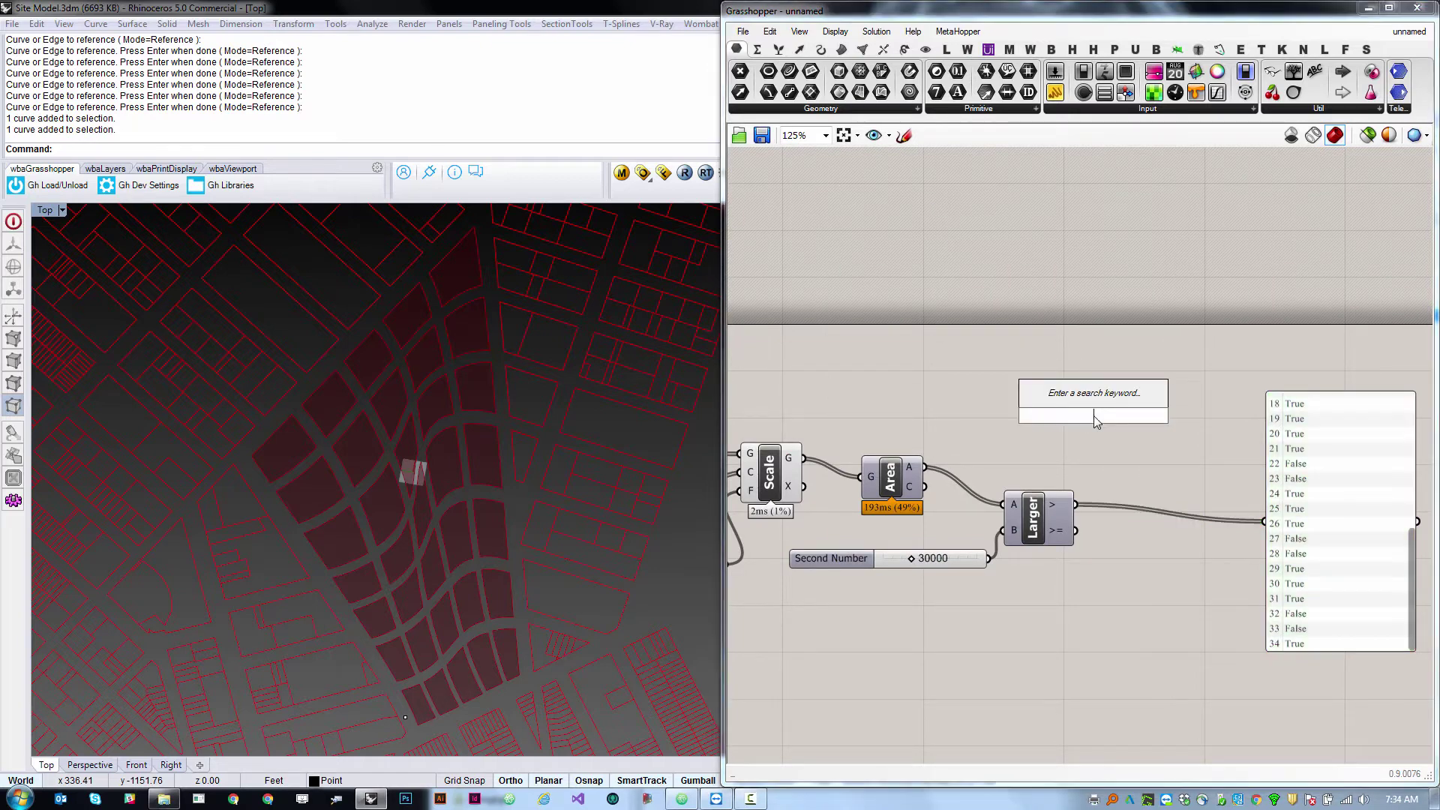
text(dispatch)
key(Return)
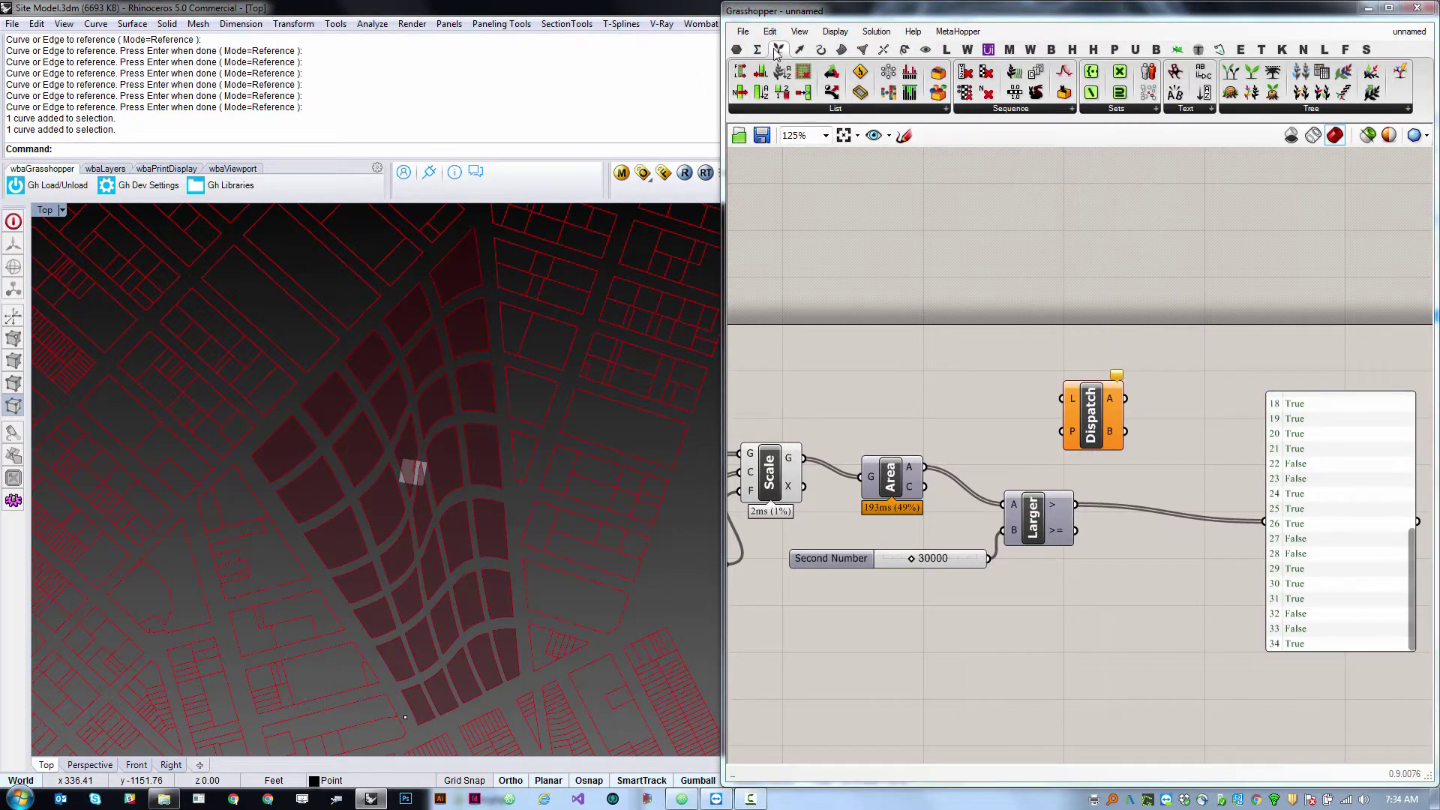
click(855, 108)
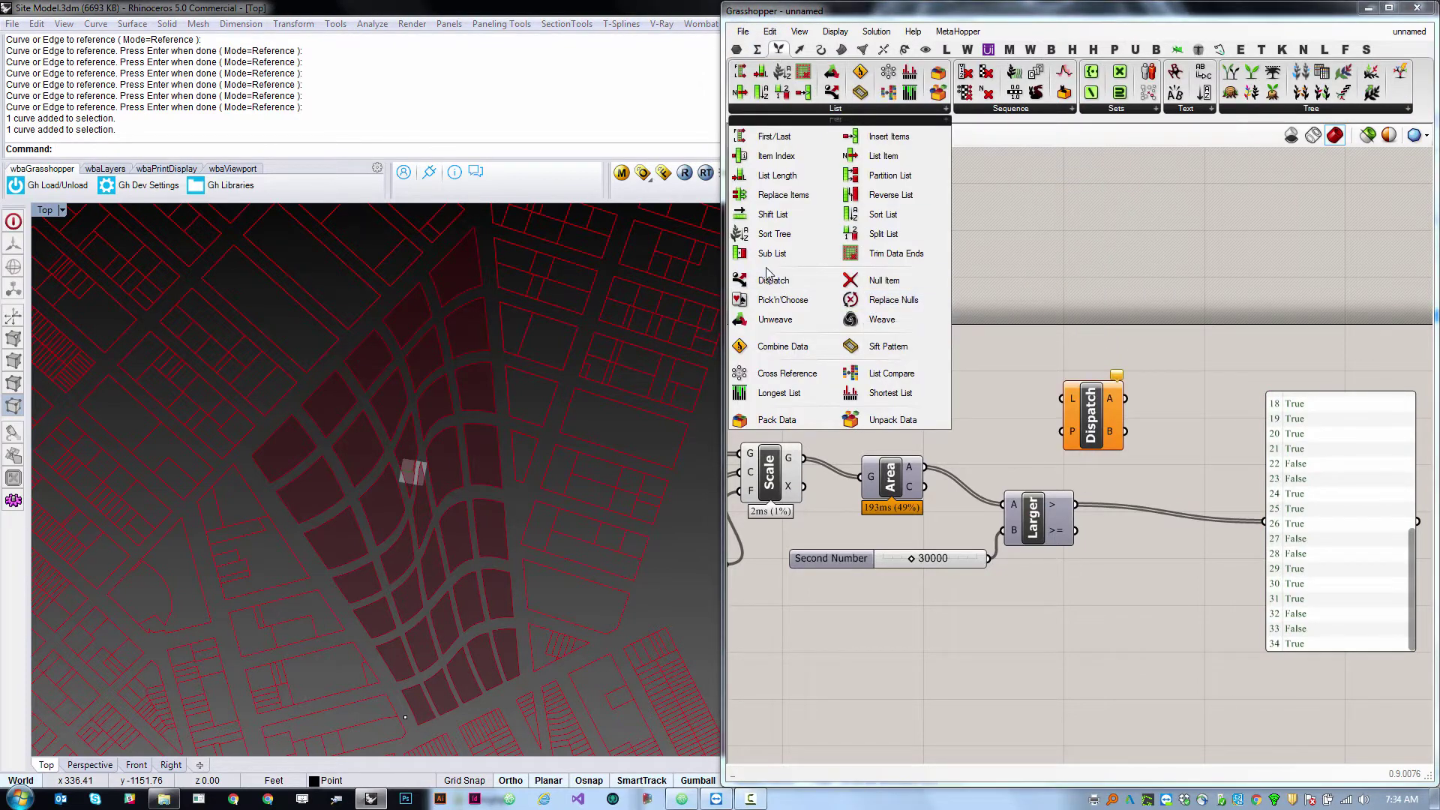
drag(1092, 437, 1155, 469)
click(1110, 518)
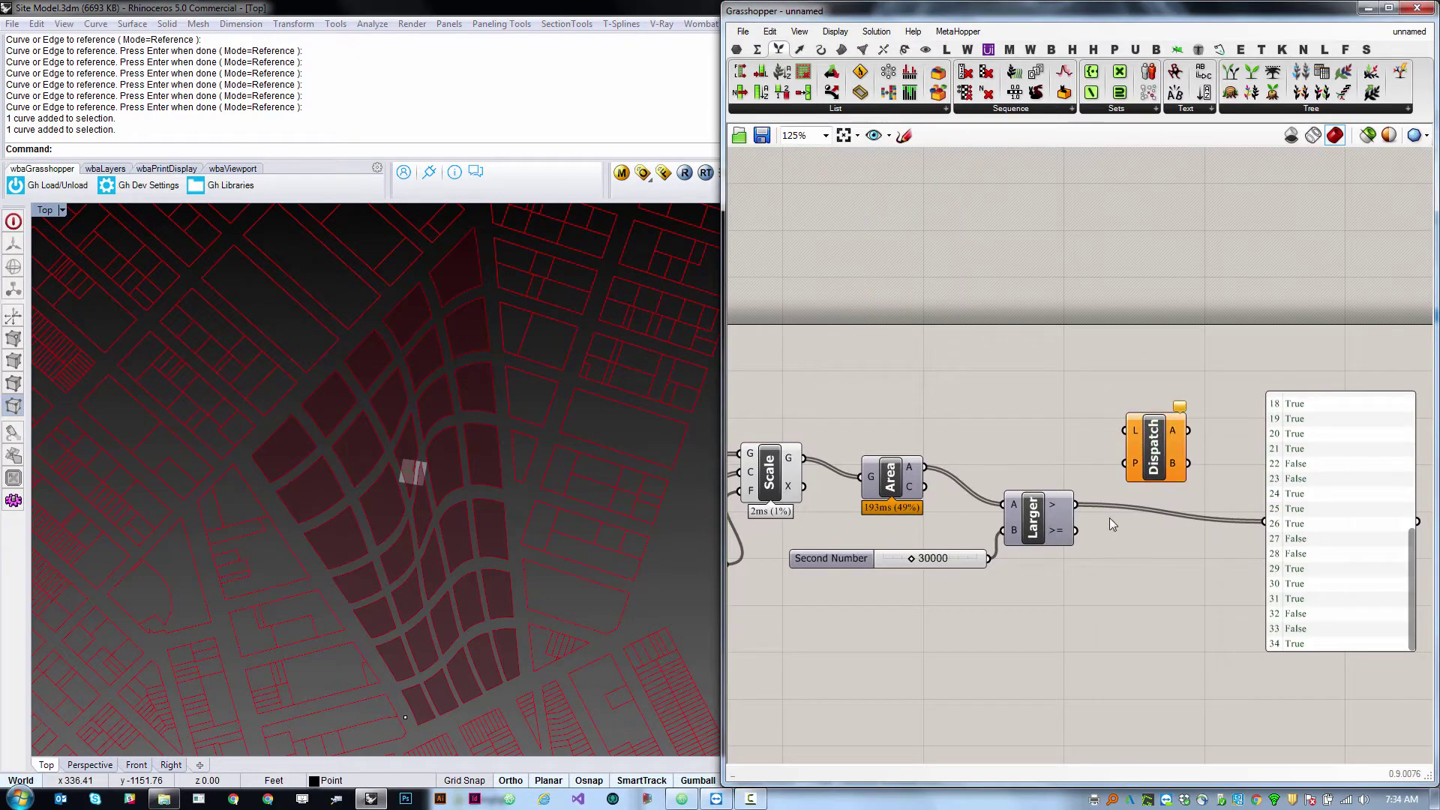
Connect Scale's geometry output to Dispatch's L input and Larger Than's > output to Dispatch's P input.
right_drag(803, 429, 844, 439)
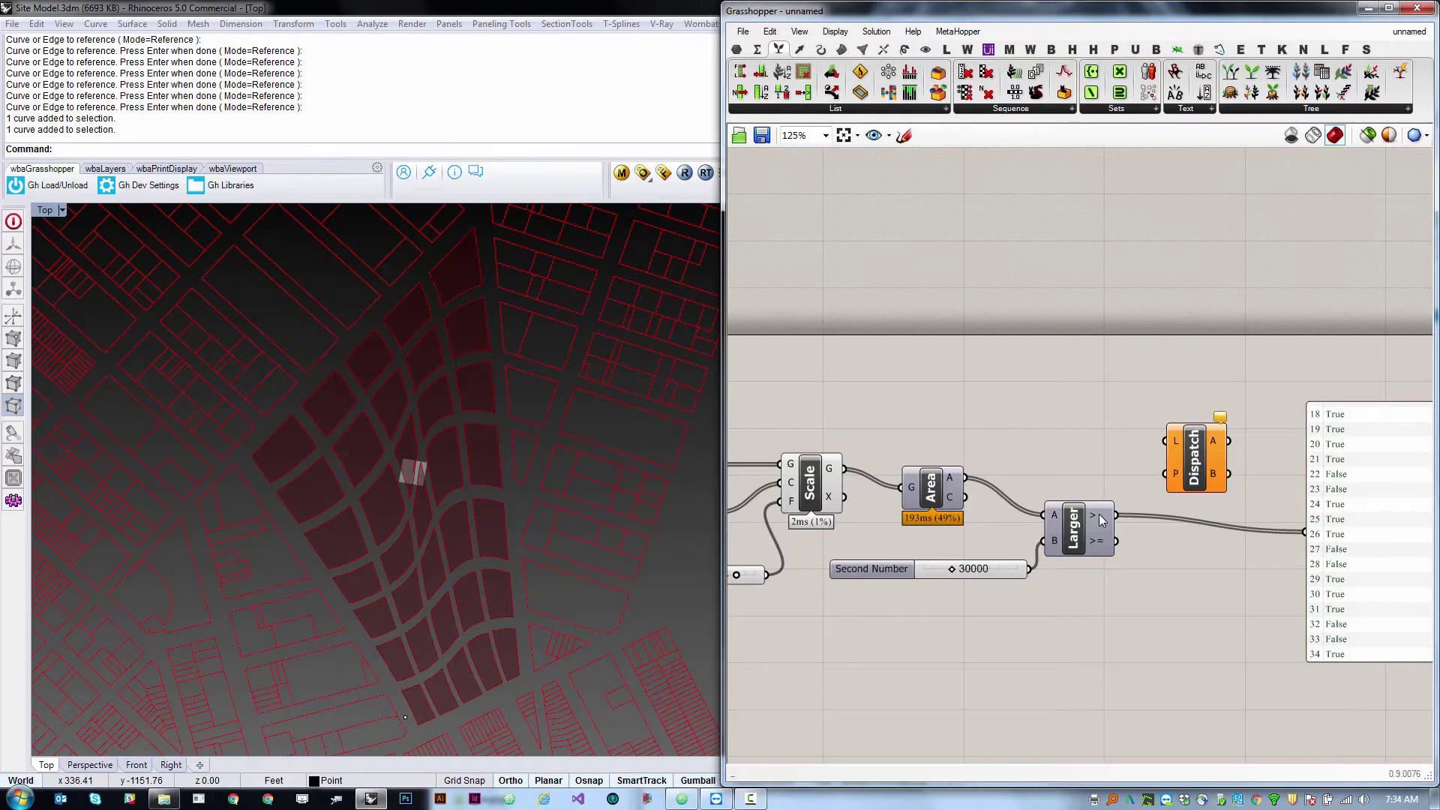
scroll(1153, 453, down, 1)
right_drag(845, 455, 907, 454)
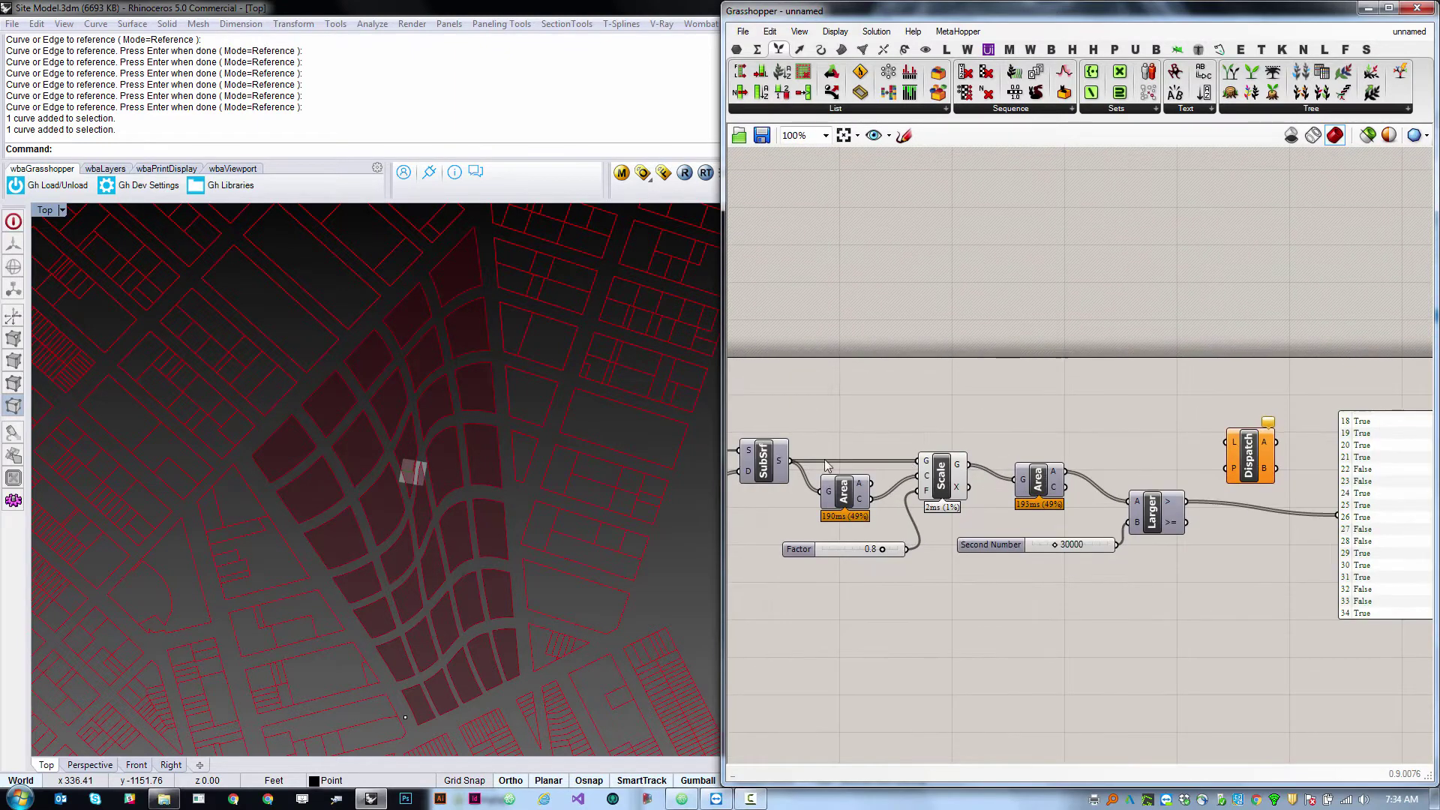
click(938, 471)
click(1012, 438)
drag(969, 465, 1227, 442)
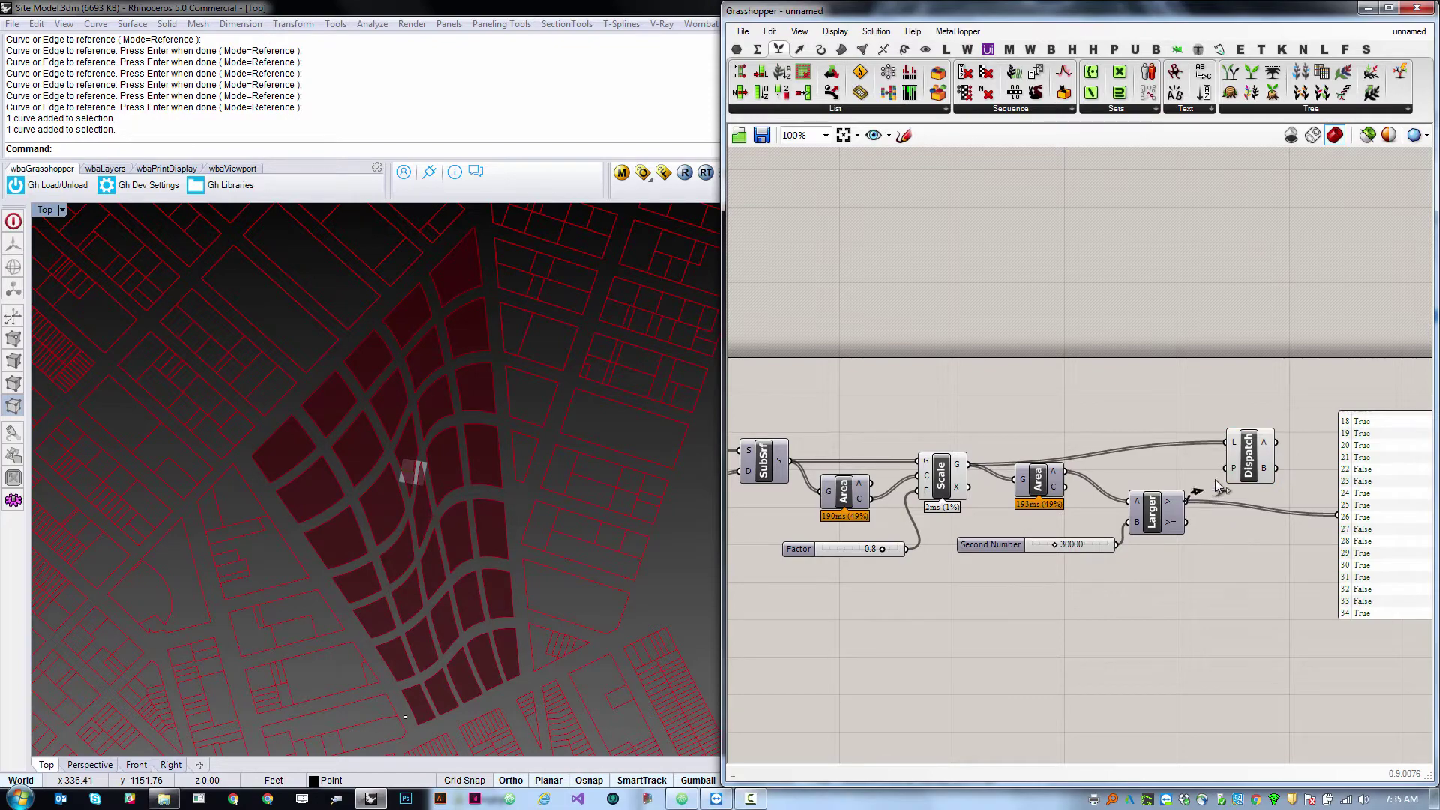
drag(1185, 501, 1227, 468)
right_drag(1260, 468, 1198, 492)
click(1199, 491)
Turn off the viewport preview of the Scale component.
click(883, 479)
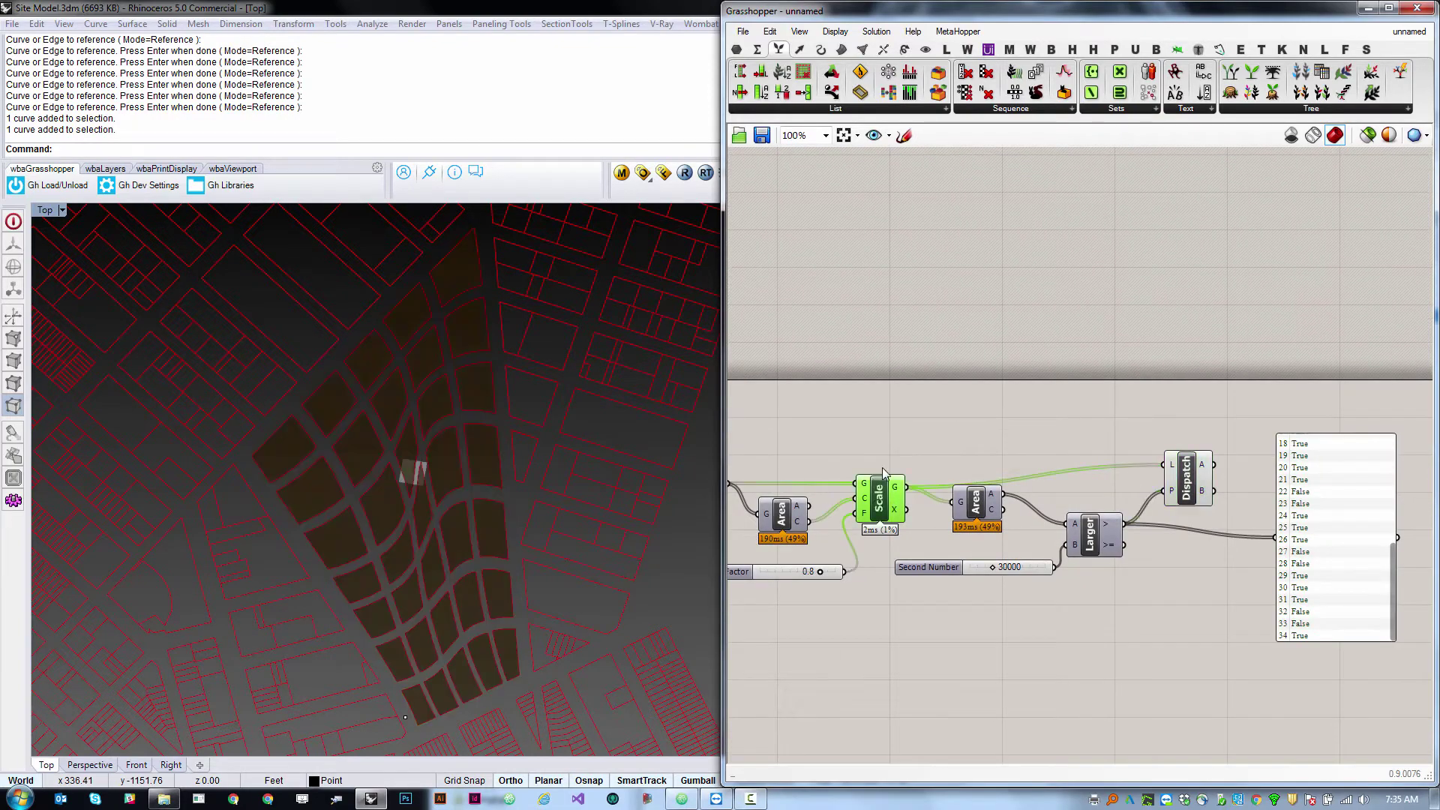
middle_click(911, 436)
click(945, 469)
click(1071, 407)
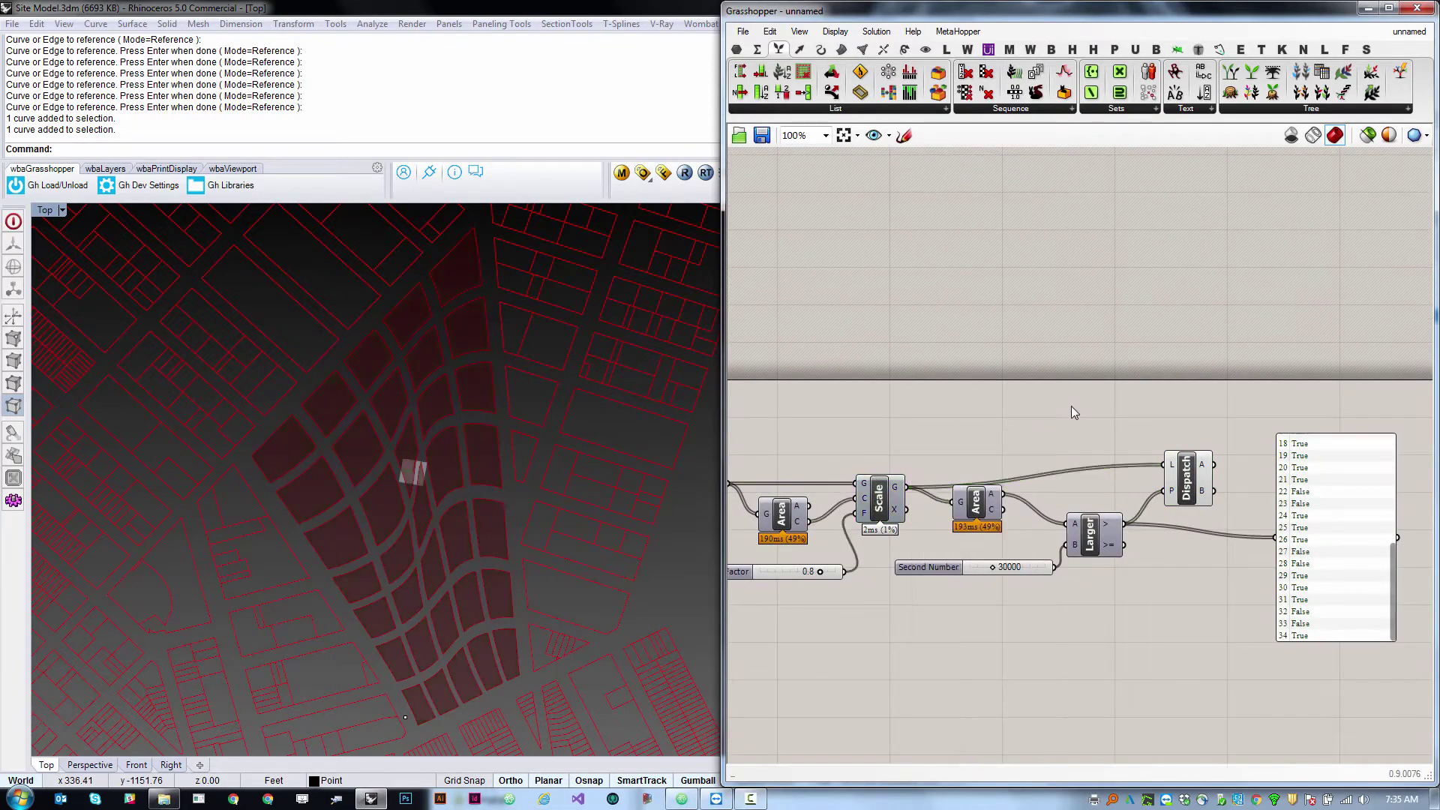
Add a Panel above Dispatch and review the surfaces from its A output and its B output in it.
right_drag(1323, 475, 1203, 454)
scroll(1202, 455, up, 1)
scroll(1204, 461, up, 1)
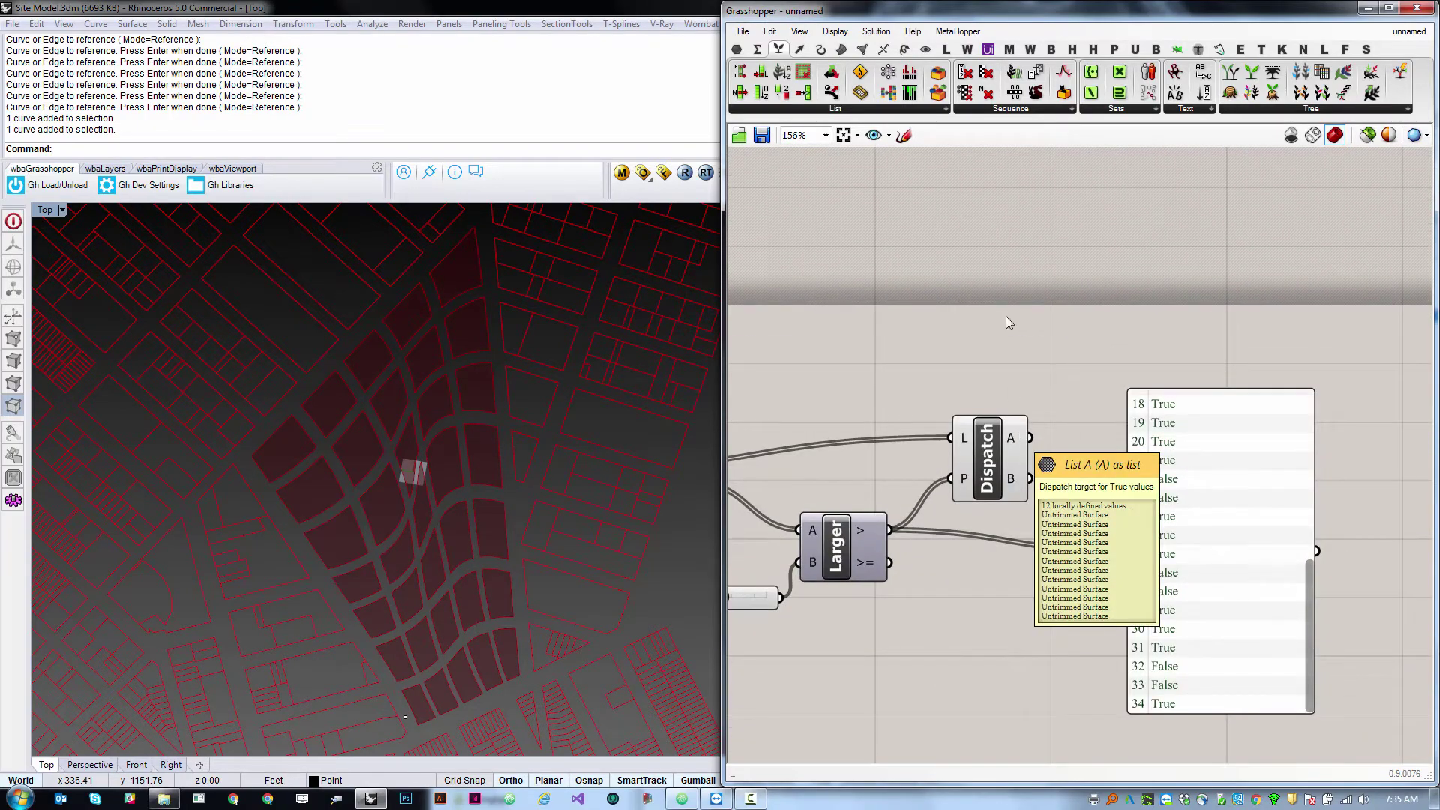
click(737, 49)
drag(1055, 90, 1093, 288)
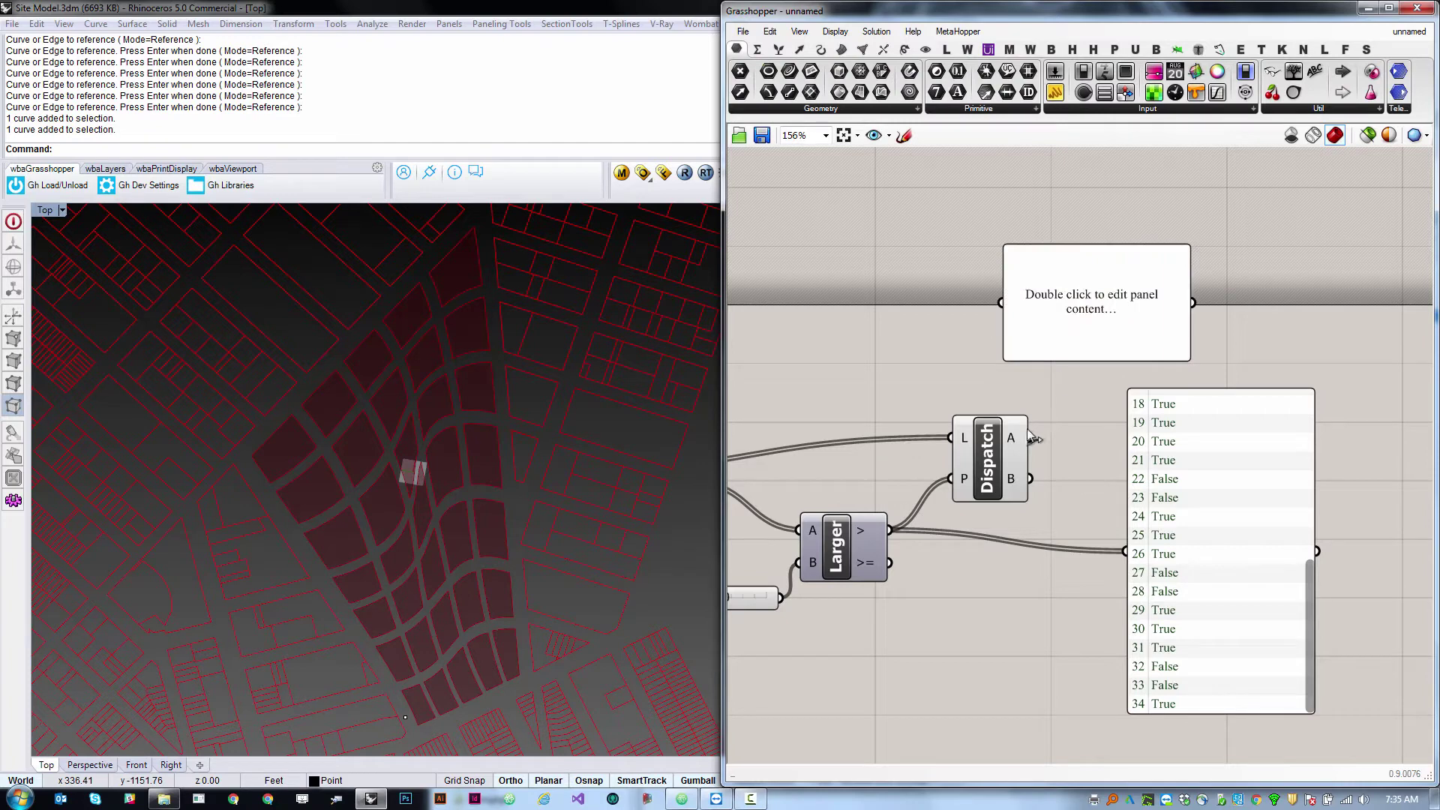
drag(1032, 438, 1000, 302)
drag(1181, 281, 1237, 199)
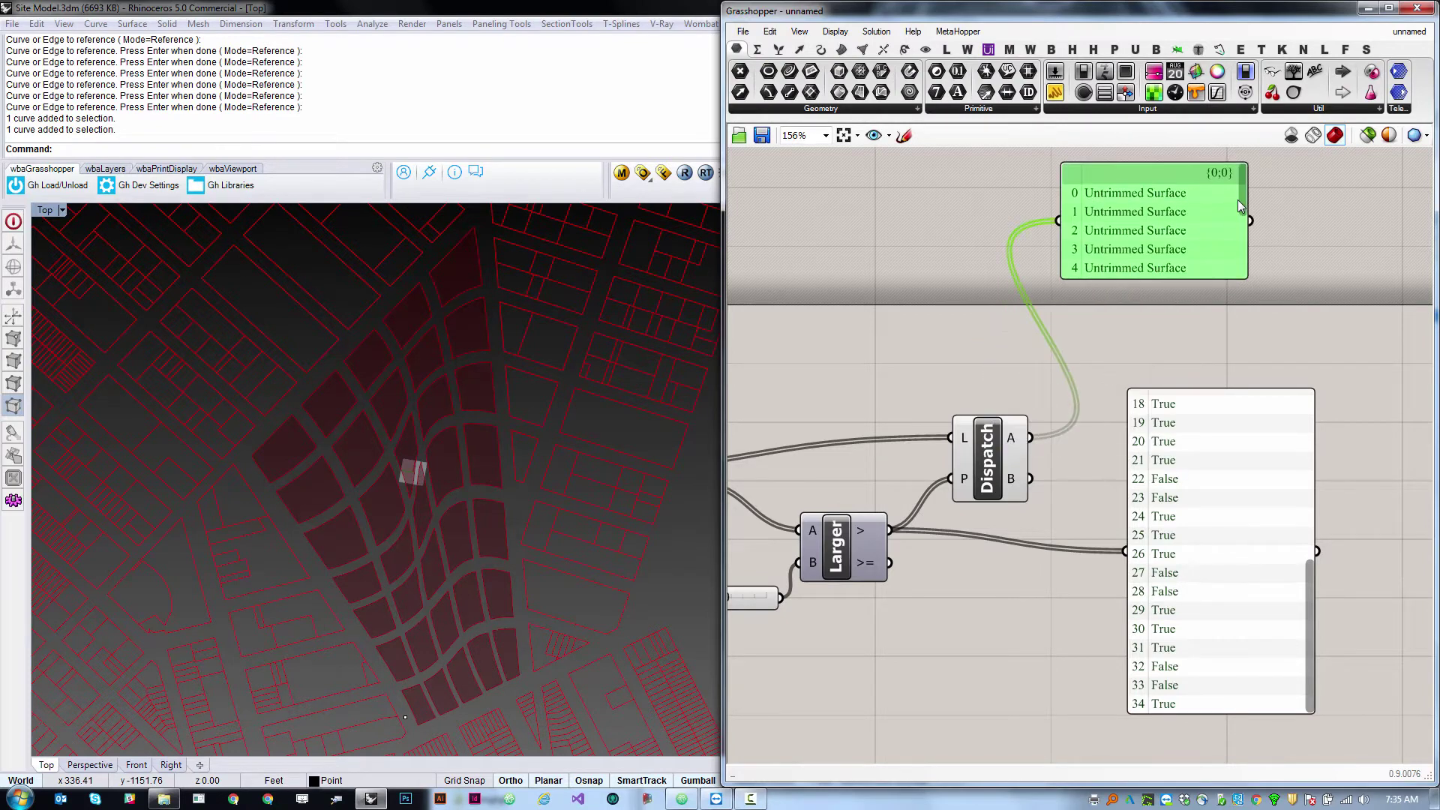
scroll(1237, 200, down, 3)
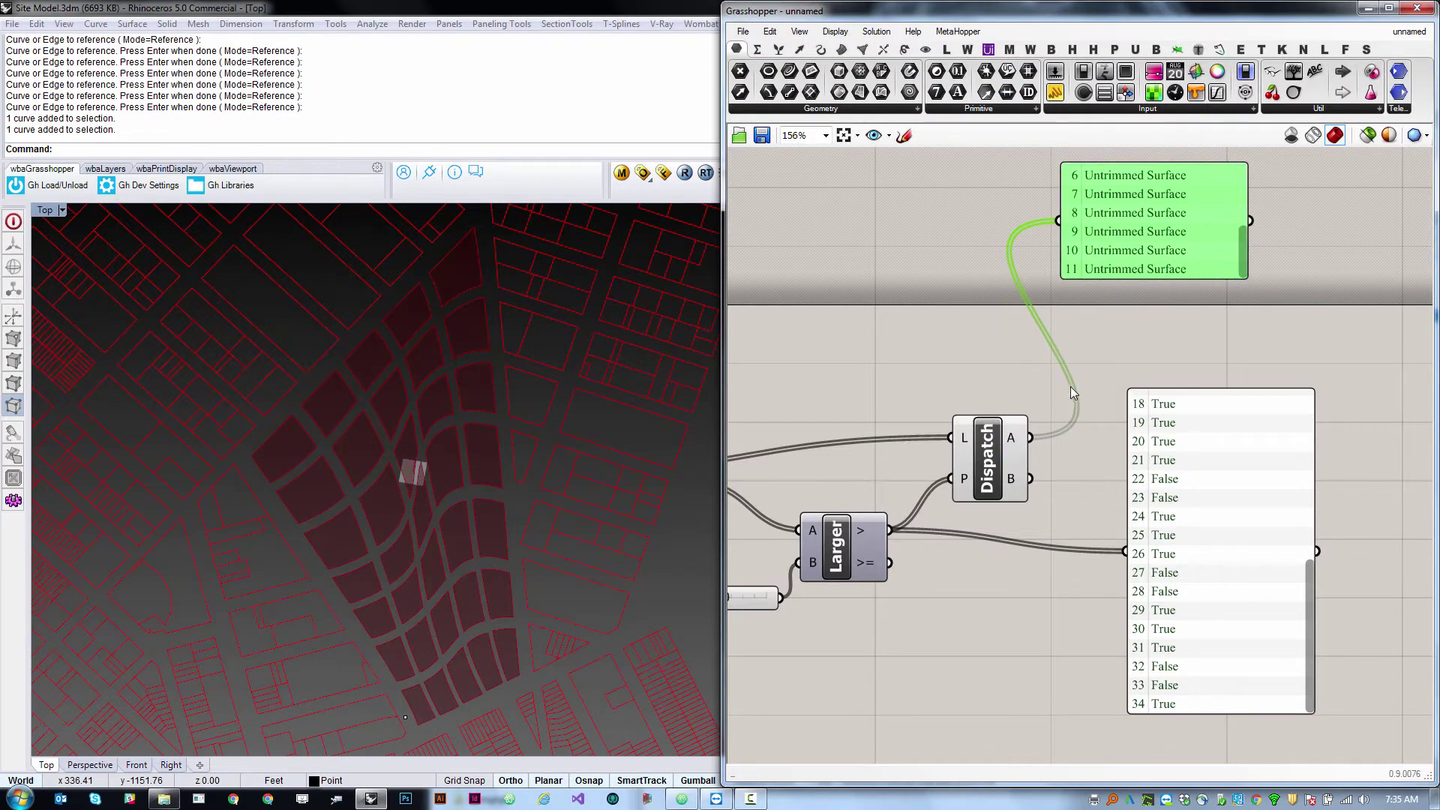
scroll(1071, 390, down, 2)
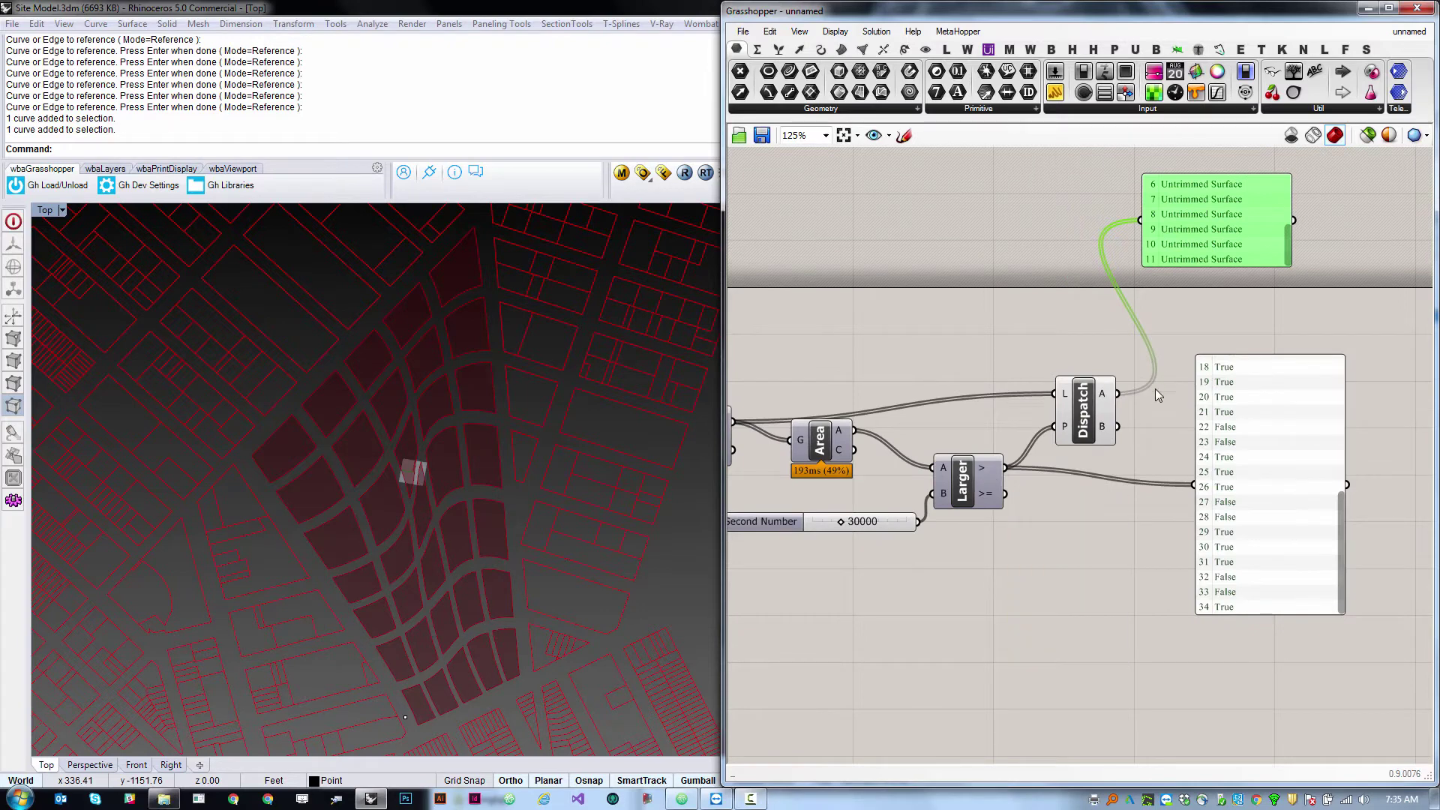
shift+drag(1117, 426, 1147, 220)
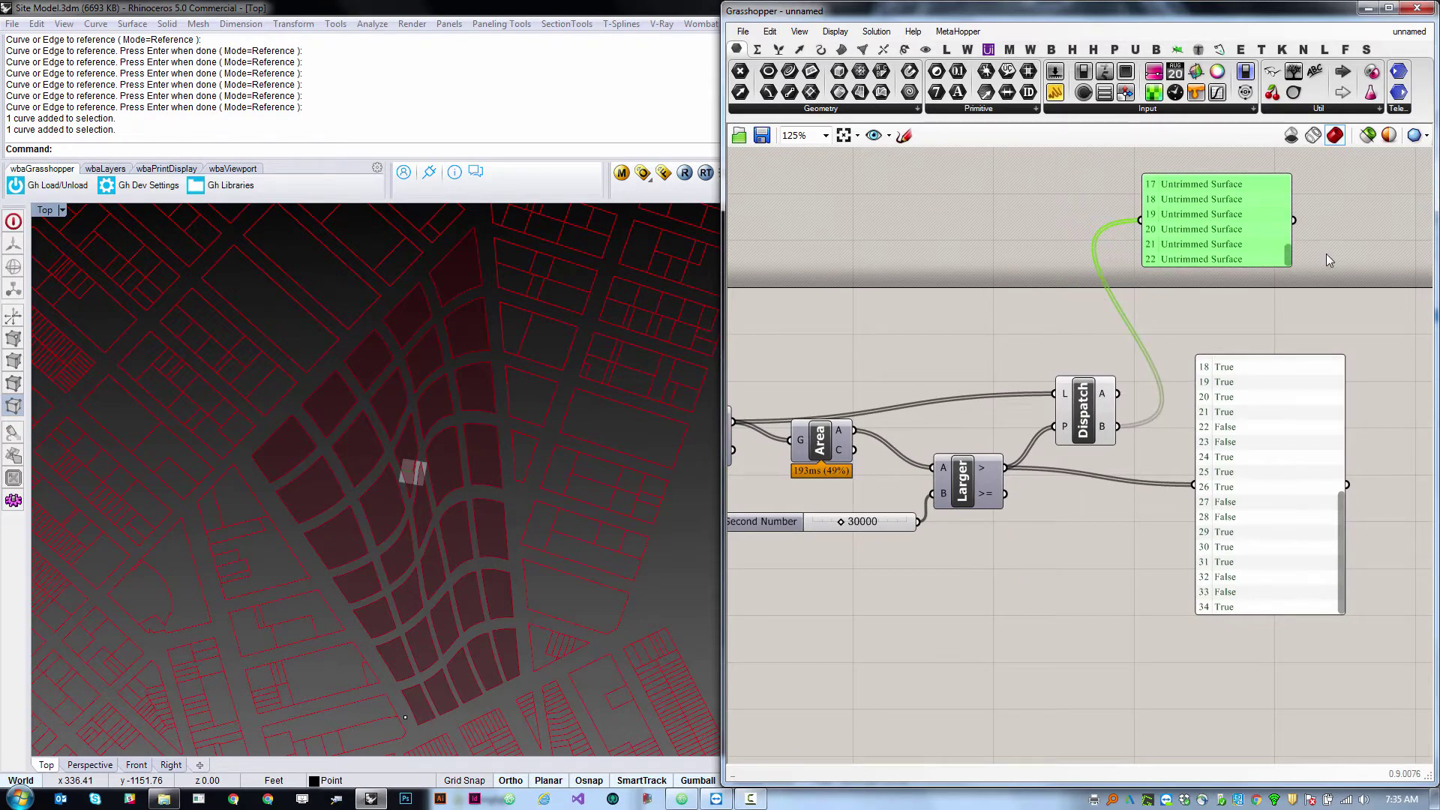
Delete both Panels around Dispatch and shift the Dispatch component slightly away from Larger Than.
drag(1257, 215, 1393, 329)
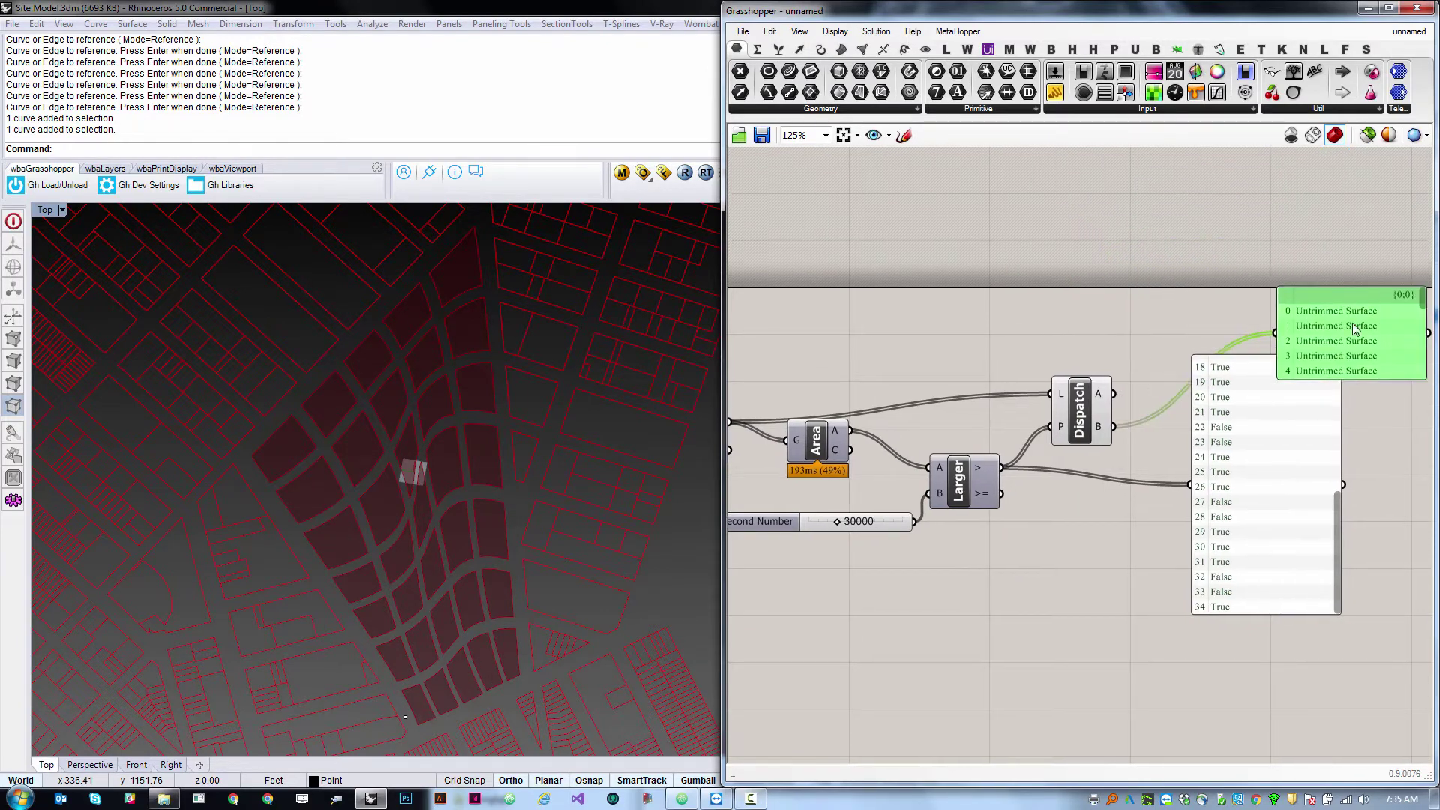
key(Delete)
click(1262, 472)
key(Delete)
click(1098, 425)
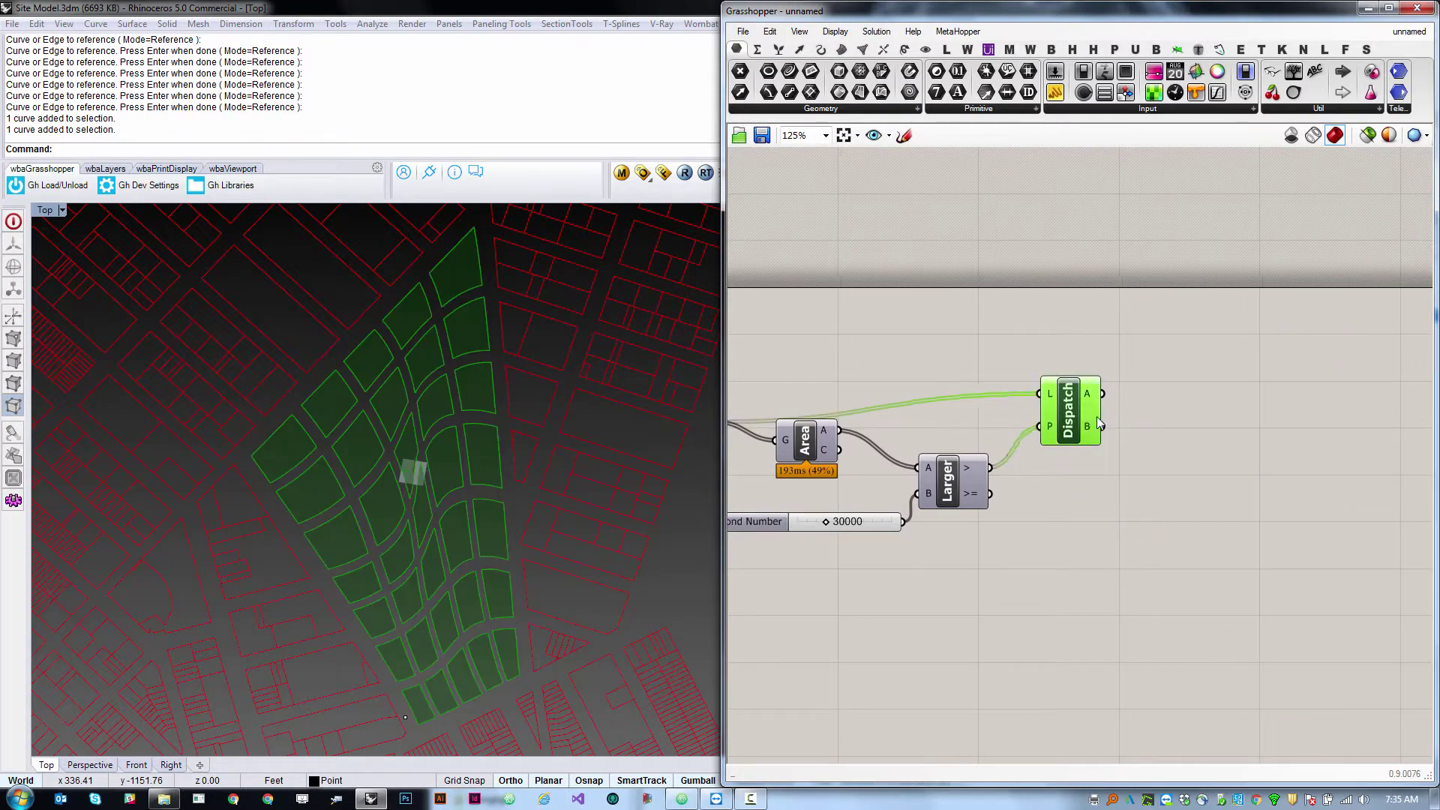
drag(1100, 424, 1110, 425)
click(1223, 490)
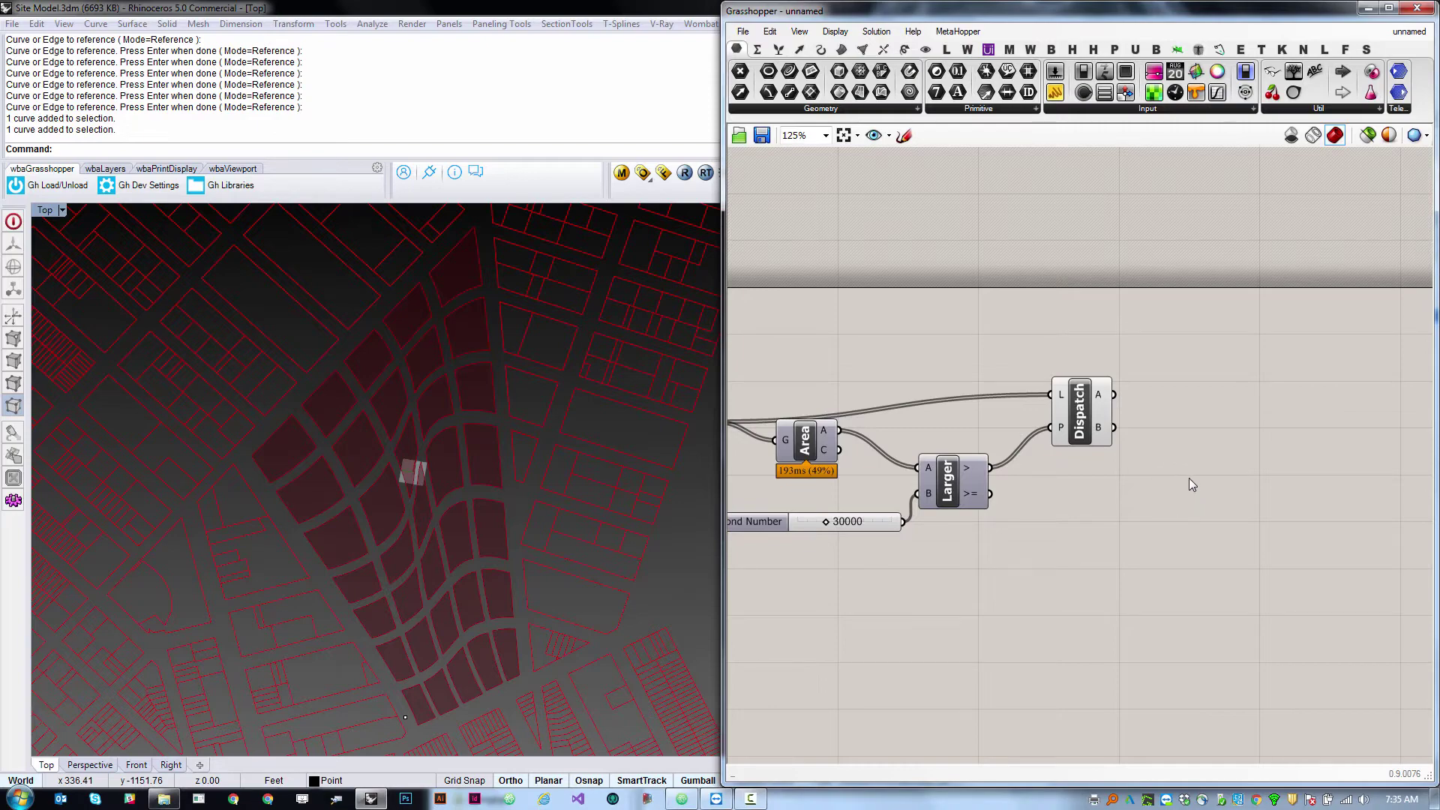
Duplicate the SubSrf and Divide components with their U Count and V Count sliders, and place the copies beyond Dispatch.
scroll(1189, 480, down, 6)
scroll(1023, 499, up, 7)
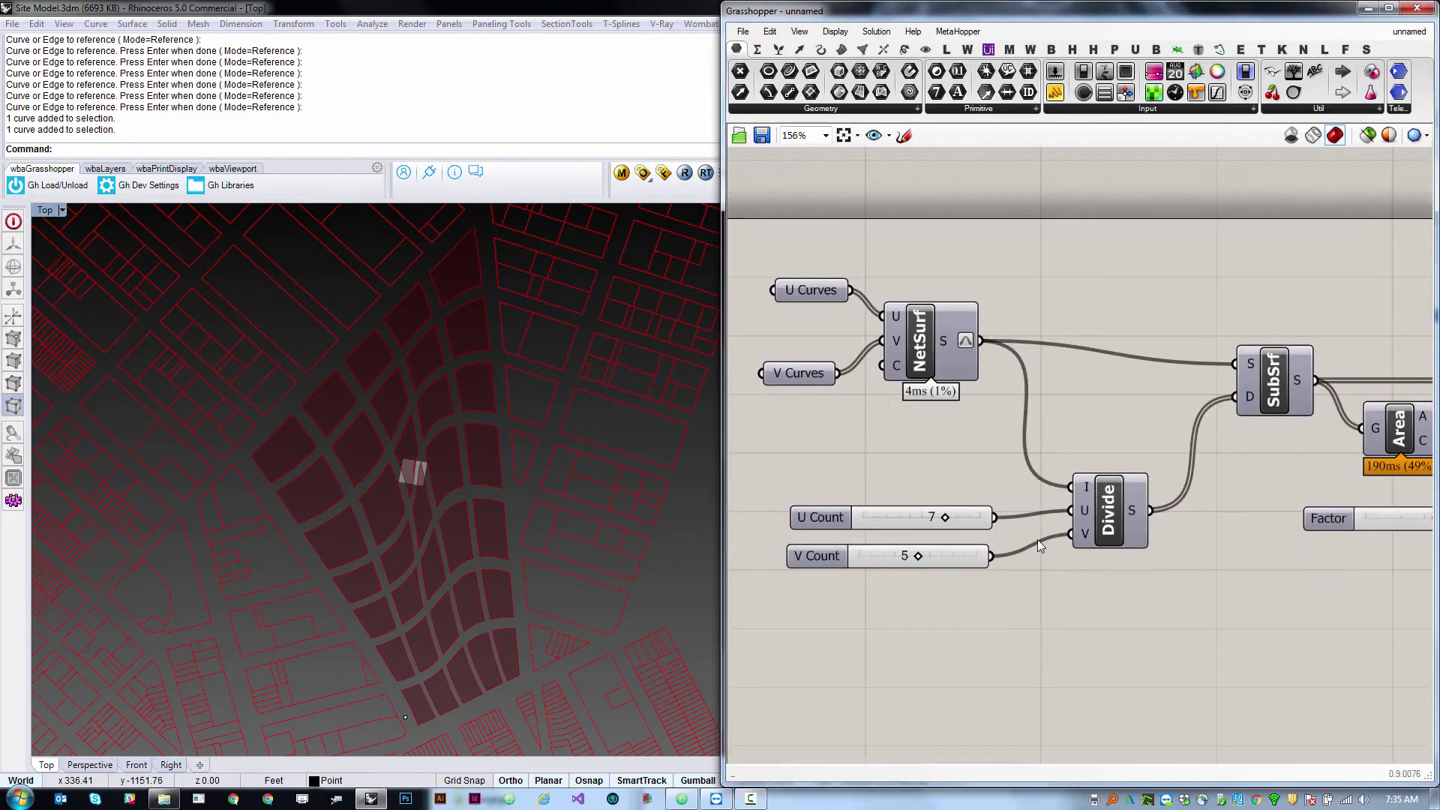
scroll(997, 569, down, 5)
scroll(1072, 560, up, 4)
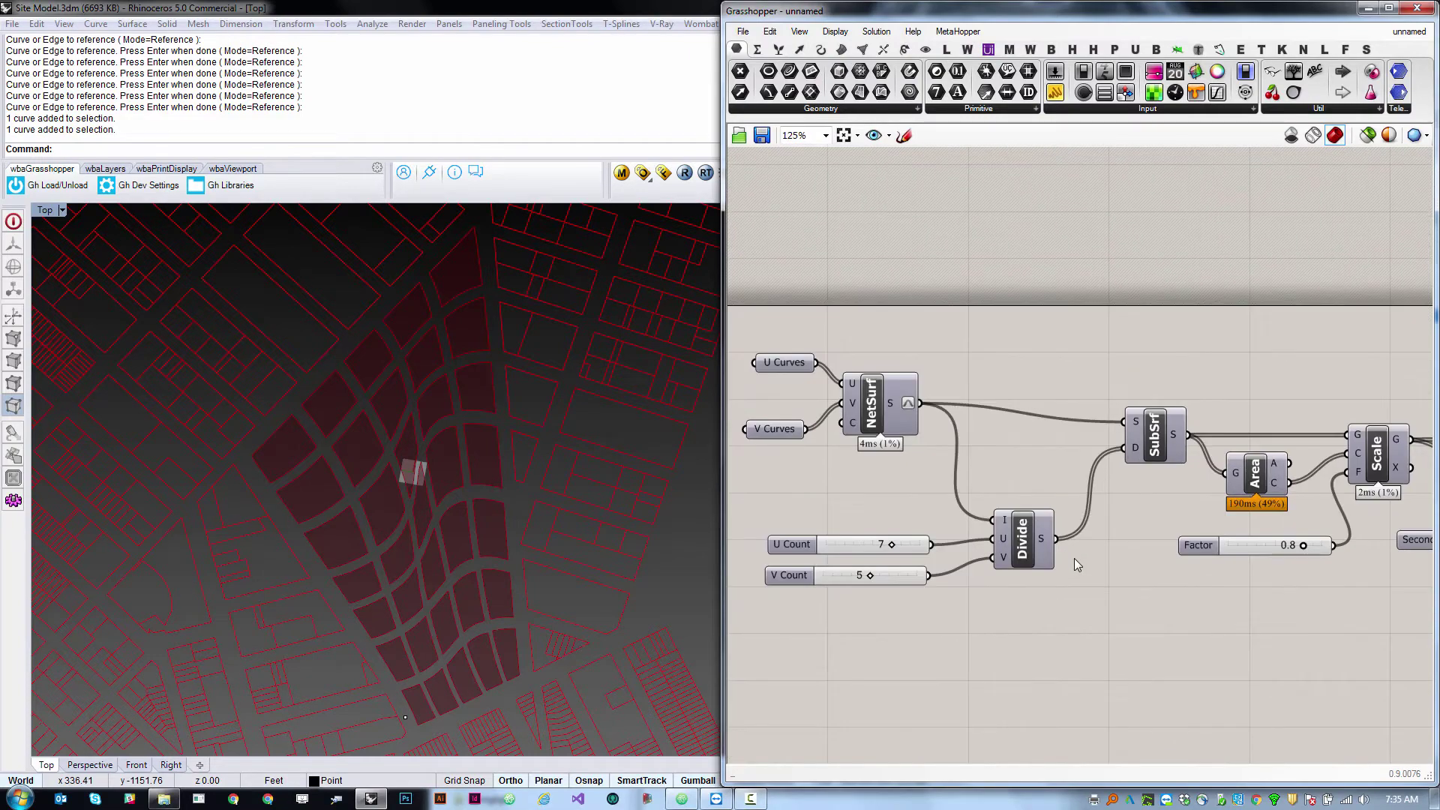
drag(1169, 361, 1039, 504)
shift+click(1039, 558)
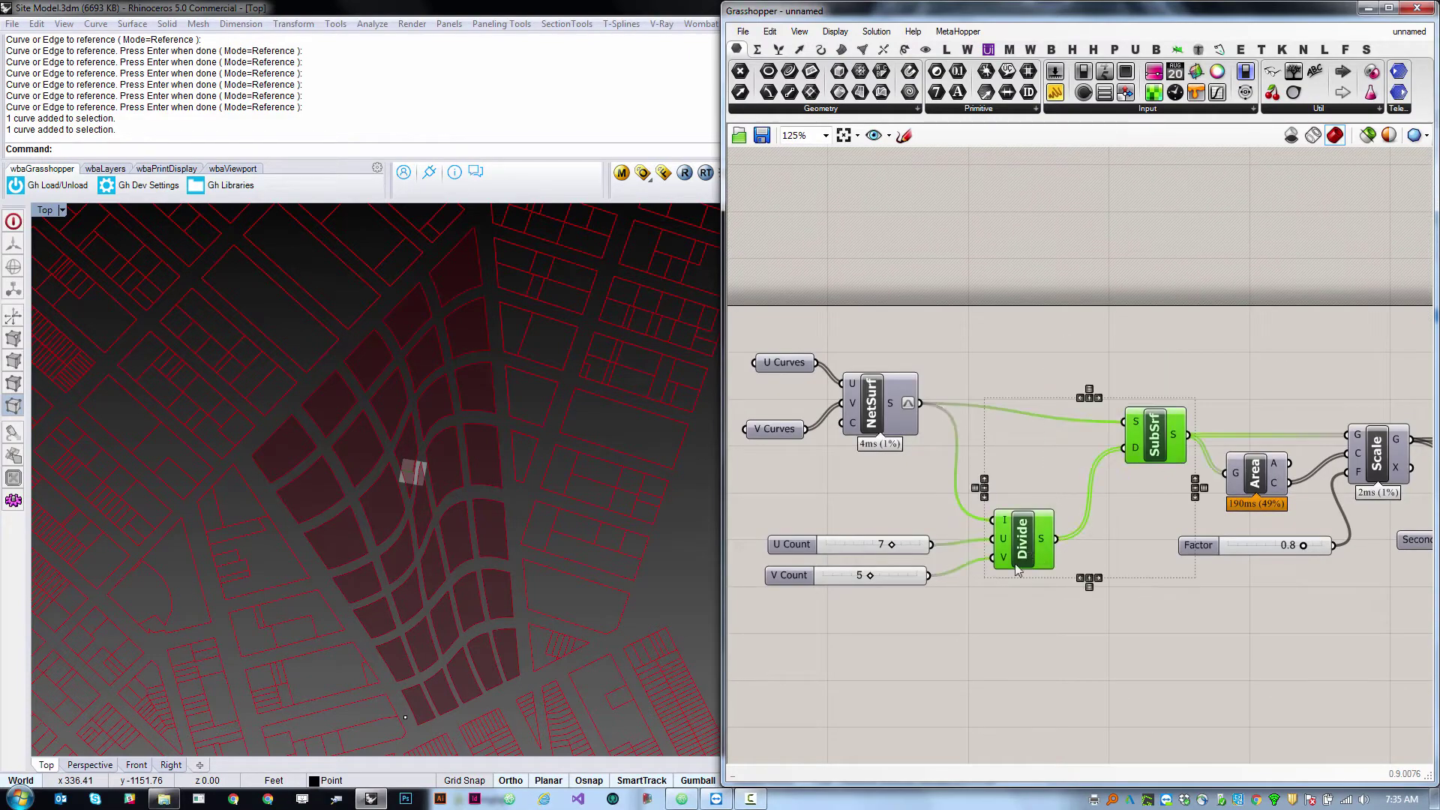
shift+drag(943, 507, 829, 610)
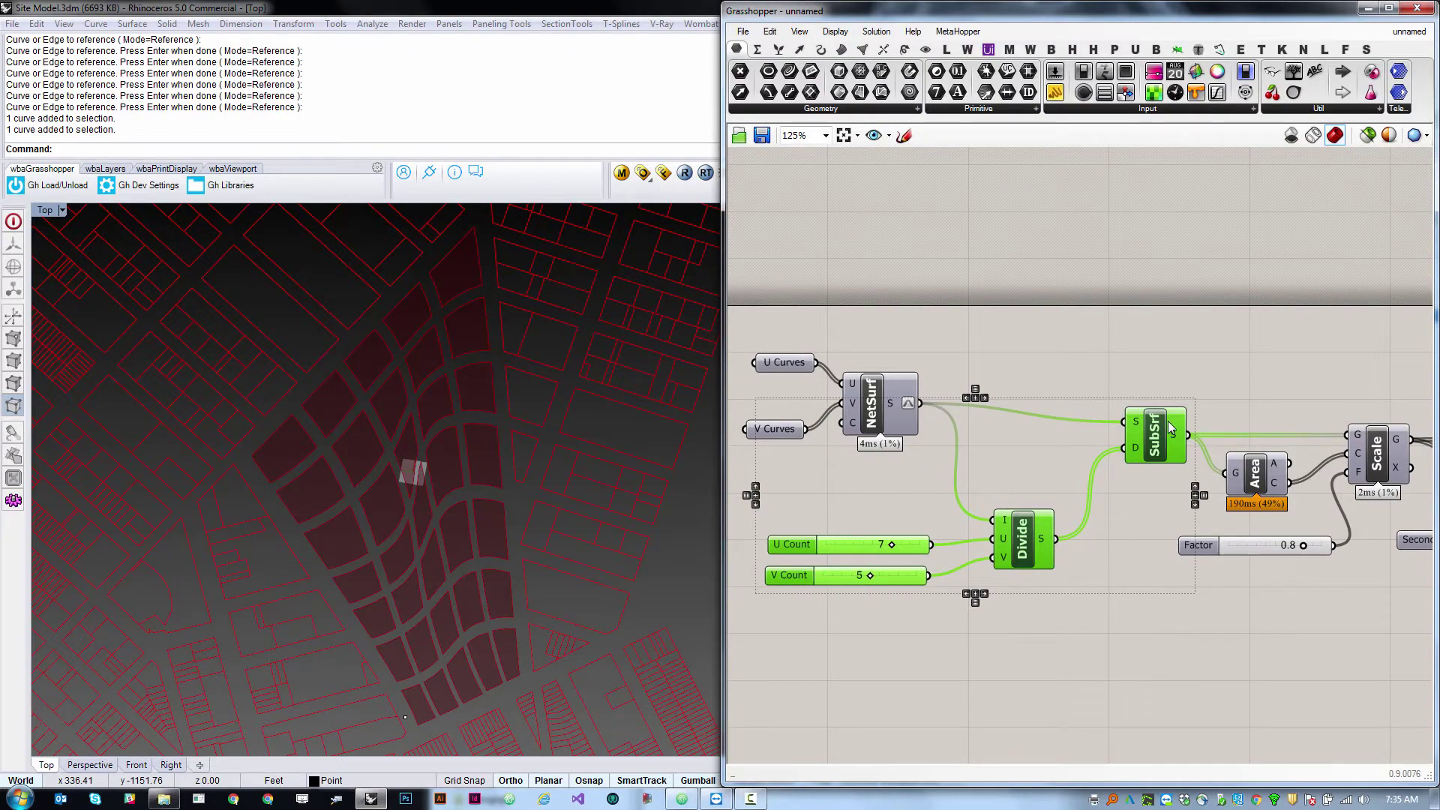
alt+drag(1164, 438, 1382, 562)
scroll(1147, 450, down, 11)
scroll(1137, 428, up, 8)
scroll(1359, 521, up, 3)
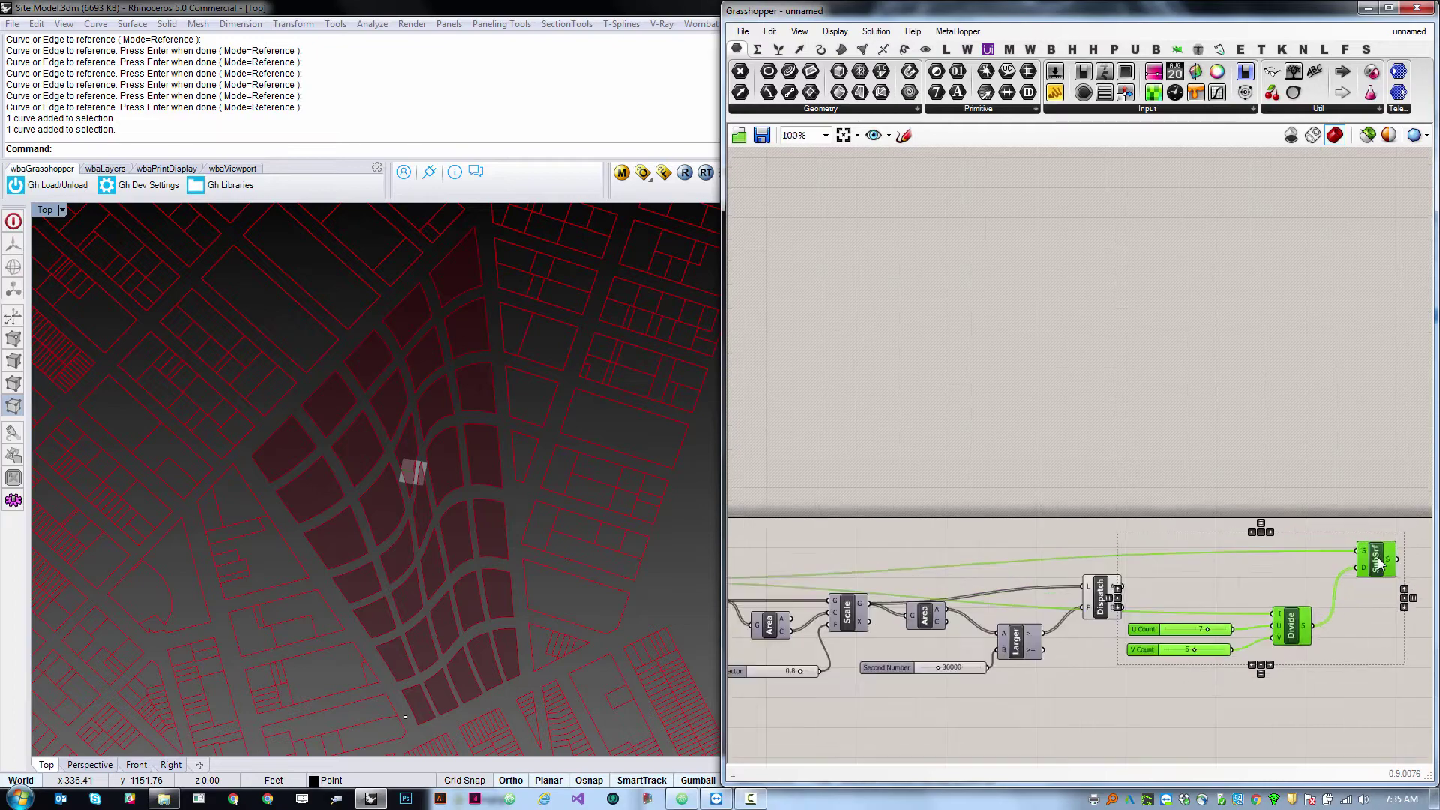
drag(1357, 515, 1406, 471)
scroll(1353, 559, up, 2)
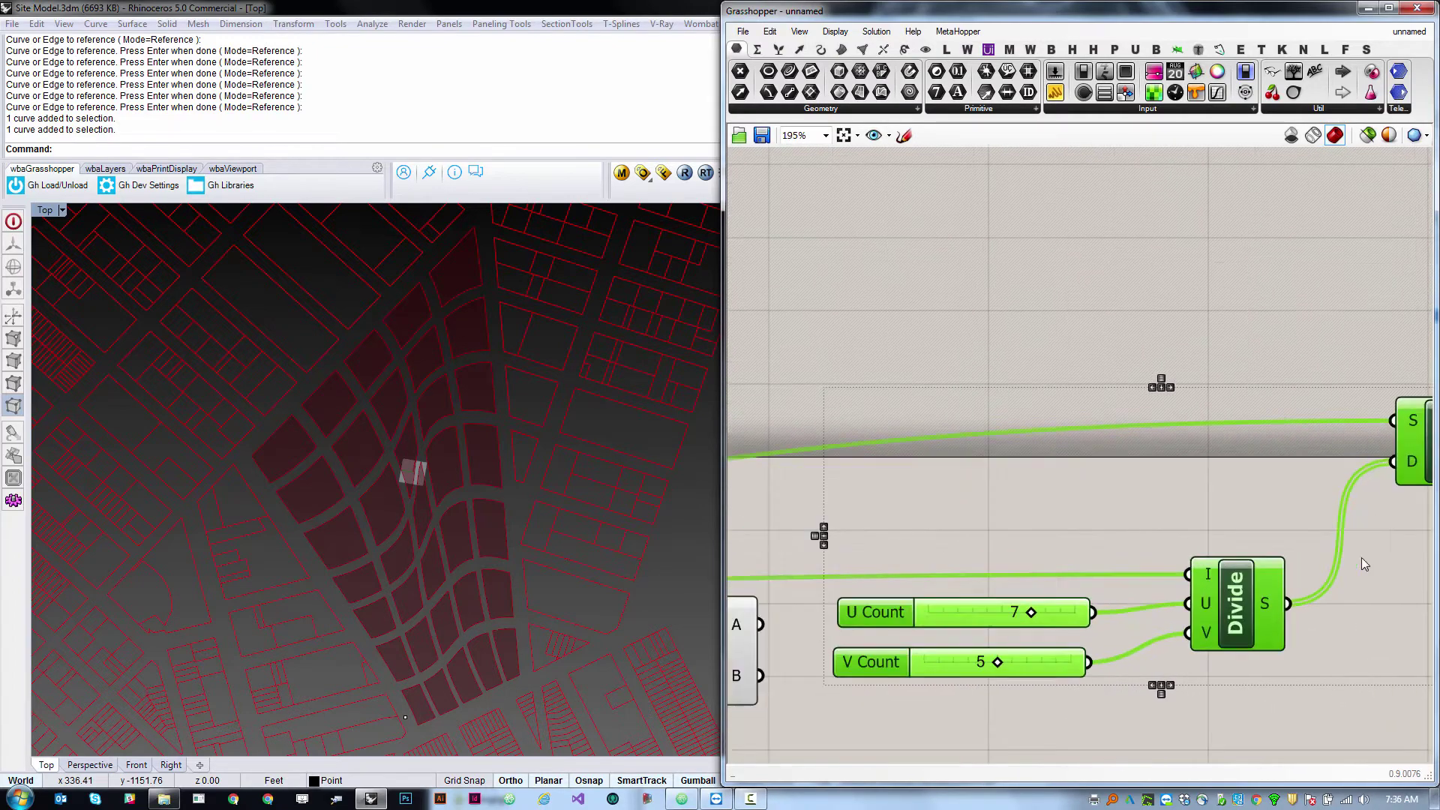
scroll(1104, 583, down, 3)
scroll(1116, 572, up, 2)
click(1114, 565)
scroll(1048, 564, down, 1)
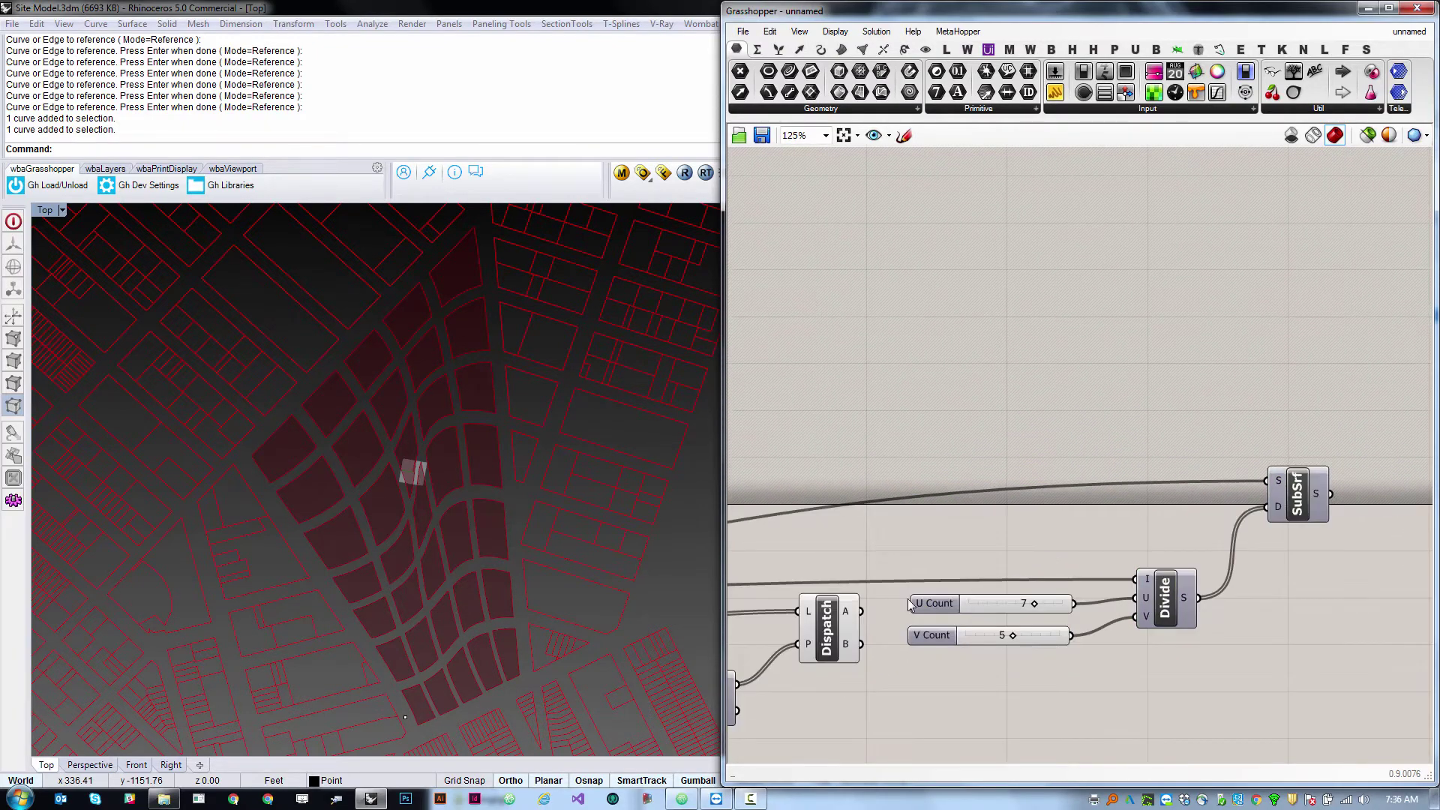
Connect Dispatch's A output to the copied Divide's I input and the copied SubSrf's S input, replacing their original sources.
mouse_move(849, 615)
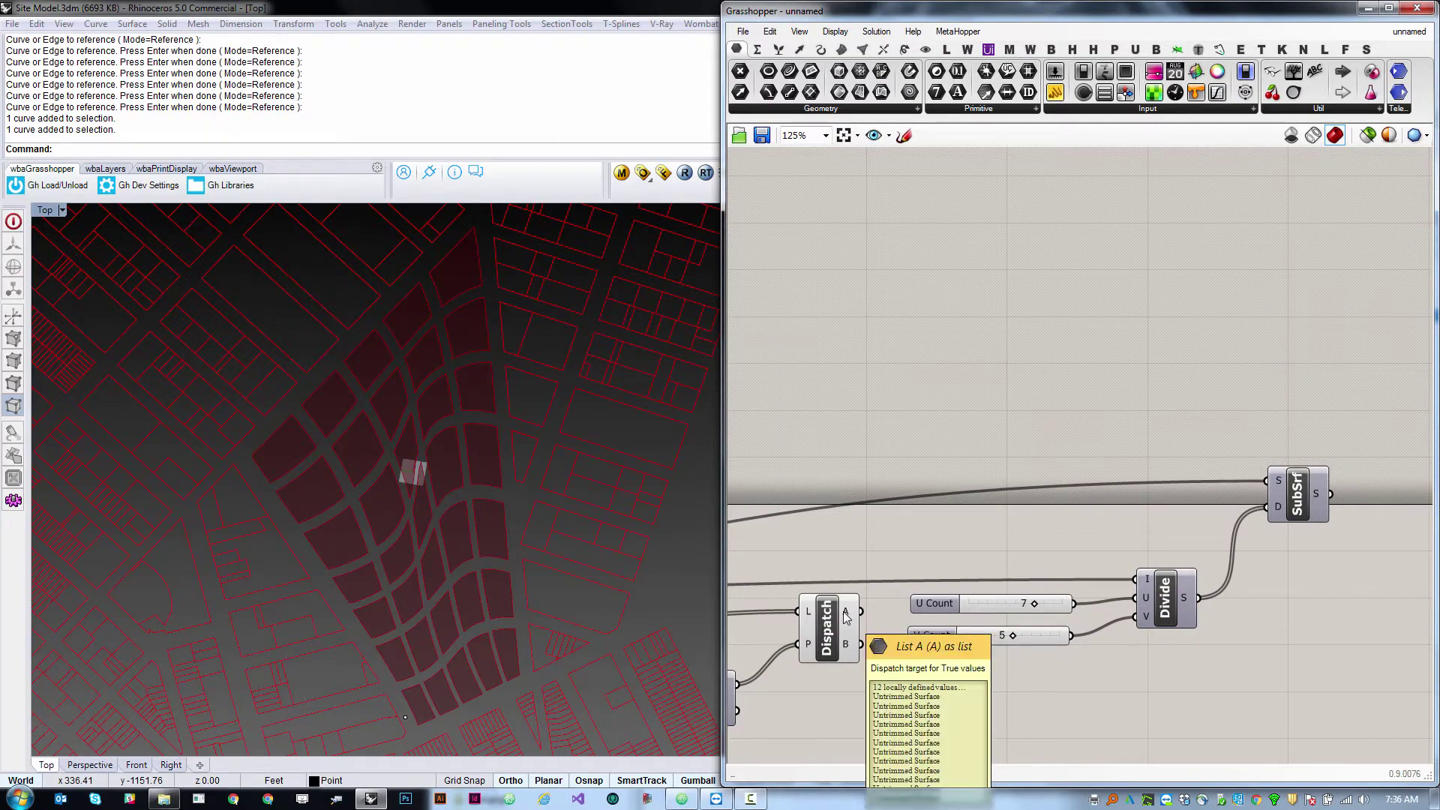
drag(859, 611, 1150, 577)
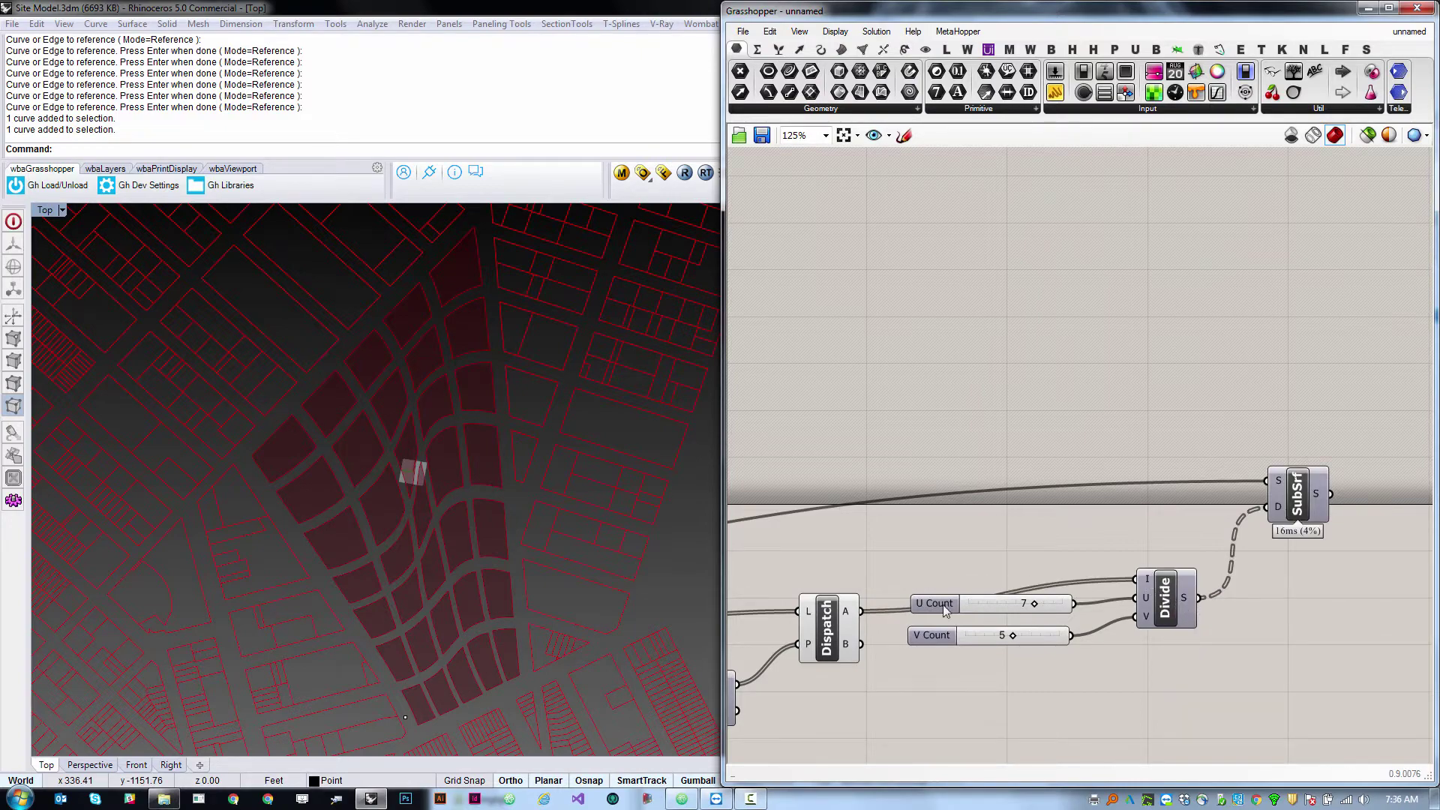
mouse_move(1146, 590)
drag(861, 611, 1253, 488)
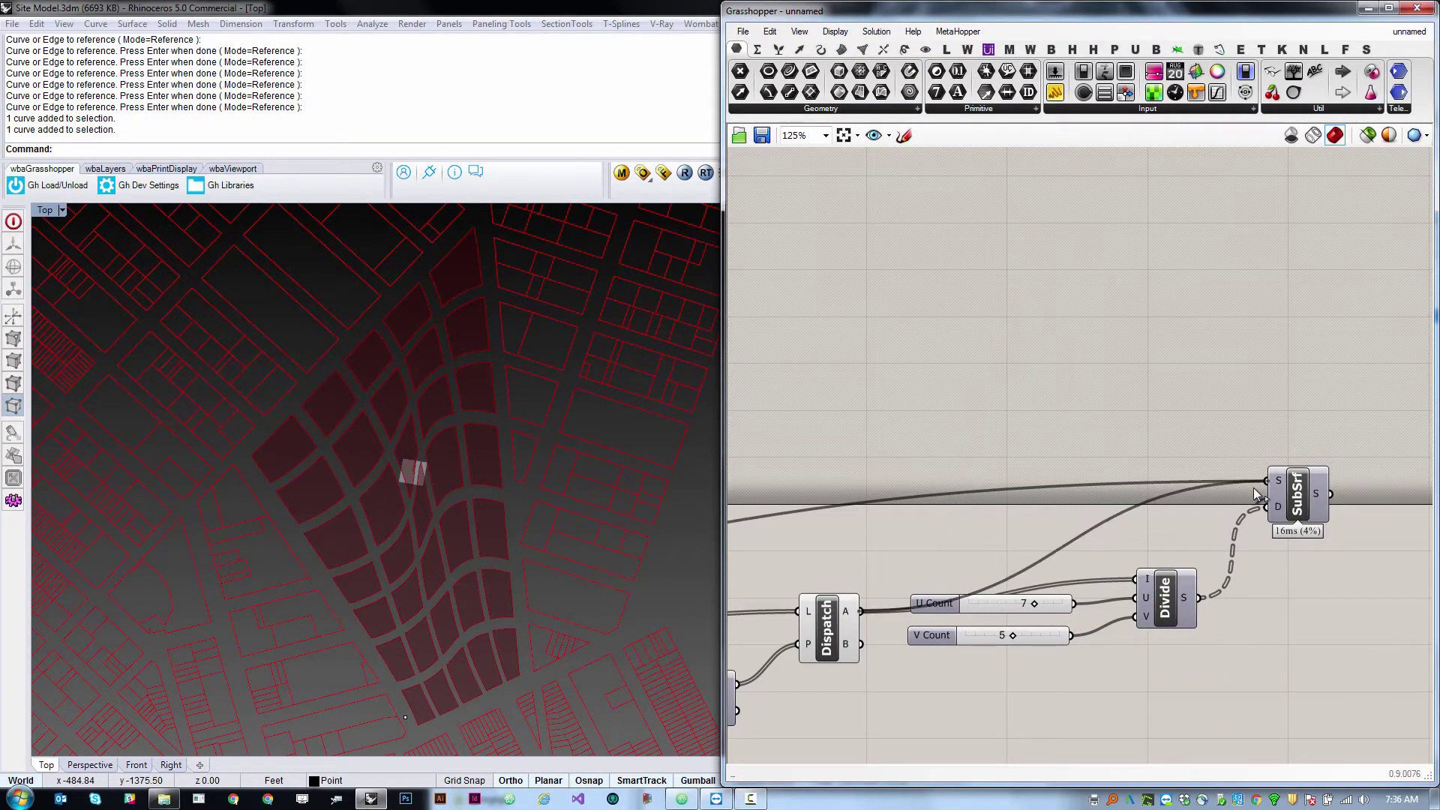
Move the copied SubSrf down closer to its Divide component and turn on its viewport preview.
click(1298, 499)
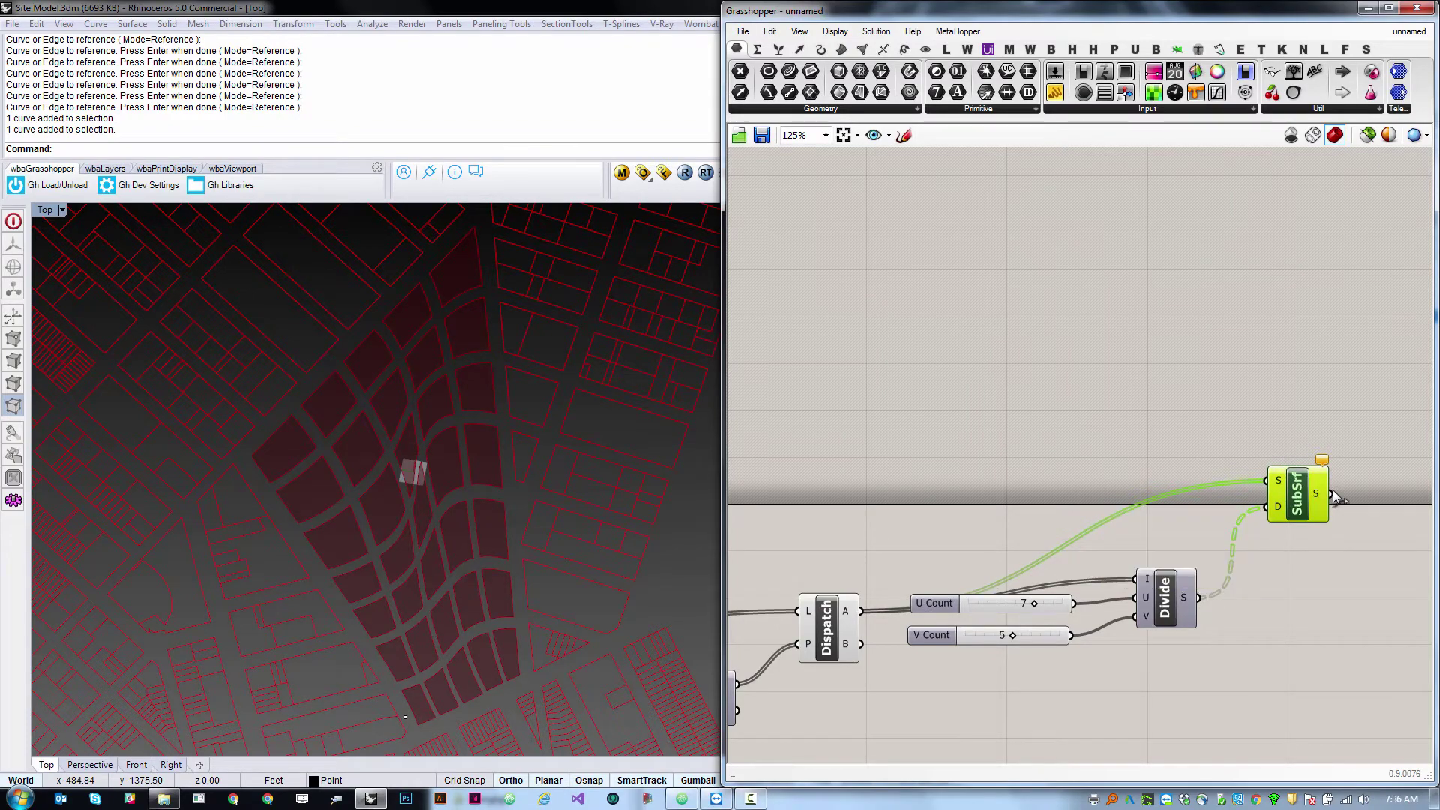
drag(1298, 482, 1280, 527)
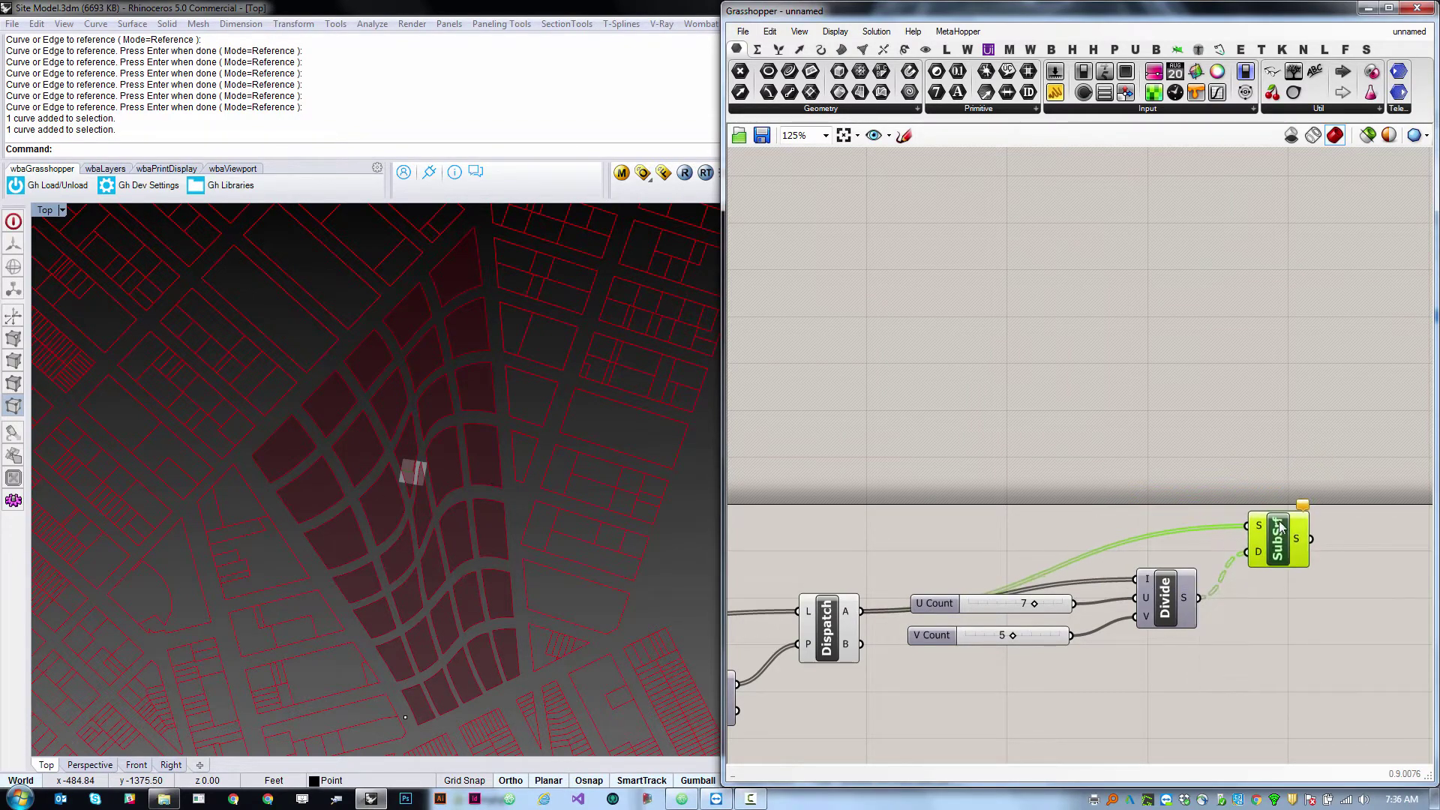
middle_click(1266, 452)
click(1279, 469)
click(1257, 466)
click(1276, 515)
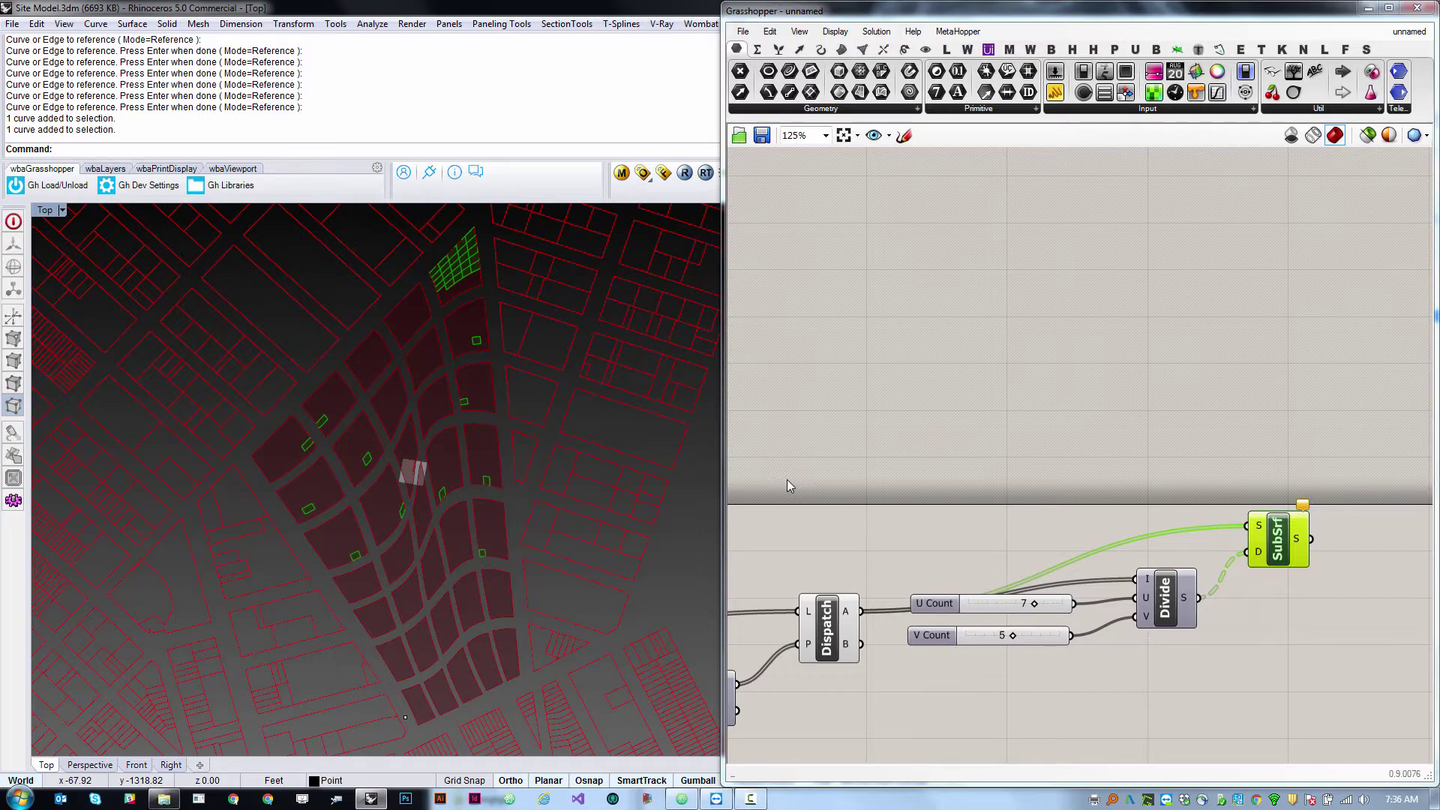
click(964, 405)
Examine the data structures of the copied SubSrf's S and D inputs and of the copied Divide's S output.
right_drag(1319, 554, 1217, 536)
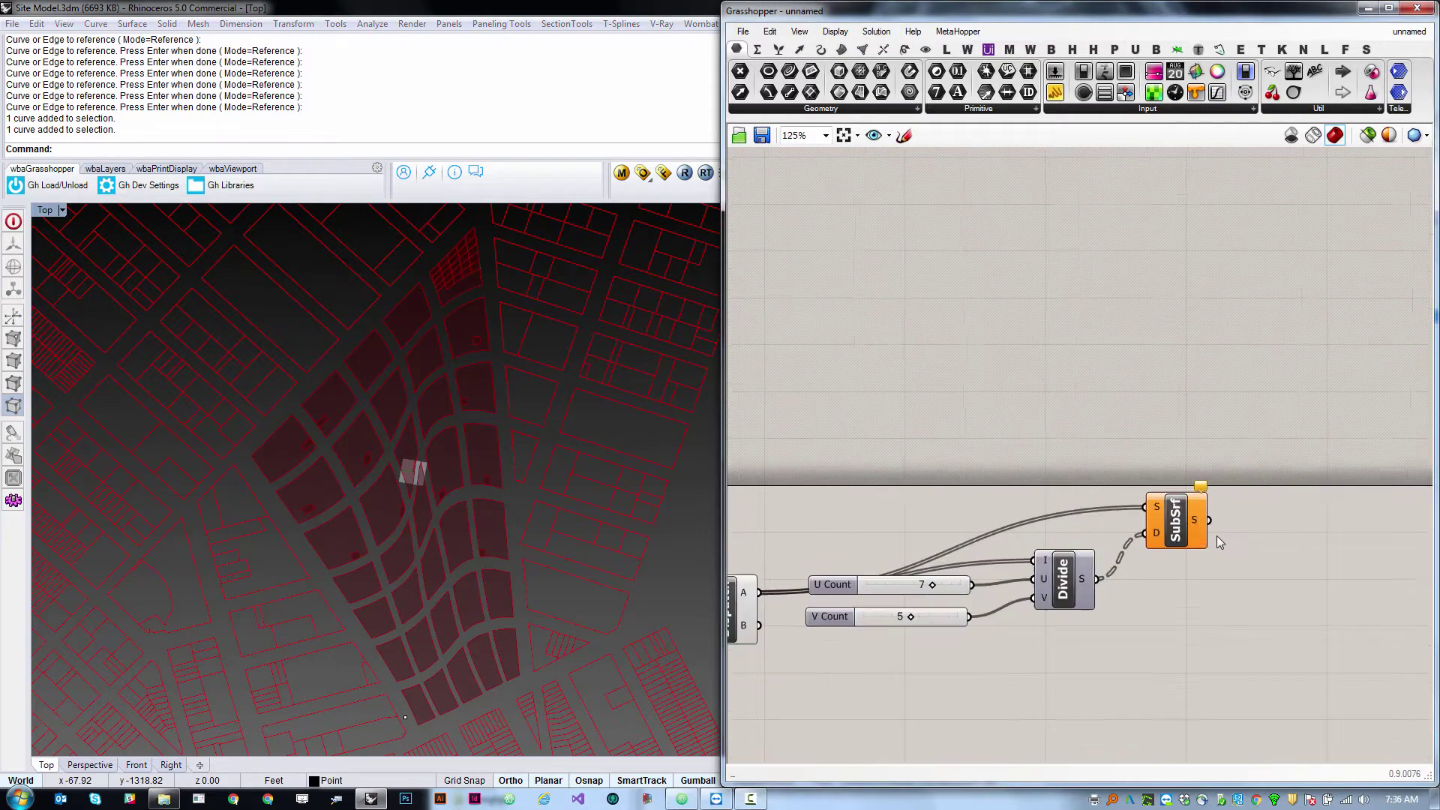
scroll(1155, 534, up, 6)
scroll(1156, 534, down, 1)
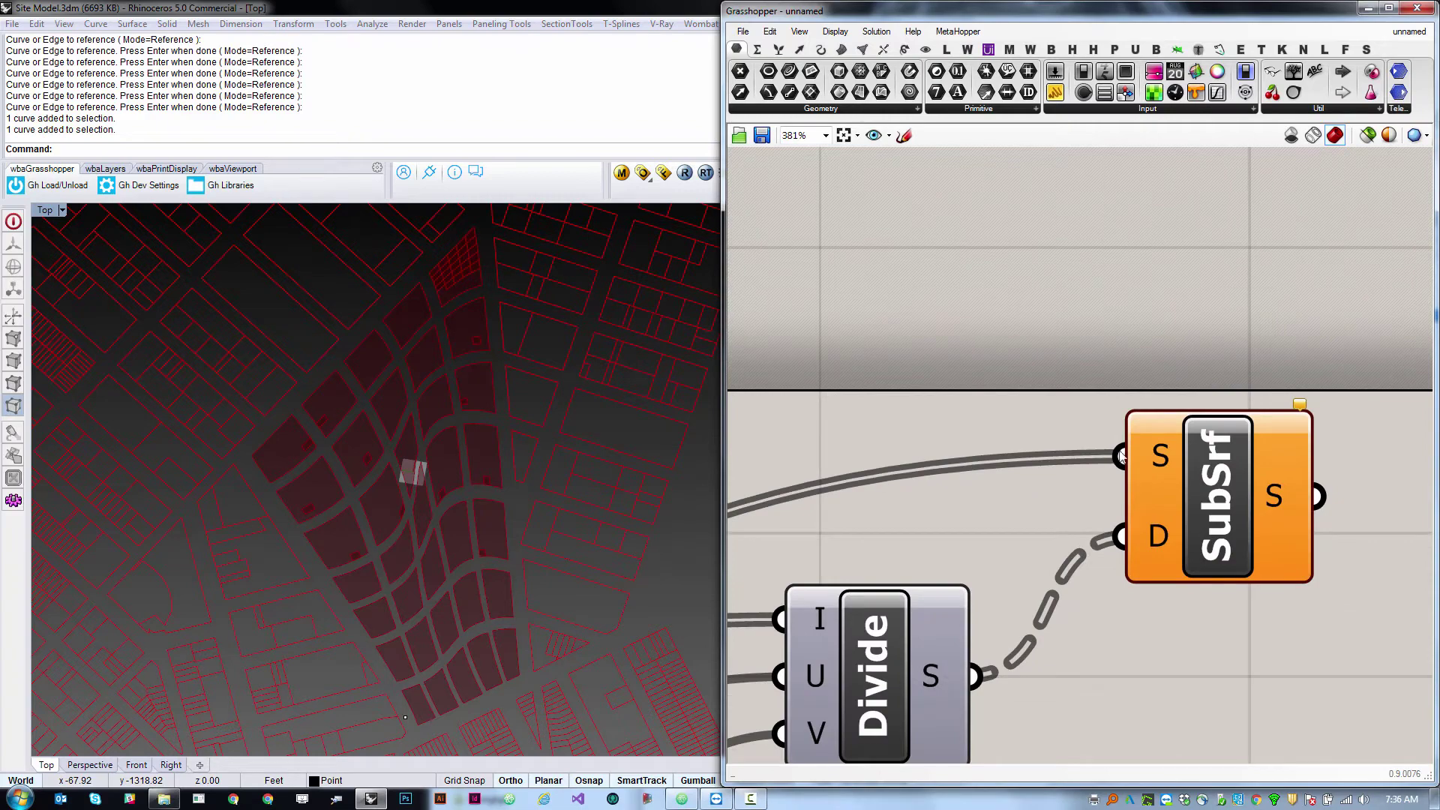
drag(1195, 485, 1203, 479)
click(980, 556)
right_drag(980, 555, 915, 537)
scroll(915, 537, down, 2)
scroll(1037, 522, up, 1)
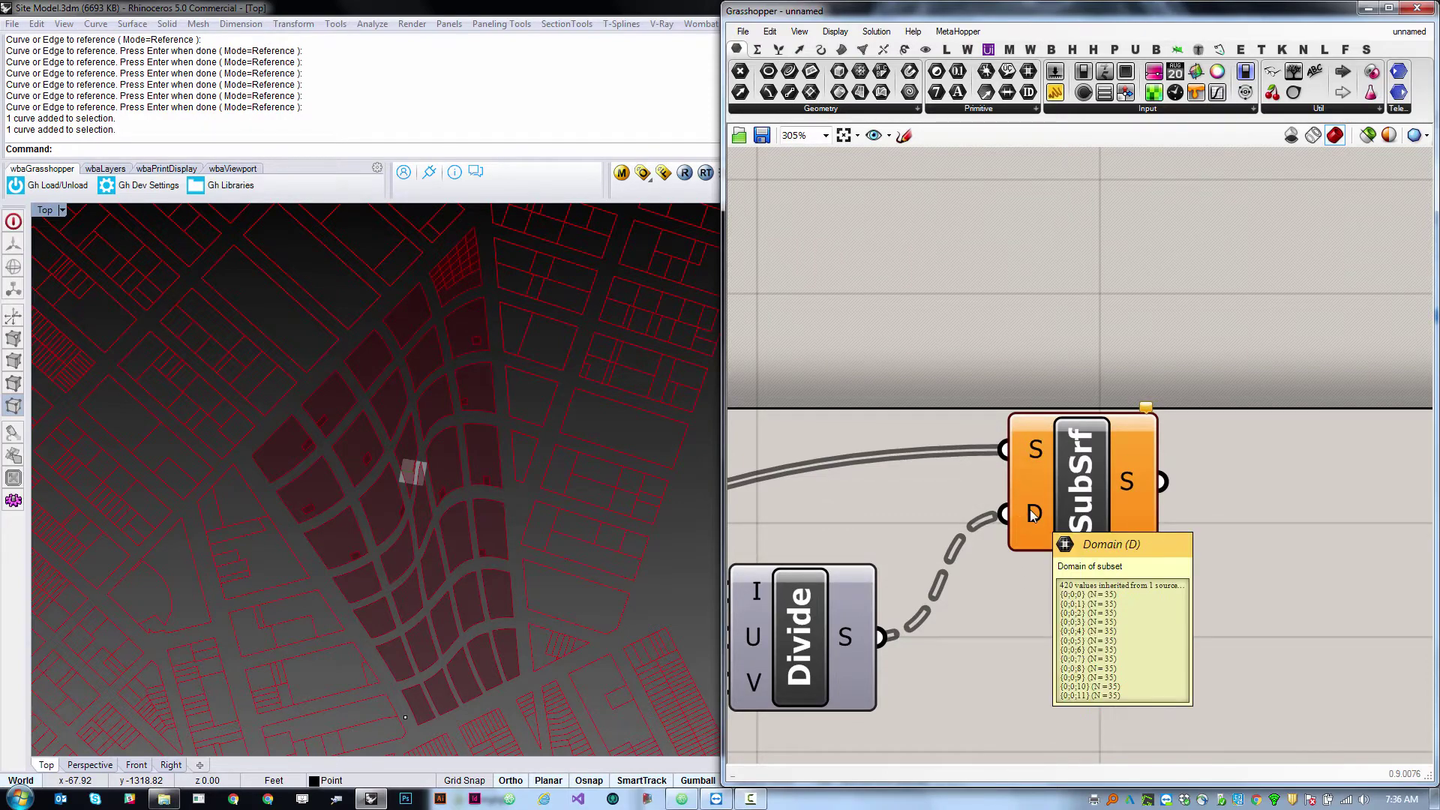
mouse_move(1041, 448)
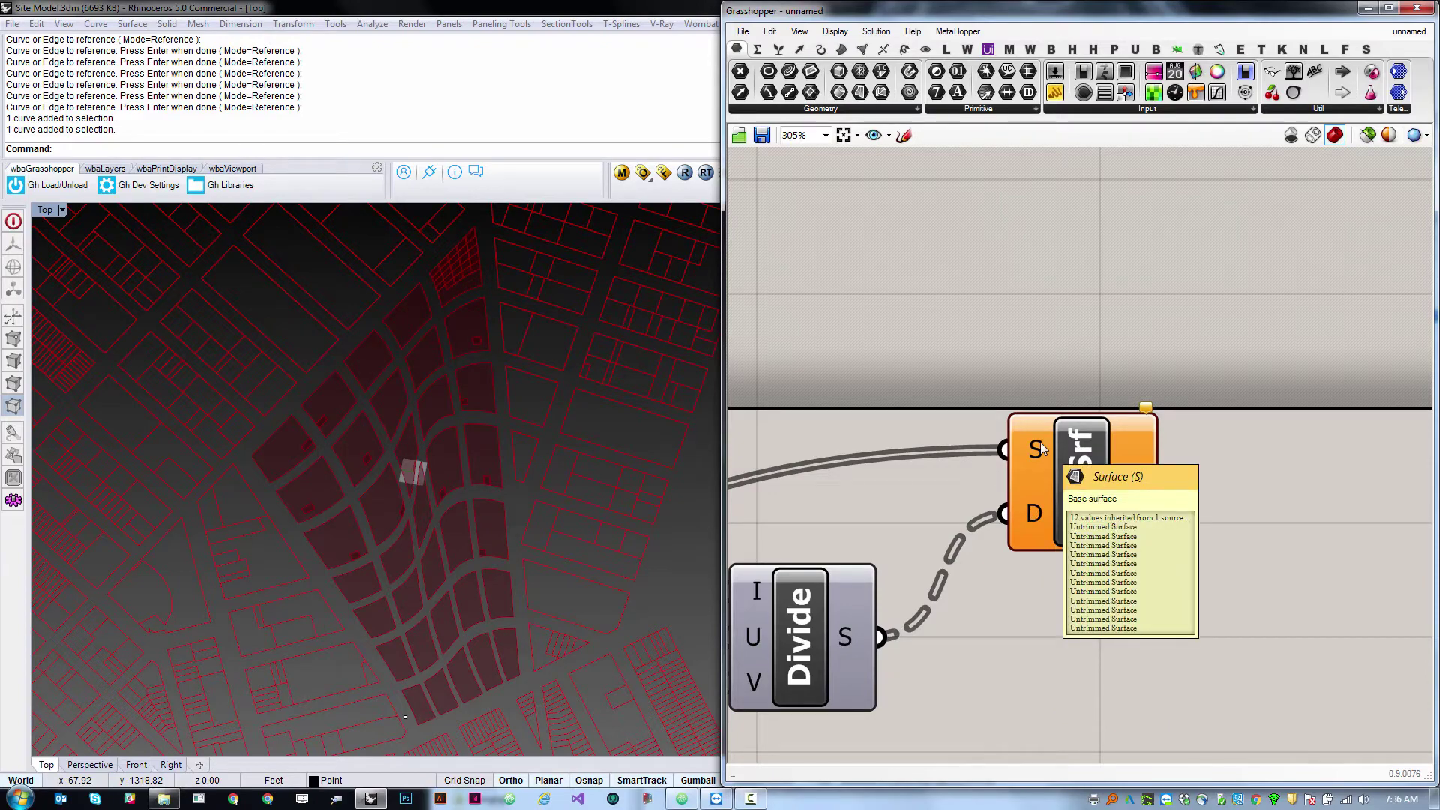
mouse_move(1039, 501)
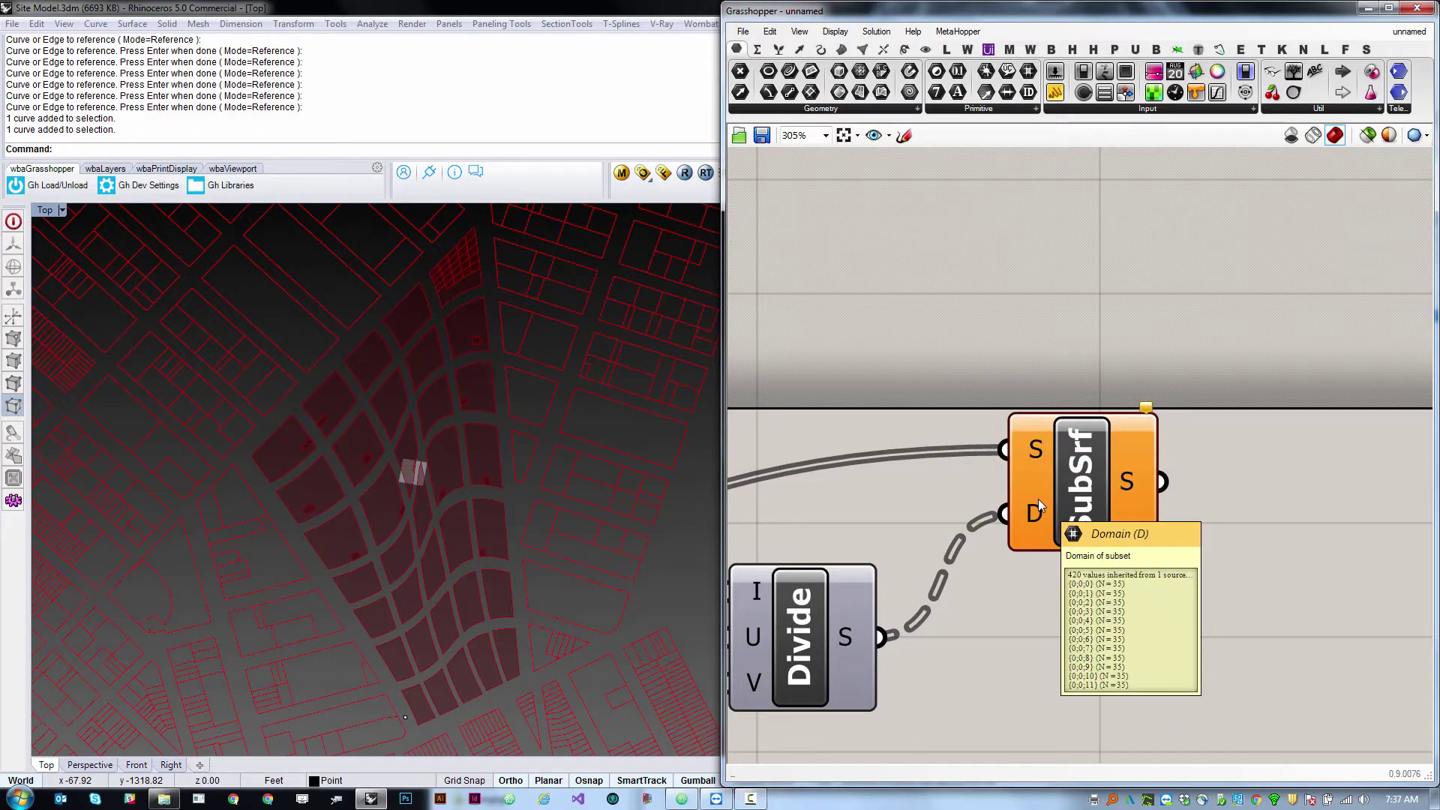
right_drag(842, 626, 1095, 551)
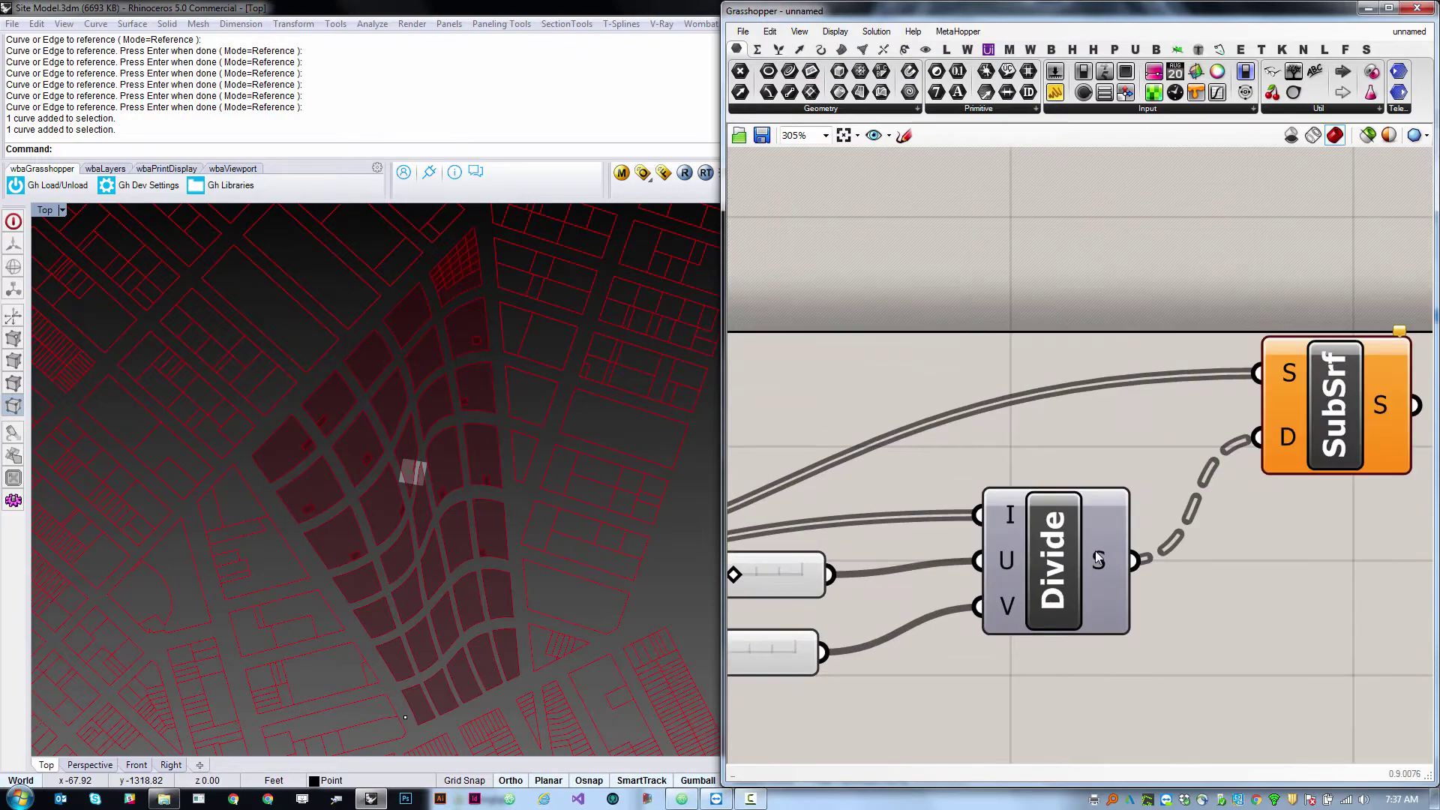
mouse_move(1095, 558)
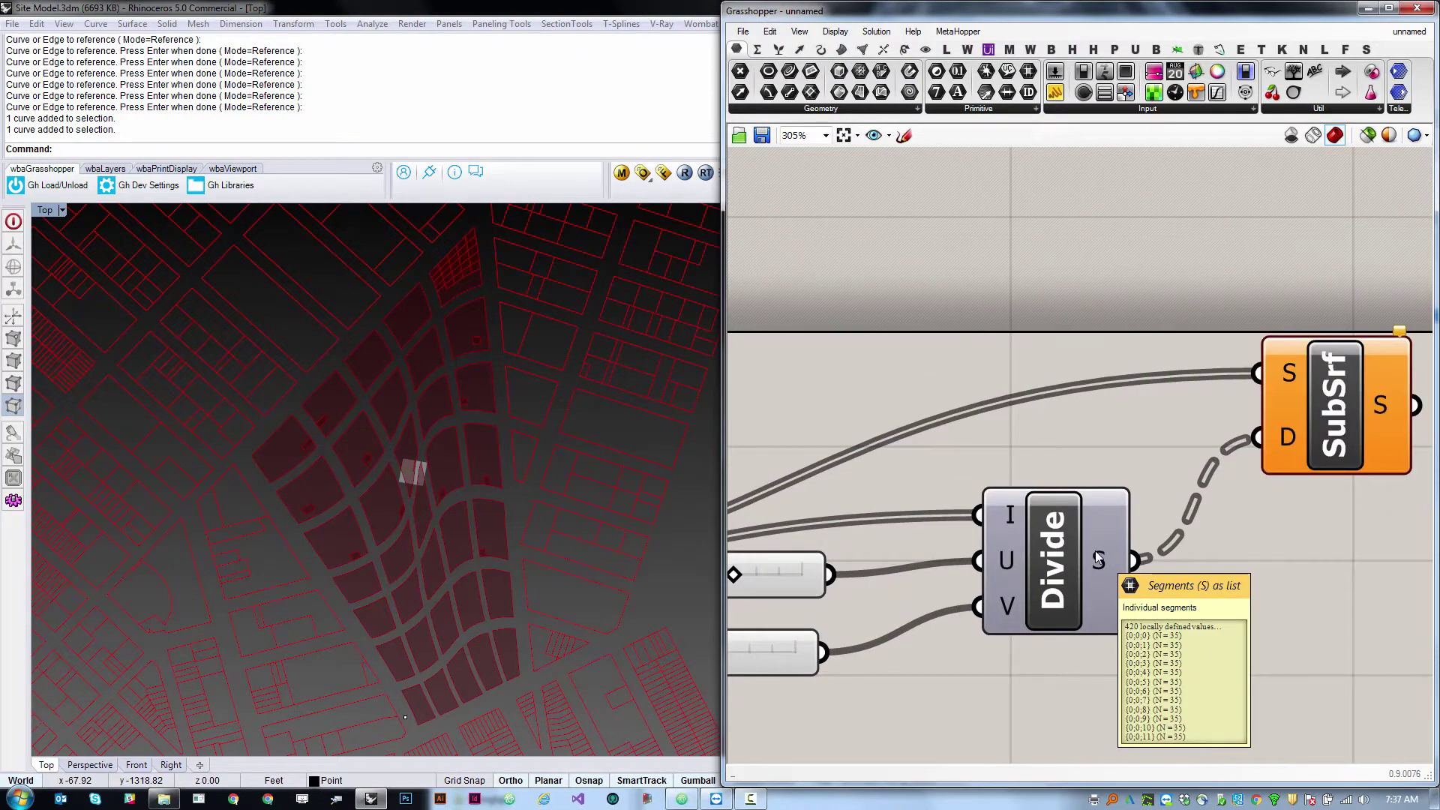
scroll(1263, 383, down, 1)
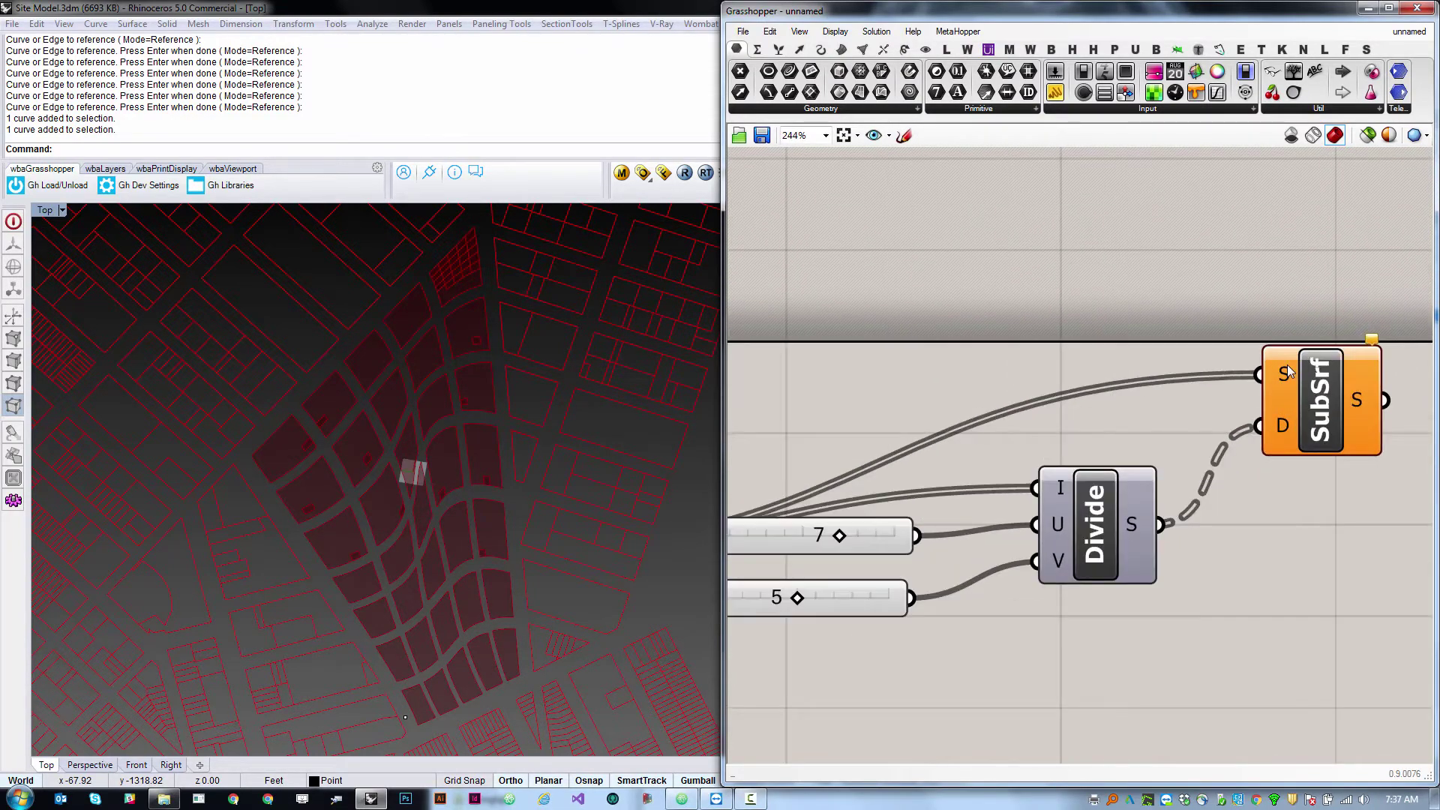
mouse_move(1287, 371)
scroll(1287, 371, down, 1)
drag(1093, 543, 1172, 465)
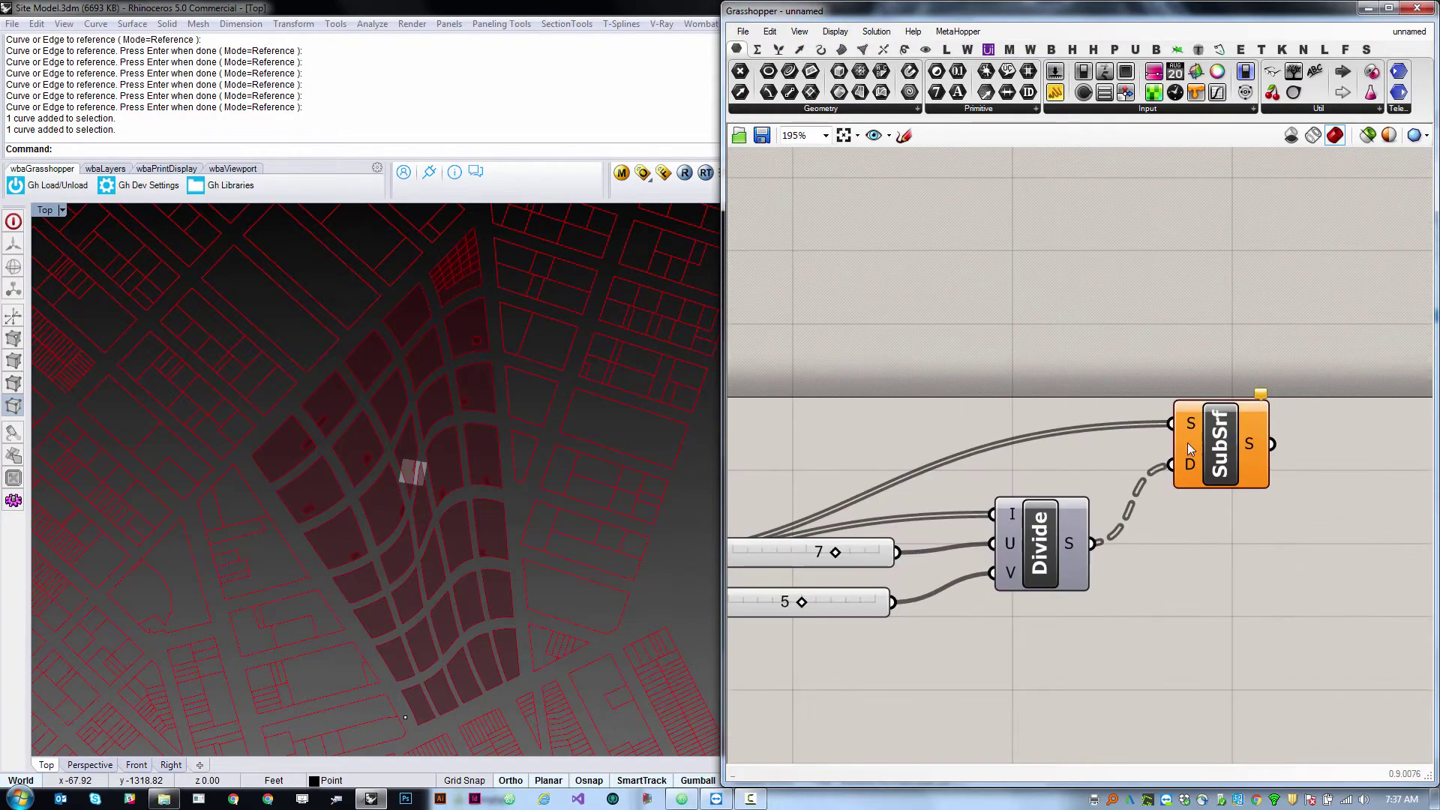
mouse_move(1190, 426)
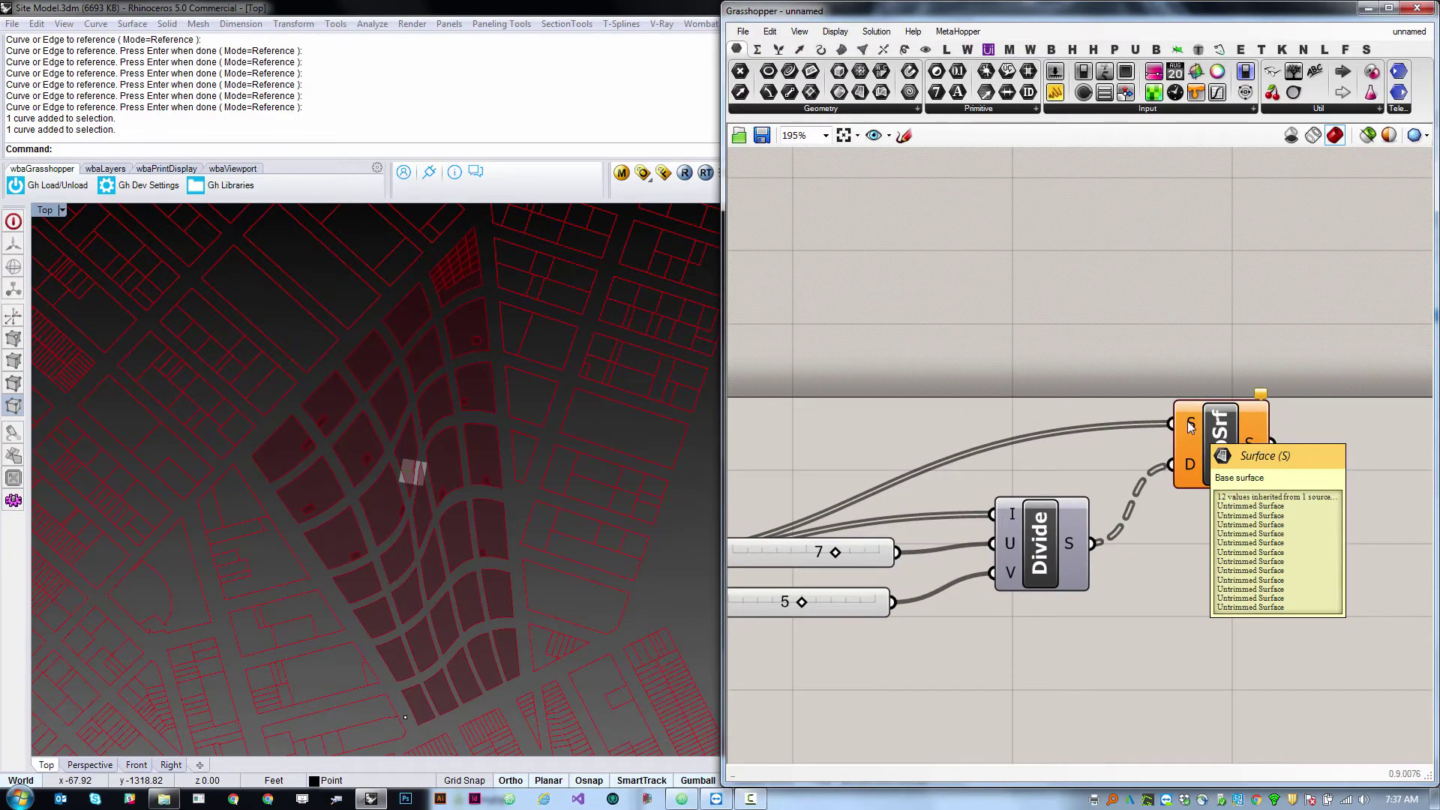
mouse_move(1183, 479)
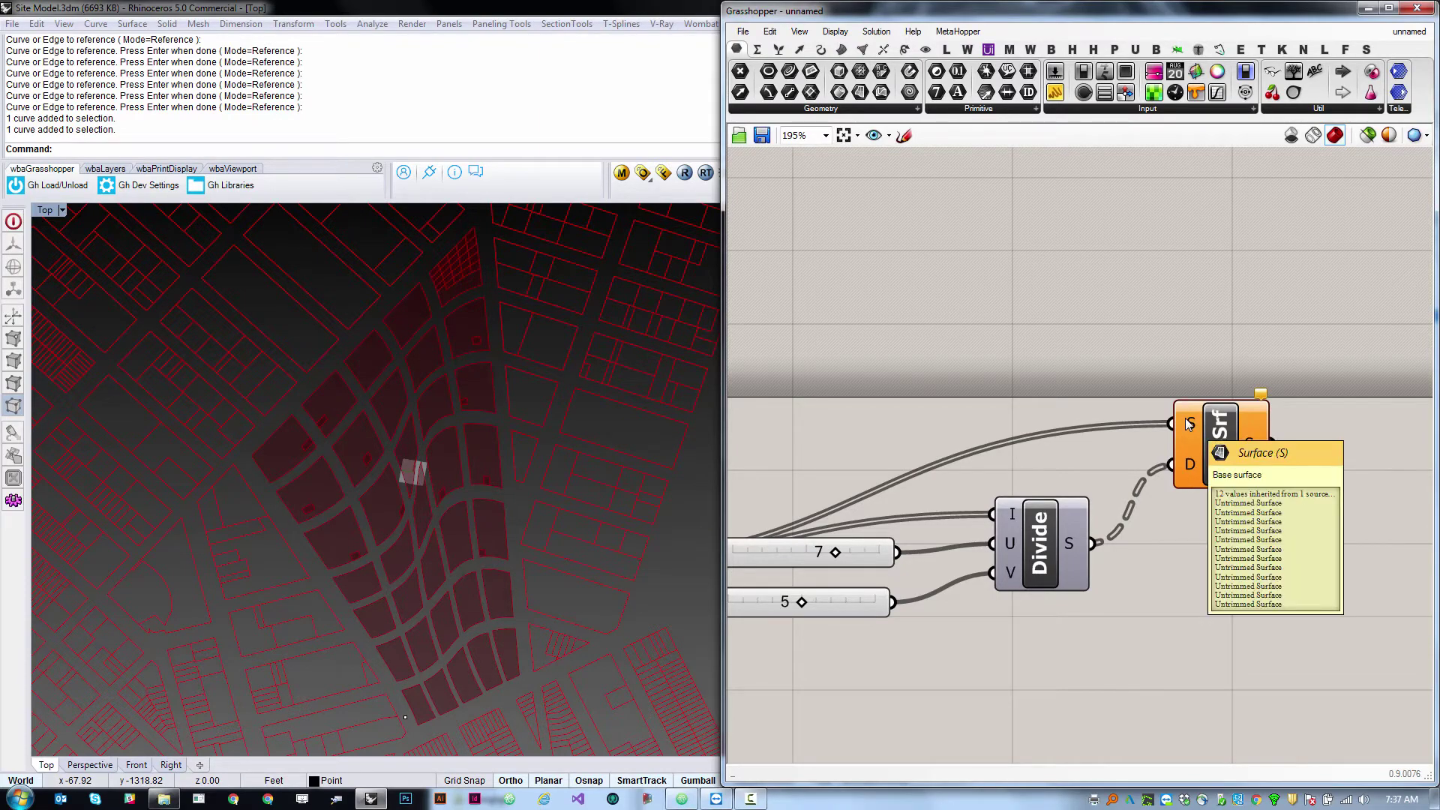
Graft the copied SubSrf's S input and highlight the component to check its subdivided parcels in the viewport.
right_click(1179, 442)
click(1214, 569)
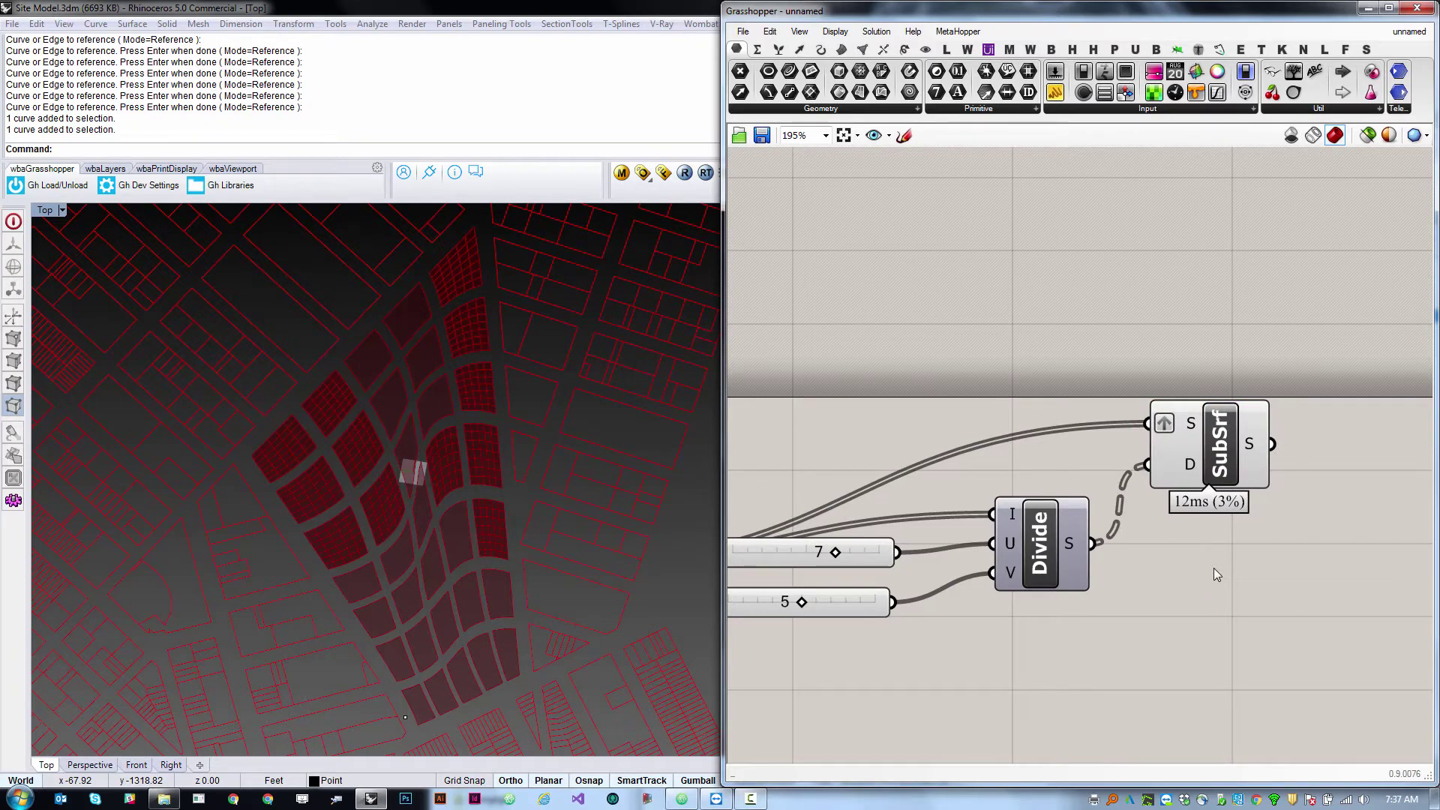
mouse_move(1190, 423)
mouse_move(1189, 466)
click(1228, 474)
scroll(1176, 413, down, 4)
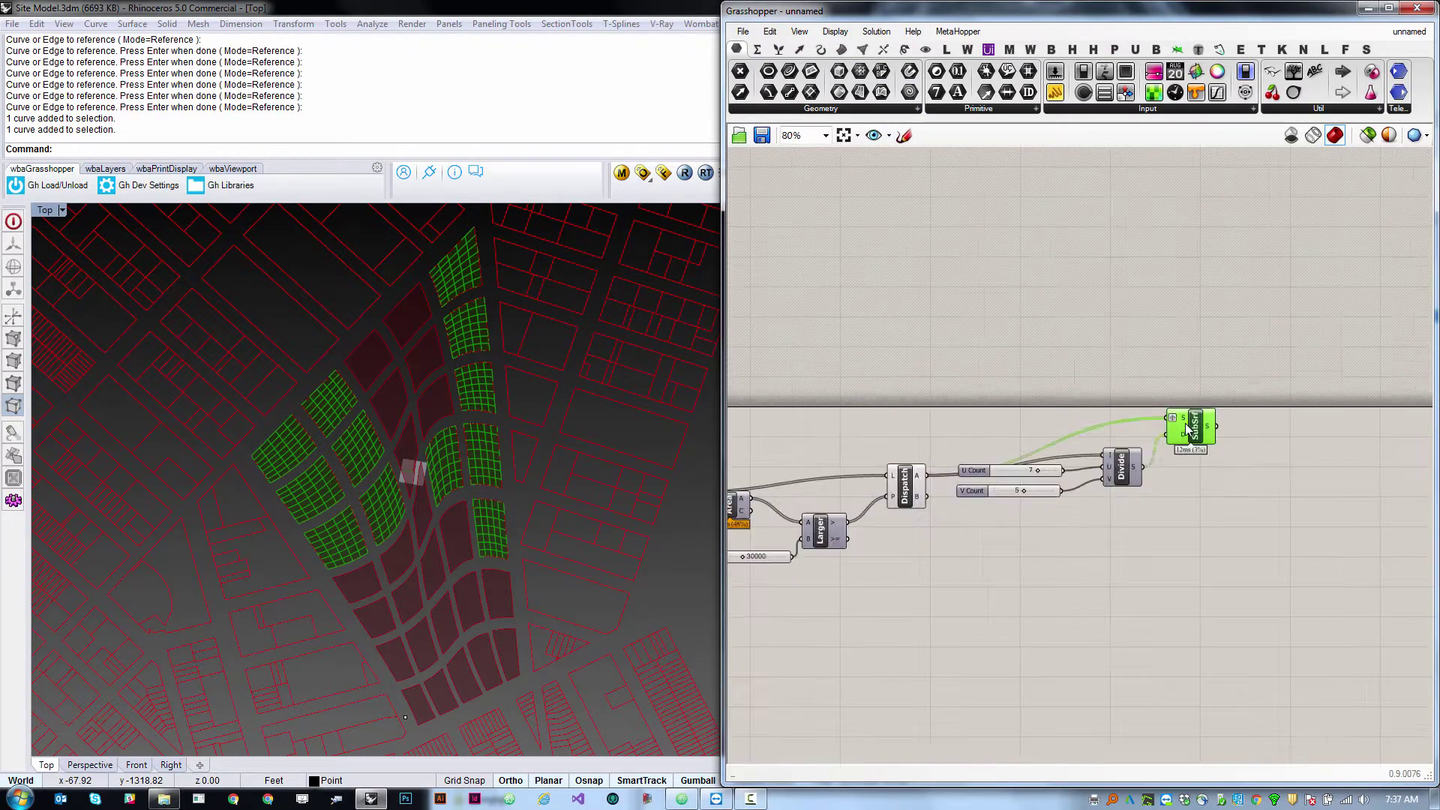
scroll(934, 512, up, 2)
scroll(1034, 518, down, 2)
scroll(1071, 471, up, 1)
click(1146, 557)
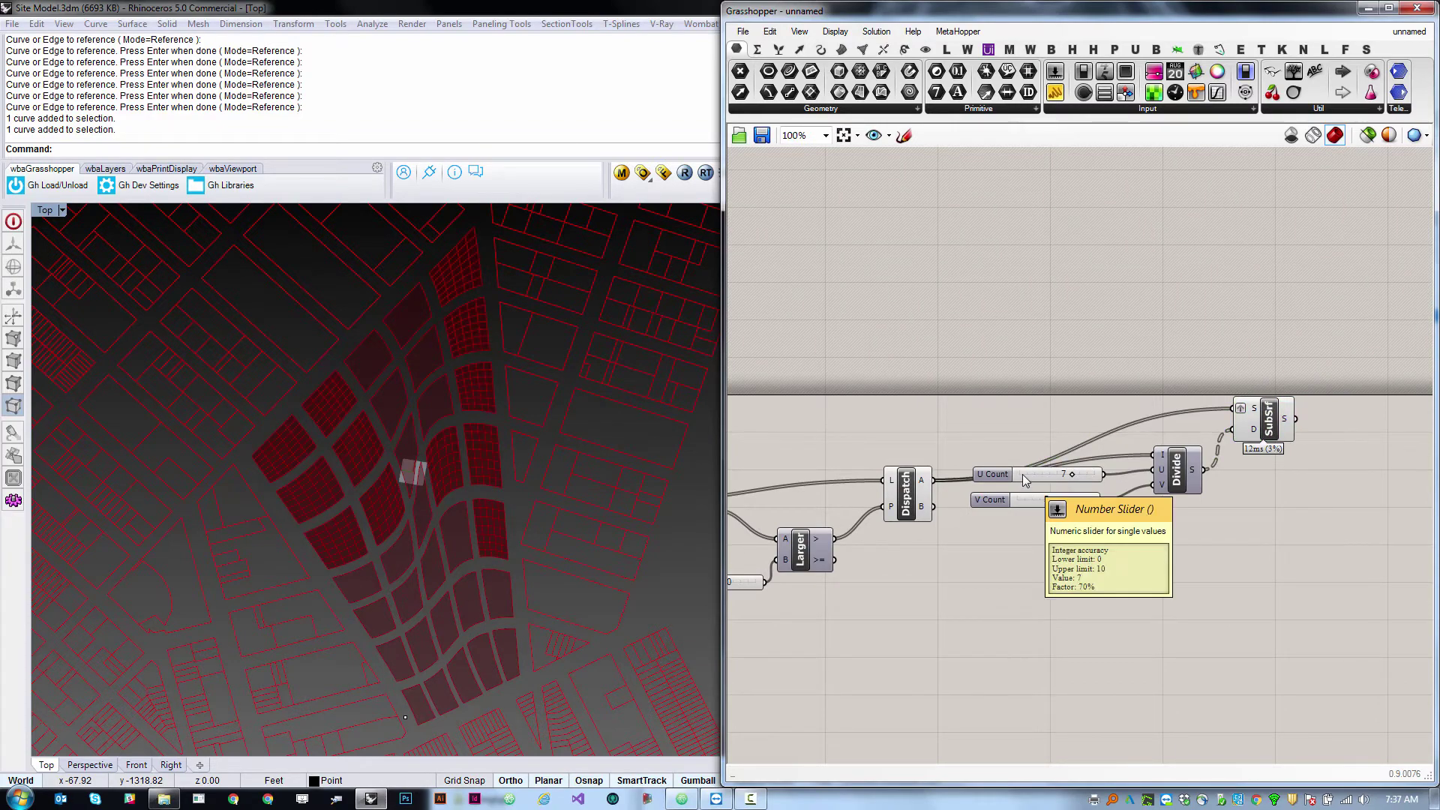
Set the copied U Count slider to 3 and V Count slider to 1, and inspect the parcels in the Top view.
scroll(1061, 477, up, 4)
drag(1097, 470, 1021, 483)
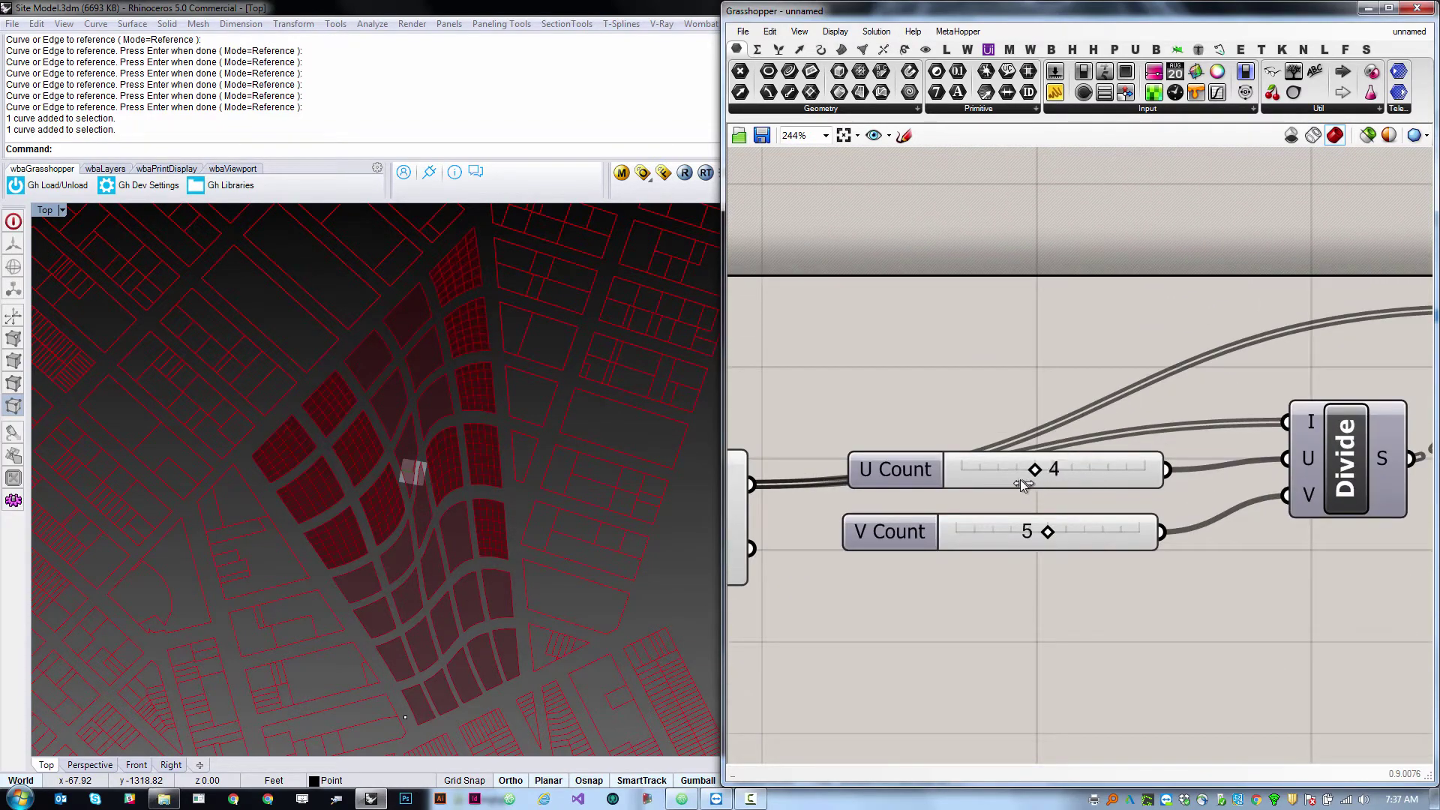
drag(1042, 531, 962, 541)
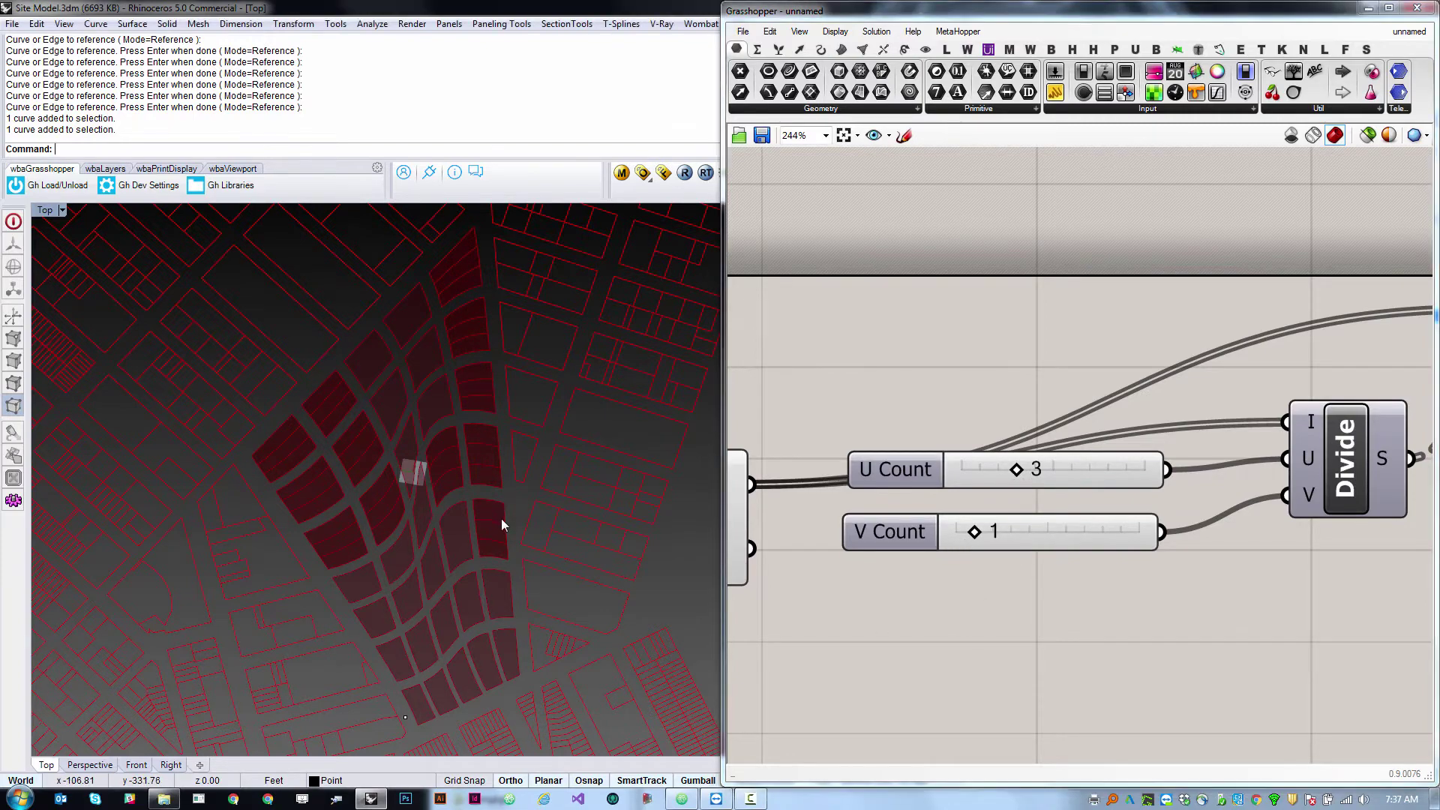
scroll(487, 502, up, 5)
scroll(450, 375, down, 5)
scroll(450, 356, up, 1)
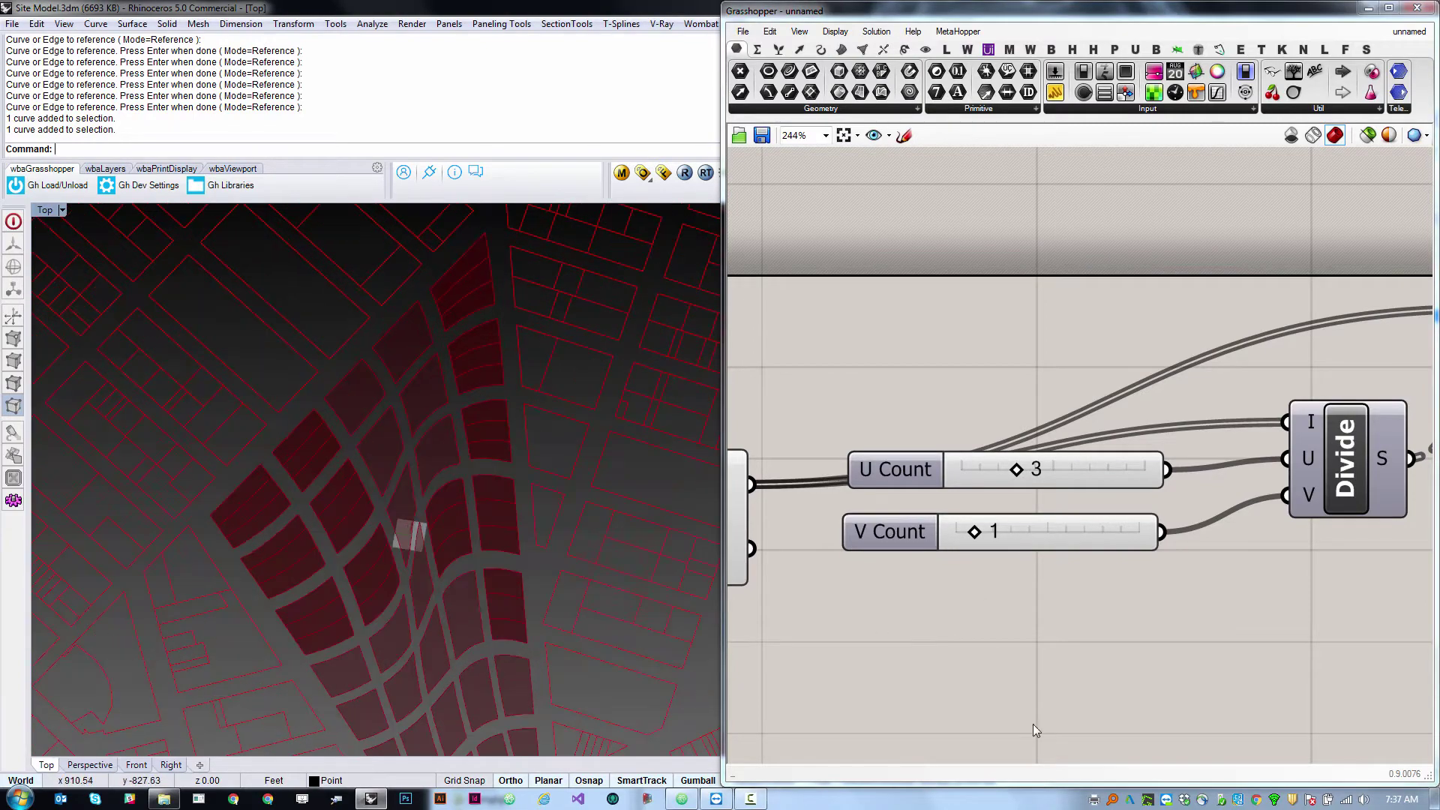
Shift the copied sliders, Divide and SubSrf slightly farther from Dispatch and move SubSrf closer to Divide.
scroll(1068, 590, down, 5)
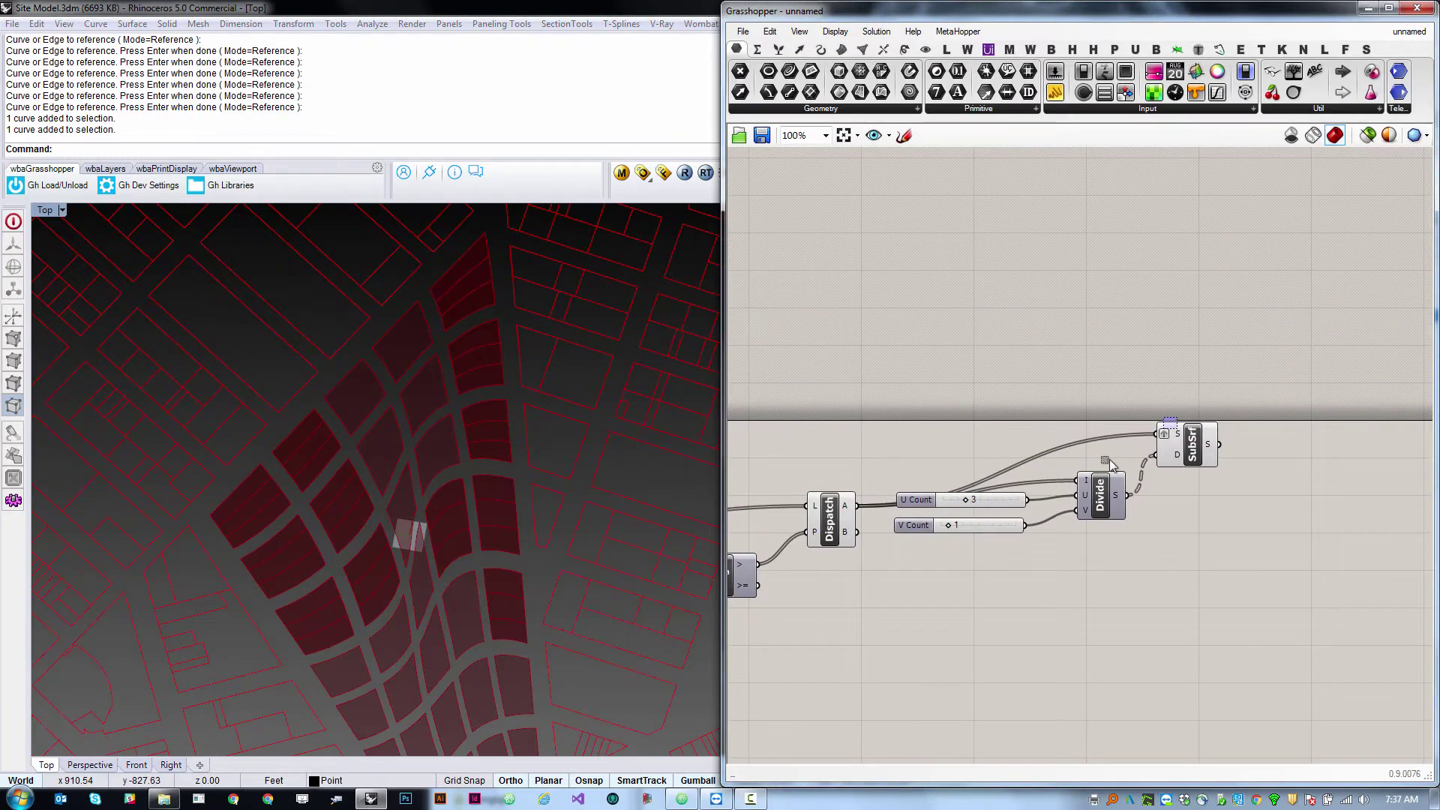
drag(1178, 417, 928, 598)
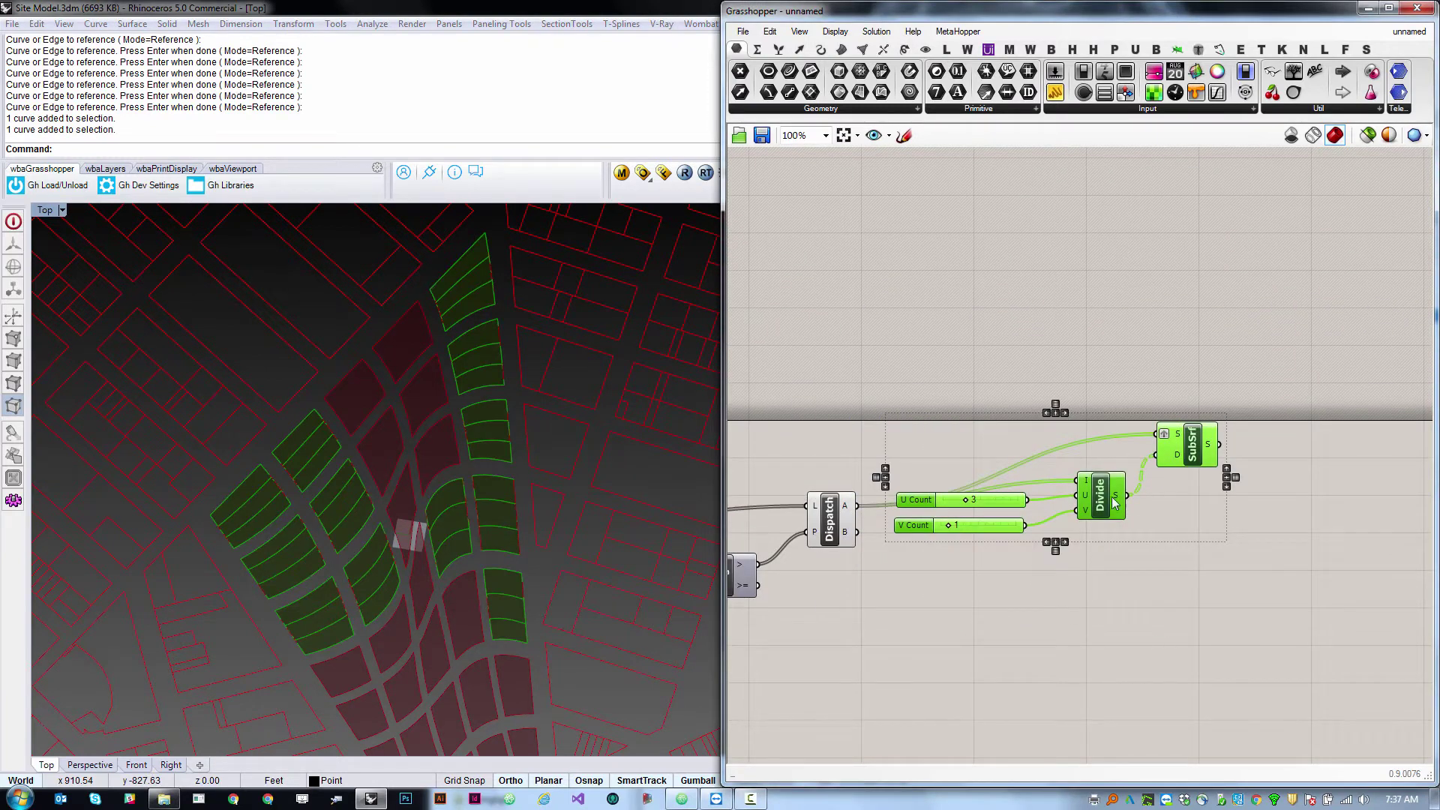
drag(1117, 489, 1150, 487)
click(1176, 582)
mouse_move(1213, 446)
mouse_down()
mouse_move(1229, 459)
mouse_move(1207, 462)
mouse_up()
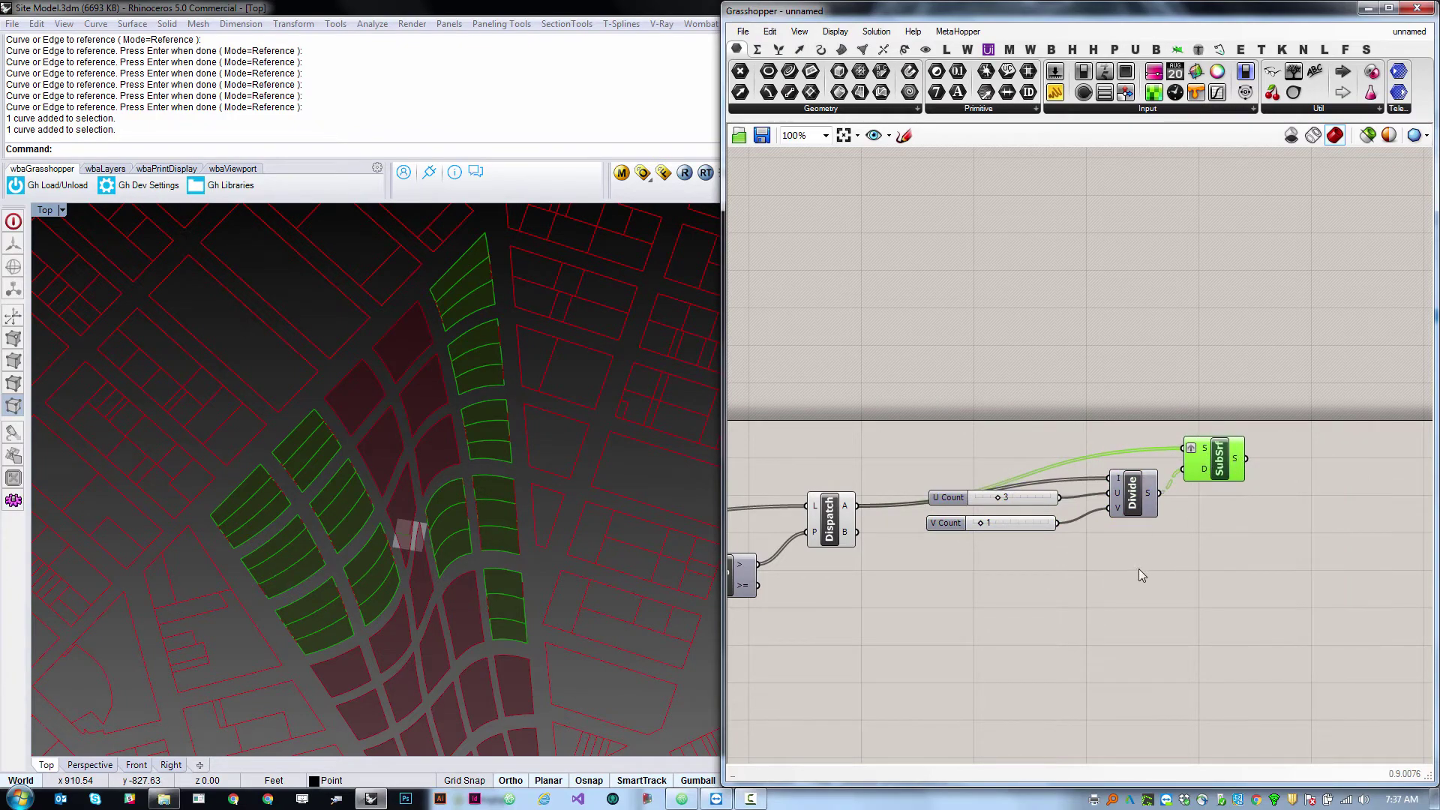
click(1208, 555)
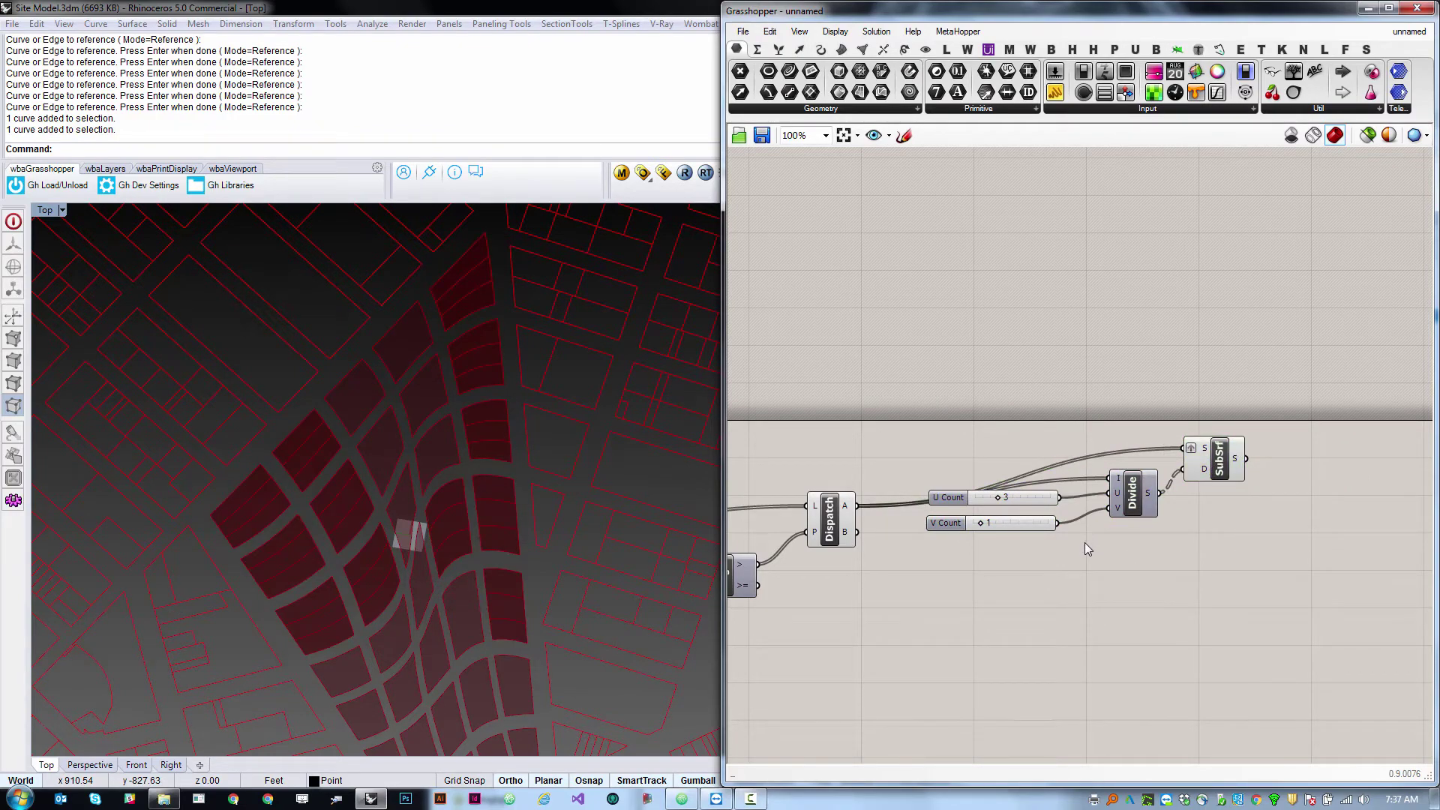
Add a Merge component and wire SubSrf's S output into D1 and Dispatch's B output into D2.
click(777, 51)
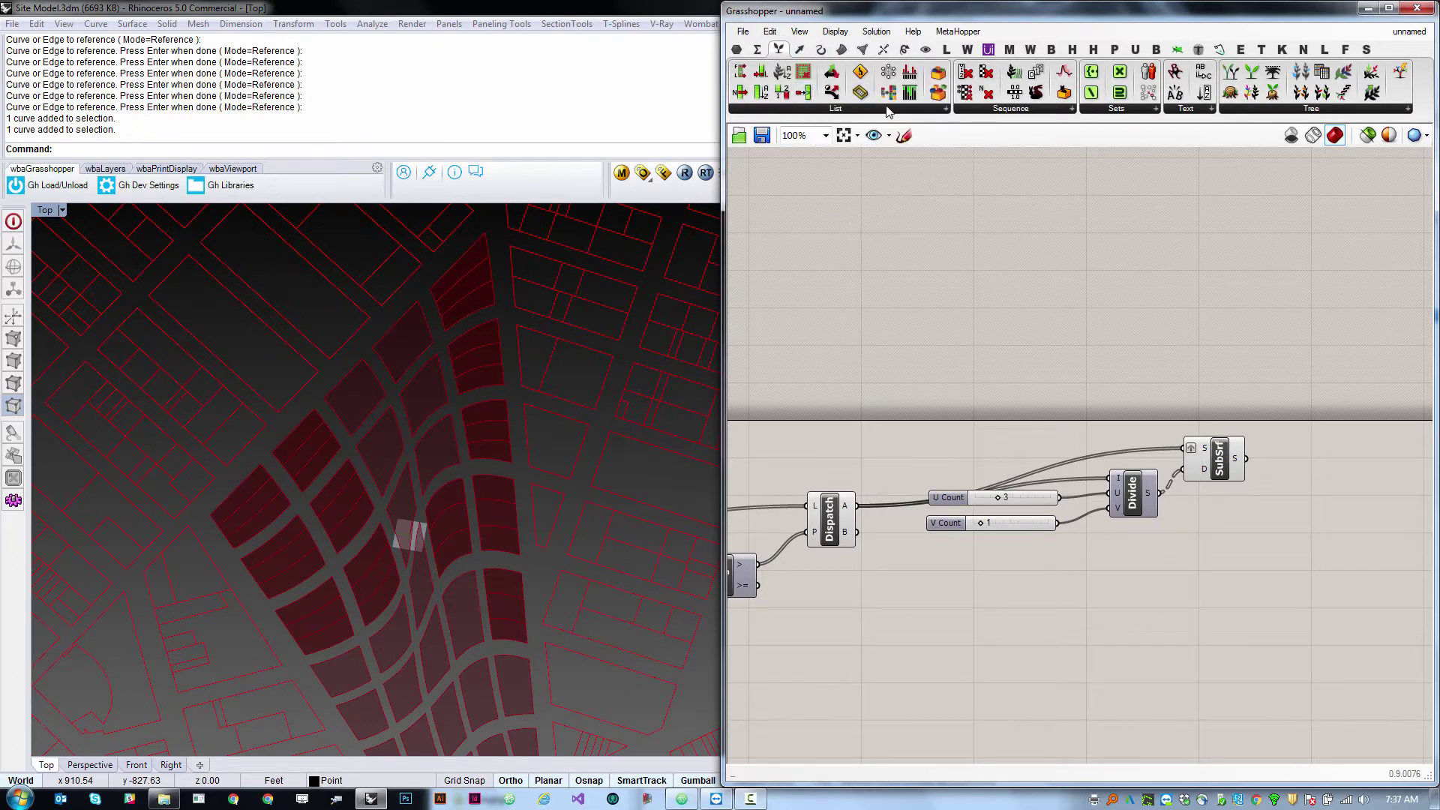
click(1313, 110)
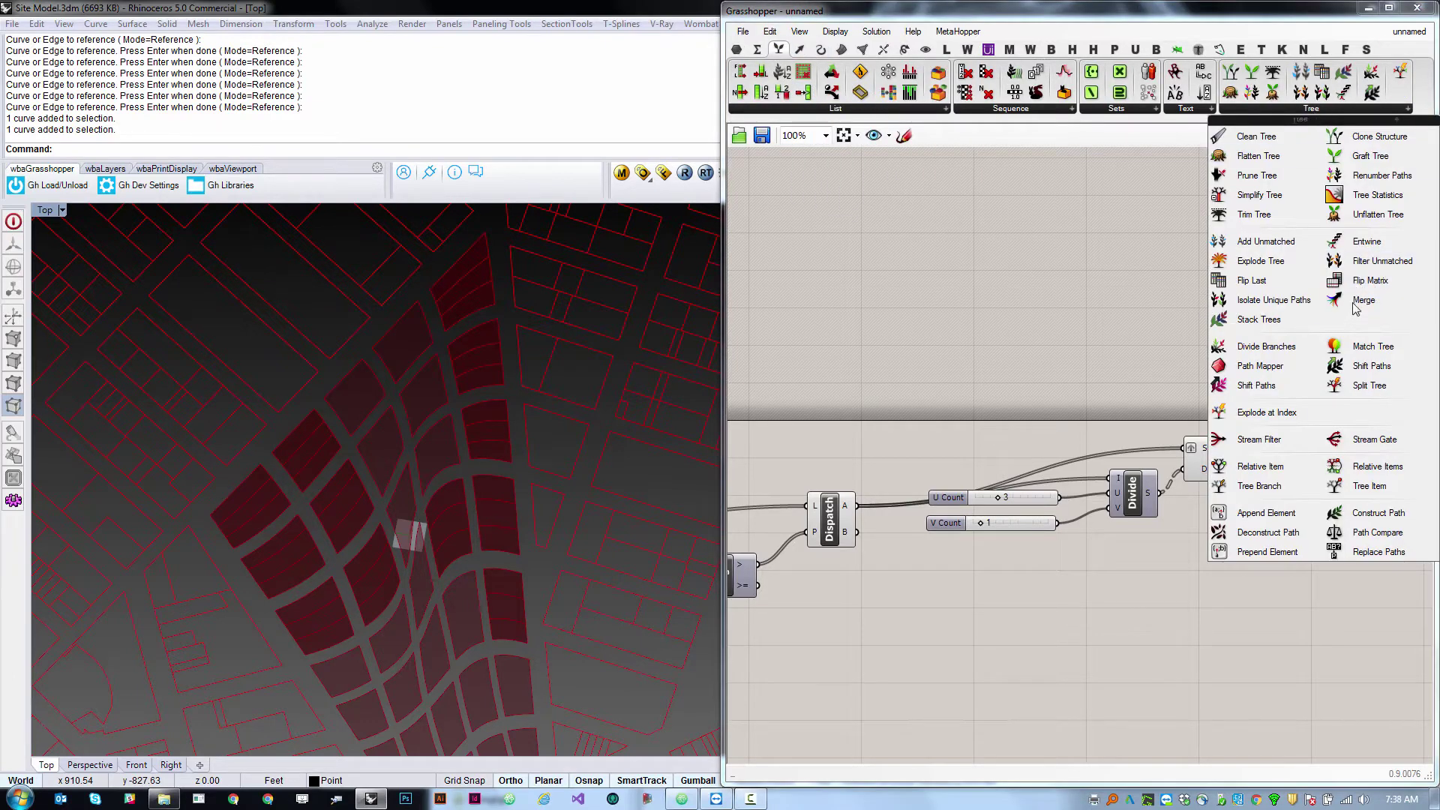
drag(1356, 308, 1324, 493)
scroll(1321, 493, up, 1)
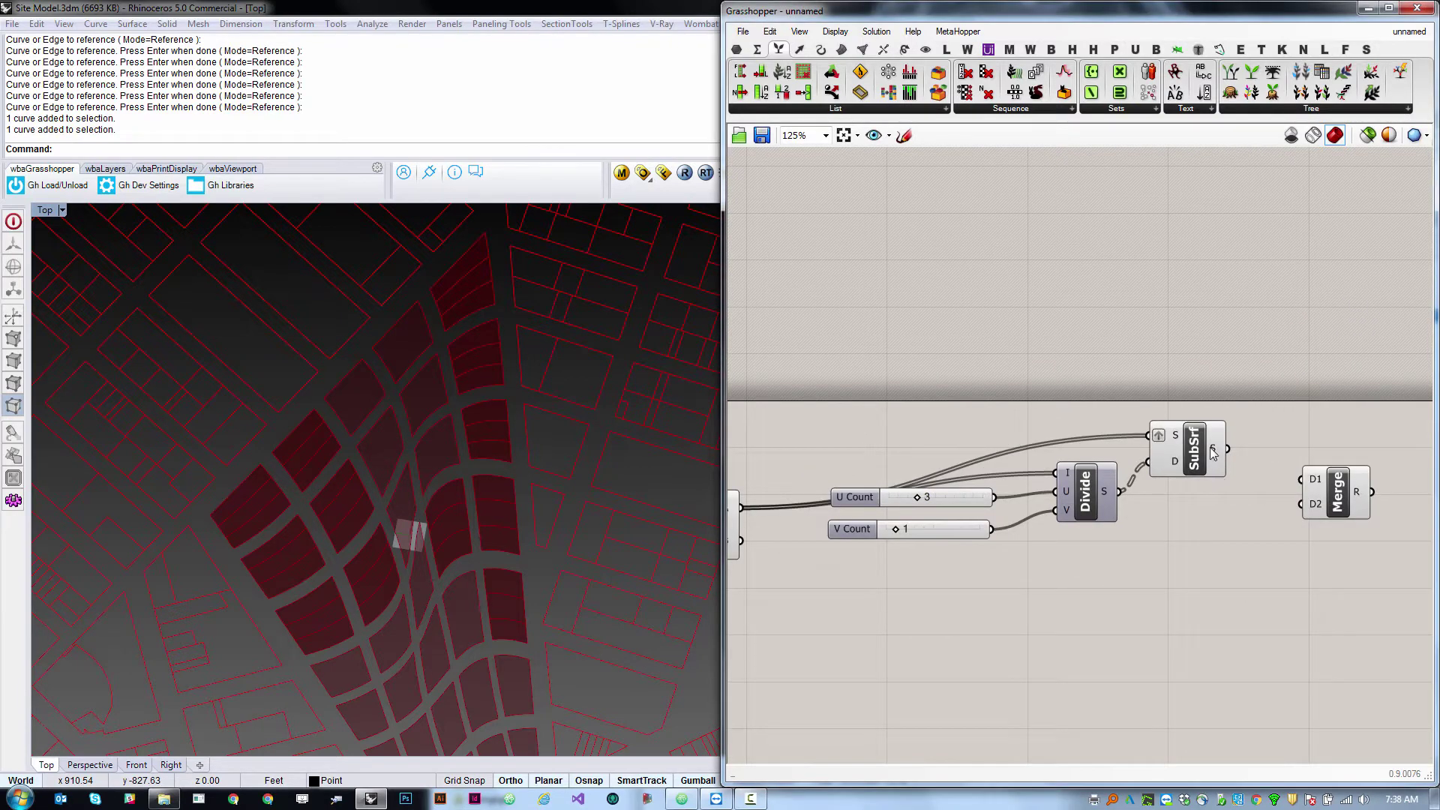
drag(1213, 450, 1314, 484)
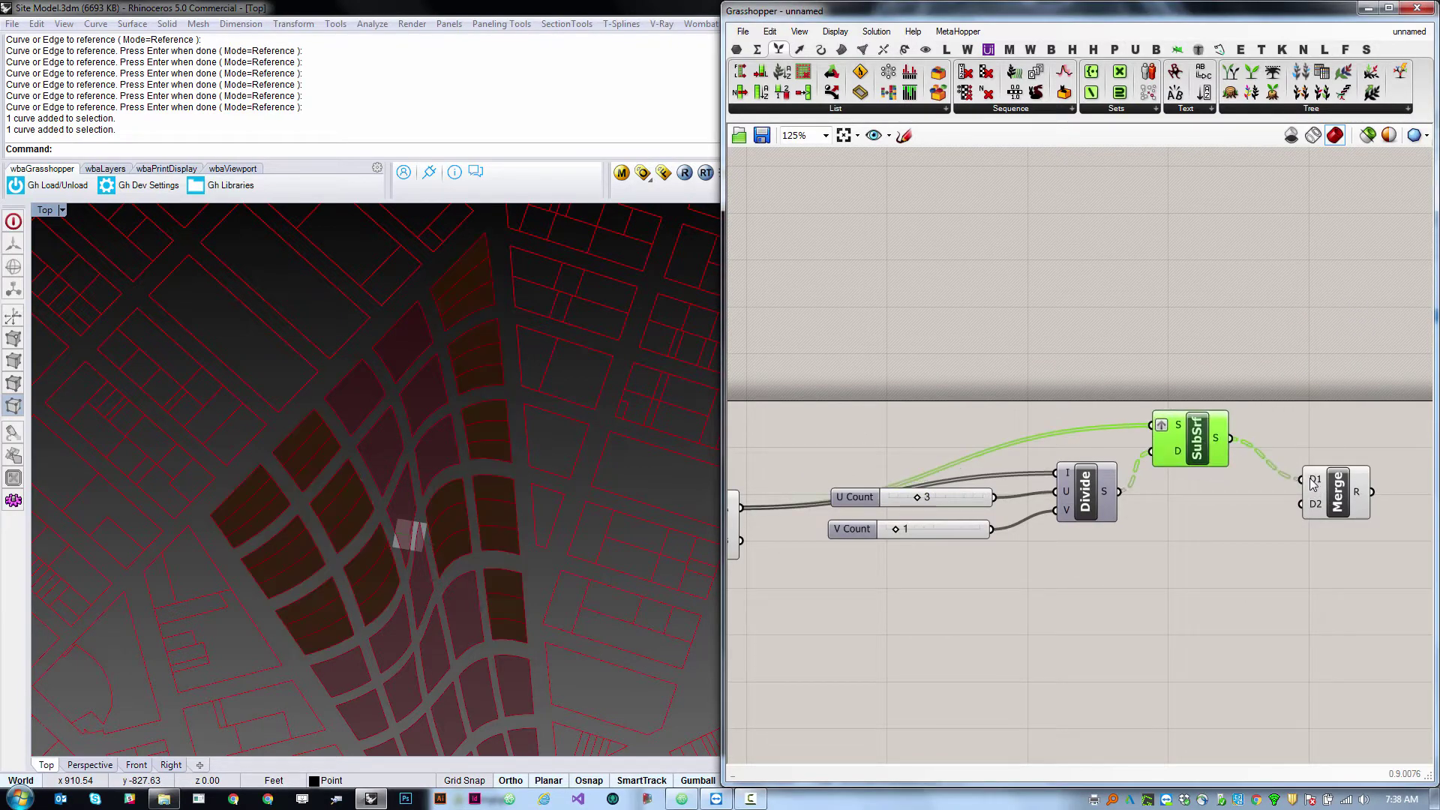
scroll(1323, 510, down, 2)
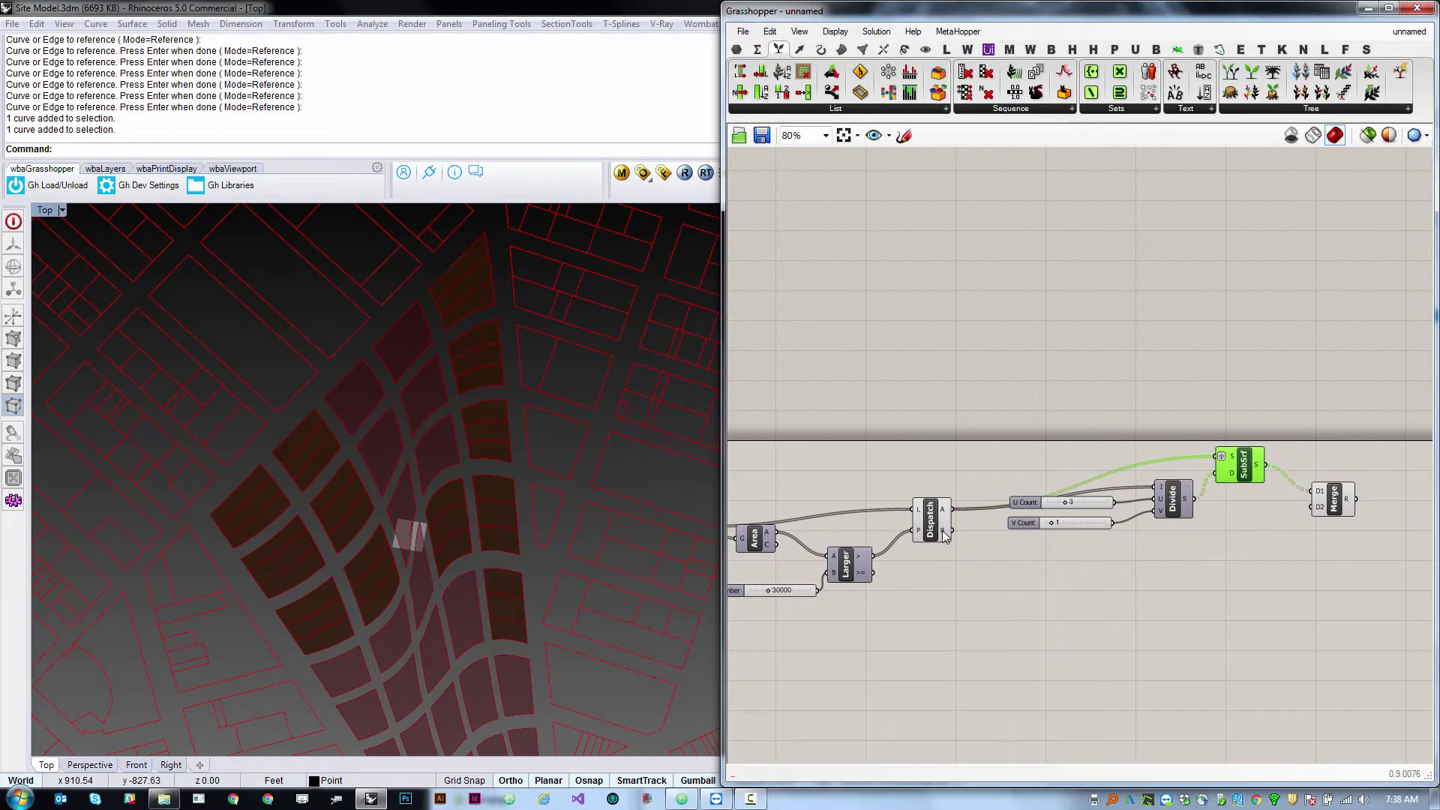
drag(1225, 475, 1312, 507)
click(1303, 571)
Turn off the preview of the components upstream of Merge.
drag(1288, 372, 743, 671)
middle_click(969, 403)
click(994, 436)
click(1228, 571)
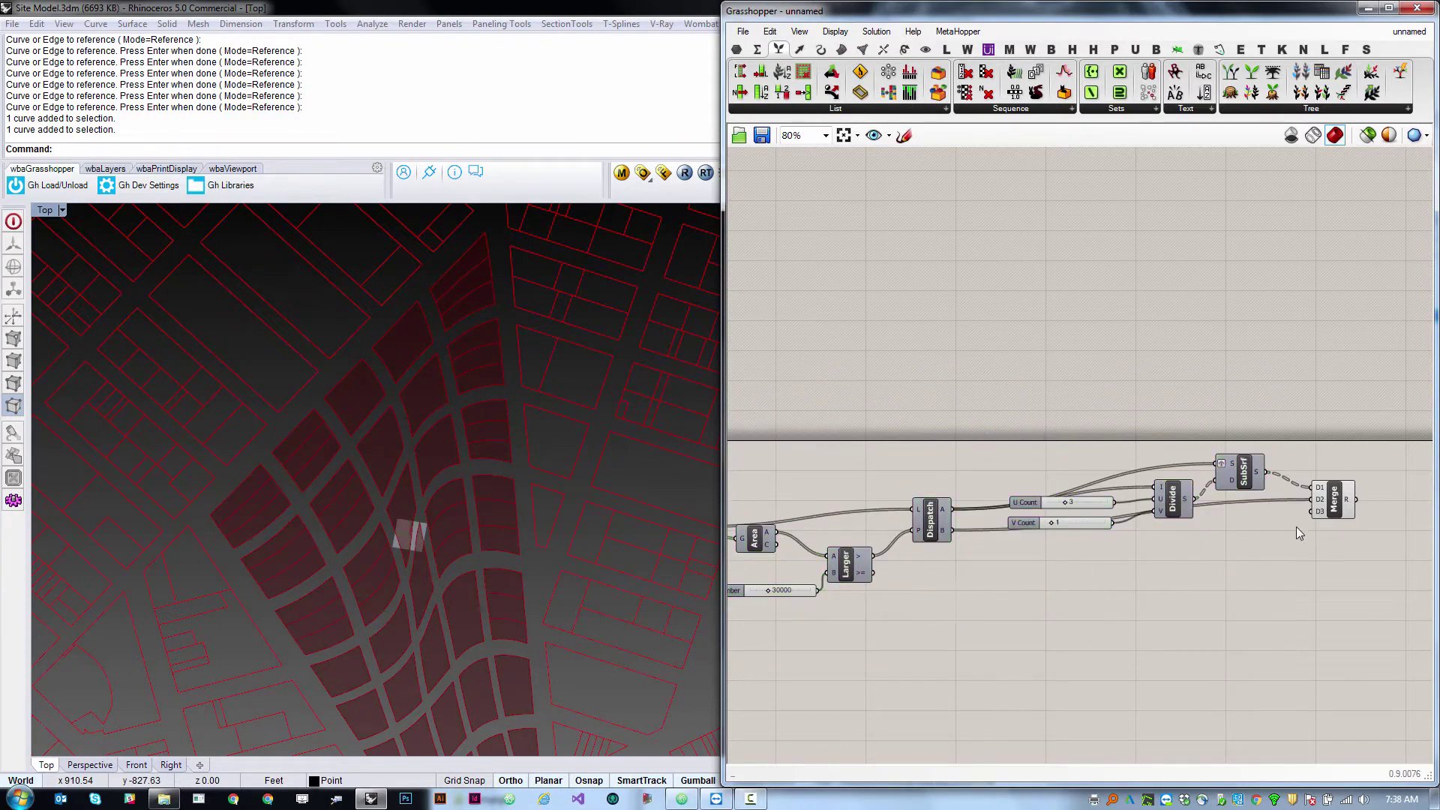
Highlight the Merge component and examine the combined parcels in the Top view.
click(1329, 496)
right_drag(285, 461, 189, 300)
scroll(303, 448, down, 4)
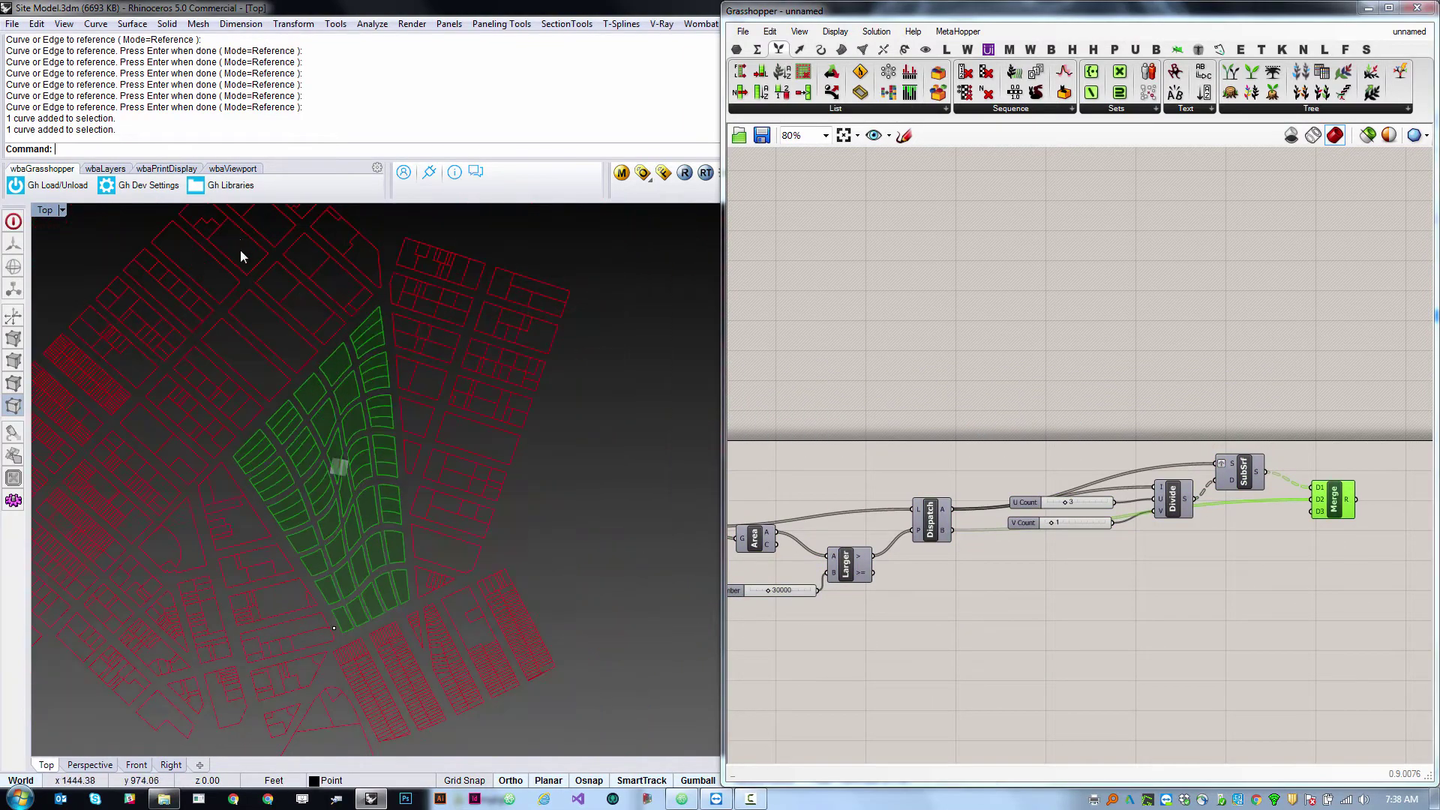
scroll(264, 381, up, 6)
scroll(360, 480, down, 6)
scroll(391, 535, up, 6)
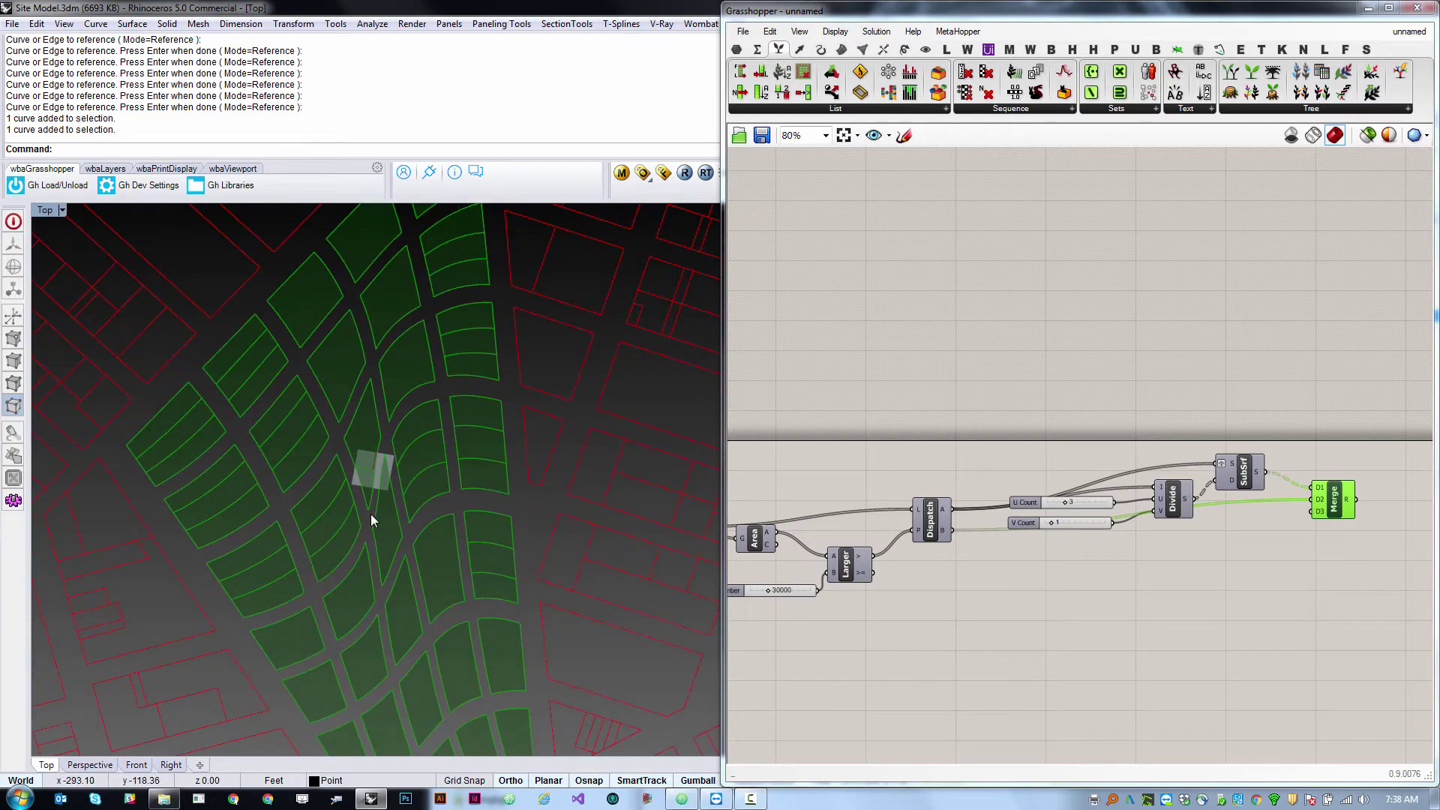
click(1281, 528)
Remove the unused D3 input from Merge and flatten its R output.
scroll(1320, 521, up, 5)
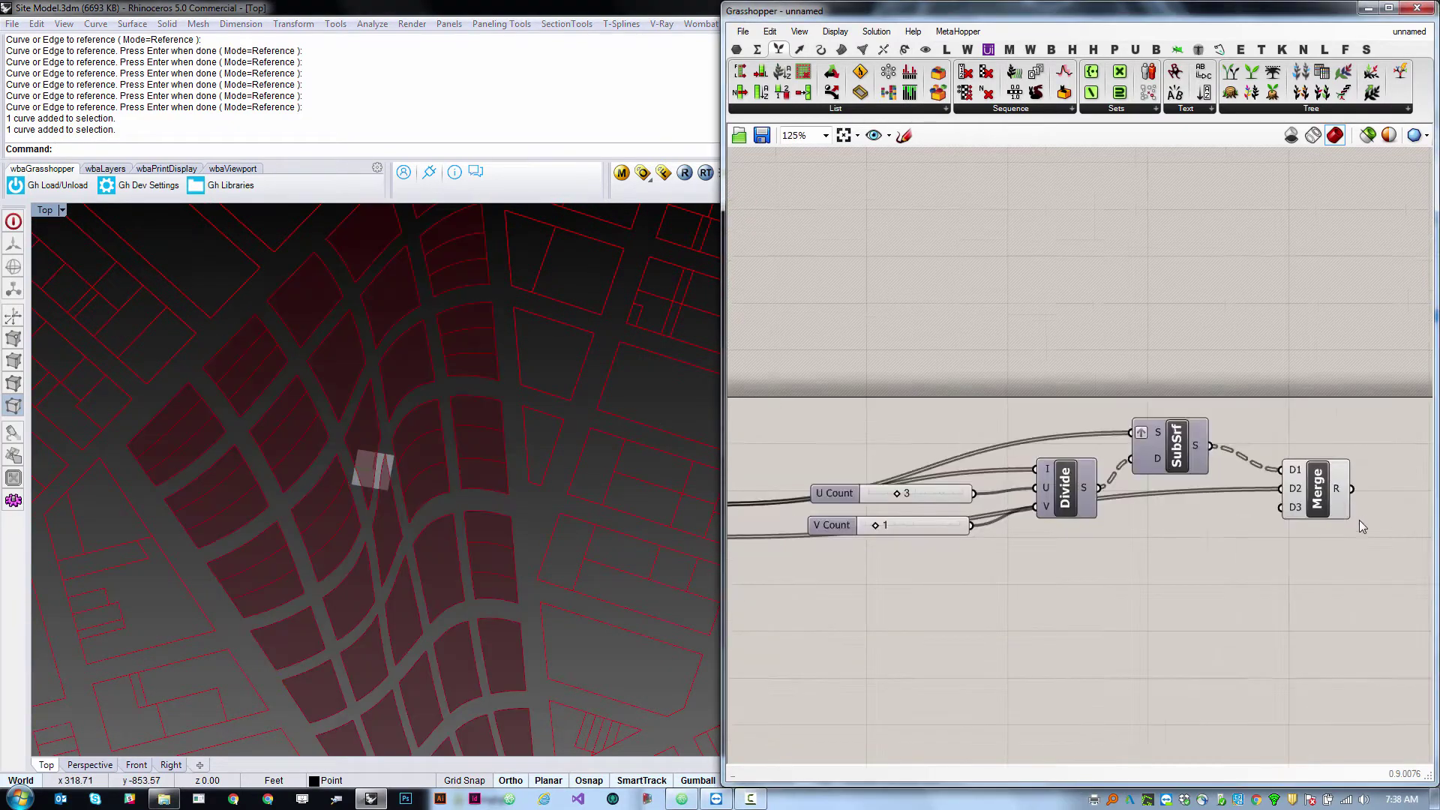
scroll(1288, 503, down, 2)
scroll(1155, 497, up, 3)
mouse_move(1154, 493)
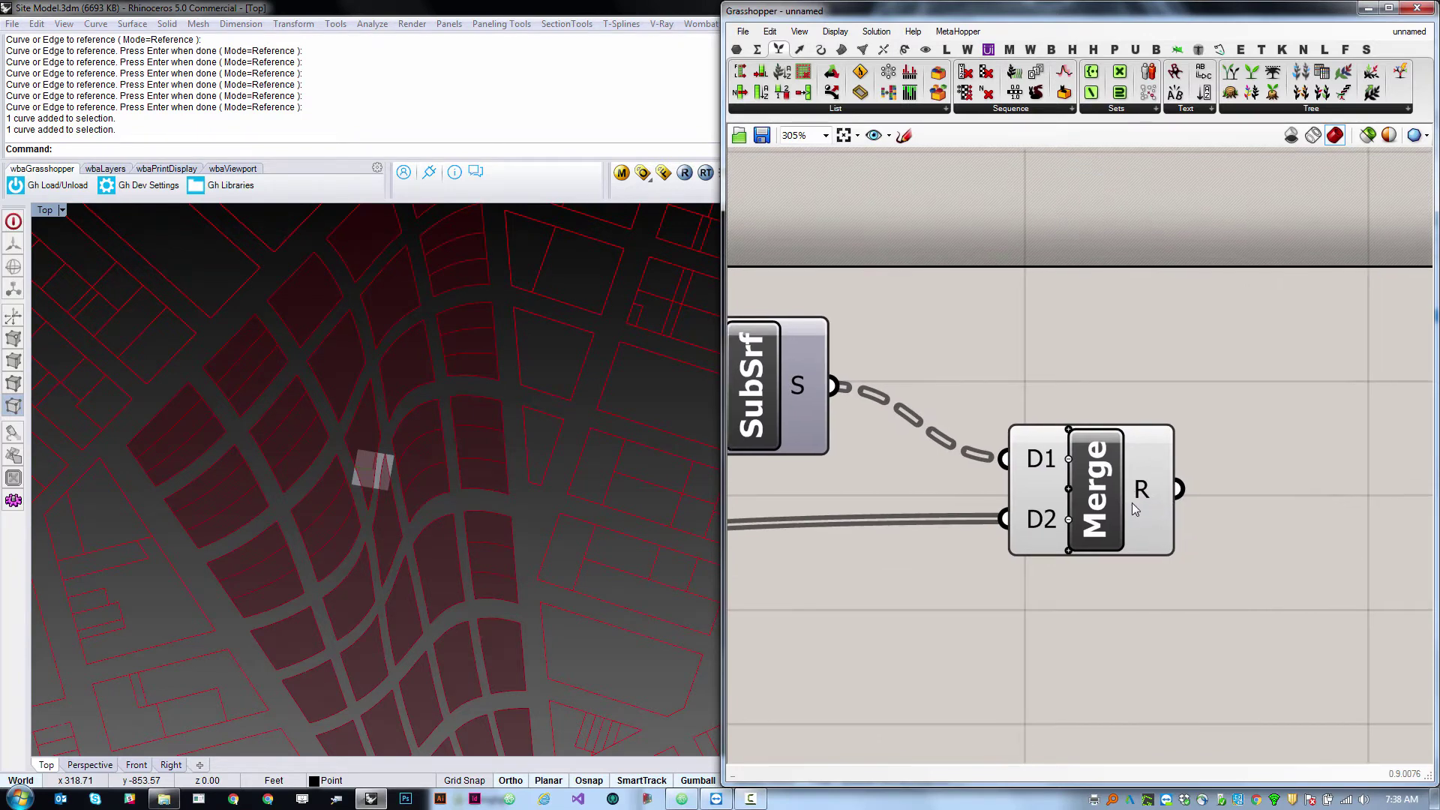
right_click(1136, 492)
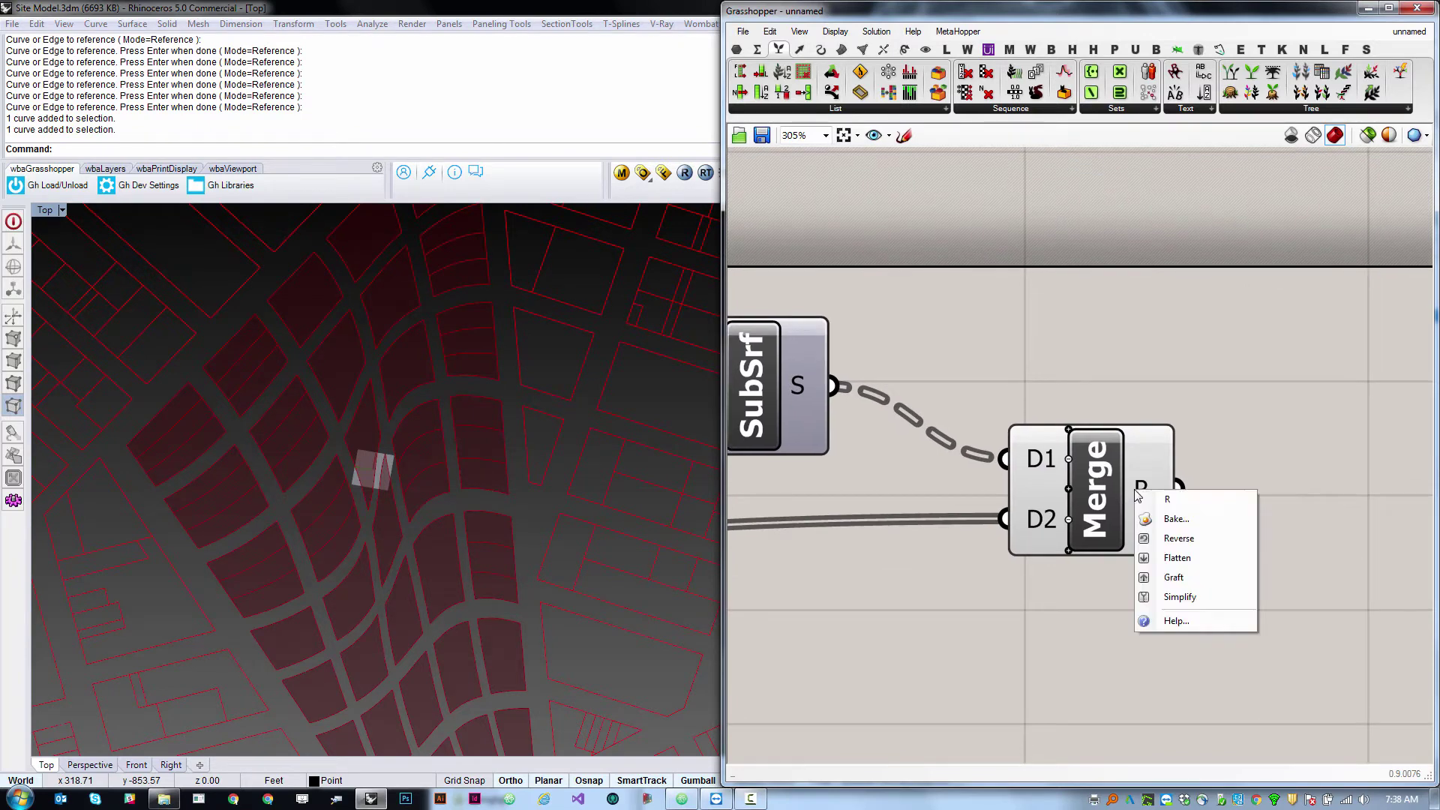
click(1174, 558)
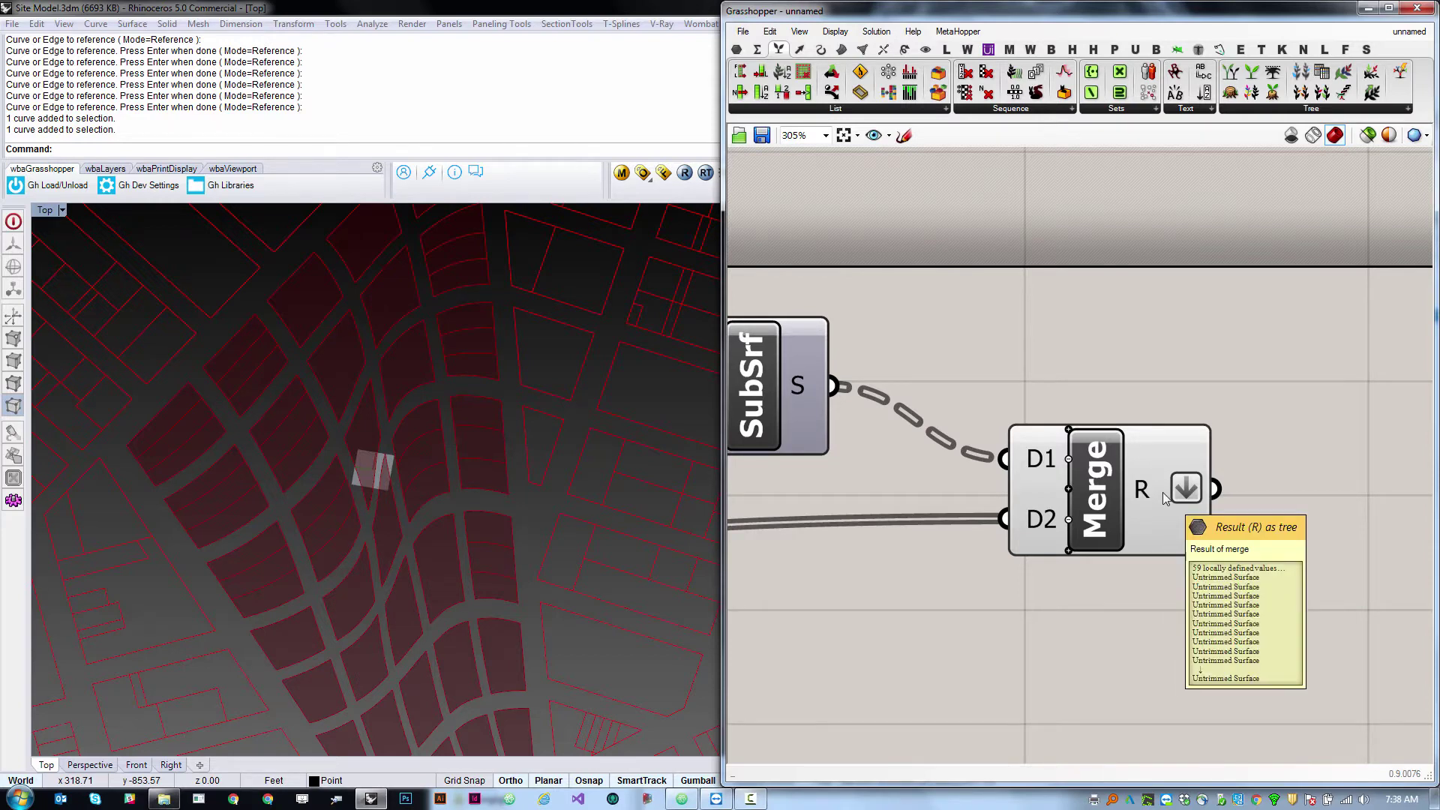
Move the flattened Merge component closer to SubSrf, slightly below it.
scroll(1163, 483, down, 8)
scroll(1046, 443, up, 4)
drag(1324, 541, 1281, 584)
click(1281, 604)
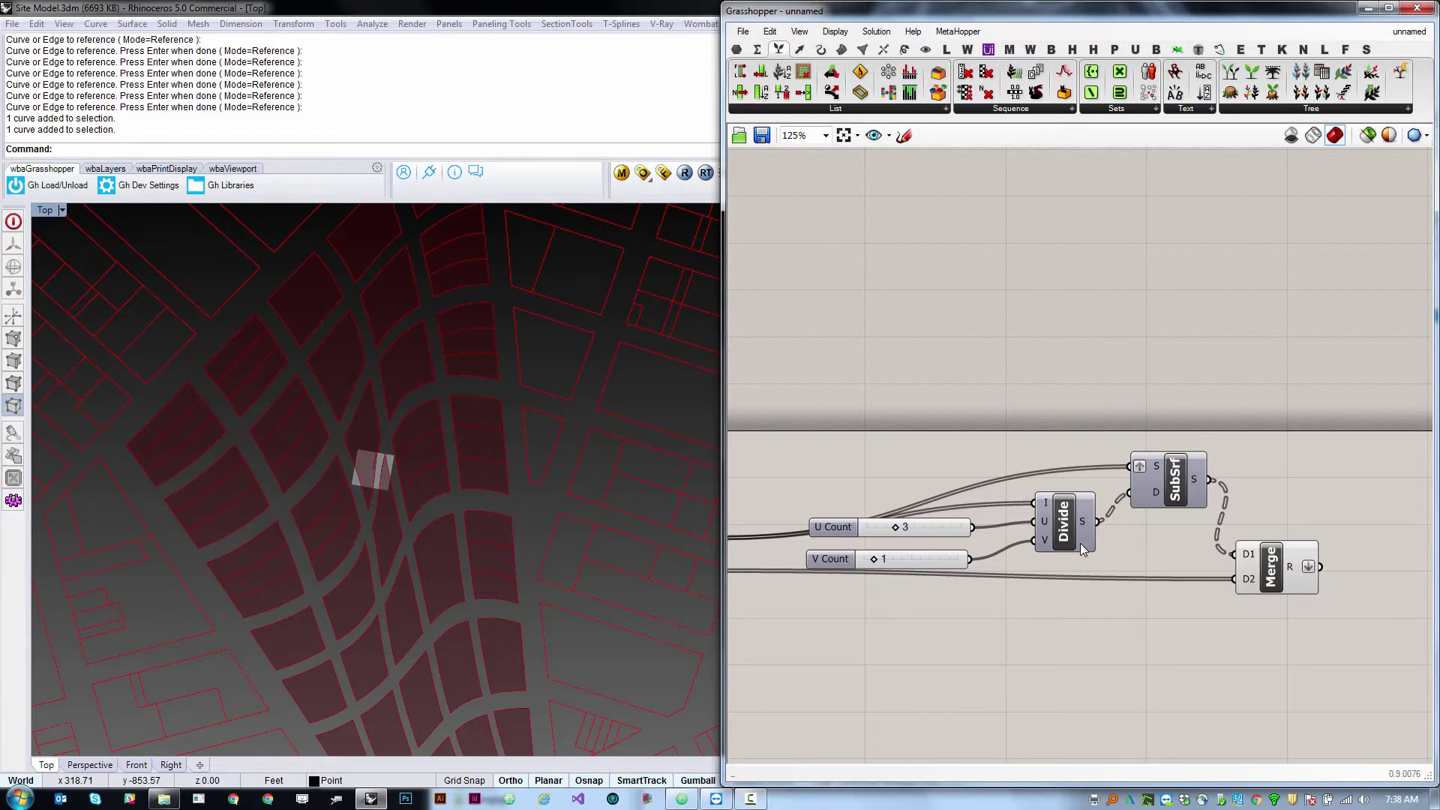
scroll(981, 461, down, 4)
scroll(1116, 540, up, 3)
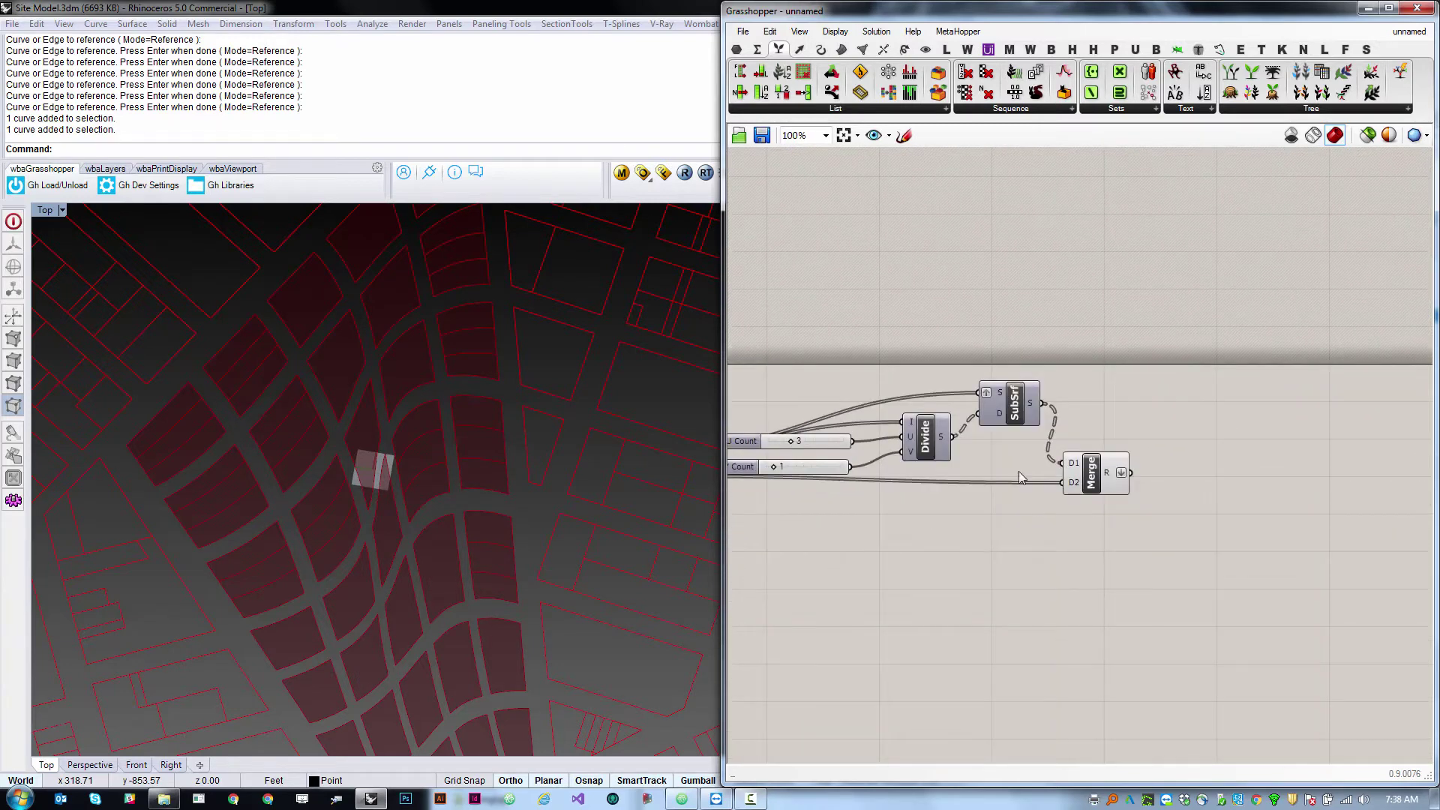
Add a Point parameter below Merge and name it Attractor Point.
click(737, 50)
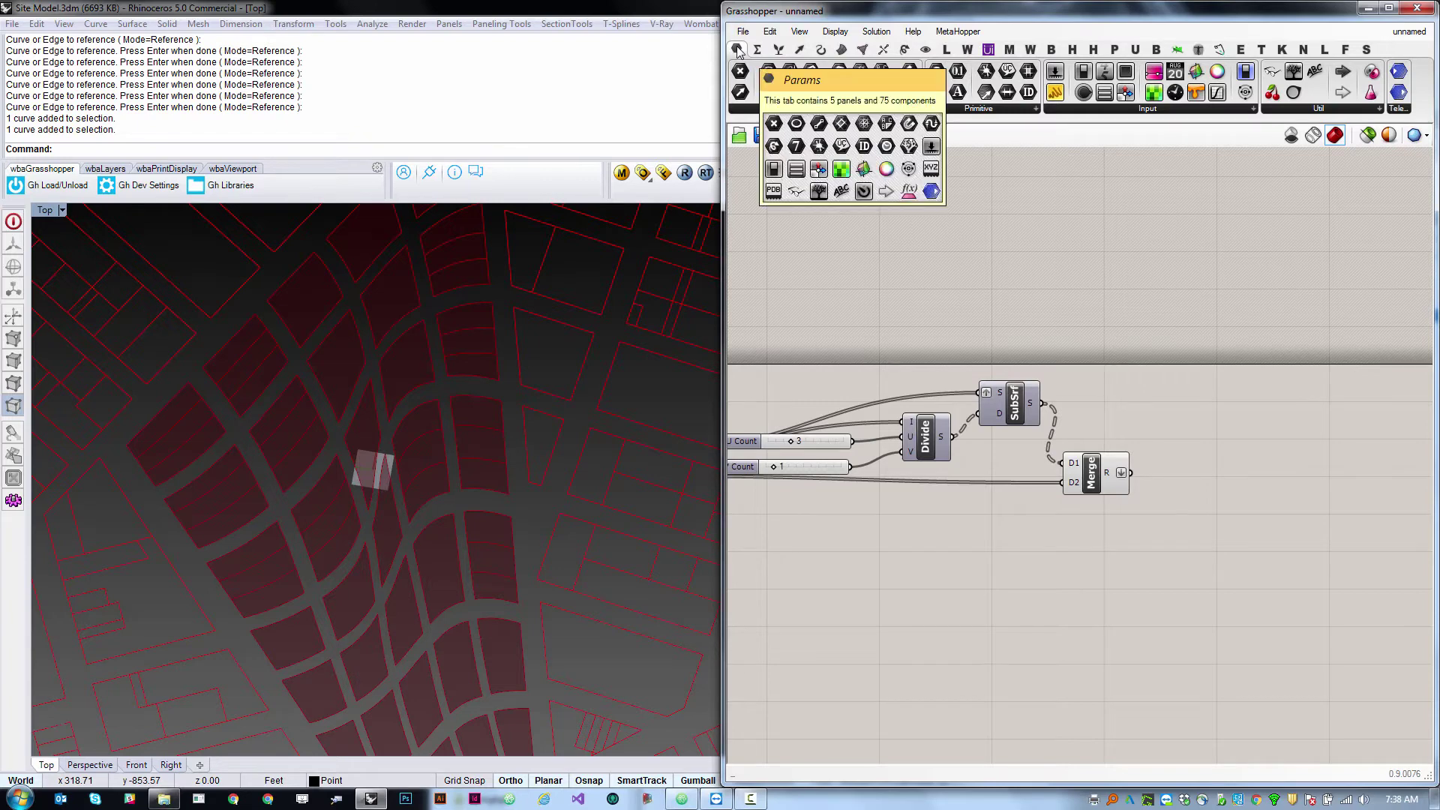
drag(768, 71, 1110, 574)
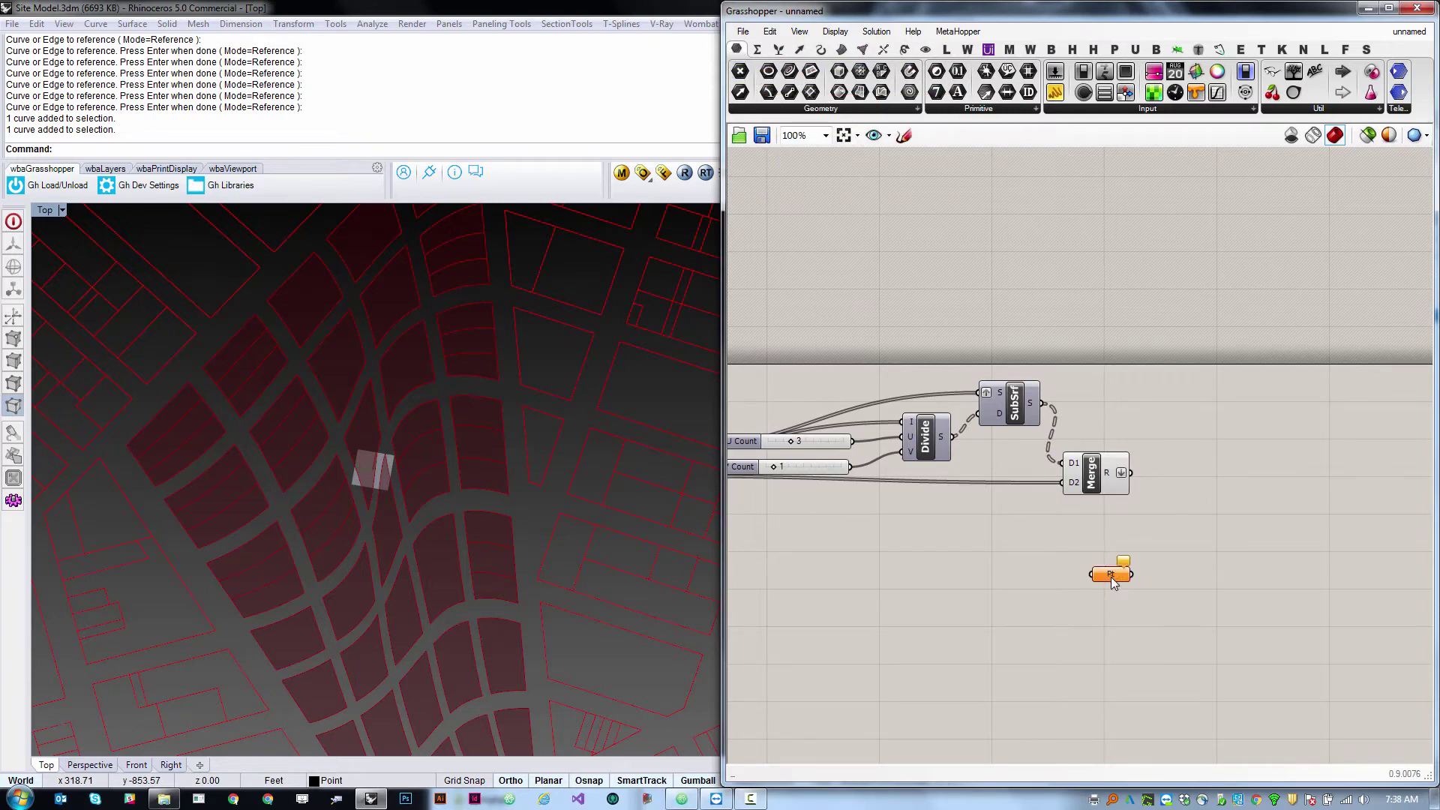
right_click(1108, 573)
text(A)
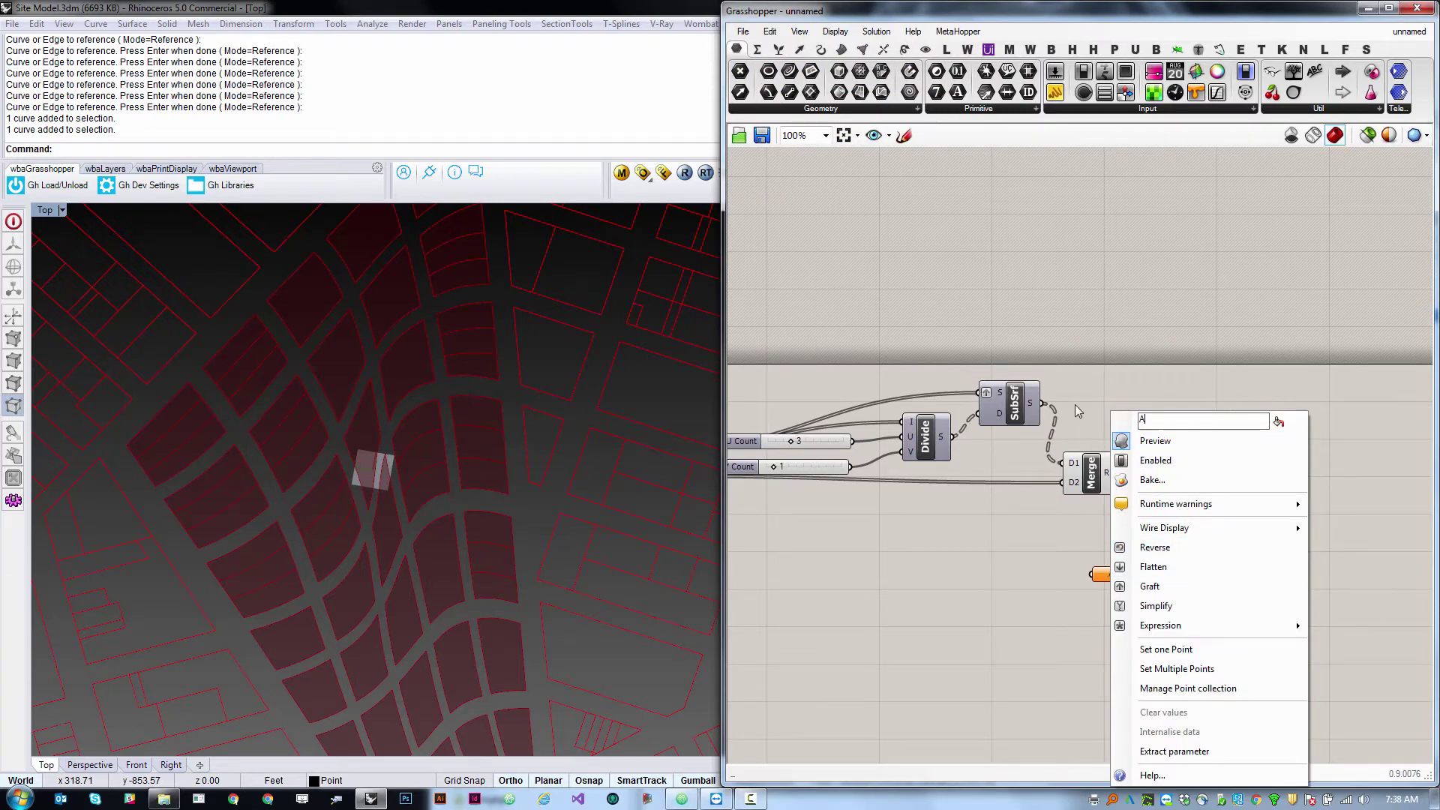
text(ttractor Point)
key(Return)
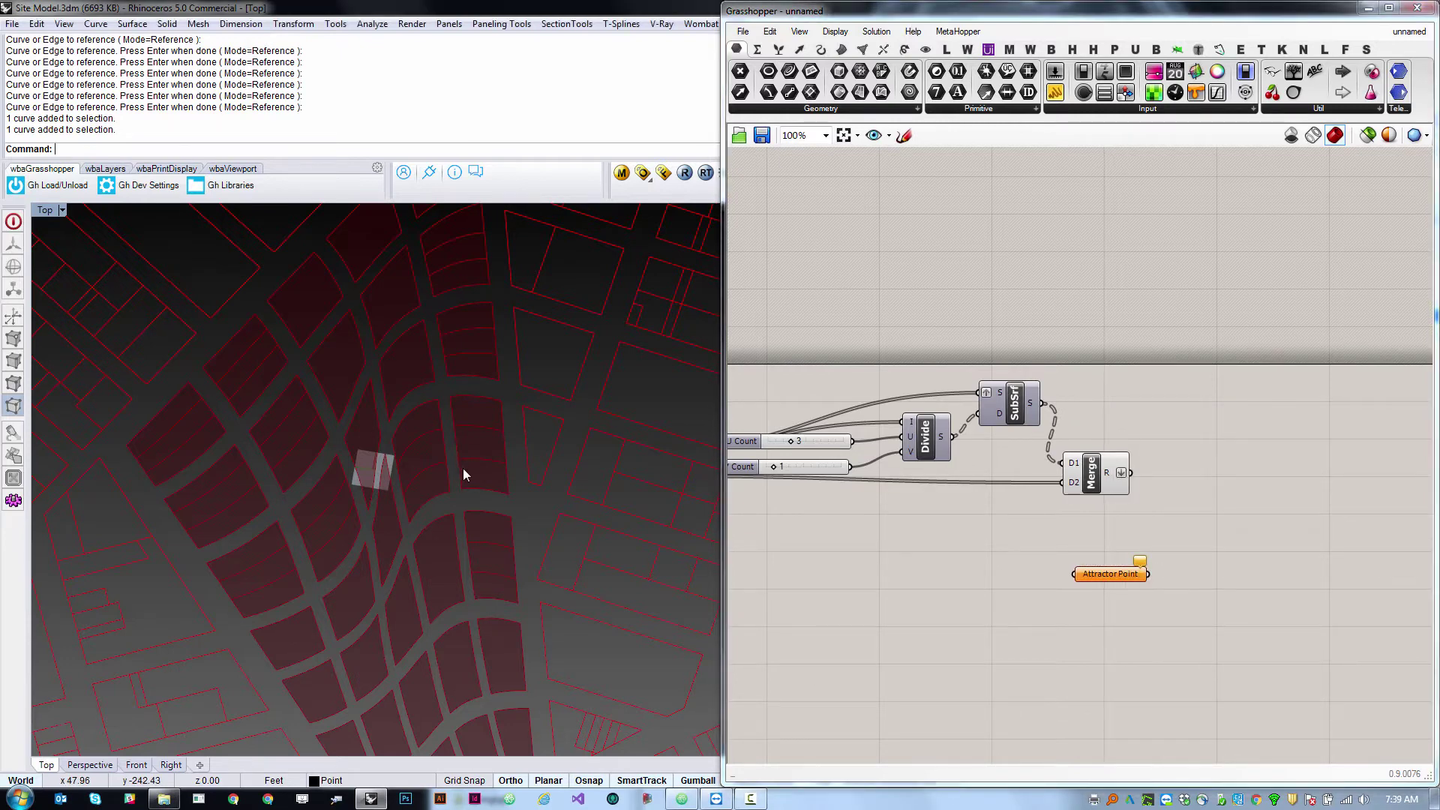
Move the Grasshopper window off the Rhino layer list and make the Point layer under Attractors current.
drag(993, 9, 898, 463)
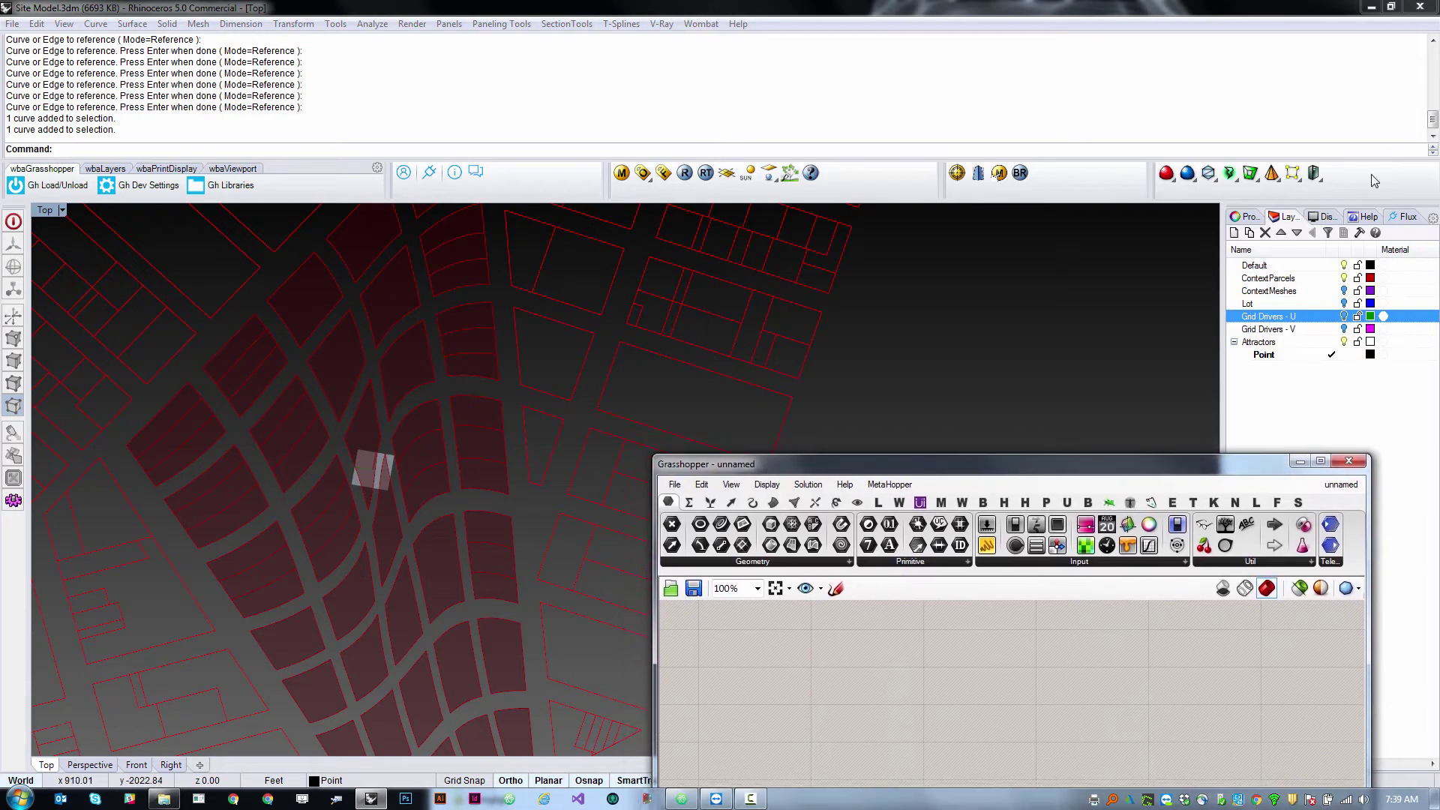
click(1333, 266)
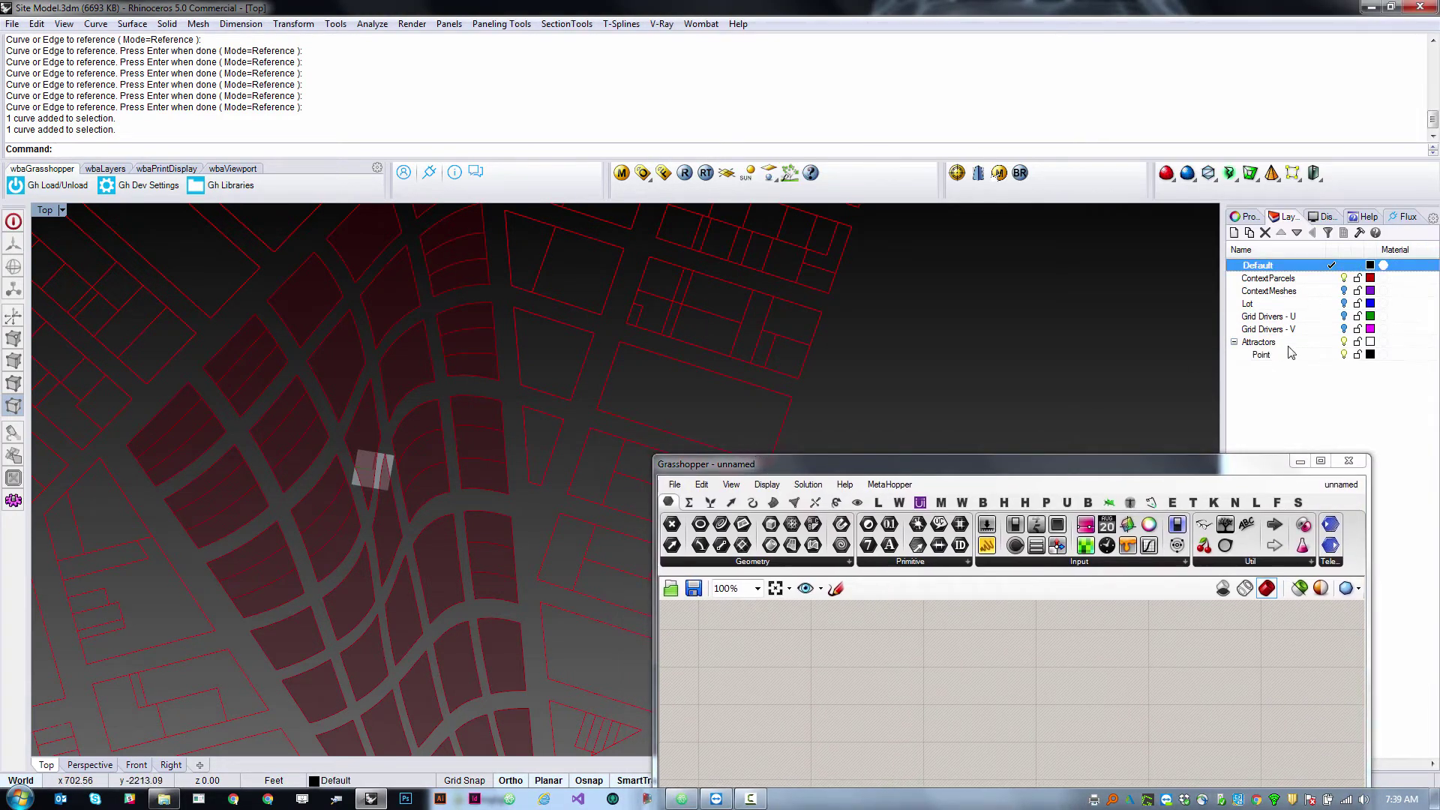
double_click(1260, 356)
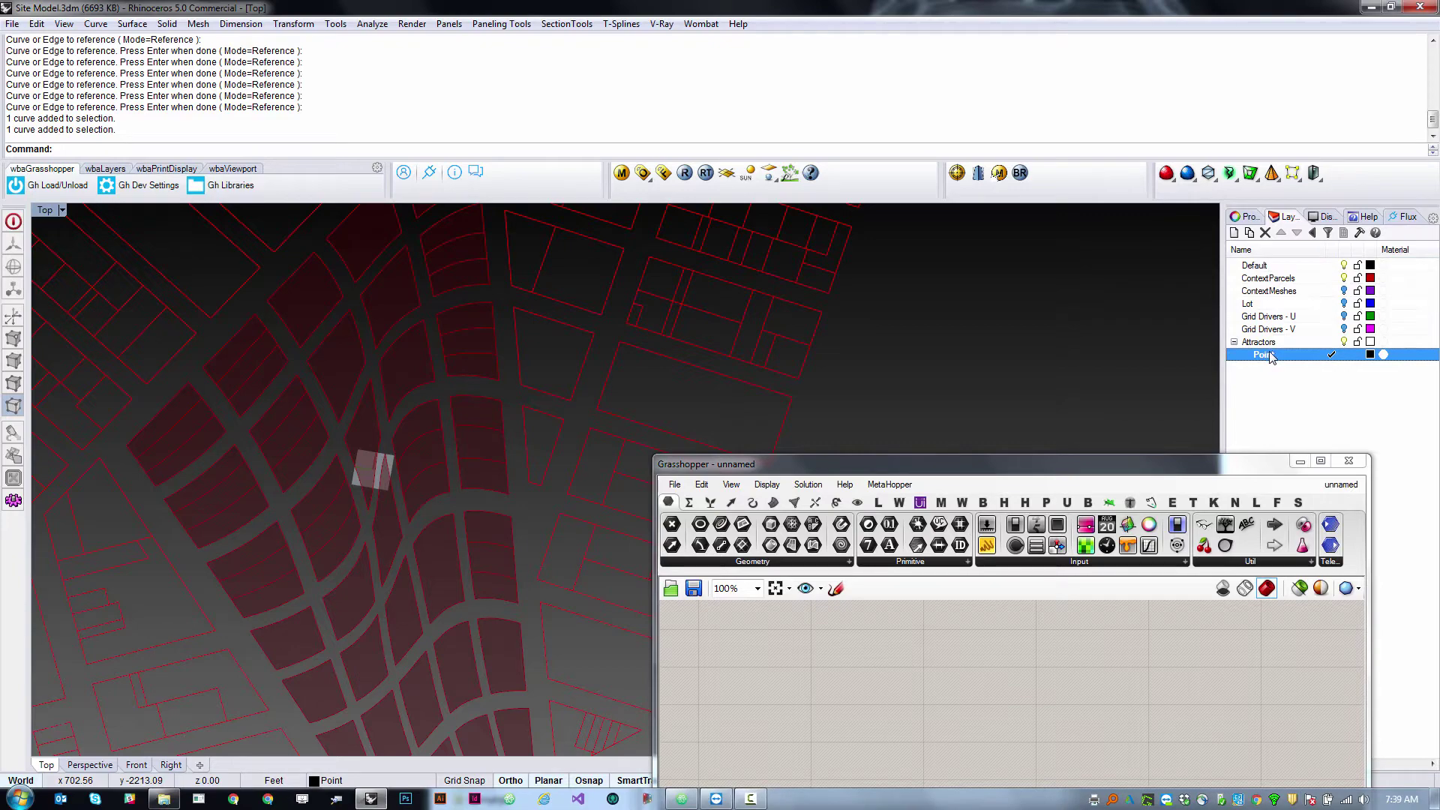
Place a point object just outside the lower corner of the parcel grid in the Top view.
text(Point)
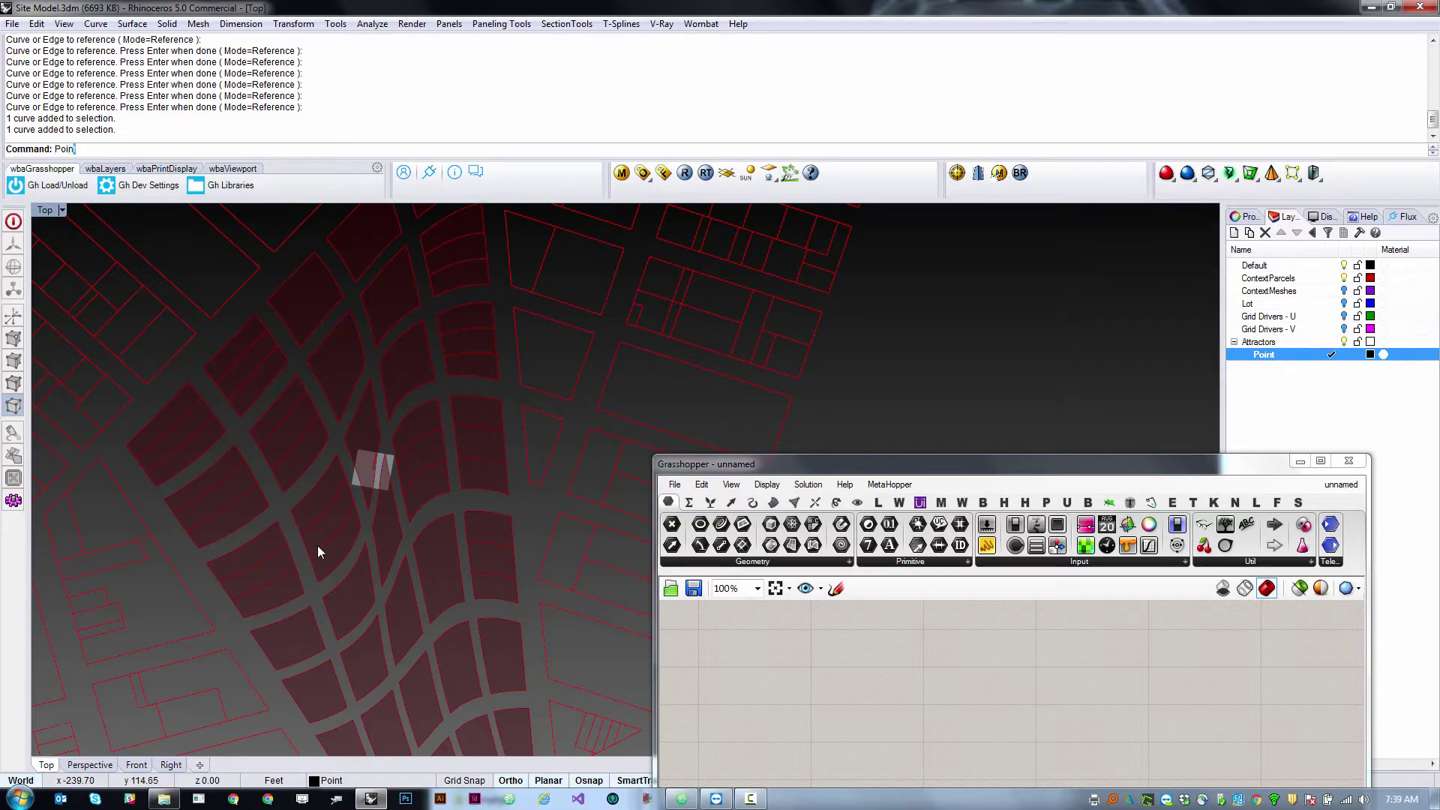
key(Return)
scroll(285, 399, down, 2)
right_drag(285, 399, 275, 249)
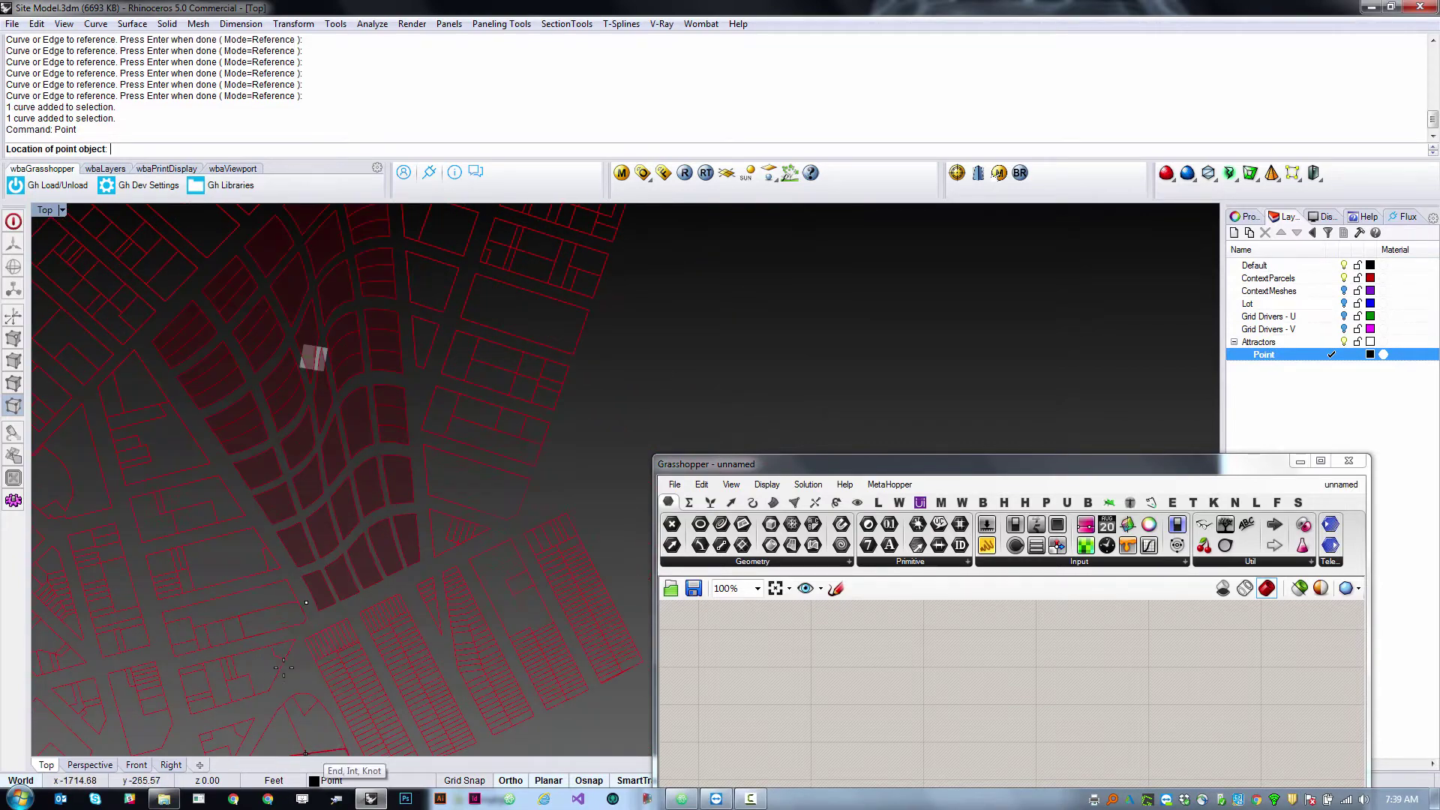
click(304, 600)
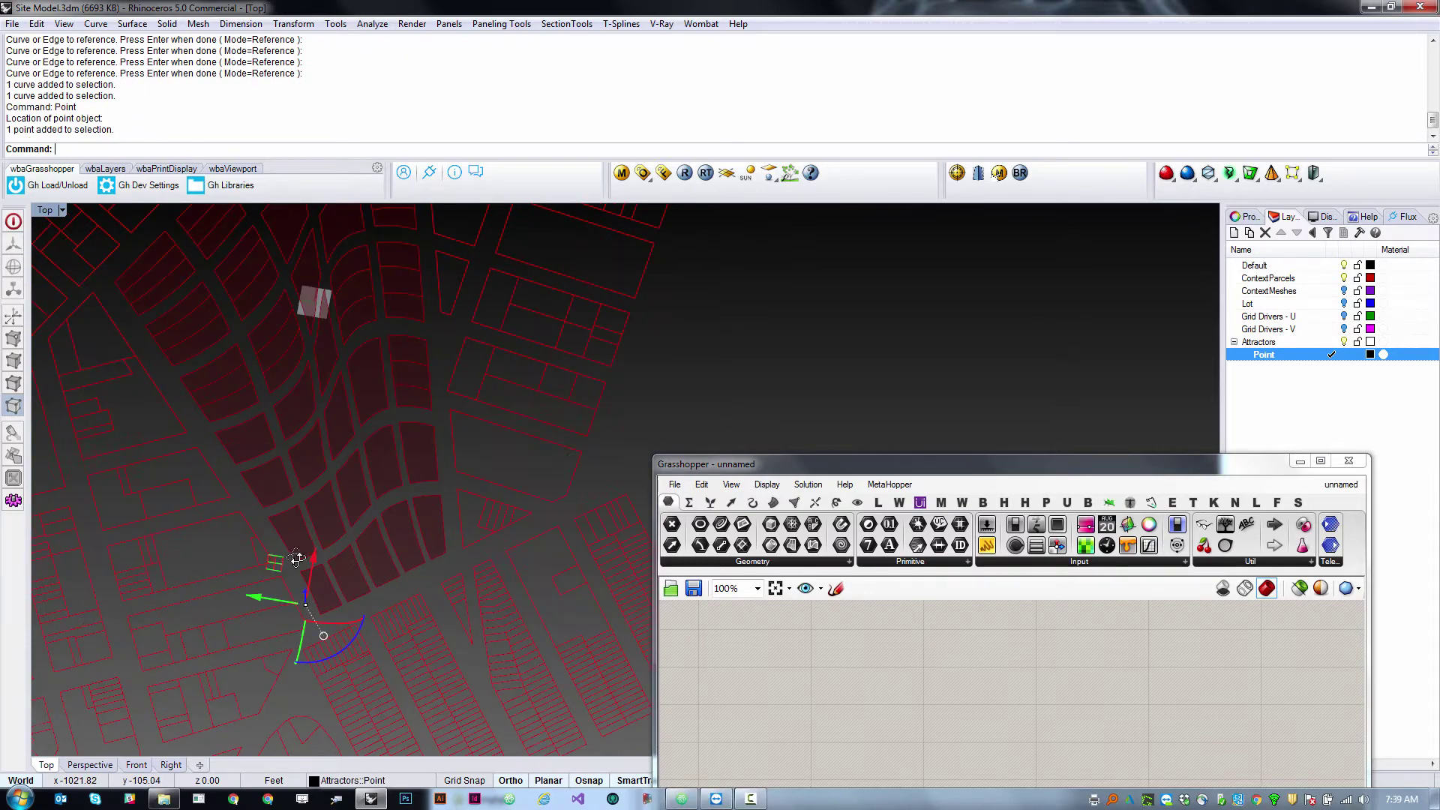
mouse_move(301, 590)
ctrl+shift+right_down()
mouse_move(286, 398)
mouse_move(296, 585)
ctrl+shift+right_up()
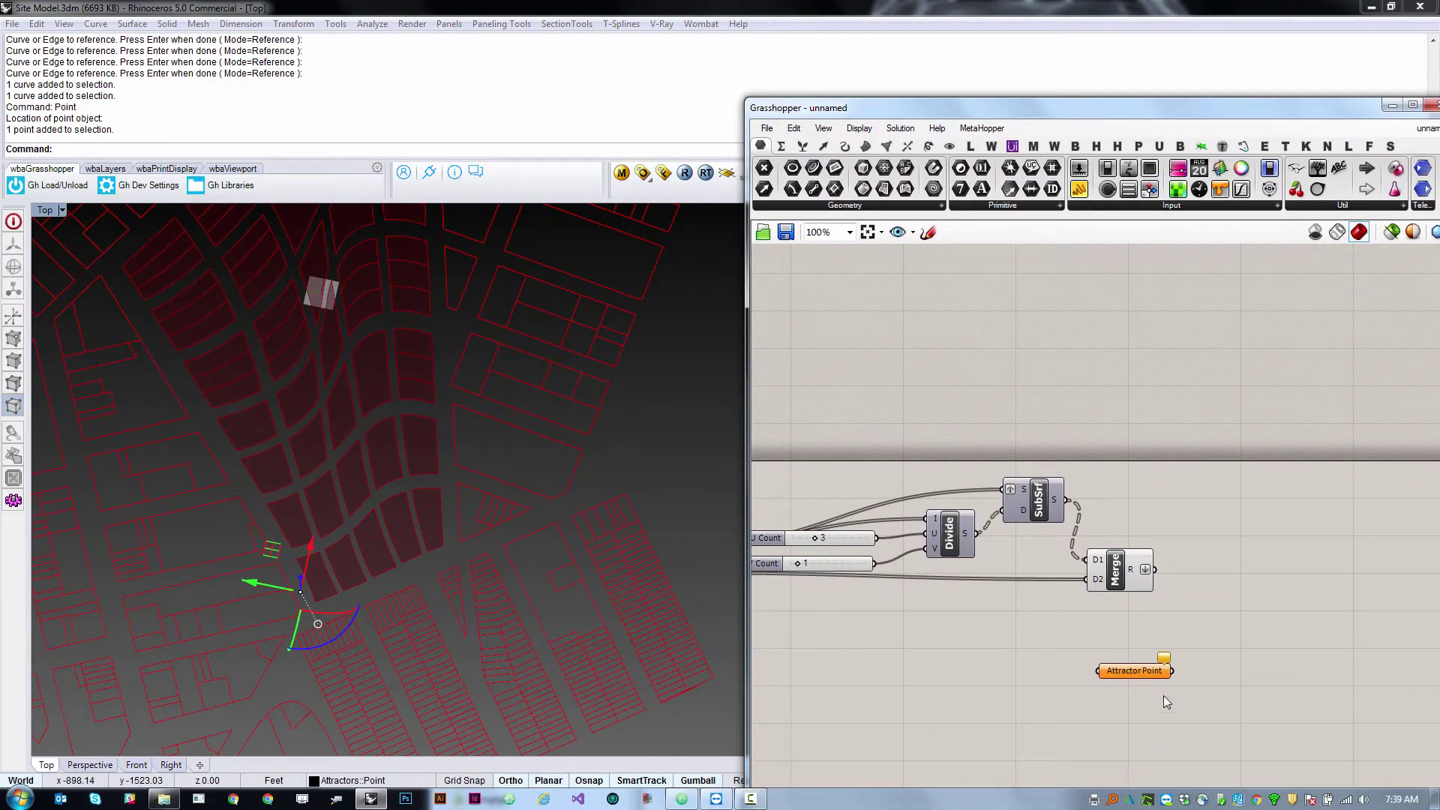
right_click(1116, 673)
click(1212, 669)
click(660, 614)
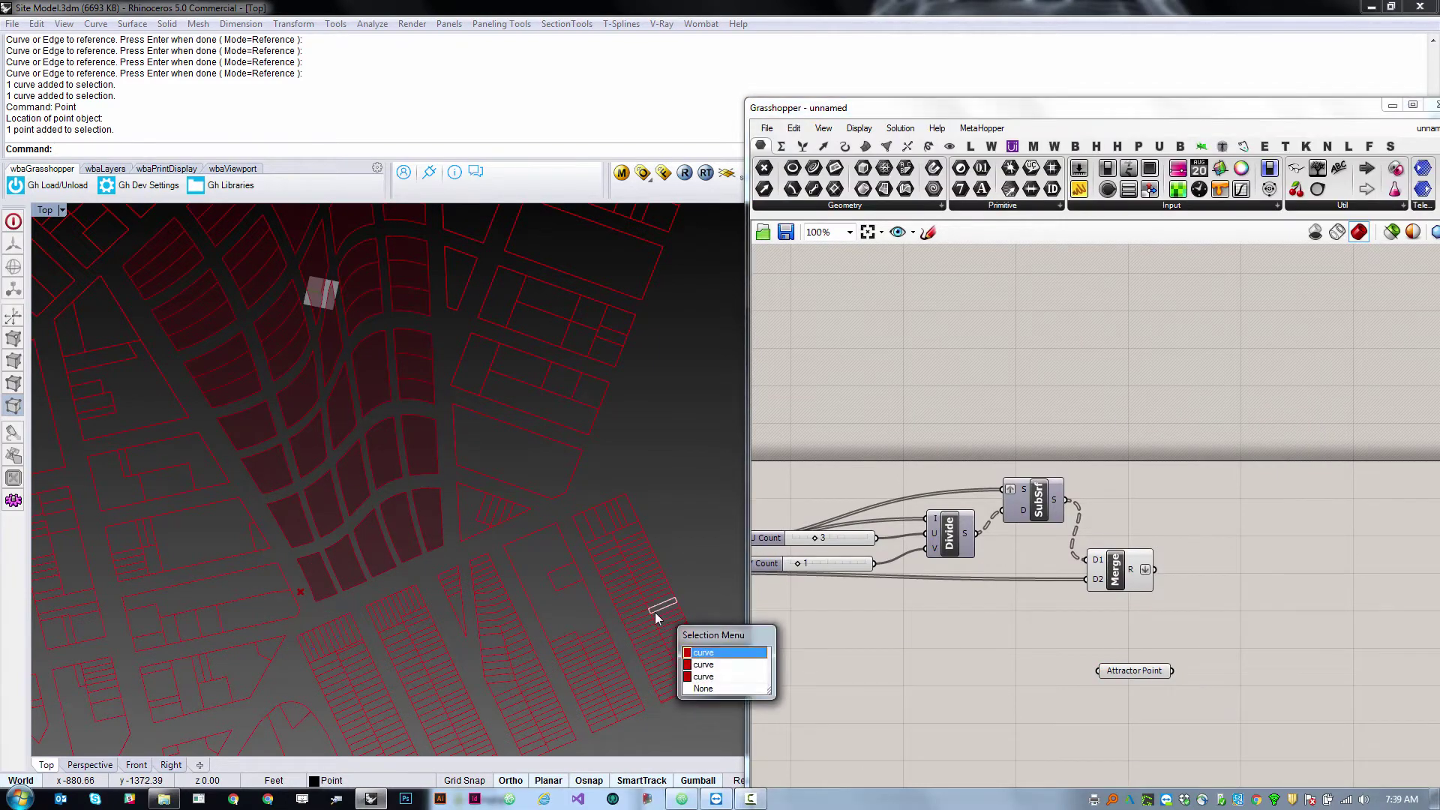
click(638, 456)
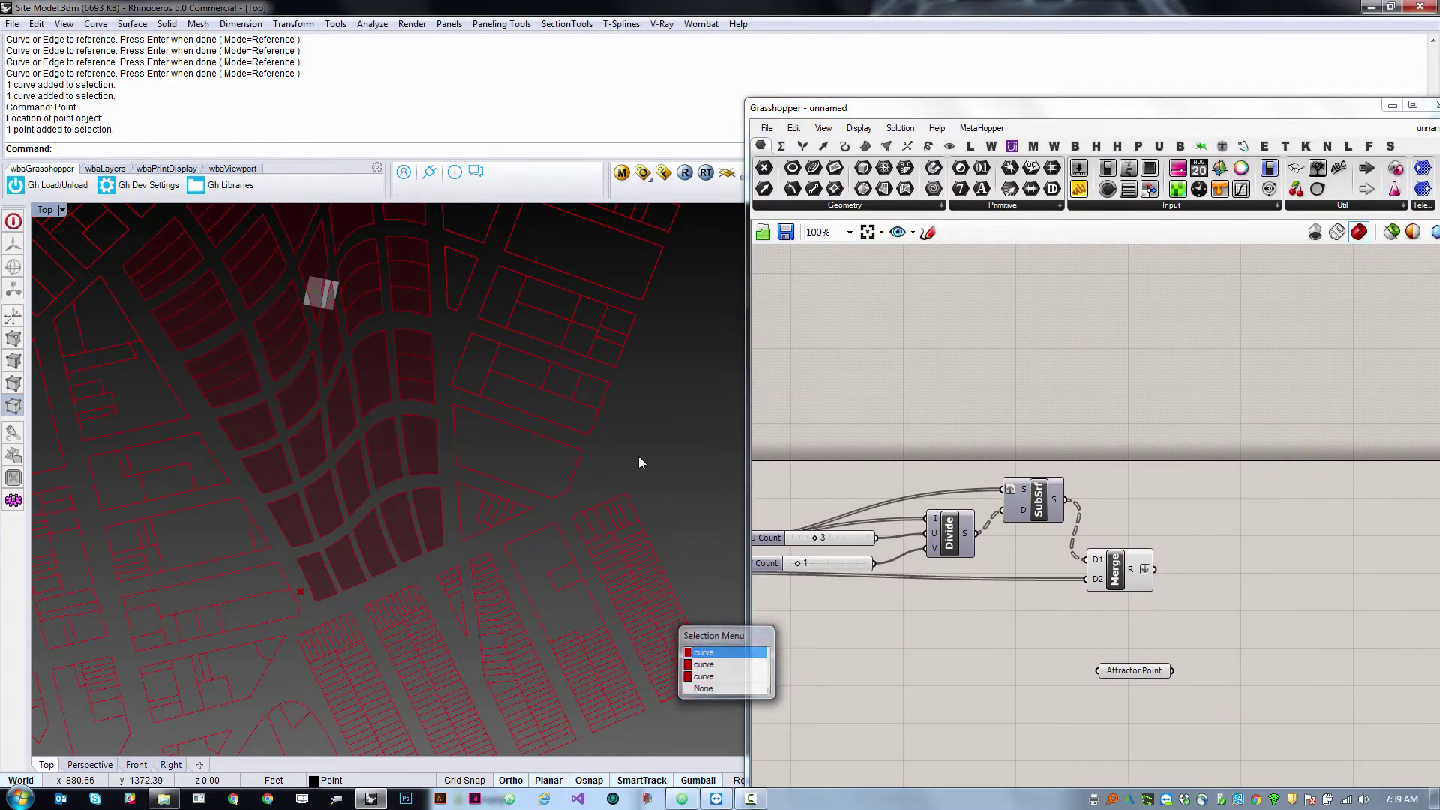
Reference the placed Rhino point in the Attractor Point parameter and move the parameter closer to Merge.
right_click(1159, 672)
click(1219, 669)
click(300, 593)
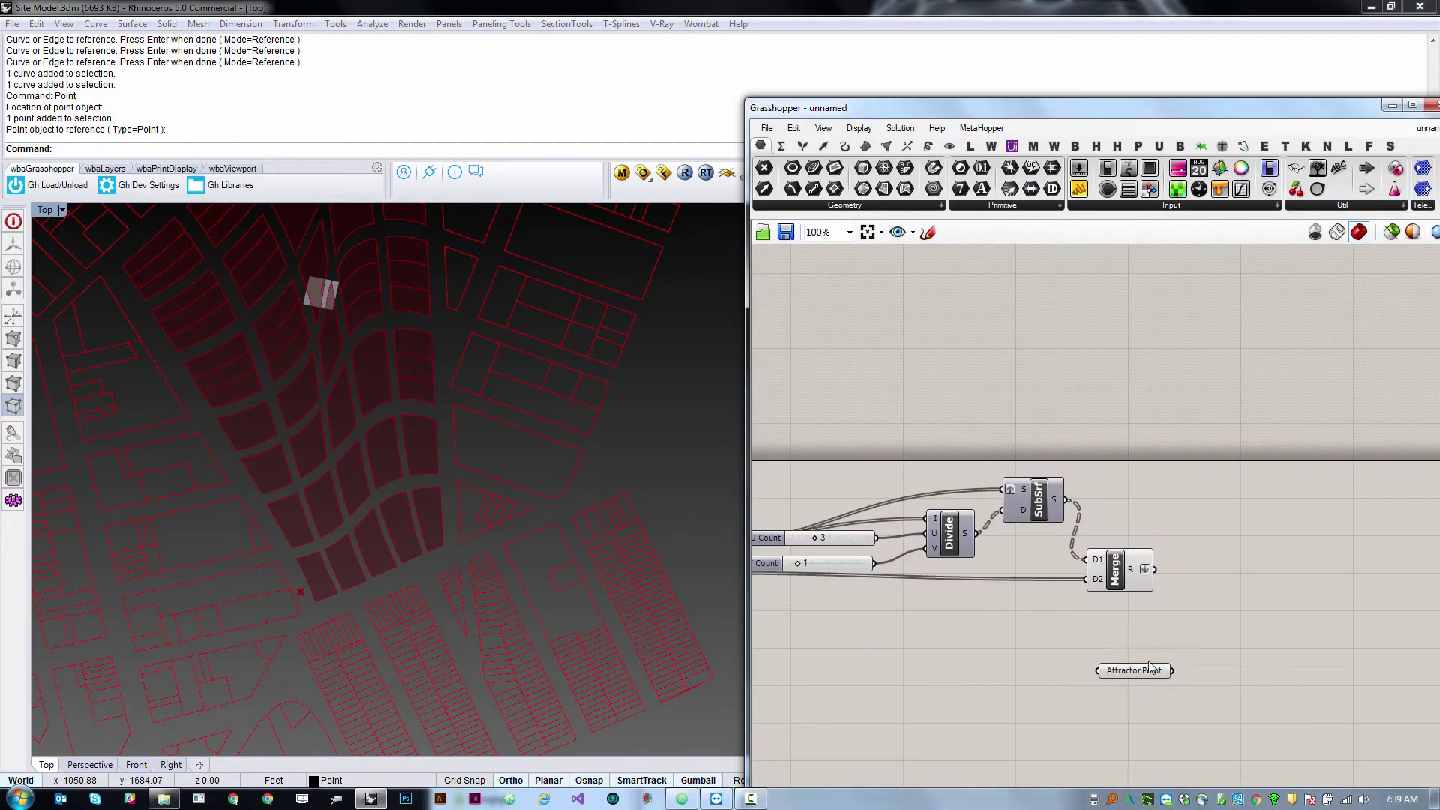
drag(1129, 674, 1100, 636)
click(1073, 674)
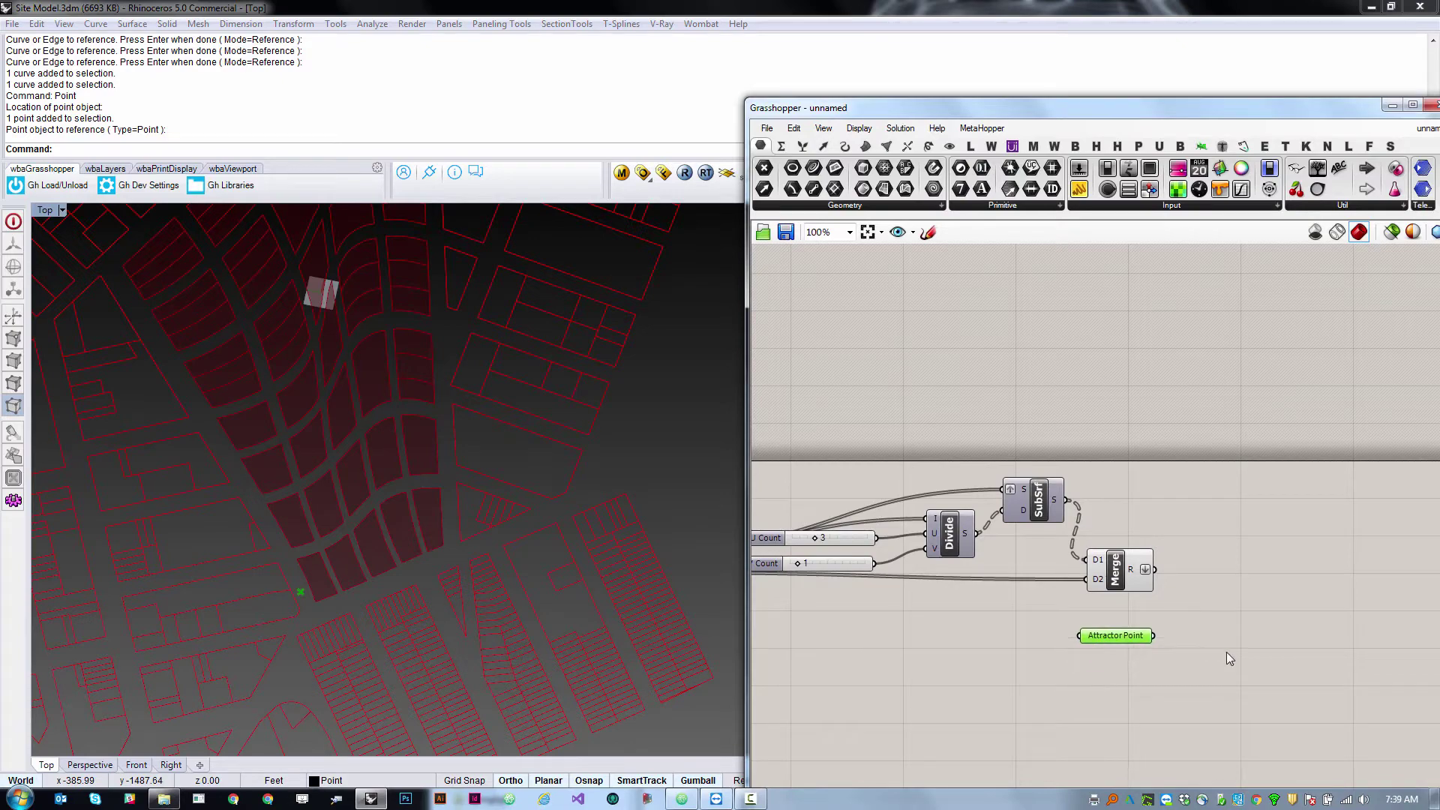
click(1260, 646)
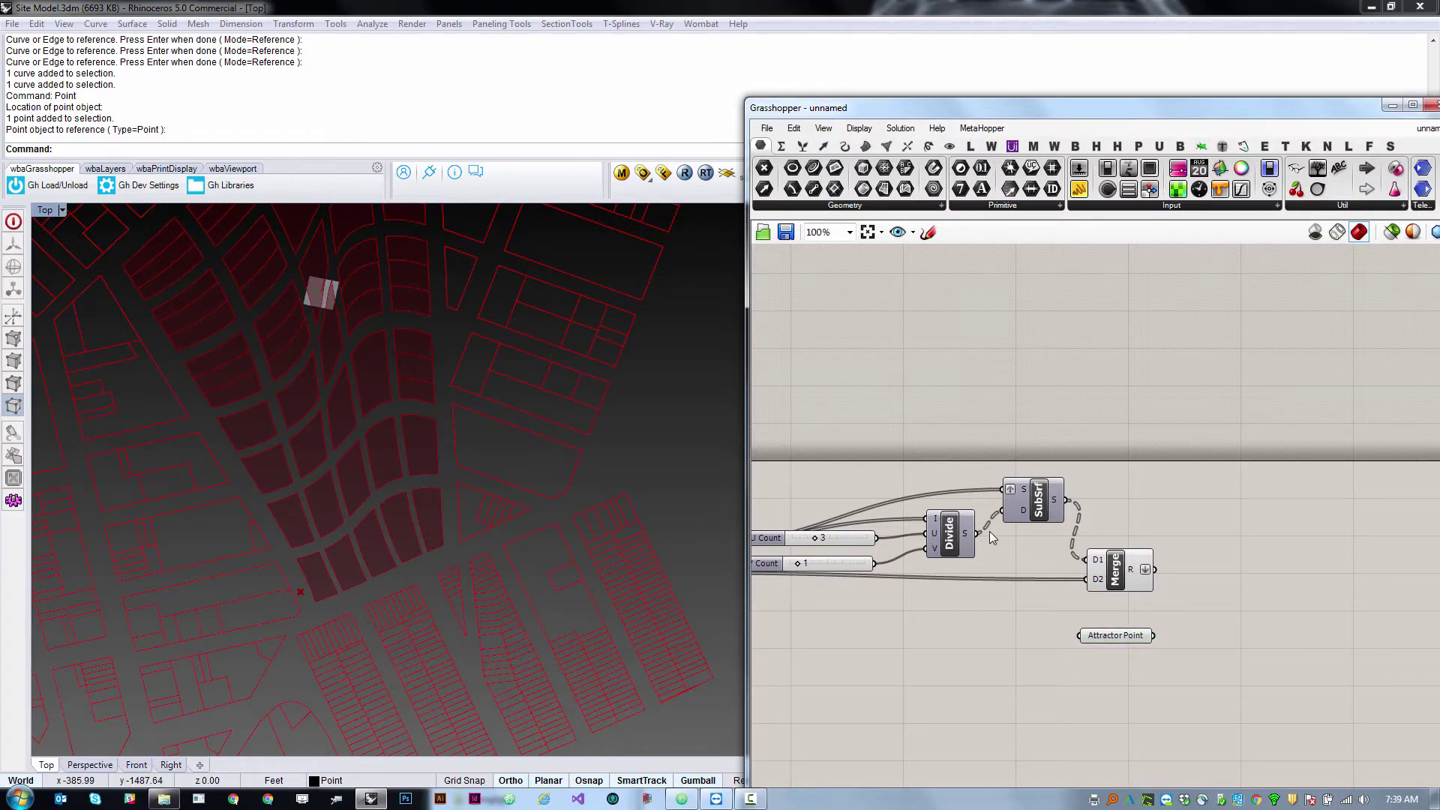
Select the attractor point in the viewport and examine its position relative to the parcels from an orbited view.
right_drag(314, 498, 523, 636)
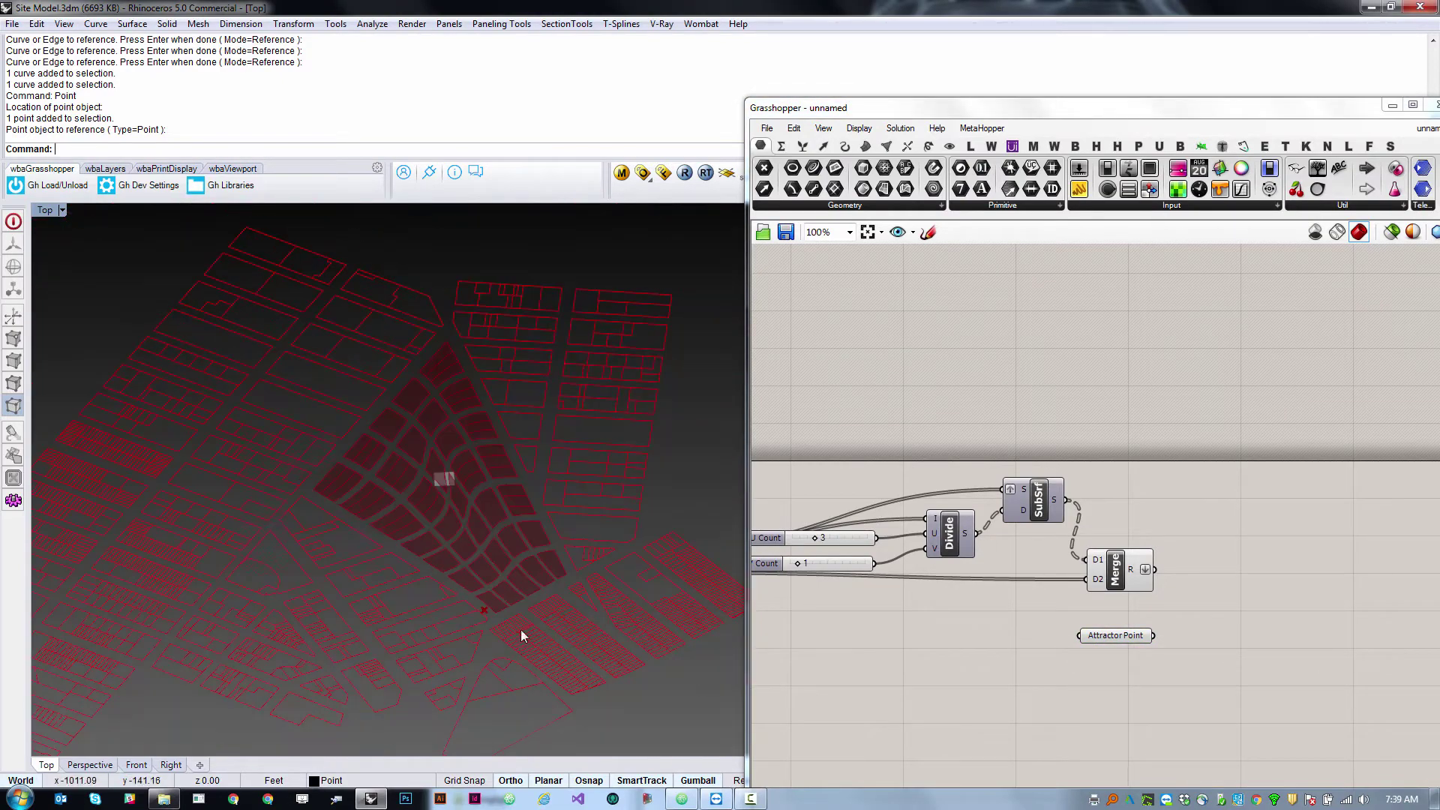
scroll(523, 636, up, 5)
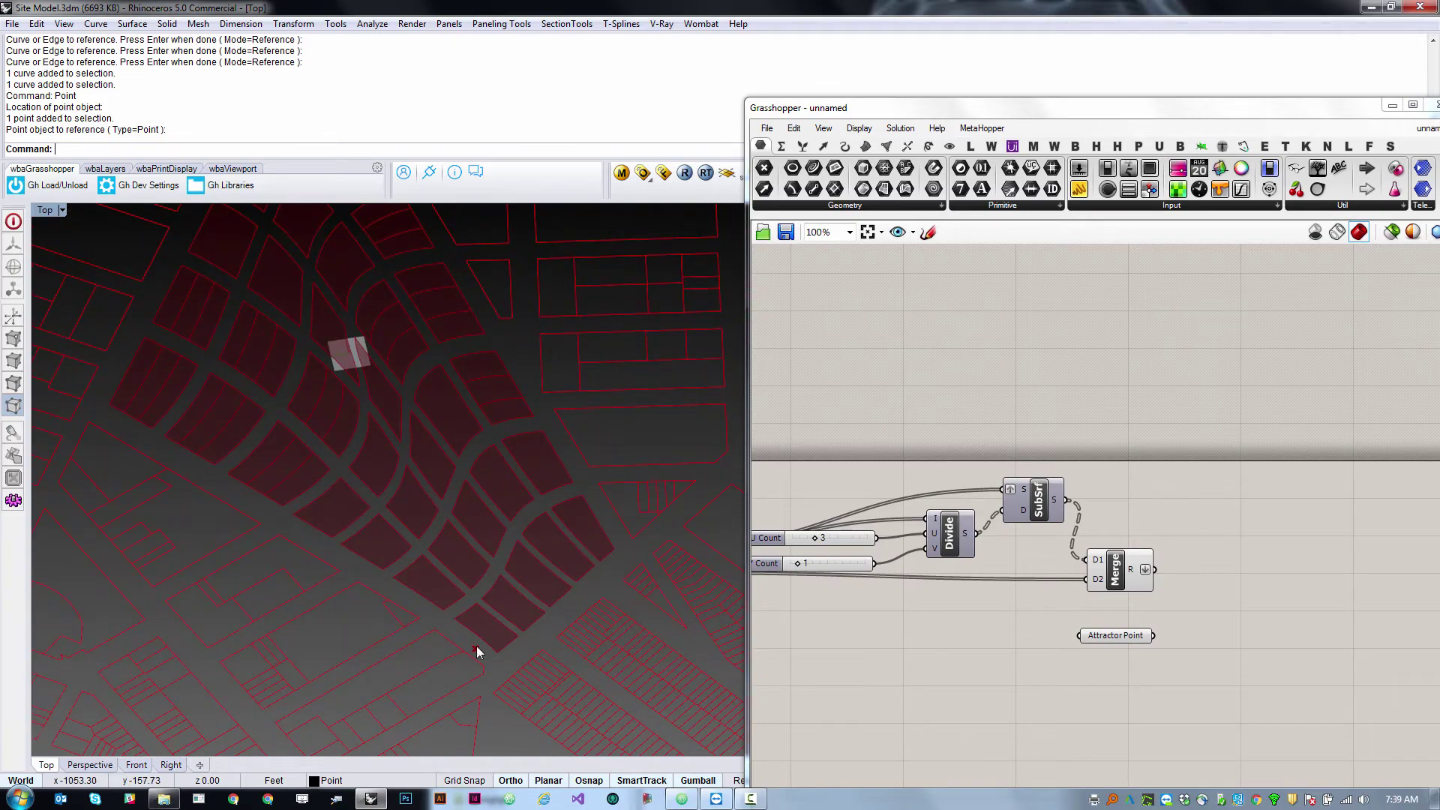
click(476, 648)
right_drag(379, 601, 411, 683)
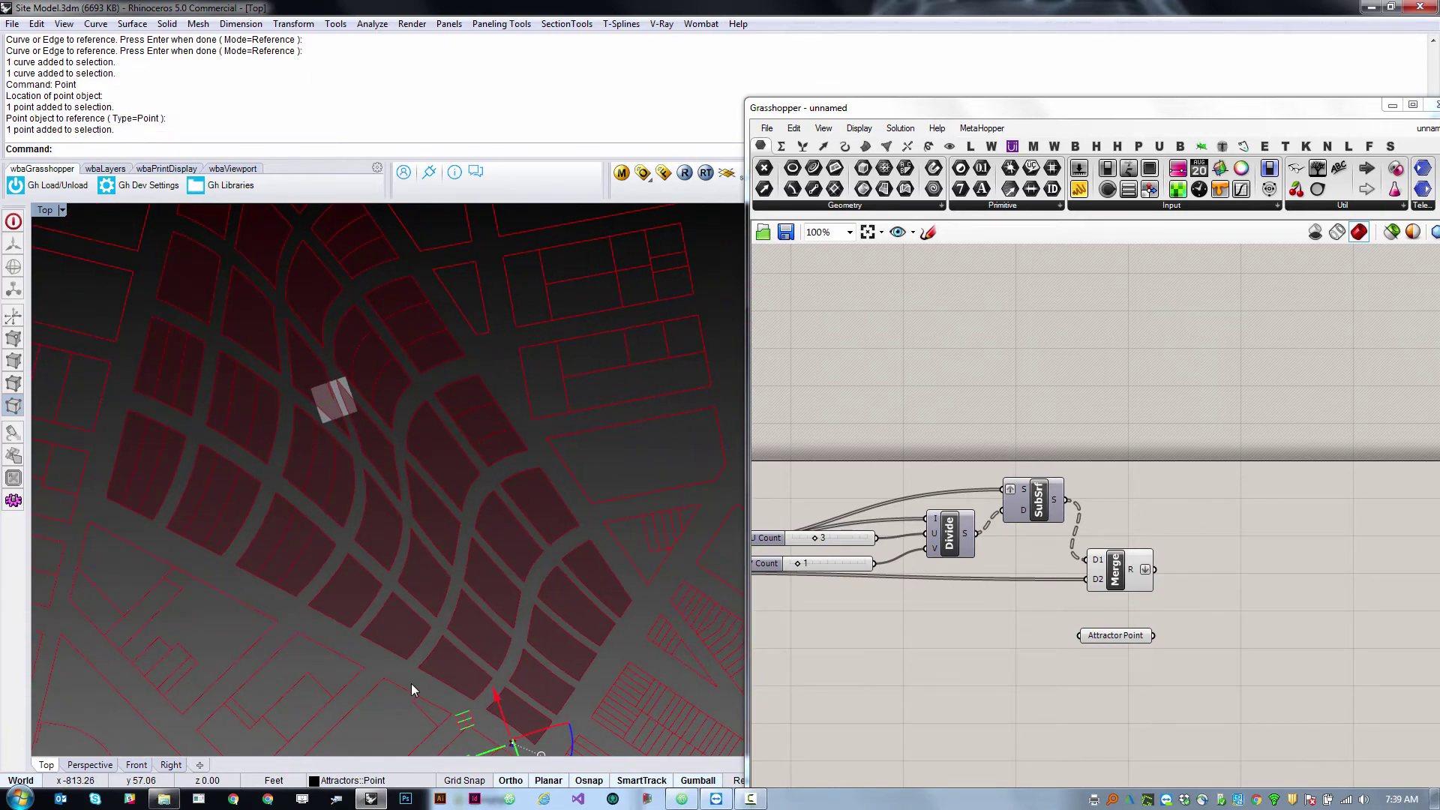
scroll(411, 683, down, 2)
ctrl+shift+right_drag(558, 682, 568, 637)
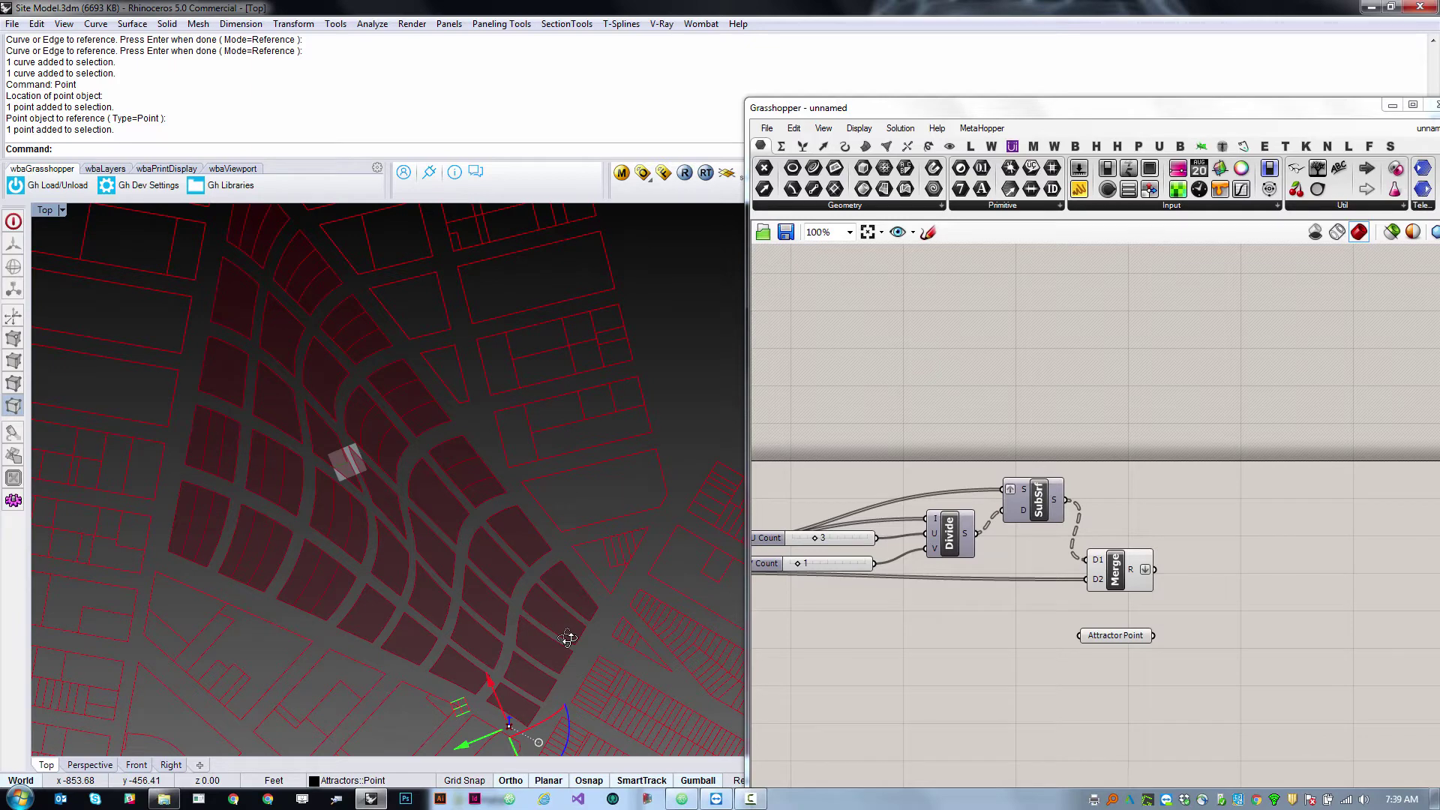
click(1022, 663)
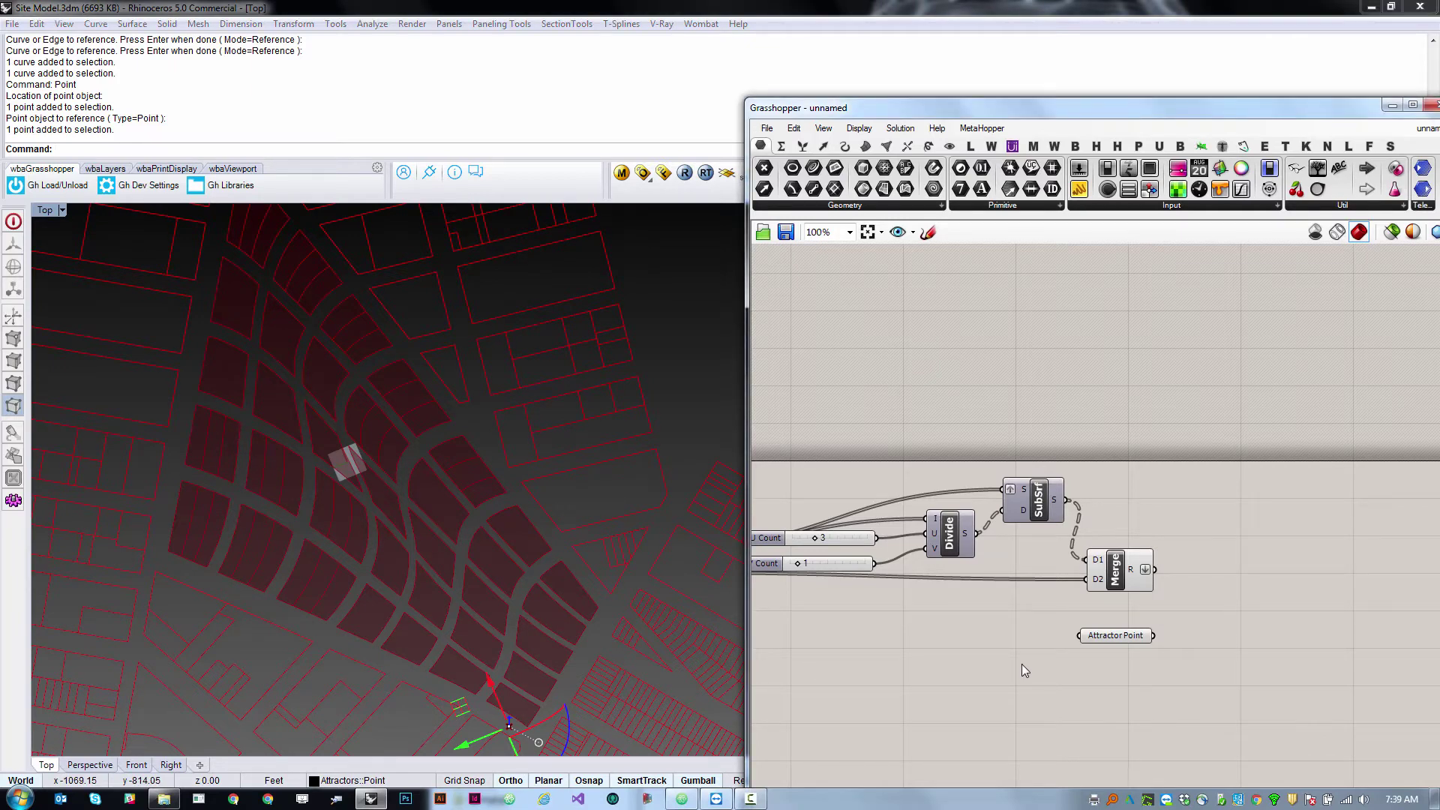
Add an Evaluate Box component to the canvas beyond the Merge component.
scroll(1082, 633, down, 1)
scroll(1121, 589, up, 1)
click(1100, 565)
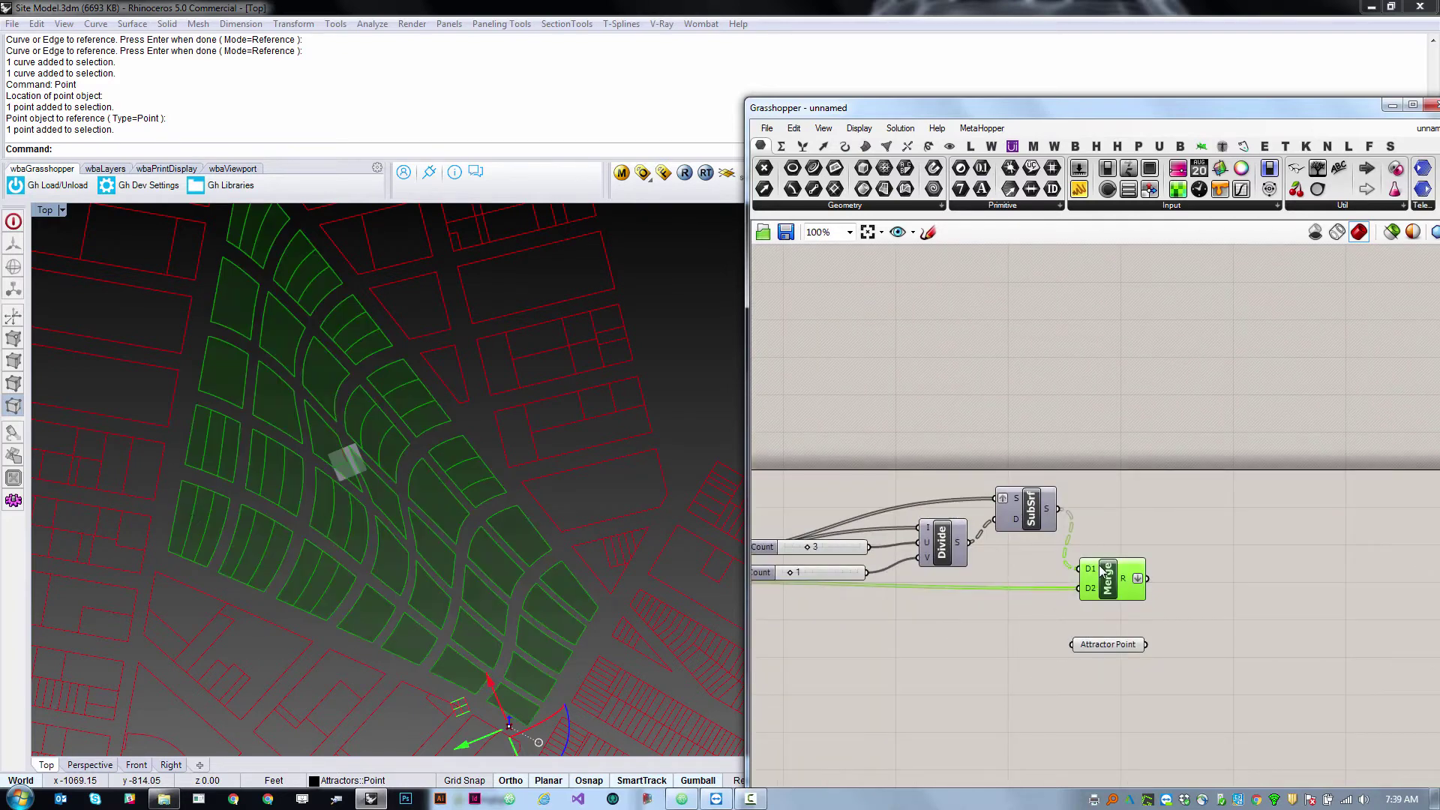
click(1122, 628)
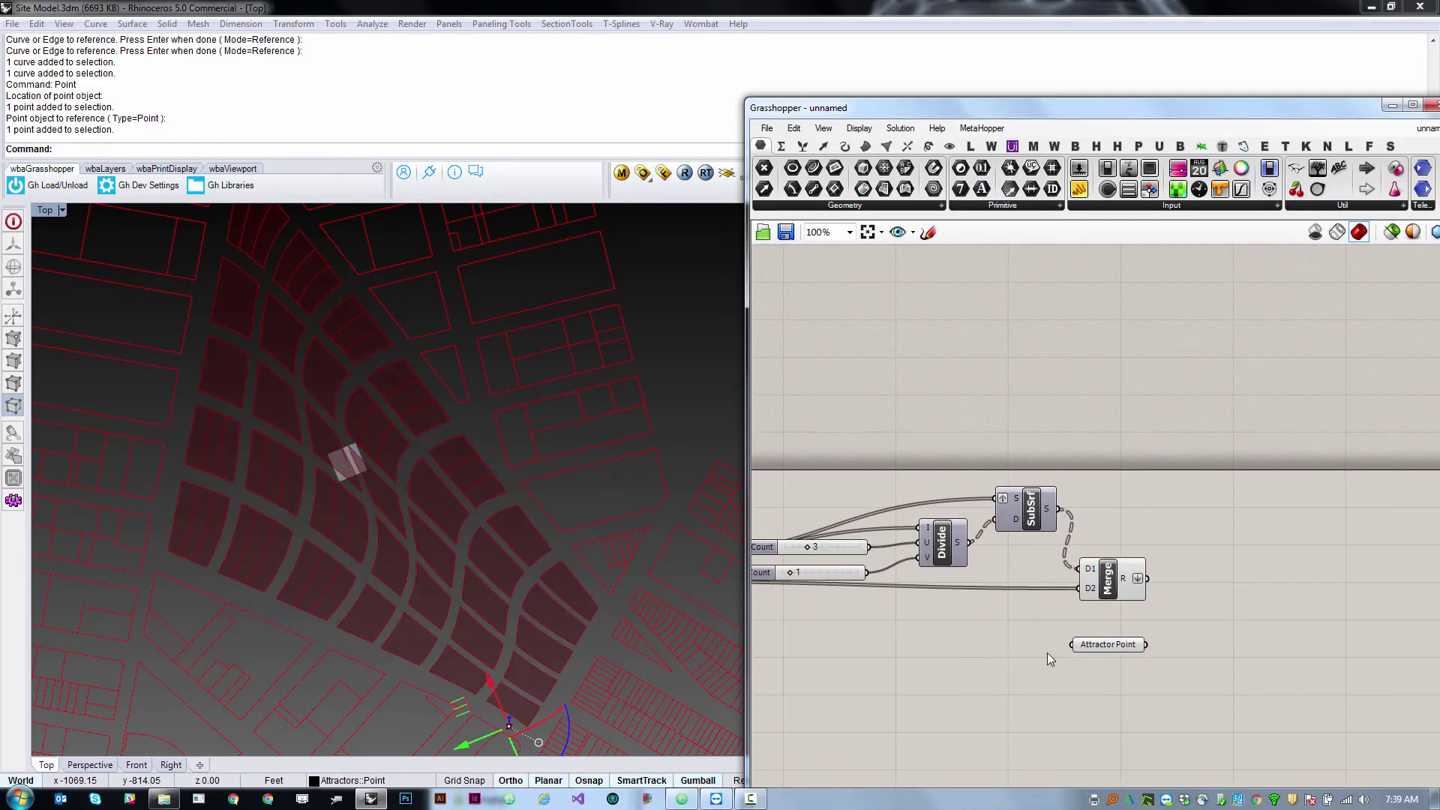
mouse_move(1140, 570)
double_click(1191, 517)
text(eval)
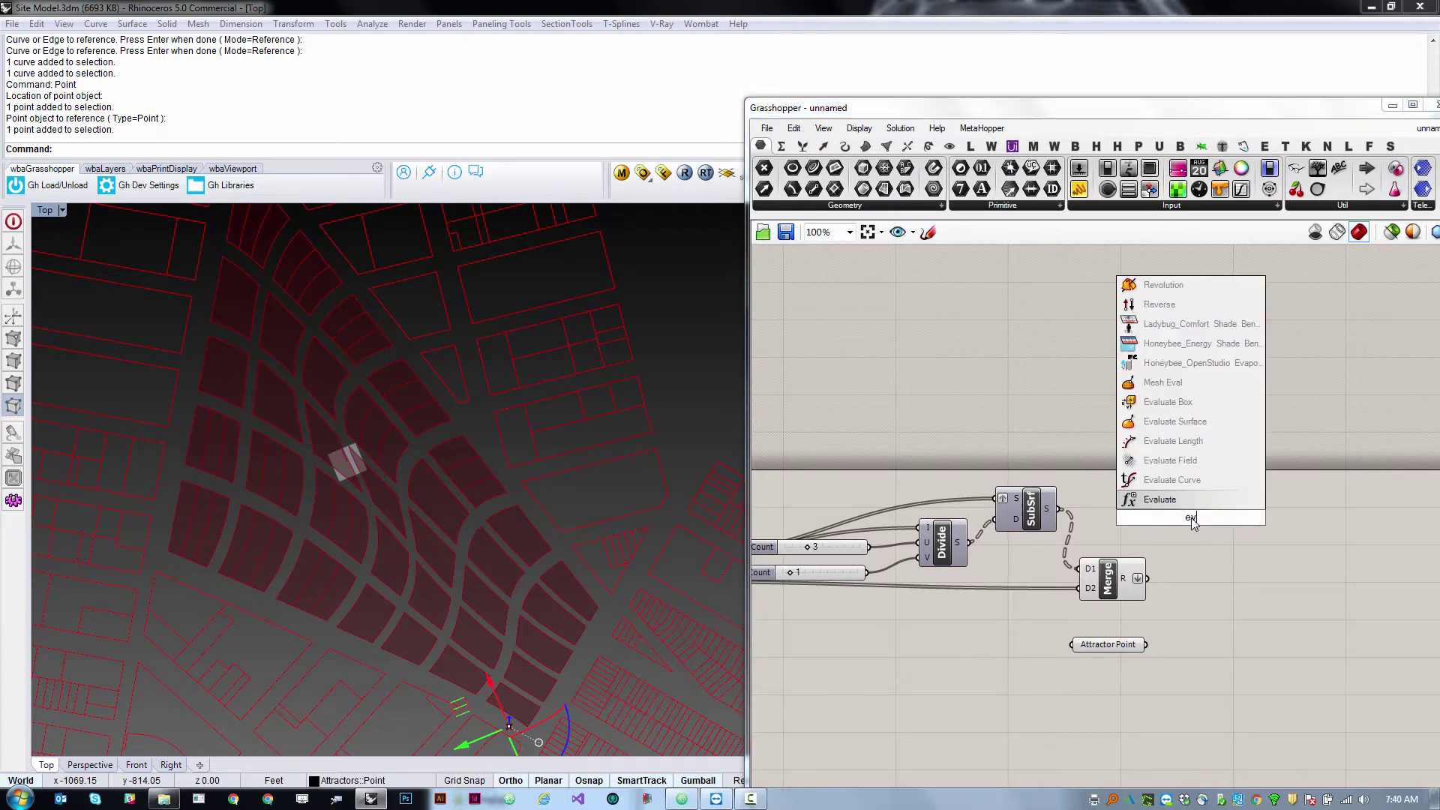
text(uate box)
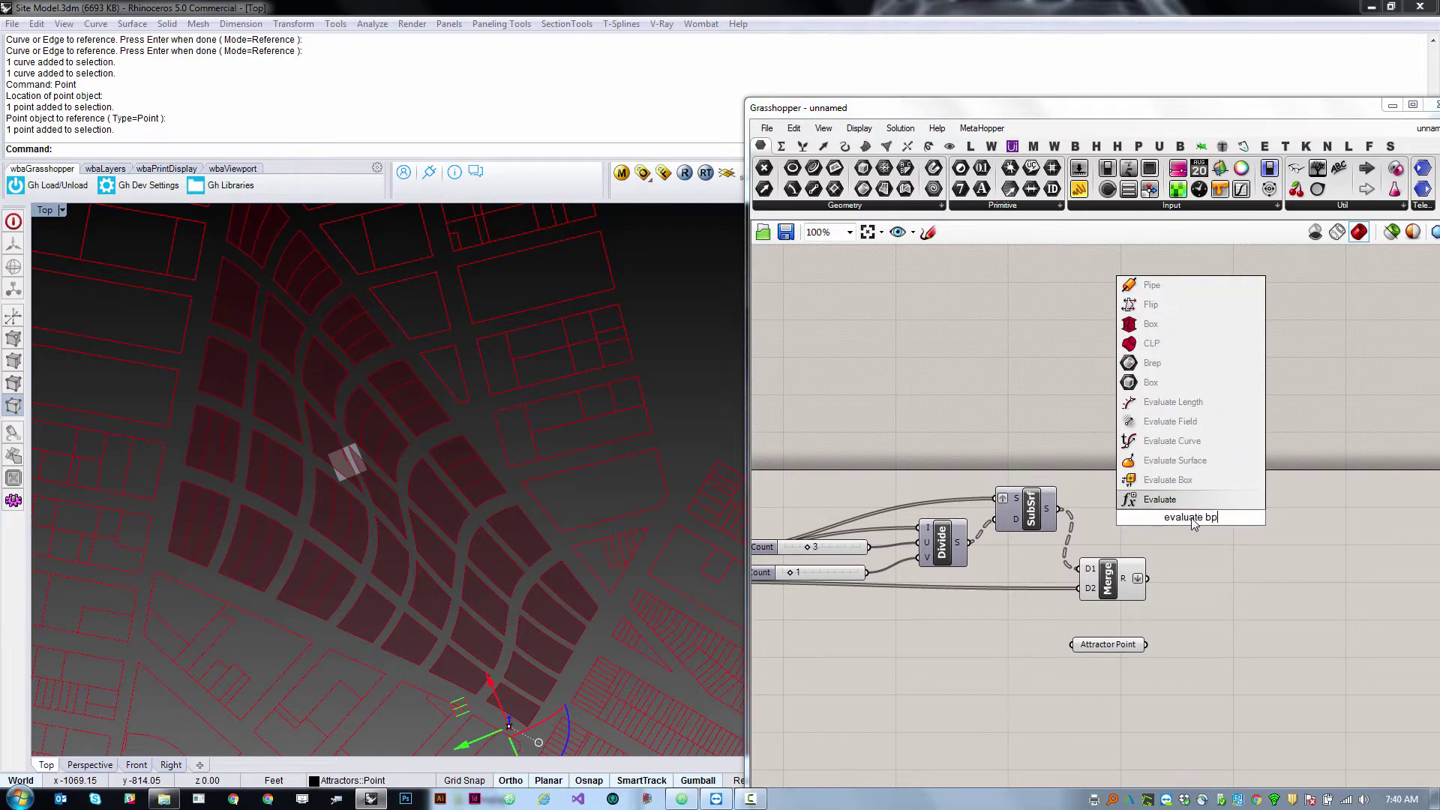
click(1186, 500)
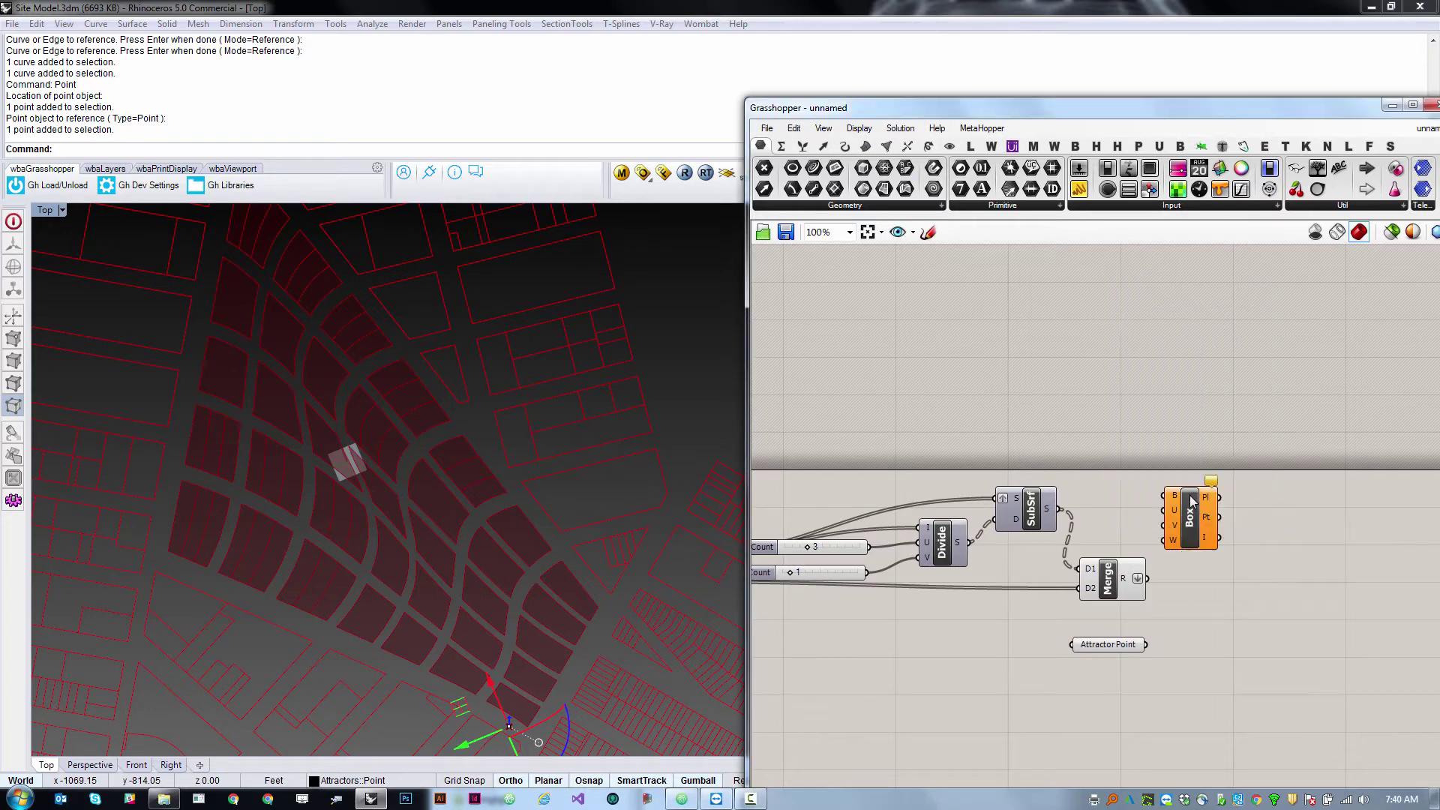
Feed the Merge result into the box input of Evaluate Box and line the component up beside Merge.
drag(1189, 517, 1231, 529)
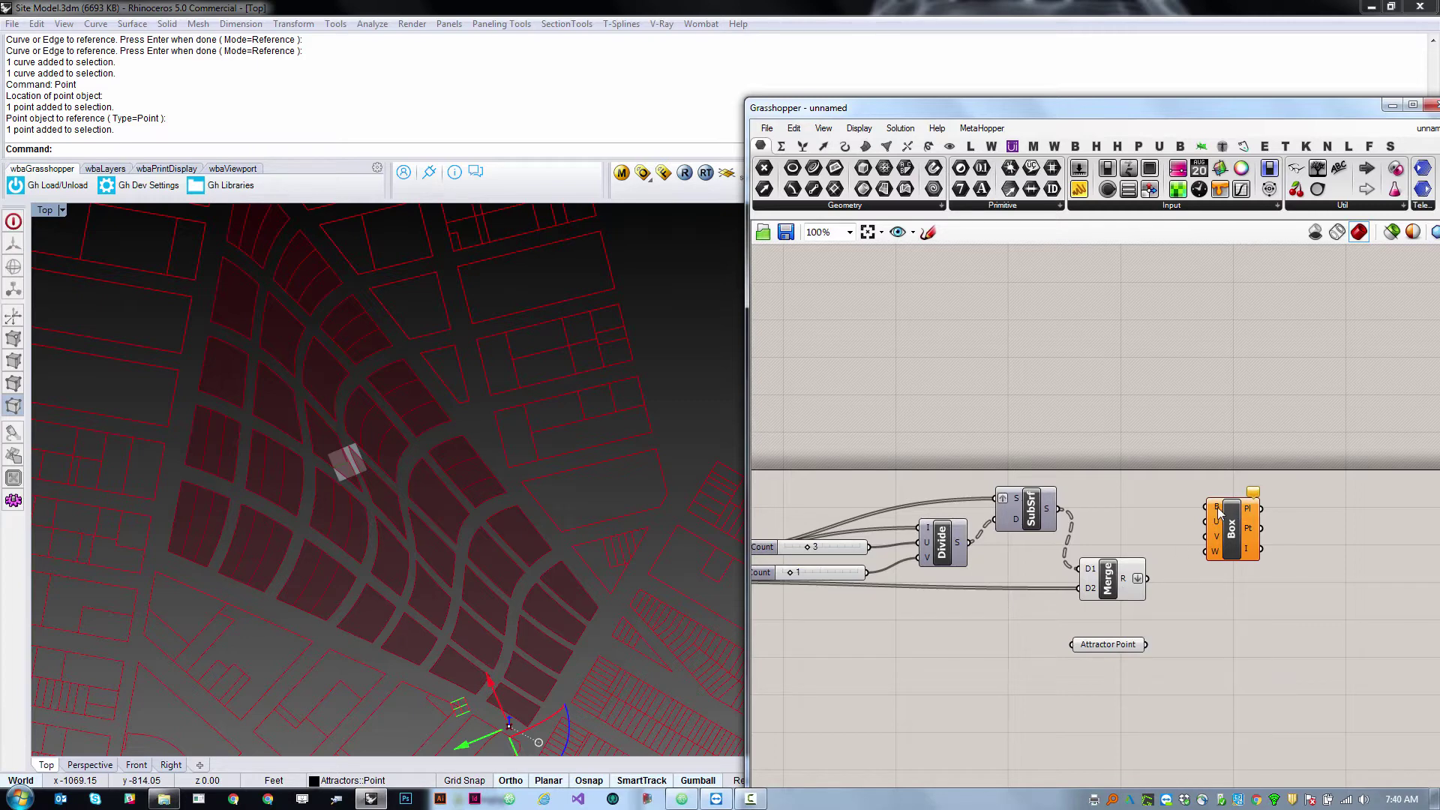
drag(1148, 578, 1220, 509)
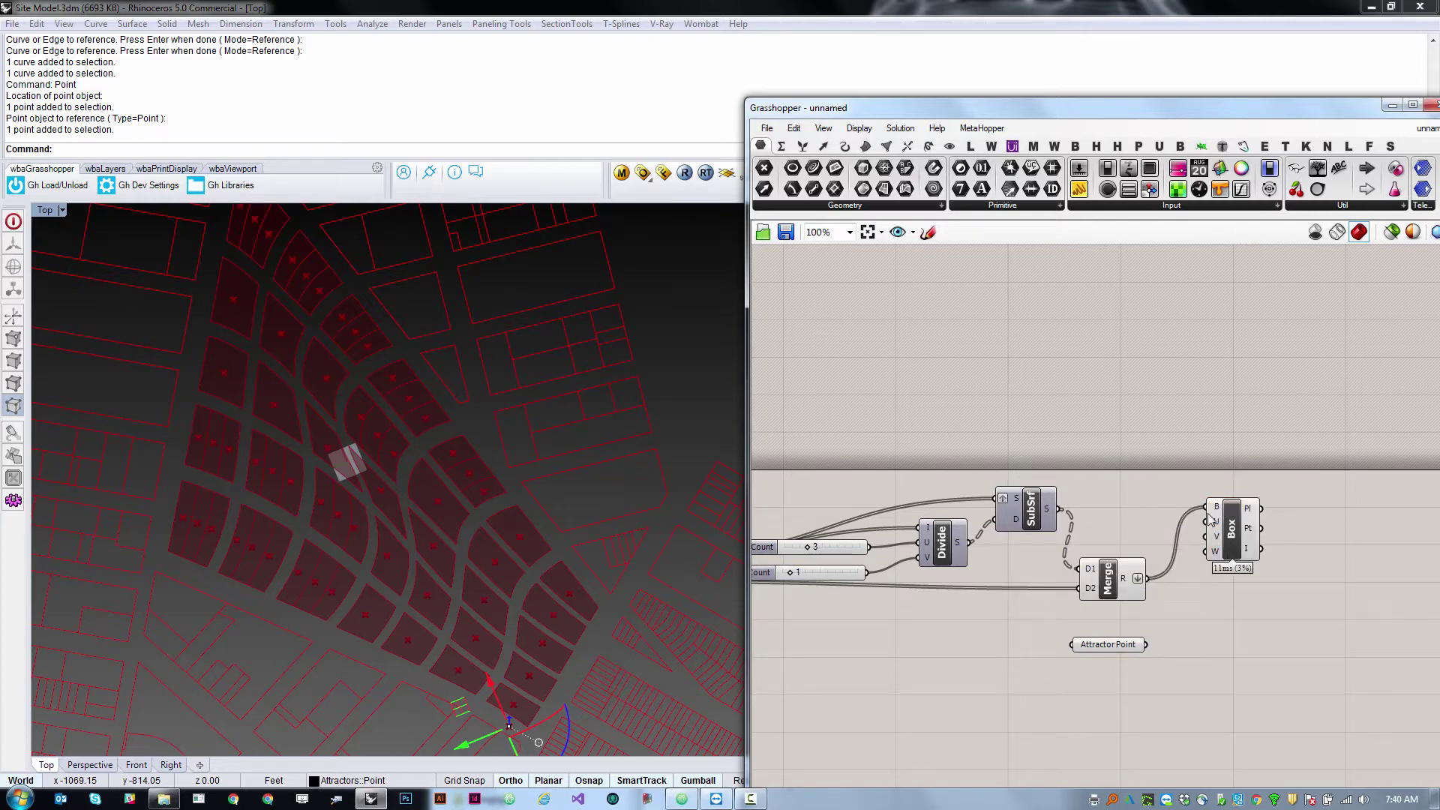
scroll(1216, 531, up, 3)
scroll(1215, 531, up, 1)
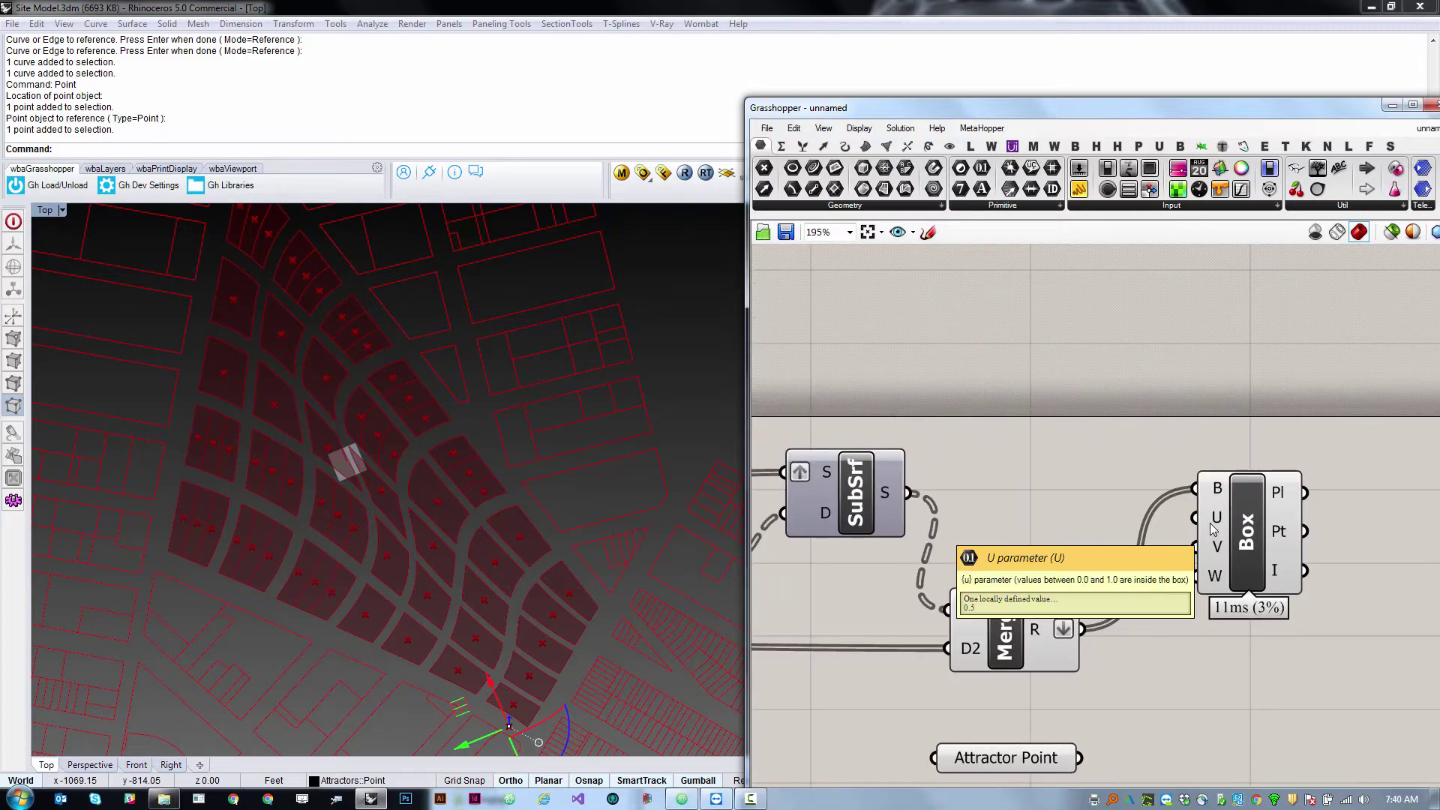
scroll(1221, 525, down, 3)
scroll(1227, 583, up, 3)
drag(1246, 432, 1171, 584)
scroll(1124, 560, down, 3)
scroll(1185, 554, up, 2)
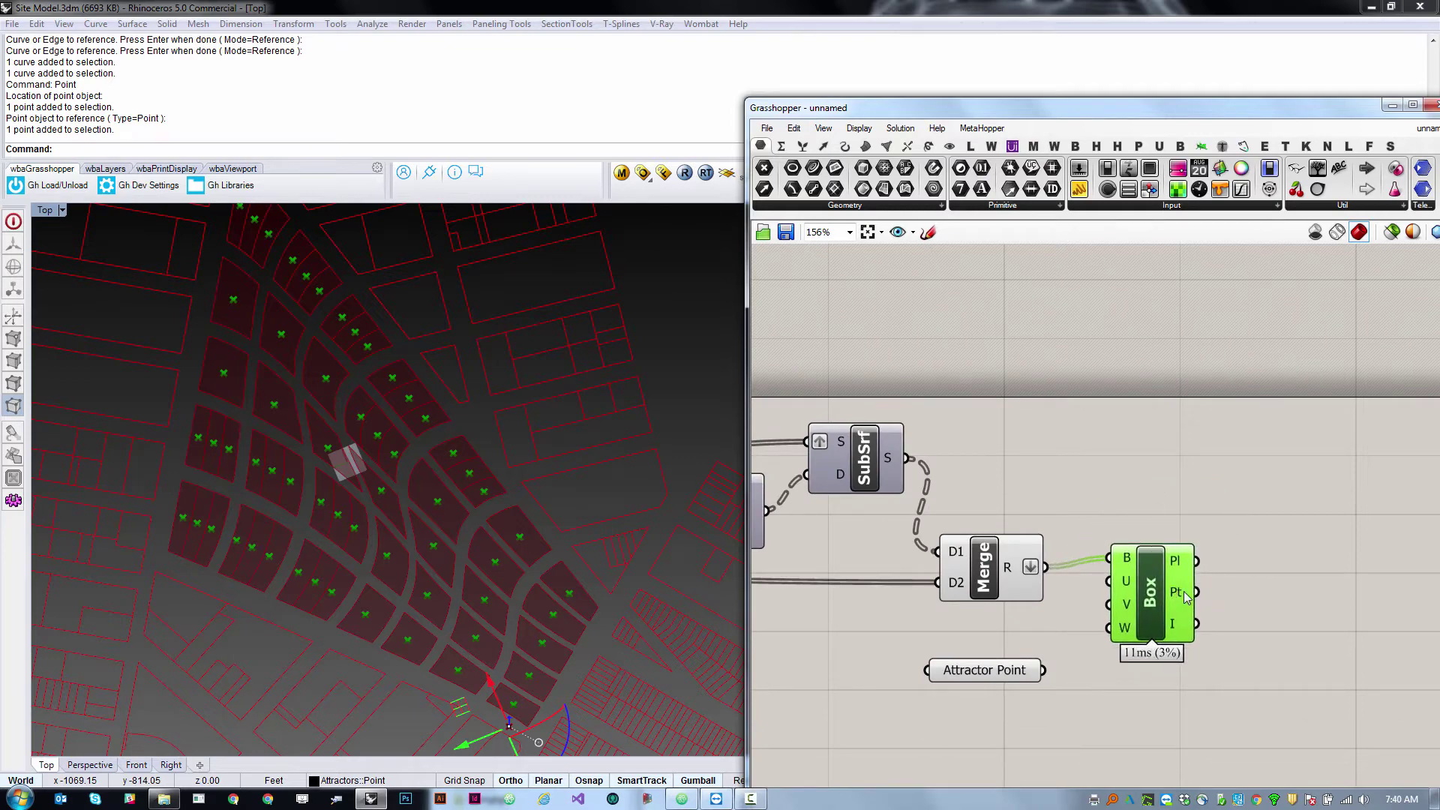
Move the Attractor Point parameter below Evaluate Box and check the box center points against the attractor in the viewport.
scroll(1055, 580, down, 4)
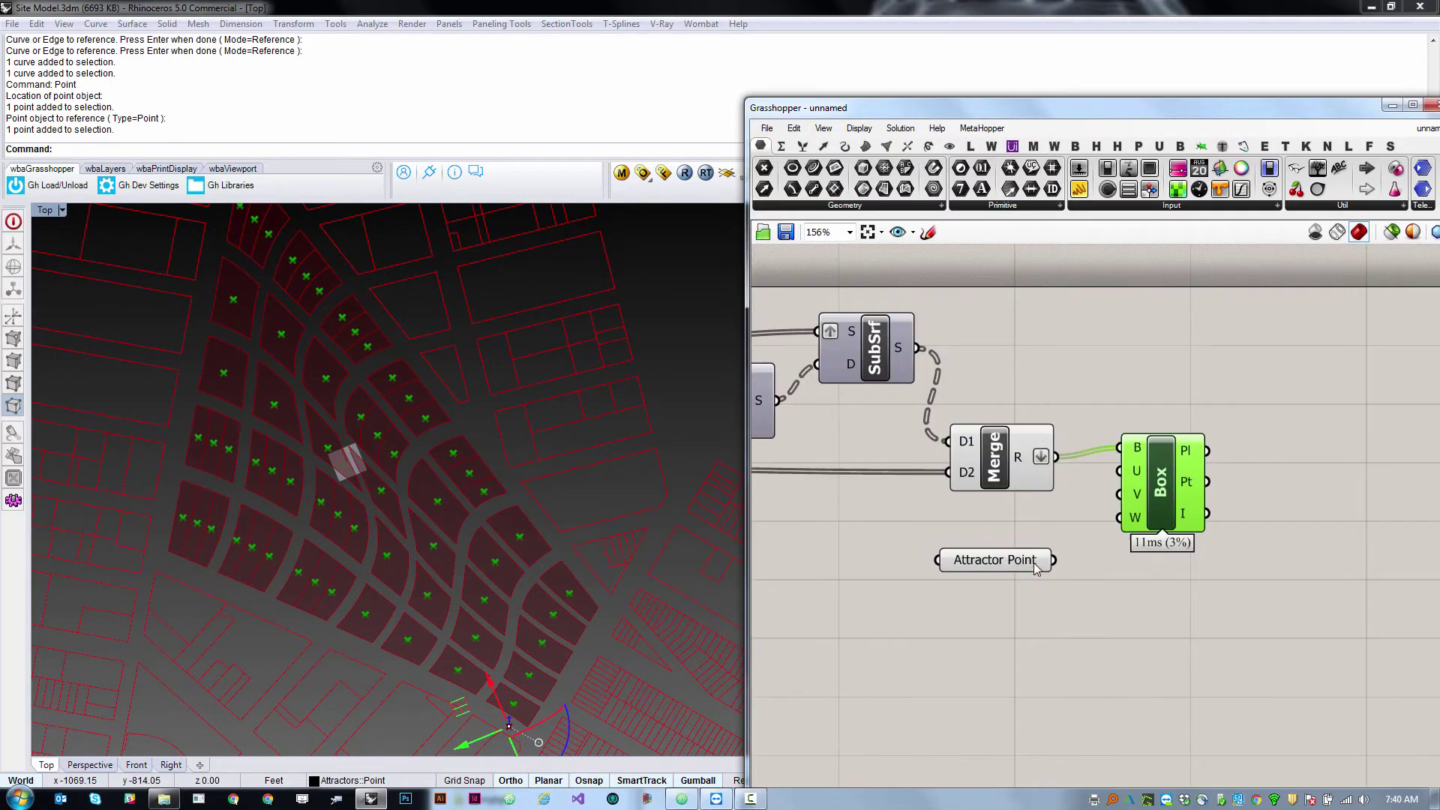
click(1028, 562)
scroll(1031, 566, up, 4)
click(1059, 593)
click(1091, 420)
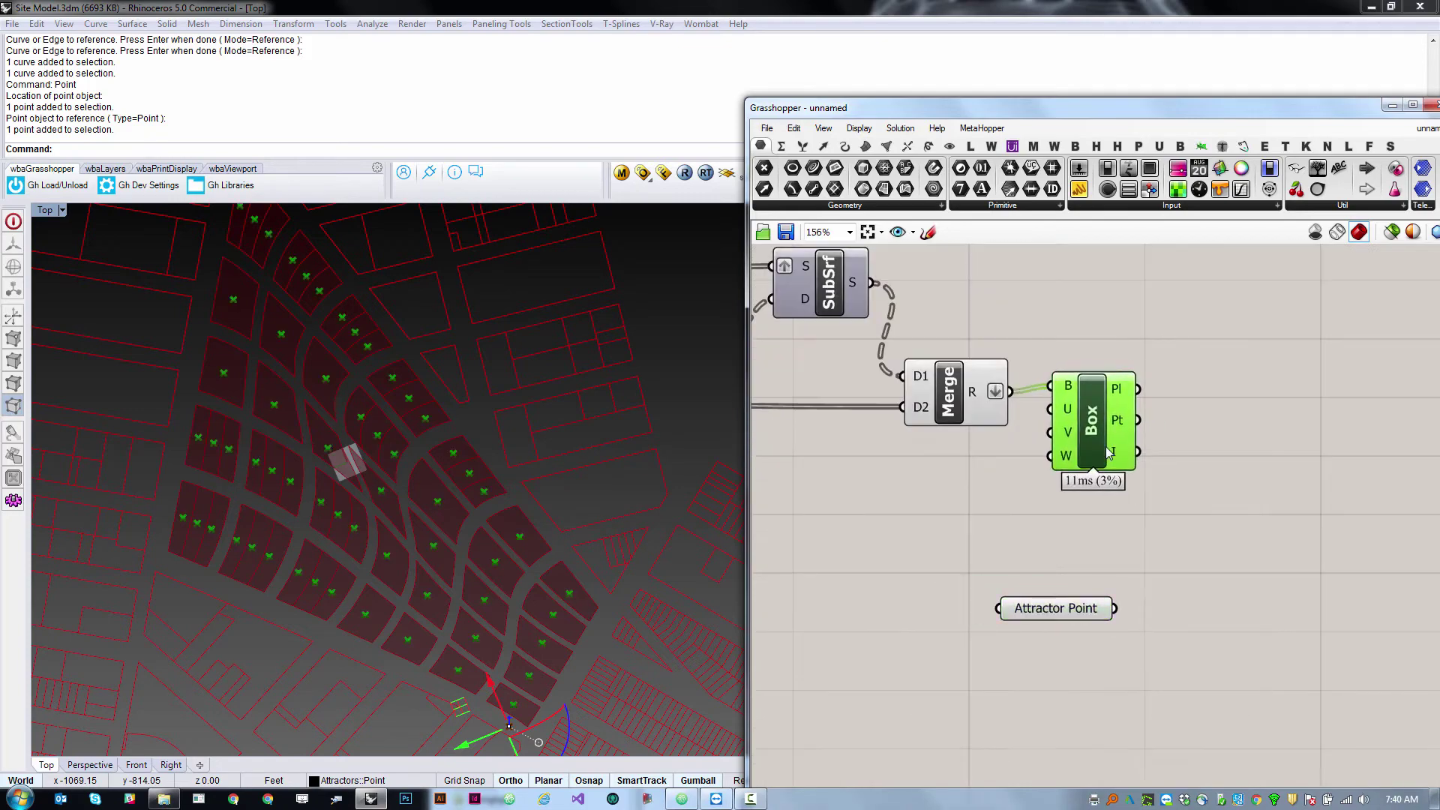
ctrl+shift+right_drag(582, 617, 581, 604)
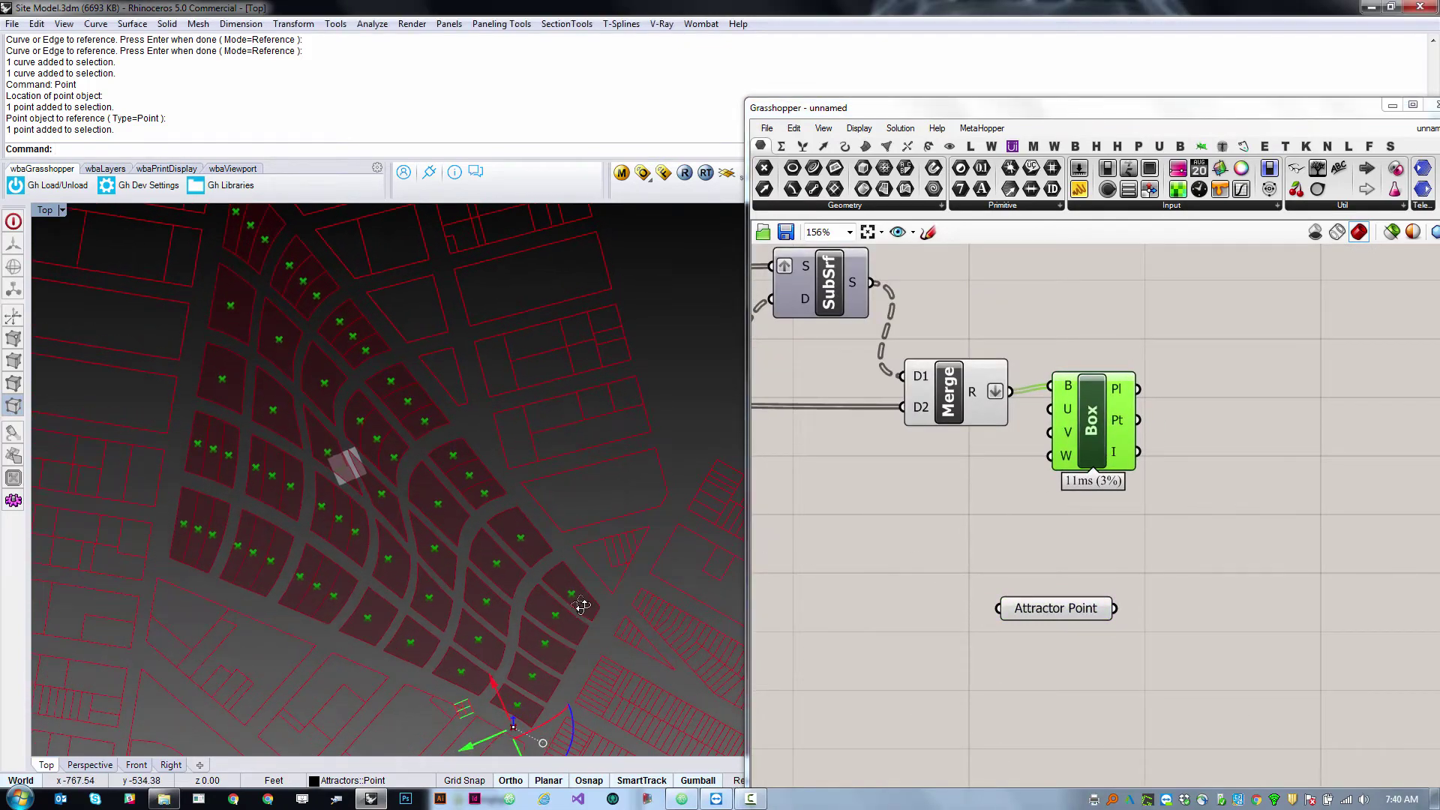
click(1041, 610)
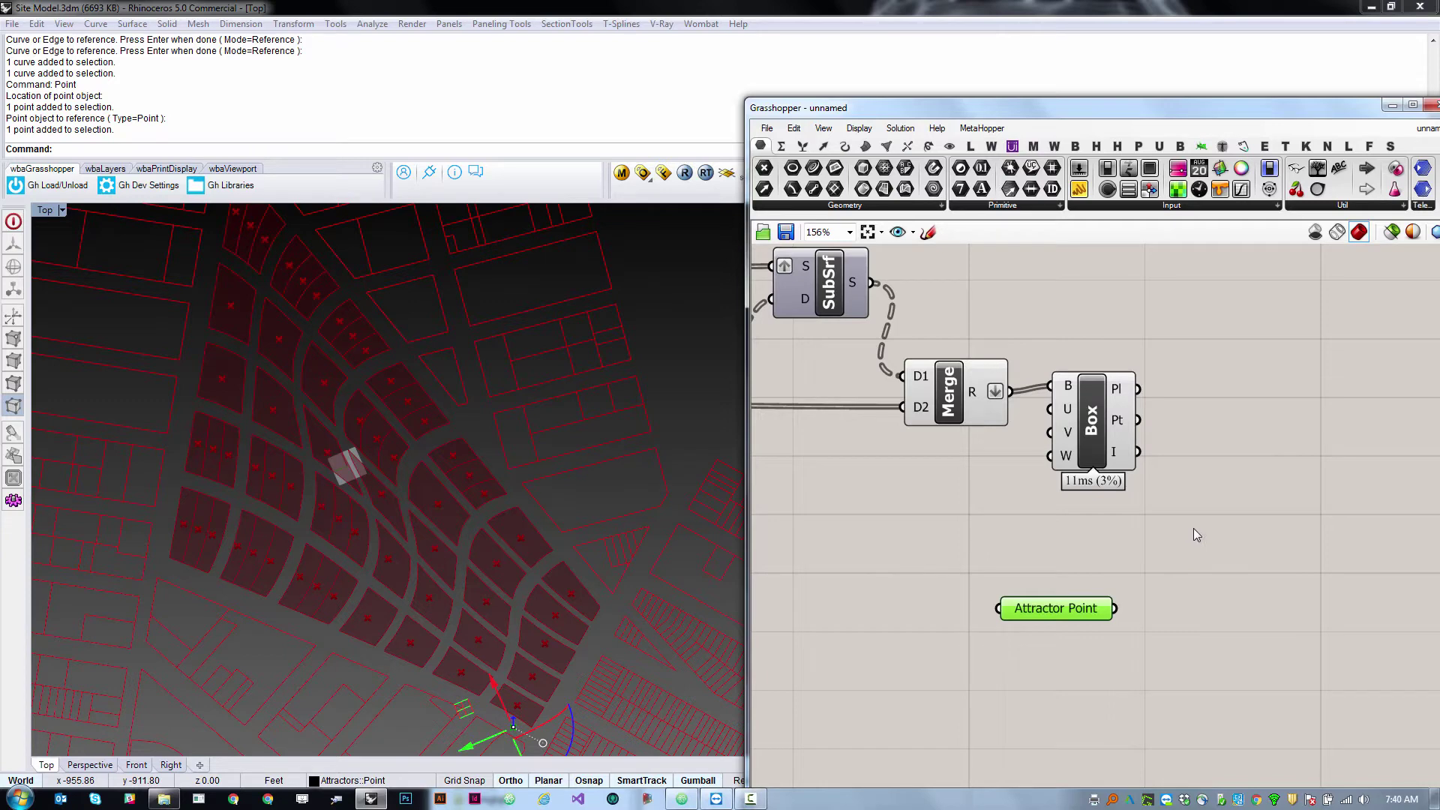
Add a Distance component and connect Evaluate Box's points to input A and the Attractor Point to input B.
click(822, 146)
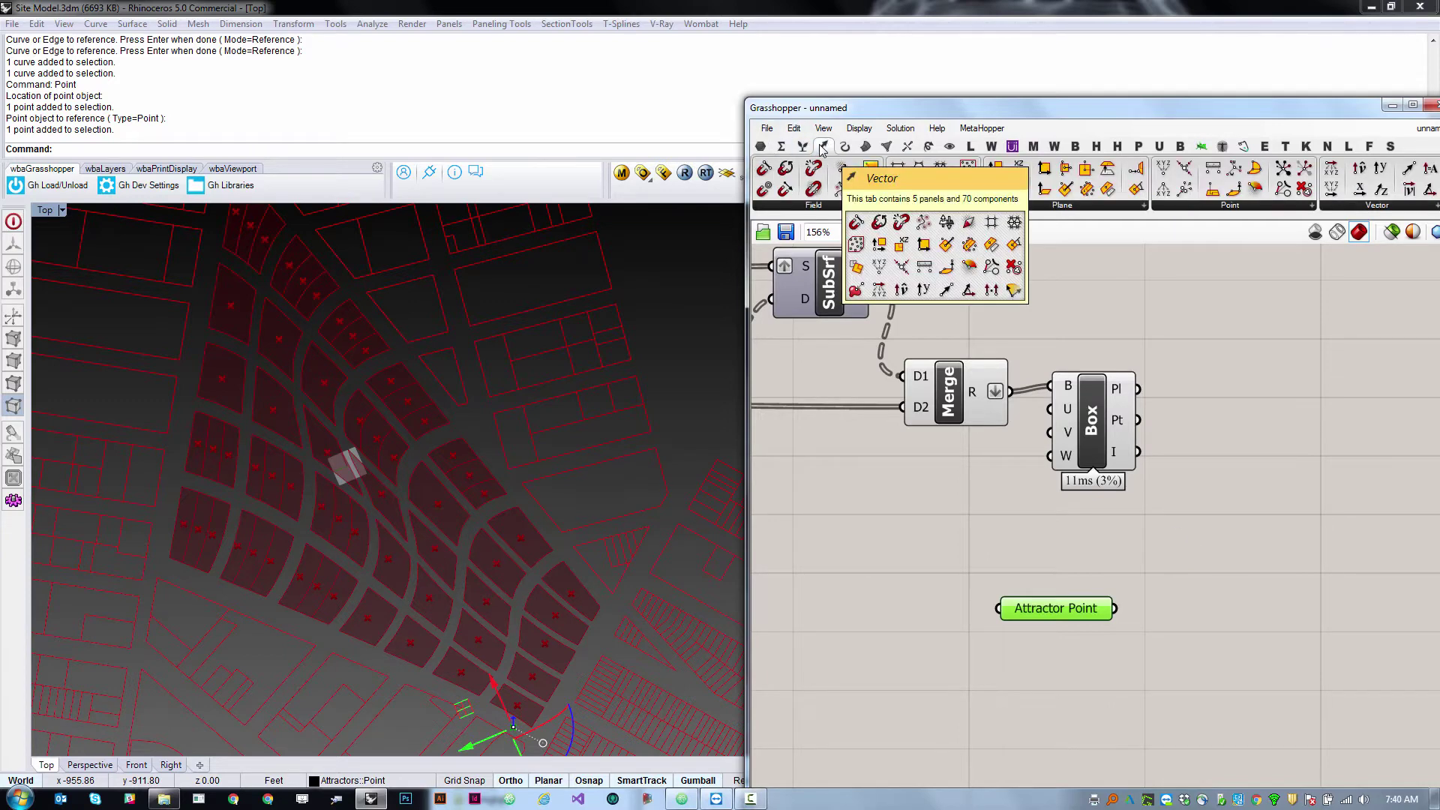
click(1218, 207)
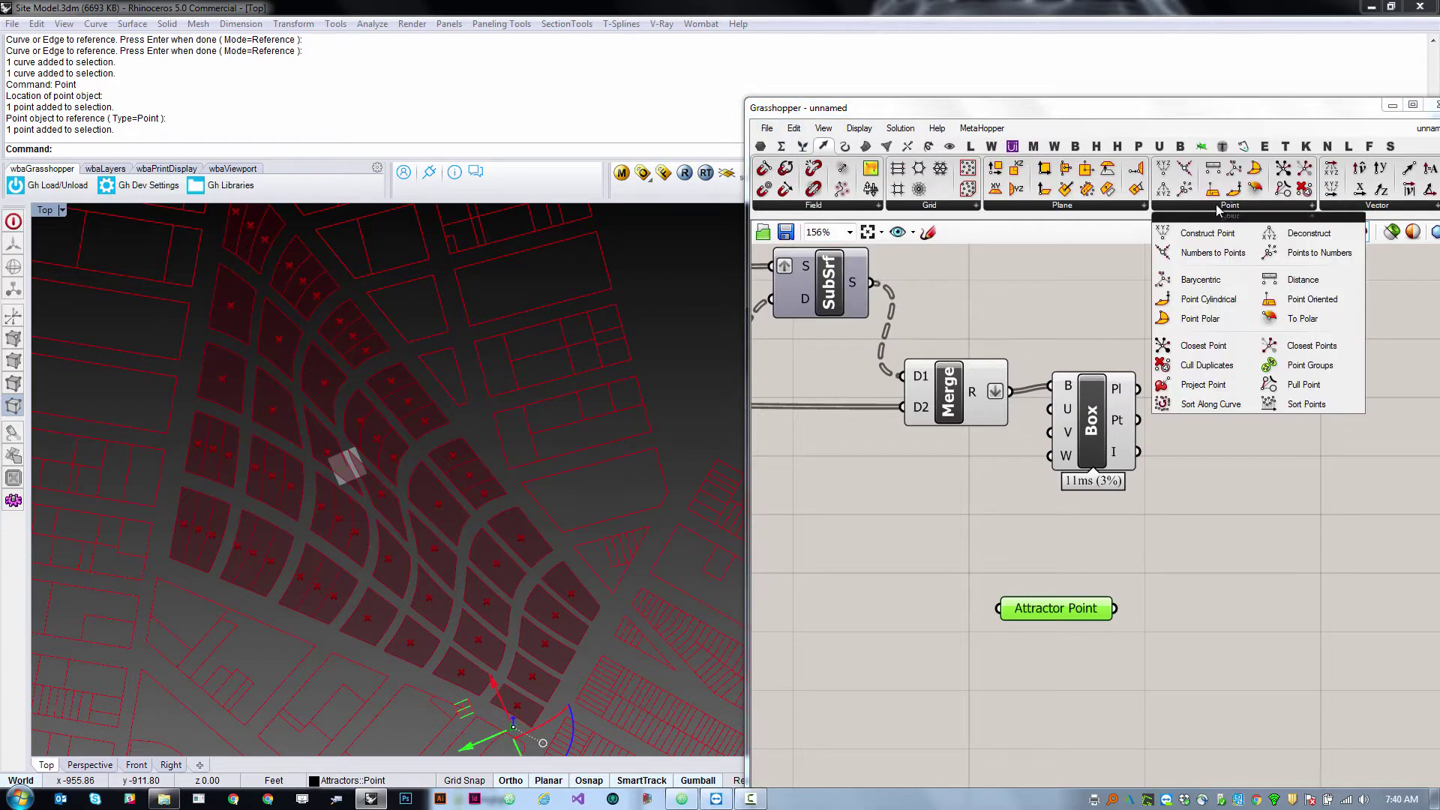
click(1320, 282)
click(1275, 501)
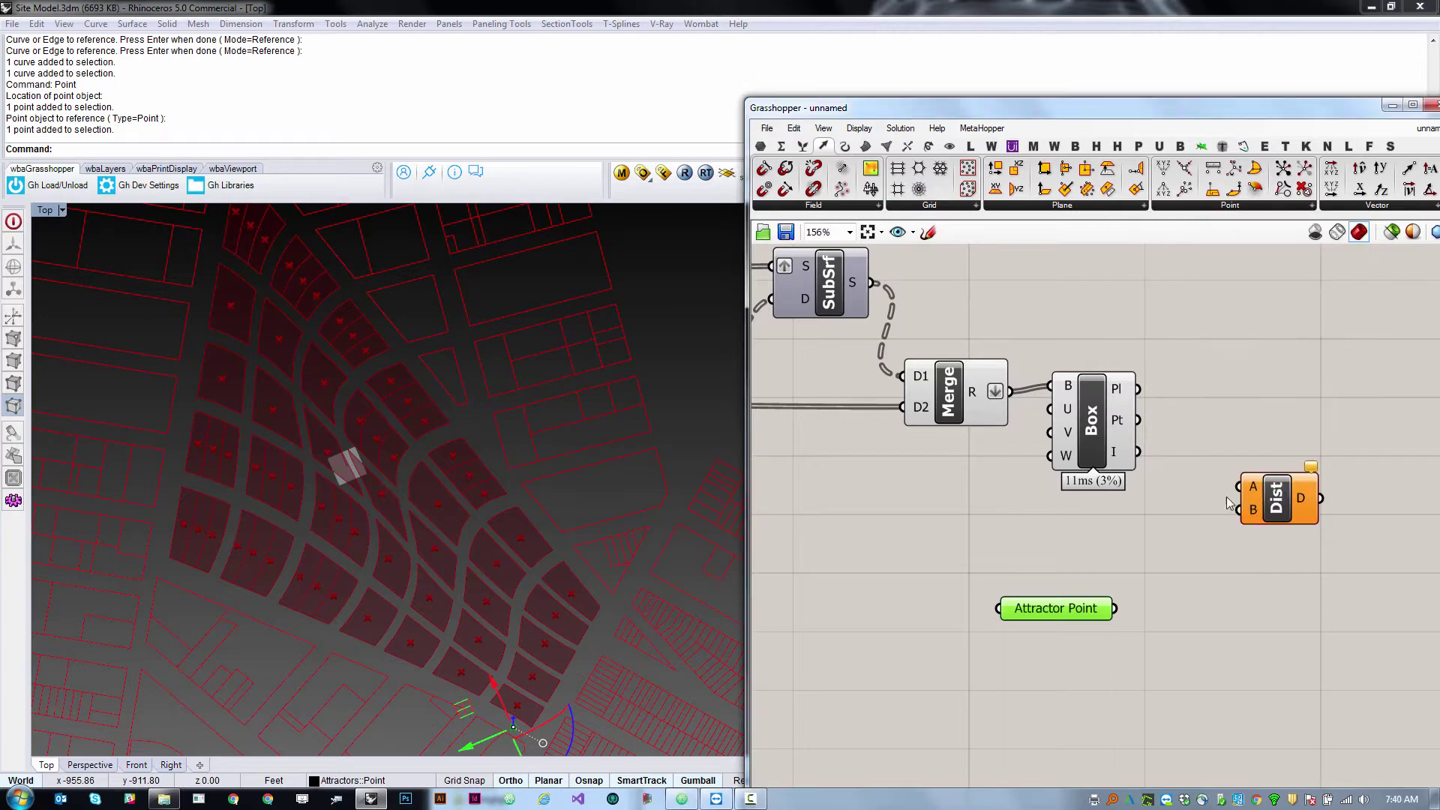
drag(1138, 420, 1115, 608)
Read the Distance output through to the end of its list in a temporary enlarged panel and delete the panel.
click(760, 146)
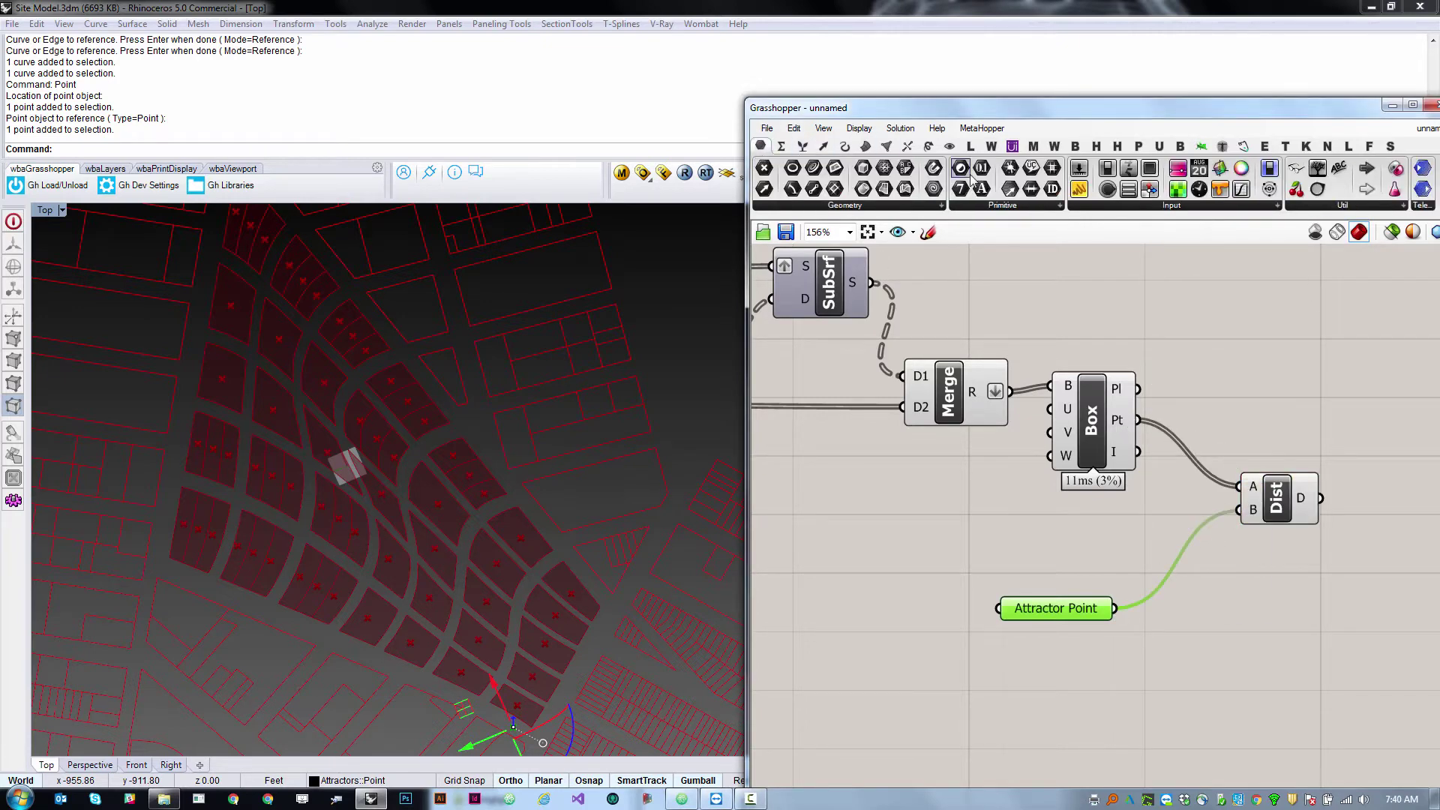
right_drag(1409, 489, 1083, 452)
click(1083, 451)
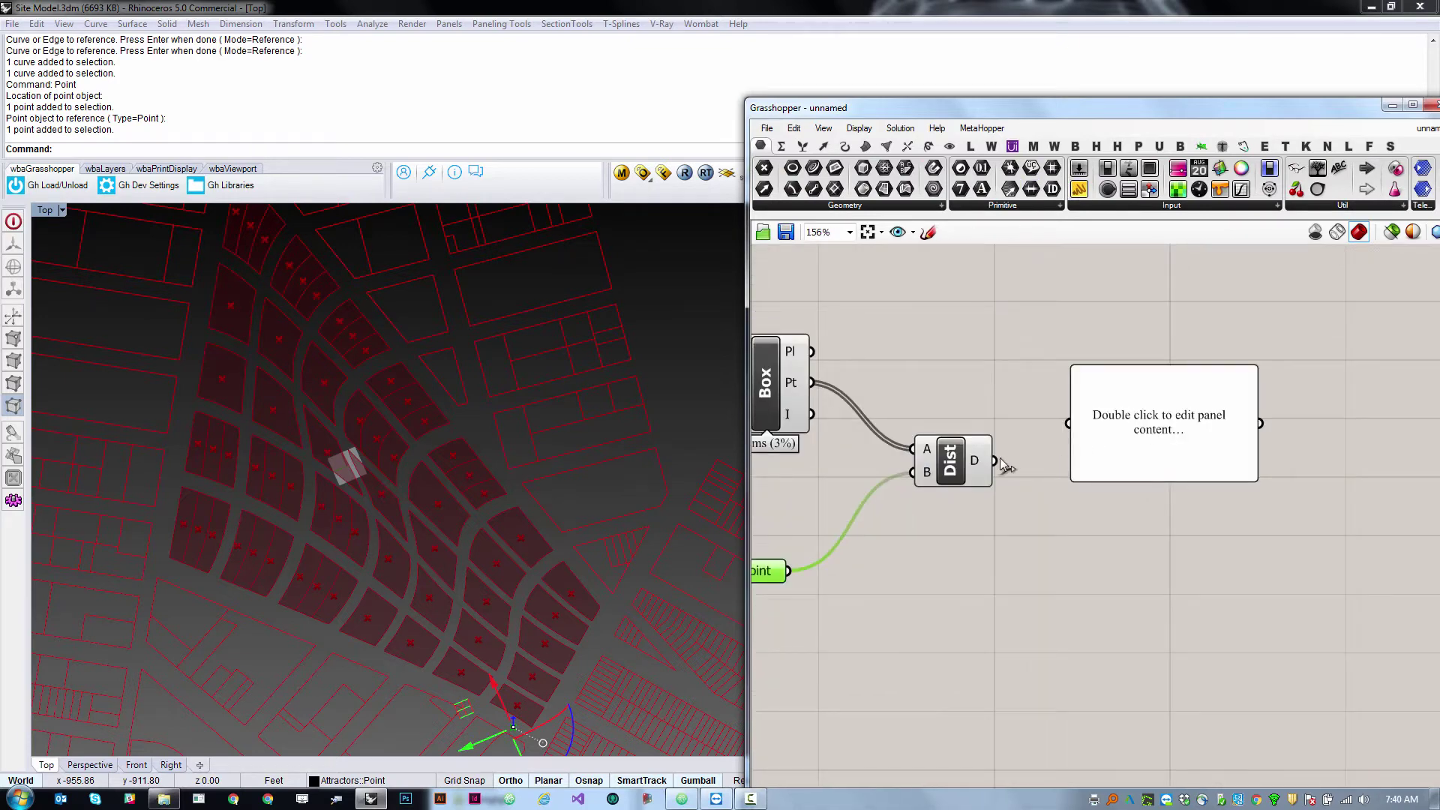
drag(996, 461, 1069, 423)
drag(1198, 479, 1198, 795)
scroll(1248, 453, down, 12)
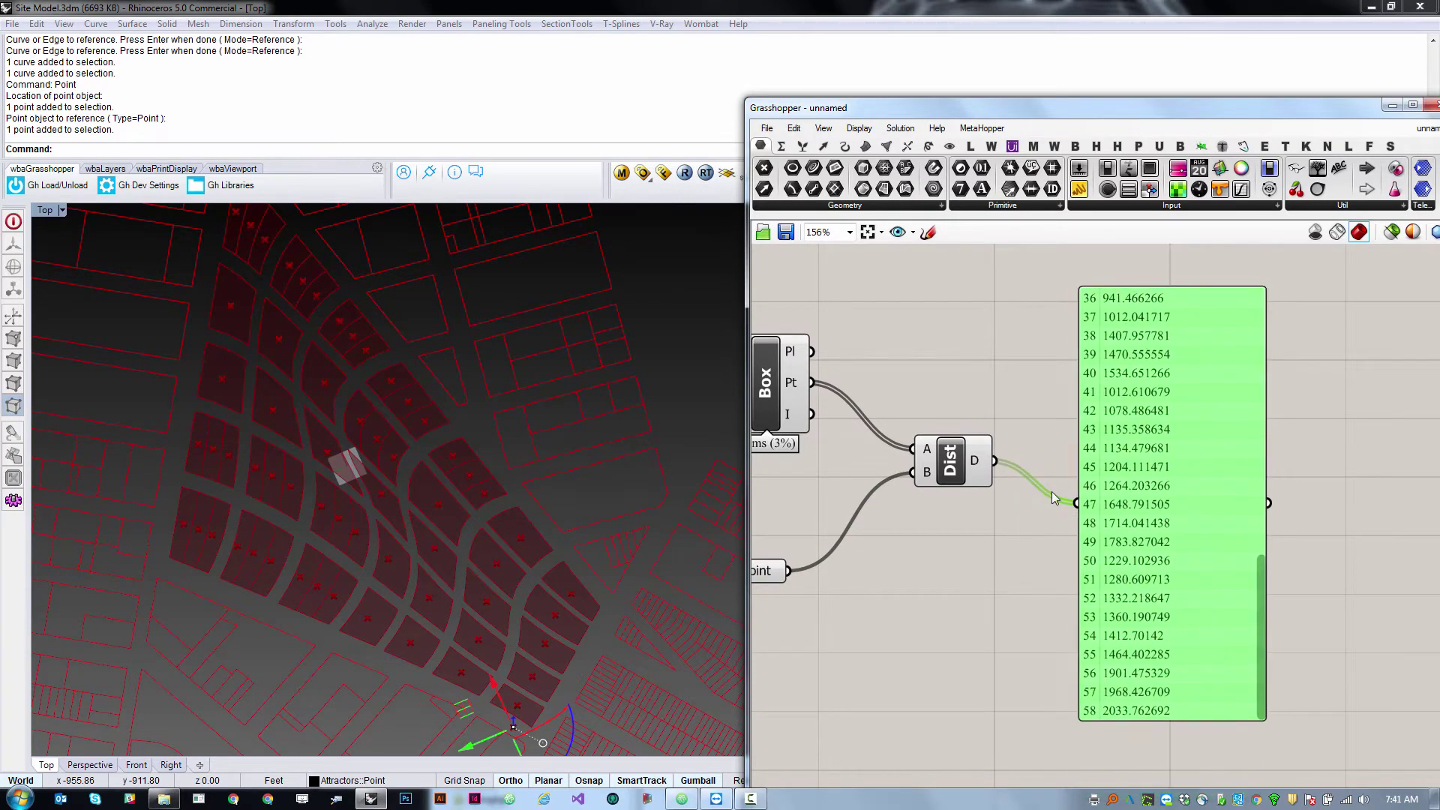
key(Delete)
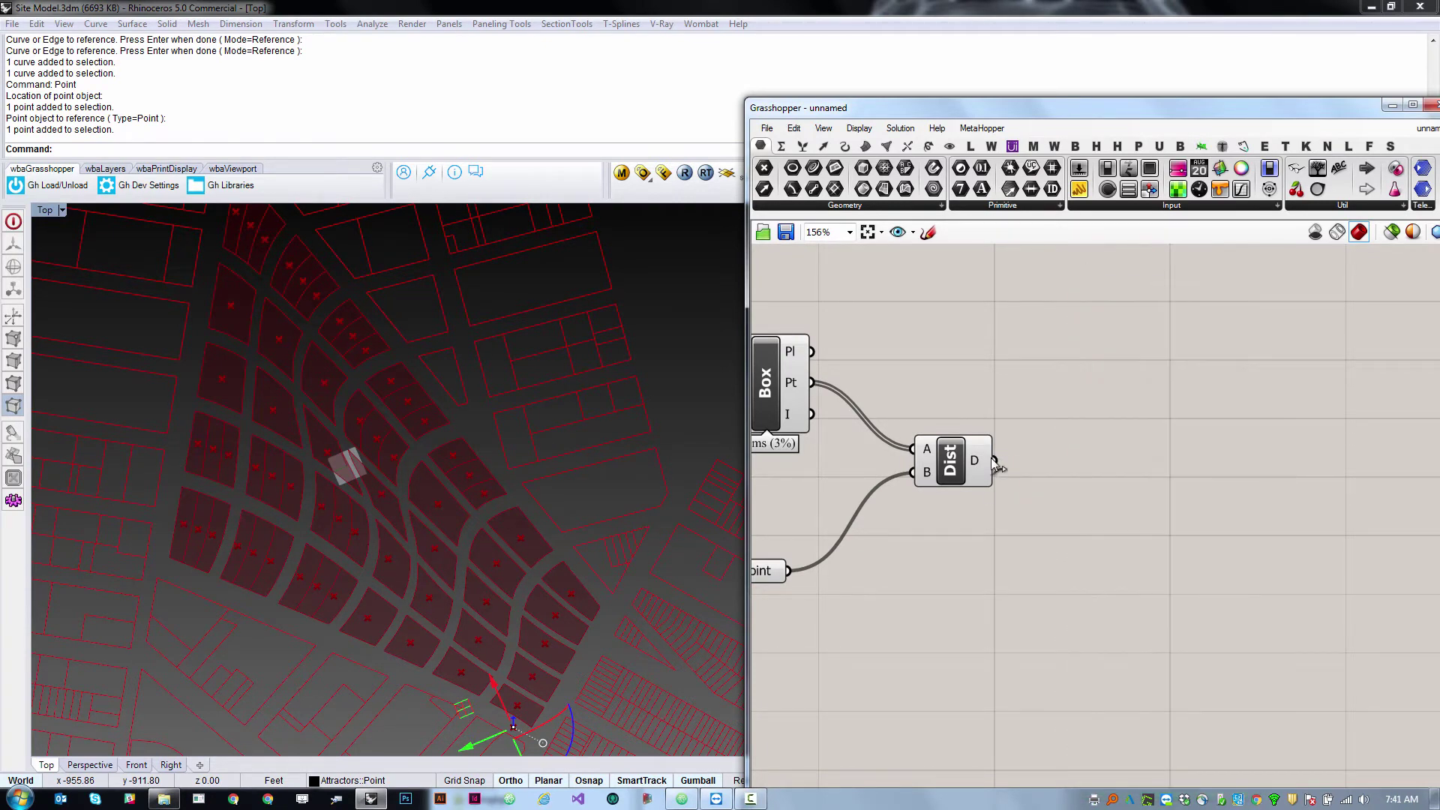
Move the Grasshopper window higher on the screen and shift the Attractor Point and Distance components closer together.
right_drag(586, 641, 448, 550)
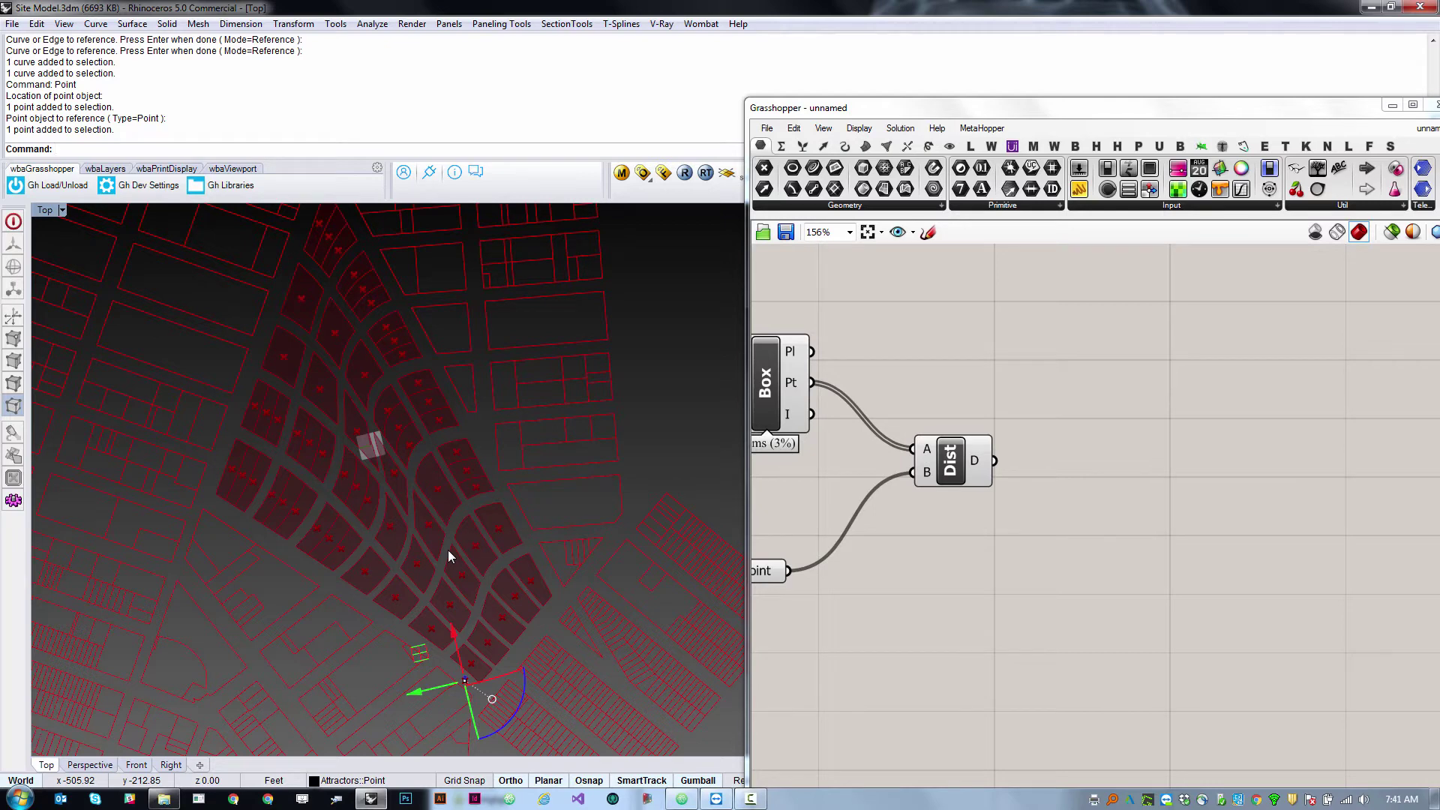
drag(1085, 109, 1439, 94)
scroll(915, 426, down, 2)
scroll(915, 424, up, 2)
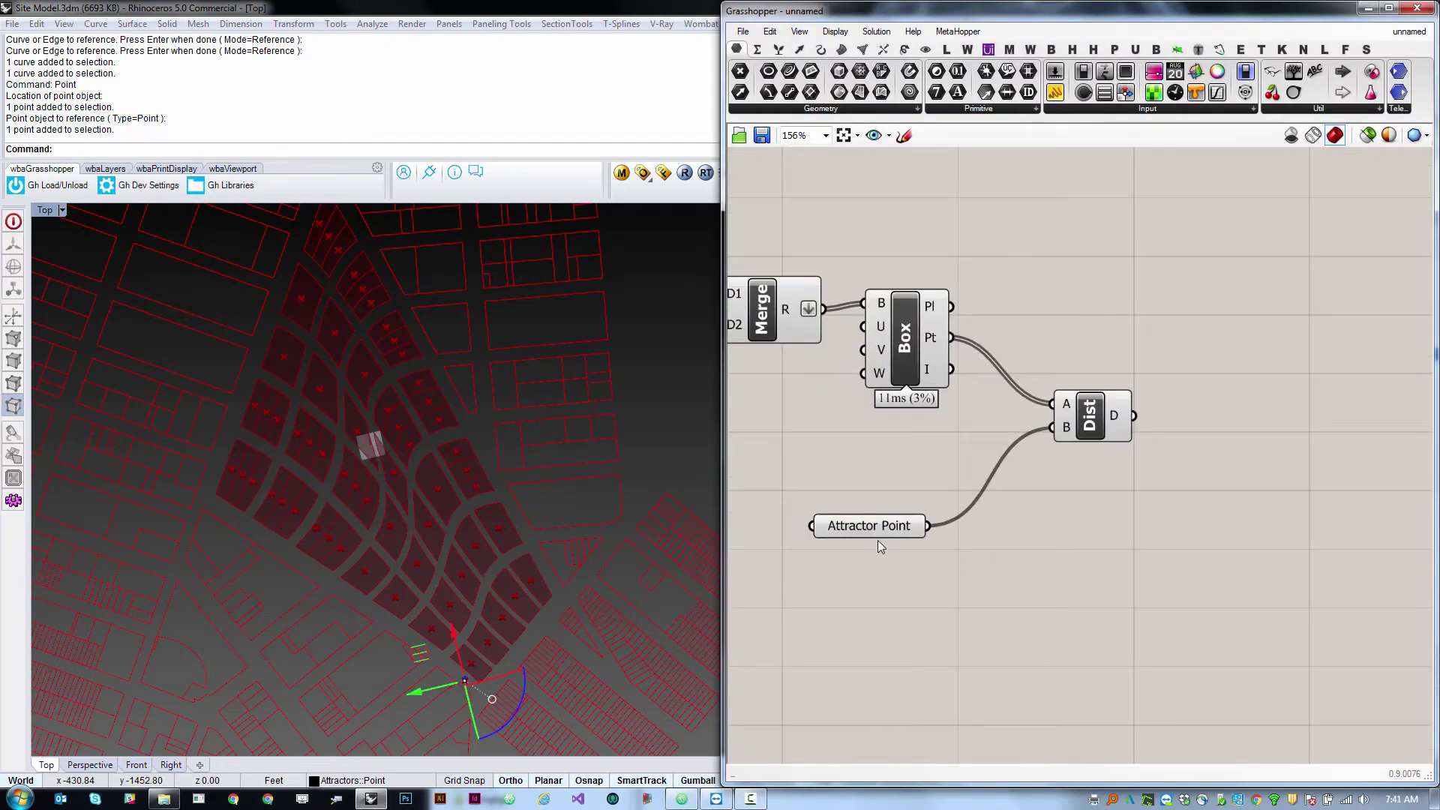
drag(879, 531, 889, 515)
click(967, 546)
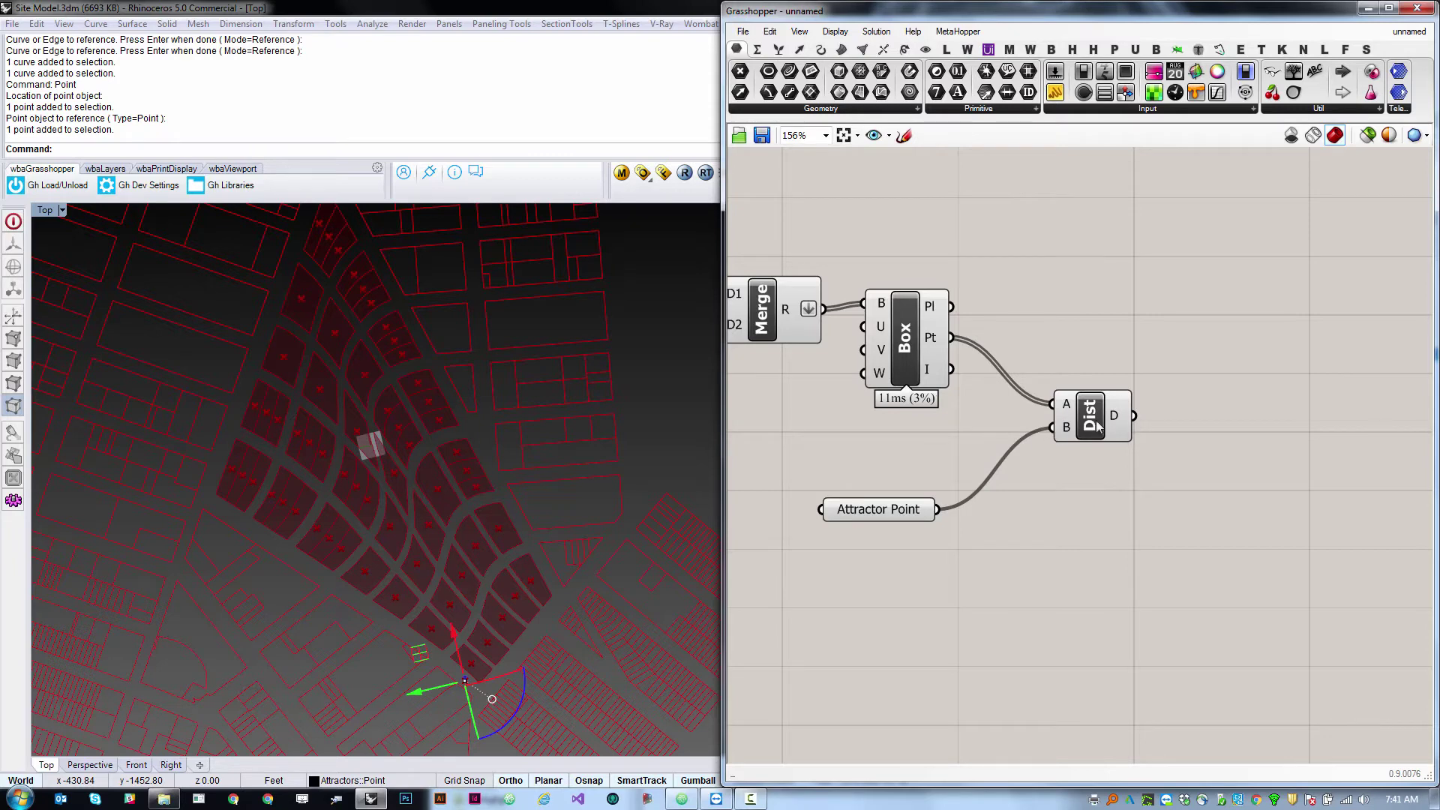
drag(1091, 420, 1078, 424)
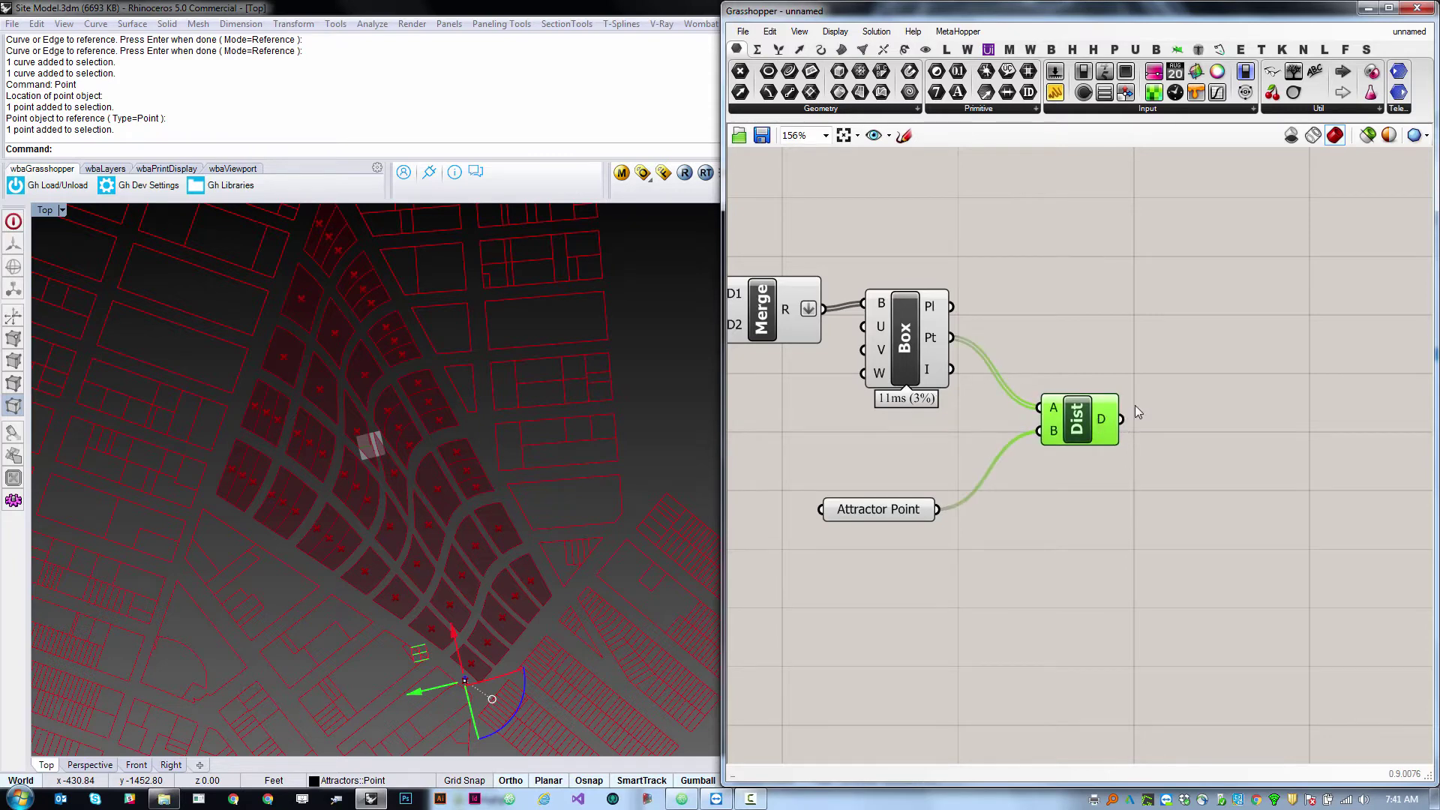
mouse_move(1110, 420)
click(1116, 508)
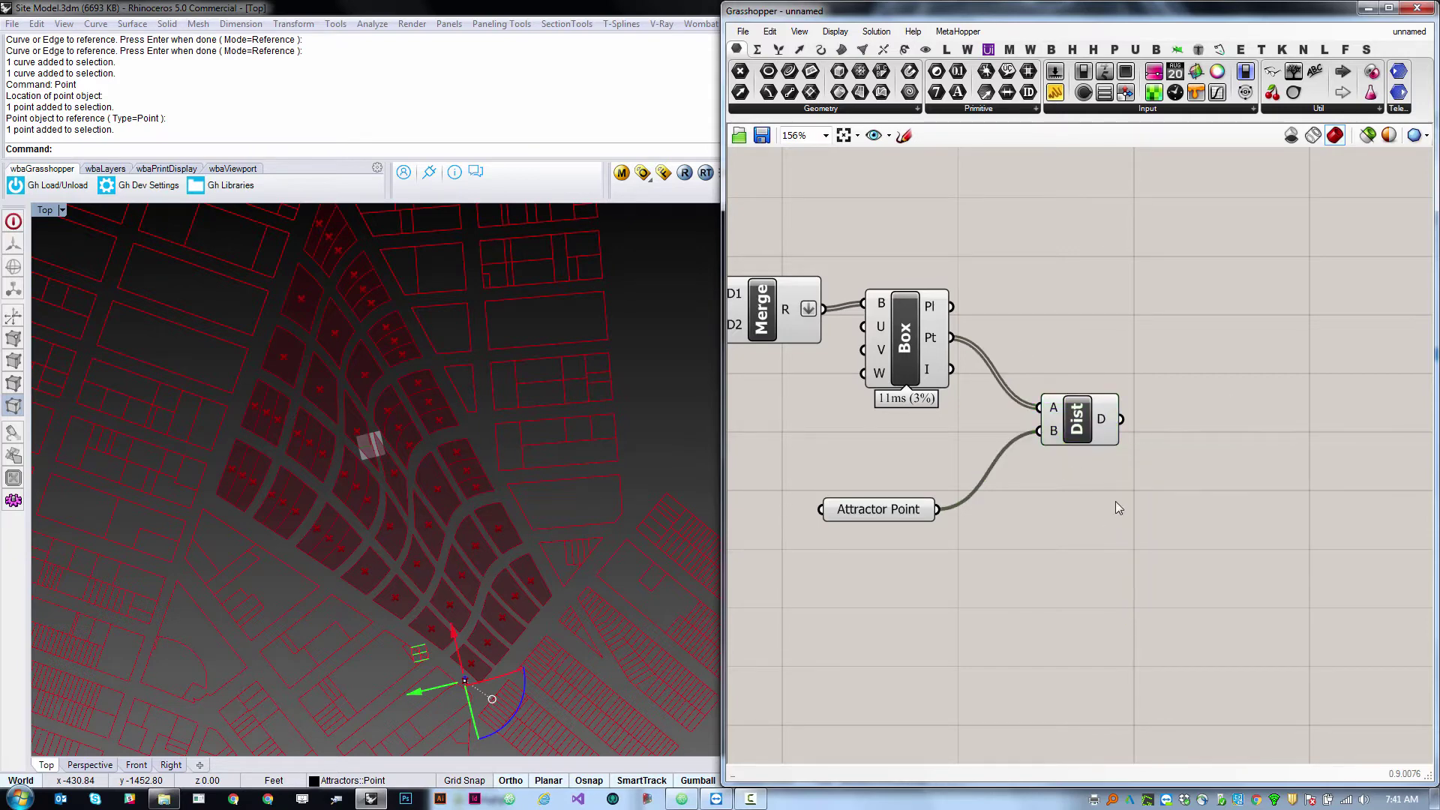
Add a Bounds component after Distance and connect the distance values to its number input.
click(779, 49)
click(757, 50)
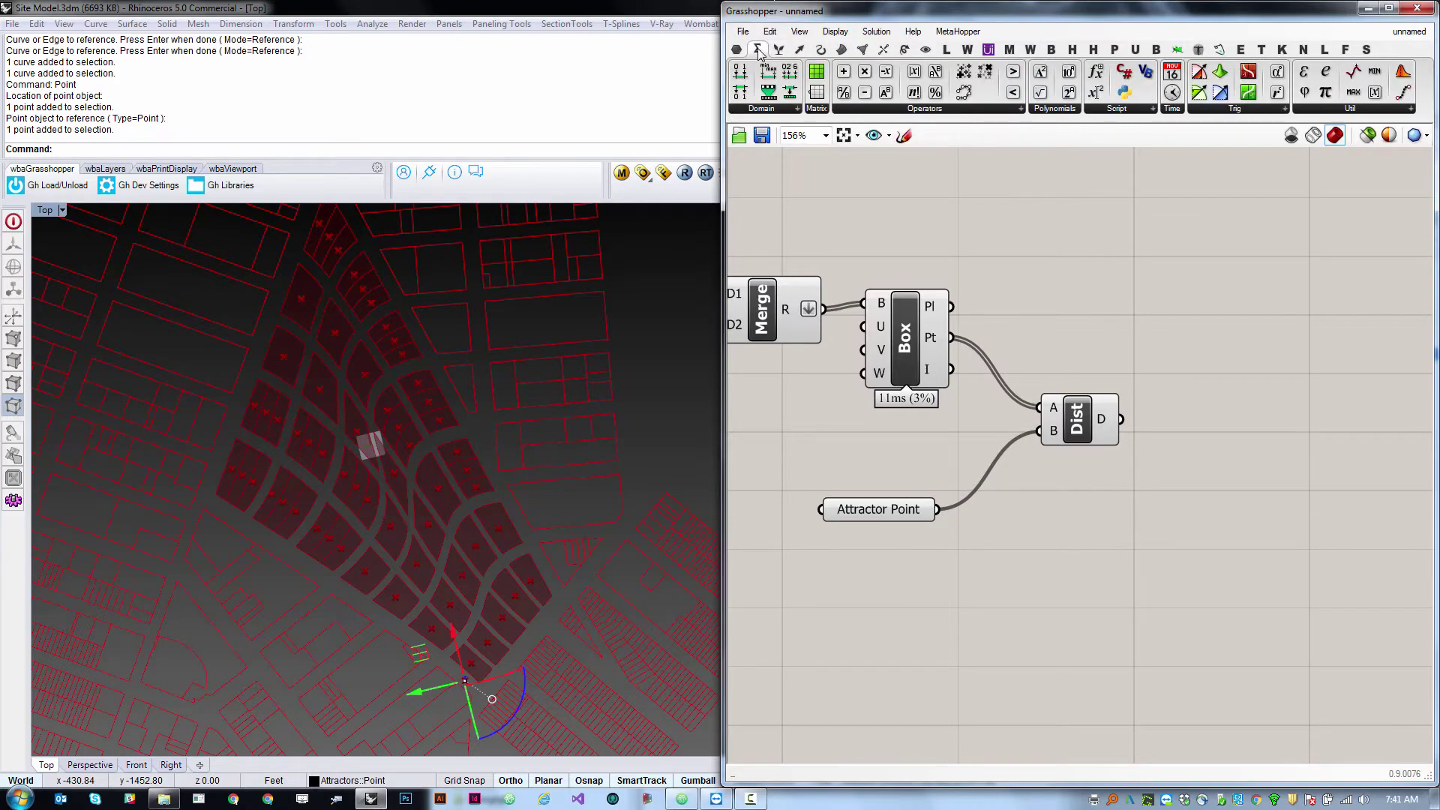
right_click(759, 50)
click(756, 109)
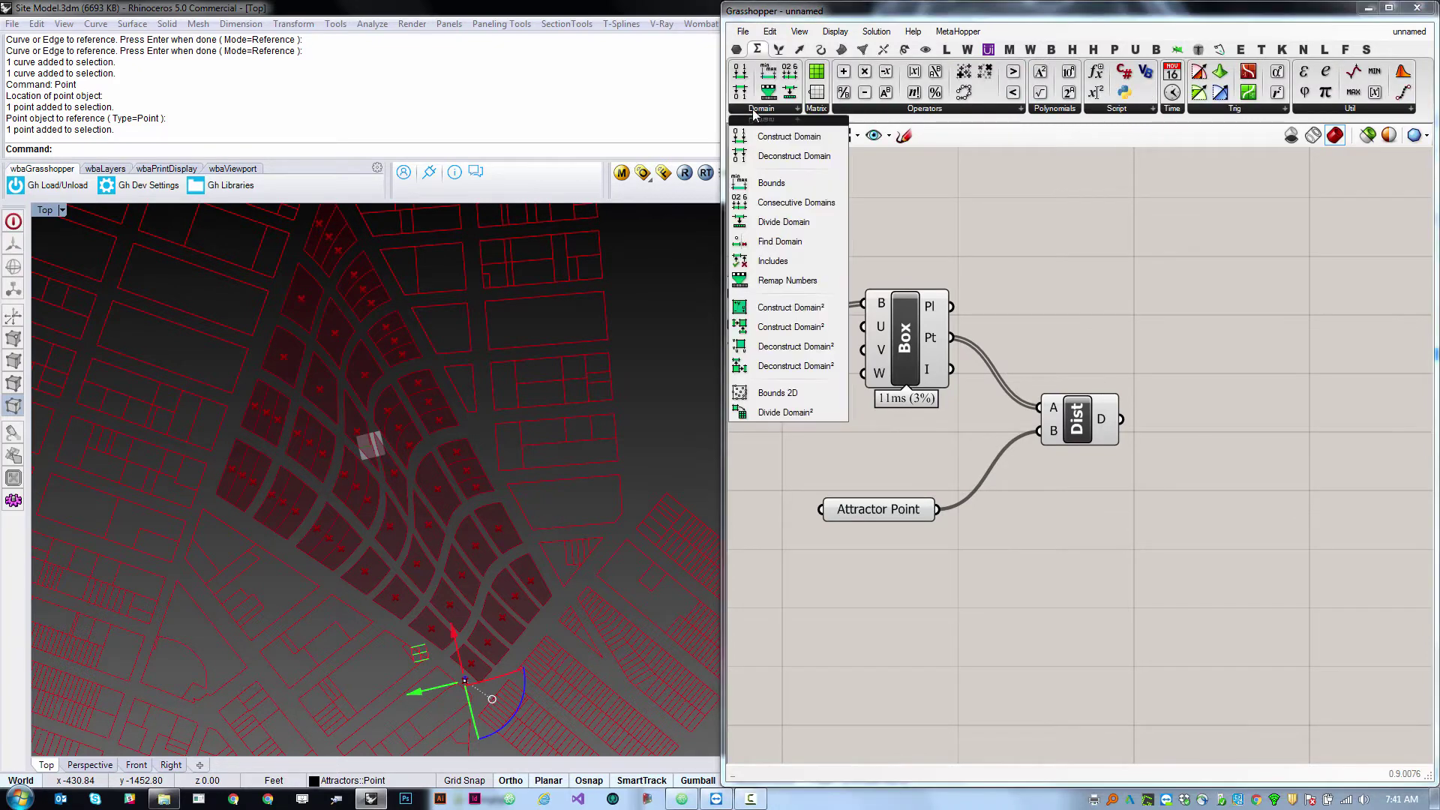
click(766, 181)
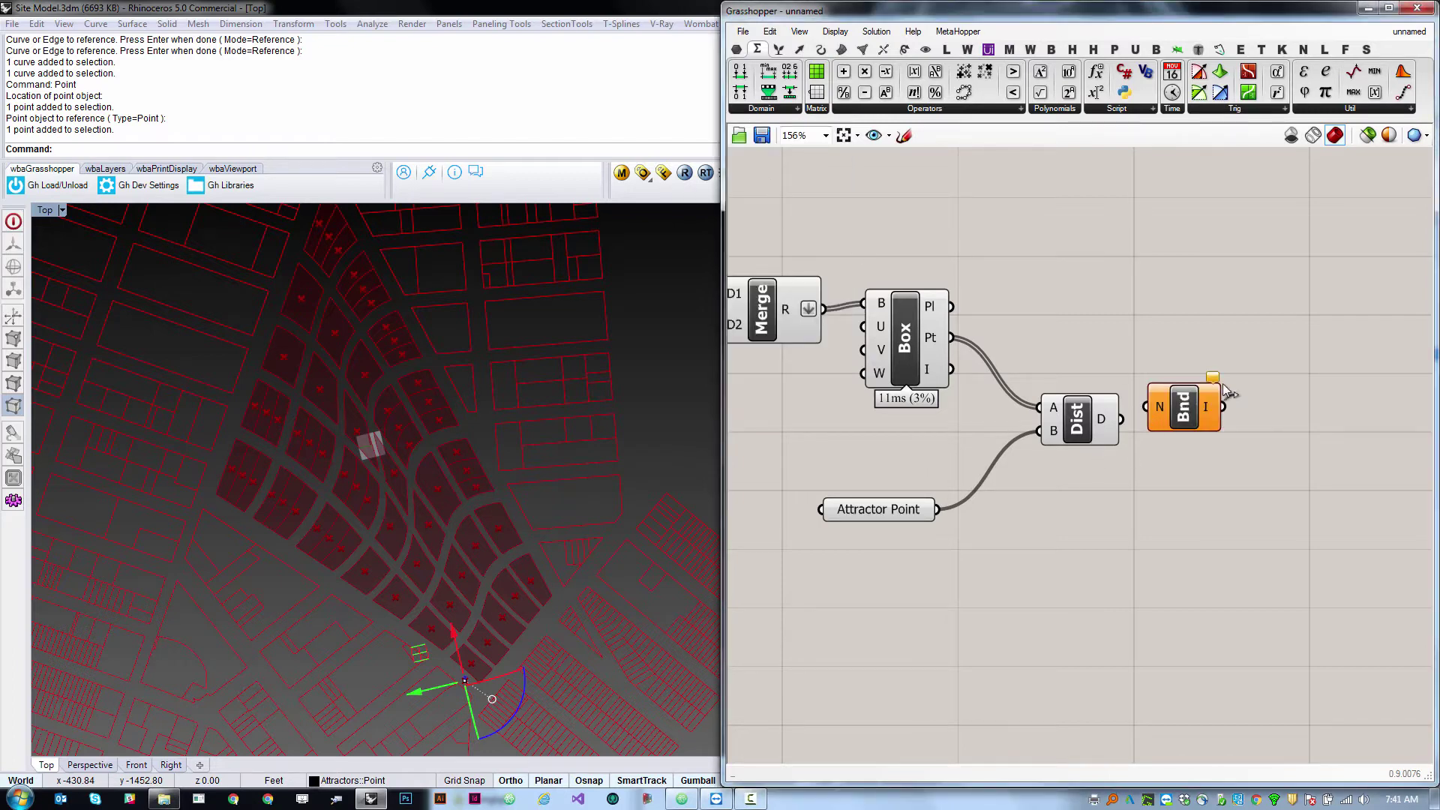
drag(1145, 407, 1120, 420)
Read the numeric domain output by Bounds in a temporary panel and delete the panel.
click(736, 50)
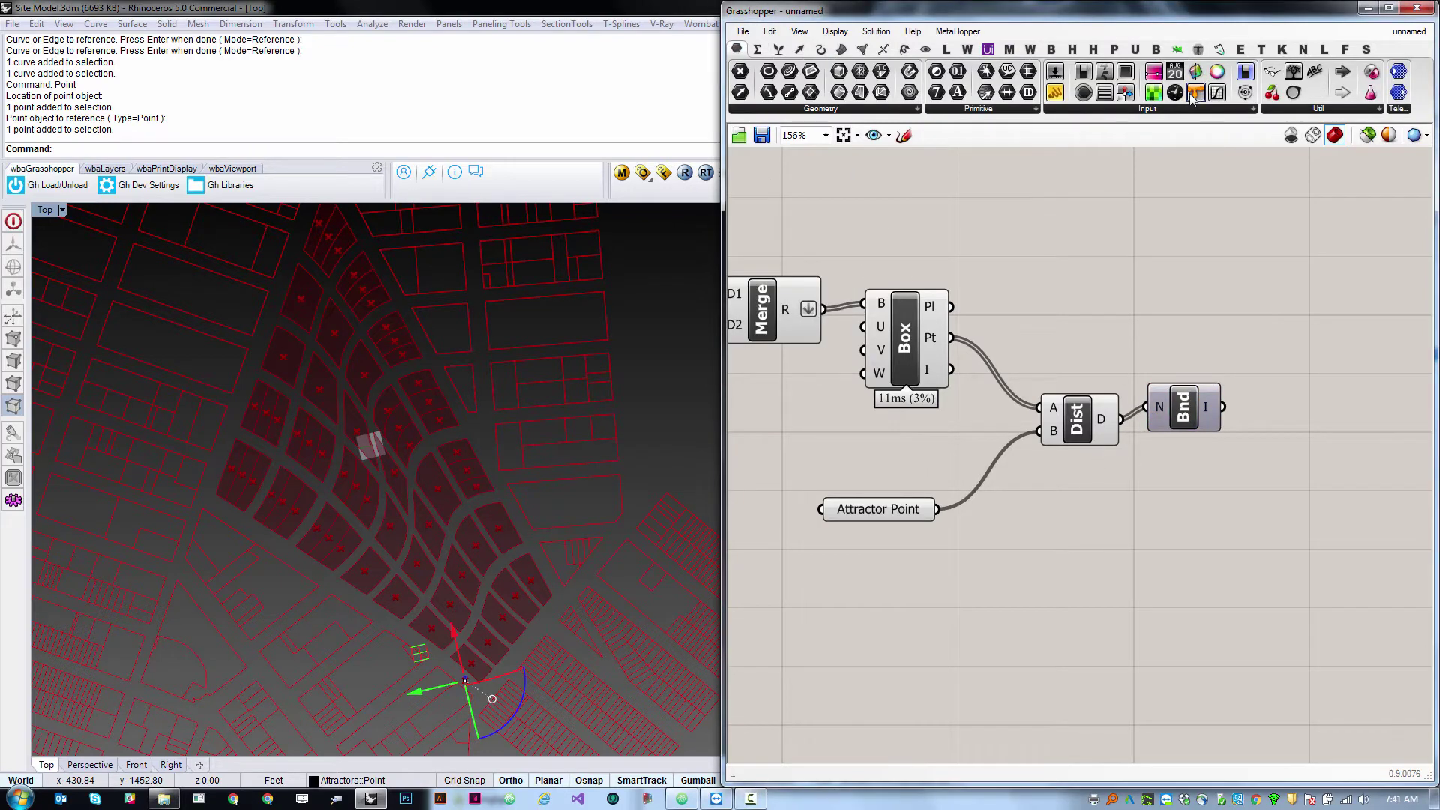
click(1056, 94)
click(1317, 371)
drag(1279, 389, 1319, 455)
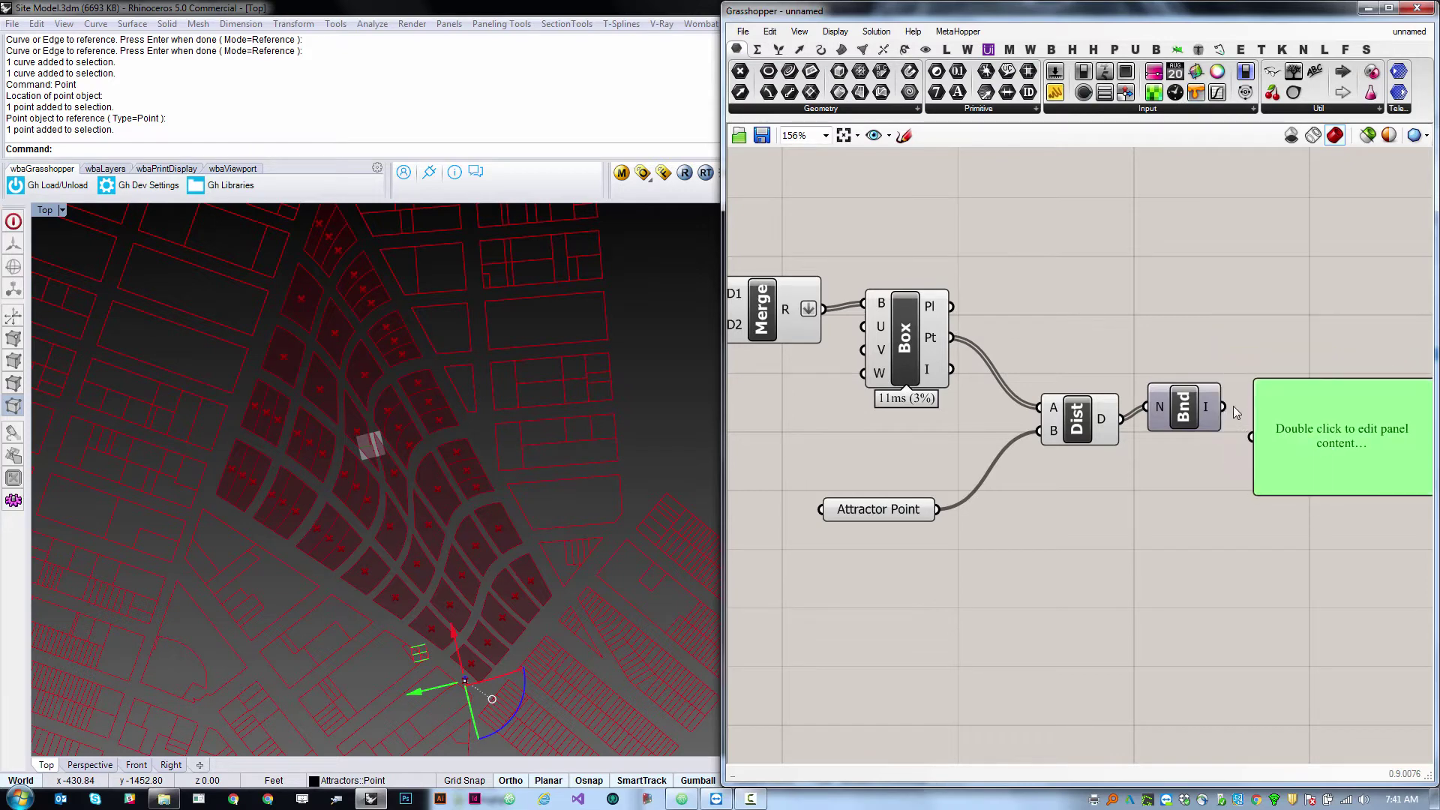
drag(1223, 406, 1250, 436)
scroll(1341, 445, up, 2)
right_drag(1341, 446, 1185, 408)
scroll(1188, 416, up, 3)
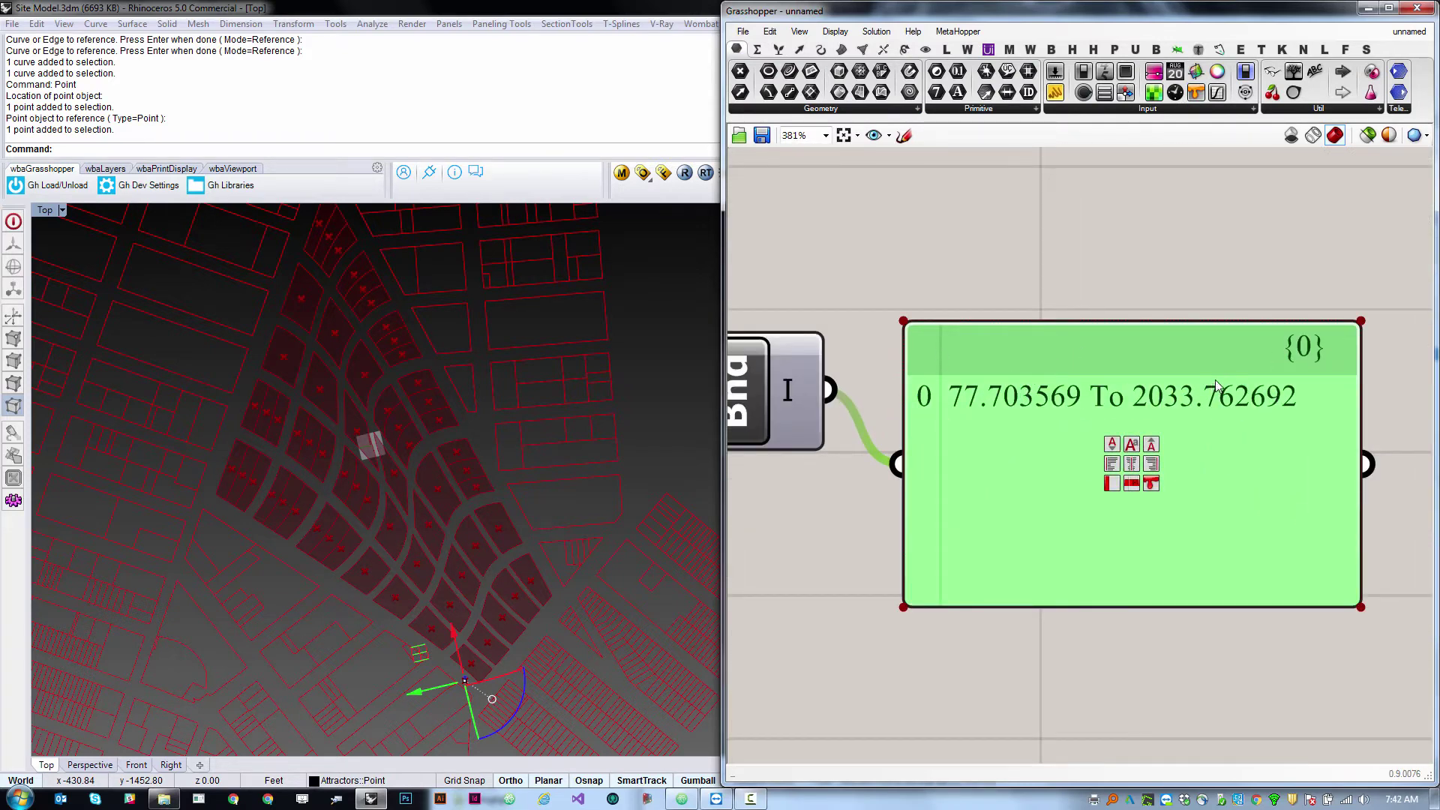
scroll(1230, 386, down, 4)
drag(1137, 429, 1211, 532)
key(Delete)
Add a Remap Numbers component, connect the distance values to its value input, and move Bounds below the wire.
drag(1042, 385, 1044, 394)
click(756, 50)
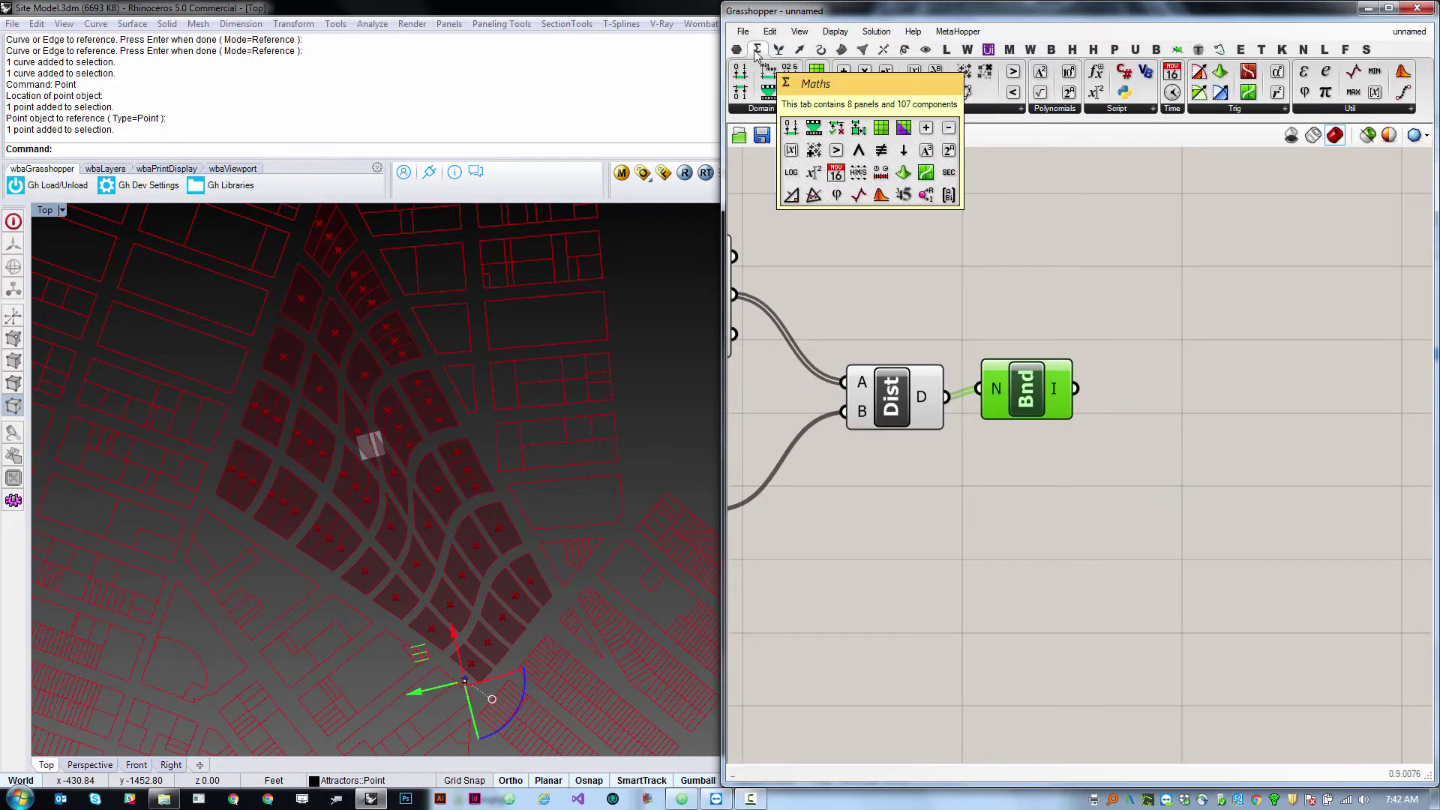
click(785, 111)
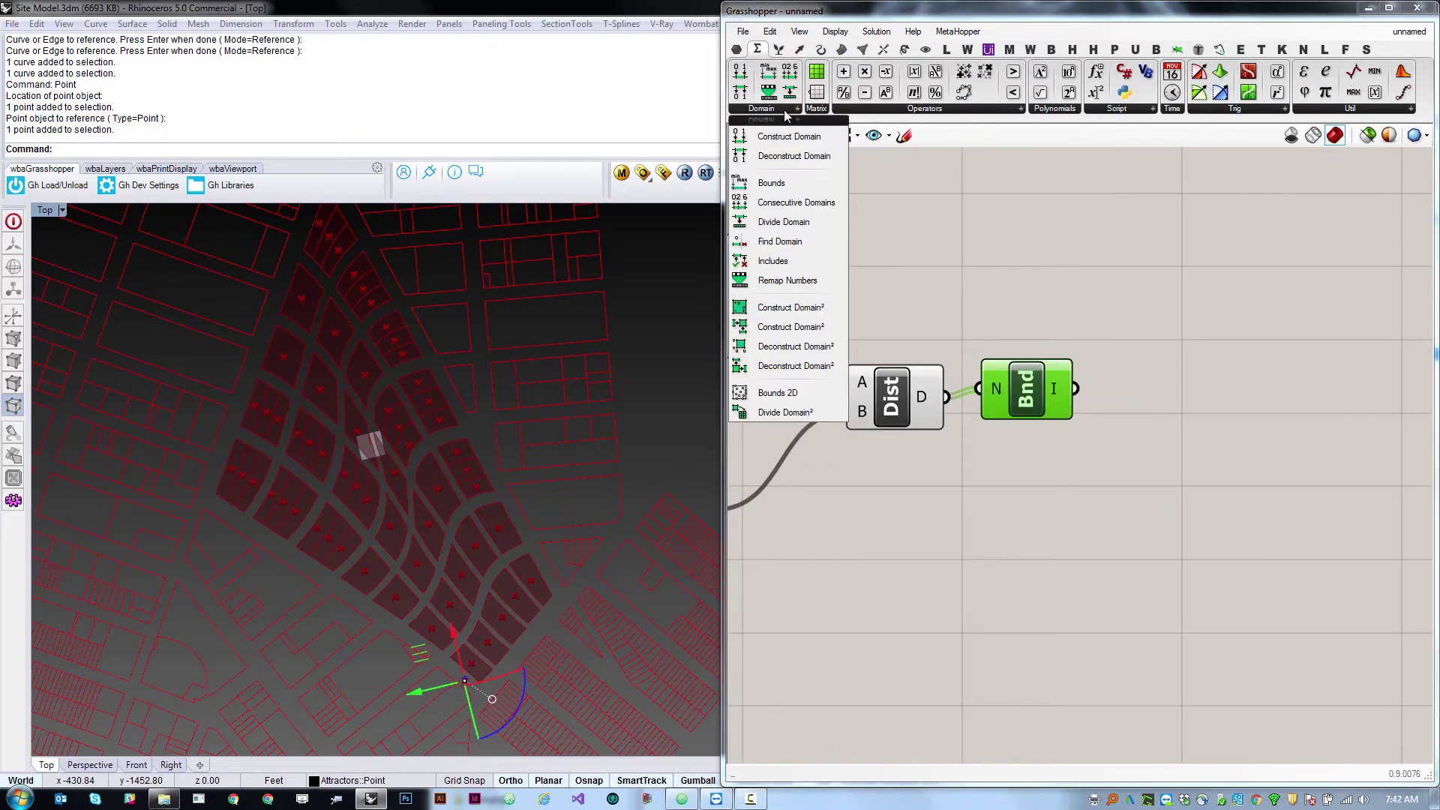
click(787, 280)
click(1204, 384)
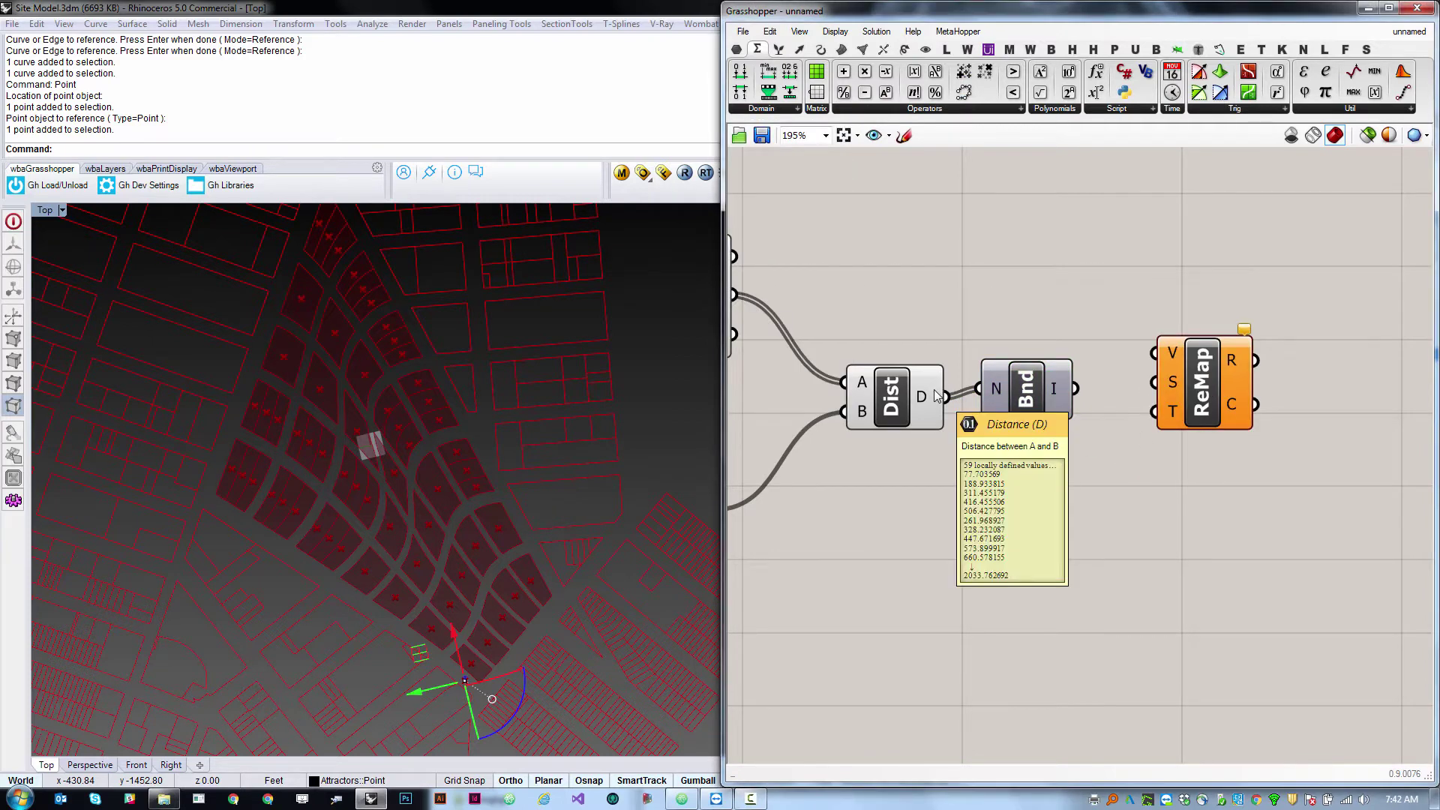
drag(919, 404, 1155, 352)
click(1032, 421)
drag(1032, 418, 1028, 479)
click(1069, 506)
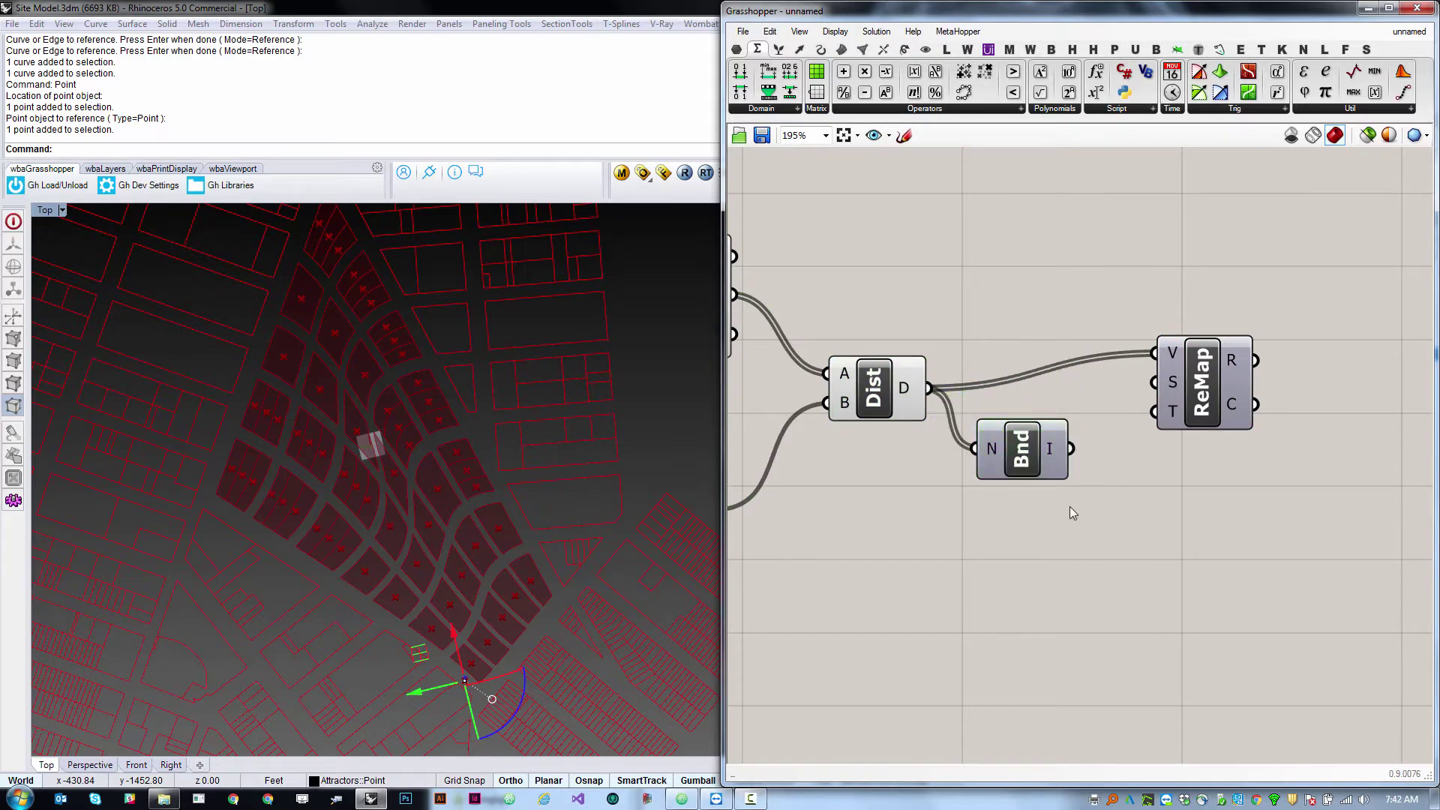
Connect the Bounds output to the source input of Remap Numbers and move Remap Numbers down beside Bounds.
mouse_move(1050, 462)
mouse_move(1168, 386)
drag(1168, 387, 1080, 448)
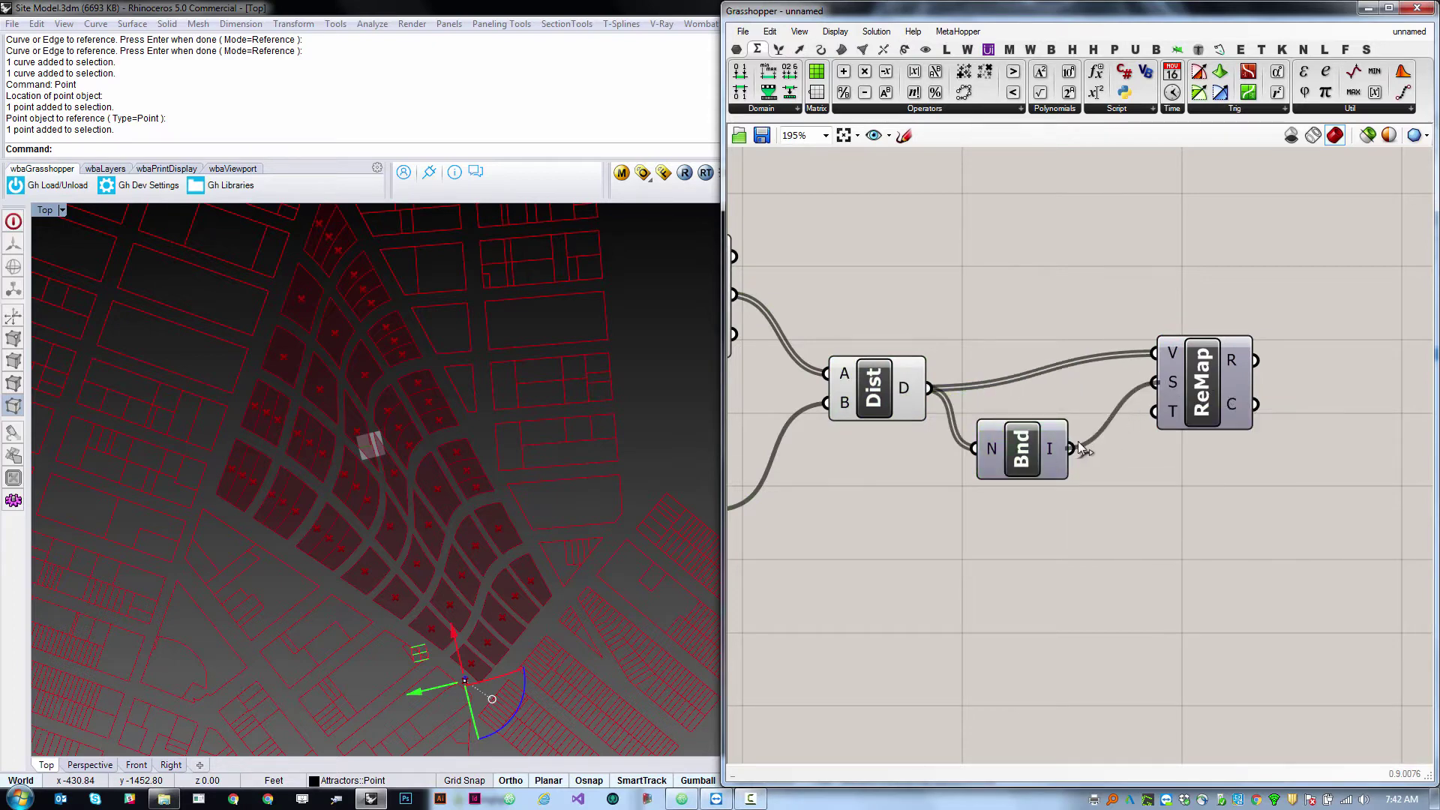
drag(1215, 409, 1195, 461)
mouse_move(1153, 478)
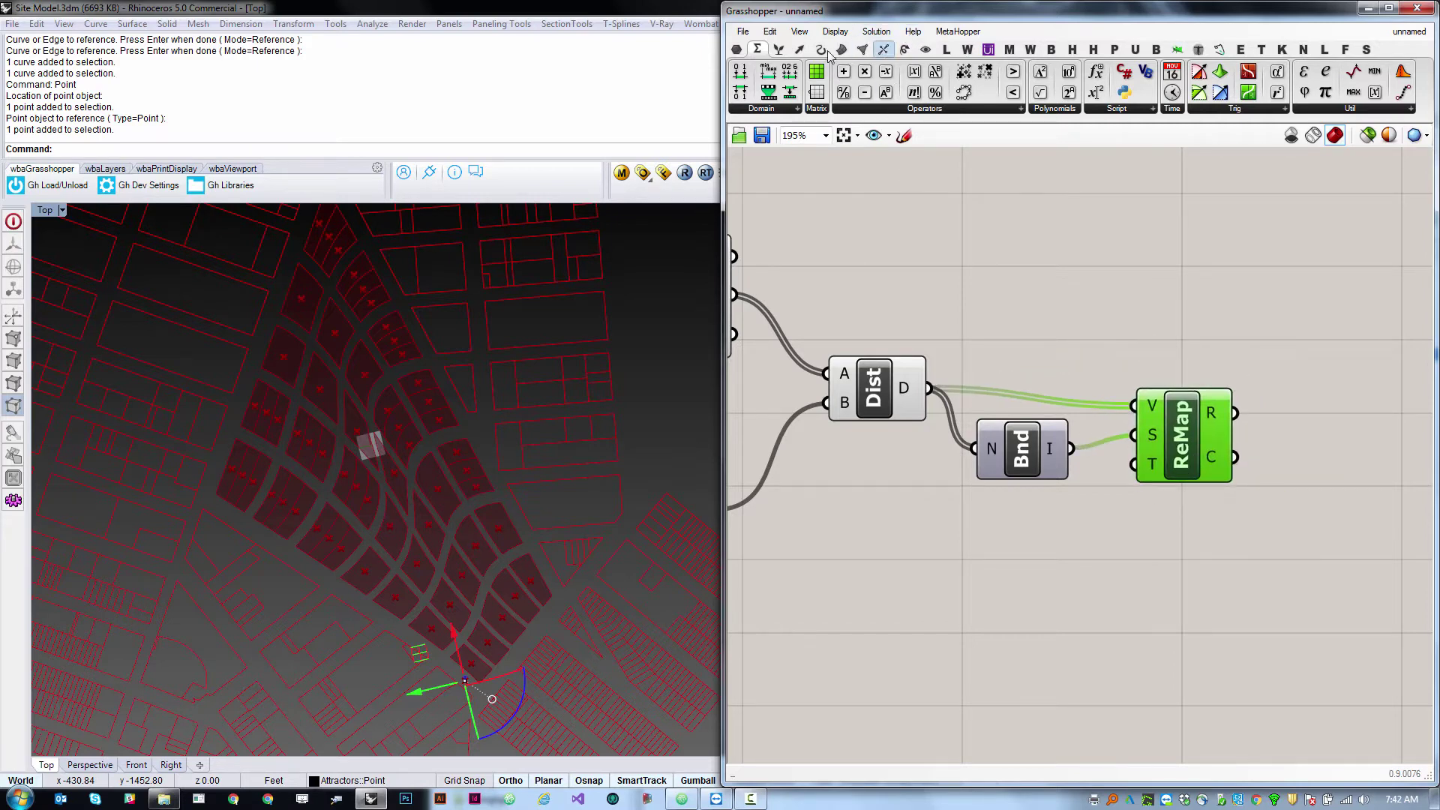
Compare the raw distance values with the remapped values in a temporary panel and delete the panel.
click(736, 49)
drag(1054, 102, 1038, 275)
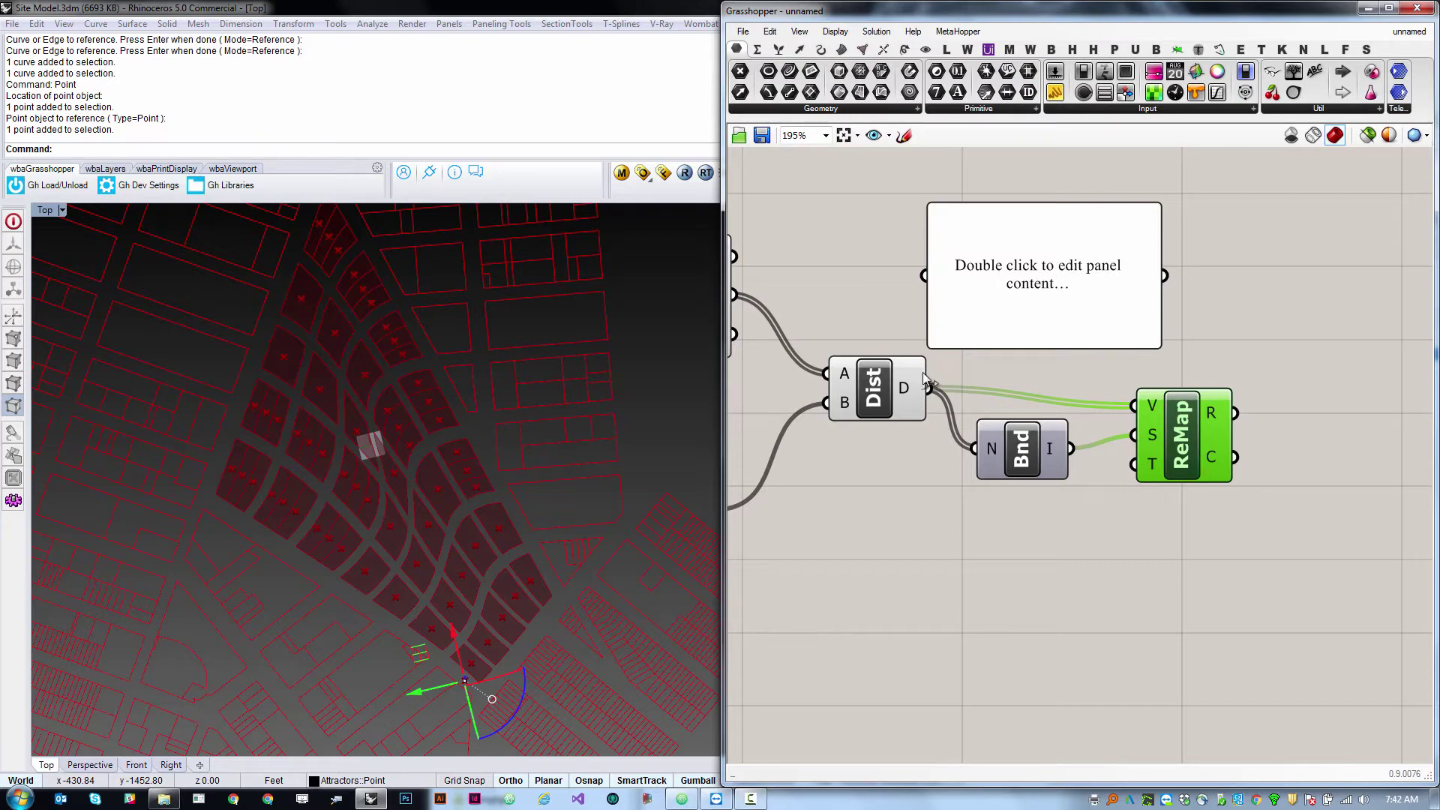
drag(930, 388, 924, 276)
drag(1153, 341, 1170, 377)
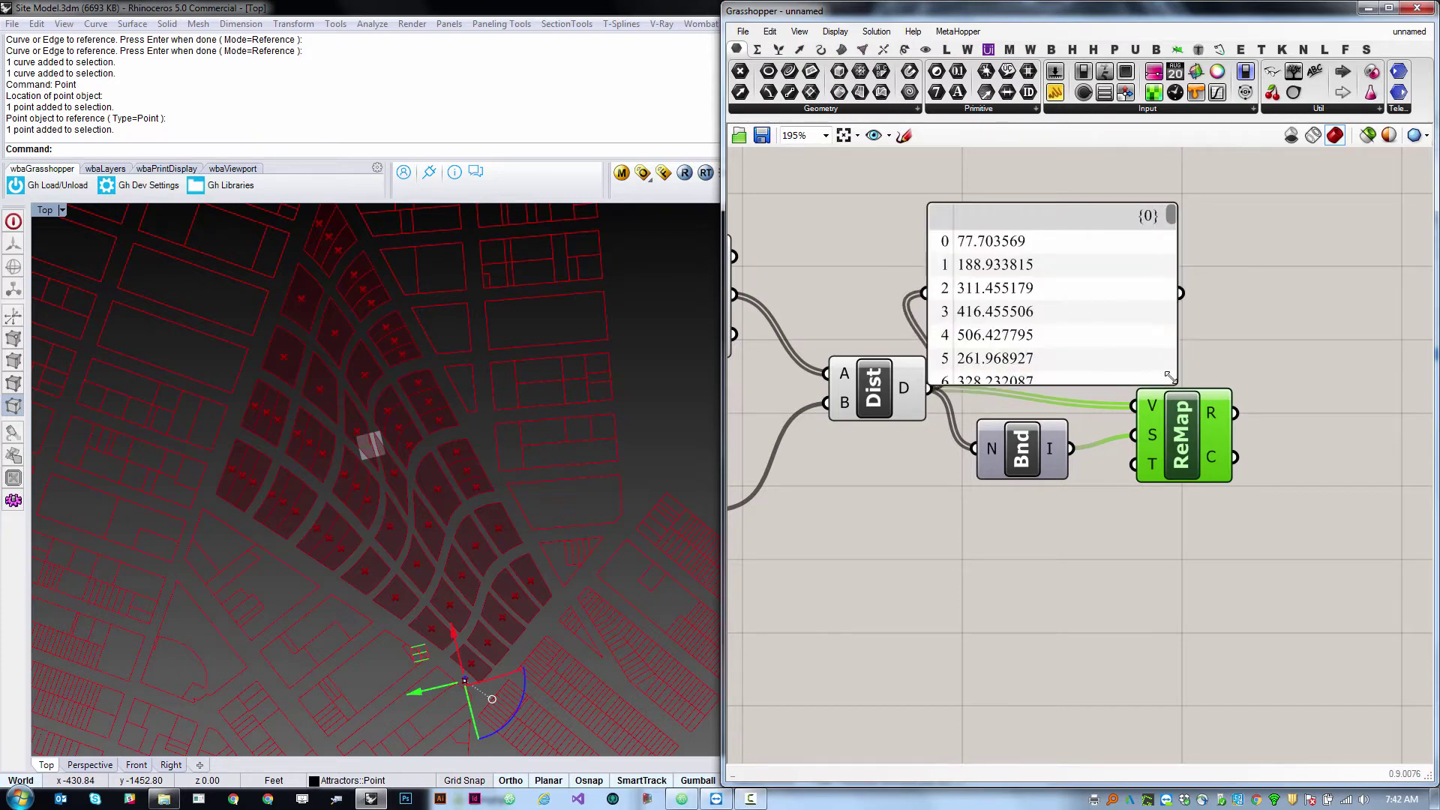
drag(1235, 413, 925, 293)
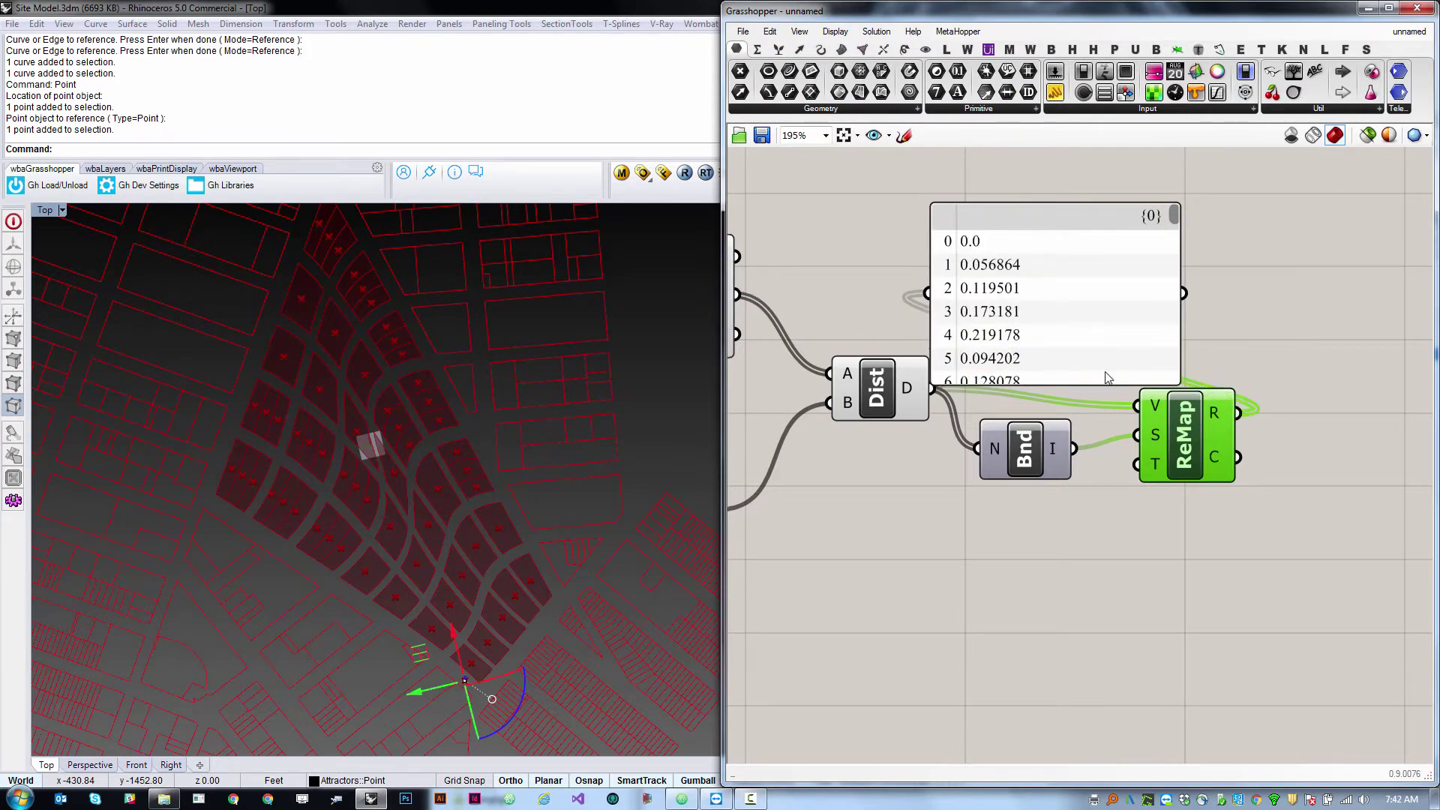
drag(1102, 381, 1184, 330)
drag(1111, 192, 1130, 219)
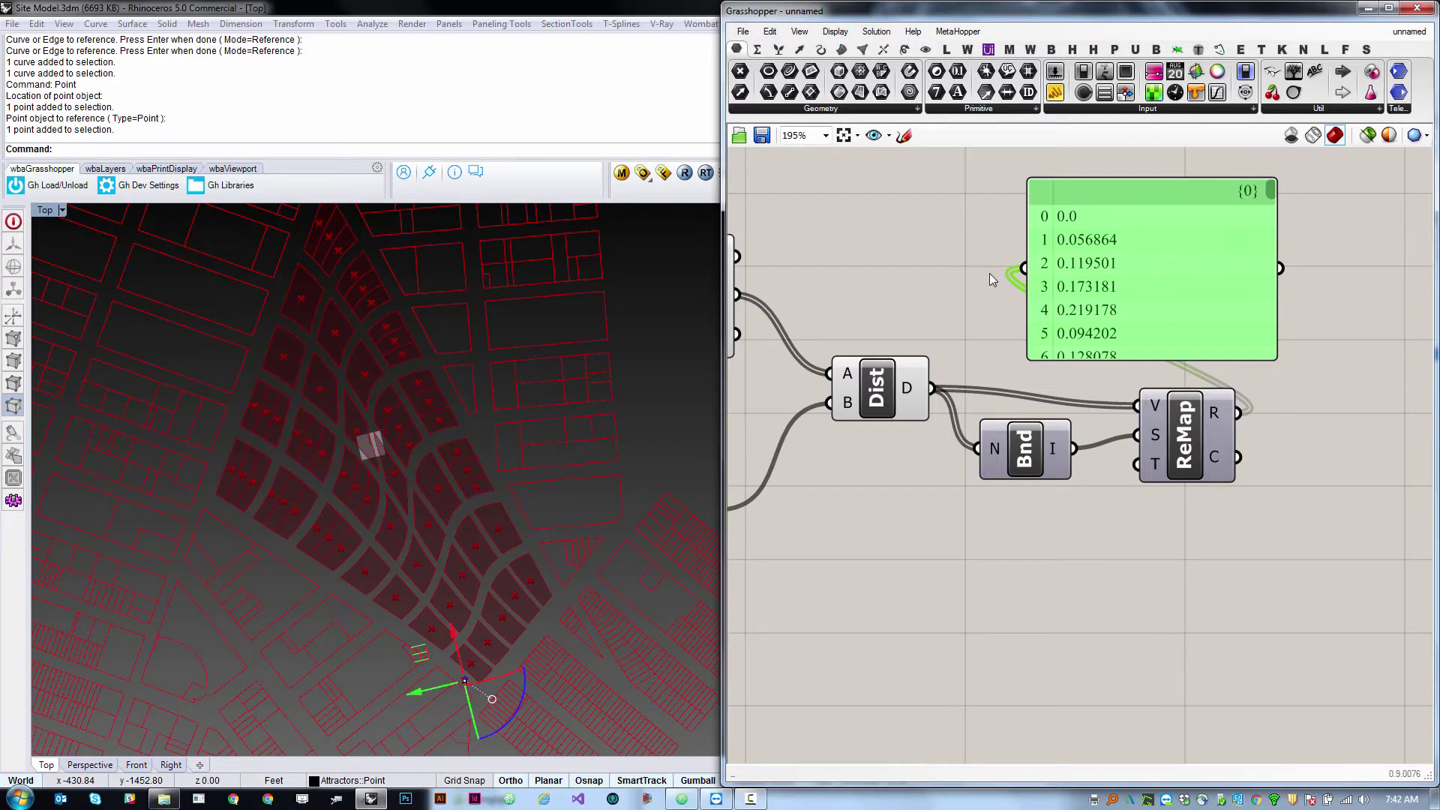
drag(1053, 449, 1045, 458)
click(1082, 441)
click(1100, 338)
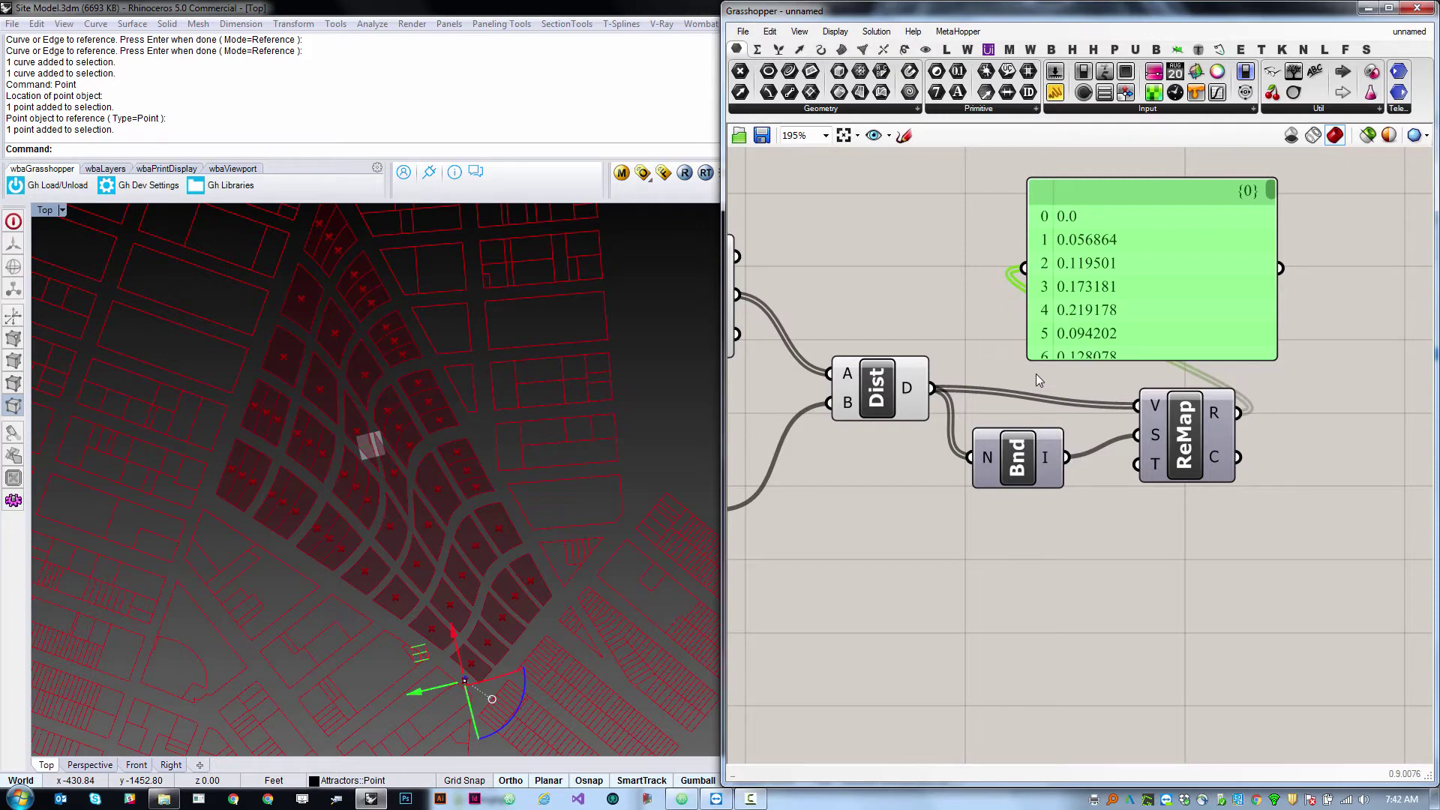
key(Delete)
Add a Construct Domain component below Bounds, connected to the target input of Remap Numbers.
click(1195, 442)
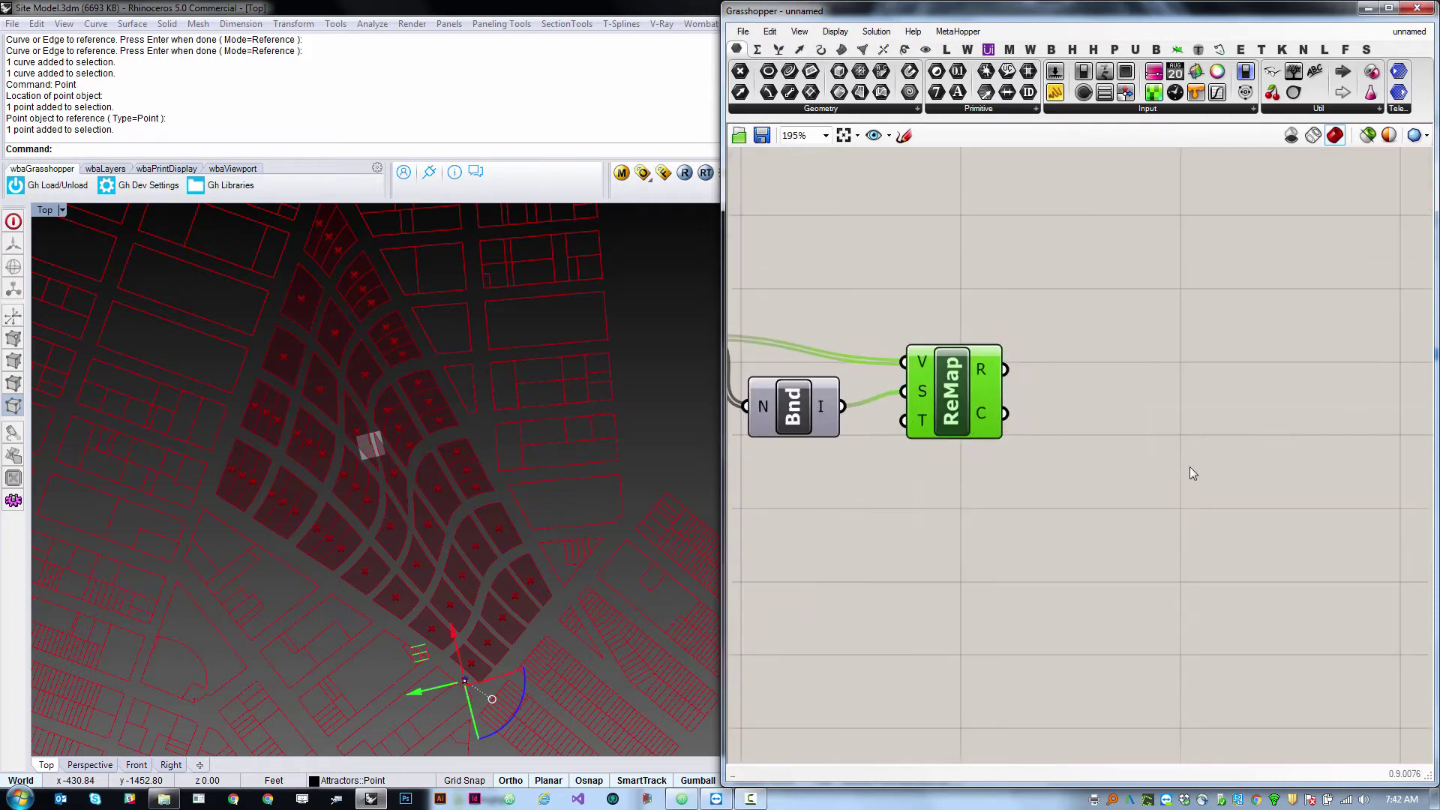
scroll(1002, 426, down, 3)
scroll(921, 409, up, 3)
scroll(1125, 379, down, 3)
scroll(1032, 371, up, 2)
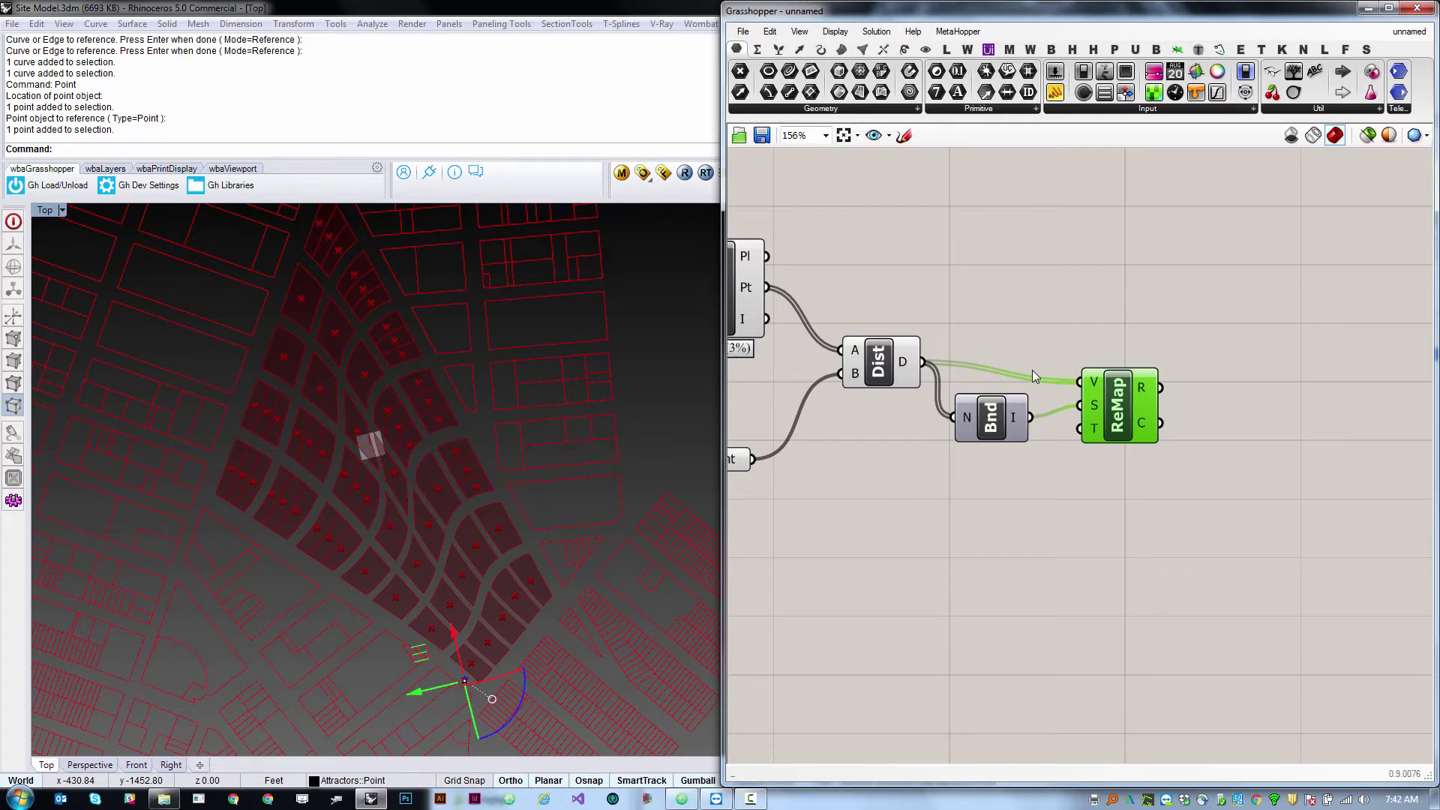
scroll(1032, 371, down, 2)
scroll(1016, 375, up, 2)
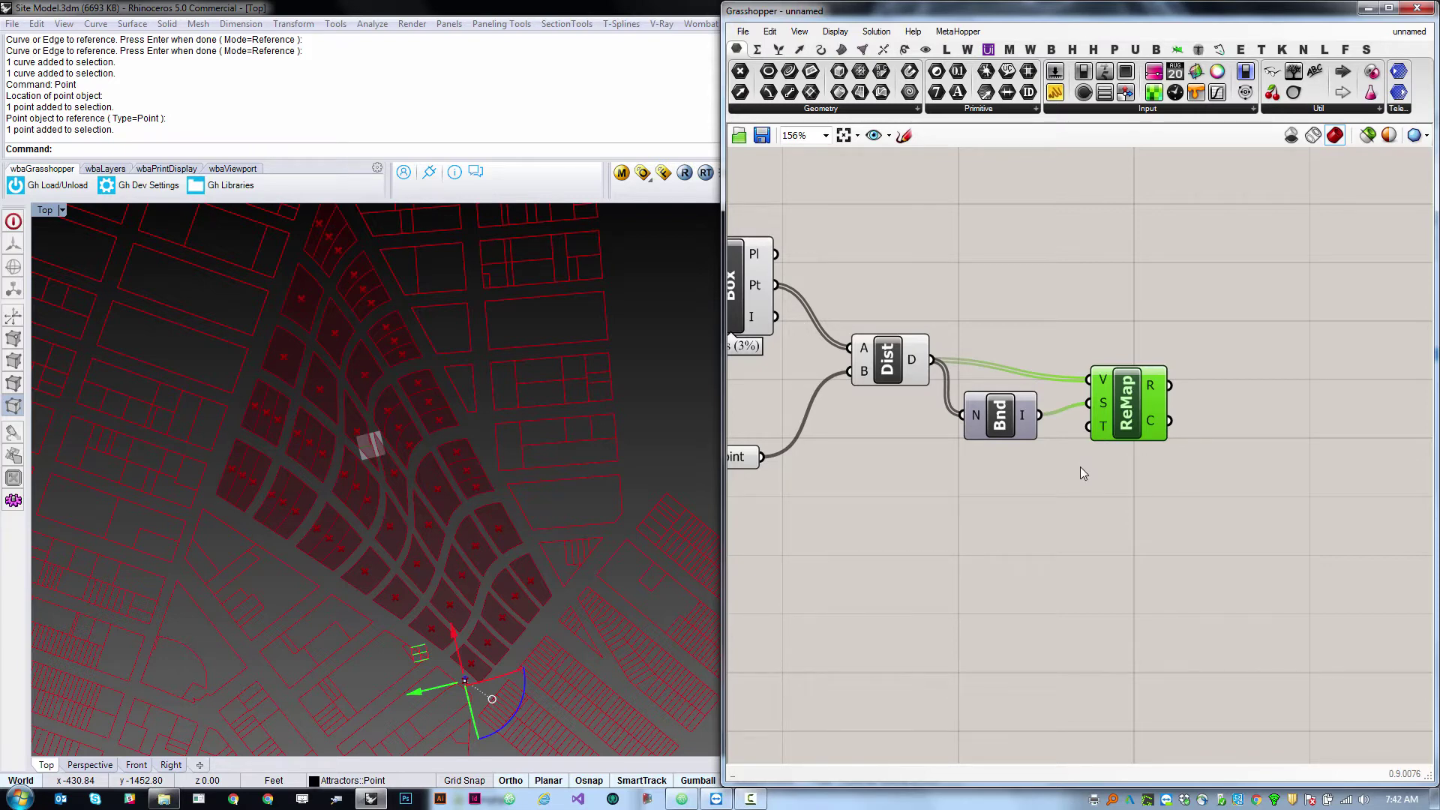
click(759, 51)
click(797, 108)
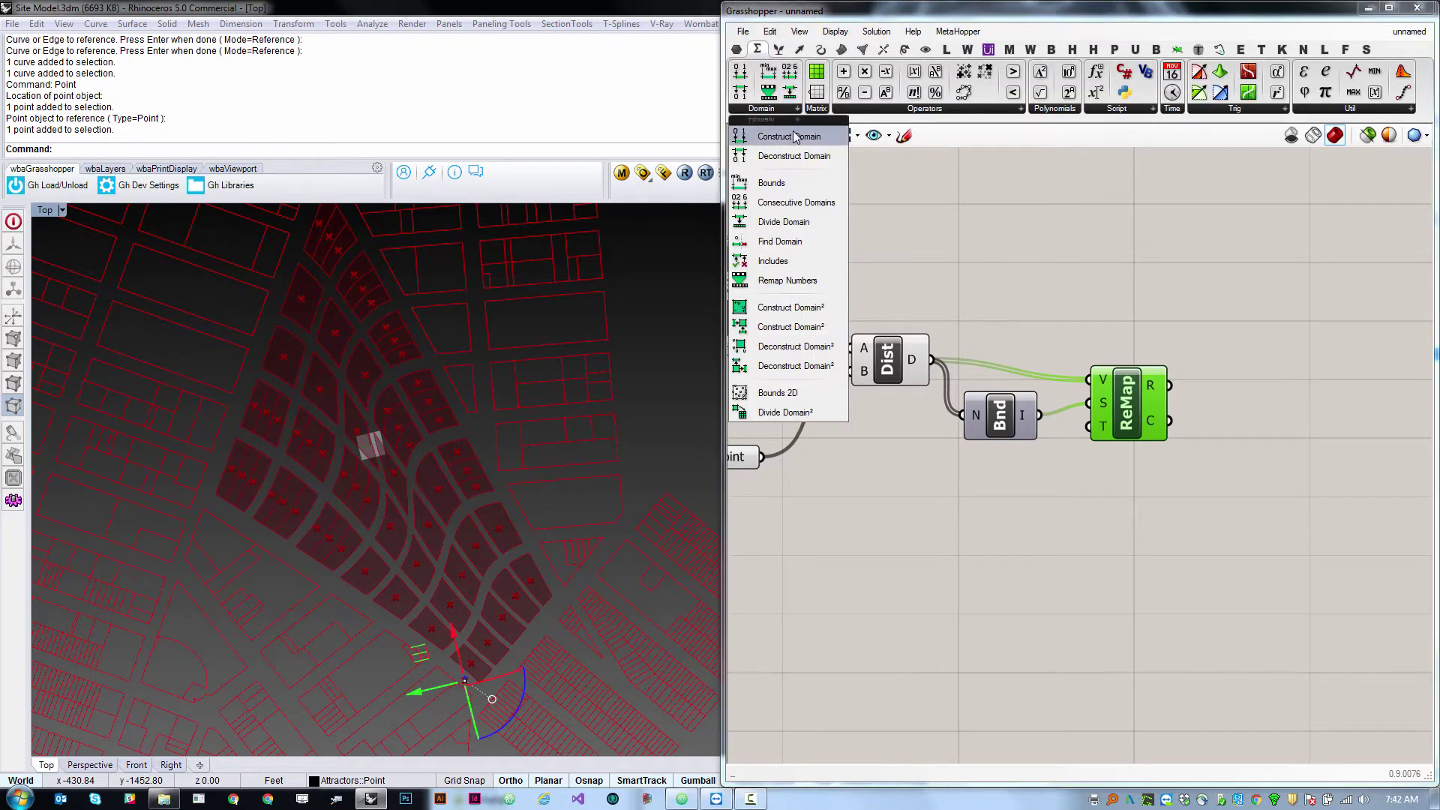
drag(789, 134, 1096, 427)
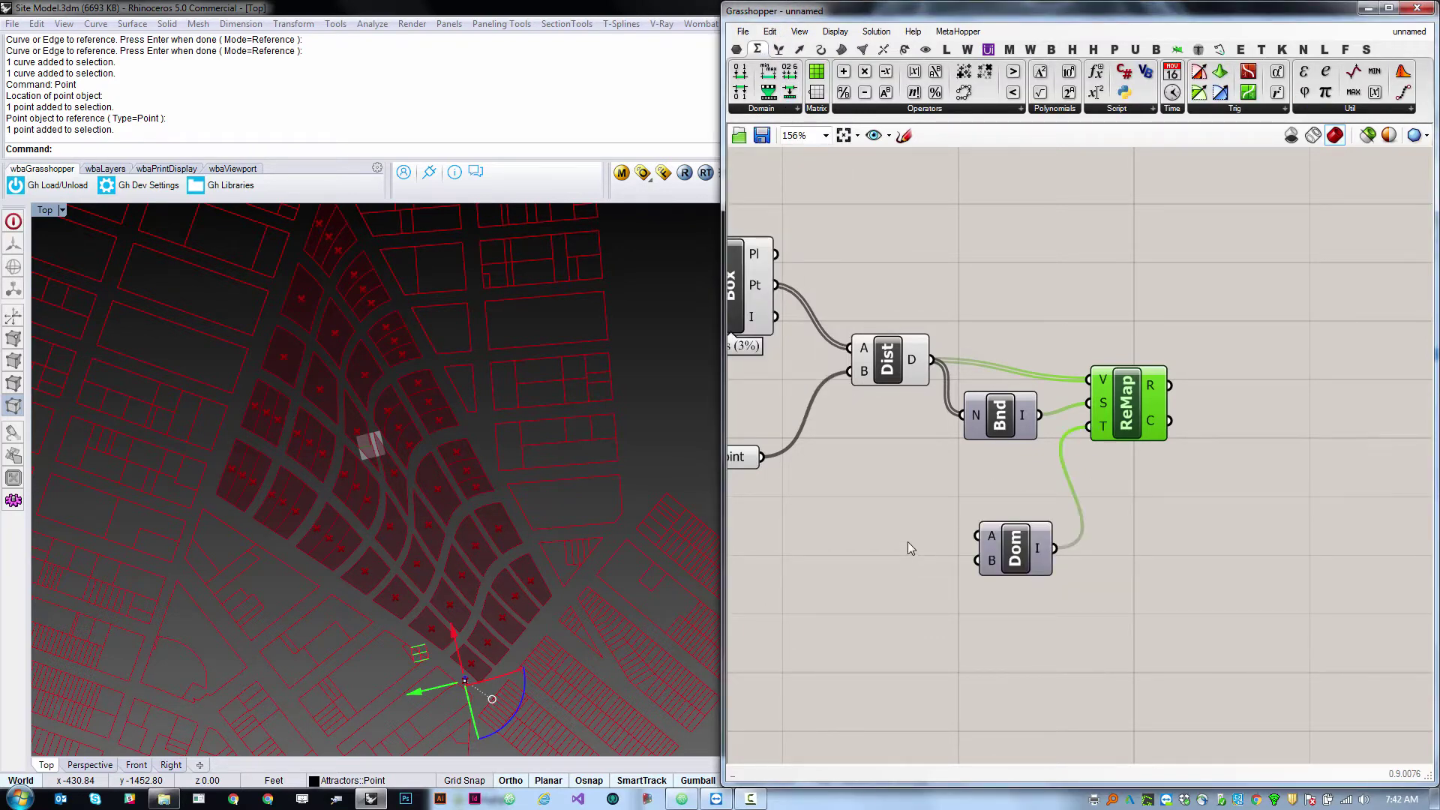
Add a number slider with the value 10 to the canvas beside the Construct Domain component.
click(864, 497)
text(10)
double_click(842, 511)
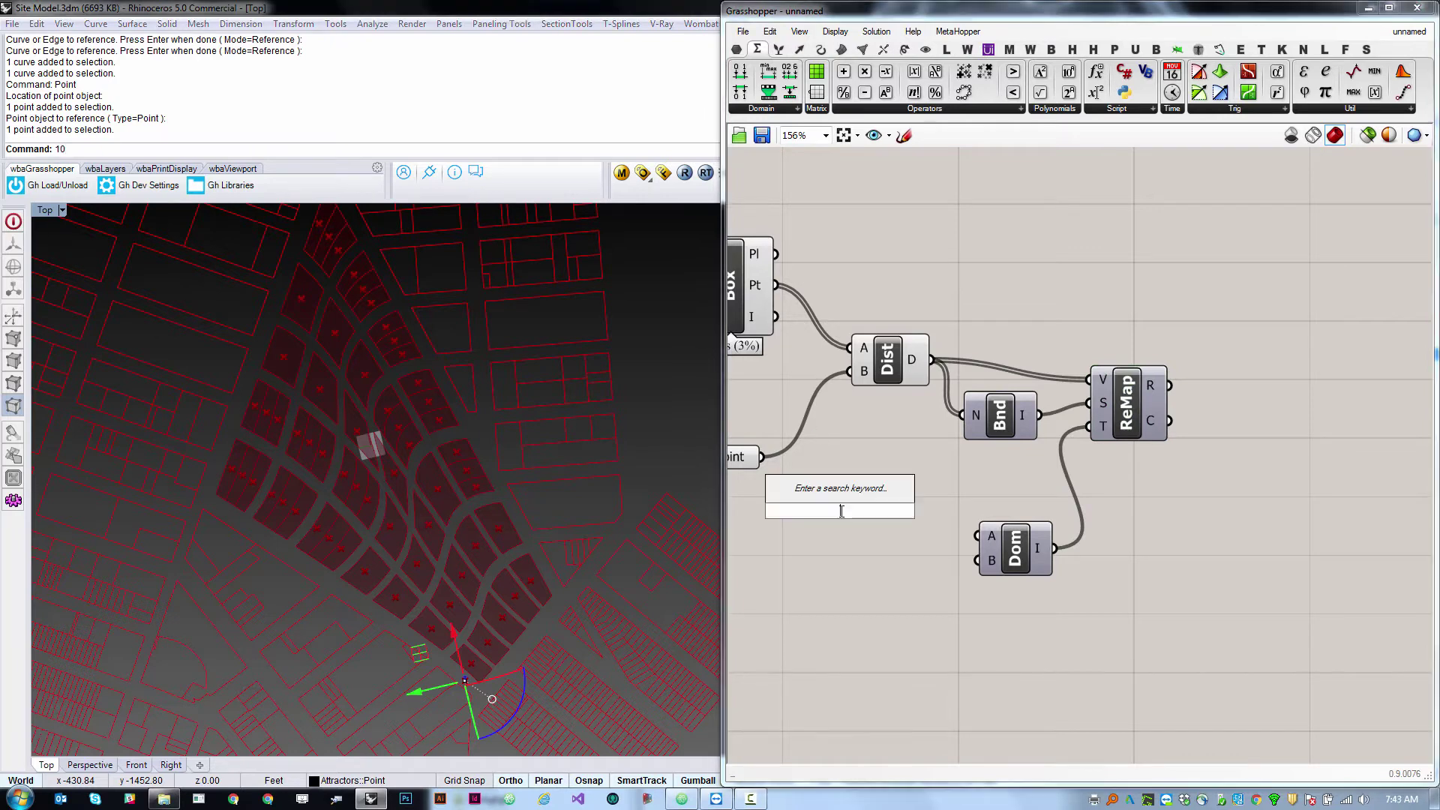
text(10)
key(Return)
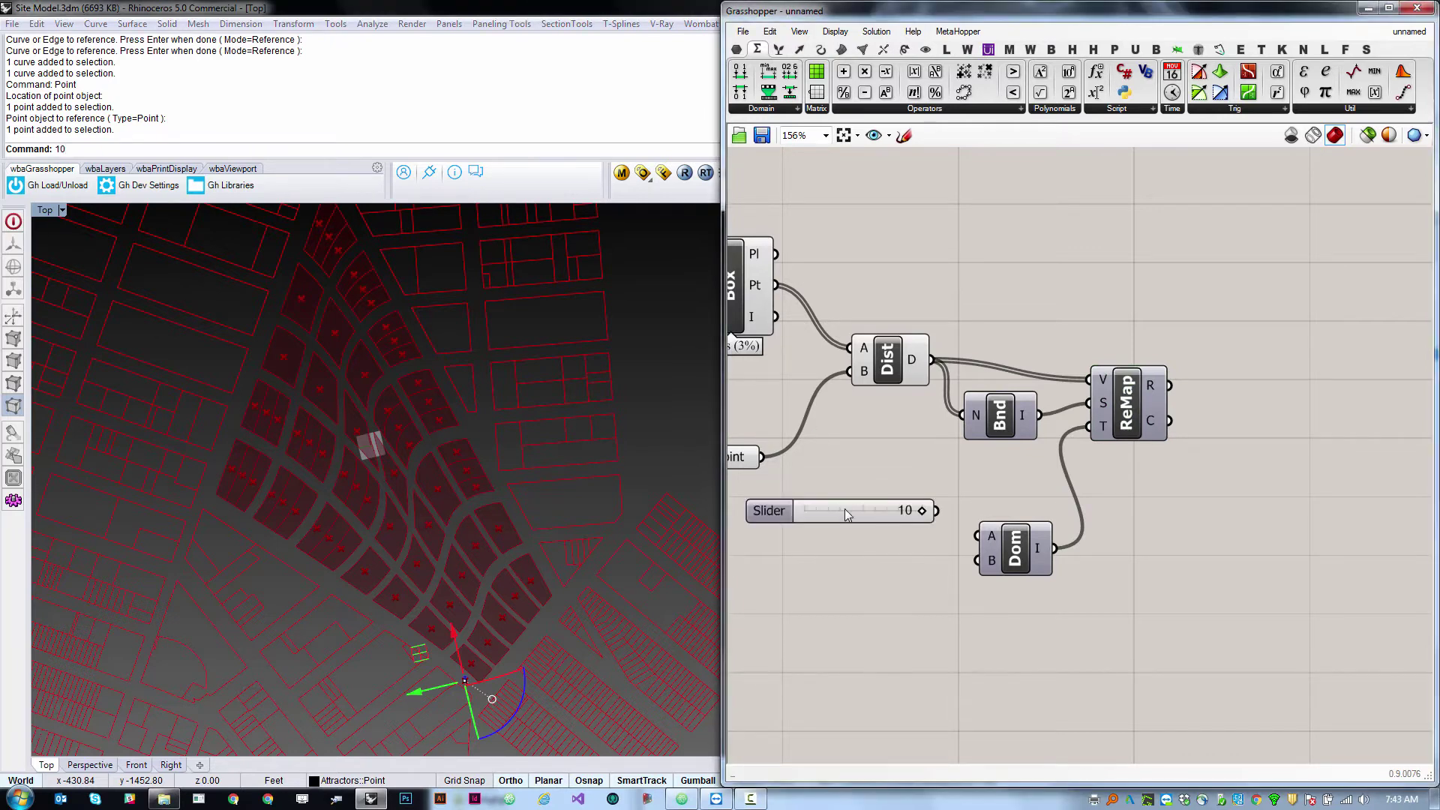
double_click(788, 578)
text(100)
key(Return)
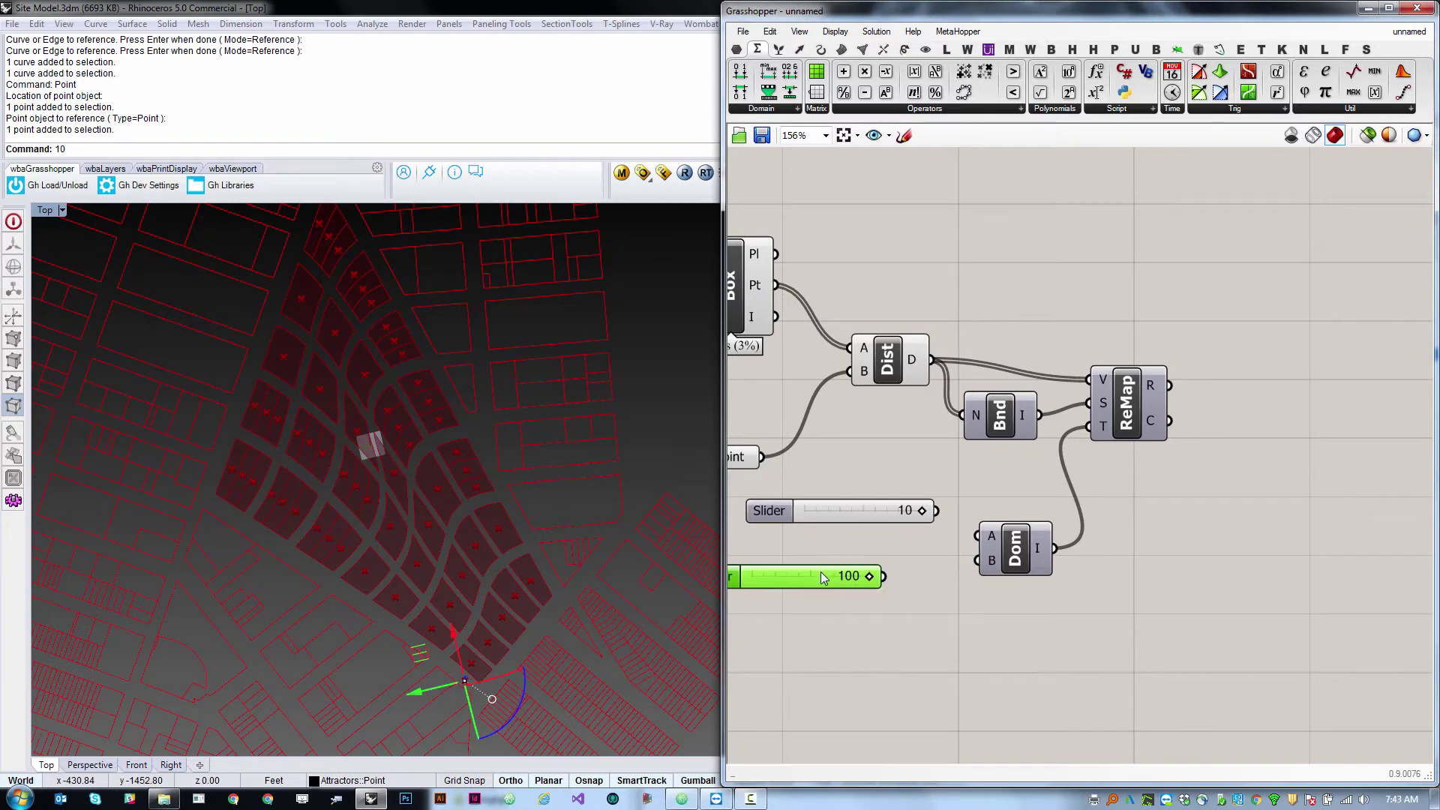
key(Delete)
Add a second number slider with the value 400 and connect 10 as domain start and 400 as domain end of Construct Domain.
double_click(828, 573)
text(4)
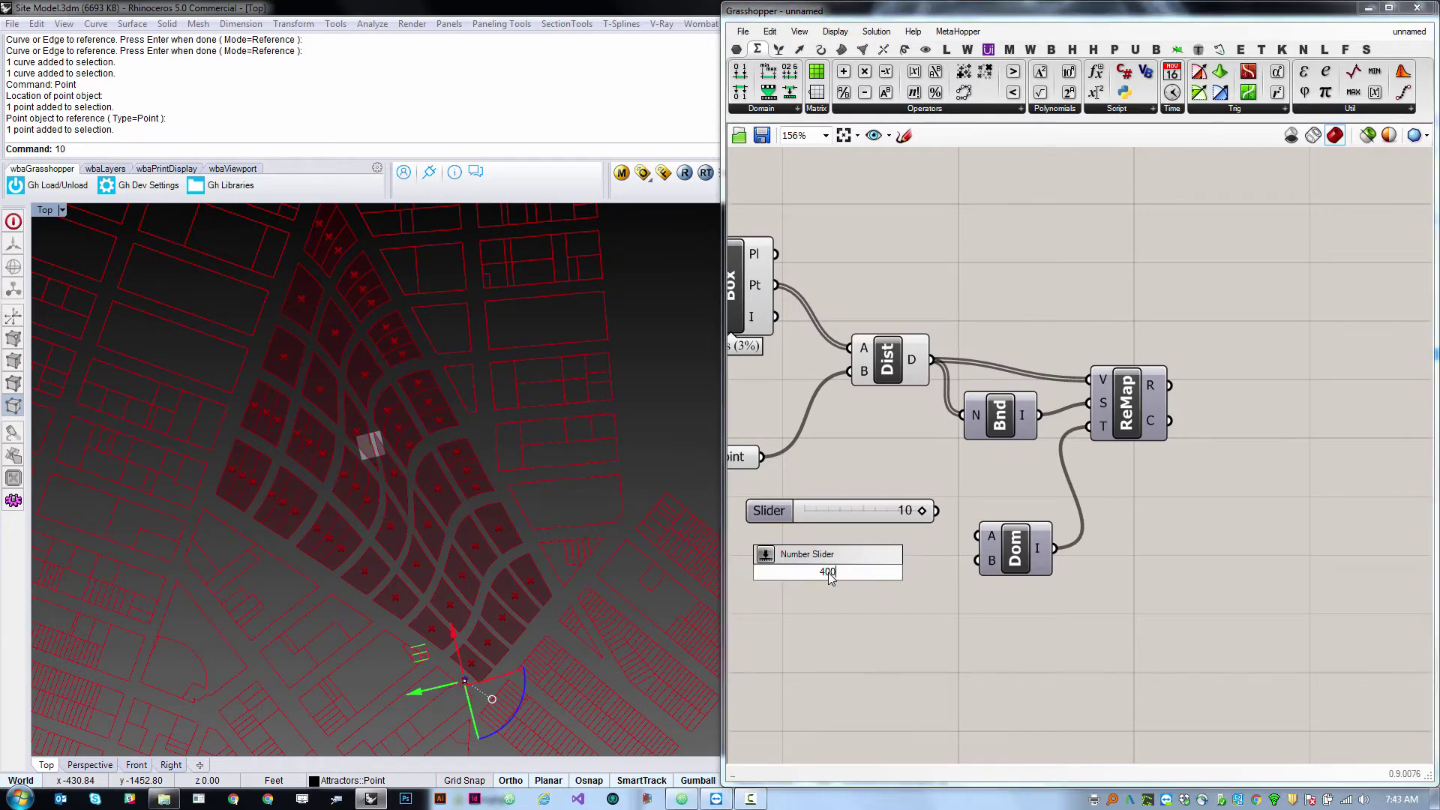
text(00)
key(Return)
drag(934, 572, 936, 512)
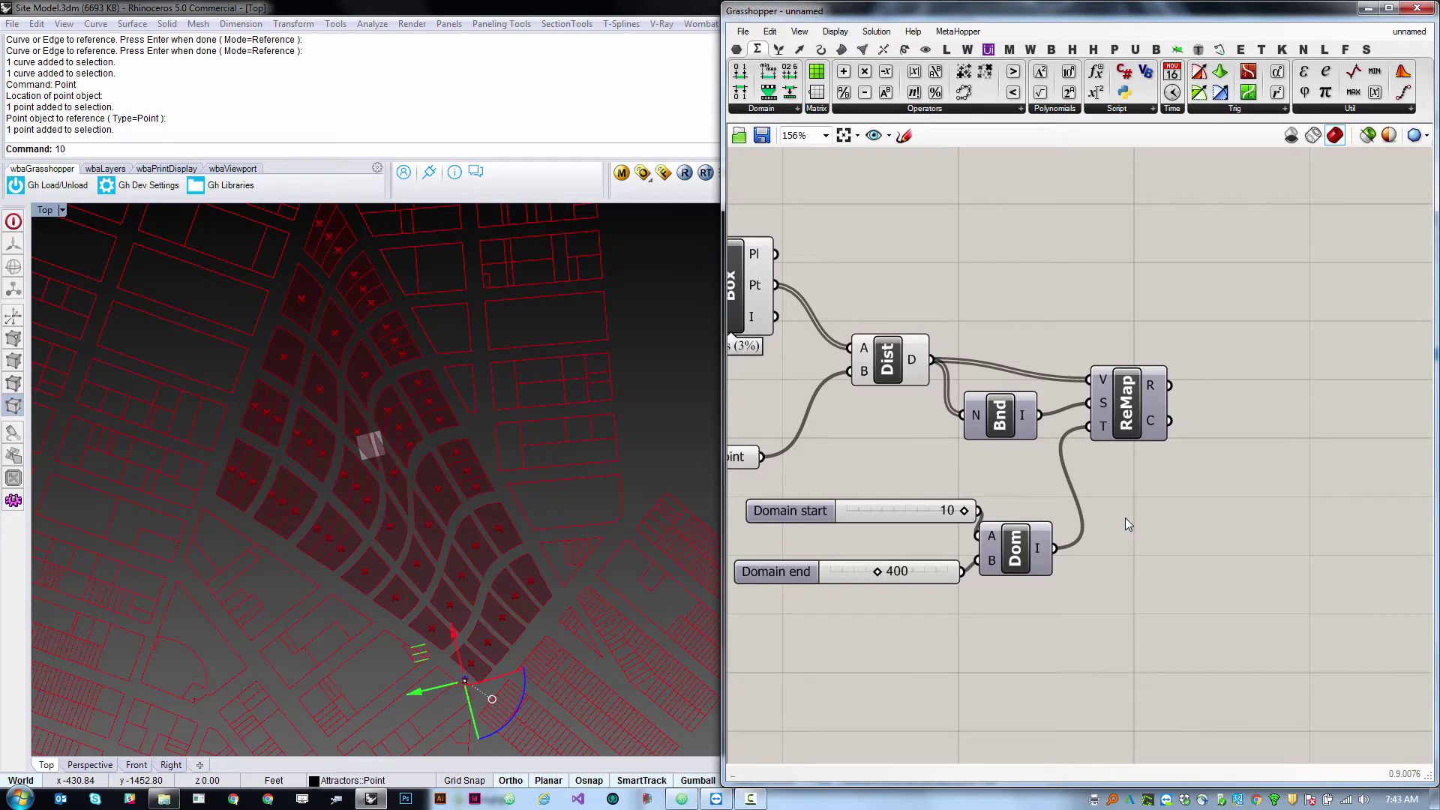
Add a Unit Z vector component to the definition.
scroll(1201, 556, down, 3)
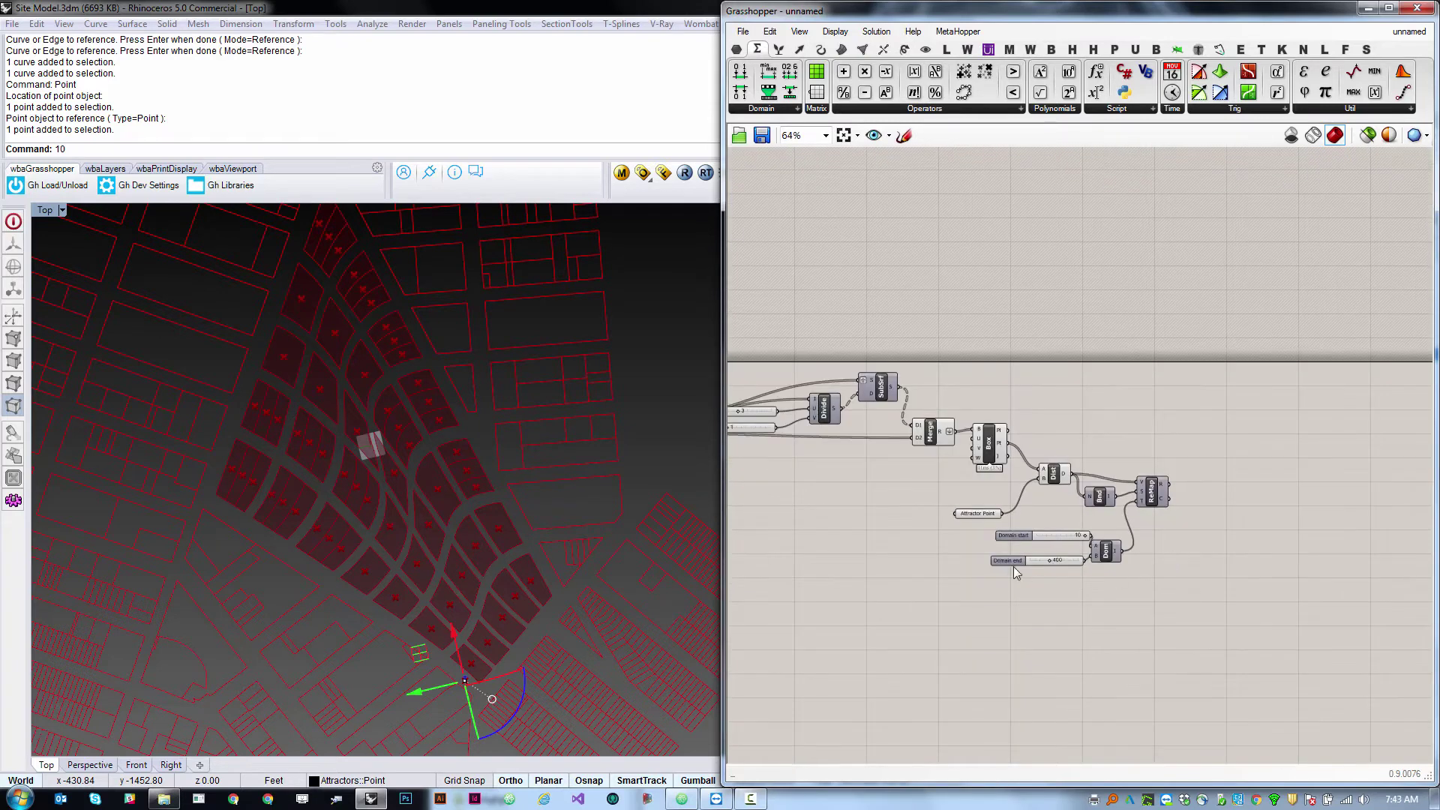
scroll(1215, 433, down, 1)
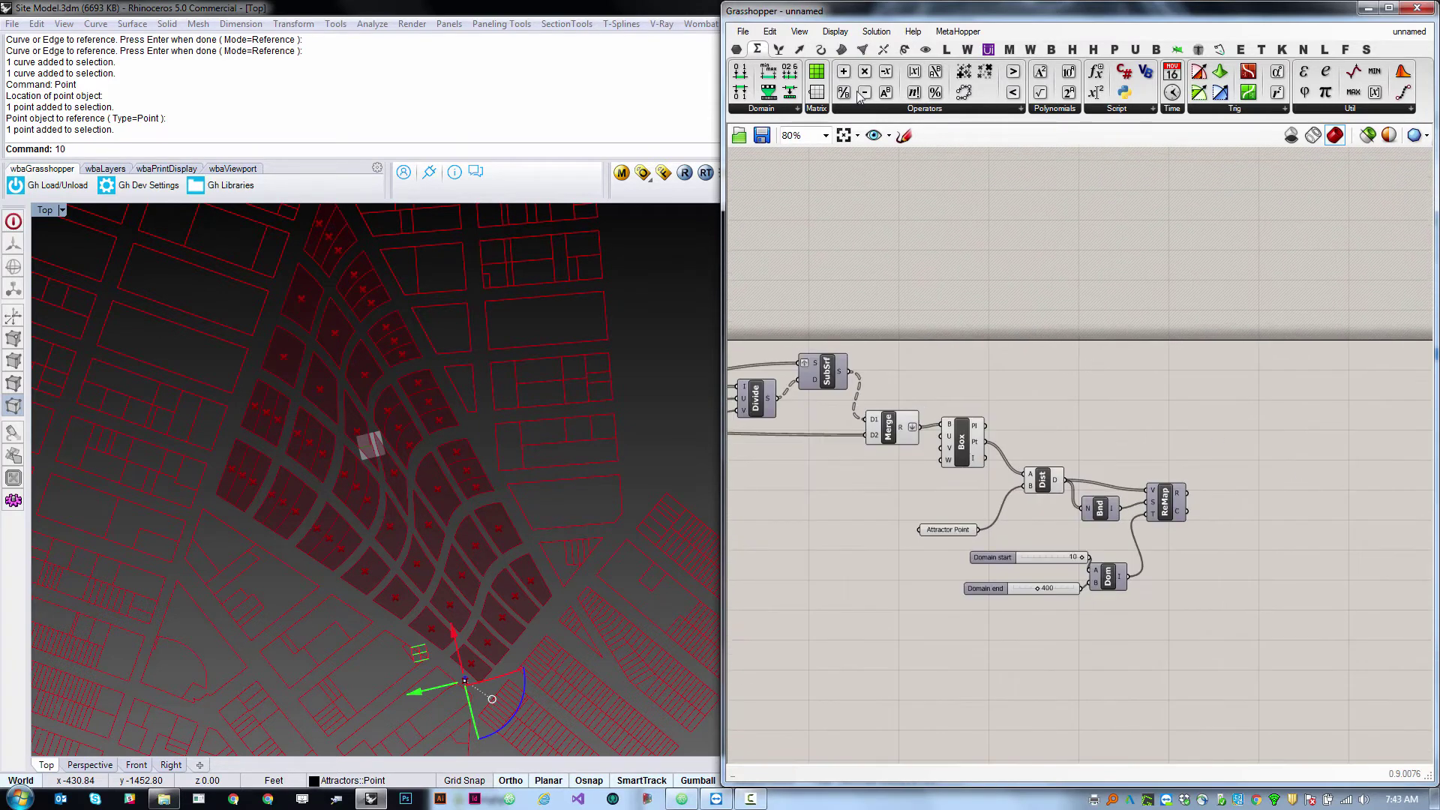
click(799, 49)
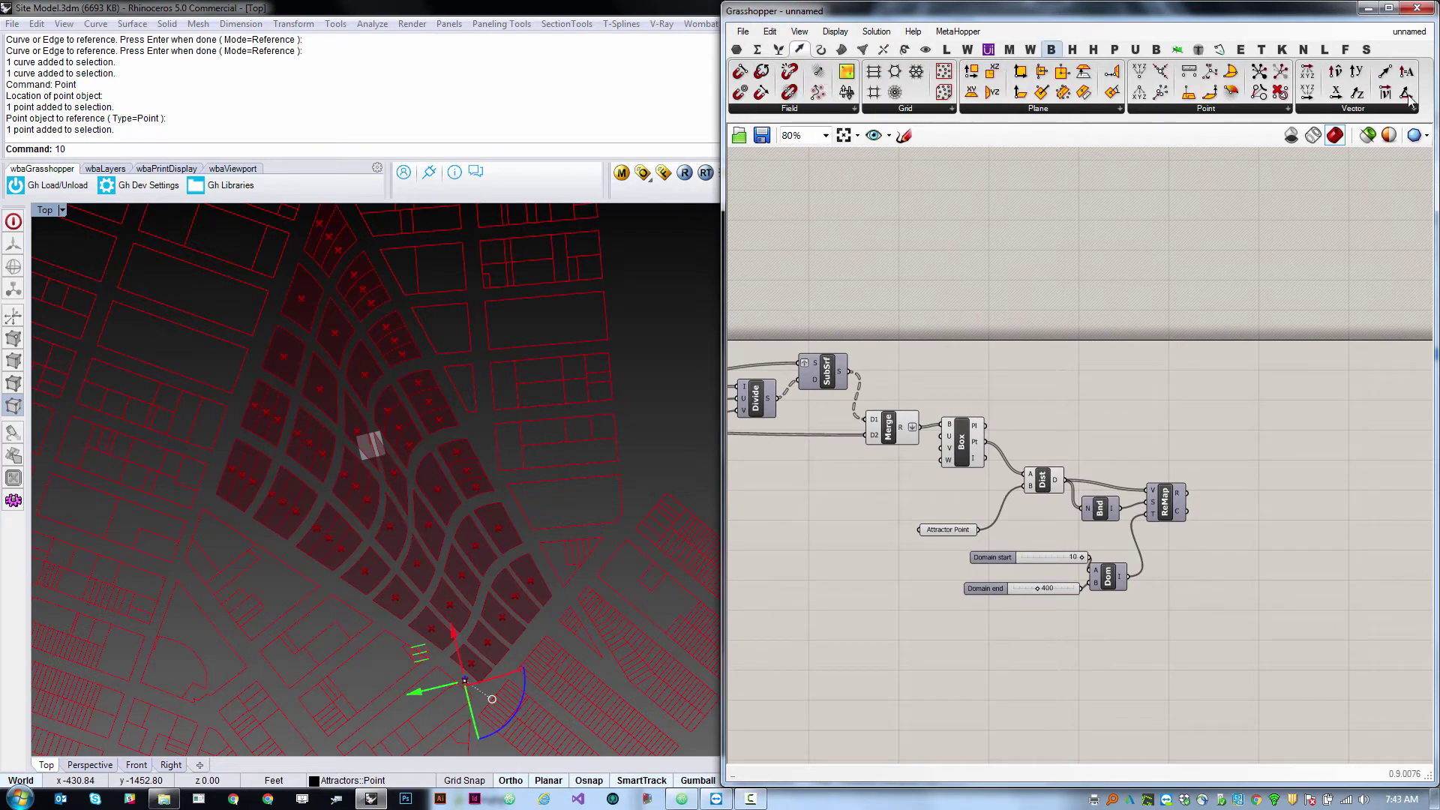
click(1350, 109)
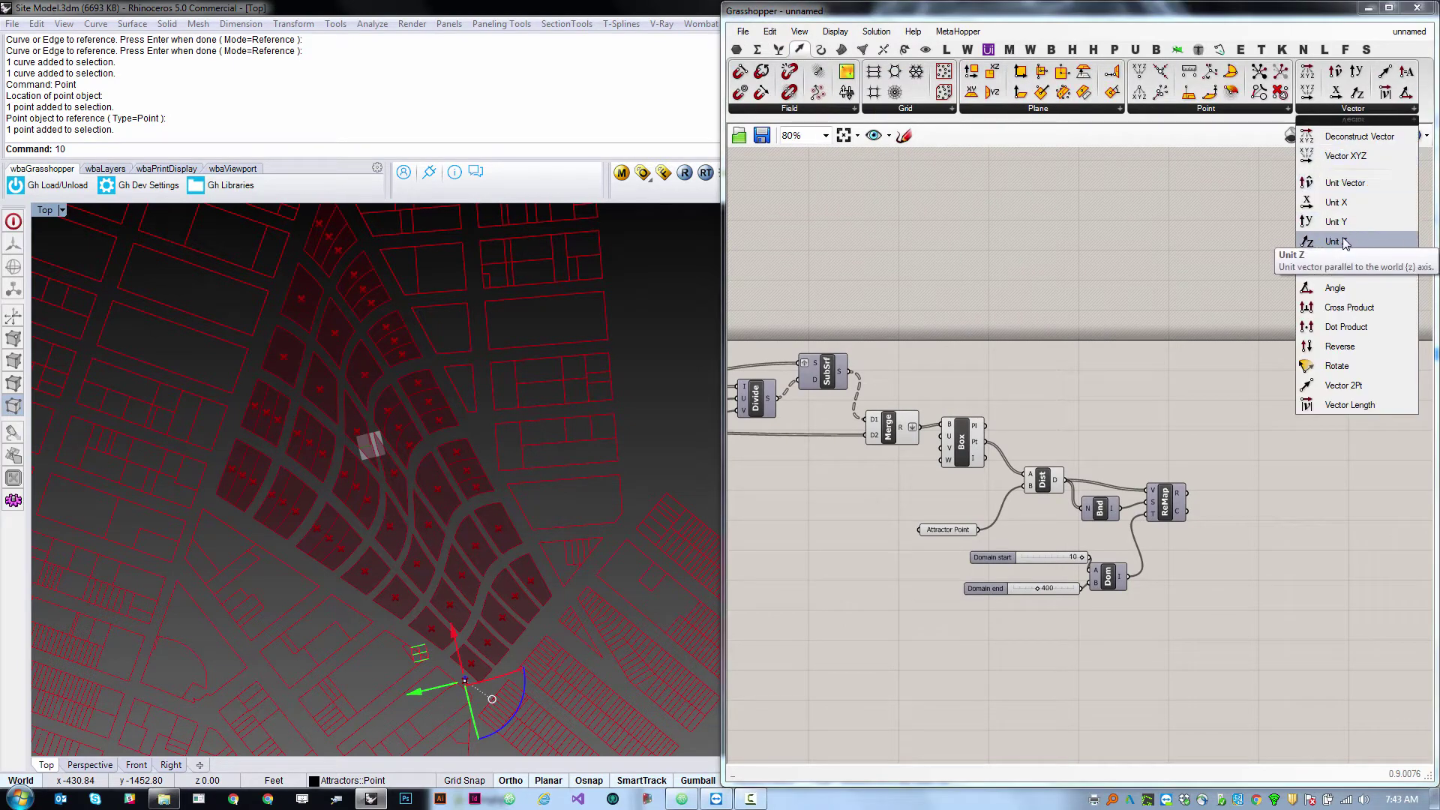
Add a Unit Z vector component beside Remap Numbers and feed the remapped values into its factor input.
drag(1343, 243, 1303, 485)
scroll(1260, 529, up, 2)
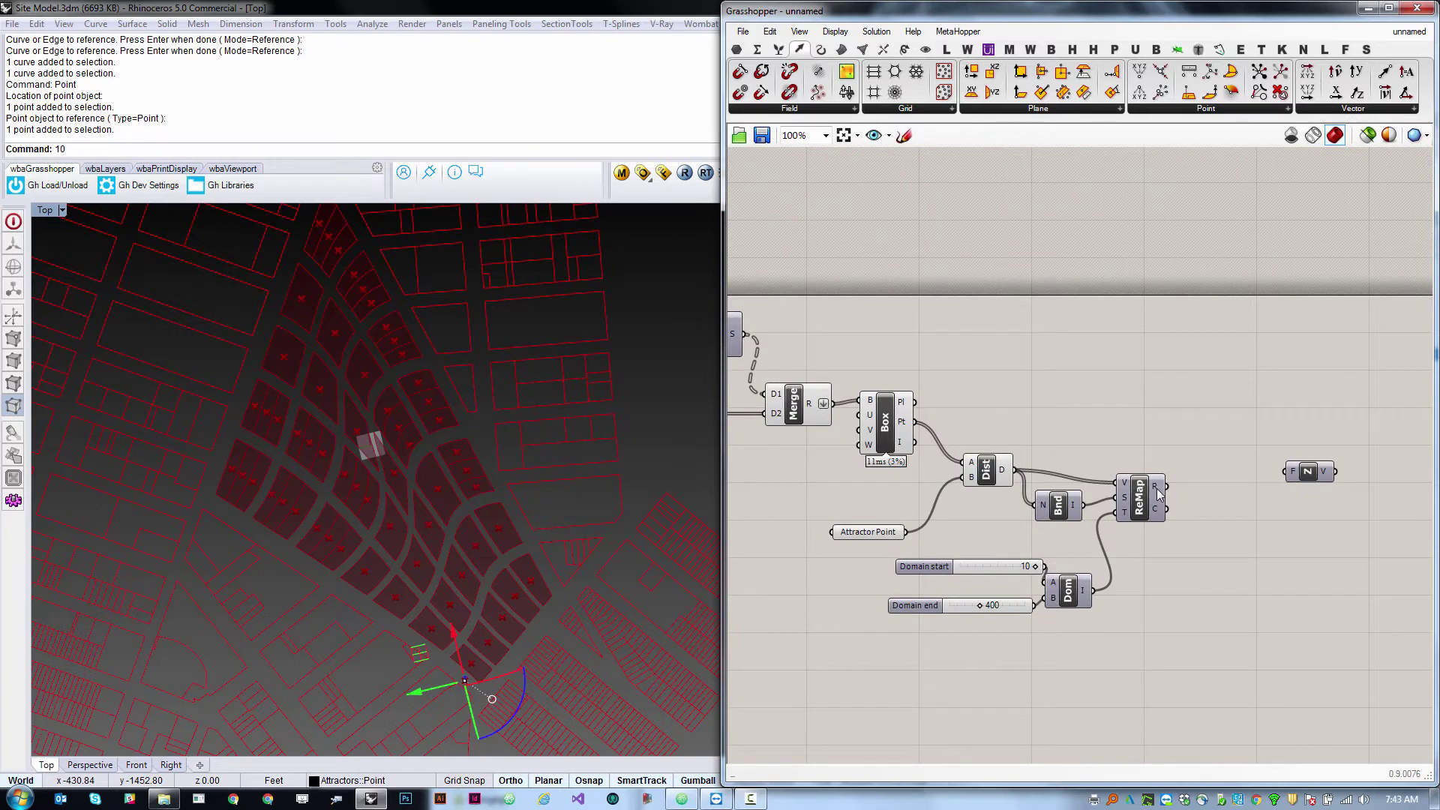
drag(1167, 486, 1243, 486)
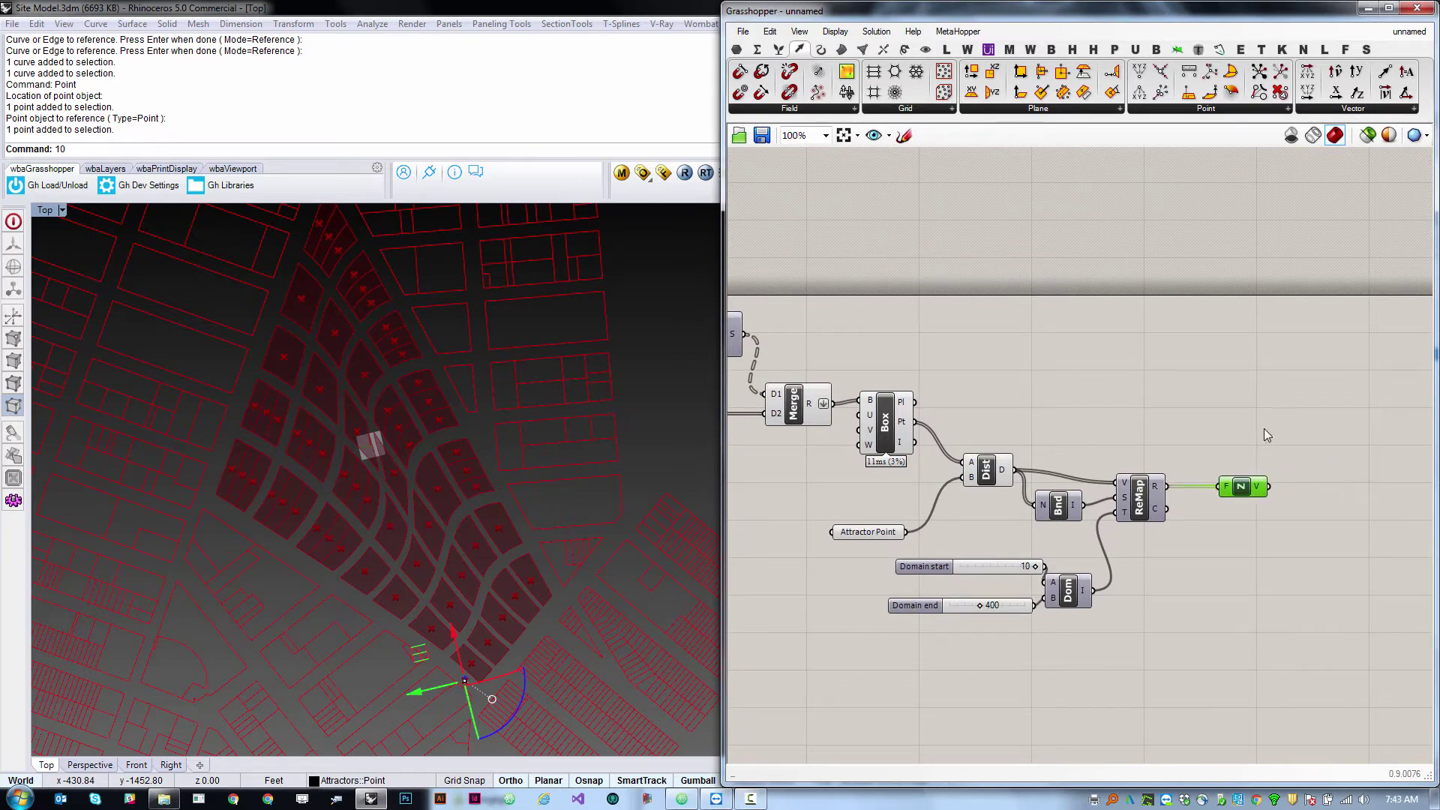
Add an Extrude component to the canvas above and beyond the Unit Z vector.
double_click(1254, 409)
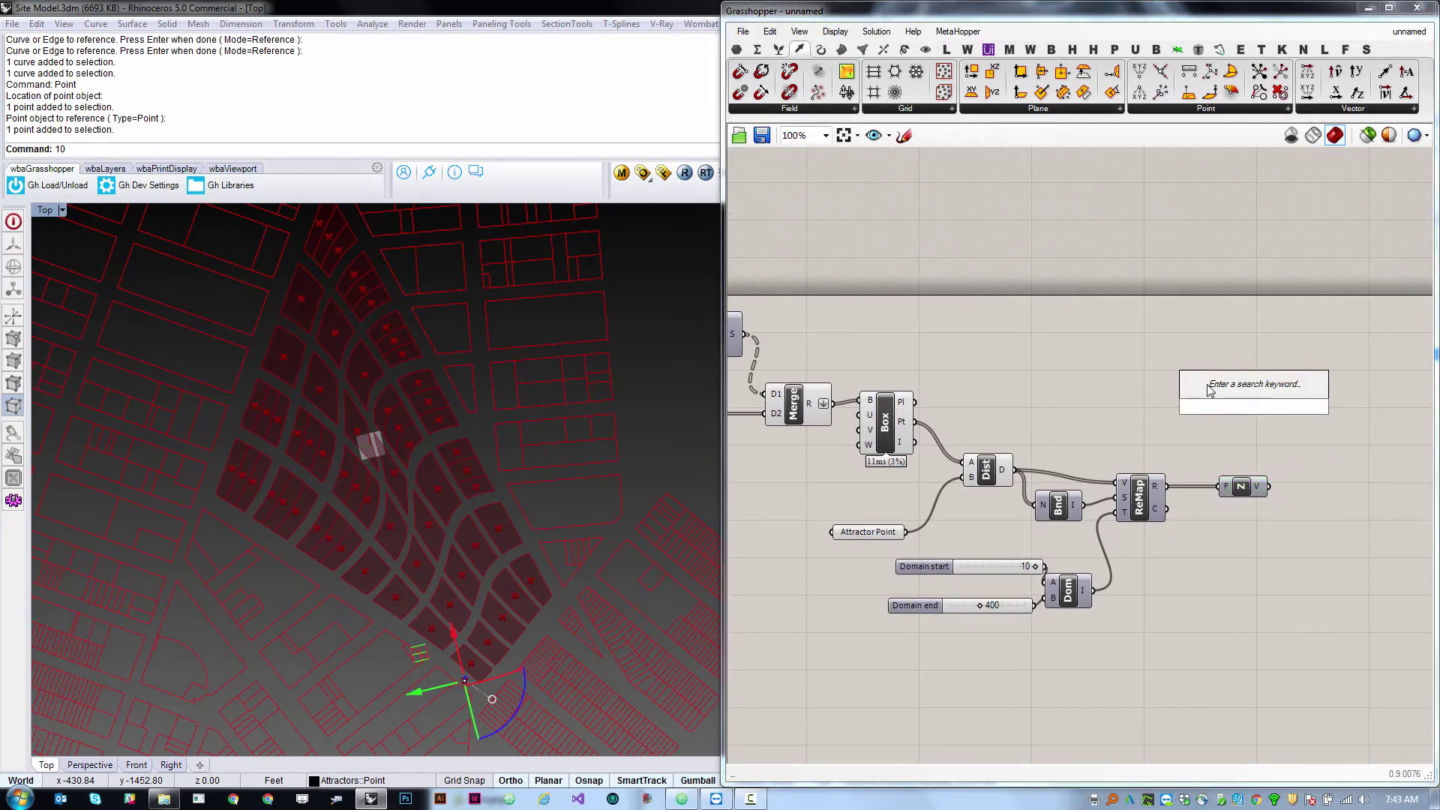
click(842, 49)
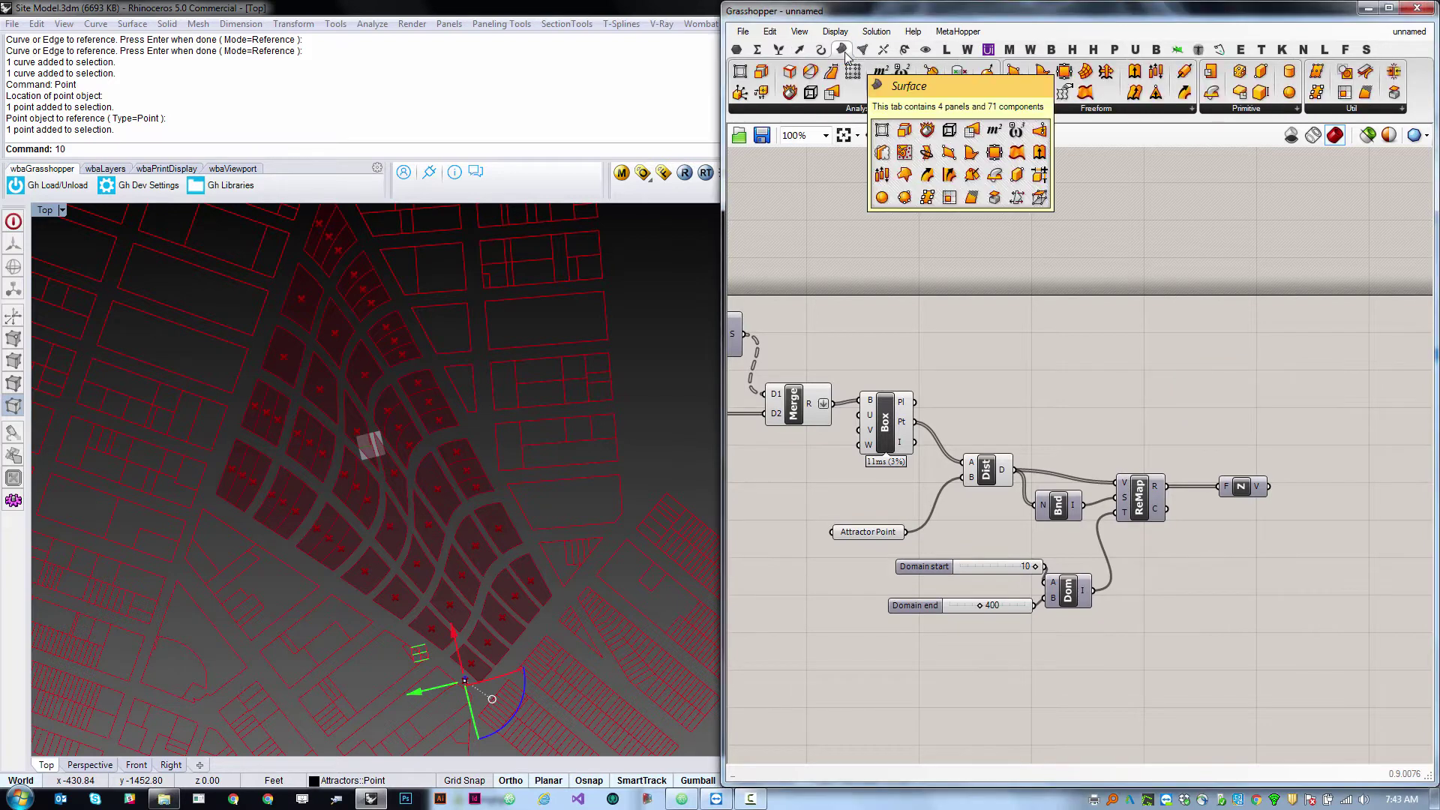
click(1063, 108)
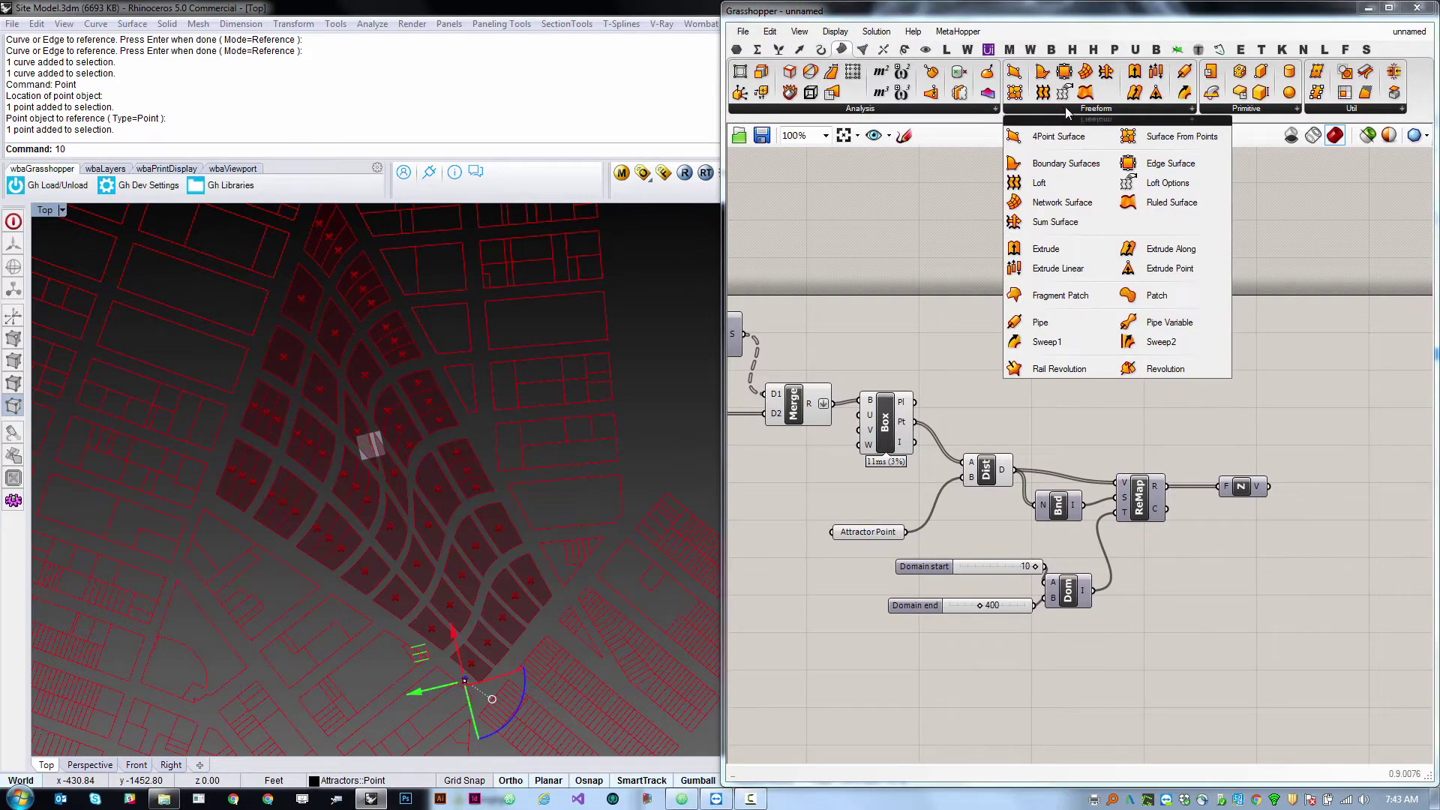
click(1075, 248)
click(1341, 426)
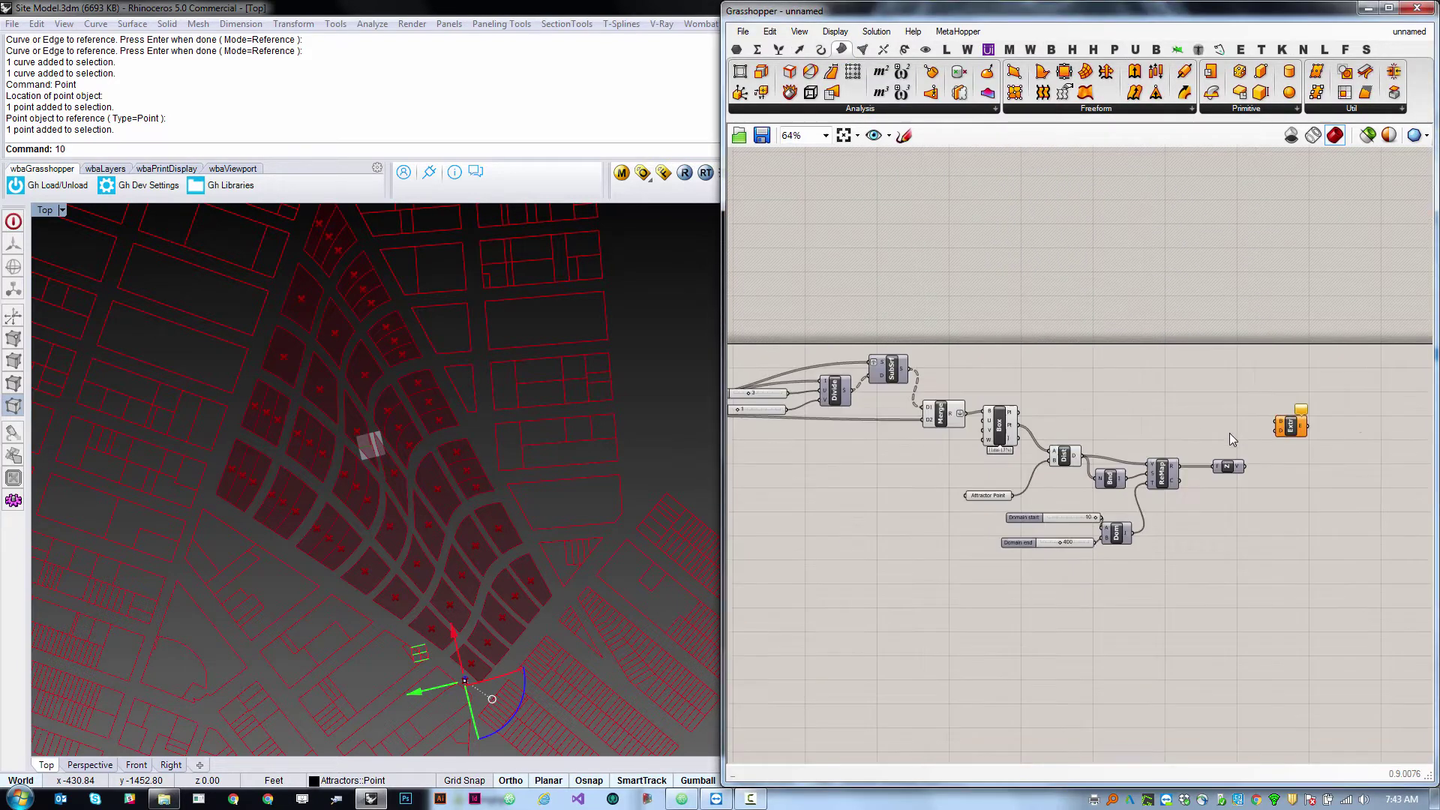
Connect the merged surfaces to the Extrude base input and the Unit Z vector to its direction input.
scroll(1200, 435, down, 2)
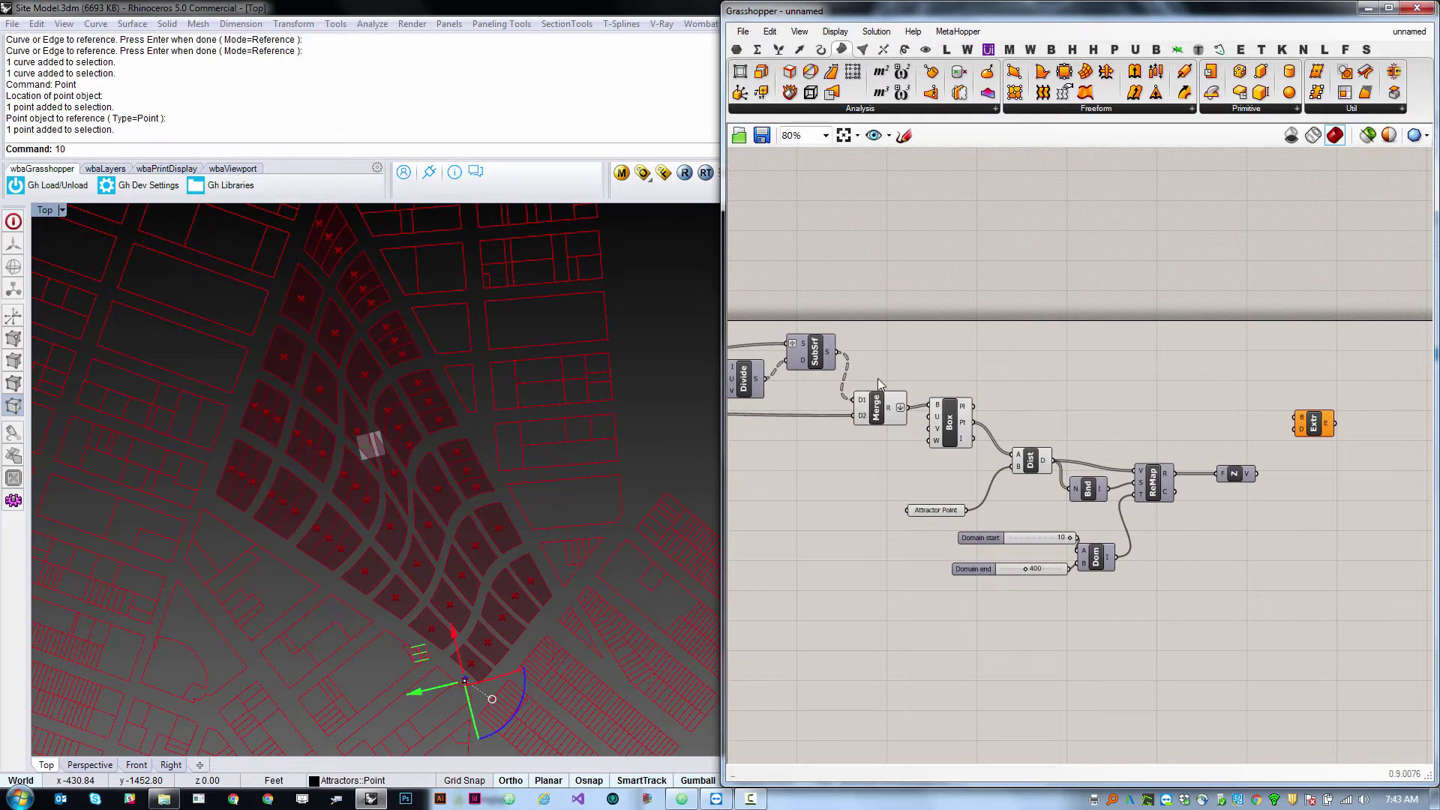
drag(885, 409, 884, 389)
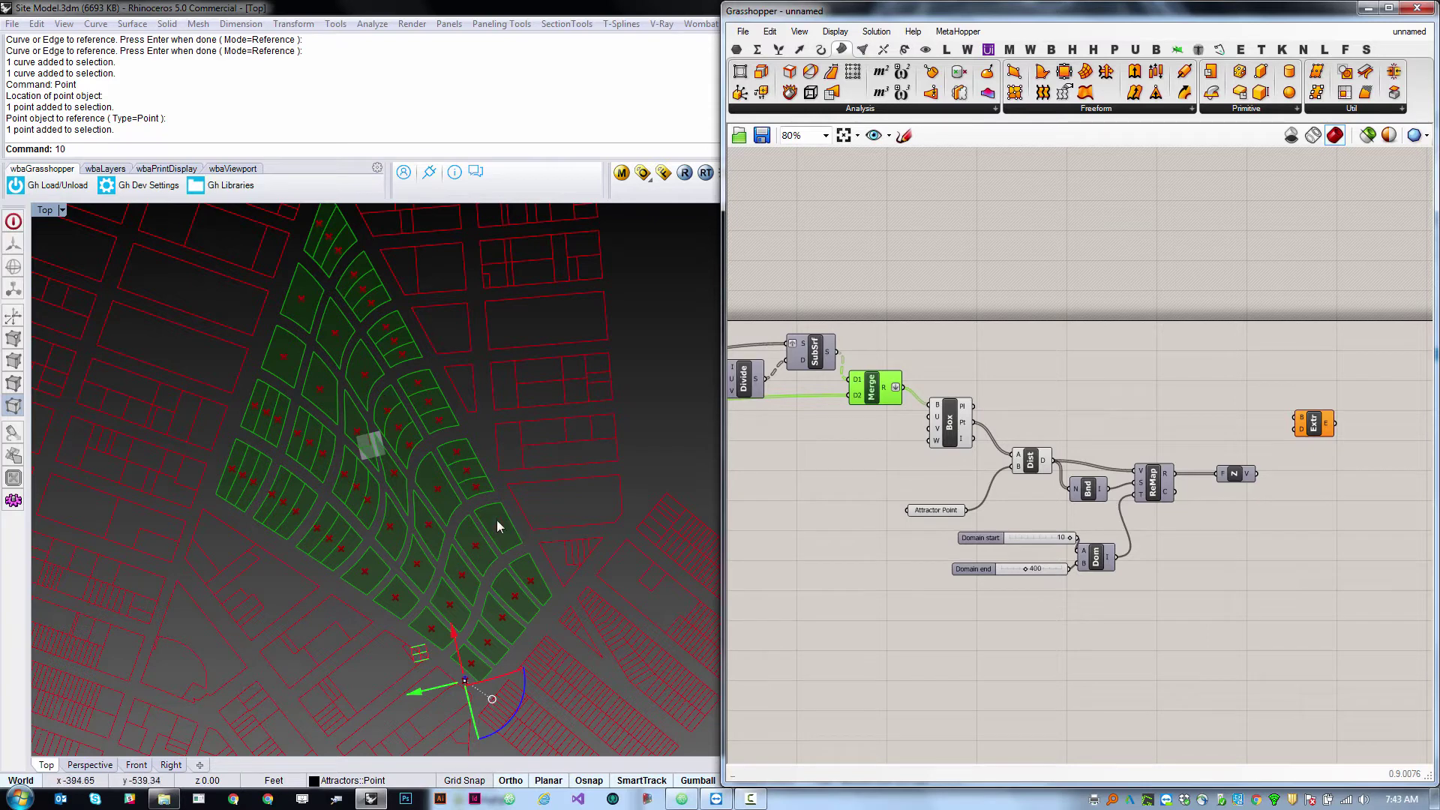
drag(903, 389, 1300, 418)
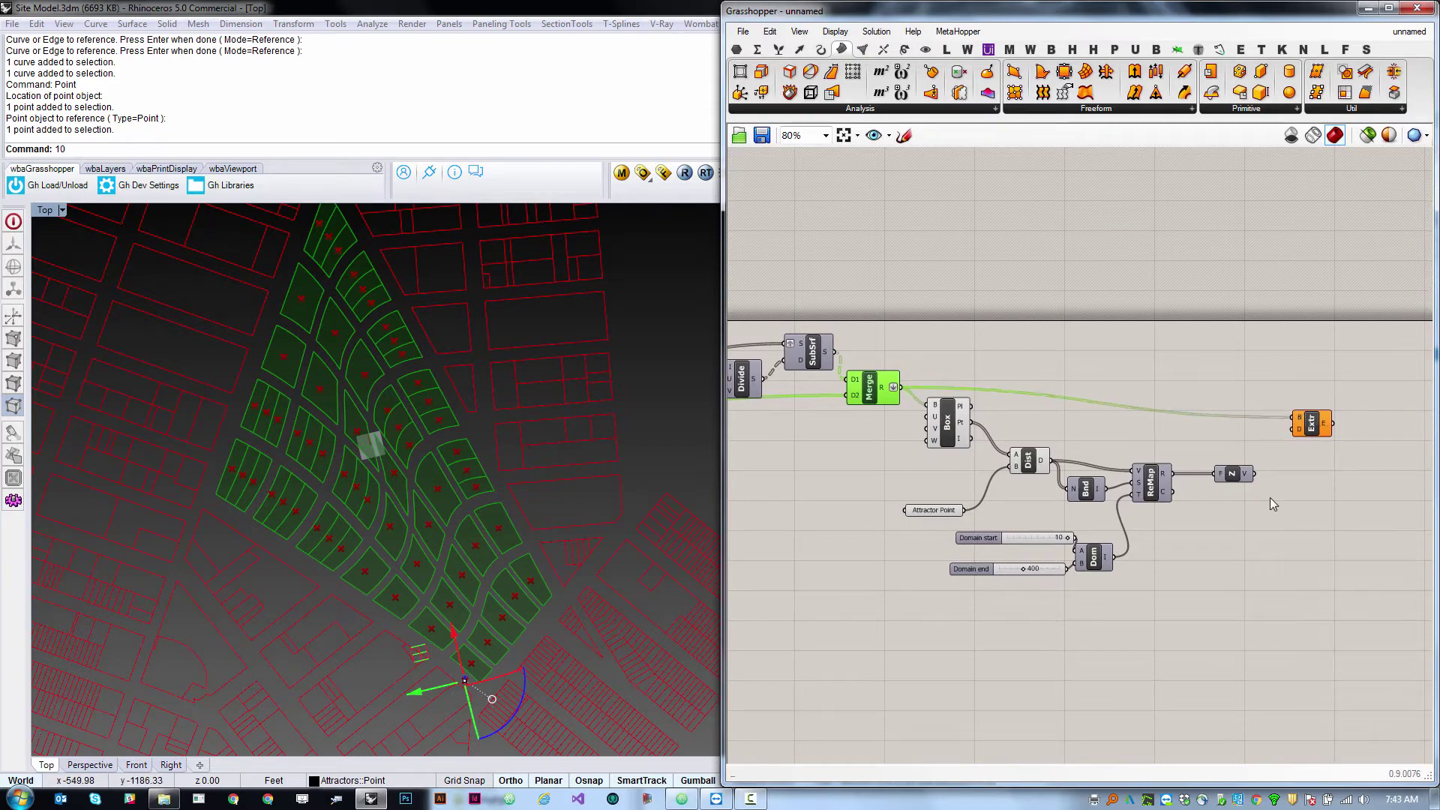
drag(1239, 476, 1299, 429)
click(1268, 482)
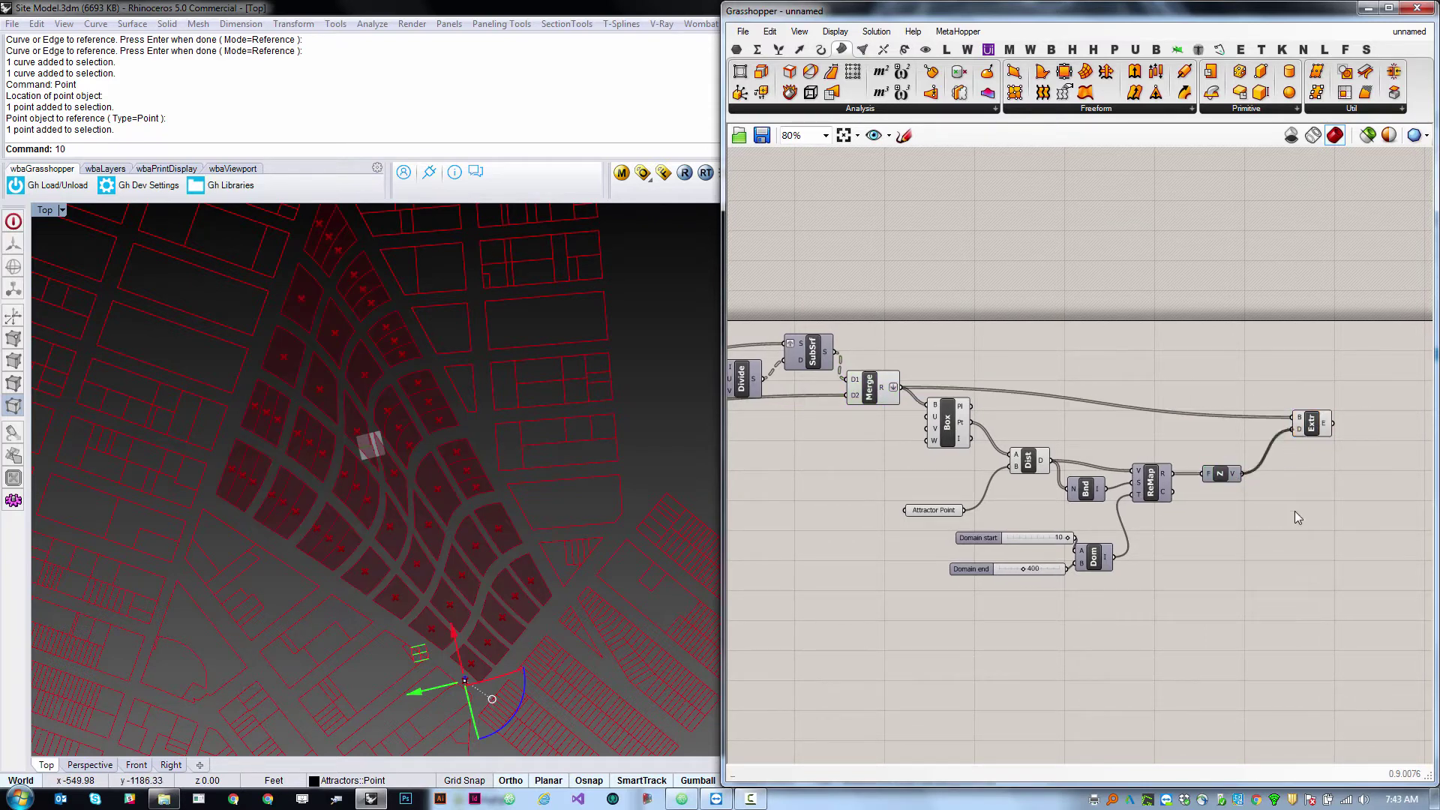
Move the attractor point in among the extruded blocks and on to the site's west corner.
right_drag(451, 495, 575, 632)
drag(564, 587, 470, 543)
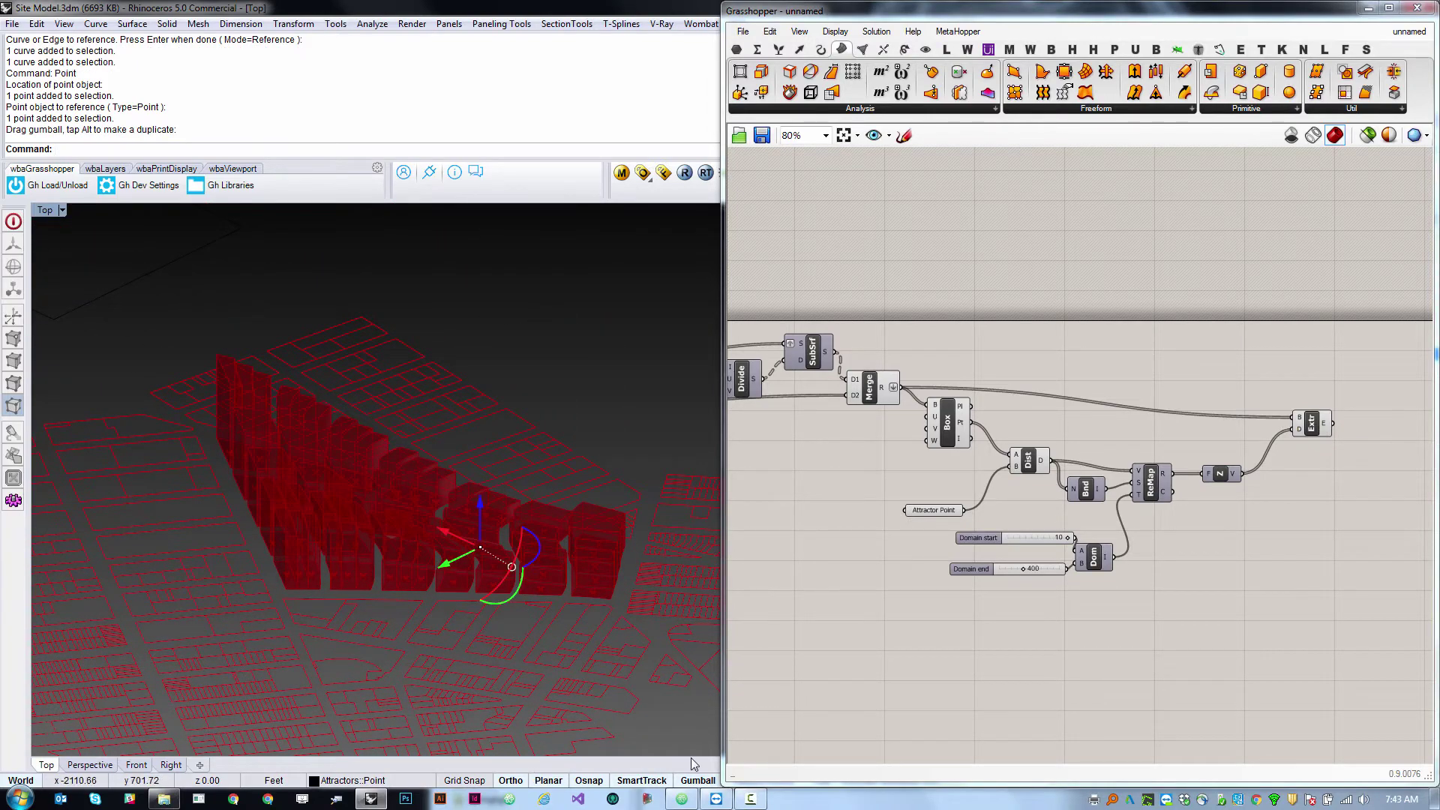
click(699, 783)
click(696, 780)
right_drag(357, 561, 366, 646)
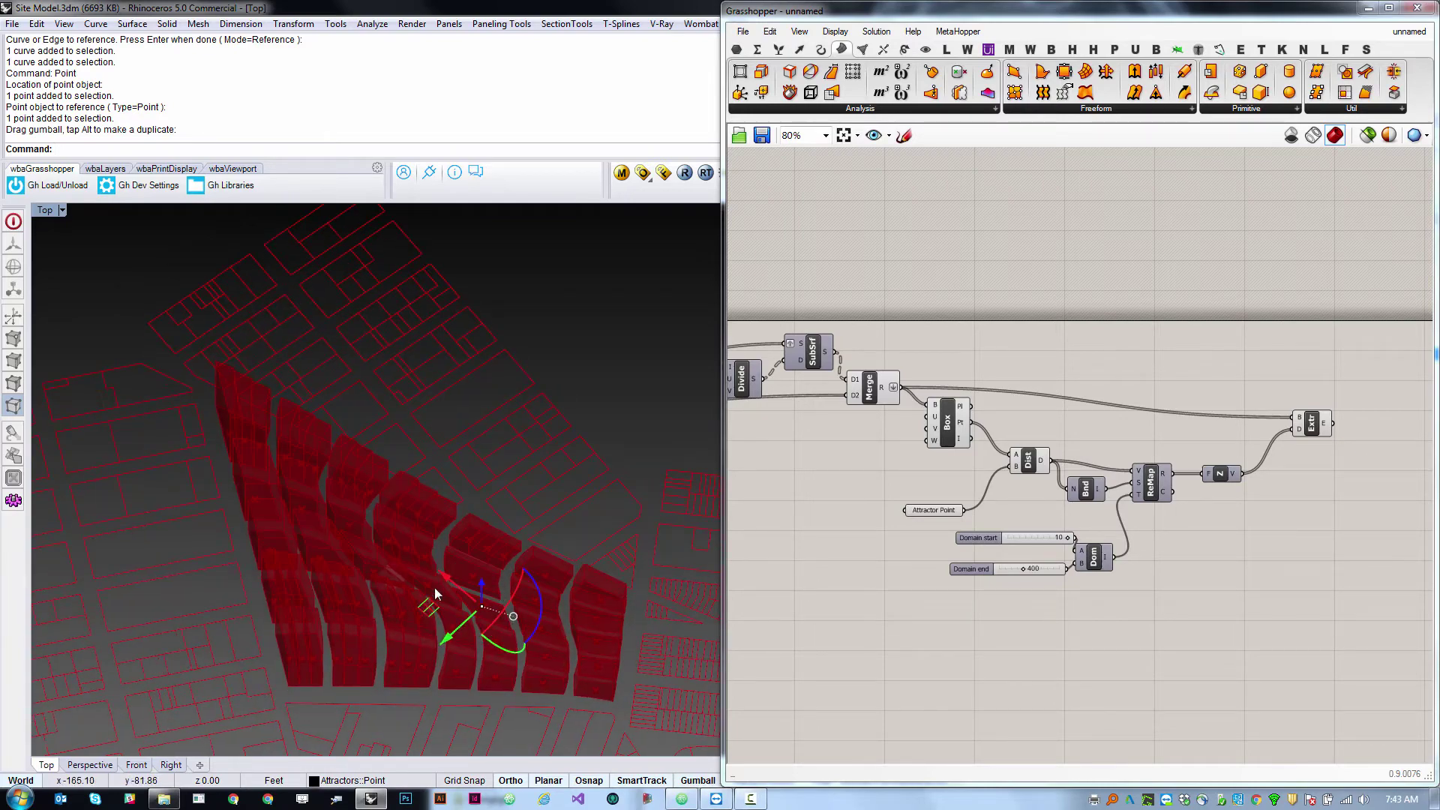
drag(427, 609, 249, 680)
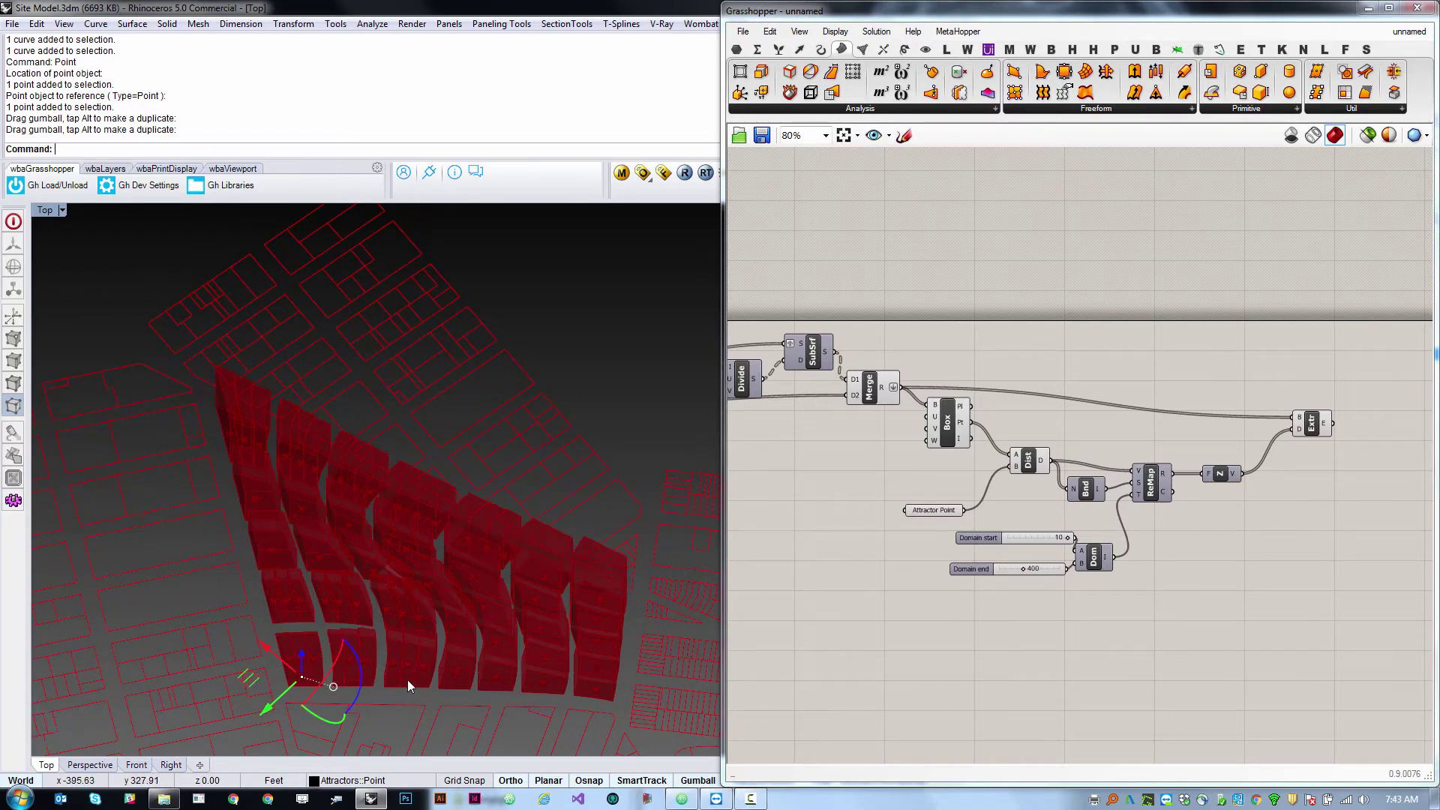
Move the attractor point across to the east corner of the blocks and view the heights from the side.
right_drag(407, 685, 448, 600)
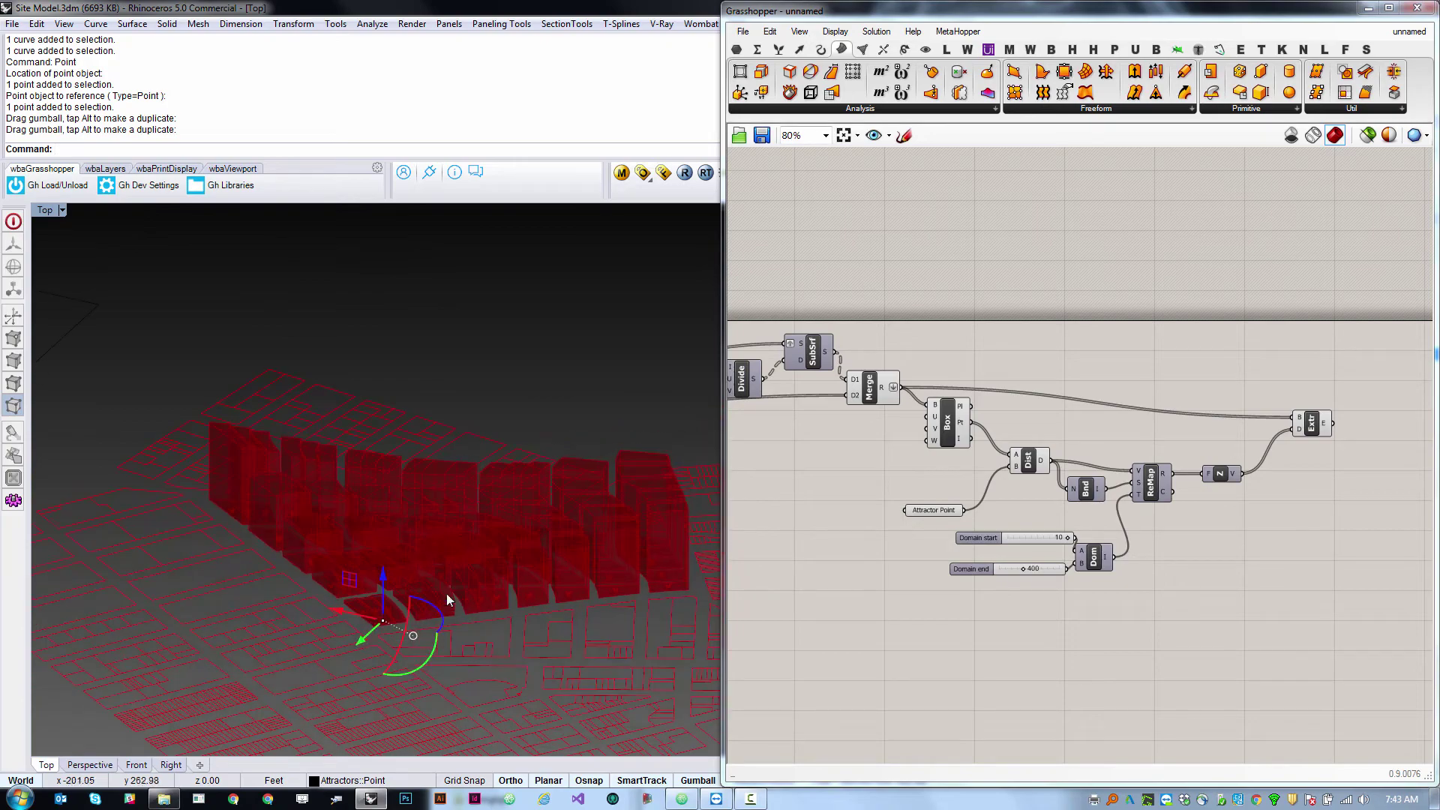
scroll(353, 652, up, 4)
scroll(352, 652, down, 7)
right_drag(373, 654, 258, 611)
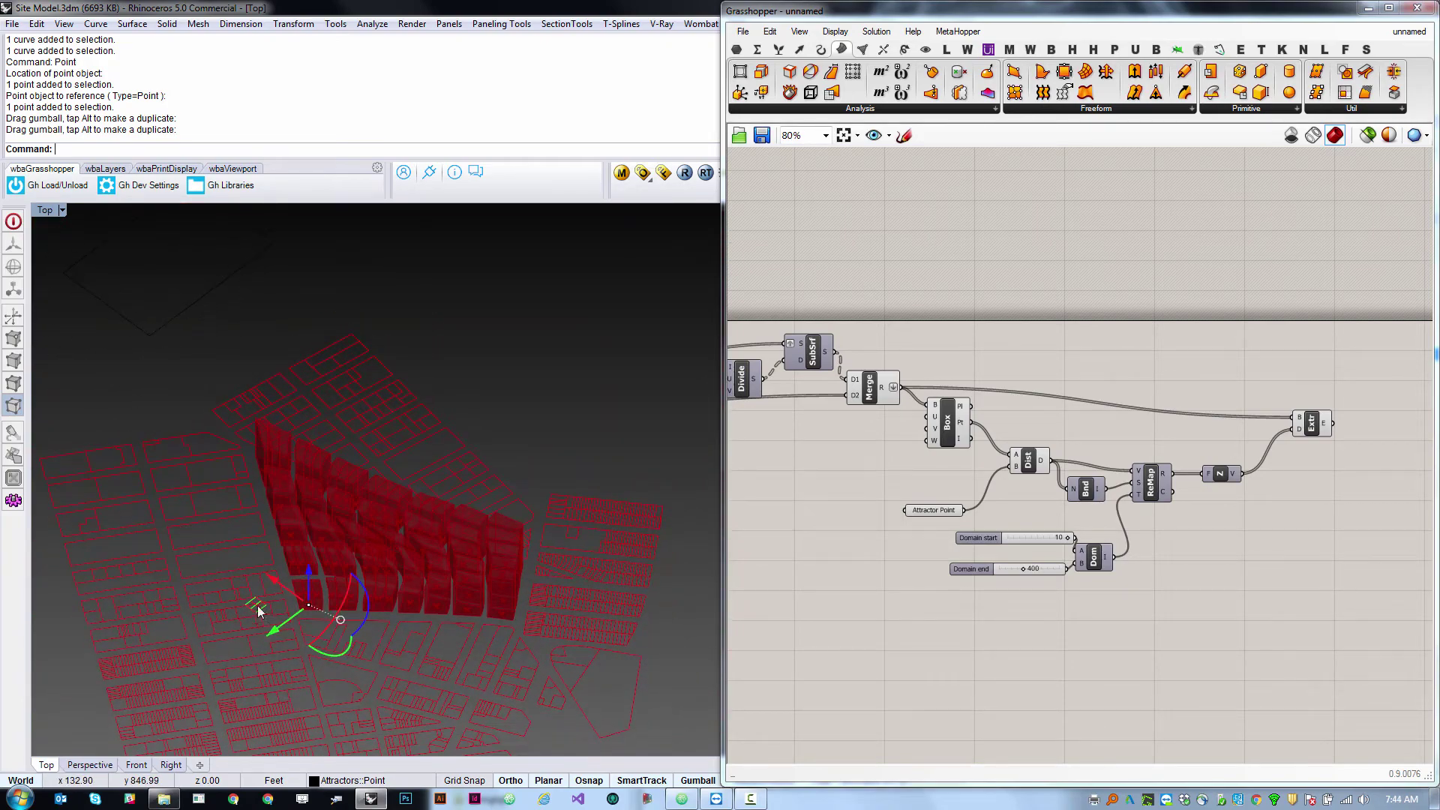
drag(282, 604, 484, 579)
right_drag(483, 579, 456, 489)
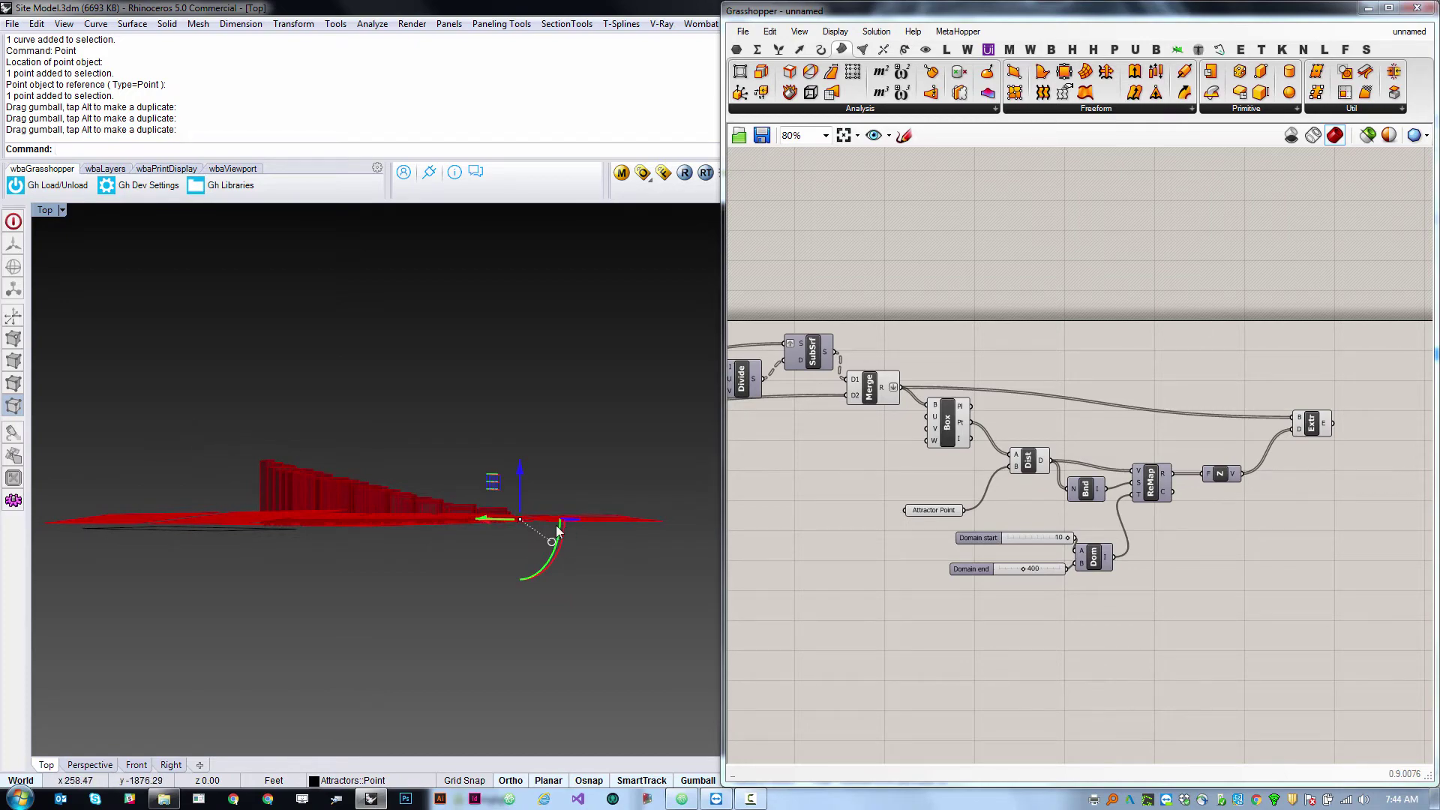
Move the attractor point back to the west corner of the blocks and inspect the extrusion heights.
right_drag(556, 525, 488, 705)
drag(460, 558, 248, 601)
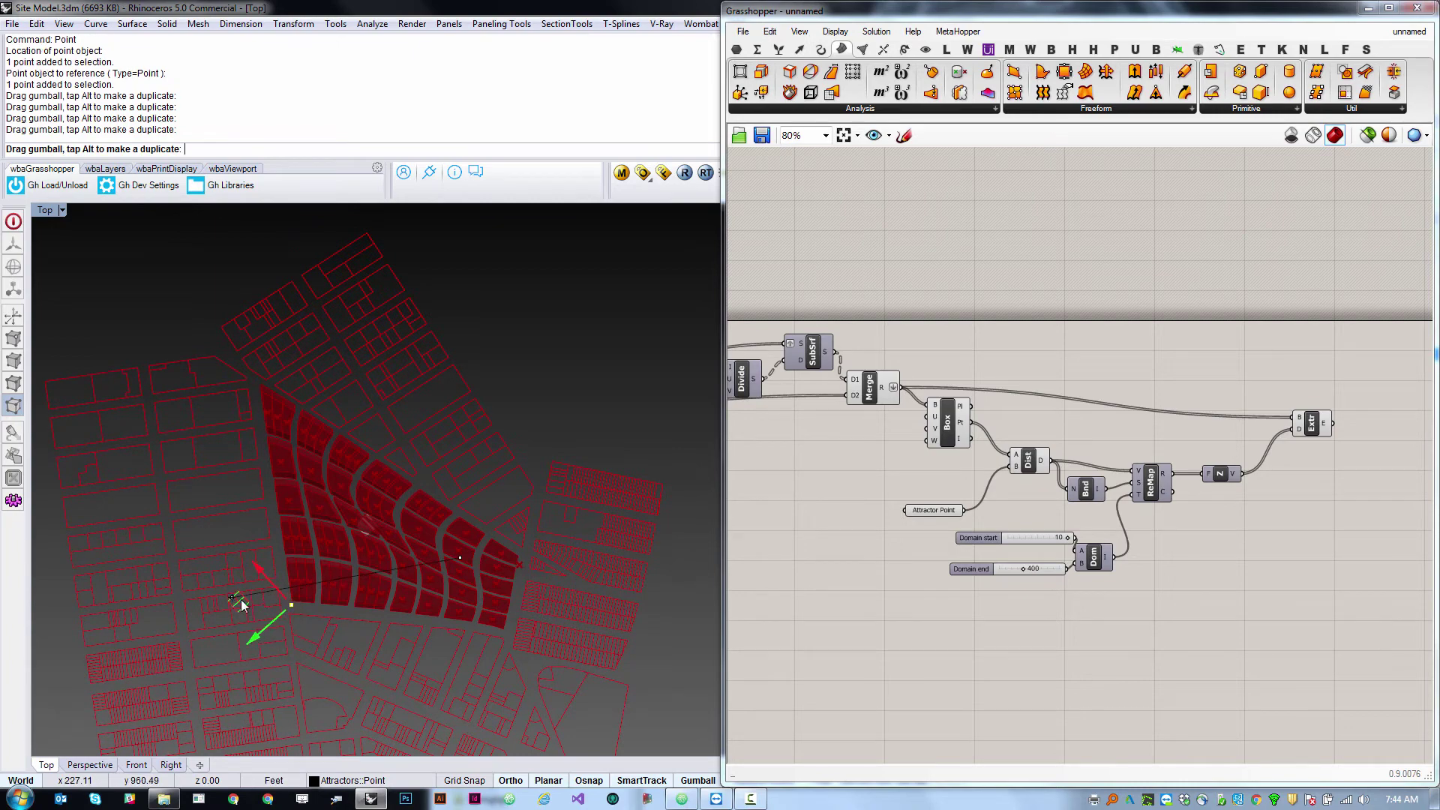
right_drag(375, 518, 273, 402)
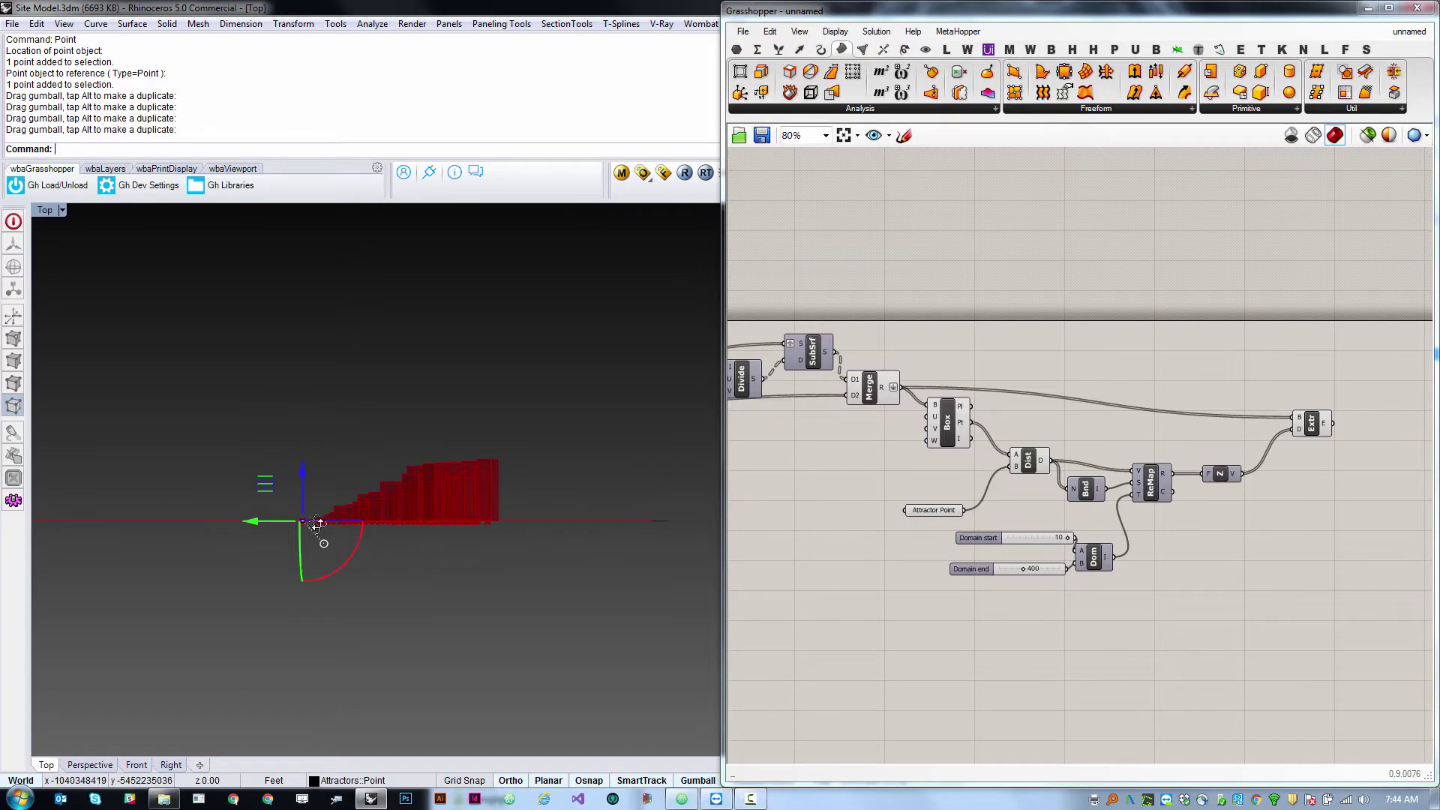
right_drag(430, 546, 414, 594)
Shift the Unit Z and Extrude components farther from Remap Numbers to make room between them.
right_drag(1179, 506, 1070, 500)
drag(1248, 384, 1247, 449)
scroll(1026, 491, down, 3)
scroll(1022, 494, up, 3)
scroll(1023, 495, down, 2)
click(1026, 525)
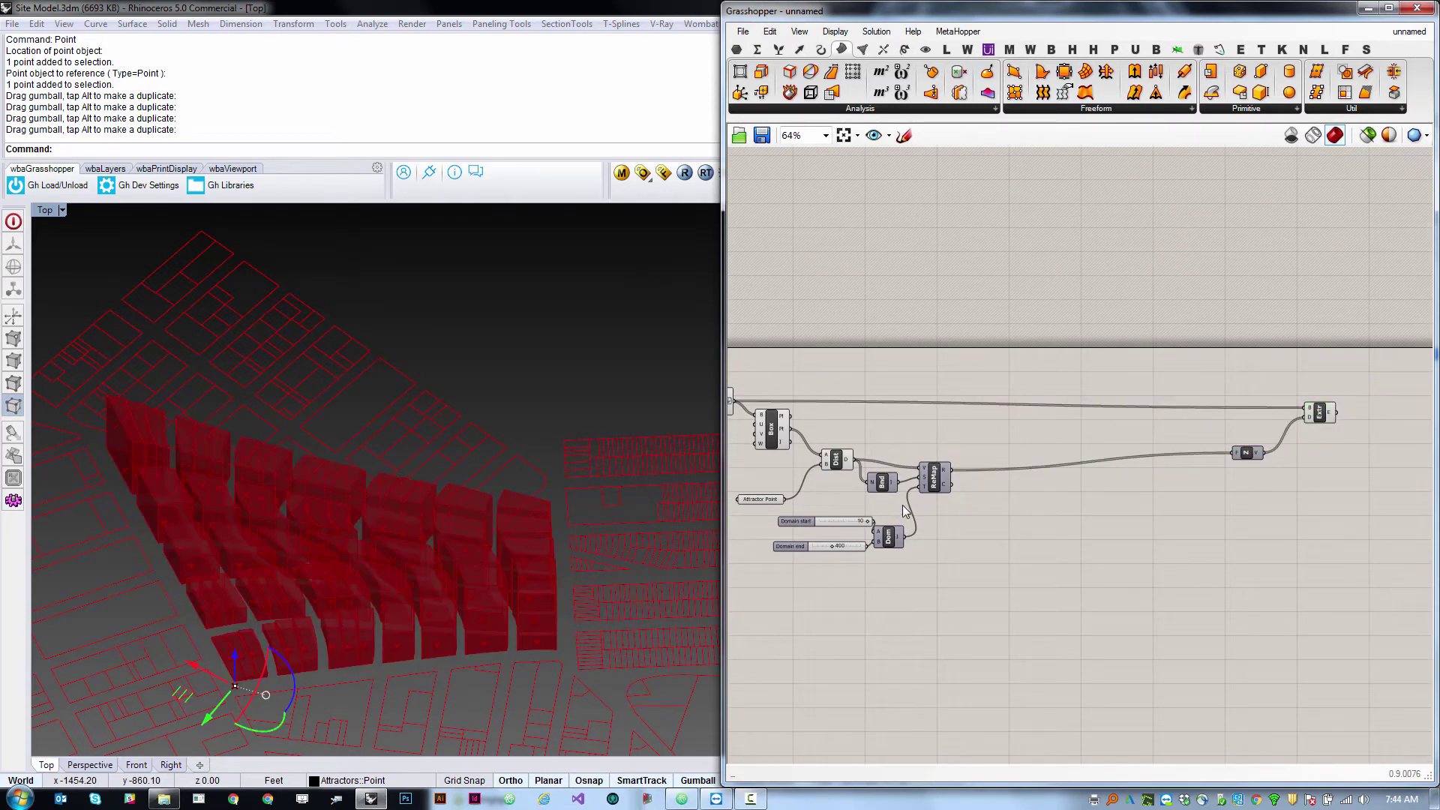
Move Construct Domain and its two sliders below the main graph and detach the domain from the Remap target input.
drag(903, 505, 769, 571)
drag(882, 543, 1134, 612)
drag(915, 482, 893, 488)
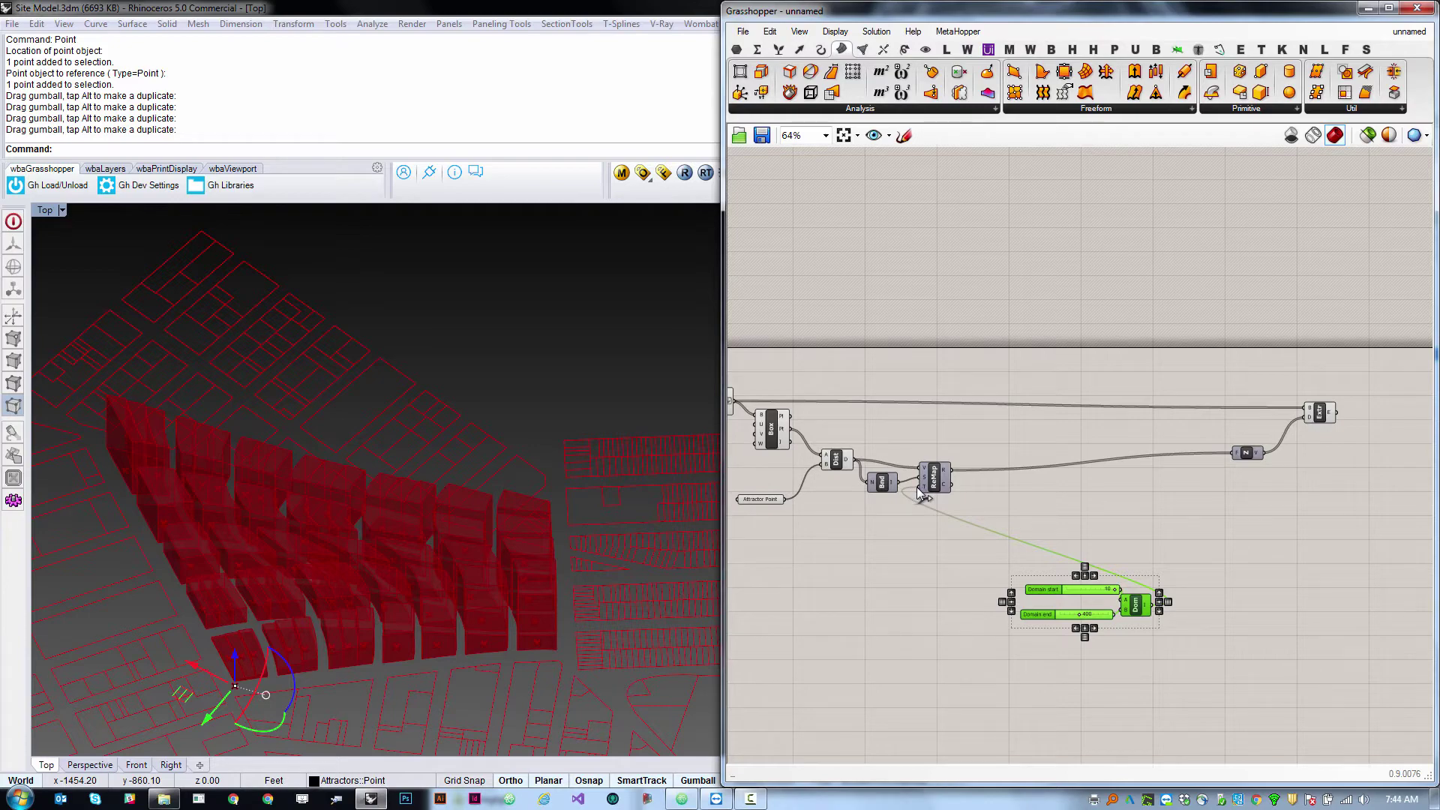
drag(921, 492, 922, 487)
key(ctrl+z)
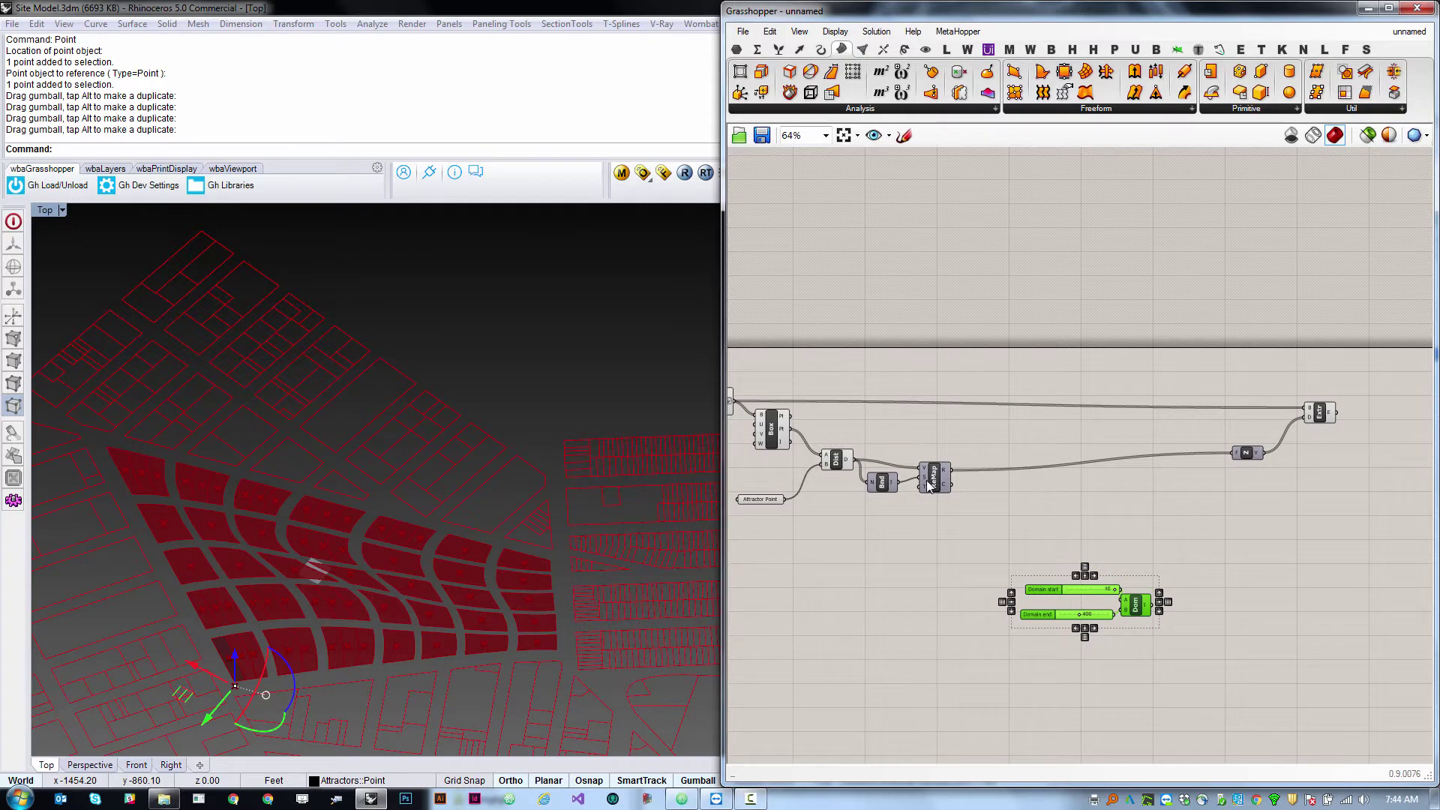
Check the default domain stored in the Remap Numbers target input.
right_click(926, 488)
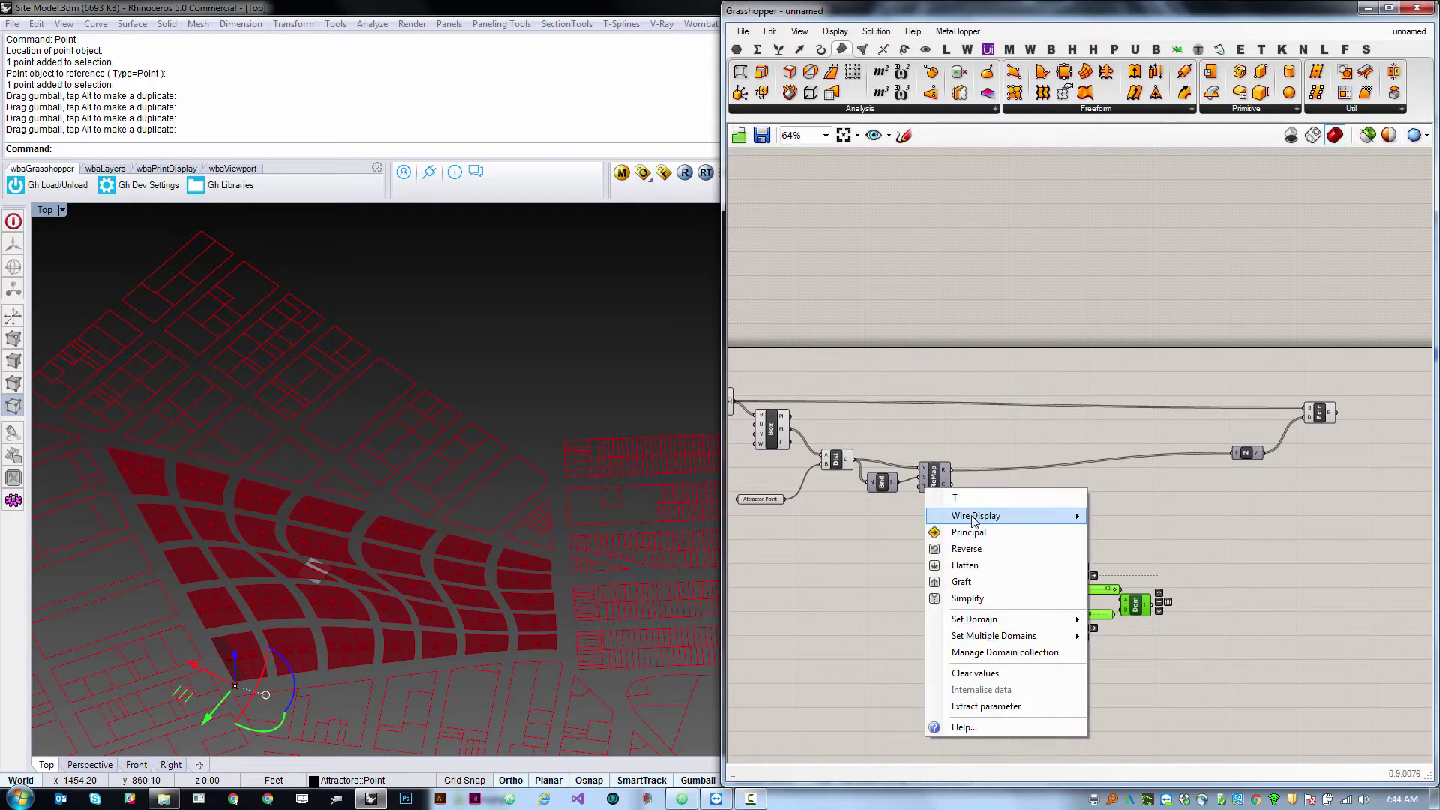
mouse_move(937, 636)
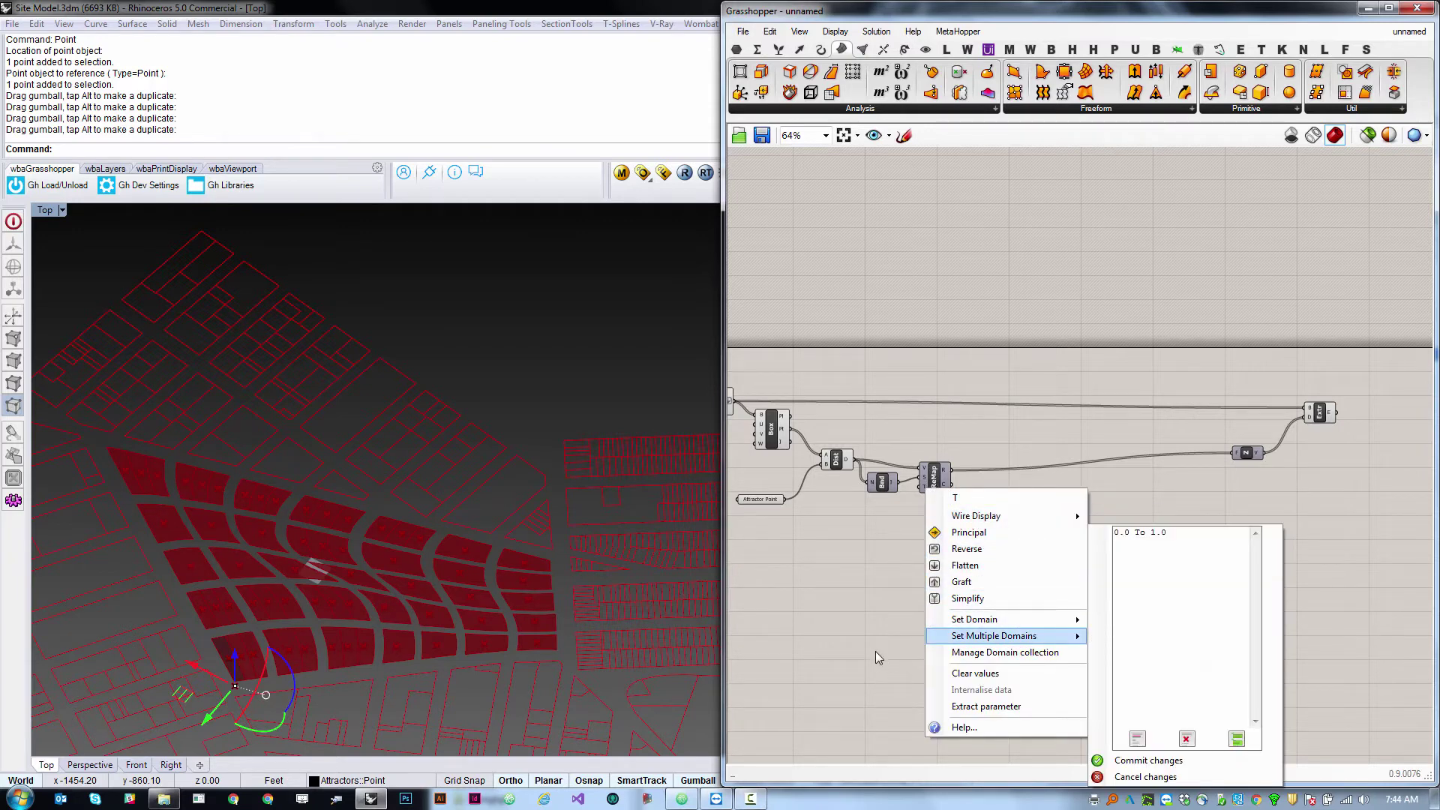
click(867, 645)
Reconnect Construct Domain to the Remap target input and disconnect it again.
drag(1152, 604, 924, 486)
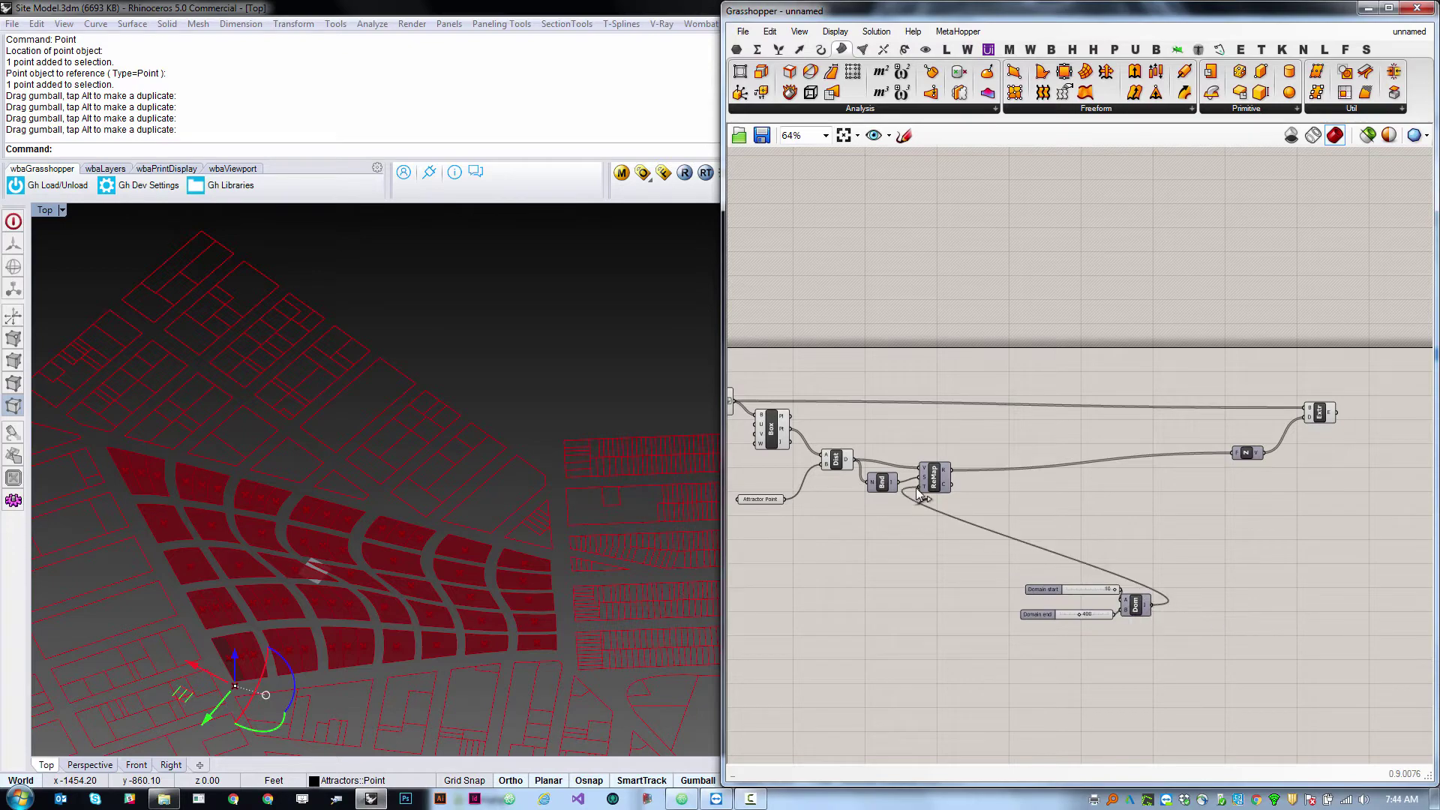
right_click(924, 487)
mouse_move(1014, 533)
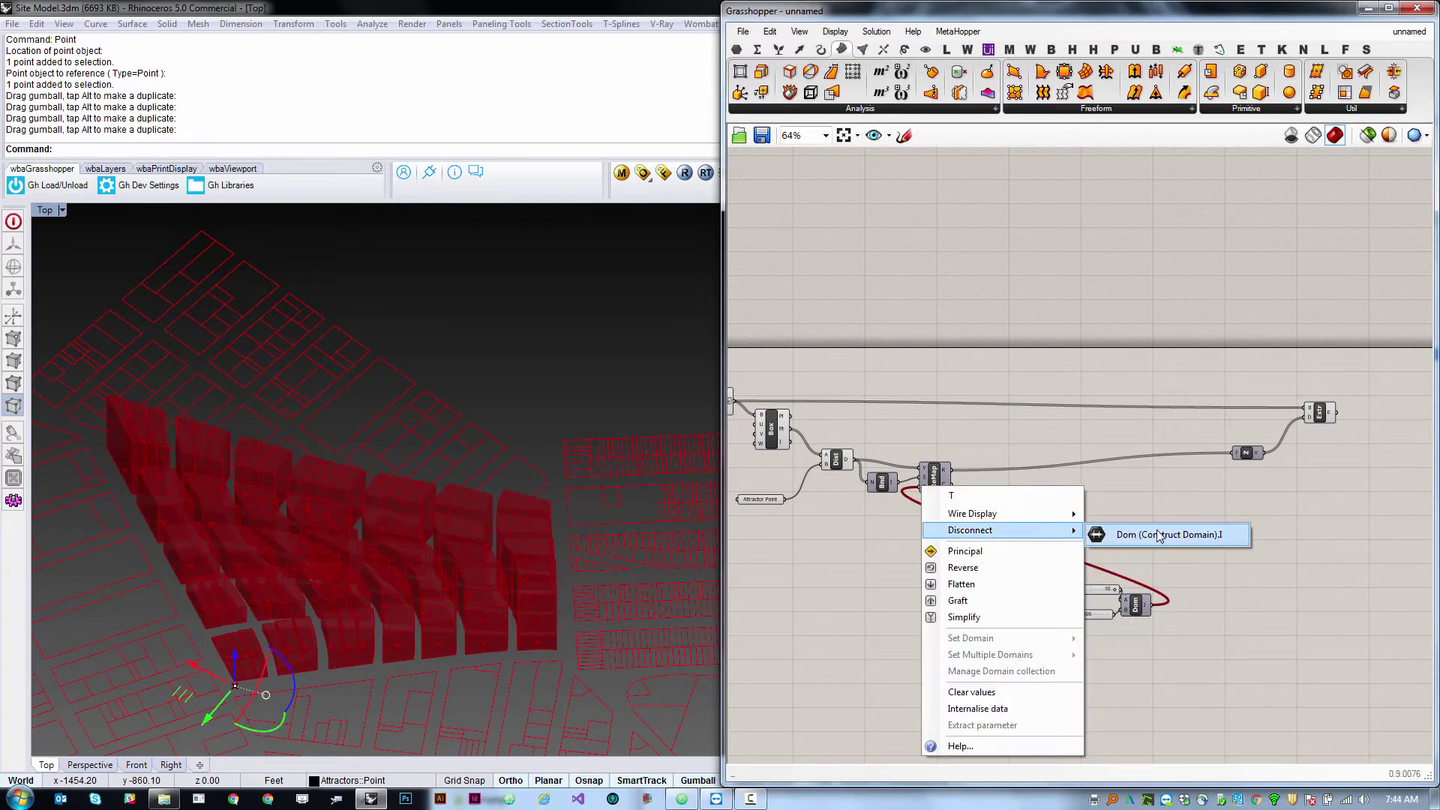
click(1140, 534)
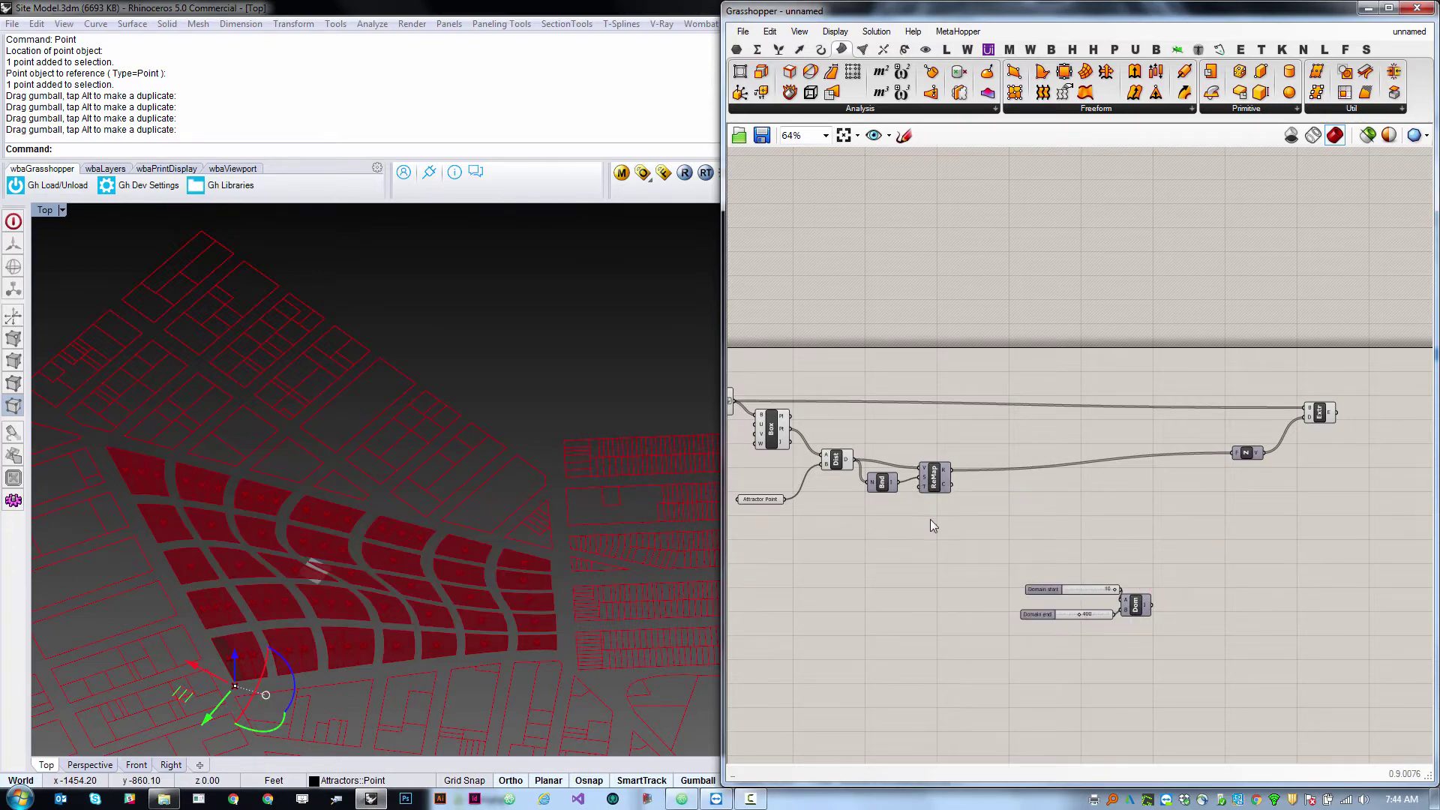
Add a Graph Mapper between Remap Numbers and Unit Z and feed the remapped values into it.
click(736, 49)
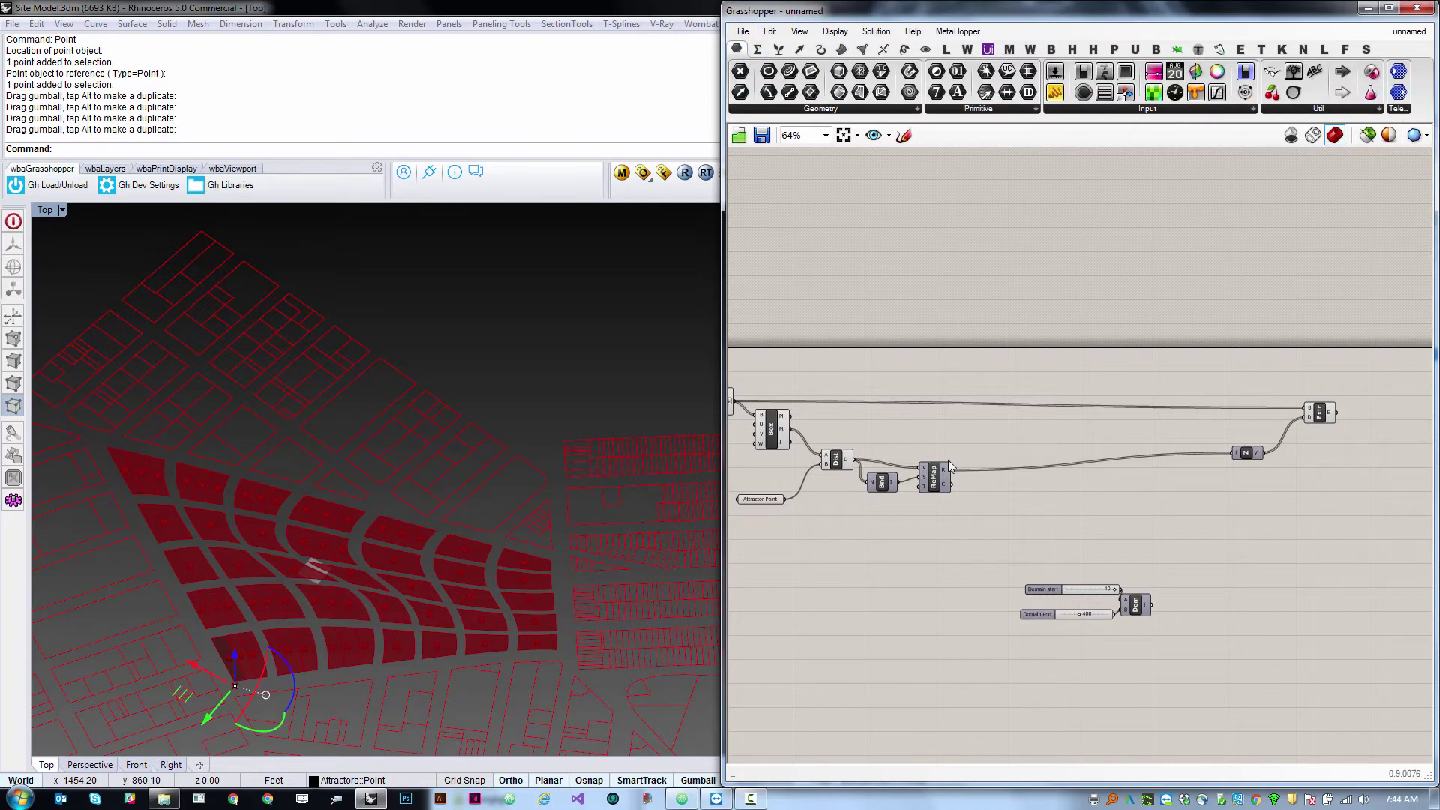
drag(933, 479, 929, 478)
click(1005, 330)
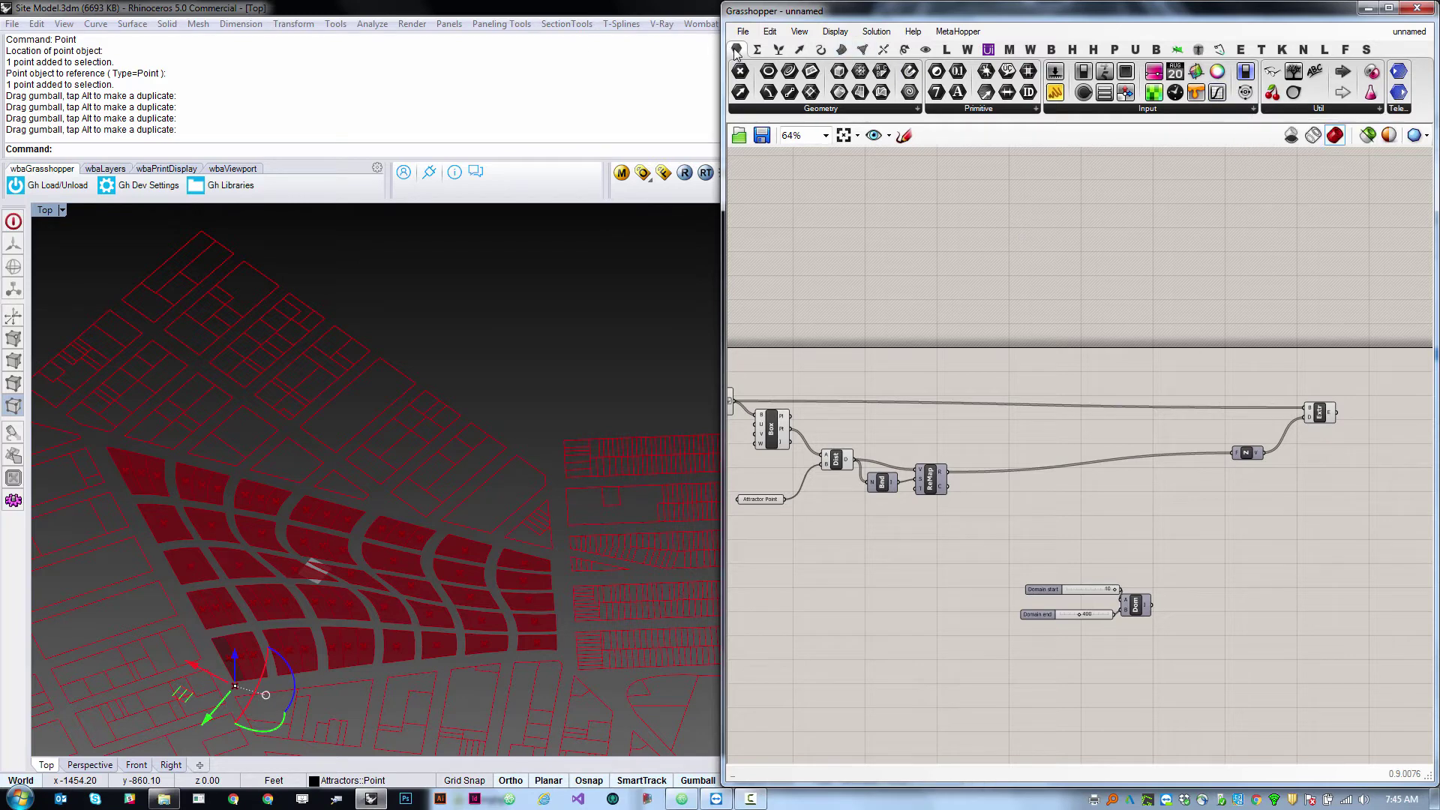
mouse_move(736, 51)
drag(1217, 96, 1080, 470)
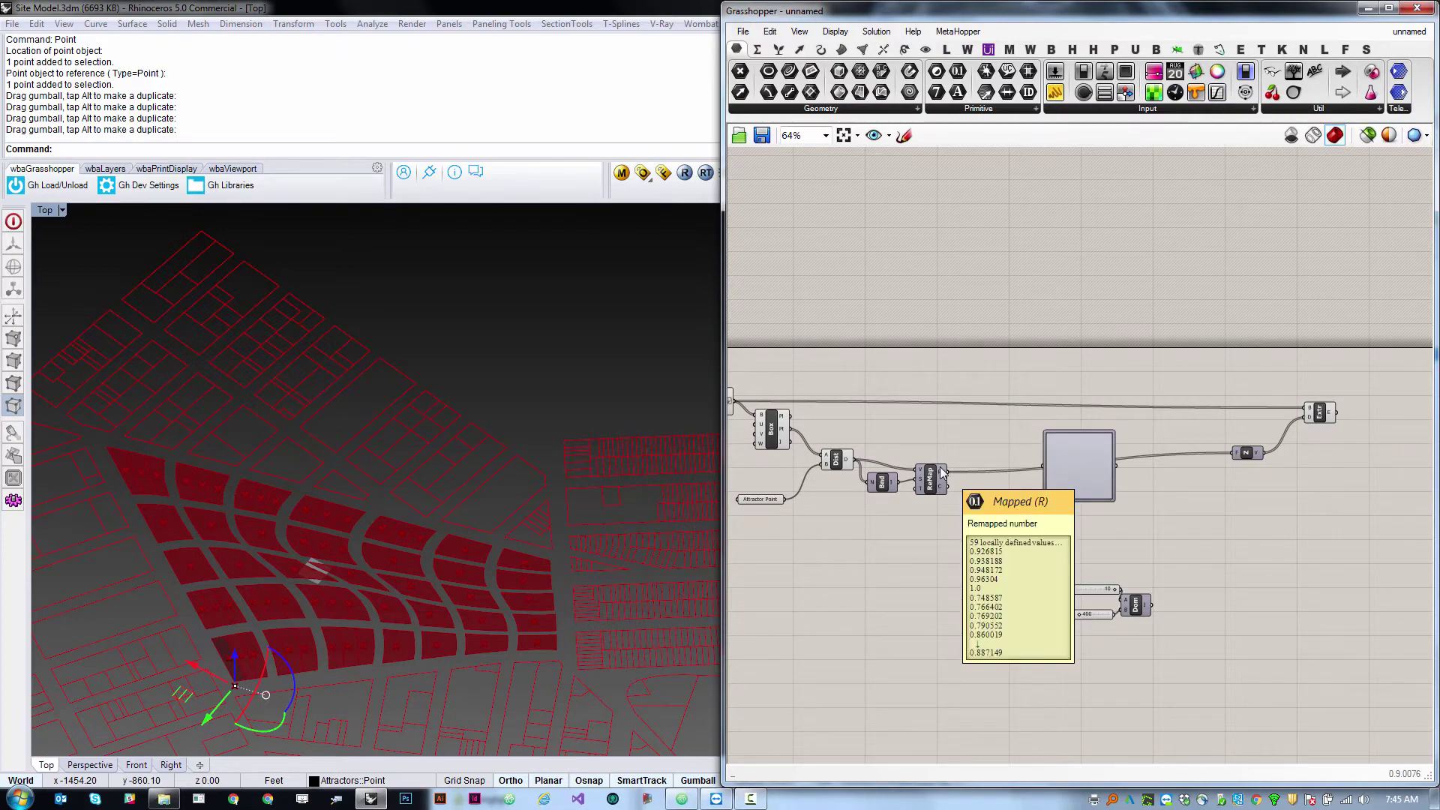
drag(944, 471, 1013, 501)
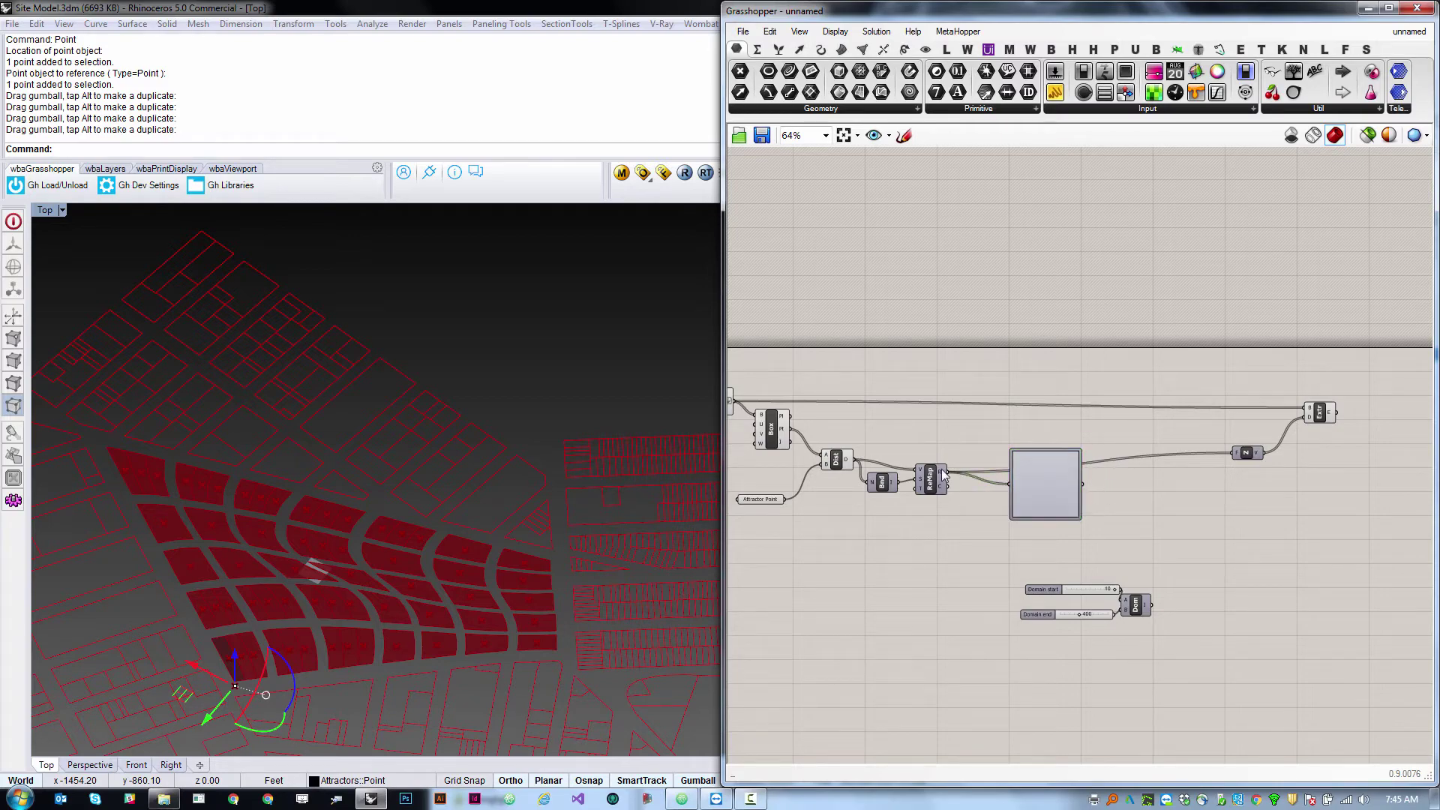
Add a second Remap Numbers component, wiring the Graph Mapper to its value input and Construct Domain to its target input.
click(757, 49)
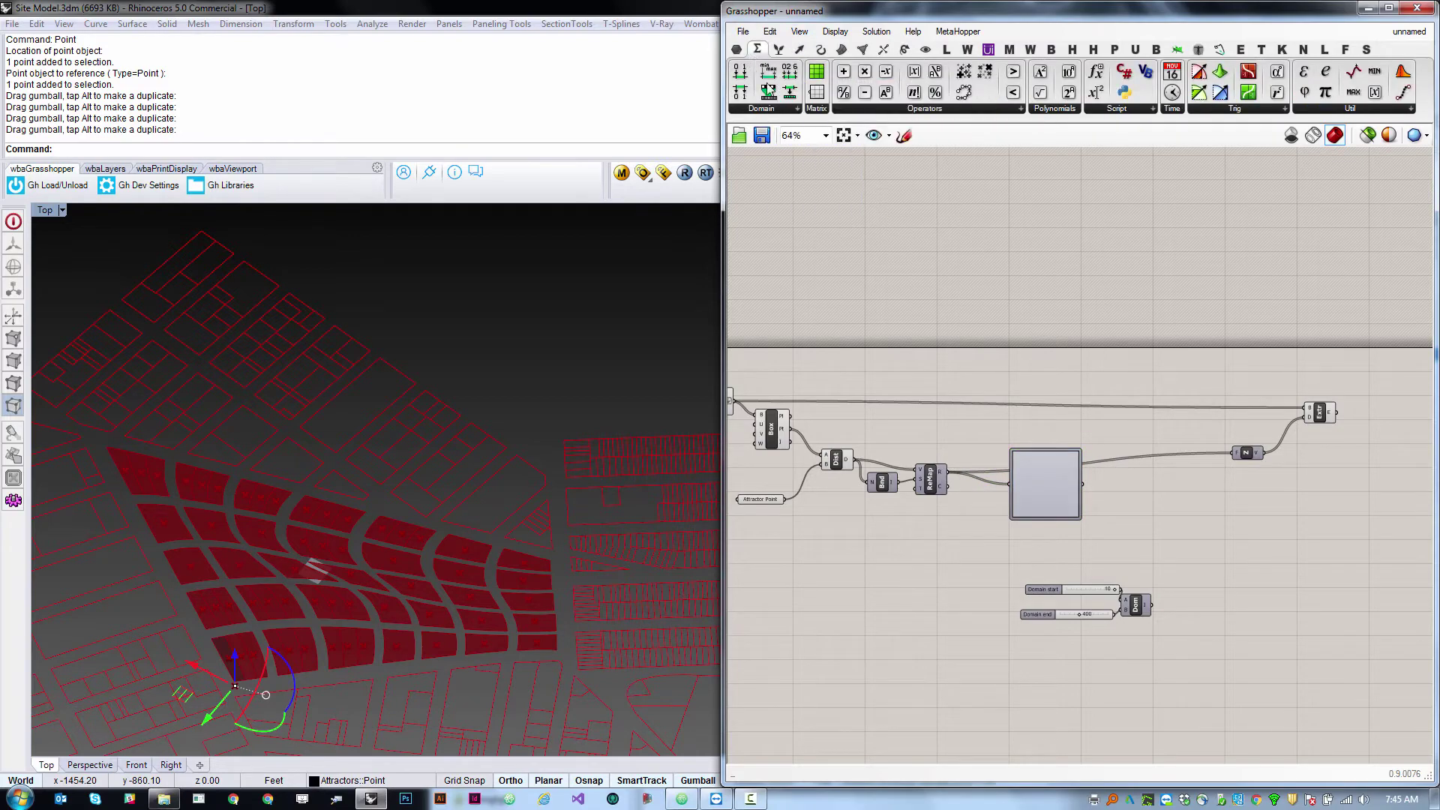
click(768, 108)
drag(752, 281, 1172, 506)
drag(1083, 484, 1157, 498)
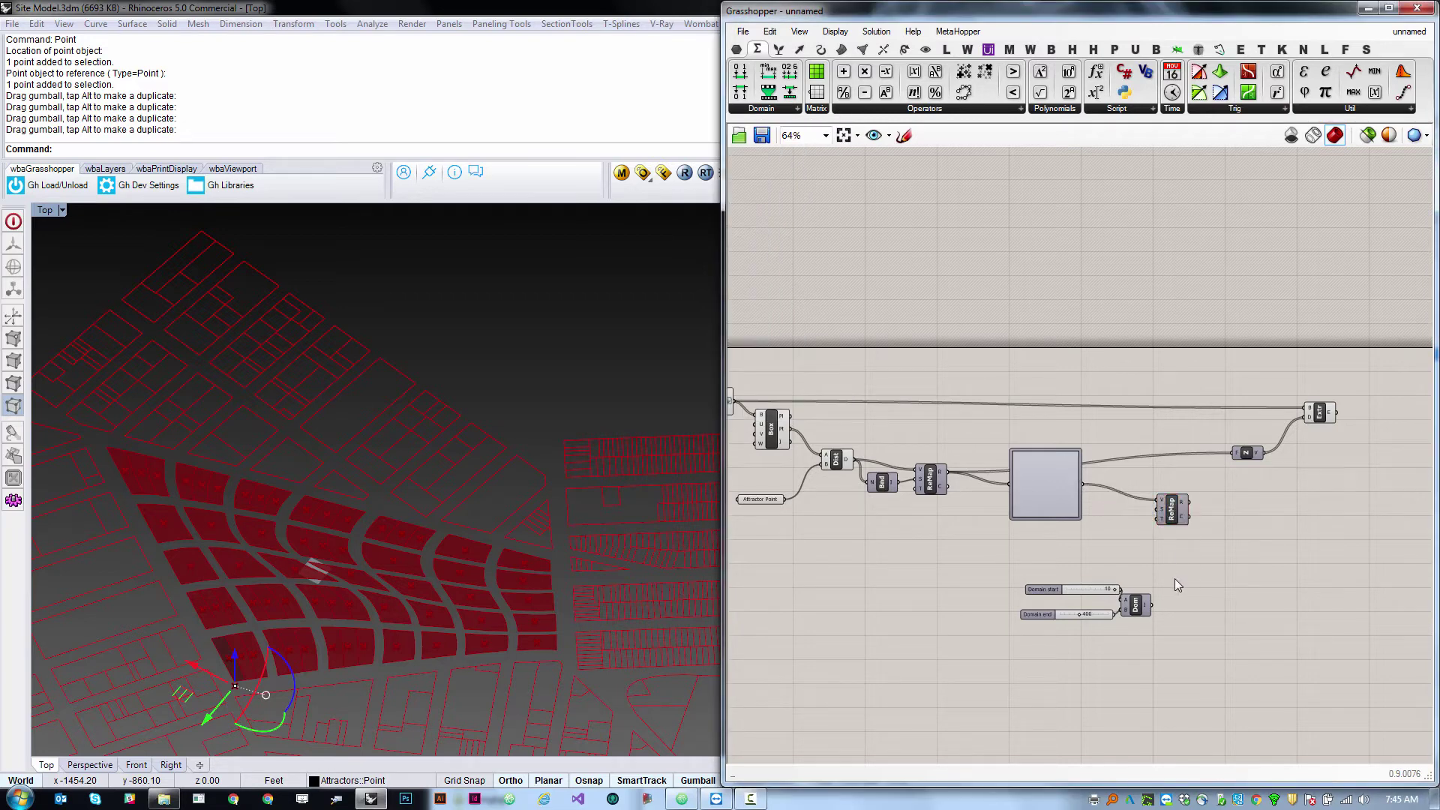
drag(1153, 607, 1163, 501)
Move the Graph Mapper above the wires and connect the first Remap directly to the second Remap's value input in its place.
scroll(1073, 501, up, 1)
drag(898, 486, 906, 489)
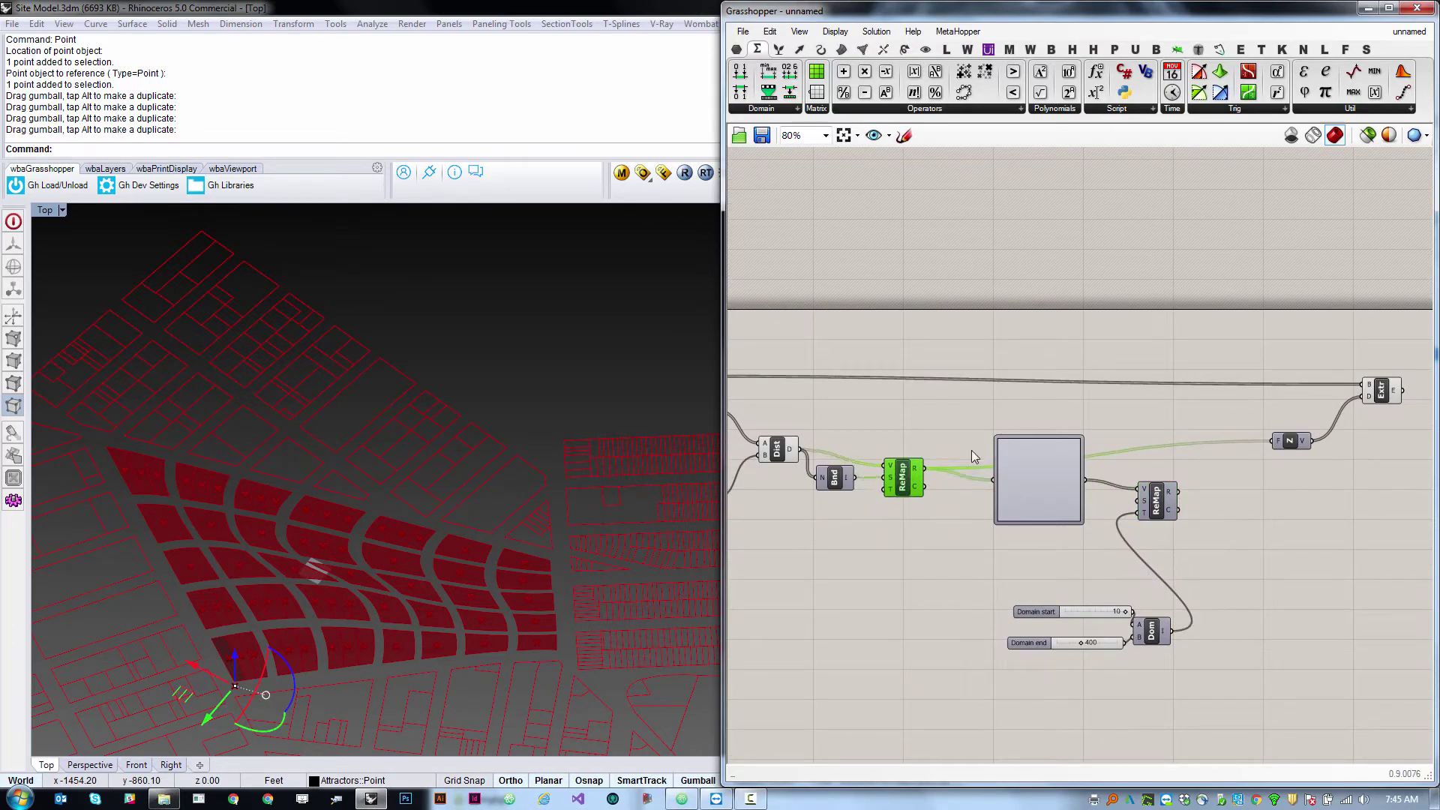
drag(1030, 502, 1008, 395)
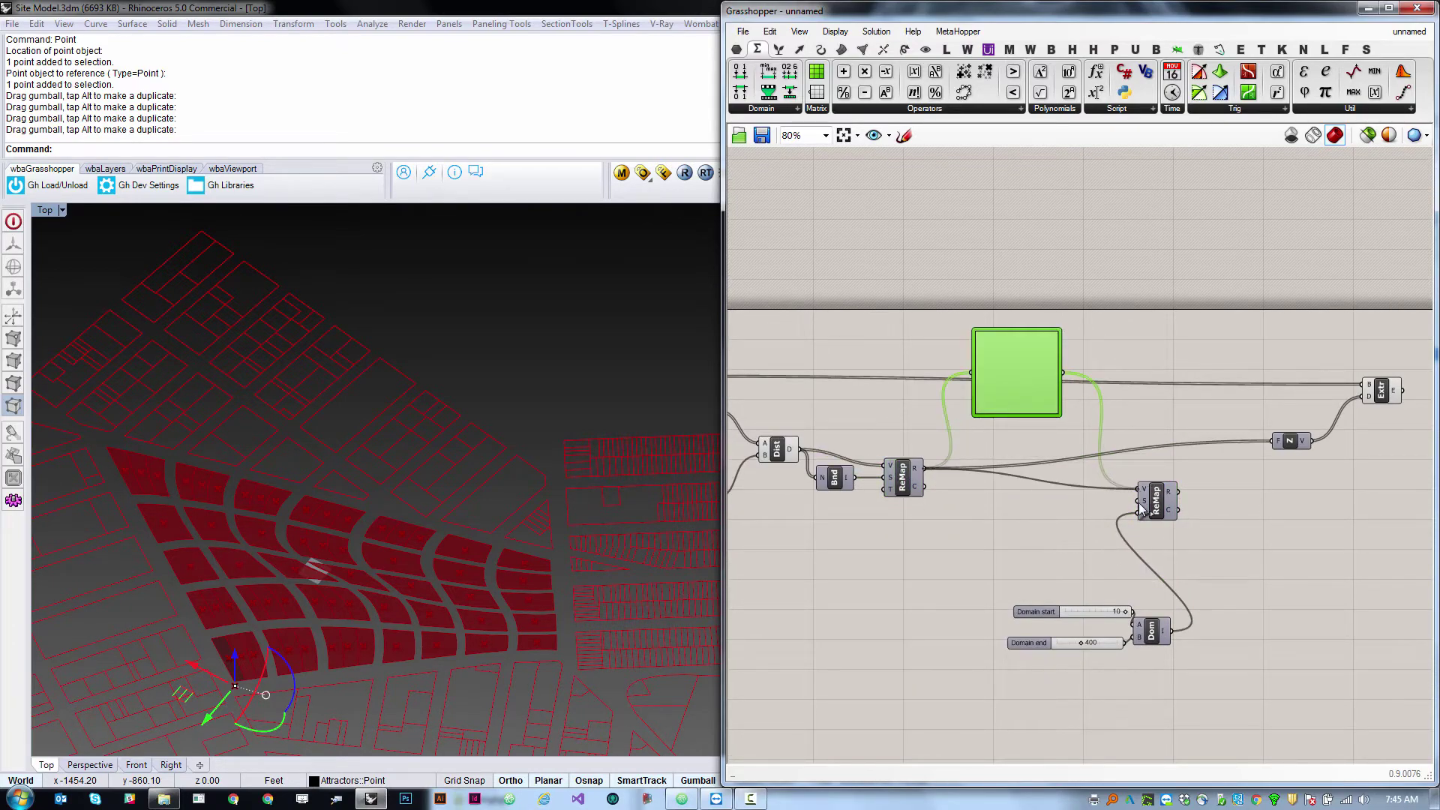
mouse_move(1156, 501)
mouse_down()
mouse_move(1197, 513)
mouse_move(1158, 491)
mouse_up()
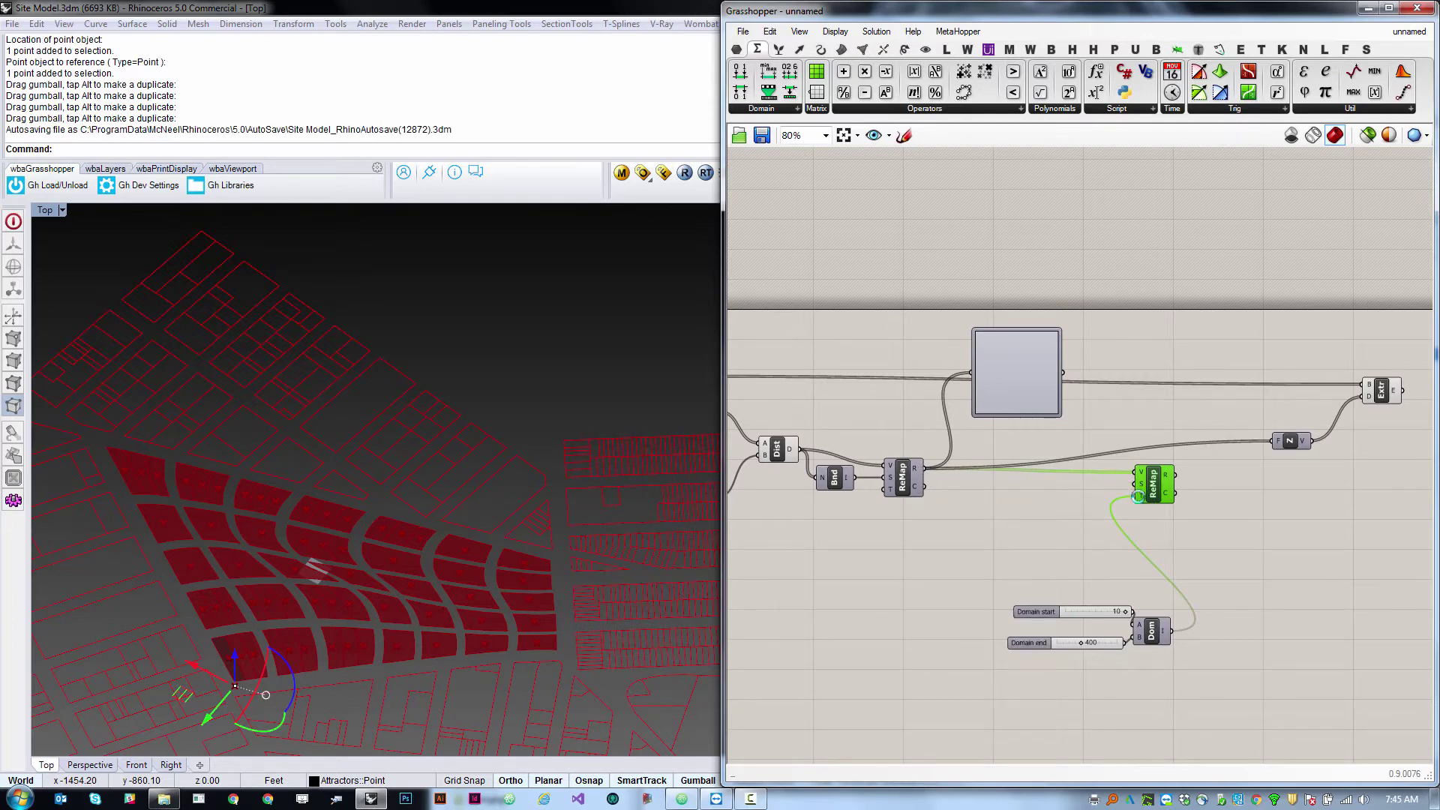
Place the Graph Mapper between the two Remap Numbers components, feeding the second one's value input, and set its graph type to Bezier.
click(1011, 452)
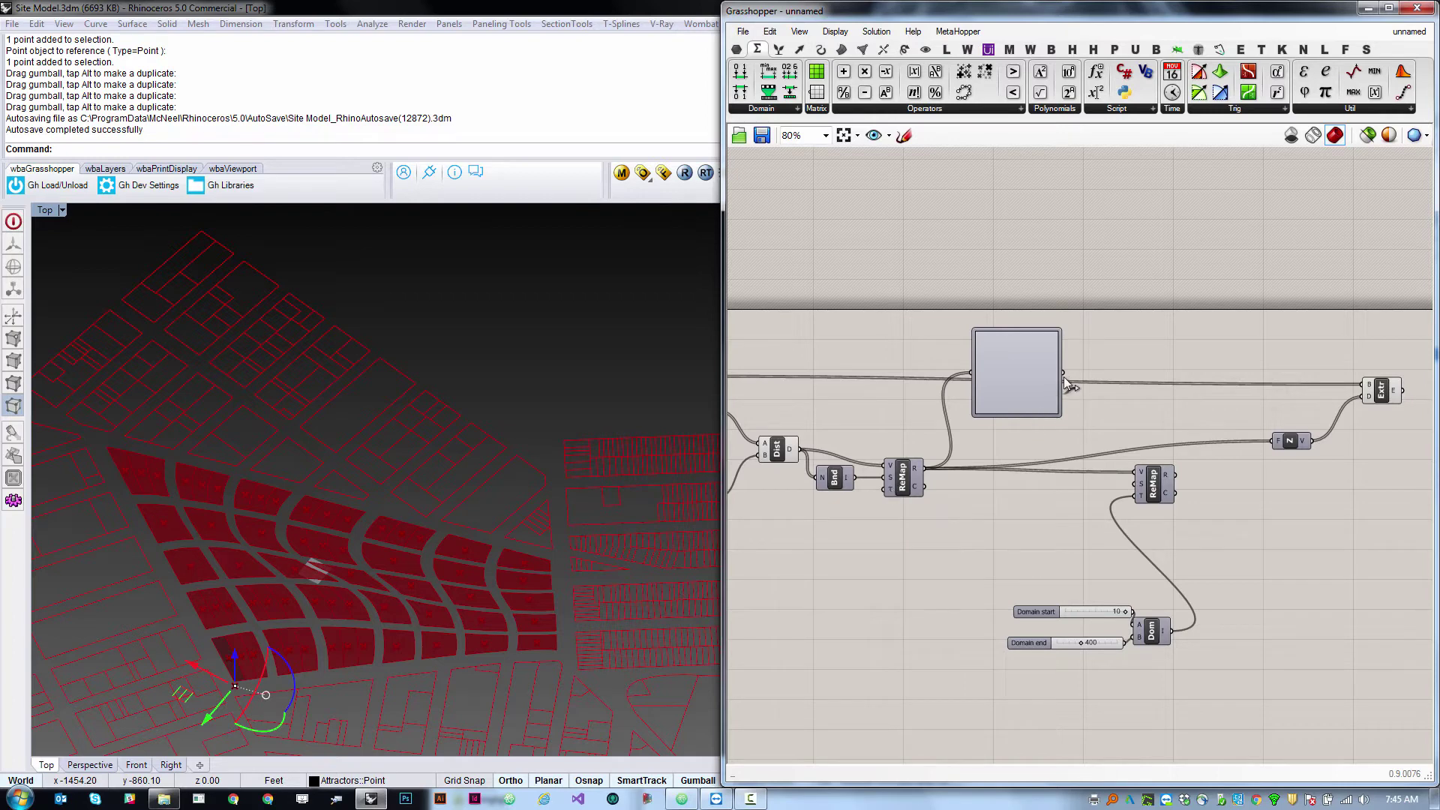
drag(1025, 355, 1029, 430)
right_click(1028, 430)
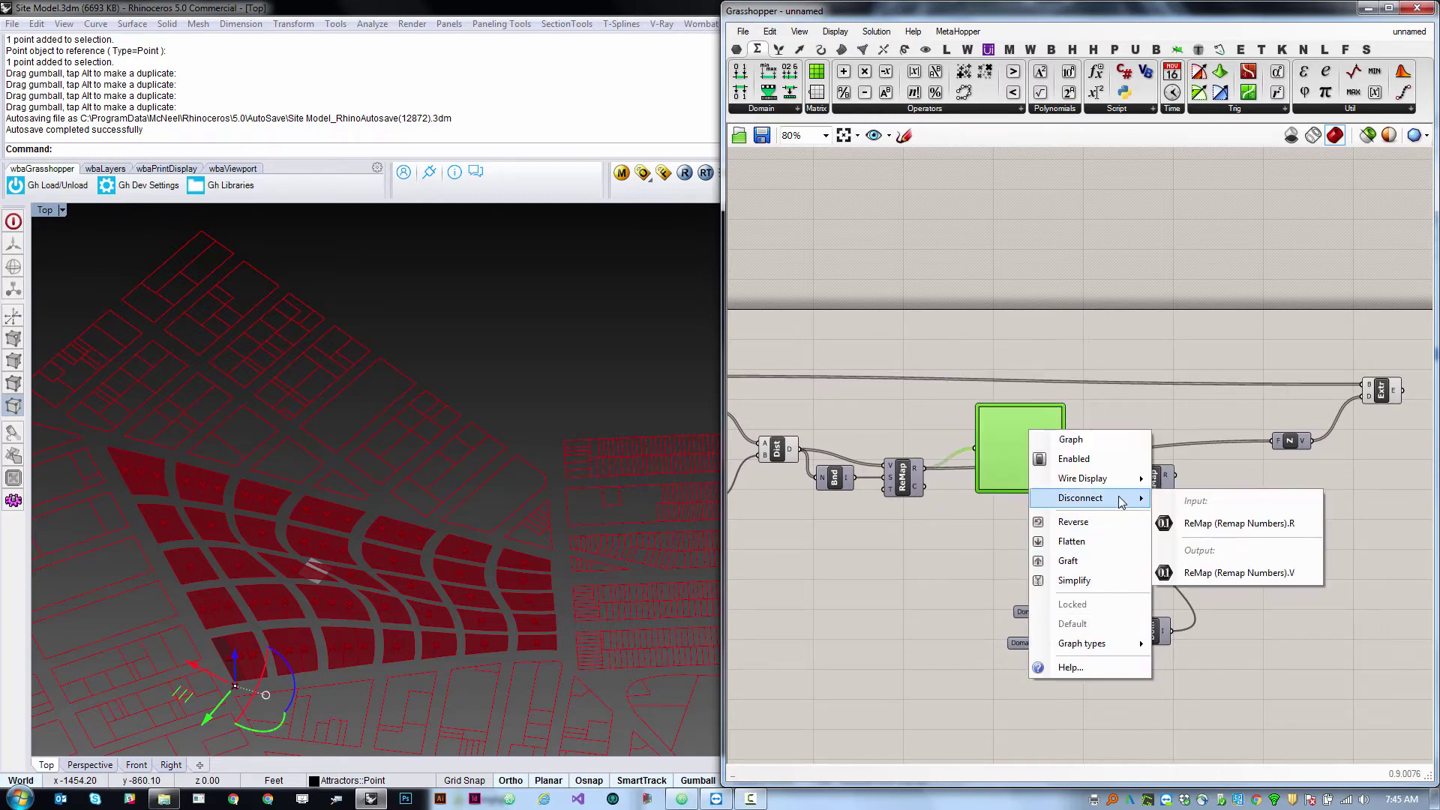
mouse_move(1099, 645)
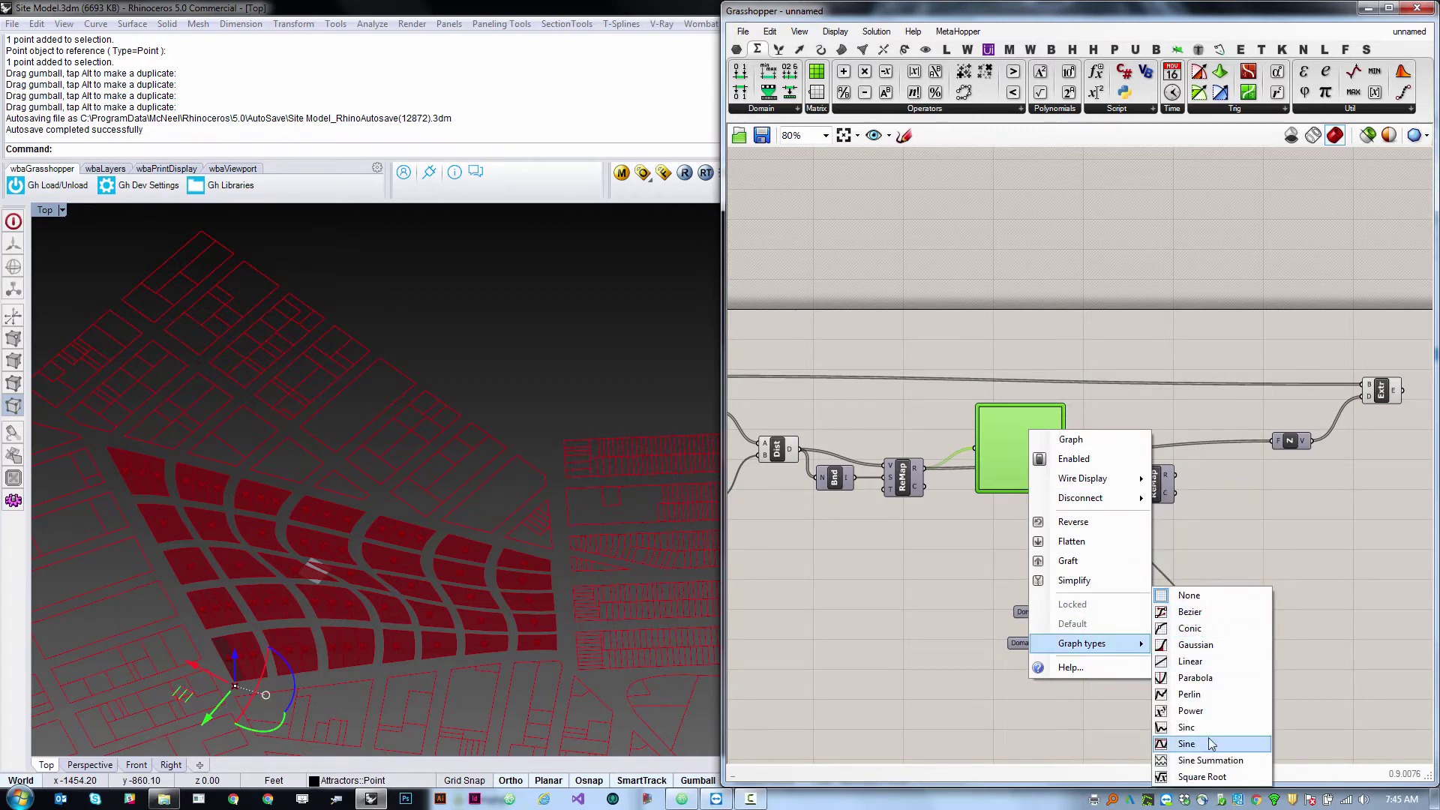
click(1188, 612)
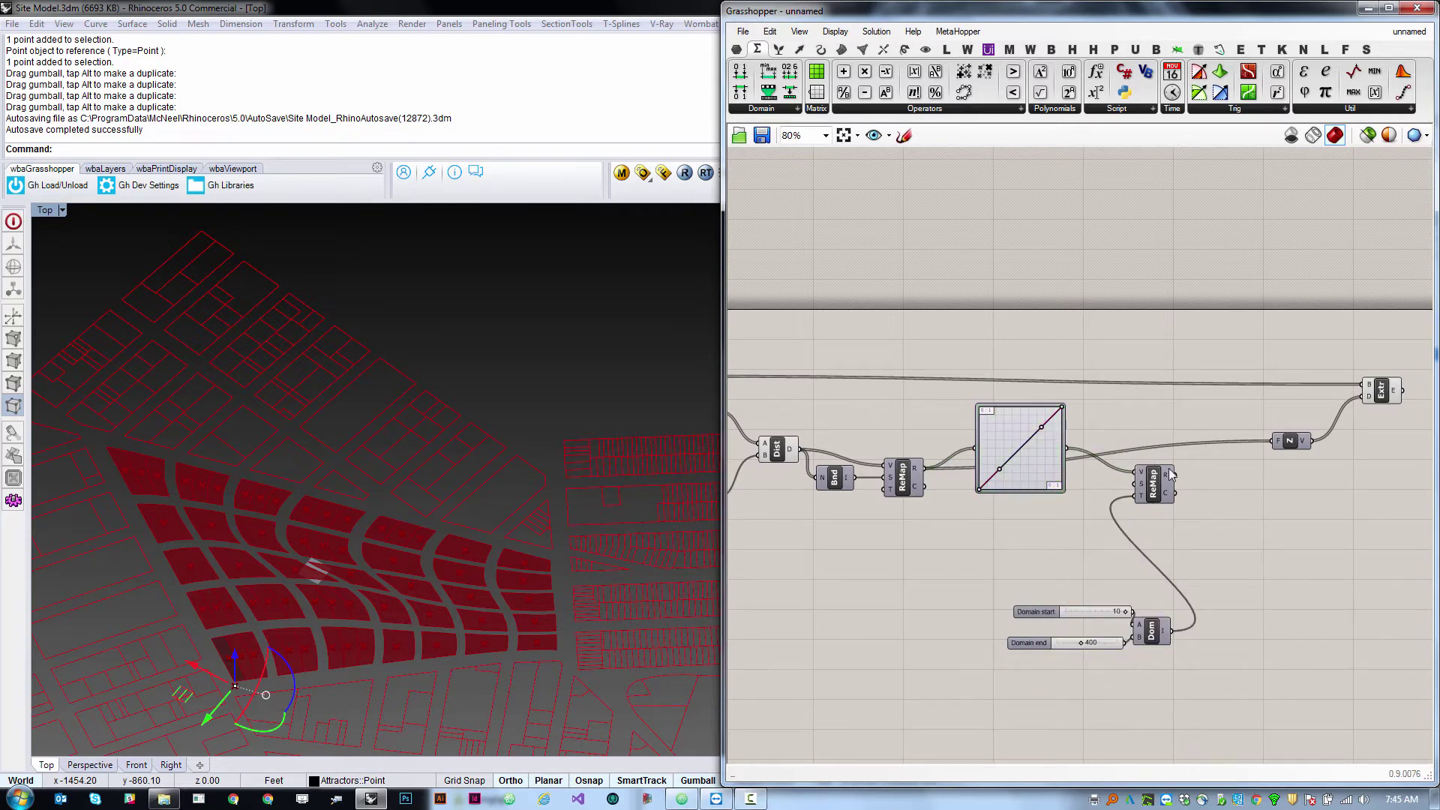
Feed the second Remap Numbers result into Unit Z so the graph-mapped values drive the block extrusion heights.
mouse_move(1167, 472)
drag(1170, 474, 1277, 441)
click(516, 564)
mouse_move(516, 564)
ctrl+shift+right_down()
mouse_move(521, 489)
mouse_move(498, 454)
mouse_move(510, 574)
ctrl+shift+right_up()
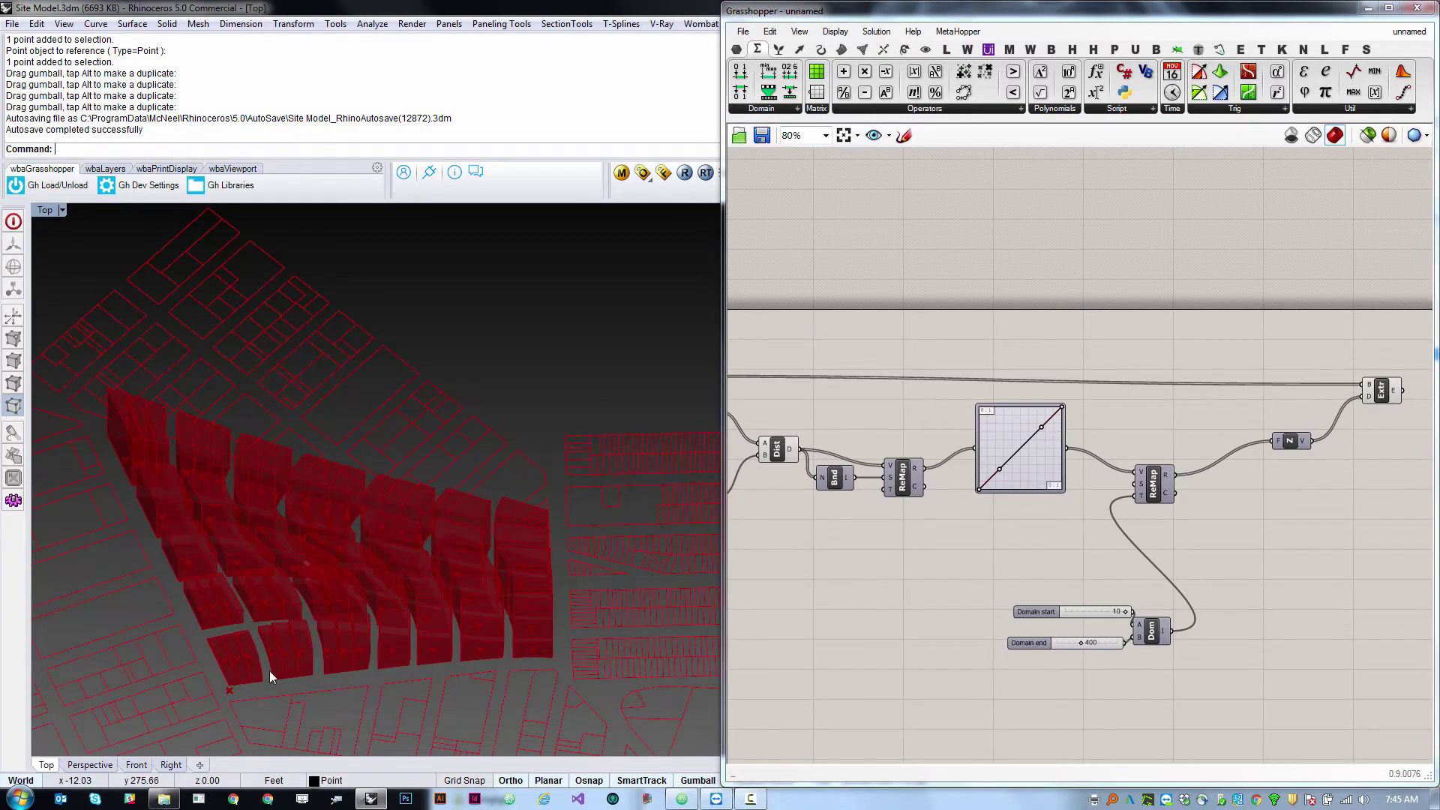
Try moving the attractor point across the site and view the extruded blocks from the side.
click(230, 690)
drag(180, 704, 517, 609)
key(Escape)
right_drag(501, 610, 402, 578)
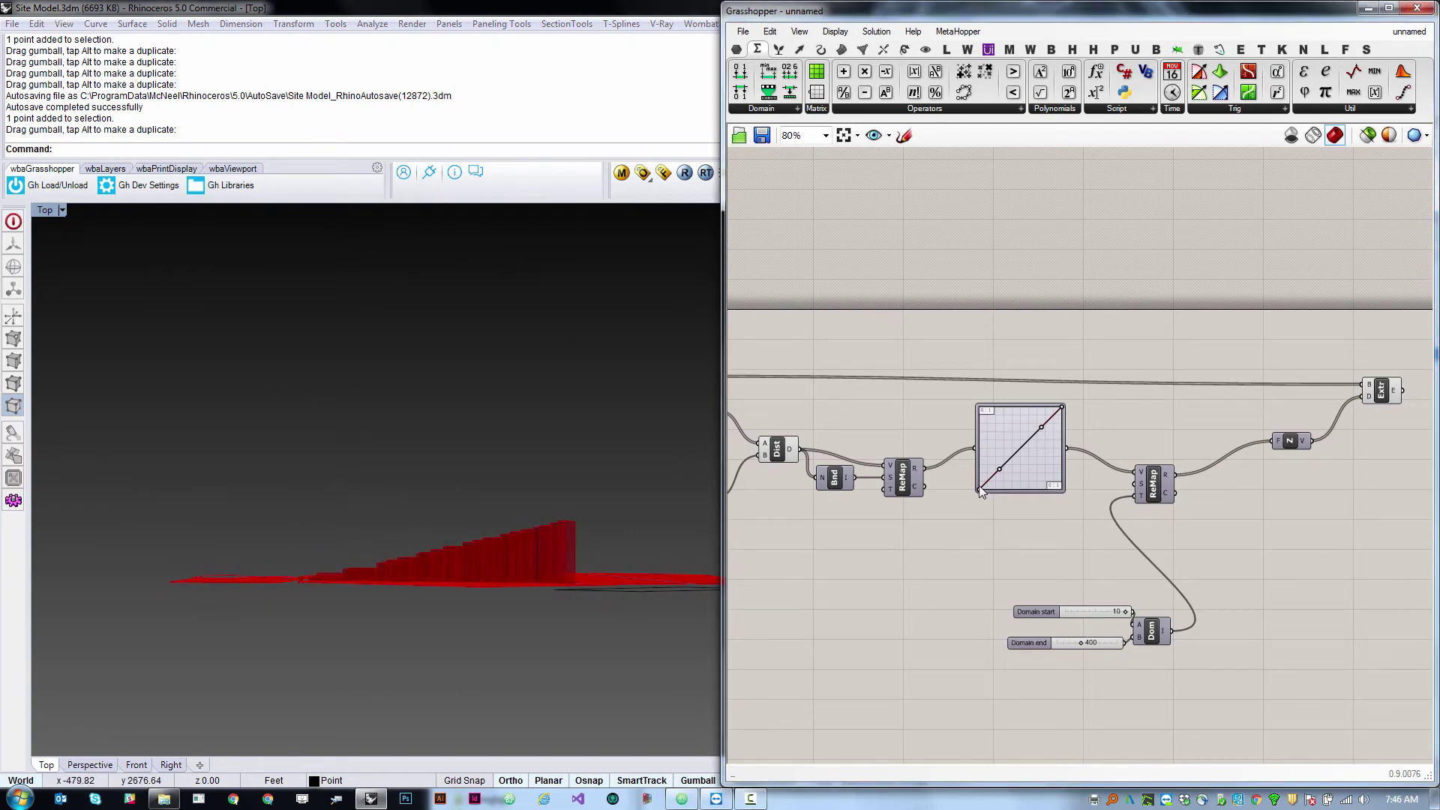
Try different Bezier handle positions in the Graph Mapper, finishing with a steep S-curve with one handle on each horizontal edge.
scroll(1065, 488, up, 4)
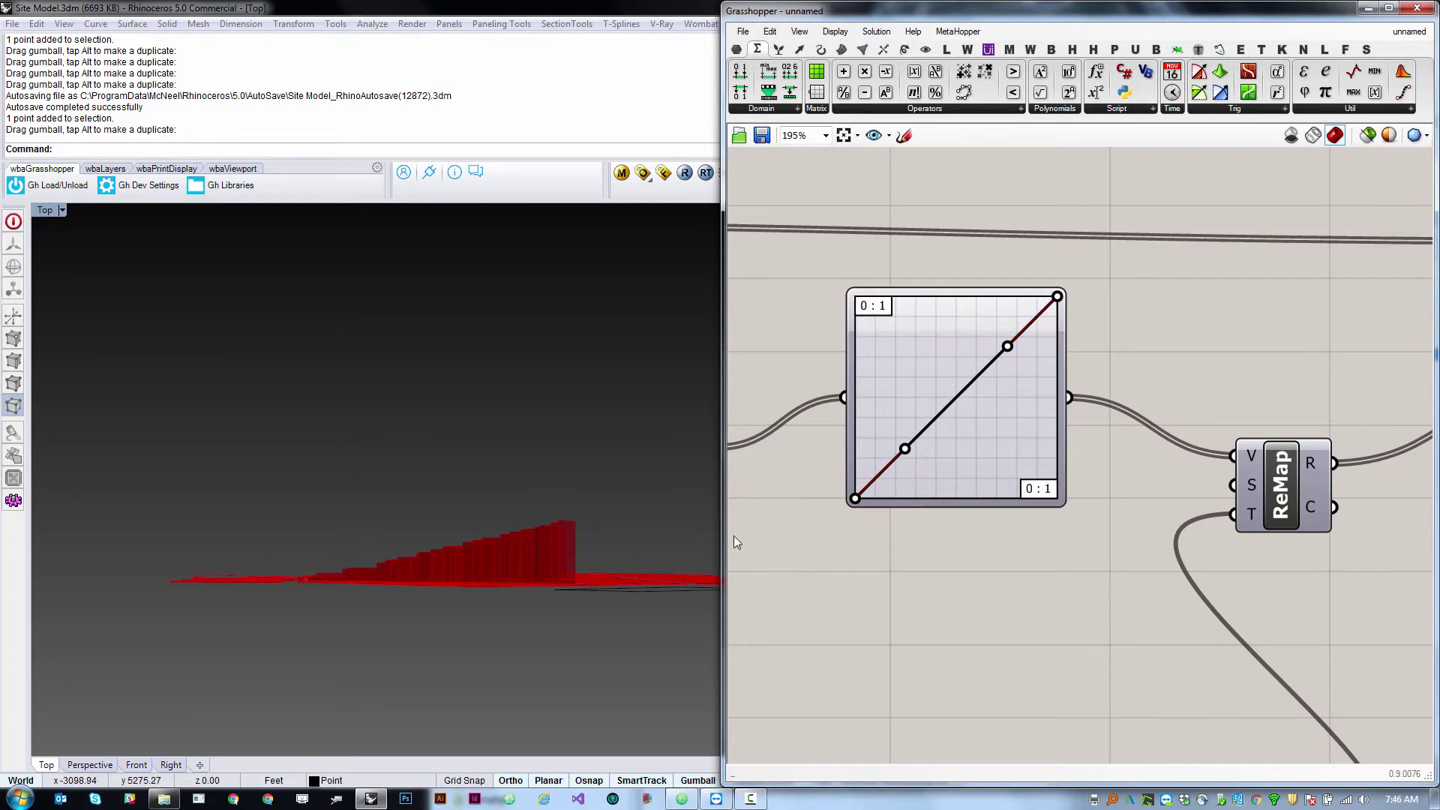
right_drag(632, 541, 631, 542)
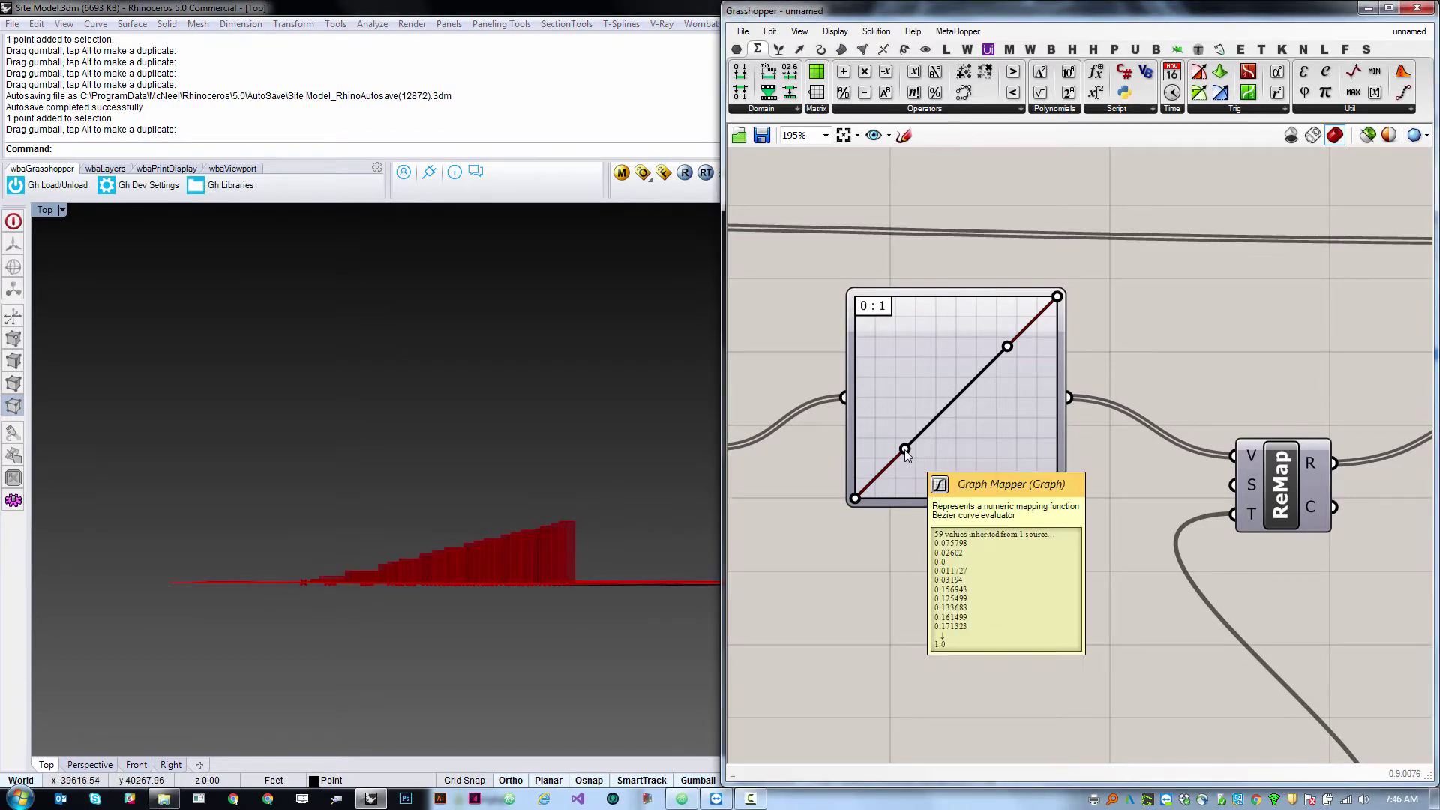
drag(905, 450, 787, 363)
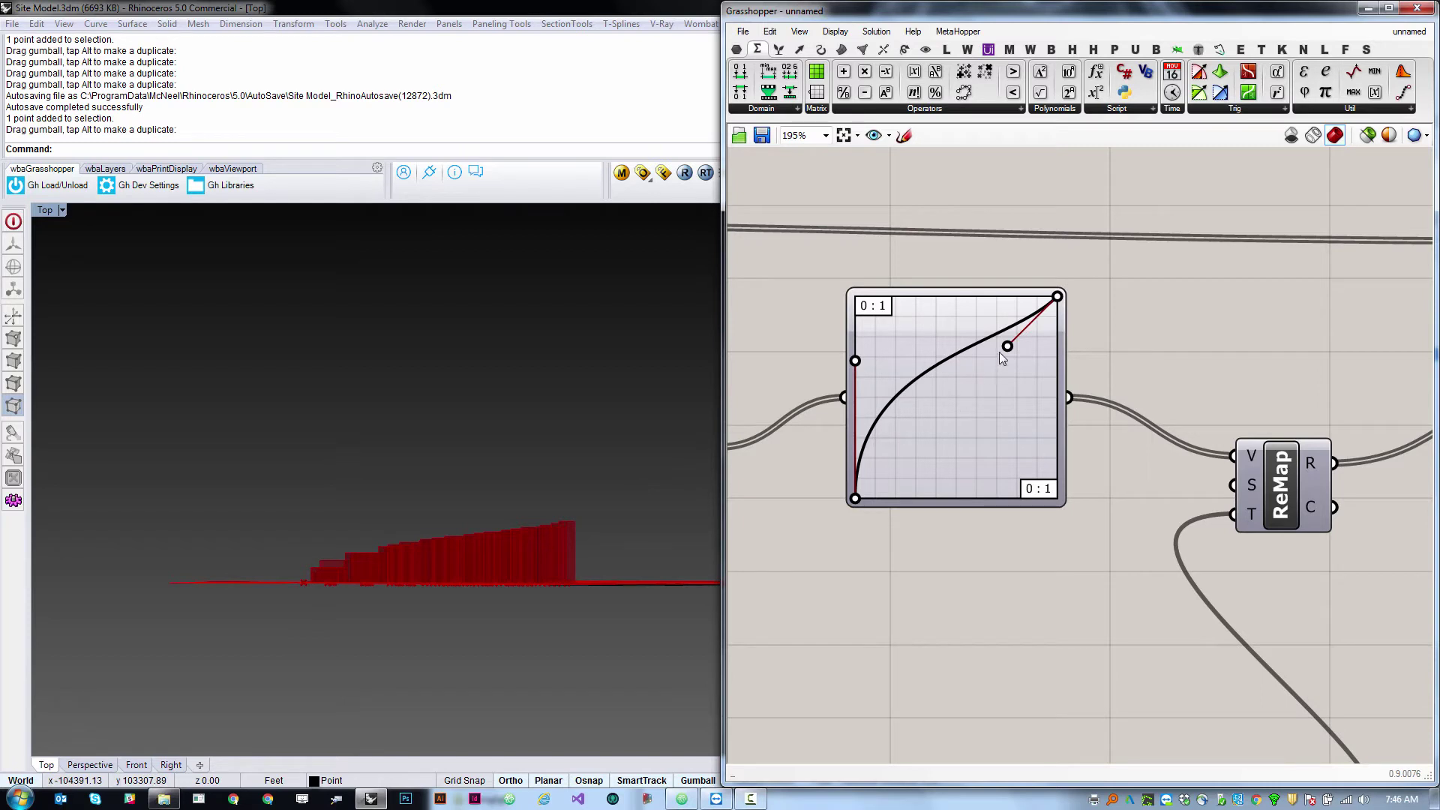
drag(1008, 346, 1110, 512)
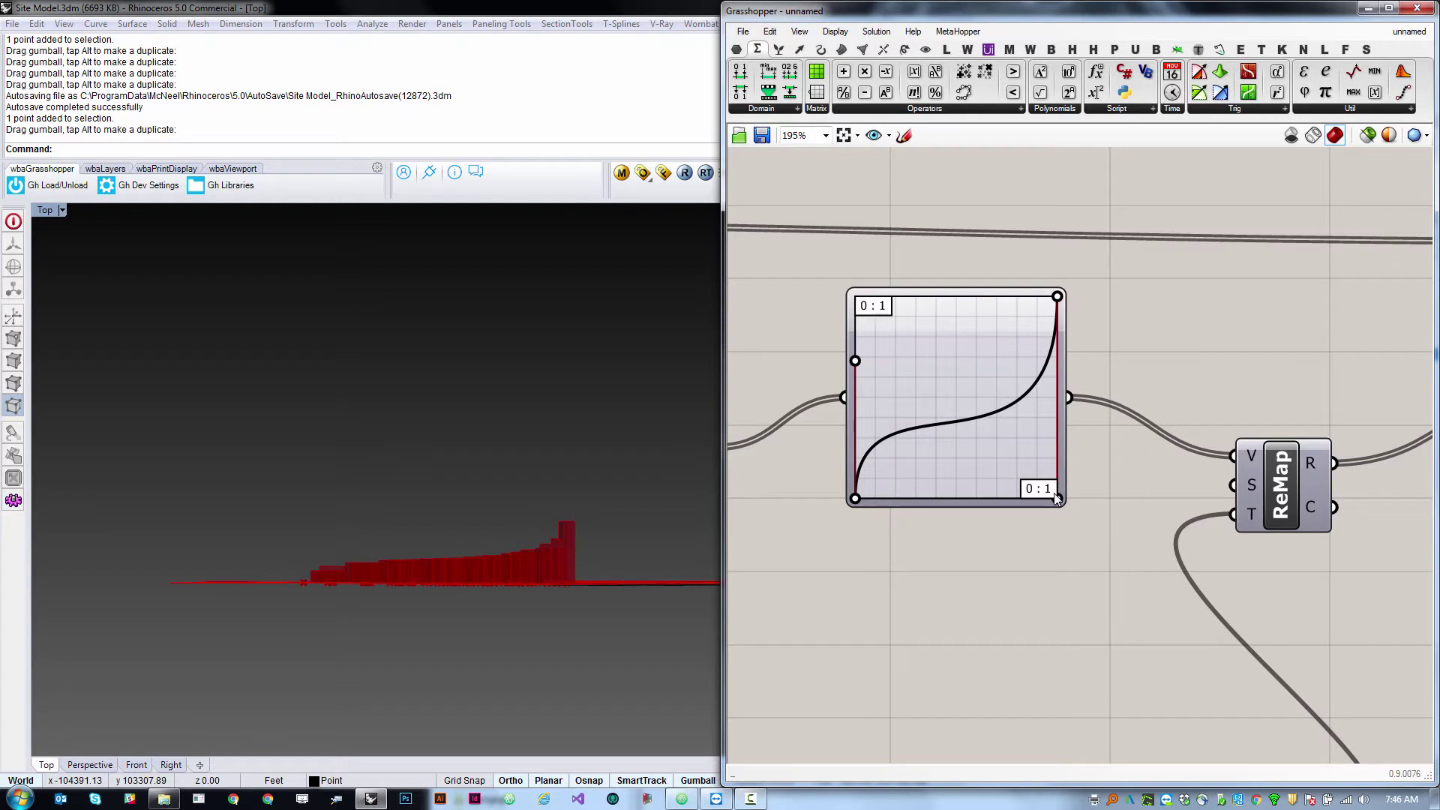
drag(1058, 497, 887, 295)
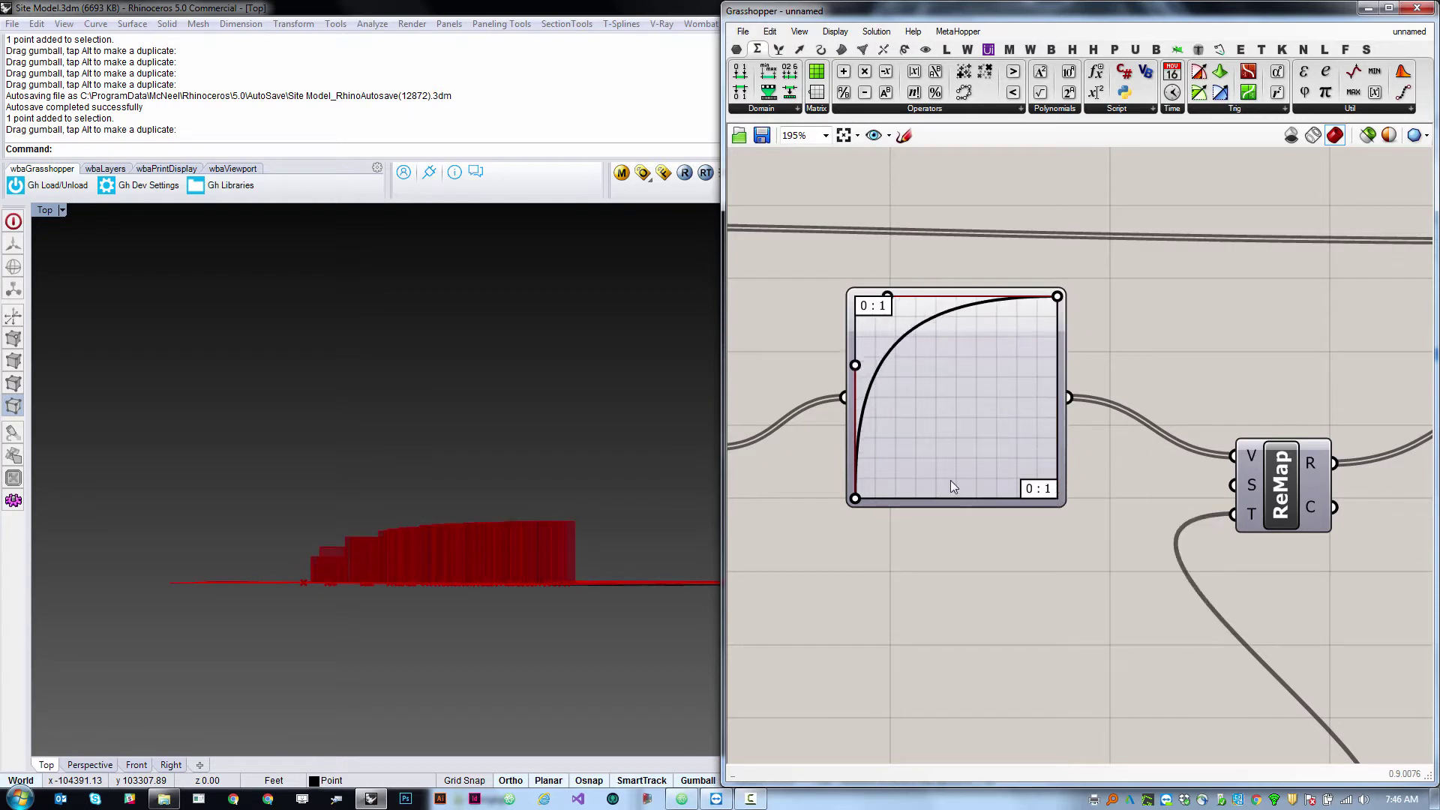
drag(855, 365, 1033, 605)
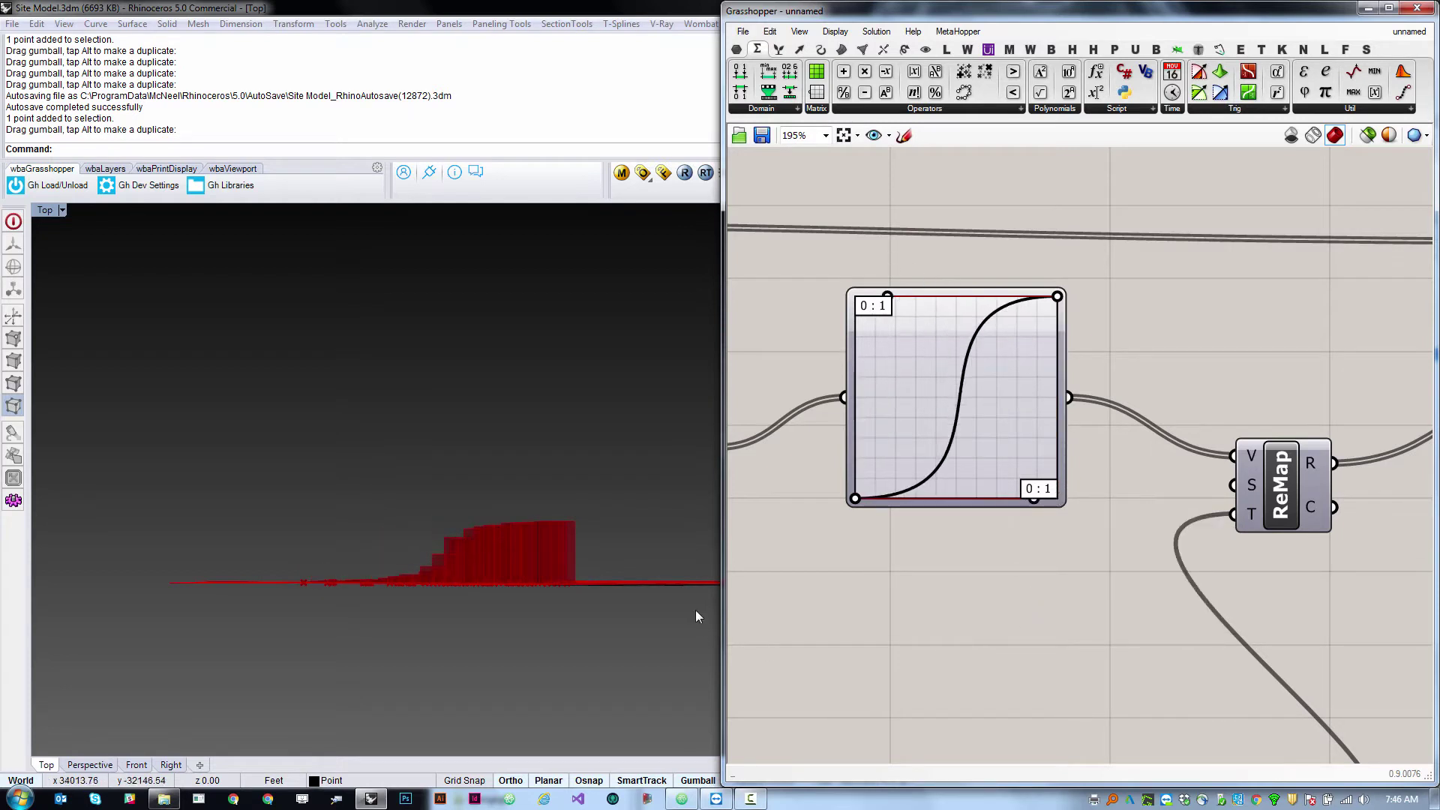
Examine the height profile of the extruded blocks in side view and from a slightly raised angle.
click(494, 623)
scroll(366, 593, up, 4)
scroll(387, 587, up, 6)
scroll(426, 559, down, 8)
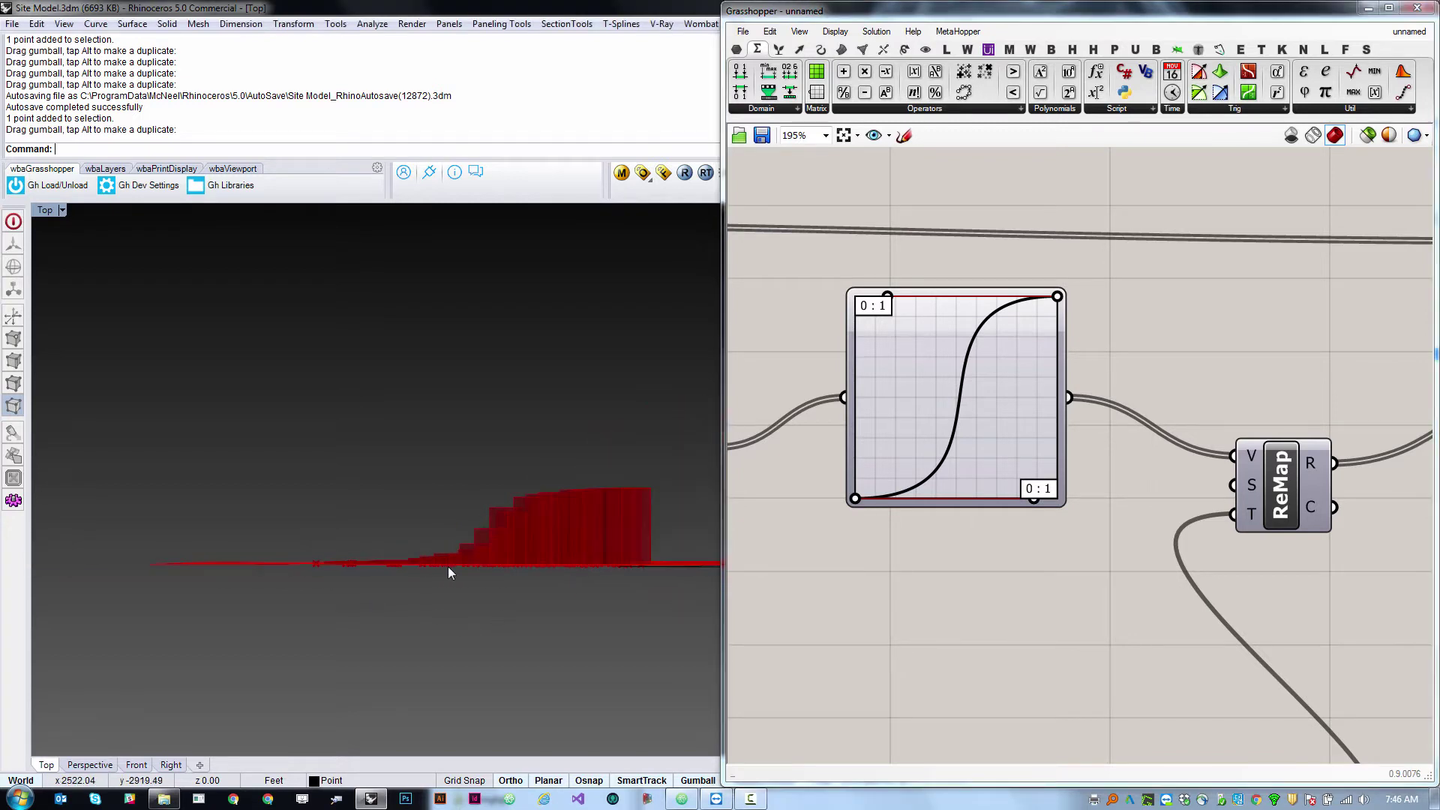
scroll(443, 560, up, 2)
scroll(533, 497, down, 2)
scroll(451, 466, up, 3)
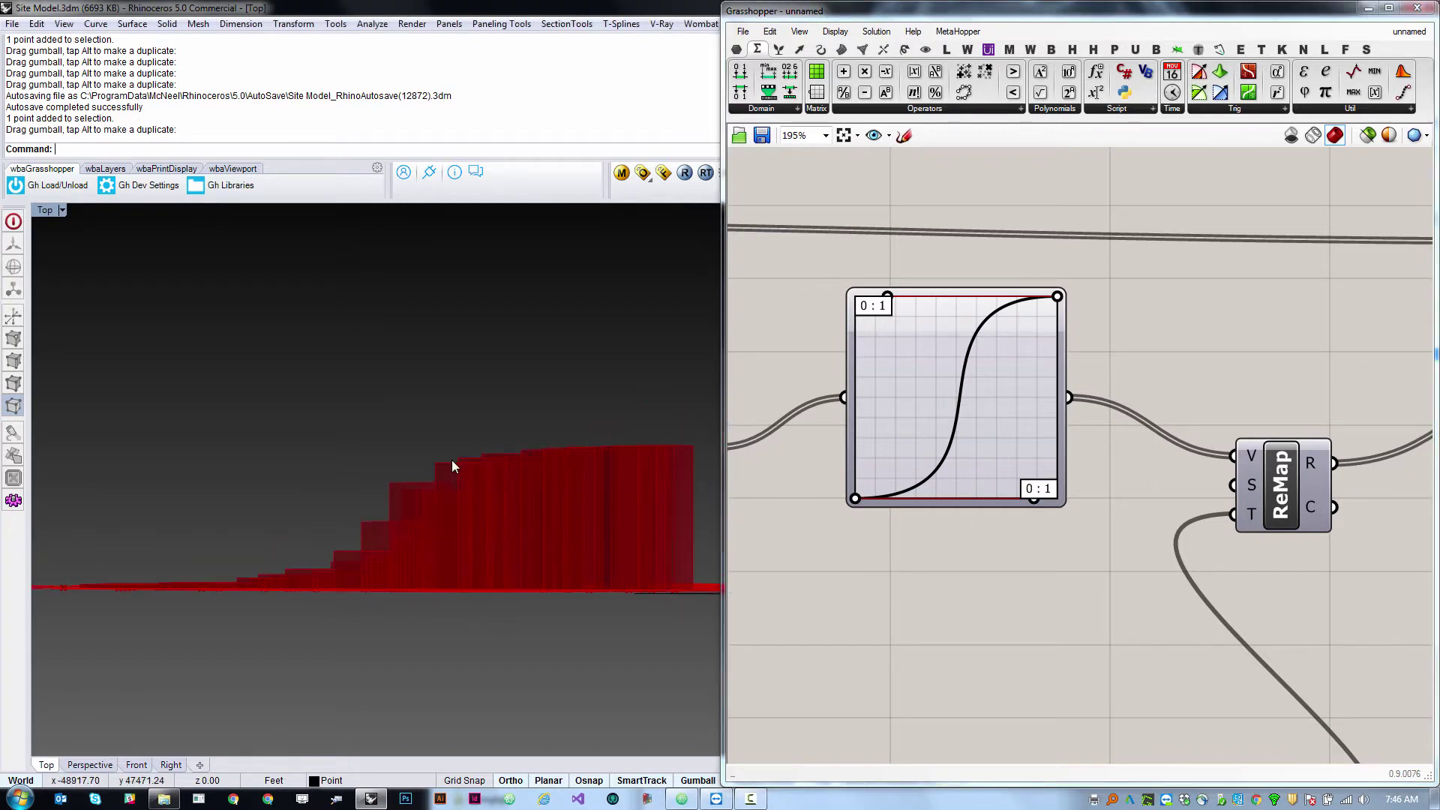
right_drag(494, 459, 462, 488)
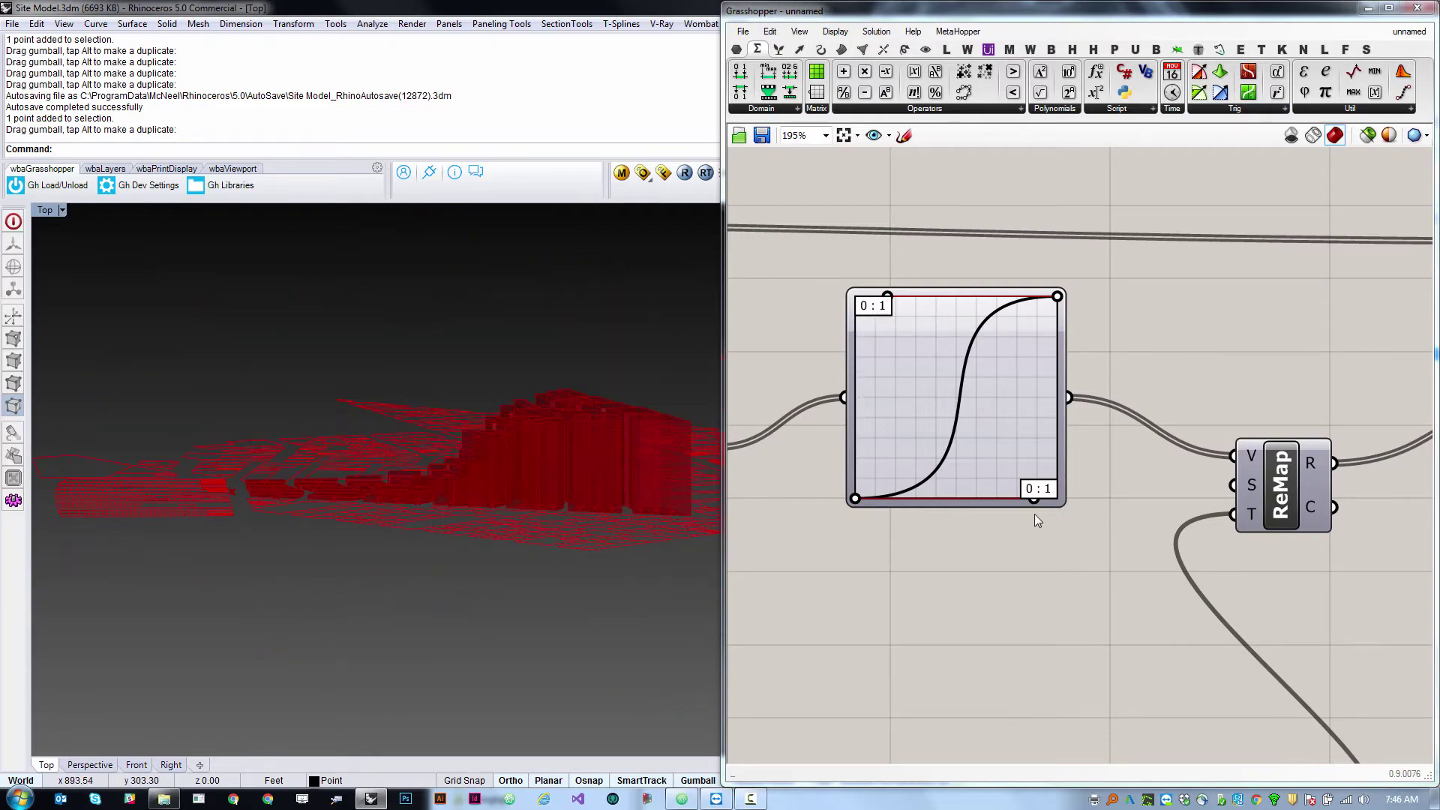
Soften the Bezier into a gentle S-curve, then reshape it to rise slowly and climb sharply near its end.
drag(1033, 498, 968, 439)
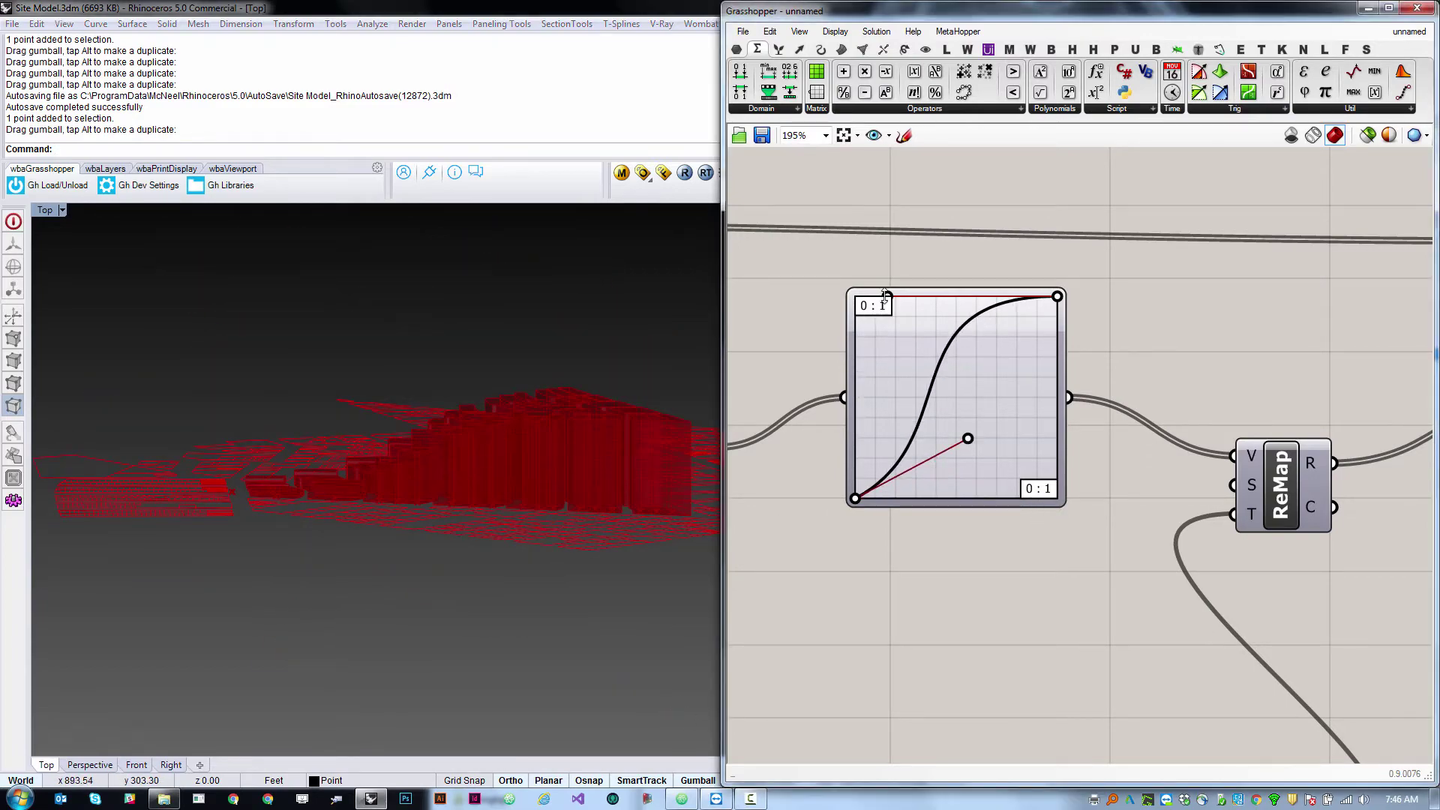
drag(887, 297, 952, 367)
right_drag(465, 480, 353, 591)
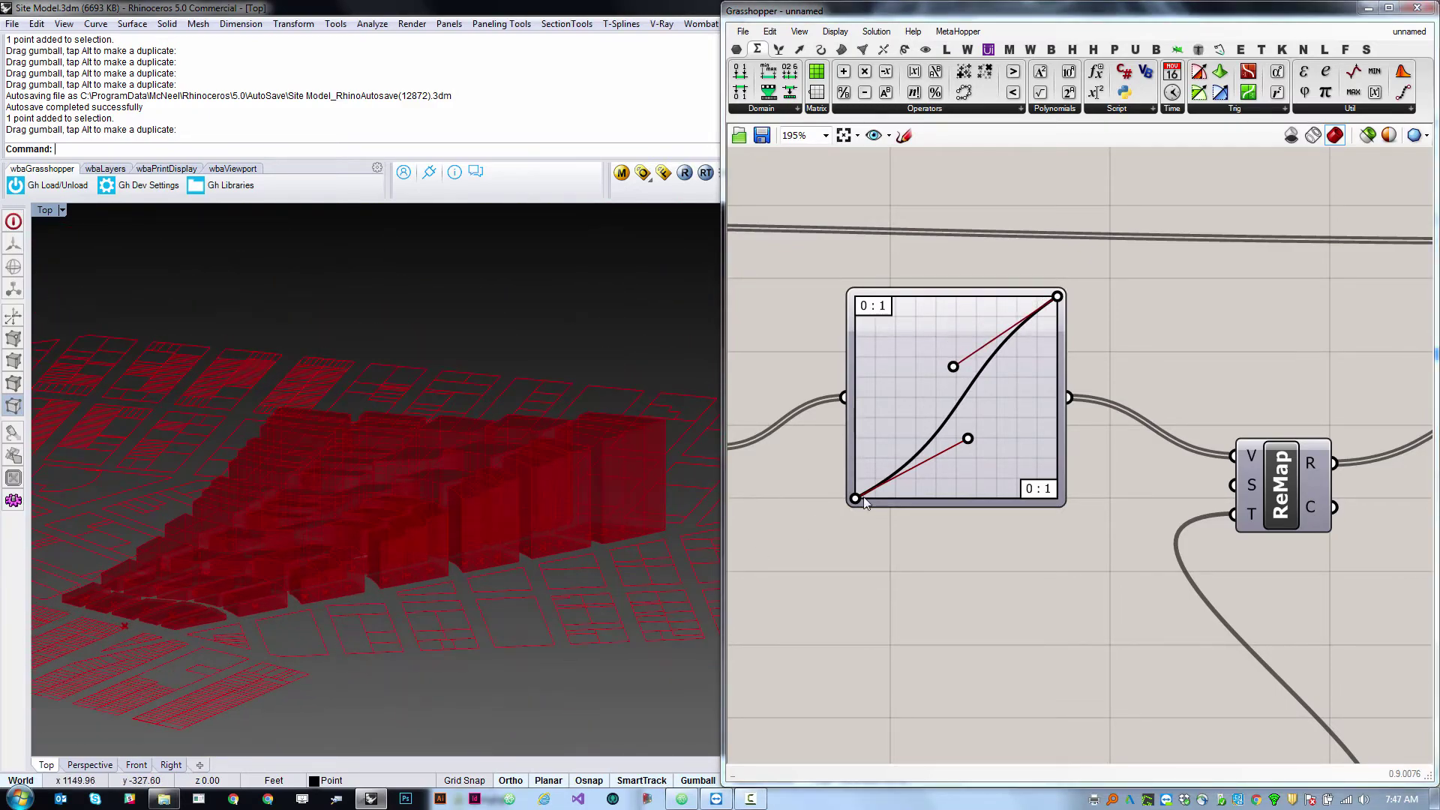
drag(954, 365, 969, 434)
Set the Graph Mapper's graph type to Sine and compress the wave until three peaks fit across the graph.
right_click(950, 387)
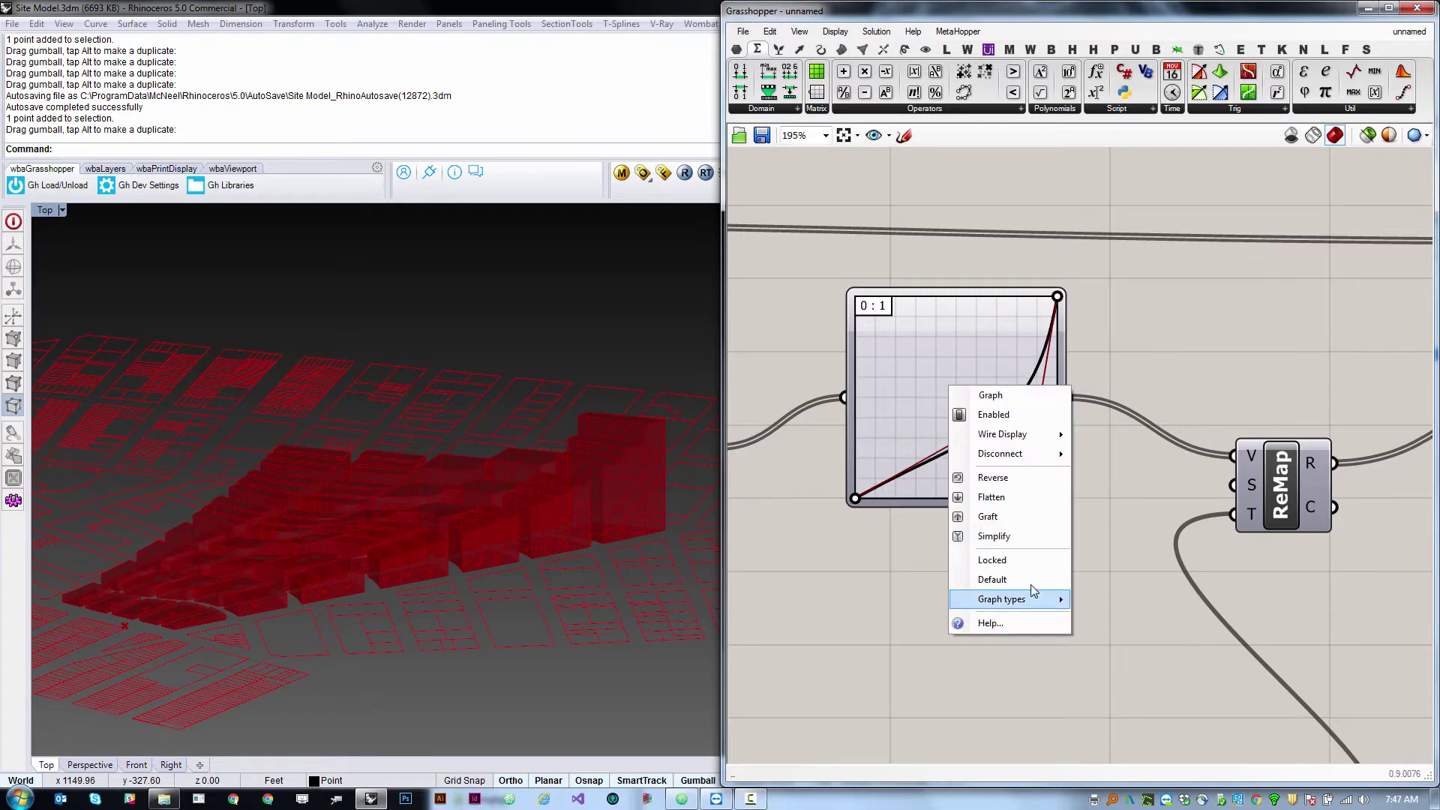
mouse_move(1005, 598)
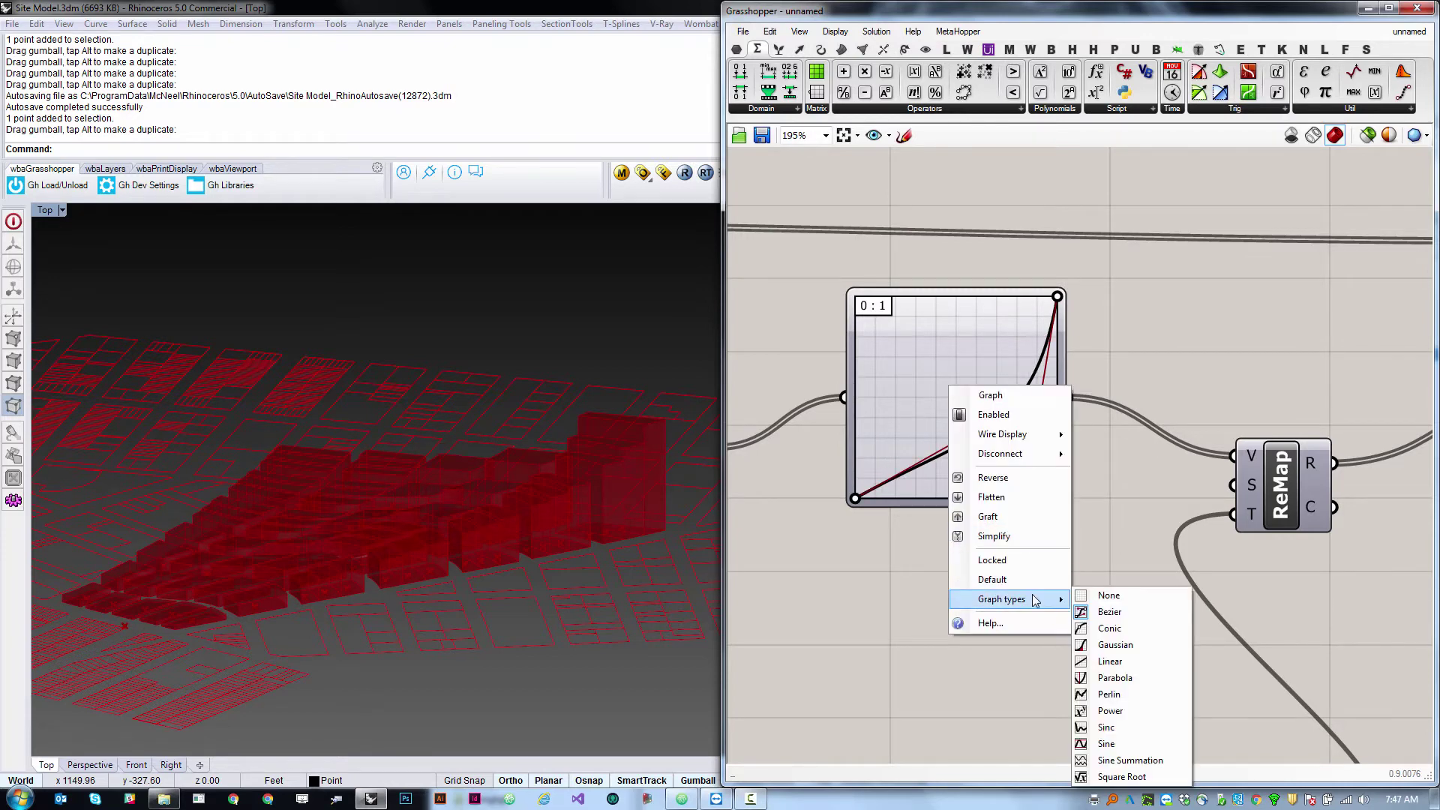
click(1103, 748)
right_drag(555, 651, 637, 492)
scroll(473, 650, down, 5)
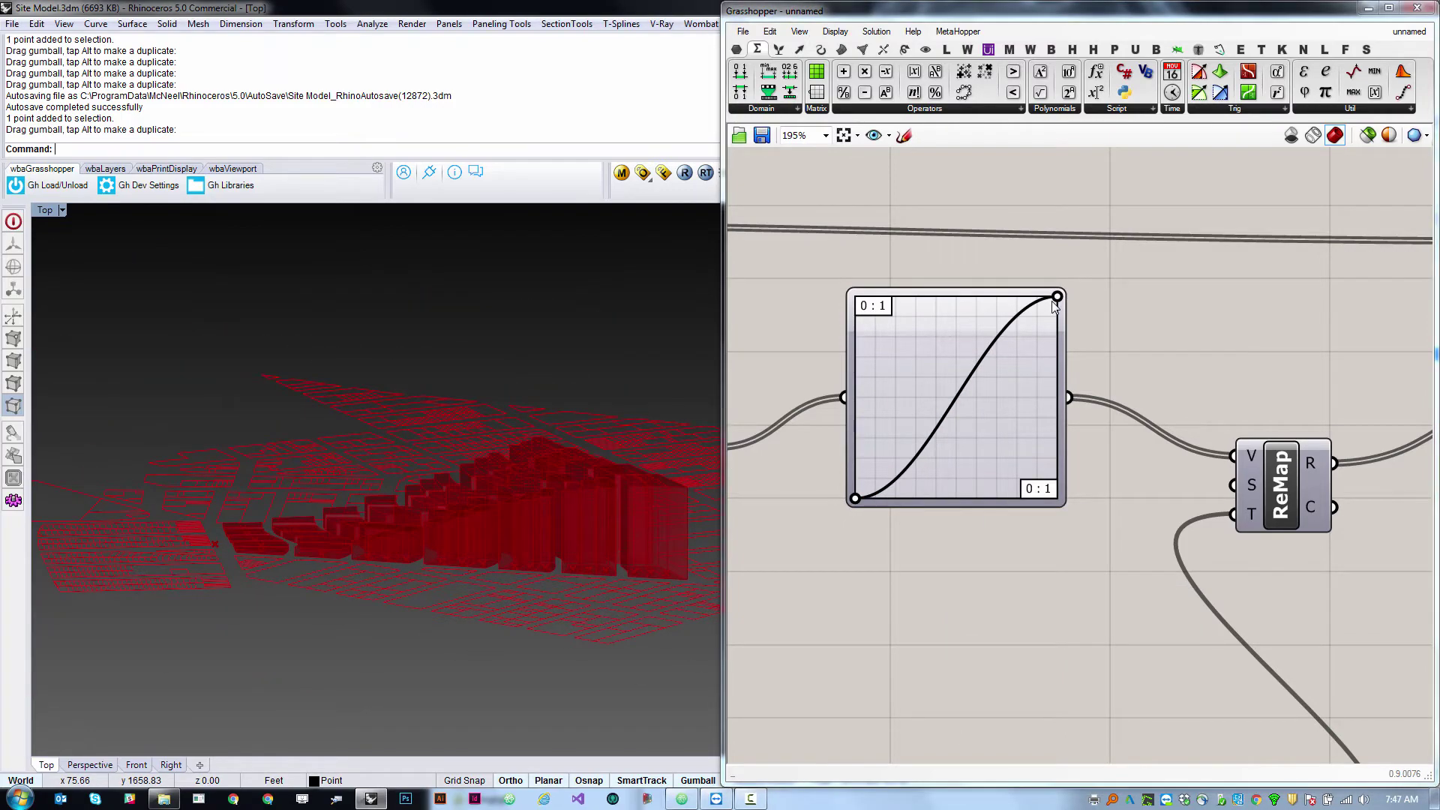
drag(1057, 298, 890, 321)
right_drag(408, 398, 243, 519)
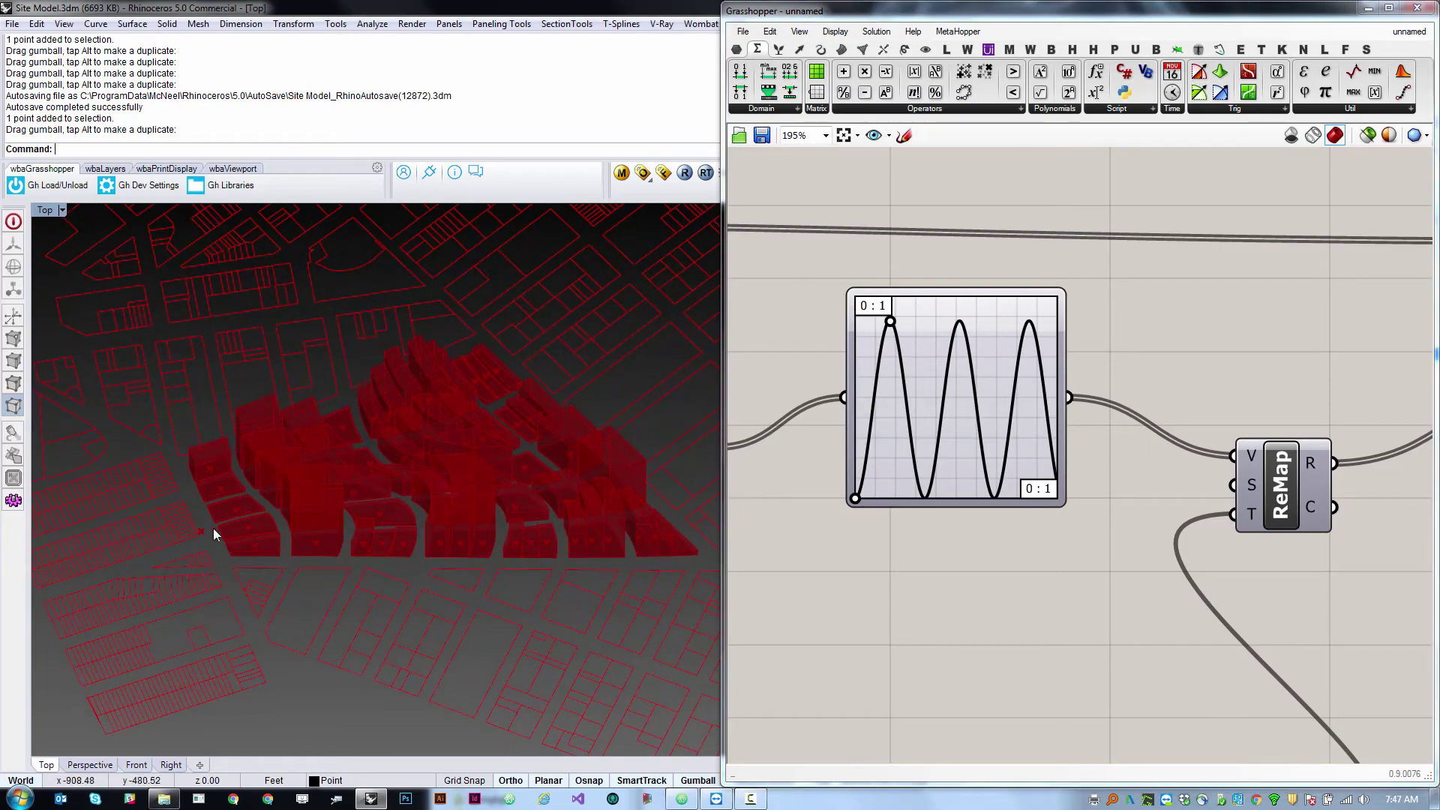
Move the attractor point through several positions across the site, leaving it just outside the corner of the blocks.
click(255, 505)
drag(253, 505, 467, 434)
right_drag(453, 334, 412, 564)
scroll(448, 417, up, 9)
scroll(456, 591, down, 8)
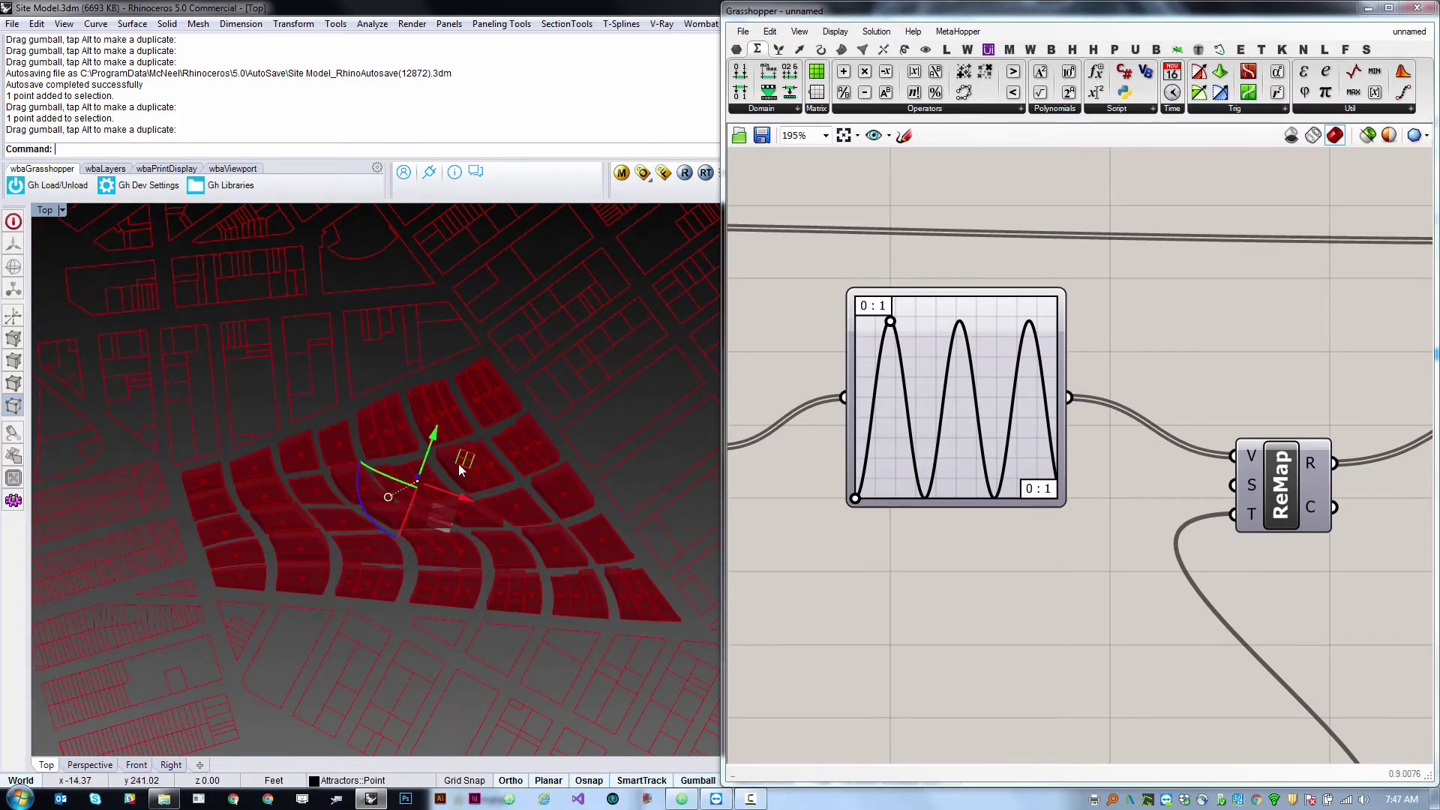
drag(459, 471, 482, 562)
mouse_move(436, 588)
right_down()
mouse_move(443, 516)
mouse_move(441, 603)
right_up()
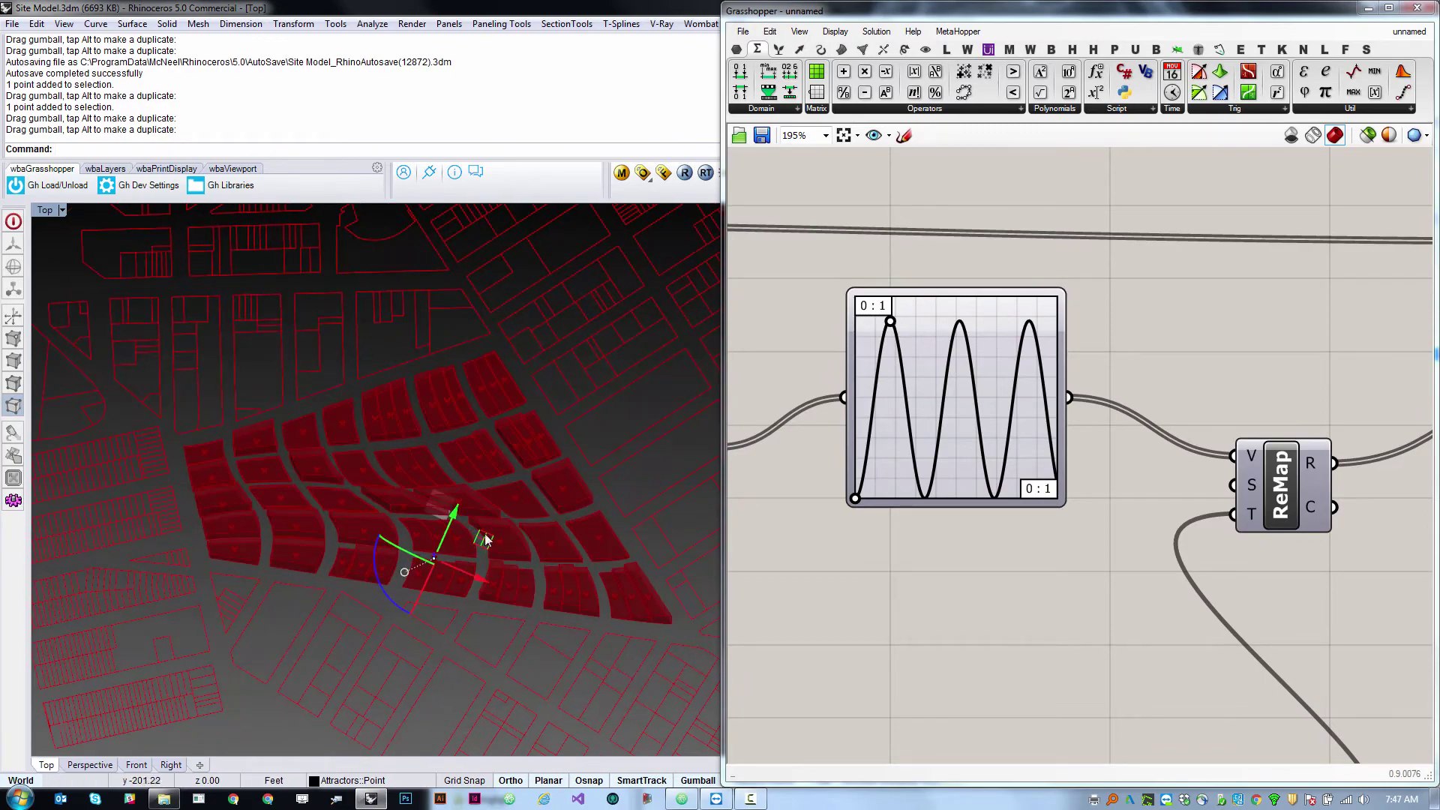
drag(486, 538, 240, 536)
right_drag(240, 536, 458, 480)
Switch the Graph Mapper's graph type to Parabola and try a very narrow curve followed by a wide, shallow one.
right_click(904, 427)
mouse_move(996, 640)
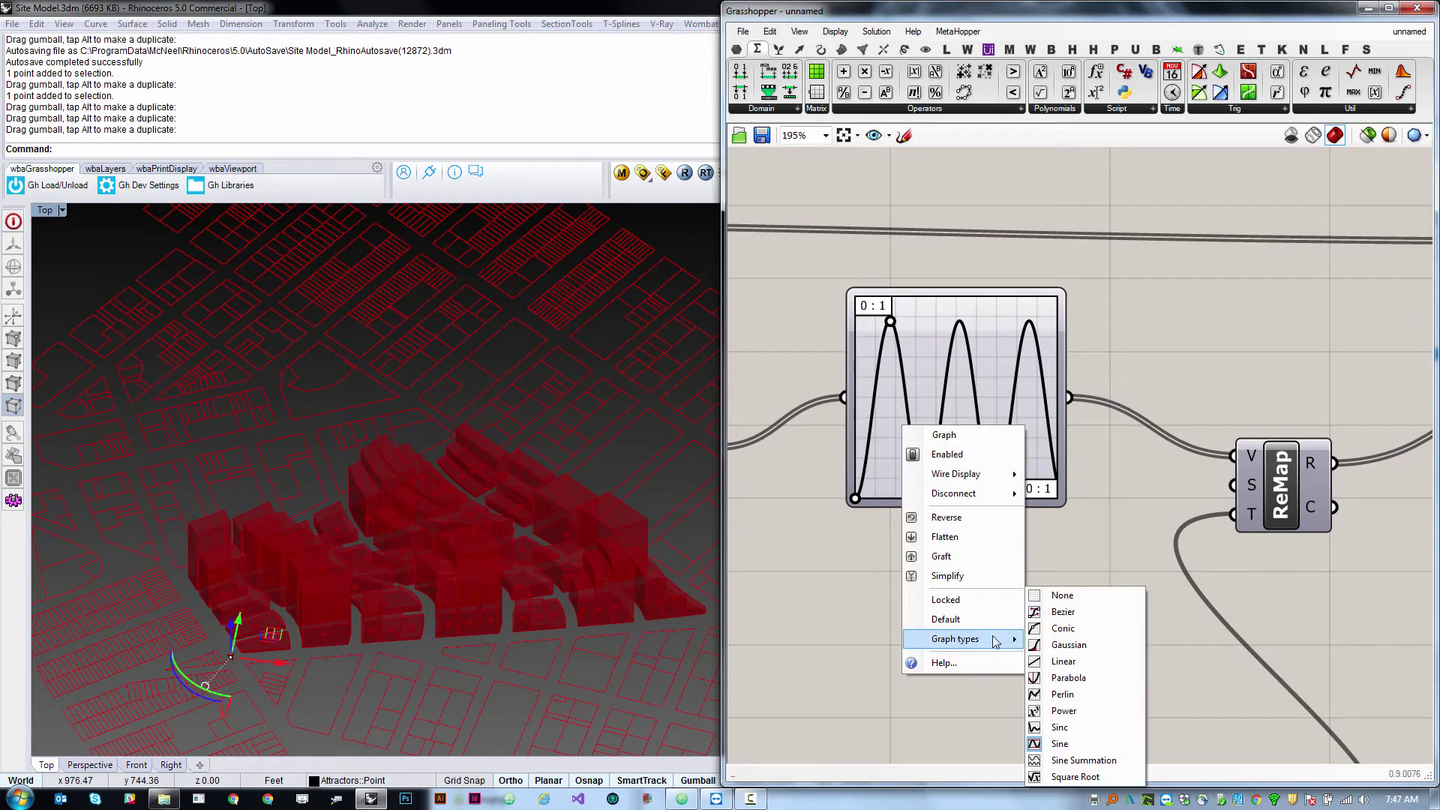
click(1068, 678)
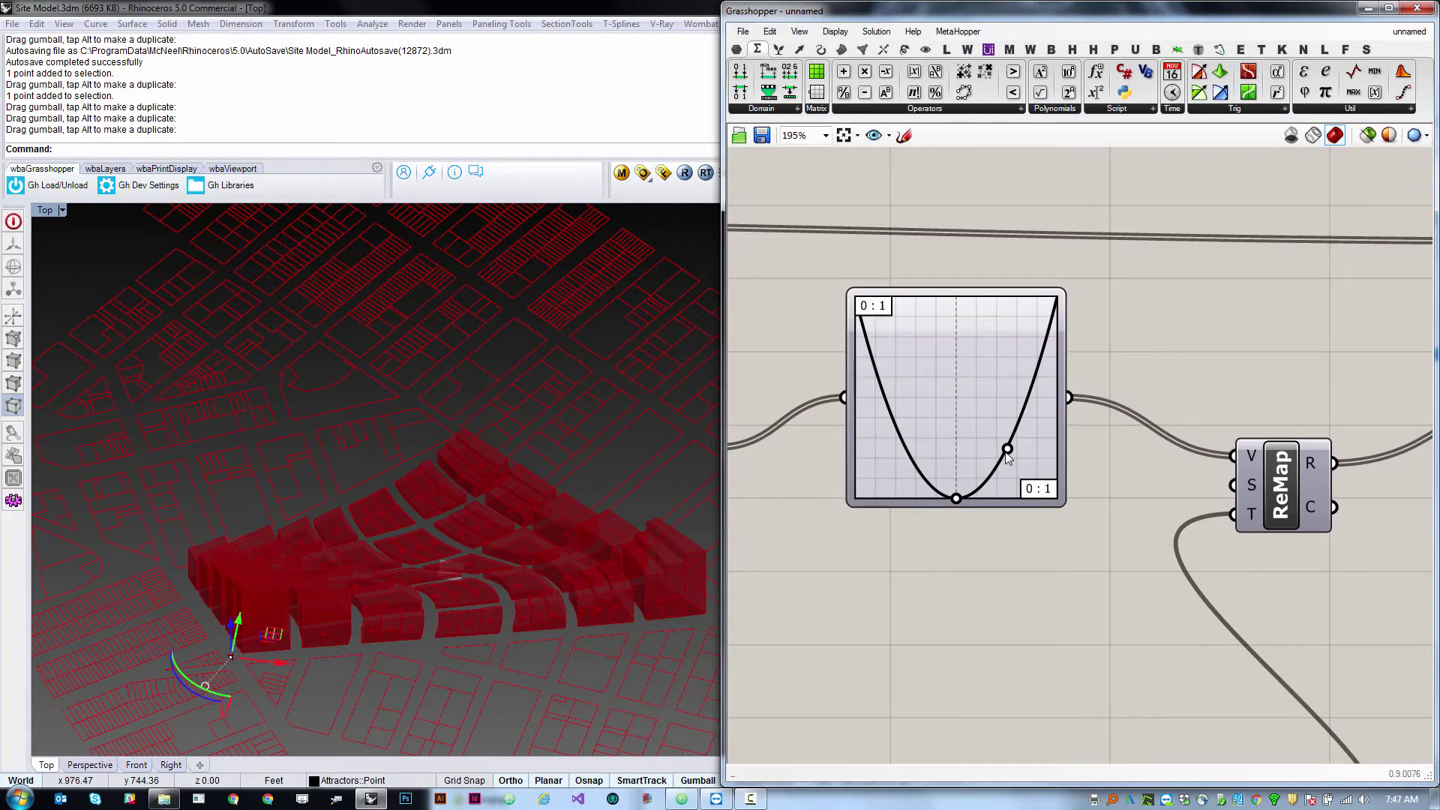
drag(1008, 450, 963, 444)
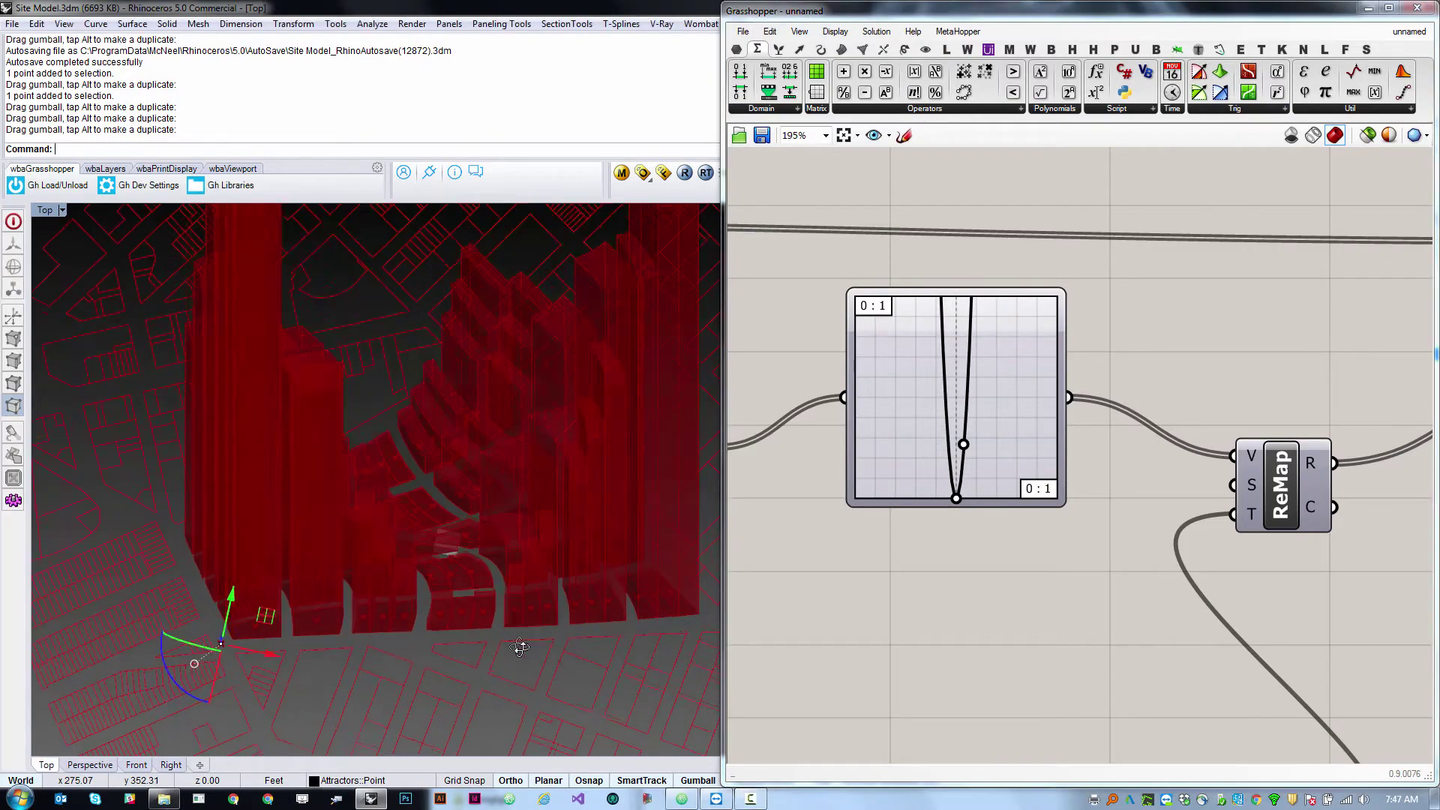
ctrl+shift+right_drag(519, 647, 531, 504)
scroll(495, 593, down, 10)
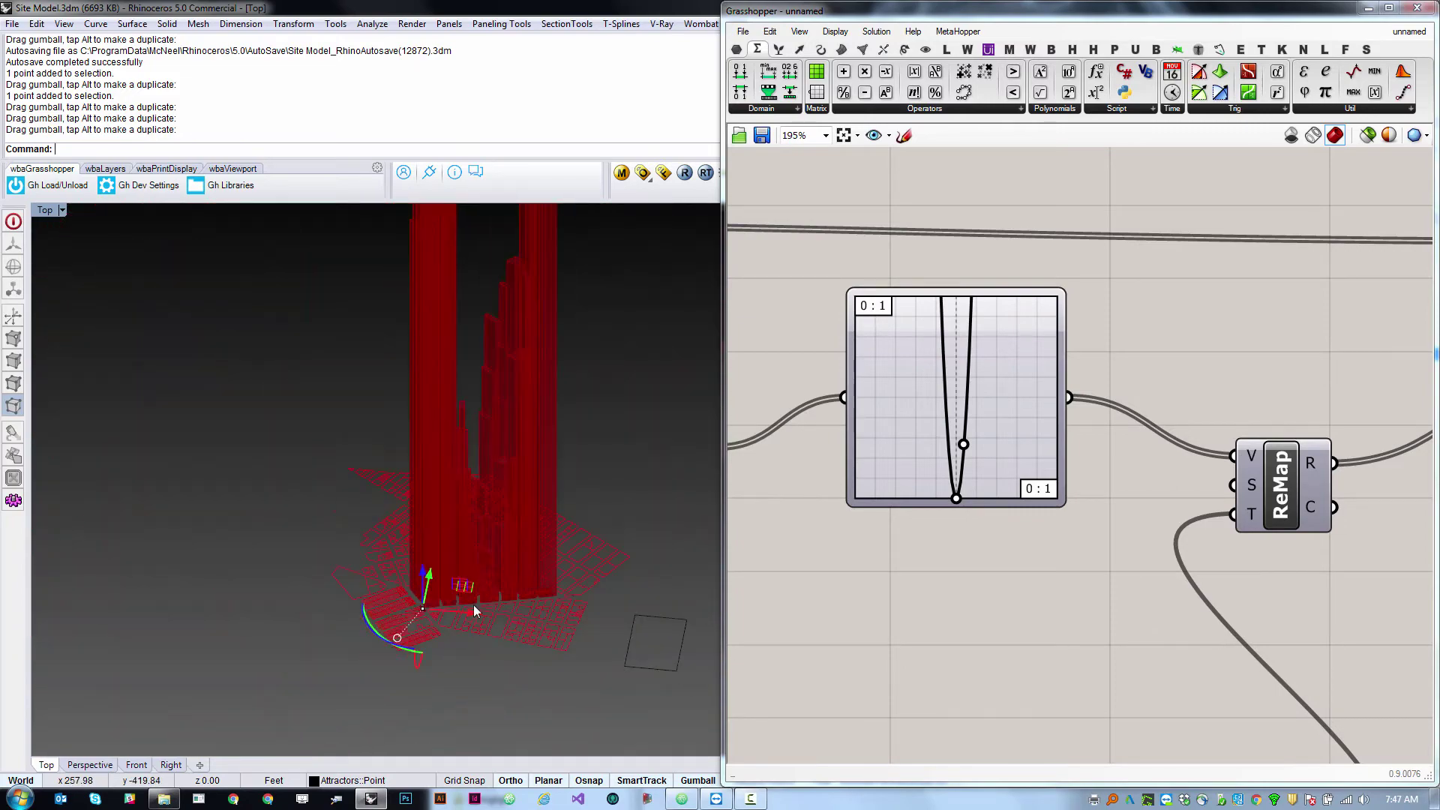
scroll(474, 611, up, 3)
scroll(525, 615, up, 3)
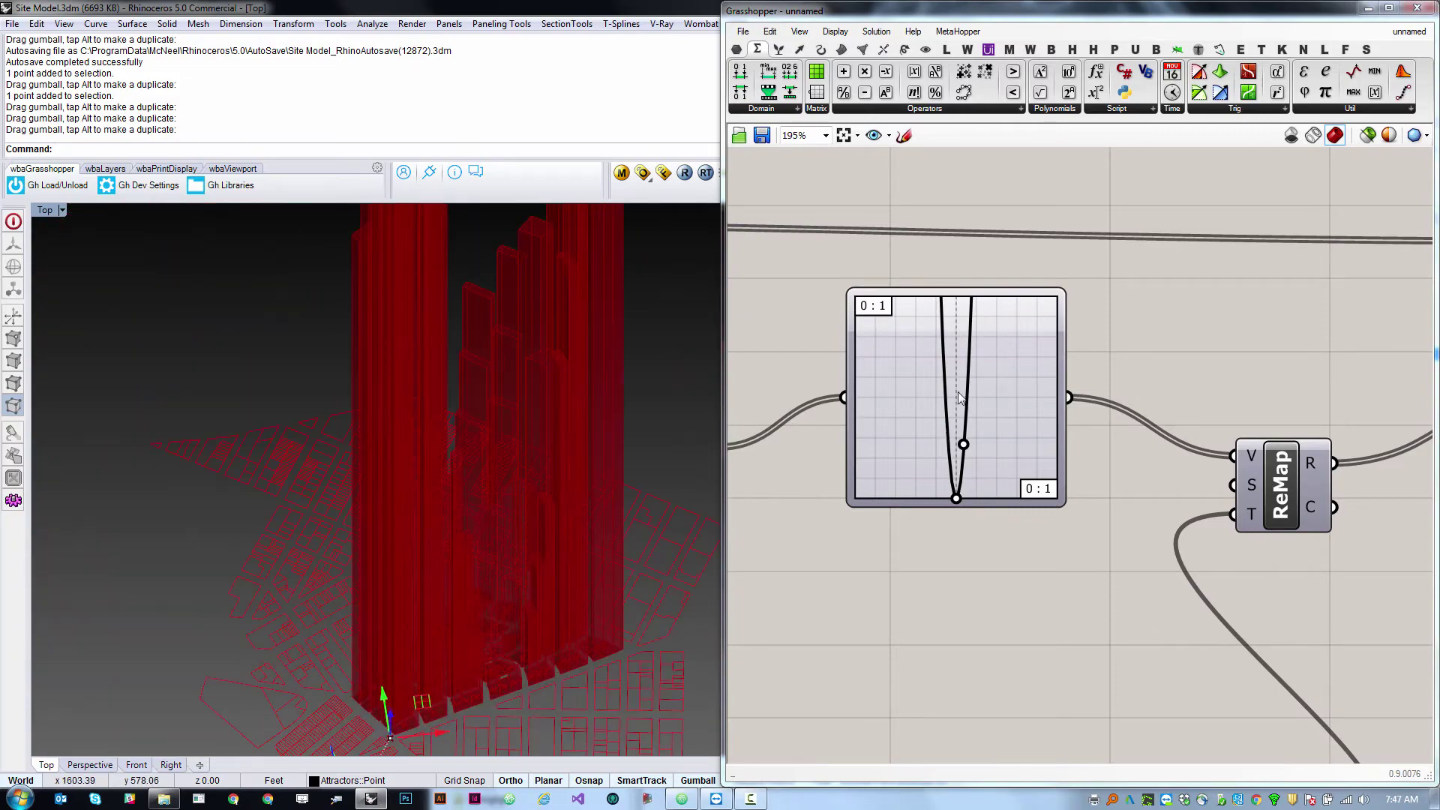
drag(965, 446, 1017, 477)
Switch the Graph Mapper back to the Bezier graph type and adjust both handles to form a smooth S-curve.
right_click(987, 423)
mouse_move(1050, 632)
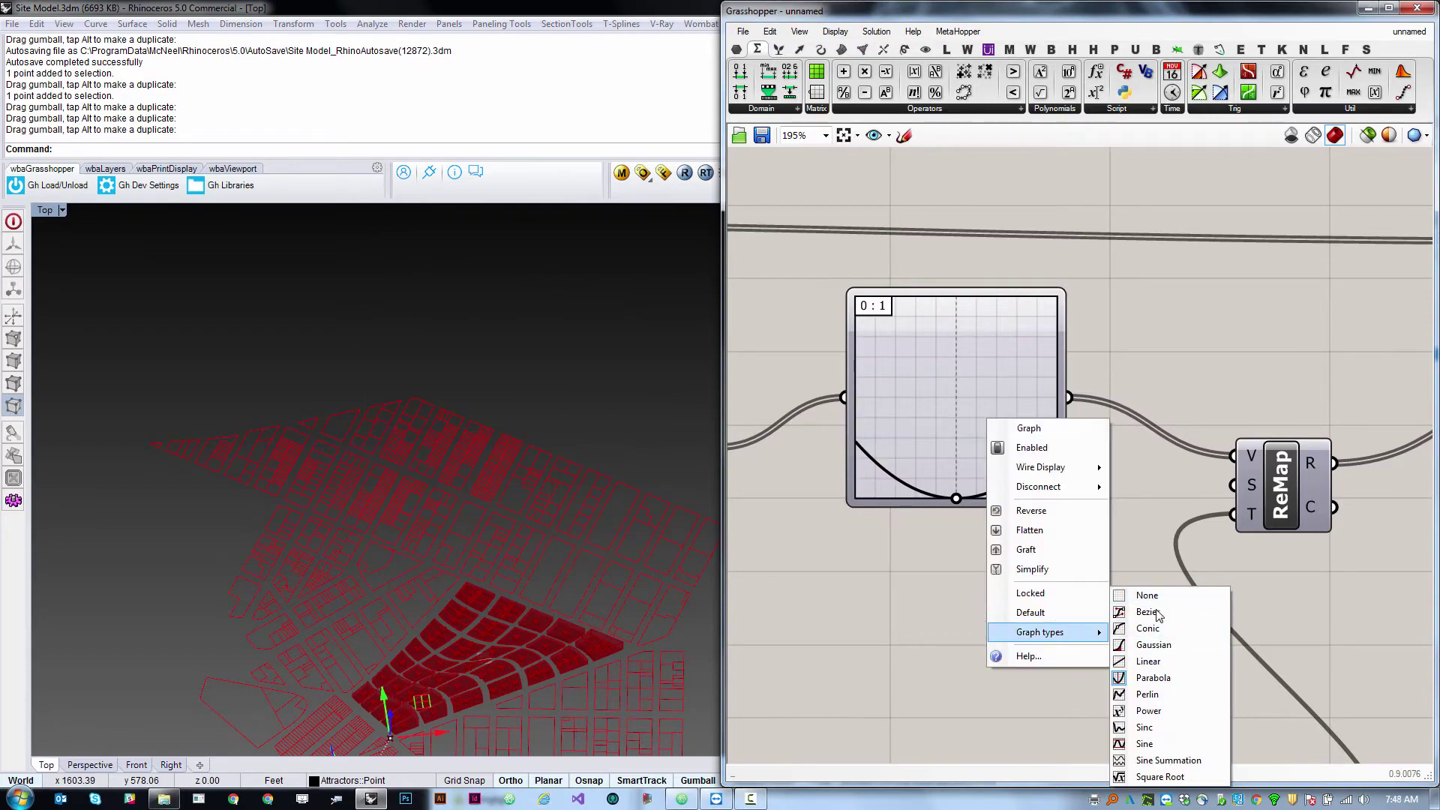
click(1147, 615)
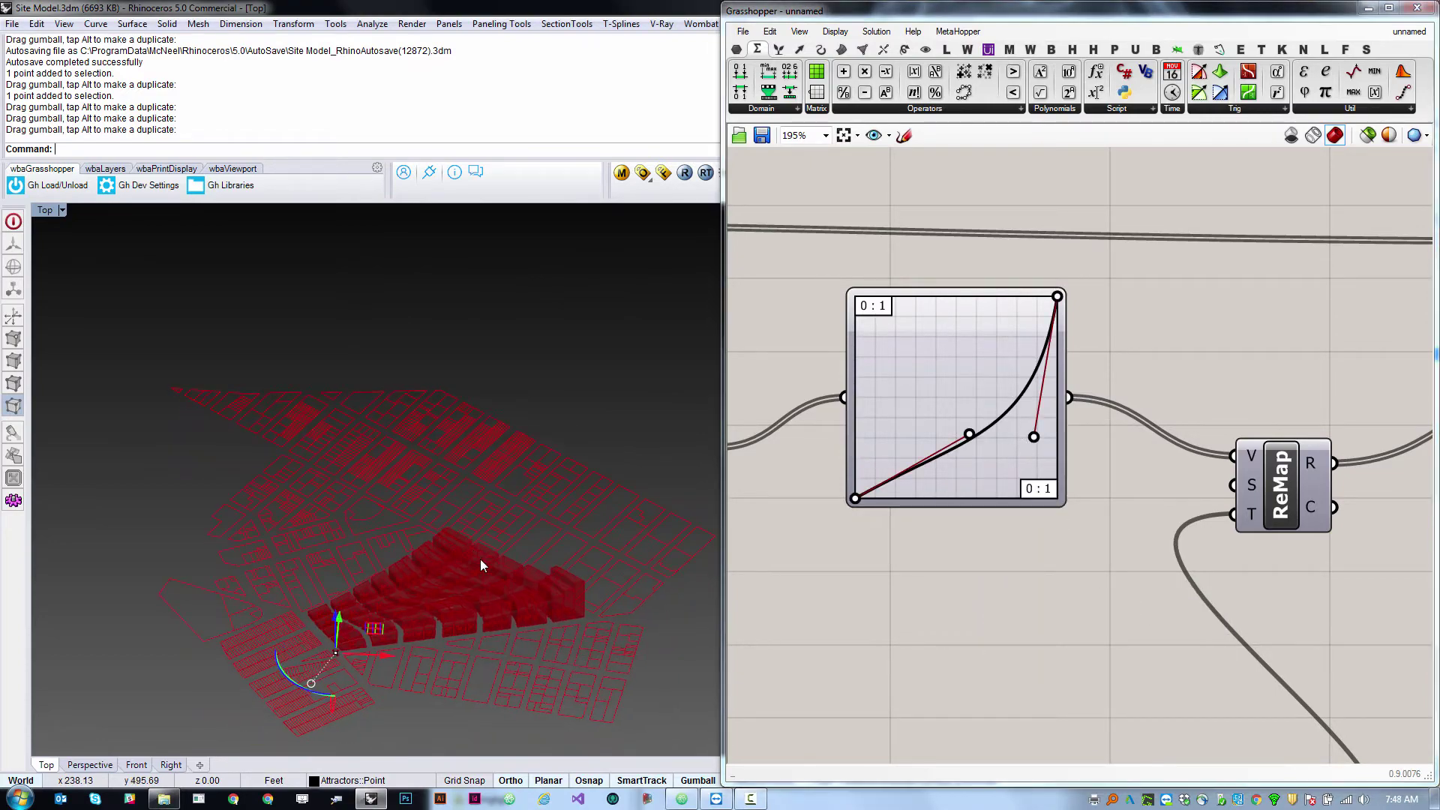
mouse_move(480, 559)
right_down()
mouse_move(505, 627)
mouse_move(488, 563)
mouse_move(499, 540)
right_up()
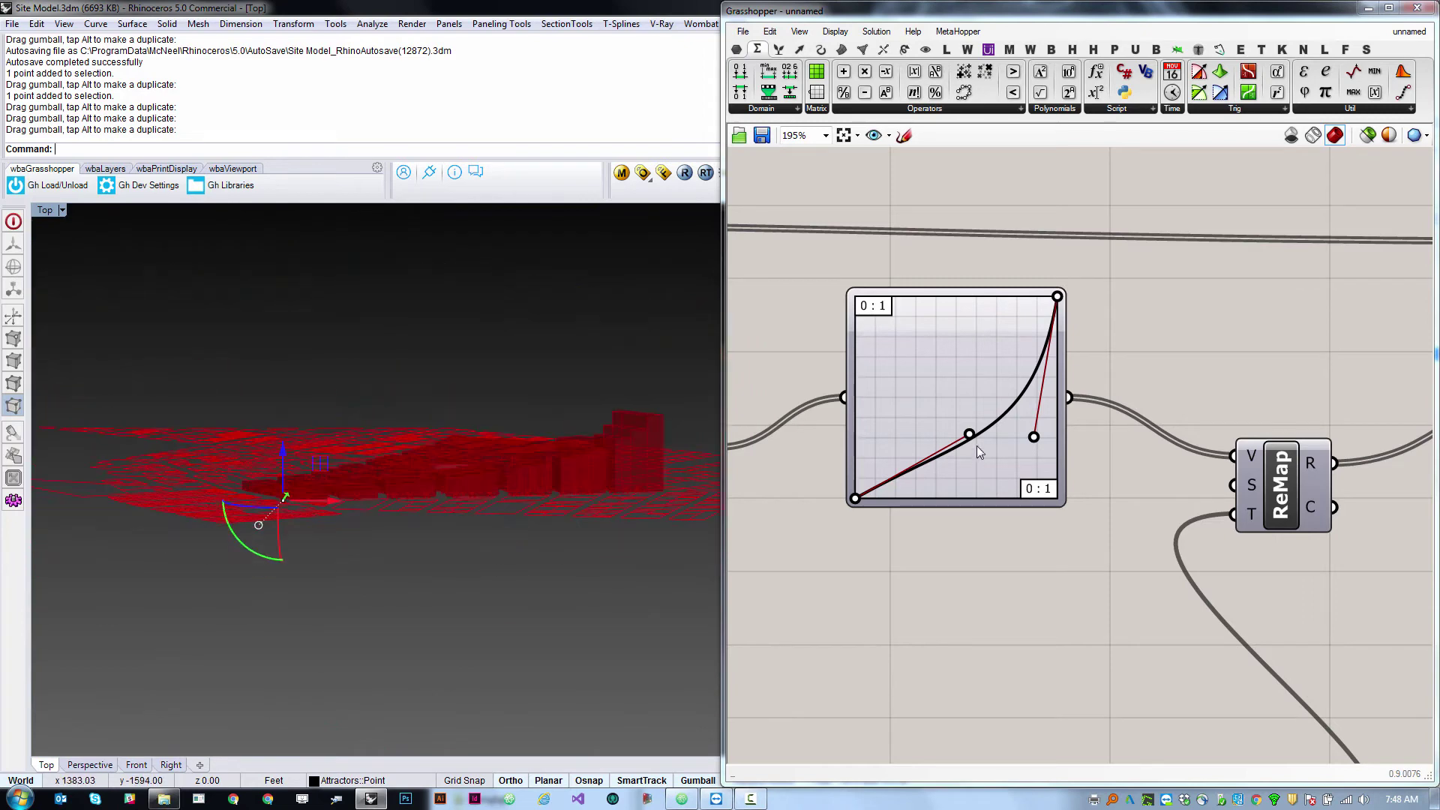
drag(1033, 438, 979, 344)
mouse_move(968, 434)
mouse_down()
mouse_move(978, 489)
mouse_move(859, 422)
mouse_move(997, 473)
mouse_move(982, 450)
mouse_up()
Move the second Remap Numbers closer to the Graph Mapper and place Construct Domain with its two sliders below them.
scroll(999, 410, down, 4)
middle_click(993, 409)
click(1050, 462)
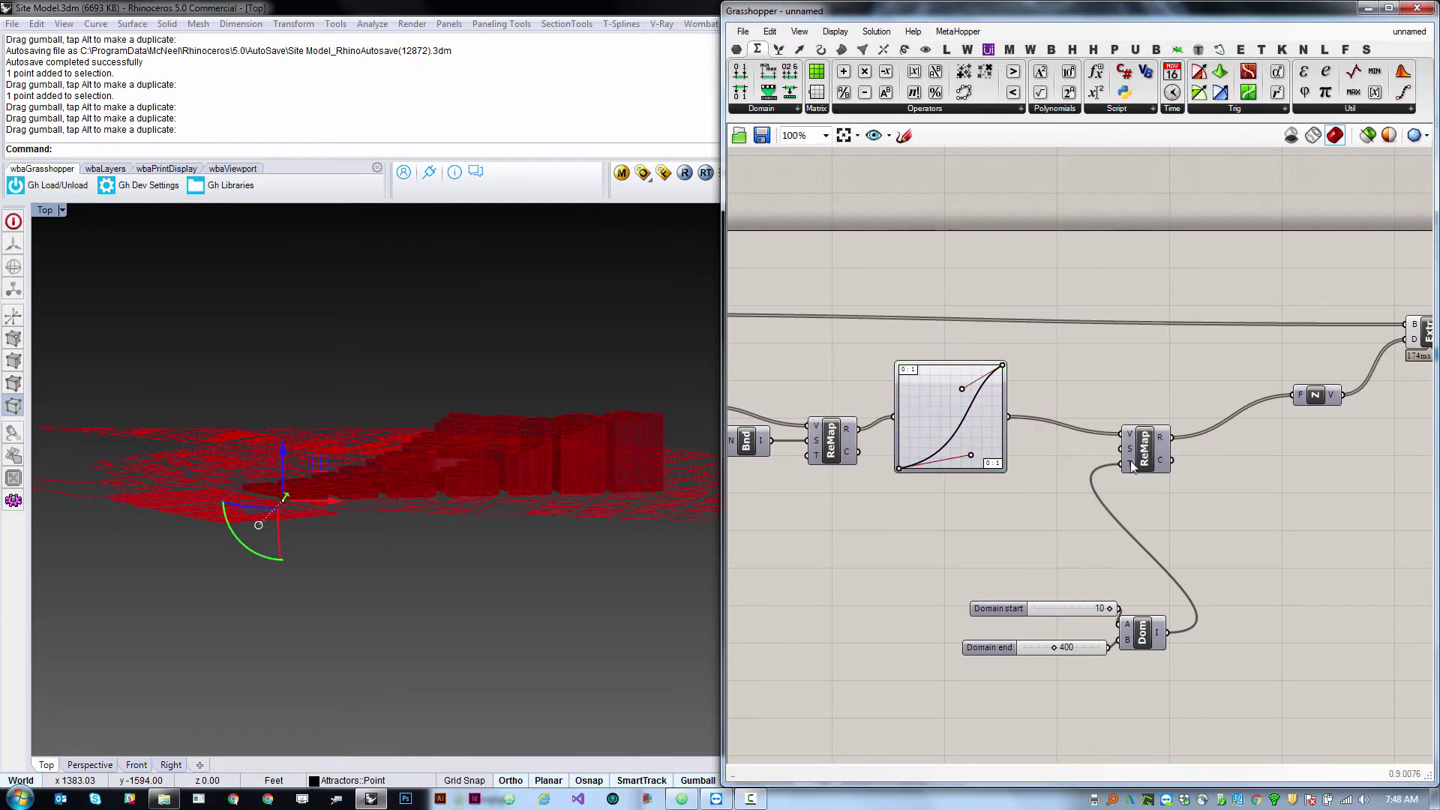
drag(1133, 465, 1083, 483)
drag(1151, 564, 803, 757)
drag(1136, 631, 935, 578)
click(1071, 610)
View the extruded blocks at an angle, then align the Domain start slider and Construct Domain with the Domain end slider.
right_drag(570, 660, 550, 554)
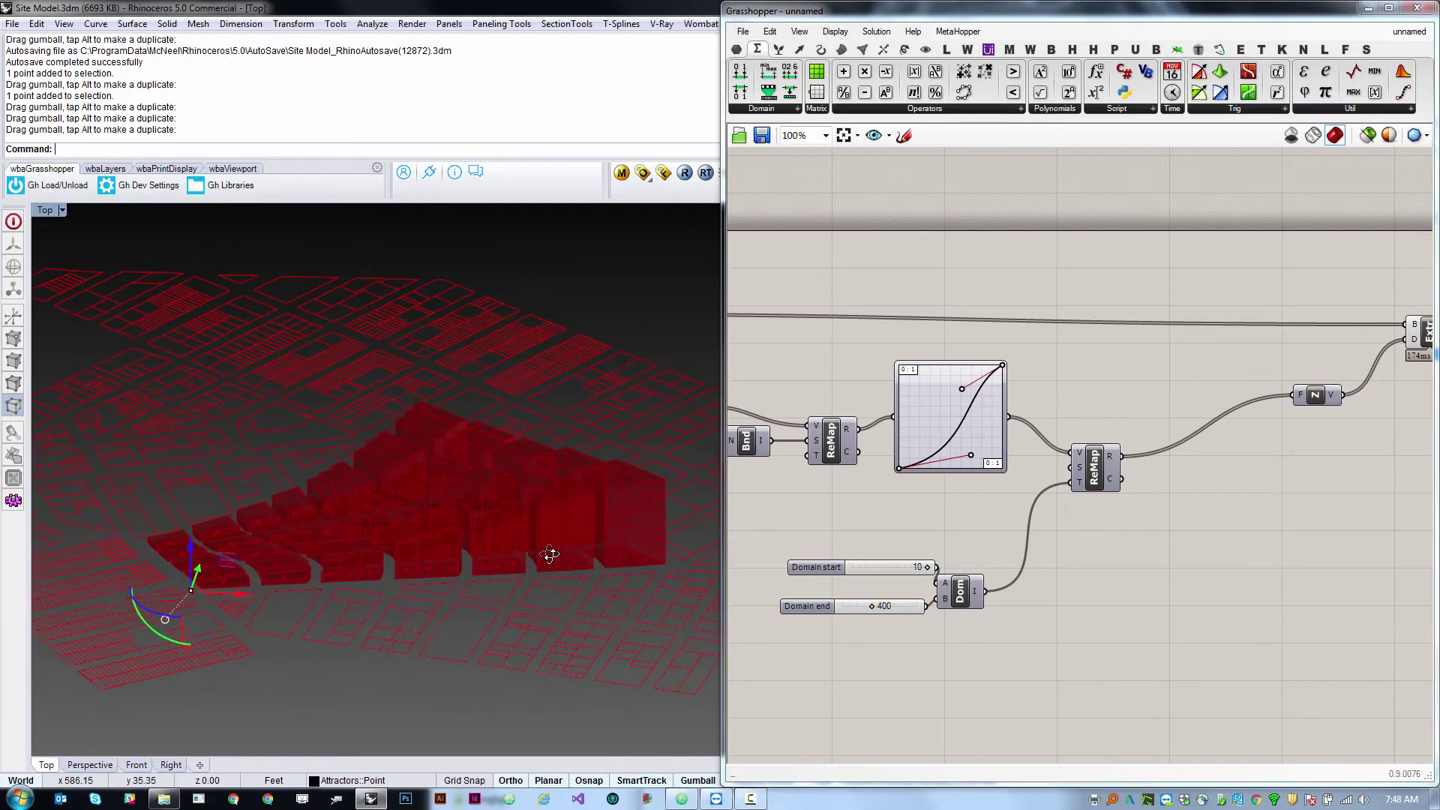
right_drag(266, 573, 267, 596)
click(1292, 645)
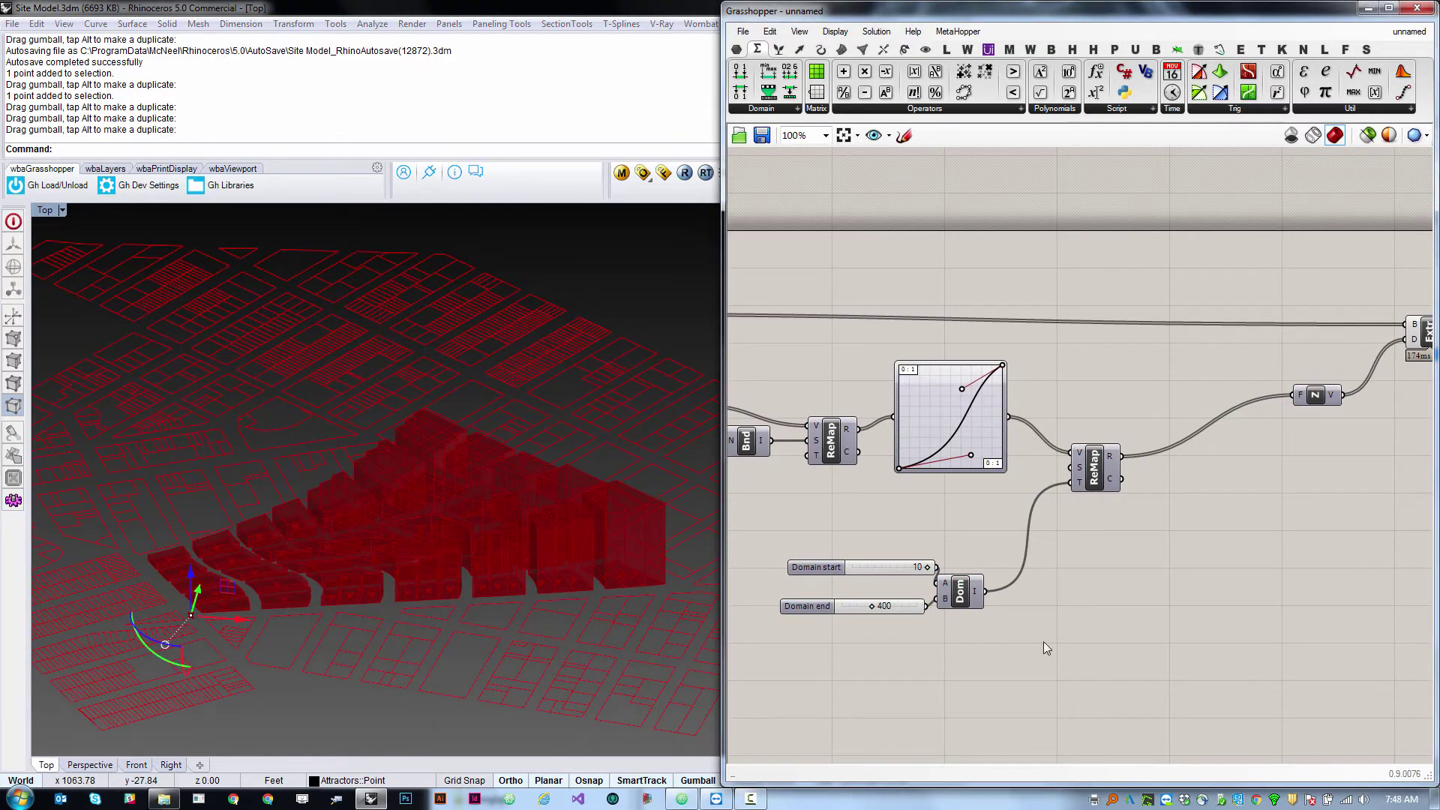
click(870, 600)
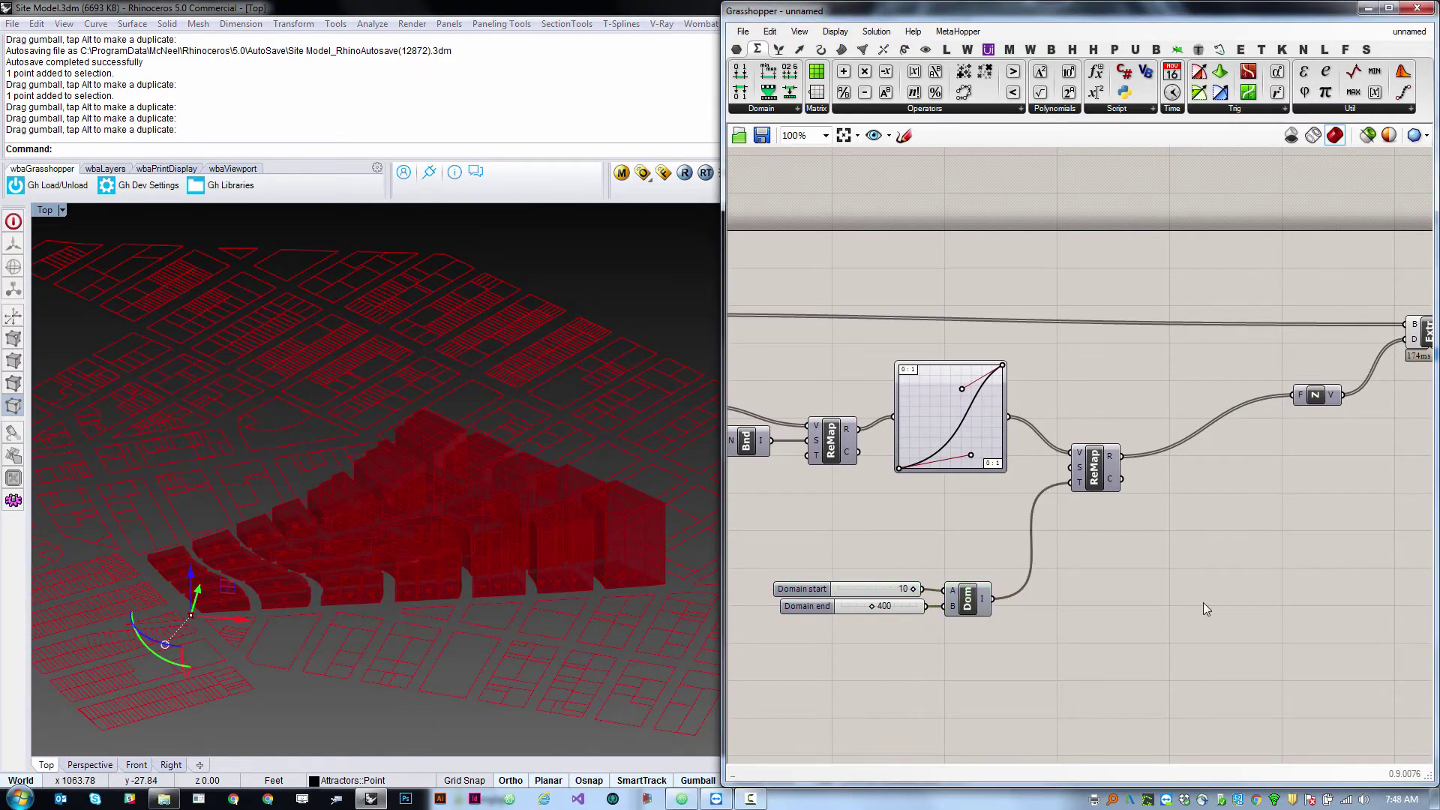
Deselect the attractor point, add a Curve sublayer under the Attractors layer and make it current.
scroll(1111, 515, down, 5)
scroll(1100, 507, up, 5)
scroll(927, 548, down, 2)
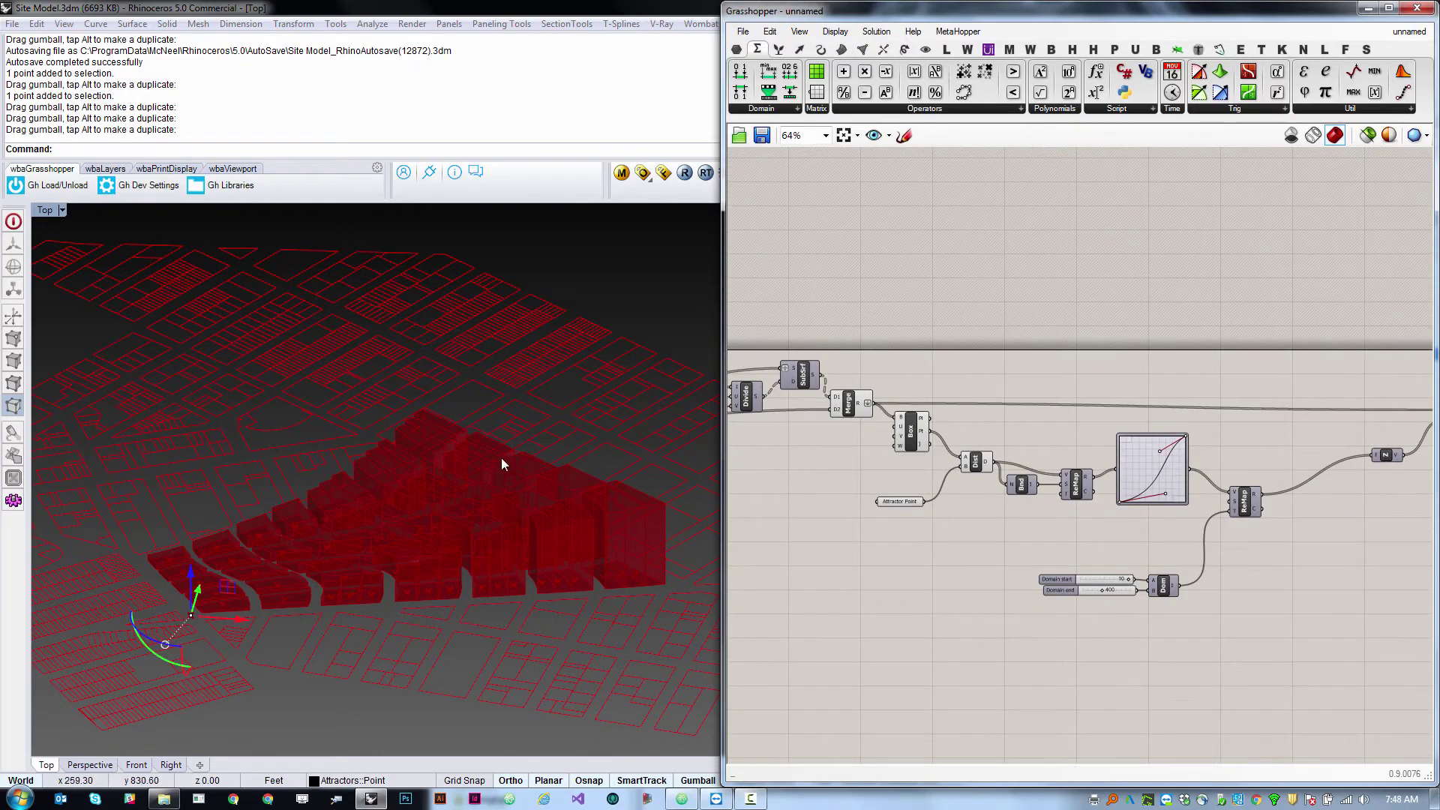
right_drag(501, 458, 175, 561)
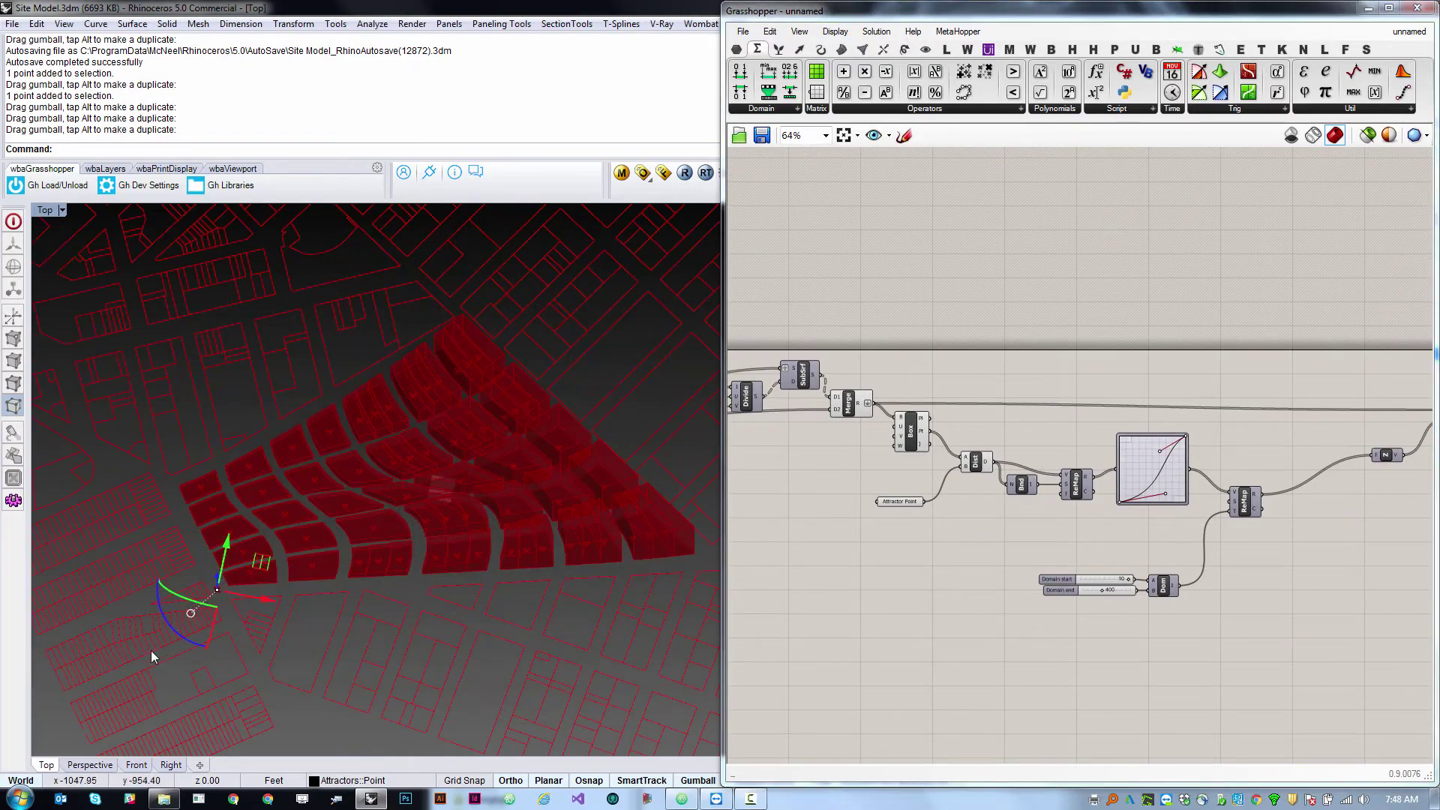
right_drag(150, 650, 569, 597)
key(Escape)
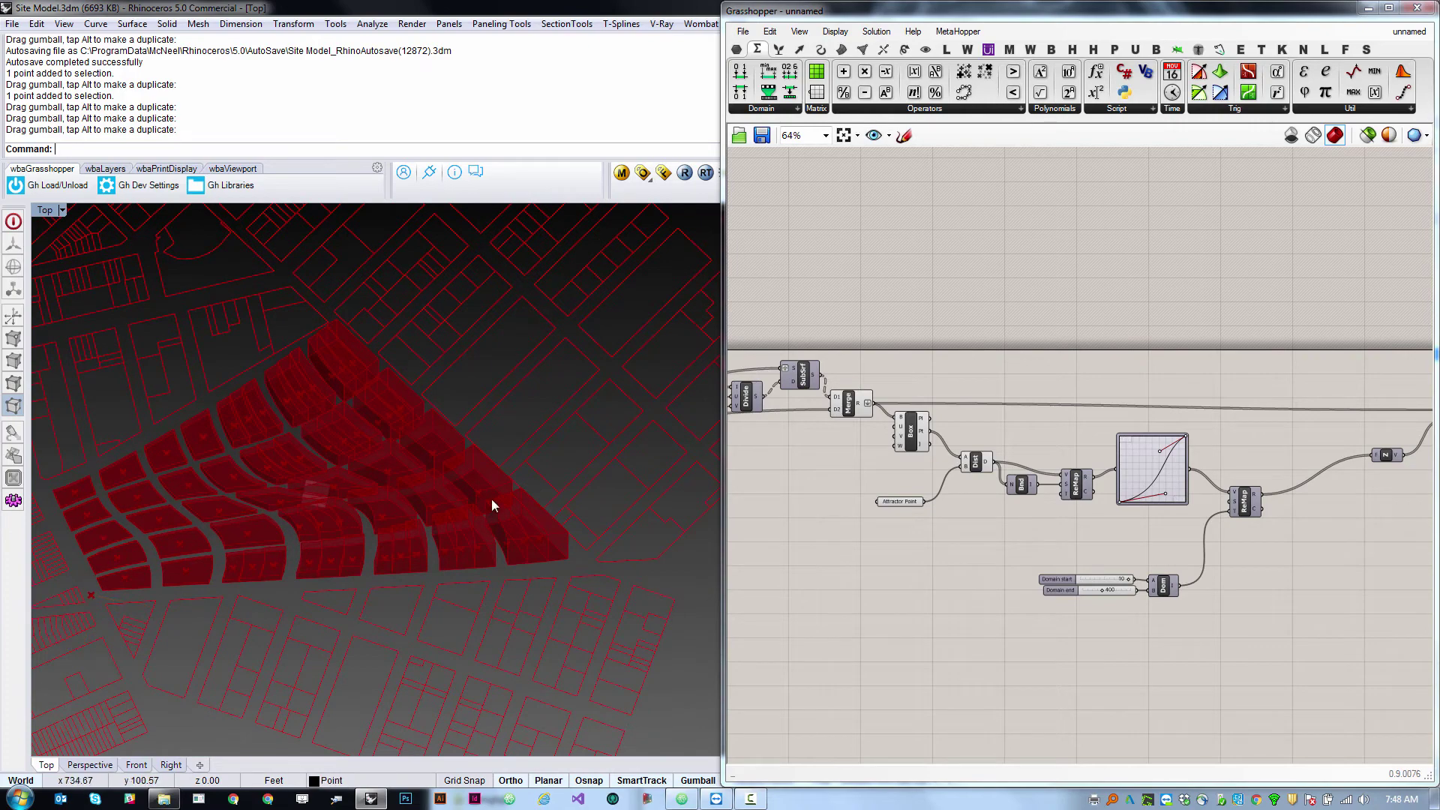
right_drag(288, 486, 429, 484)
drag(930, 19, 785, 518)
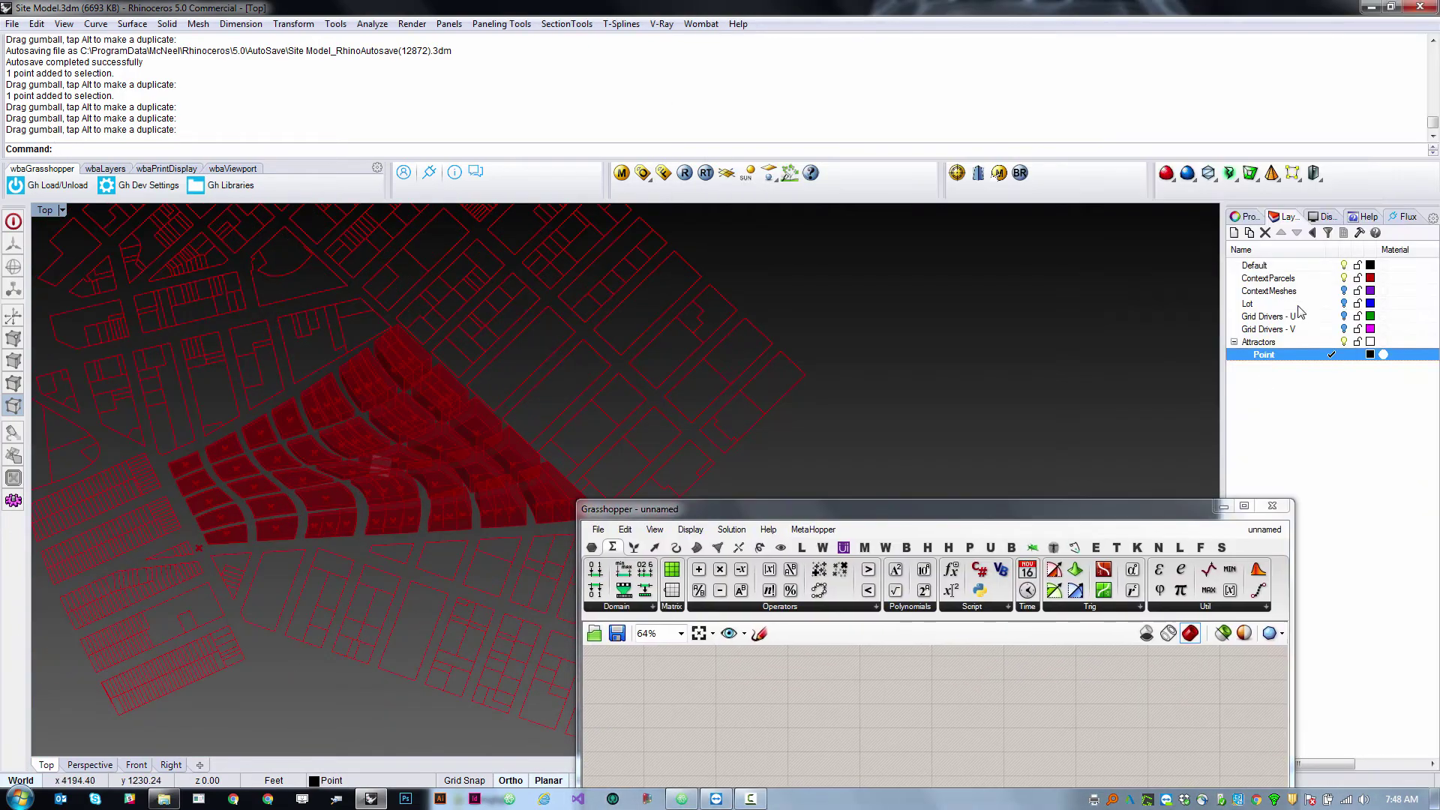
click(1234, 233)
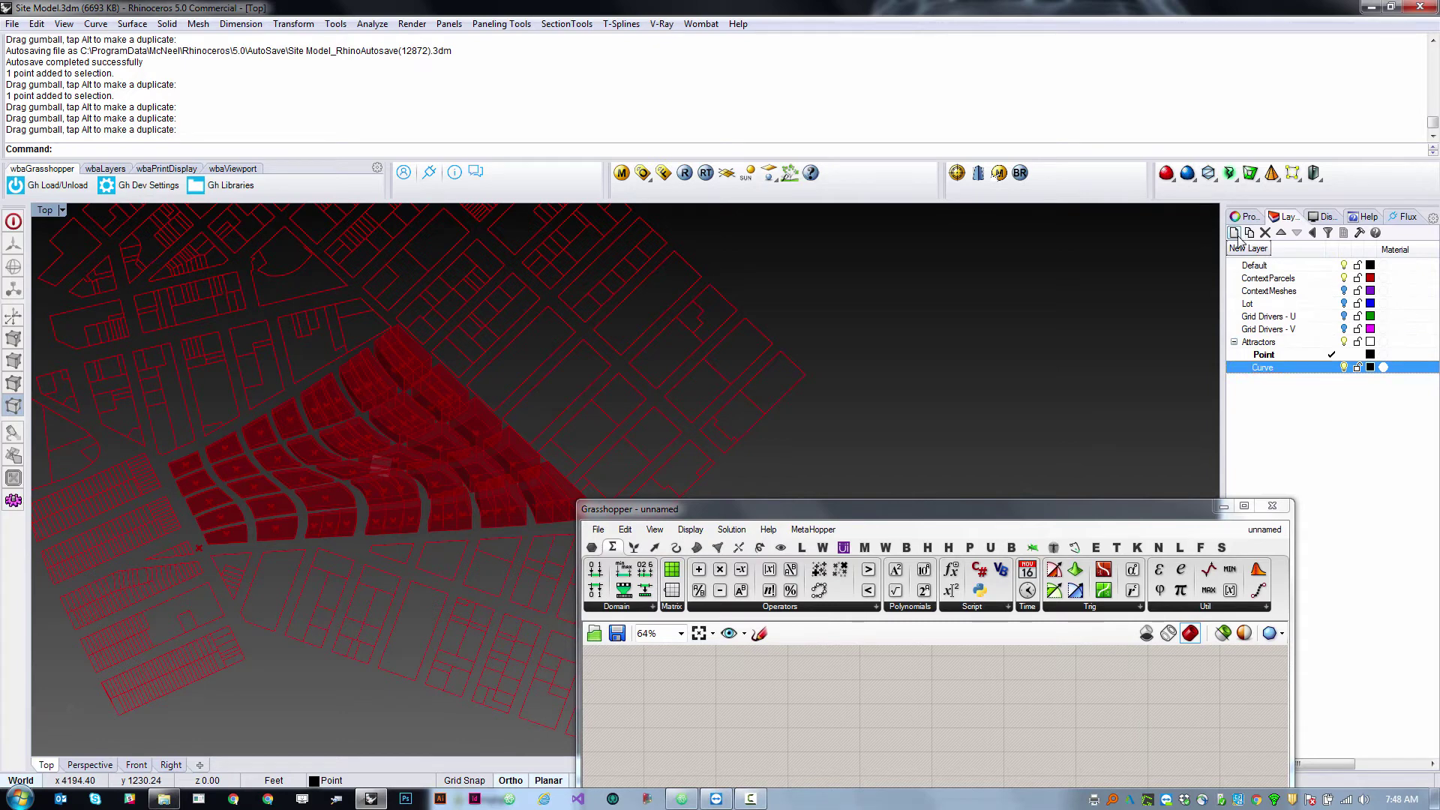
click(1331, 366)
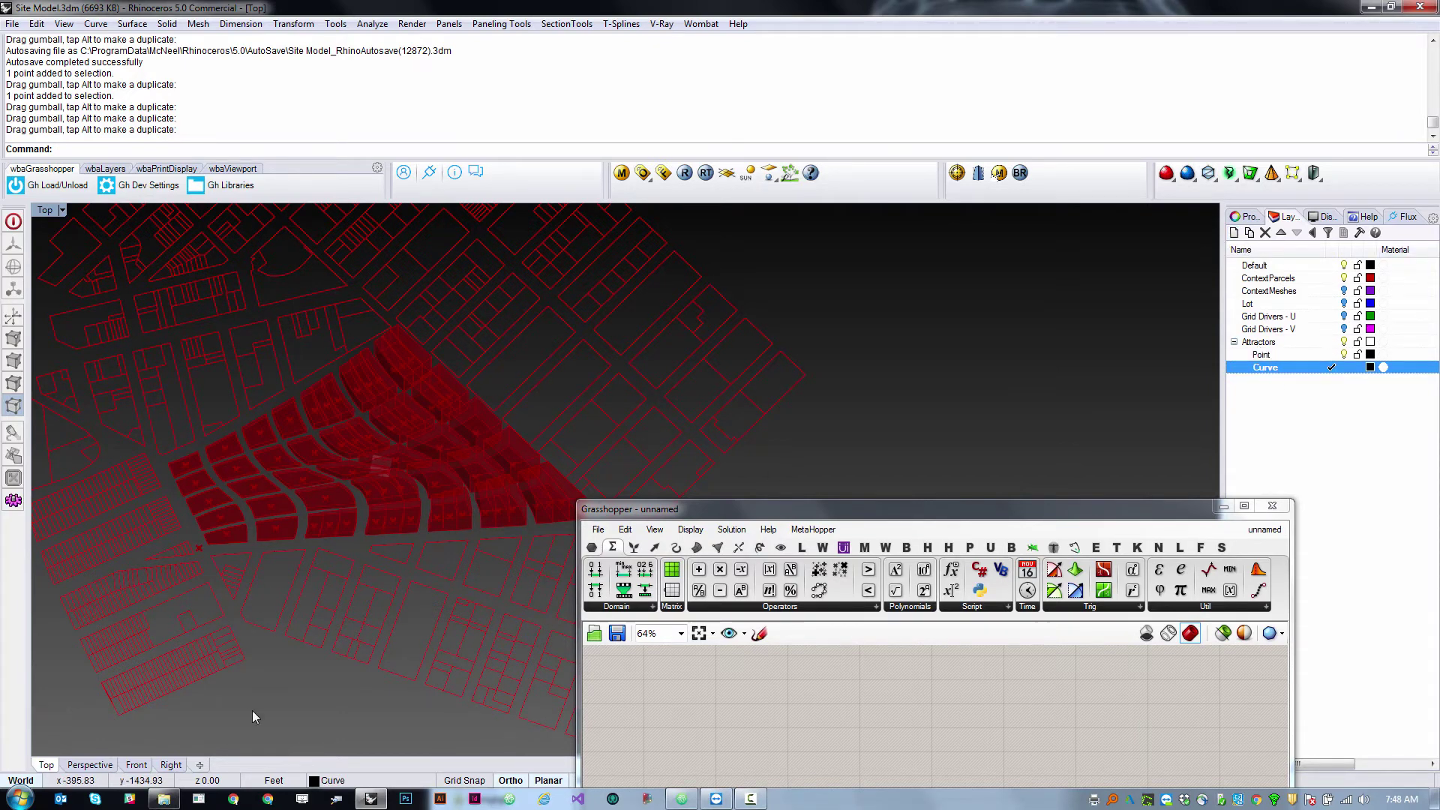
Draw a winding degree-3 curve with Ortho off, starting just below the blocks' narrow end, crossing them and ending beyond their far side.
text(curve)
key(Return)
scroll(207, 514, up, 6)
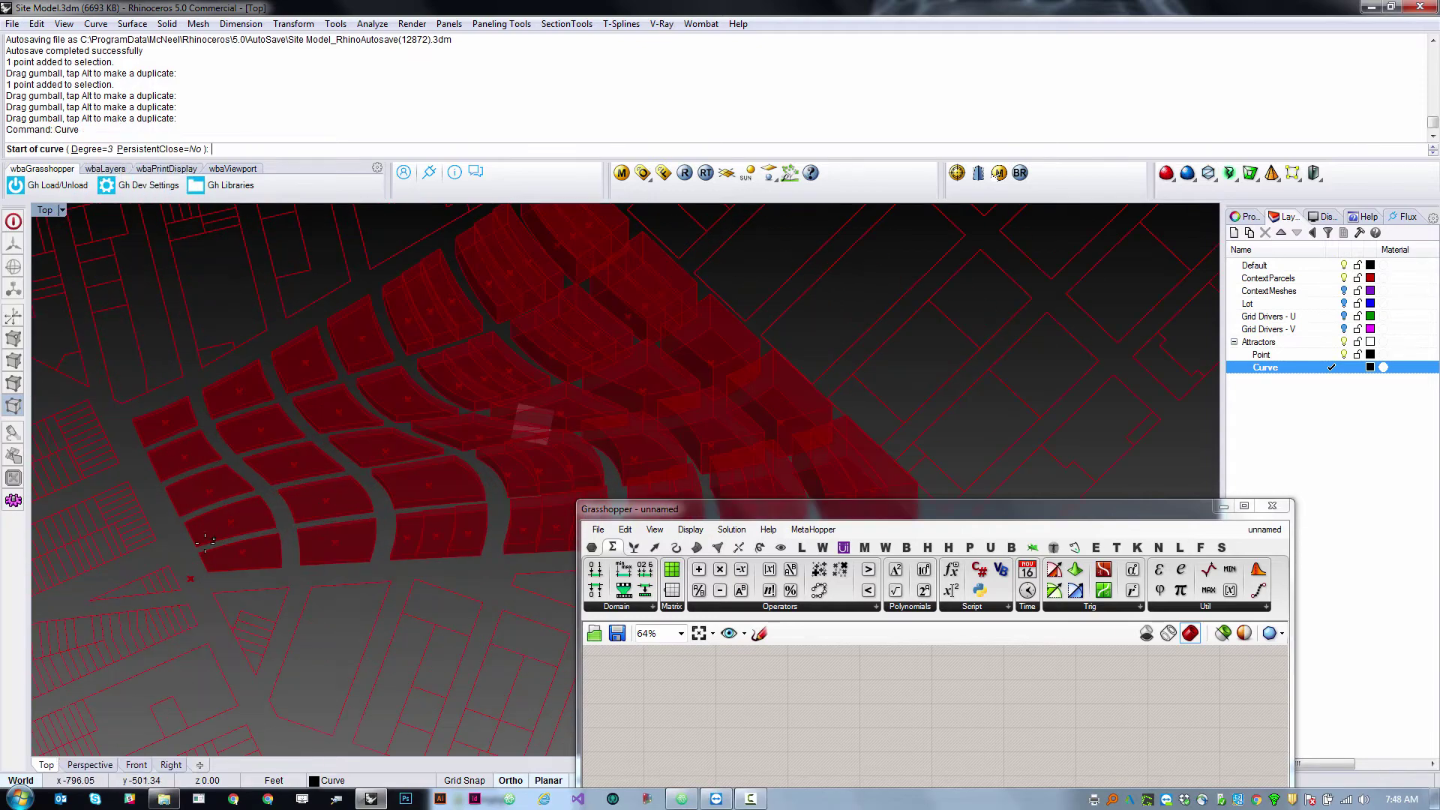
click(182, 632)
click(219, 455)
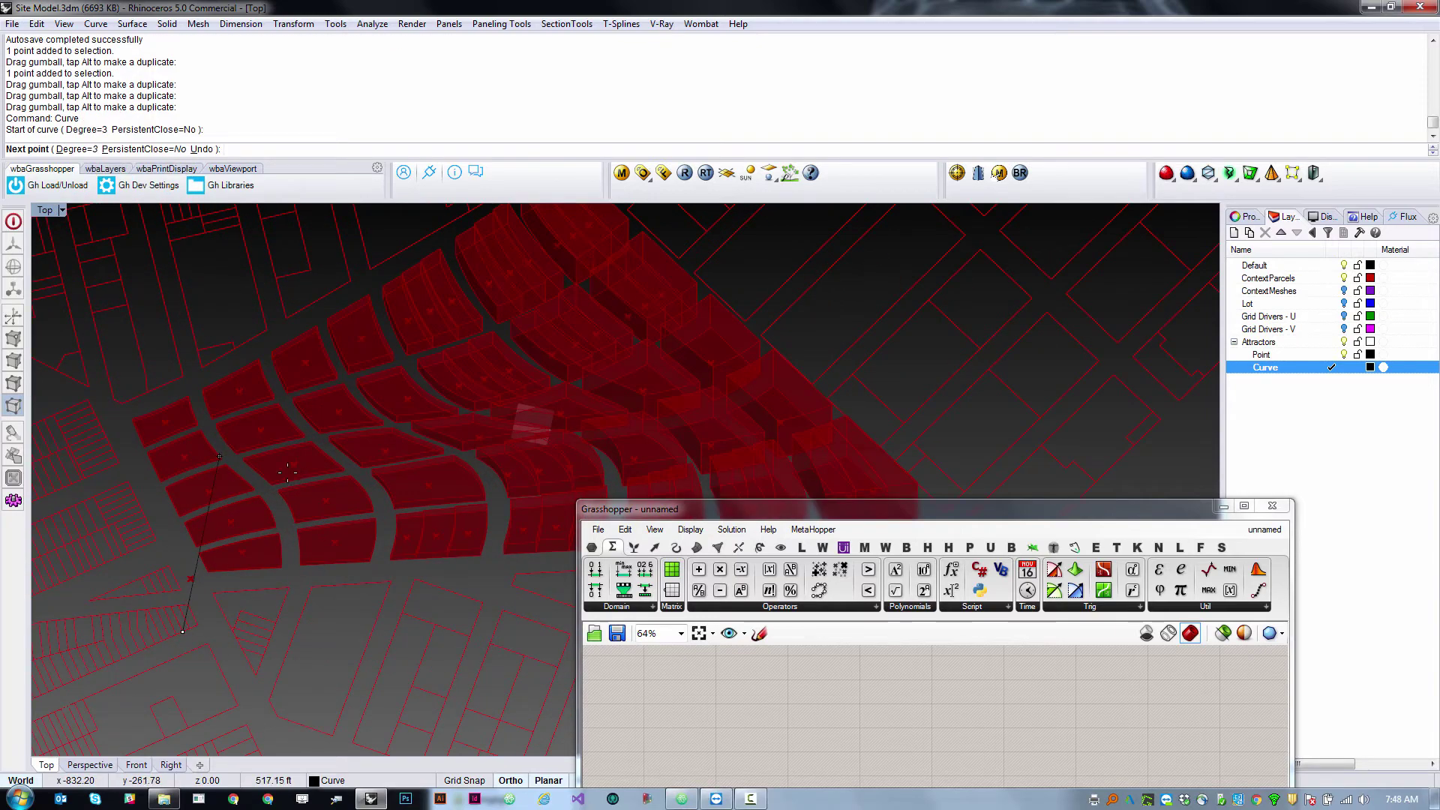
key(F8)
click(179, 522)
click(303, 437)
click(328, 403)
click(433, 391)
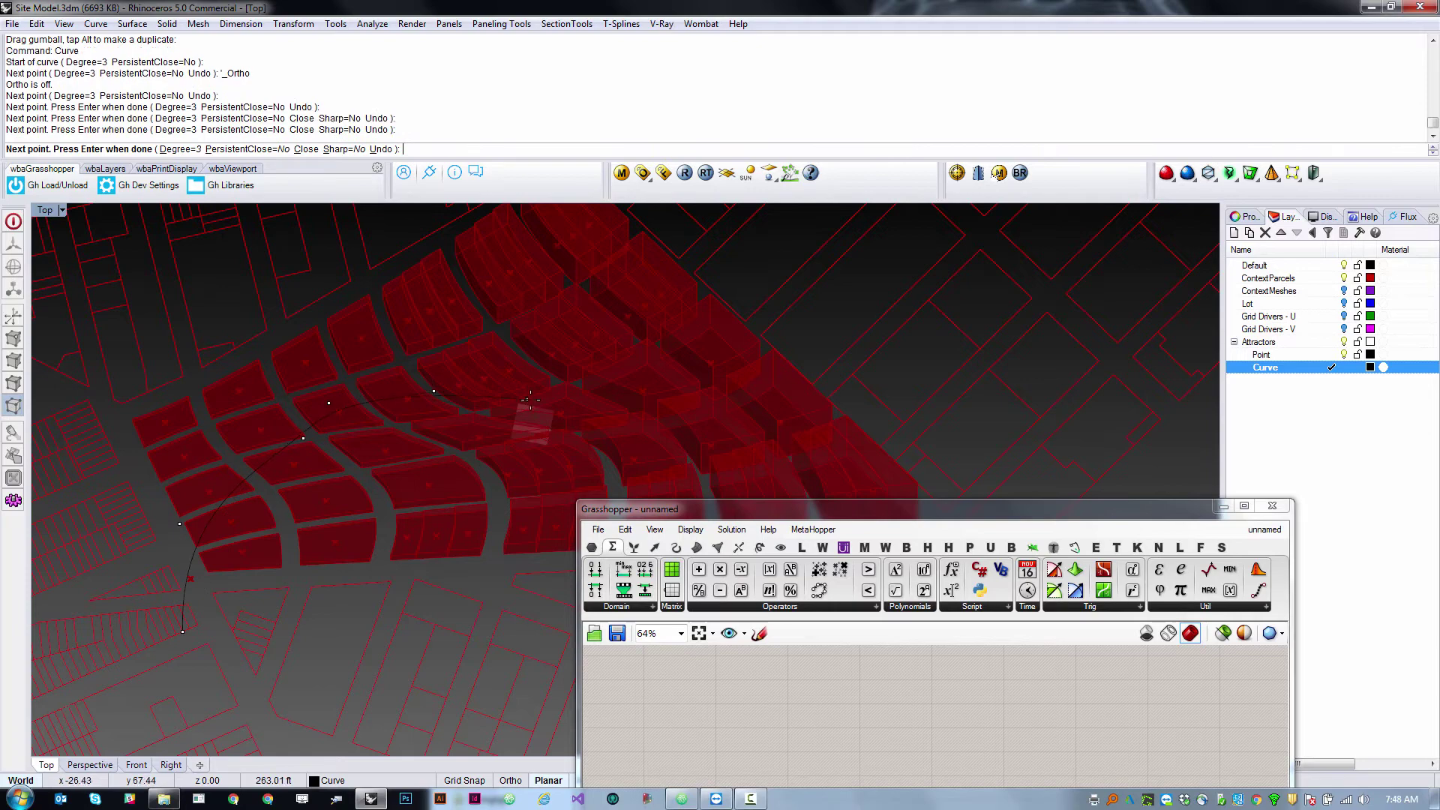
click(534, 411)
scroll(480, 386, down, 3)
click(582, 441)
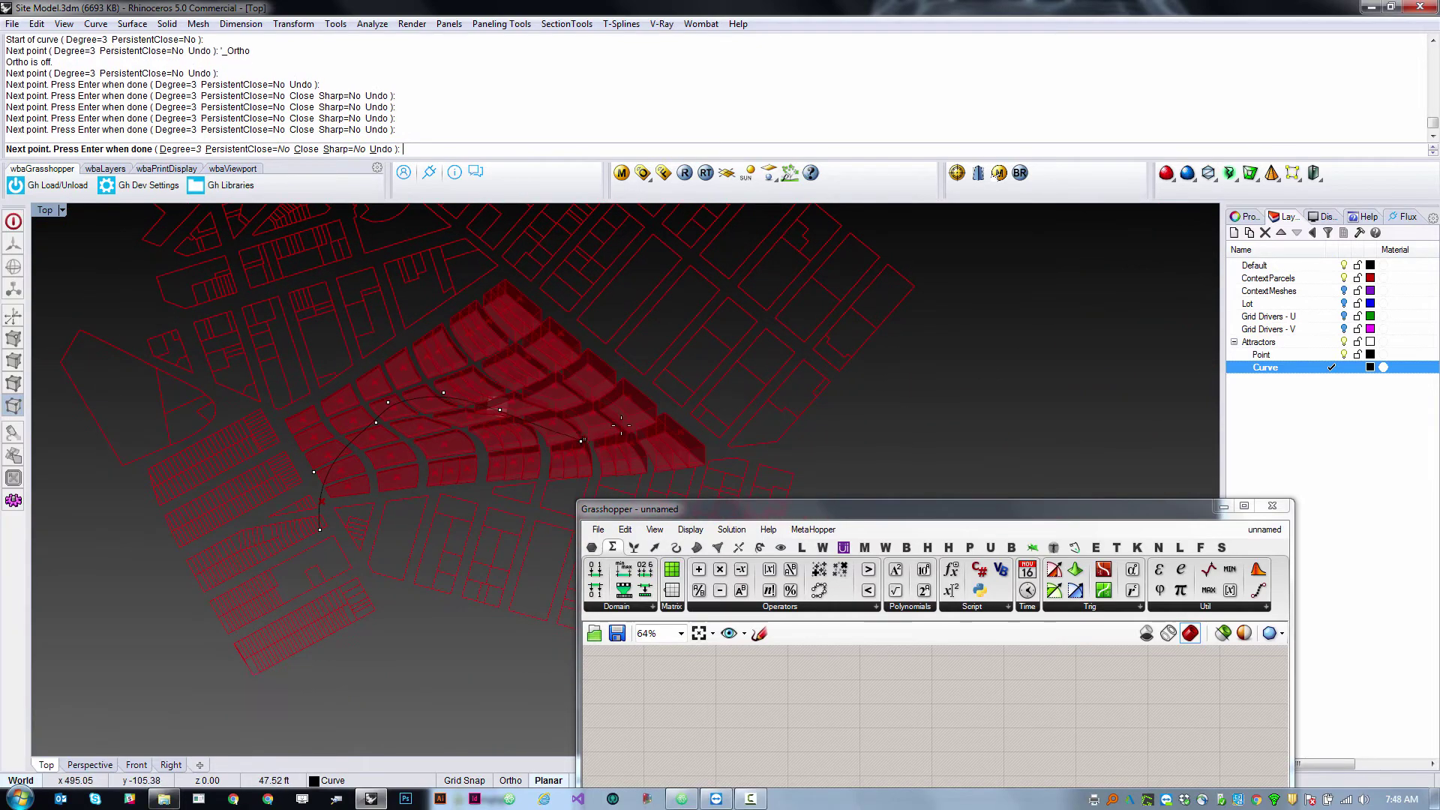
click(621, 425)
click(657, 381)
click(717, 338)
key(Return)
Place a Curve parameter below Attractor Point in the Grasshopper definition and assign the newly drawn attractor curve to it.
click(649, 389)
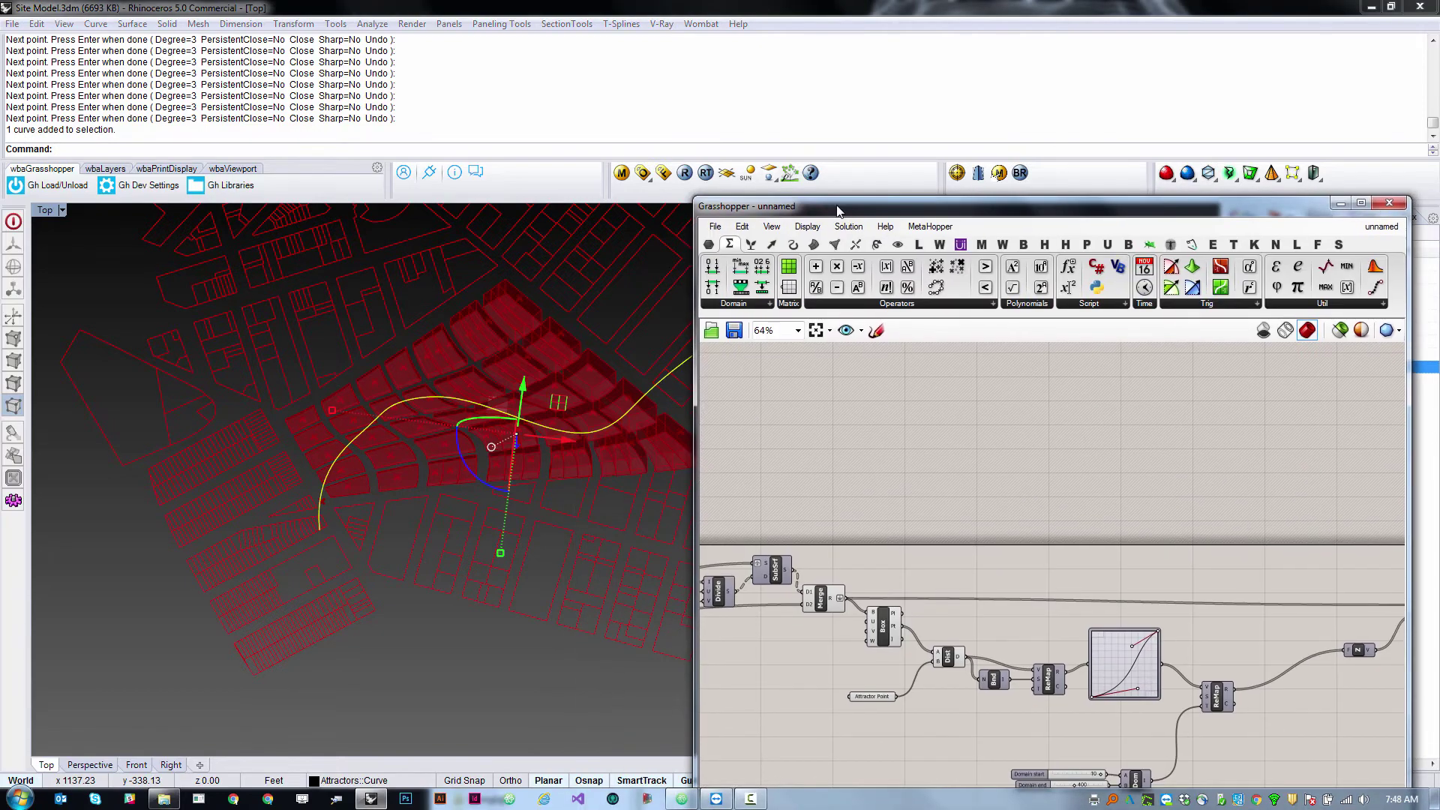
right_drag(1040, 604, 989, 516)
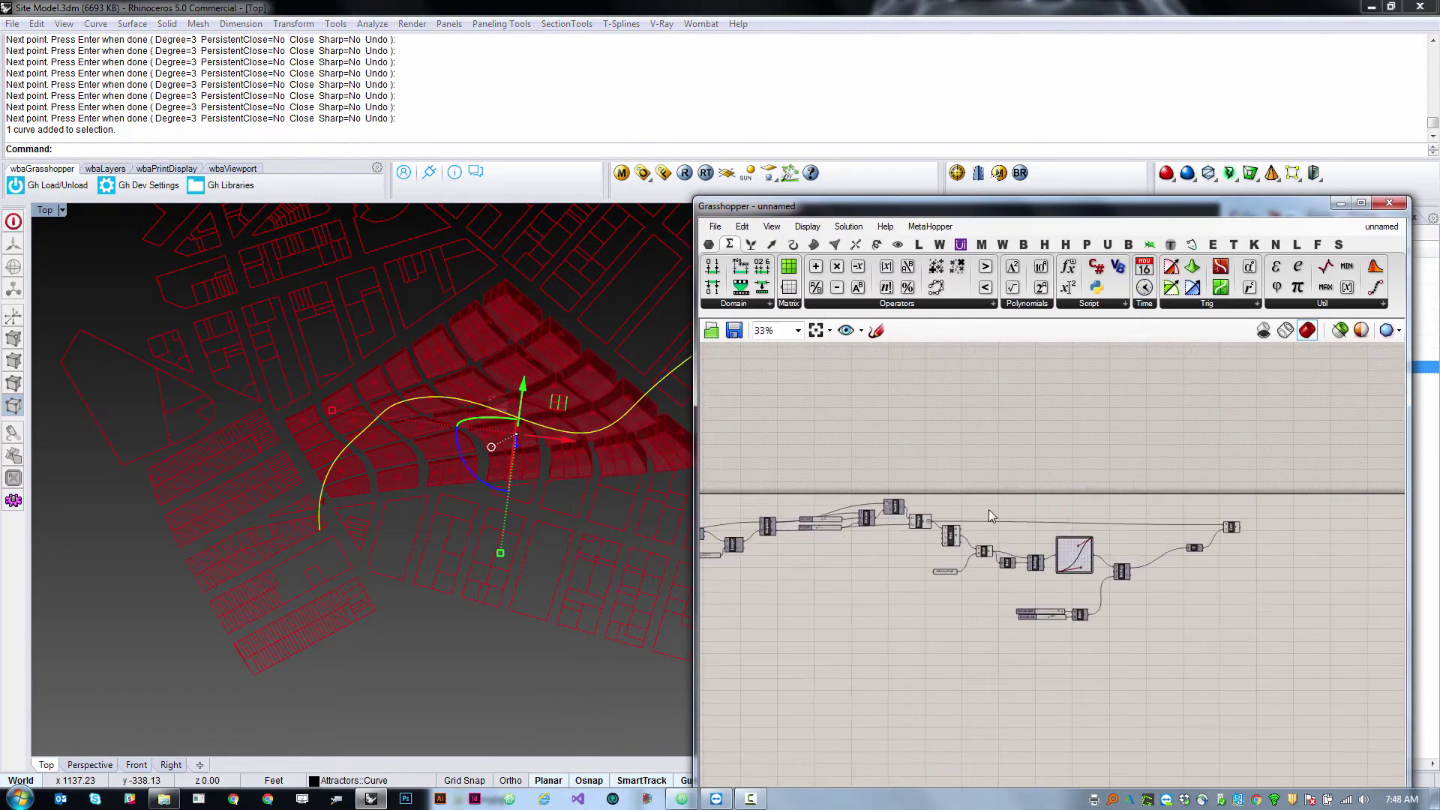
scroll(930, 577, up, 5)
click(708, 244)
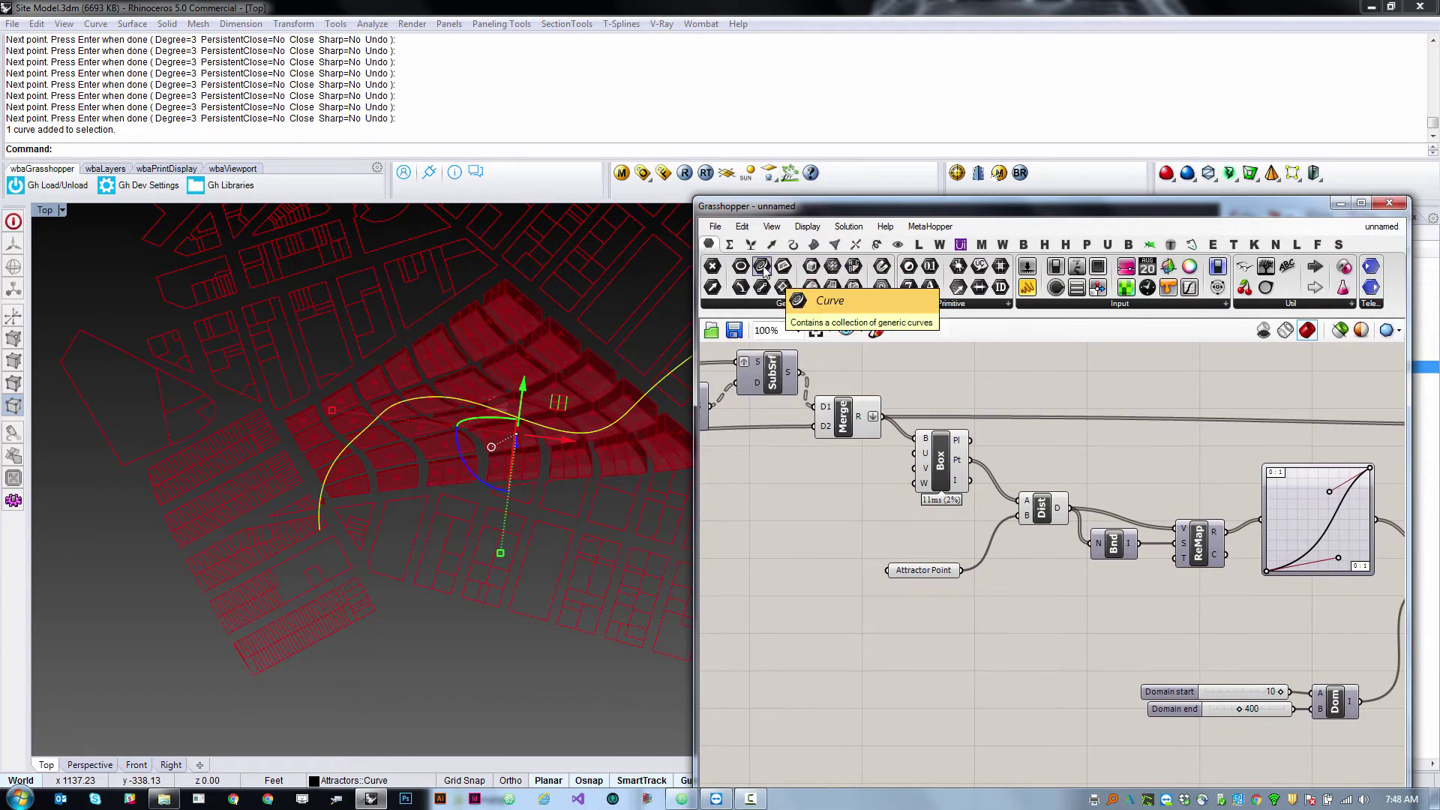
drag(763, 269, 922, 675)
right_click(921, 675)
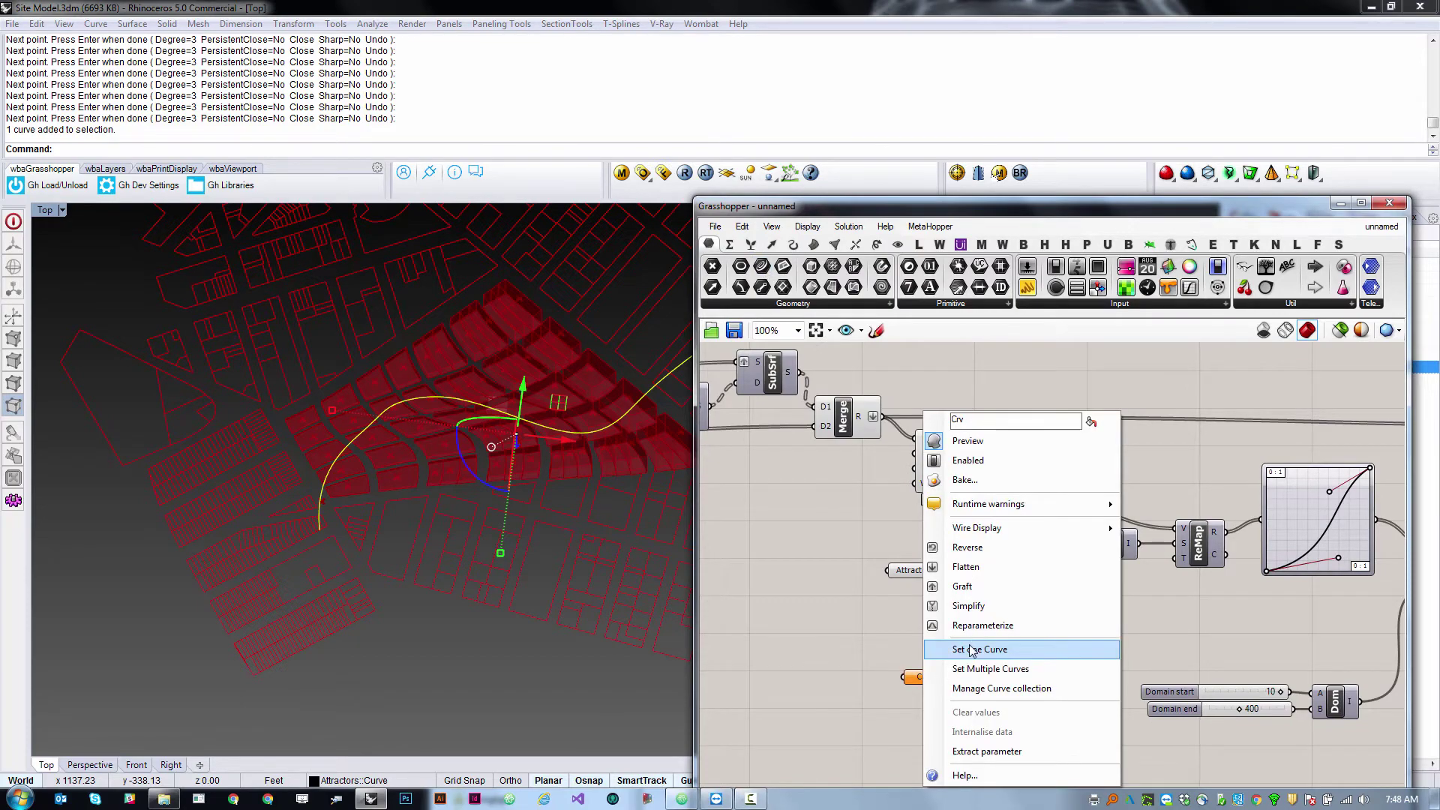
click(961, 649)
click(924, 683)
click(471, 631)
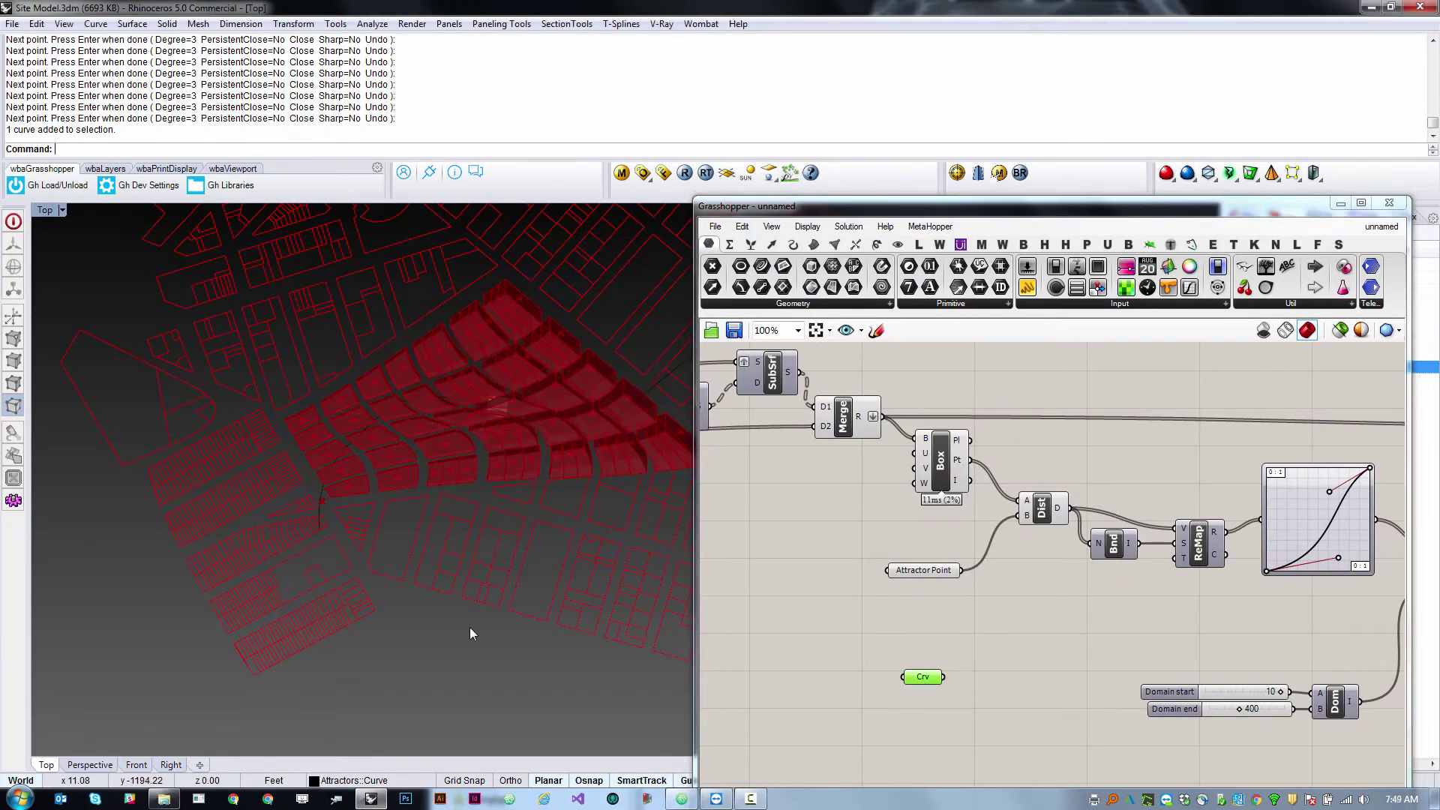
right_drag(471, 631, 567, 591)
Try feeding the Crv parameter into Distance's B input, and restore the Attractor Point connection.
click(935, 609)
right_drag(937, 687, 935, 660)
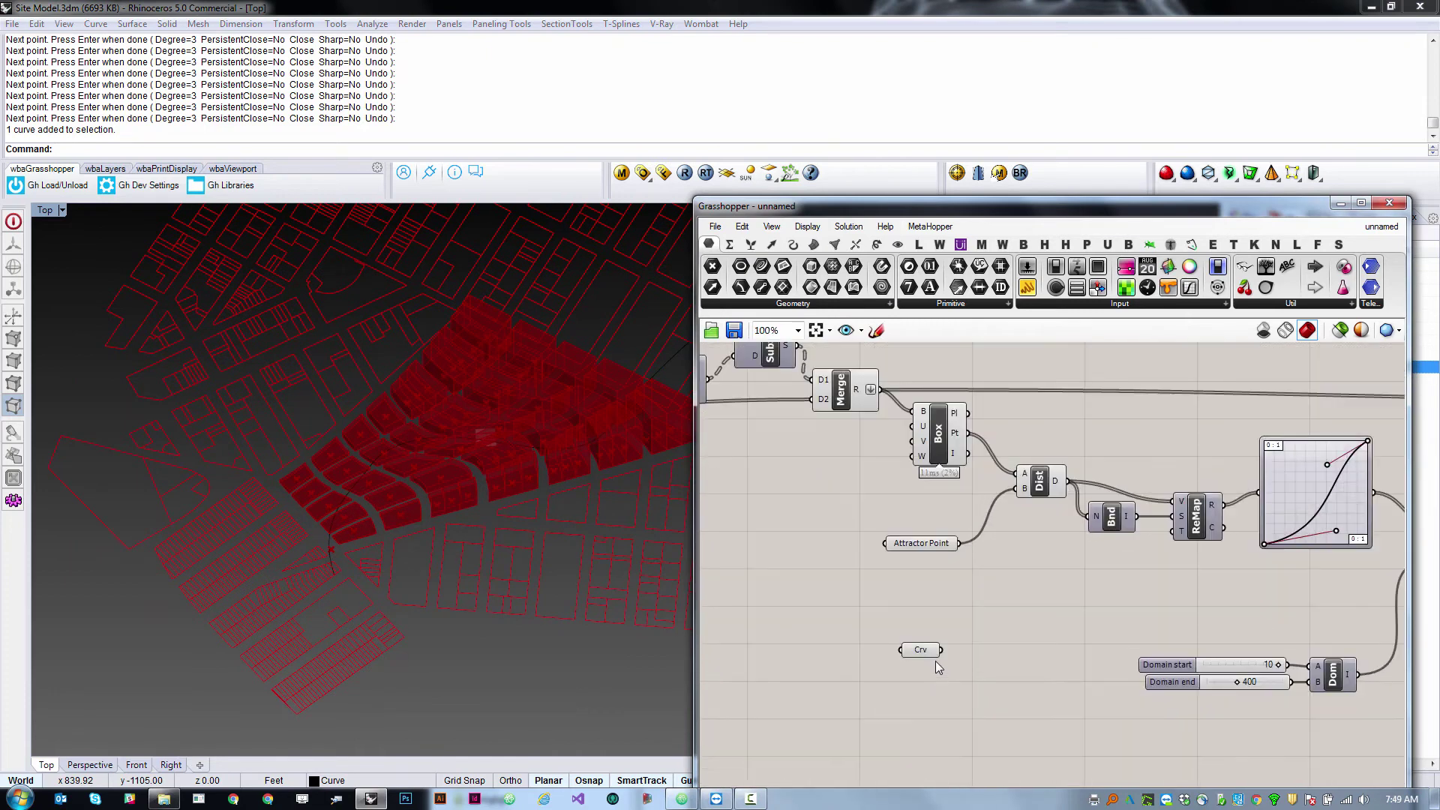
drag(923, 653, 1020, 488)
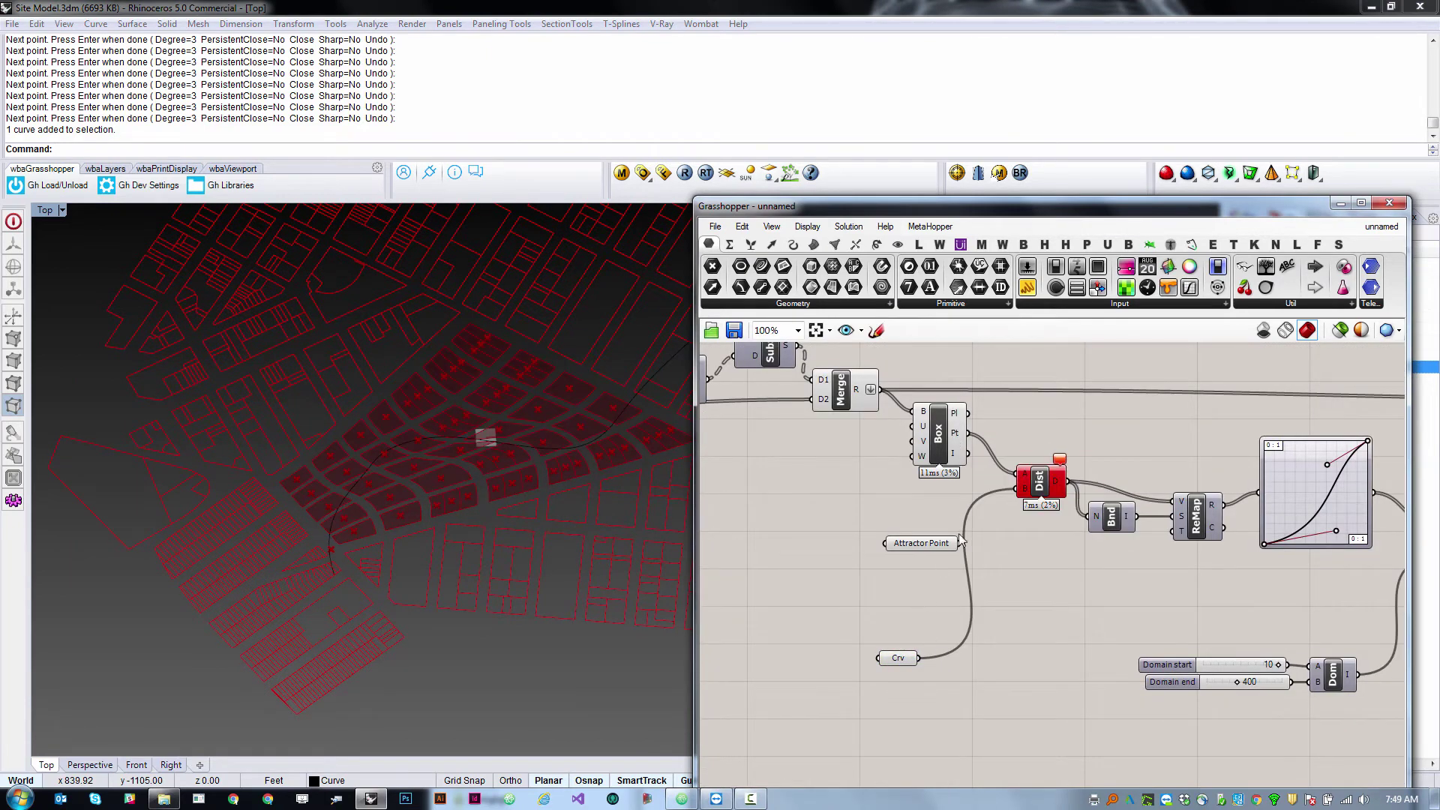
drag(1017, 501, 1020, 488)
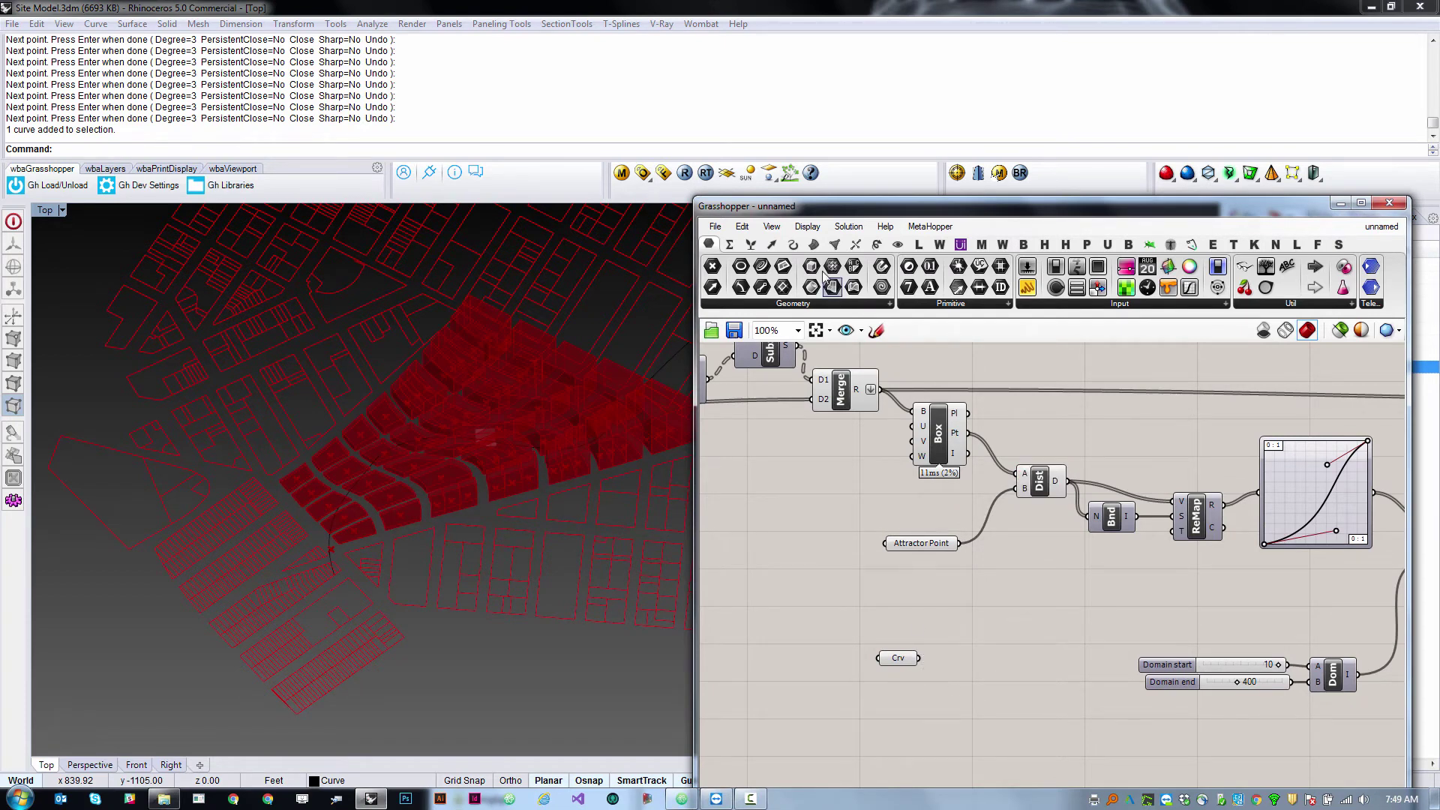
Add a Curve Closest Point component between the Crv parameter and the Domain sliders, below the Distance component.
click(793, 245)
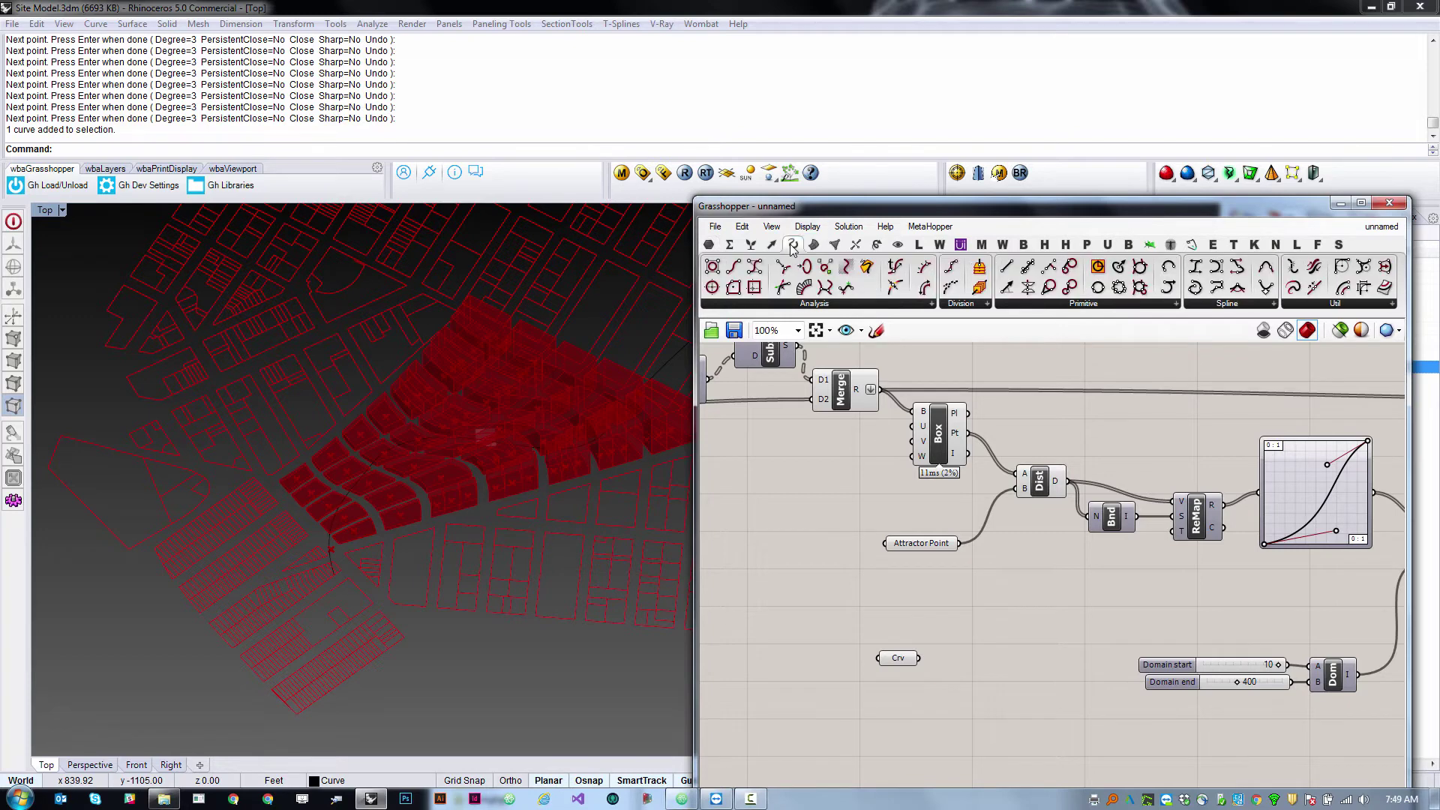
click(840, 304)
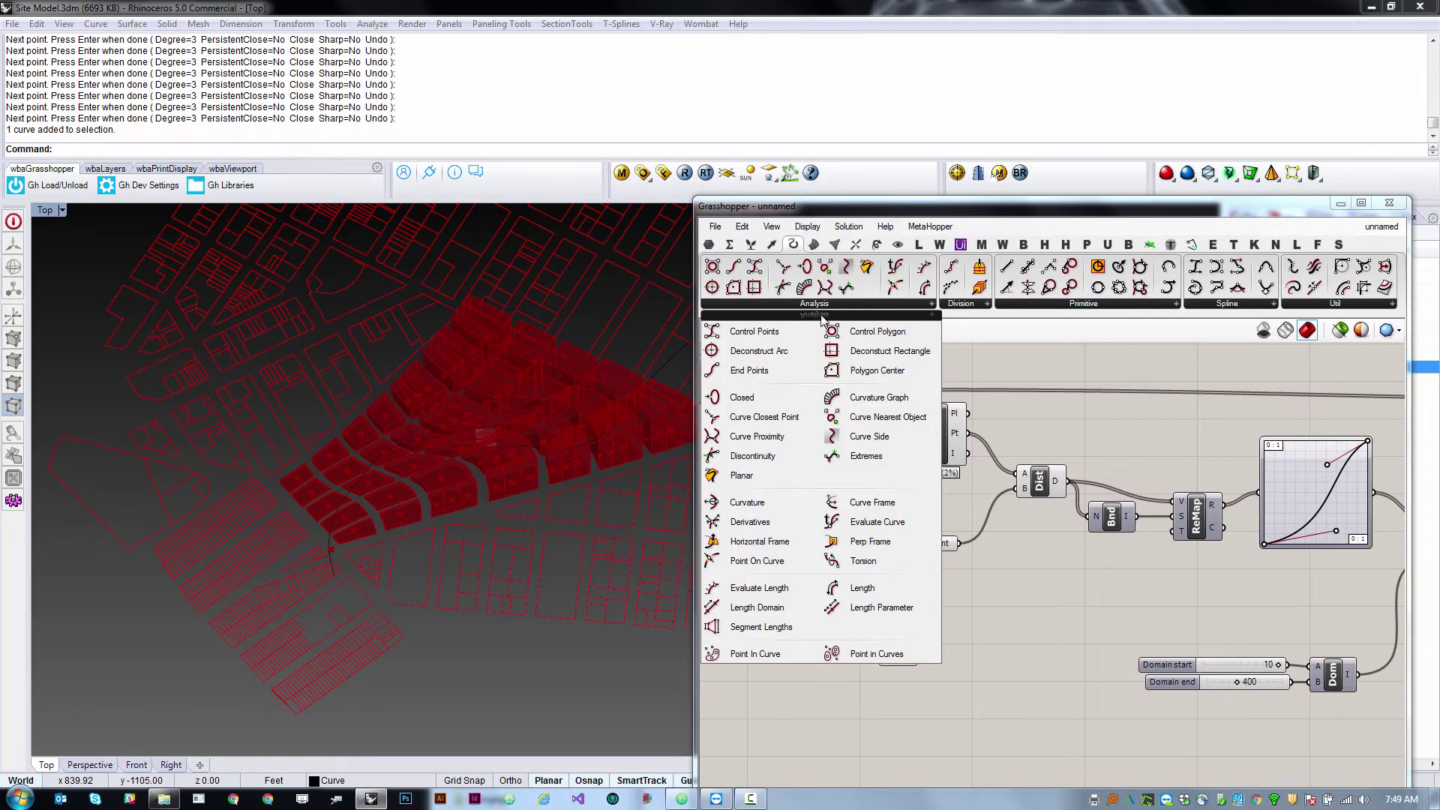
click(773, 417)
click(1058, 590)
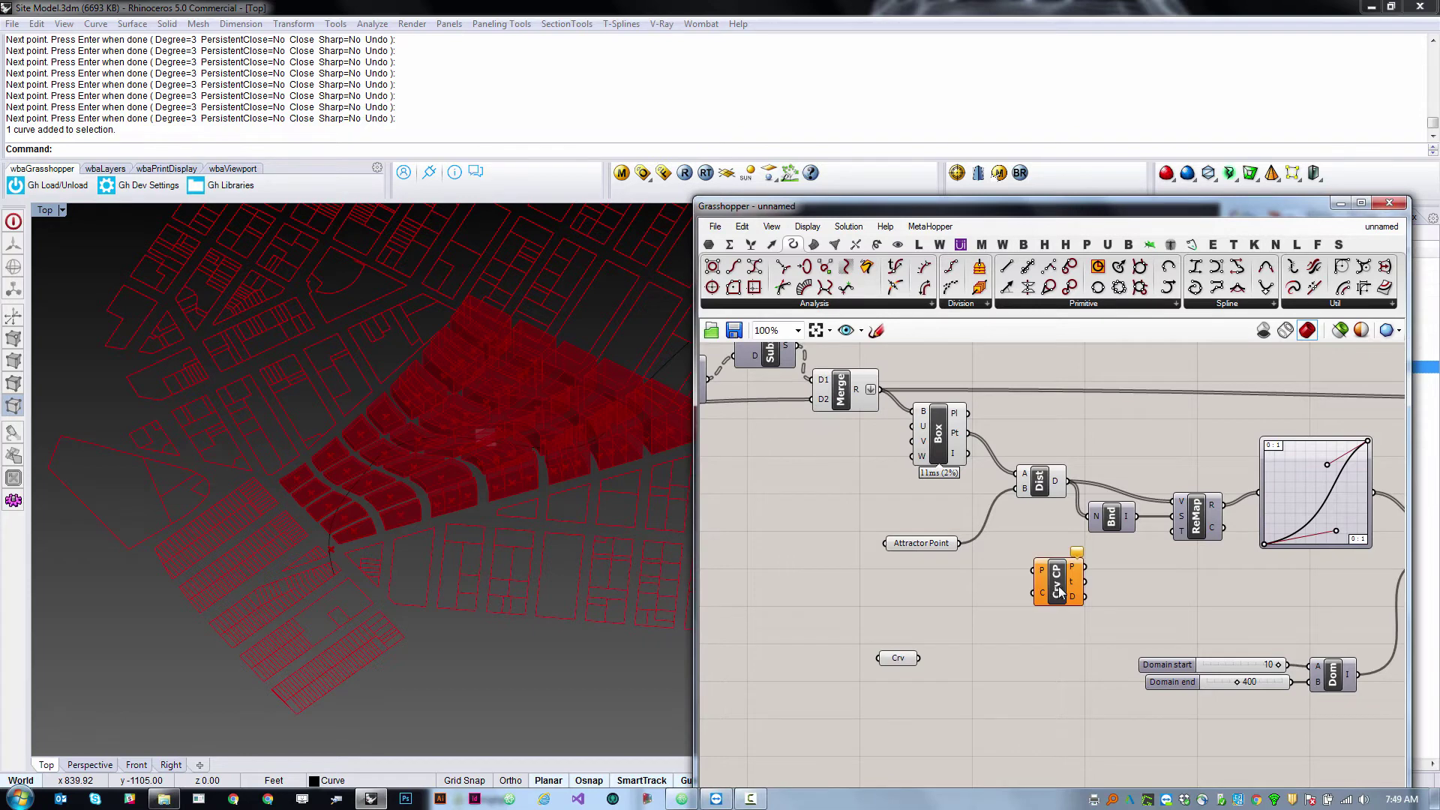
drag(1059, 590, 1037, 628)
Connect the Evaluate Box Pt output to Curve Closest Point's P input and the Crv parameter to its C input.
mouse_move(957, 438)
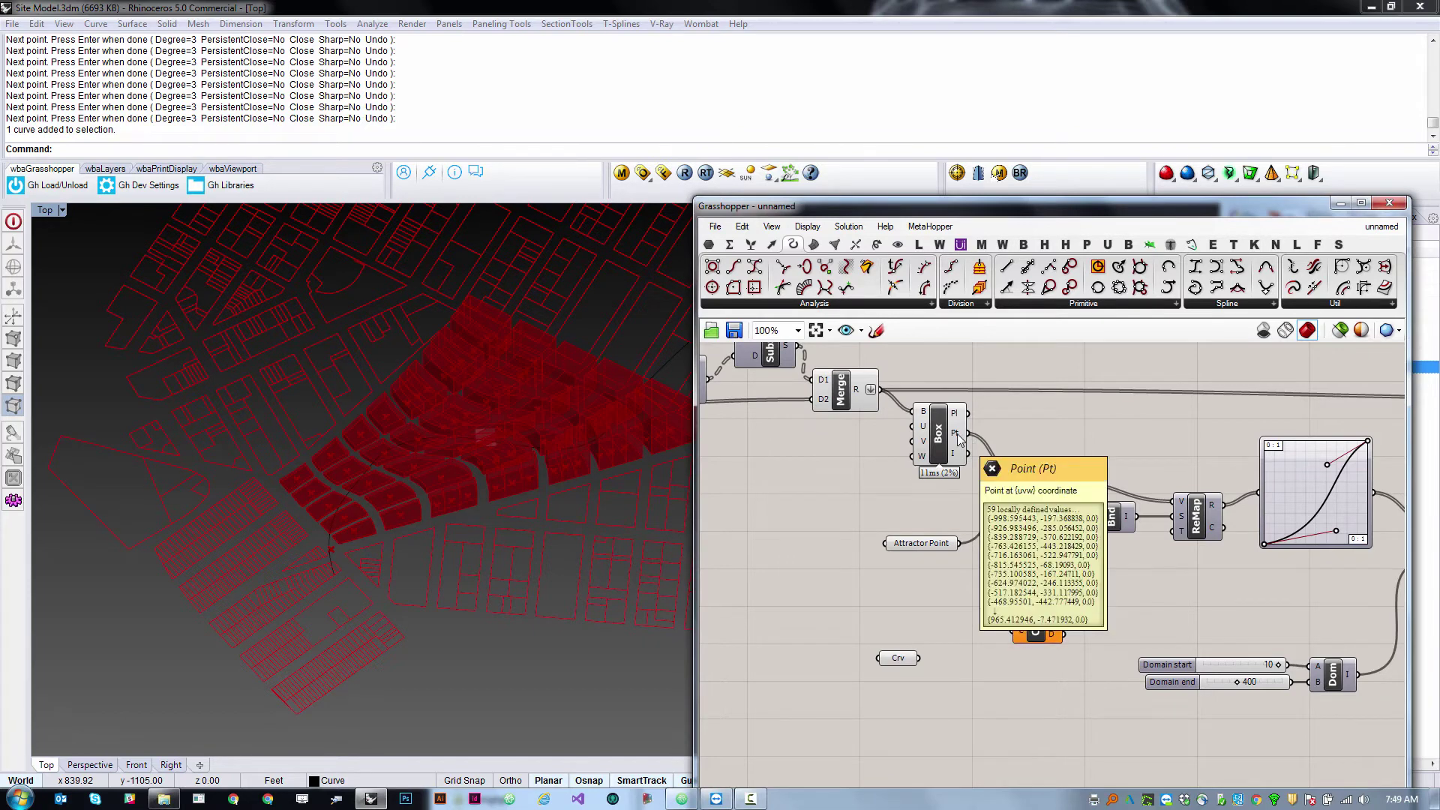
drag(965, 433, 1015, 654)
click(929, 671)
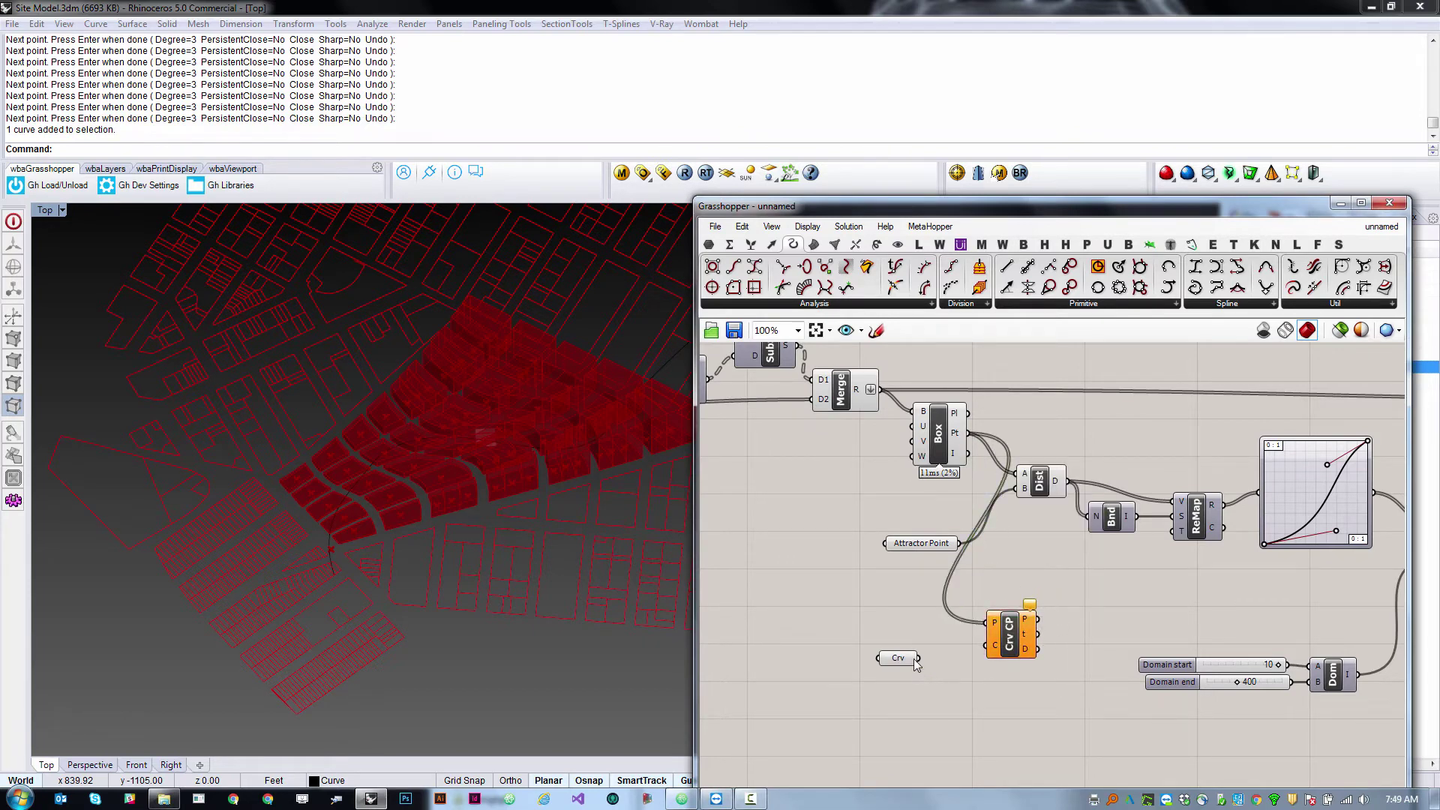
drag(917, 659, 990, 645)
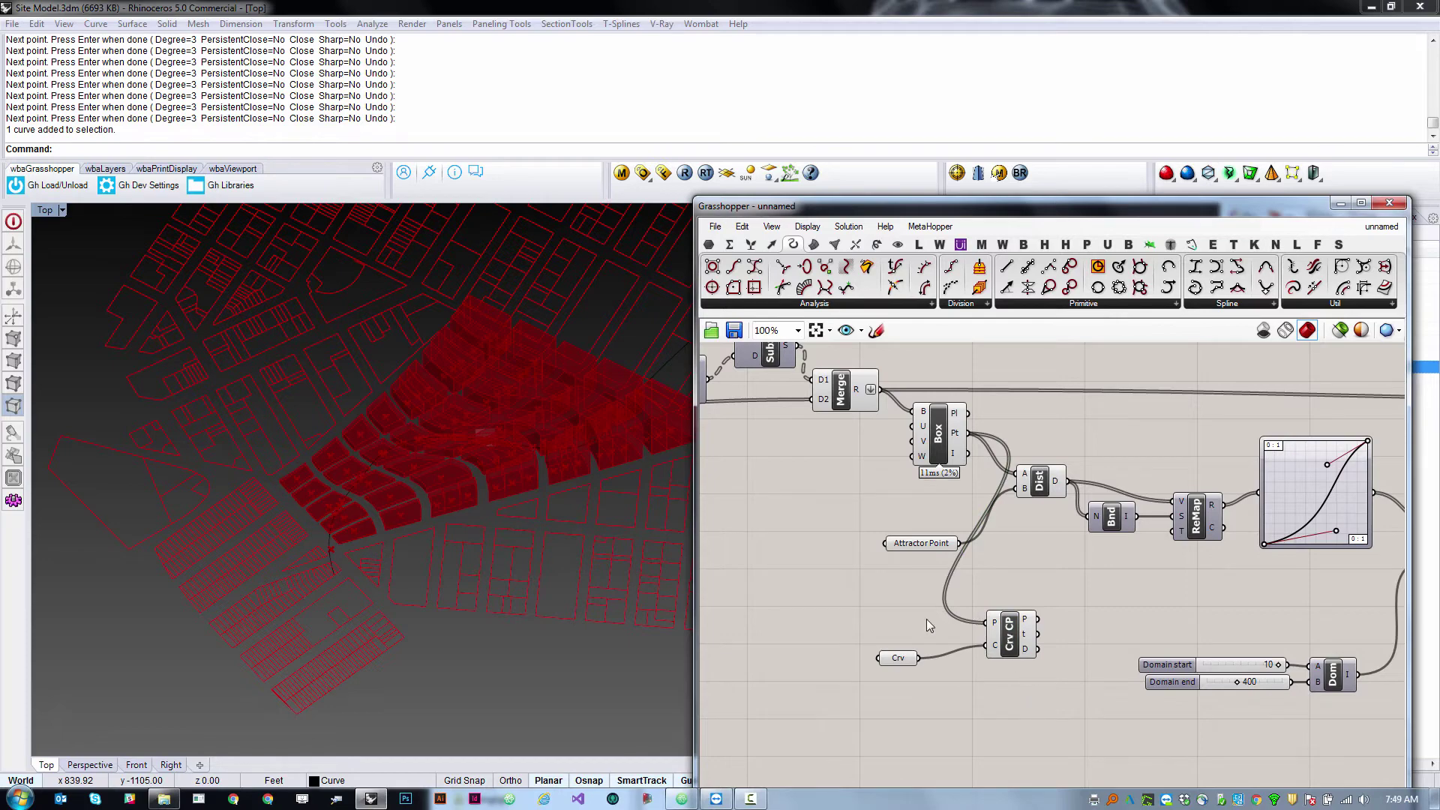
Examine the closest points along the attractor curve in the viewport and where Curve Closest Point's distance output can join the Remap chain.
click(1012, 646)
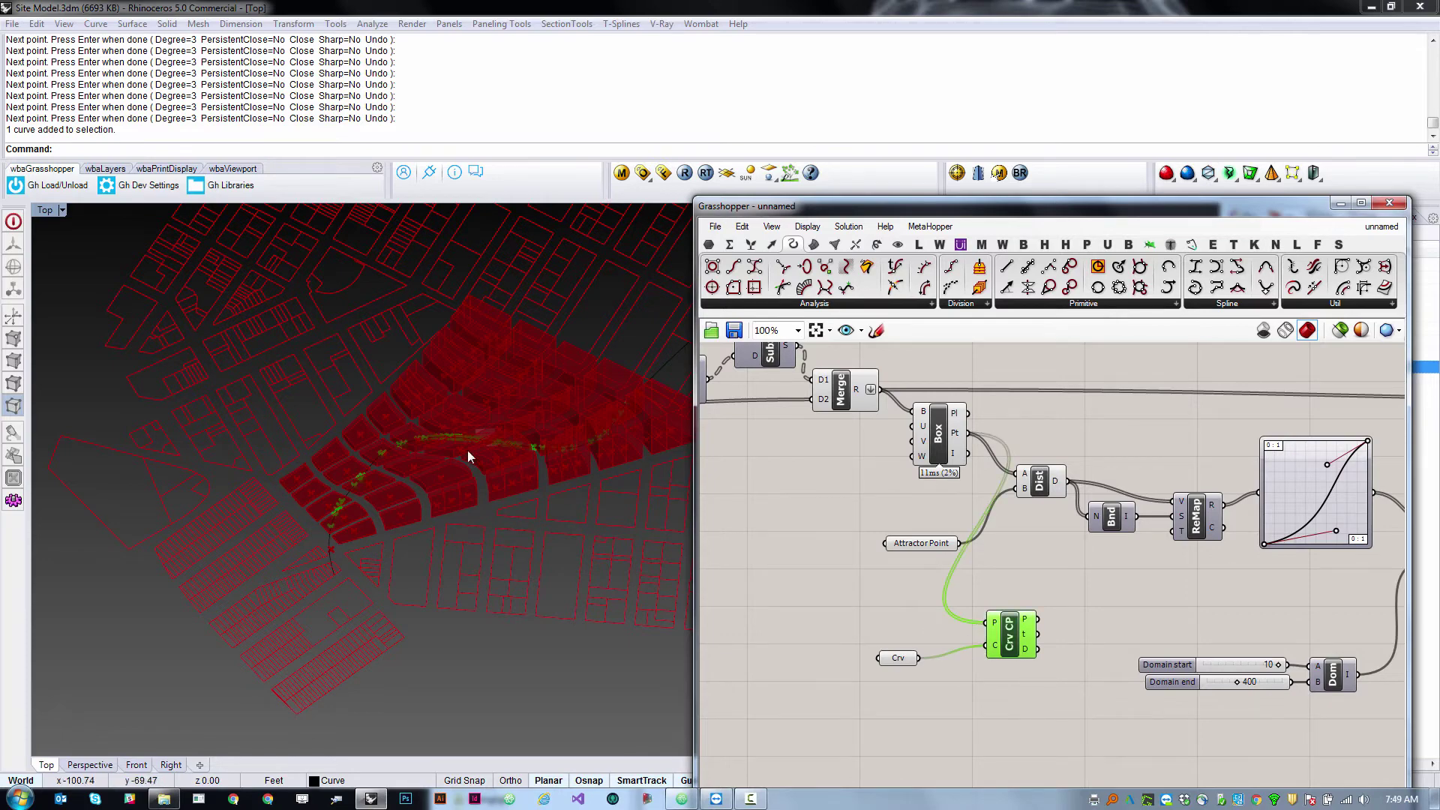
scroll(466, 435, up, 10)
scroll(463, 403, down, 10)
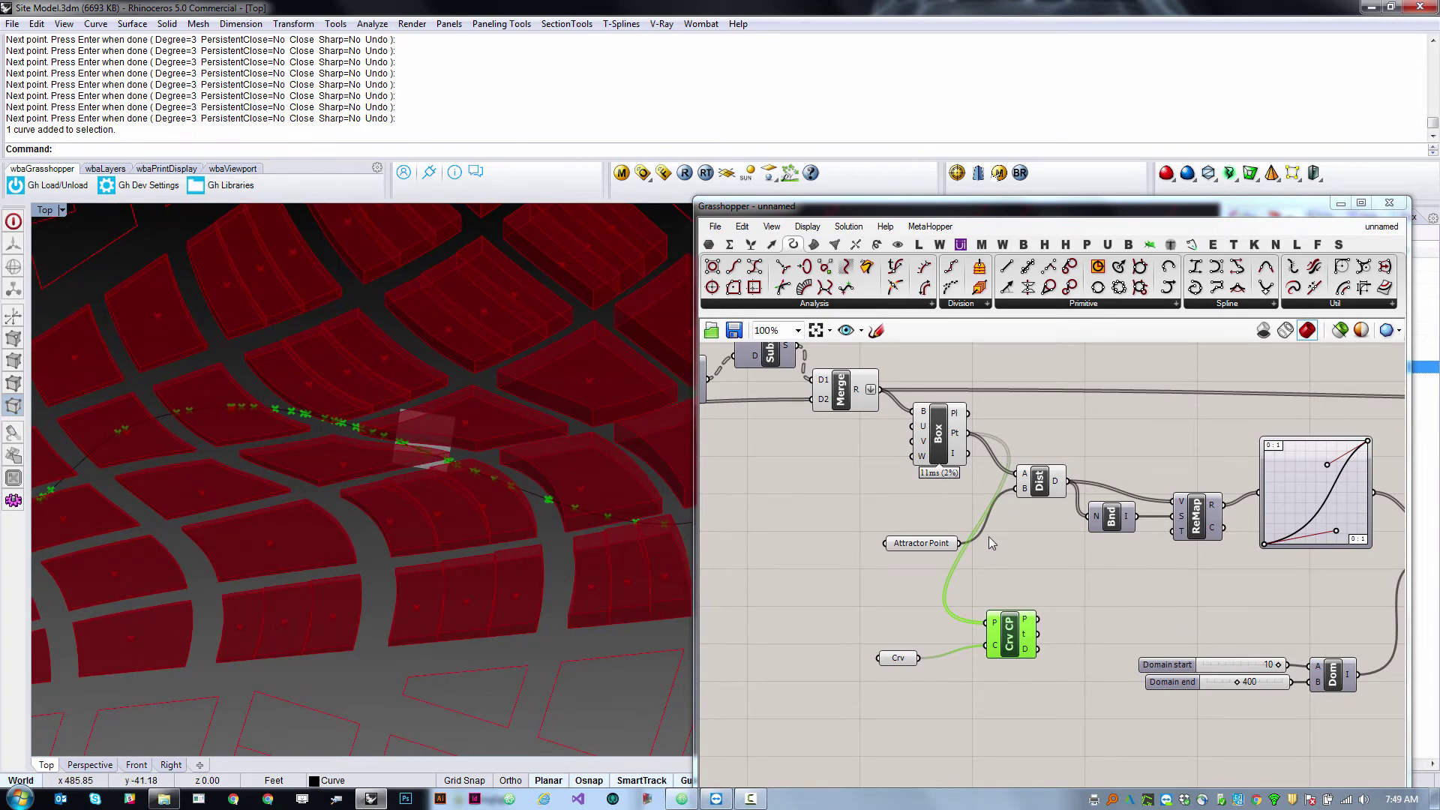
click(1104, 612)
scroll(962, 600, down, 4)
scroll(1087, 641, up, 5)
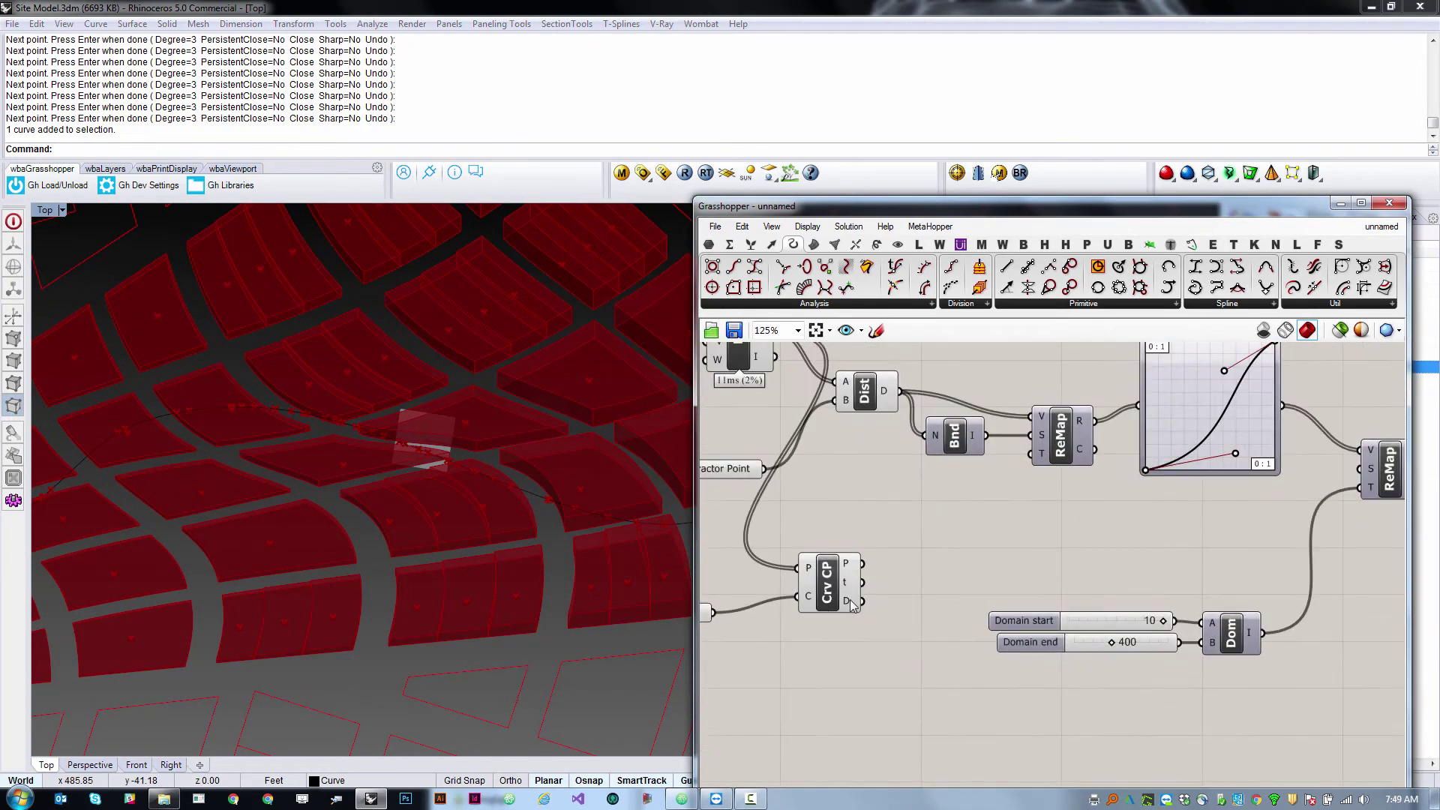
scroll(1080, 493, down, 4)
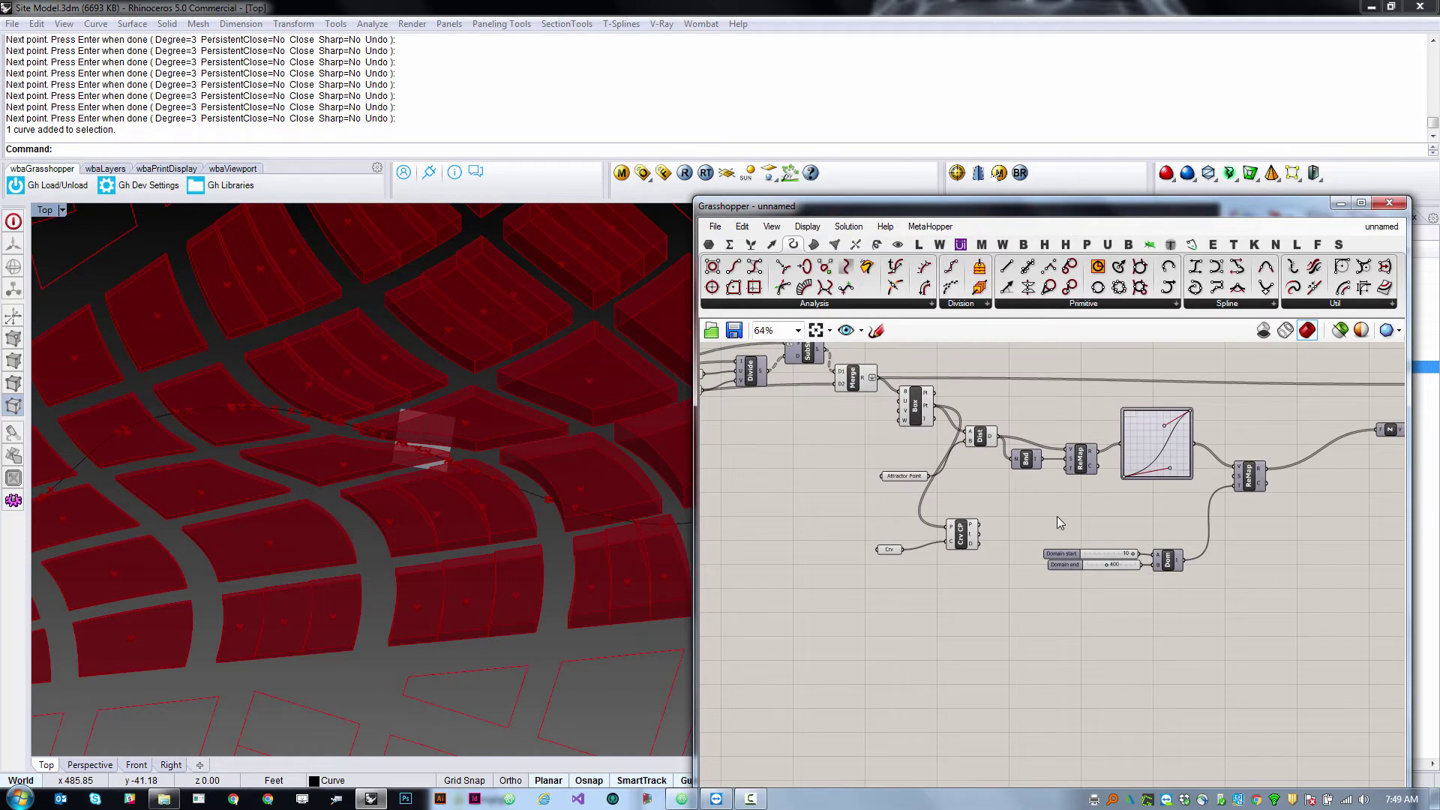
scroll(997, 533, up, 4)
click(939, 550)
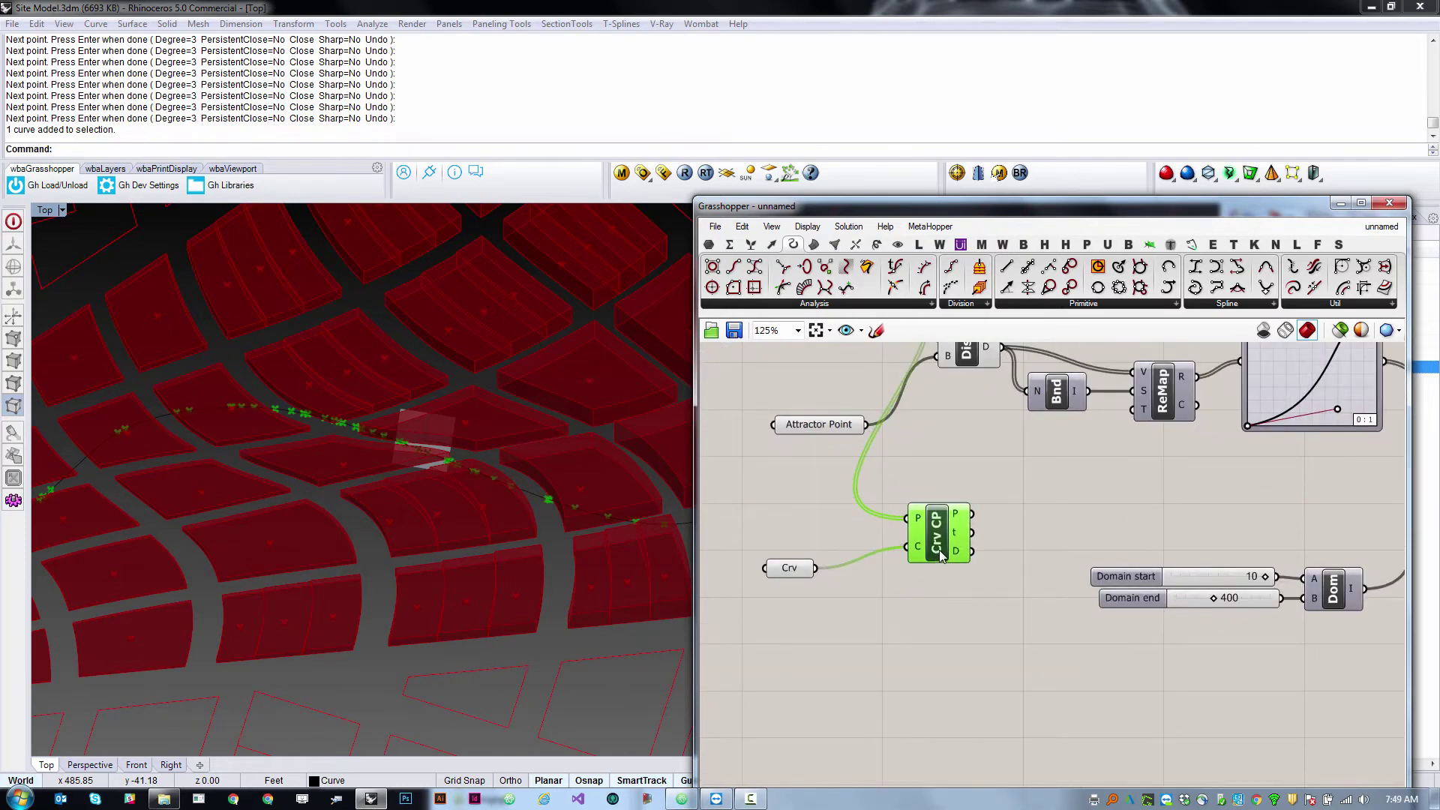
scroll(945, 510, down, 1)
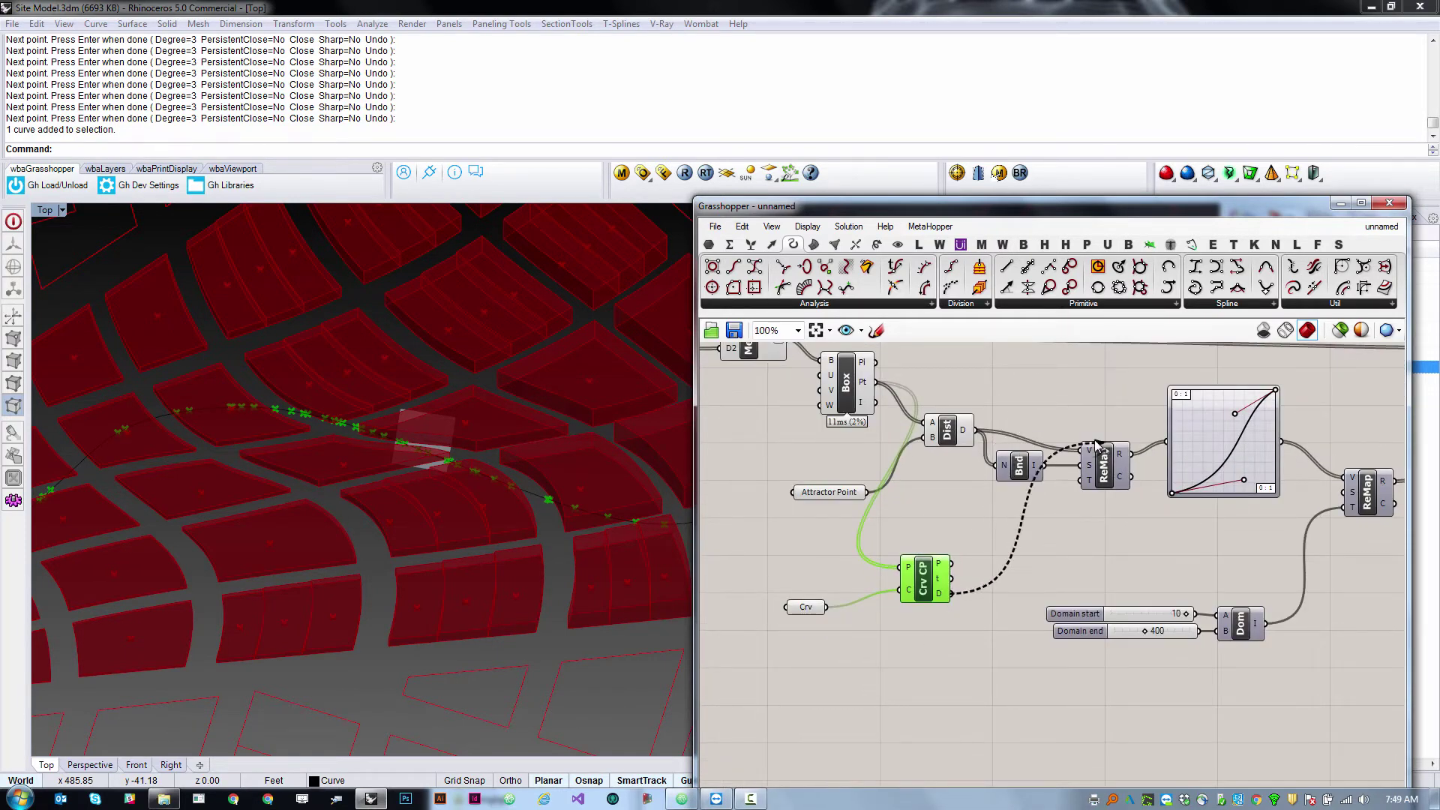
click(989, 552)
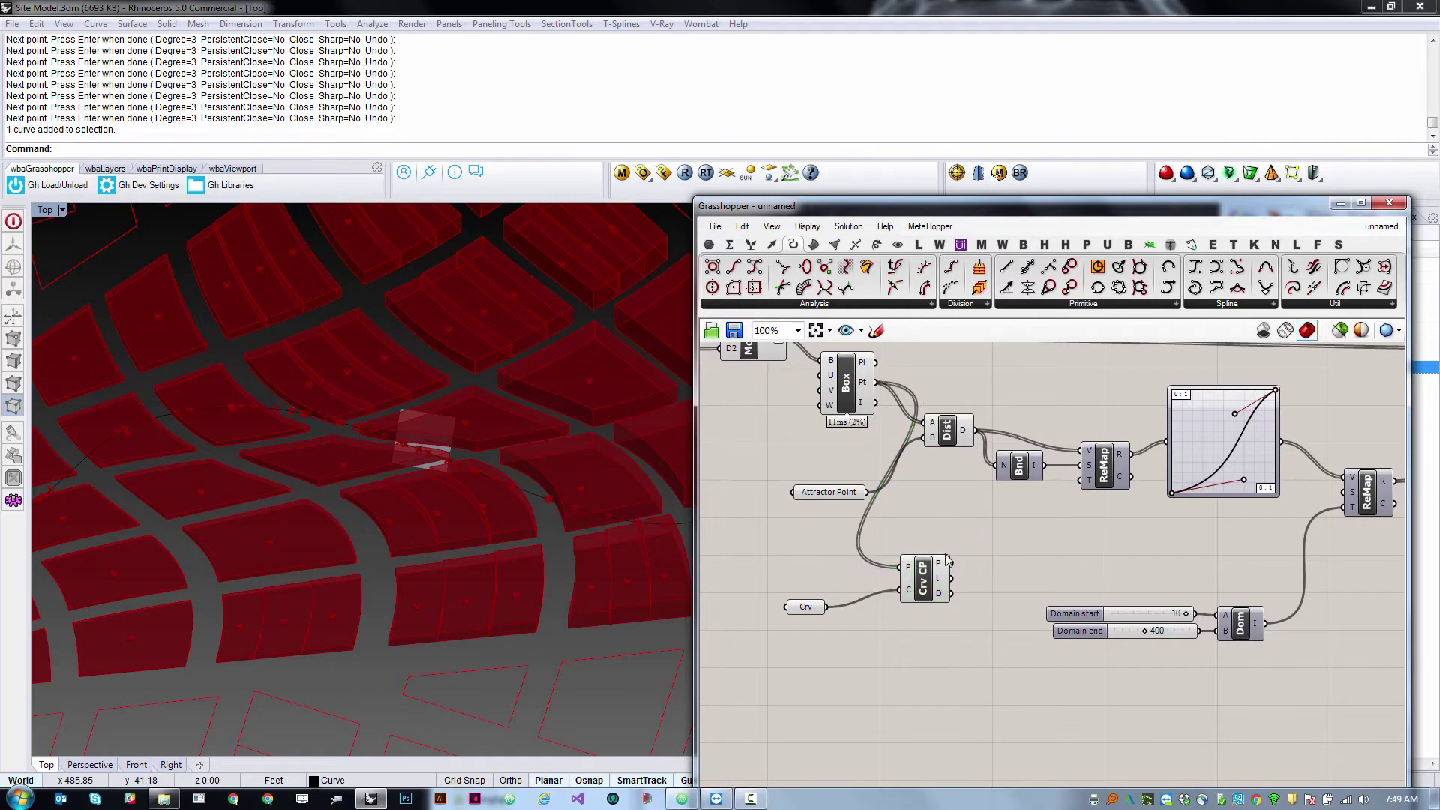
Transfer the Distance output wires to Curve Closest Point's D output so it feeds Bounds and the first Remap Numbers.
scroll(948, 558, up, 1)
click(944, 584)
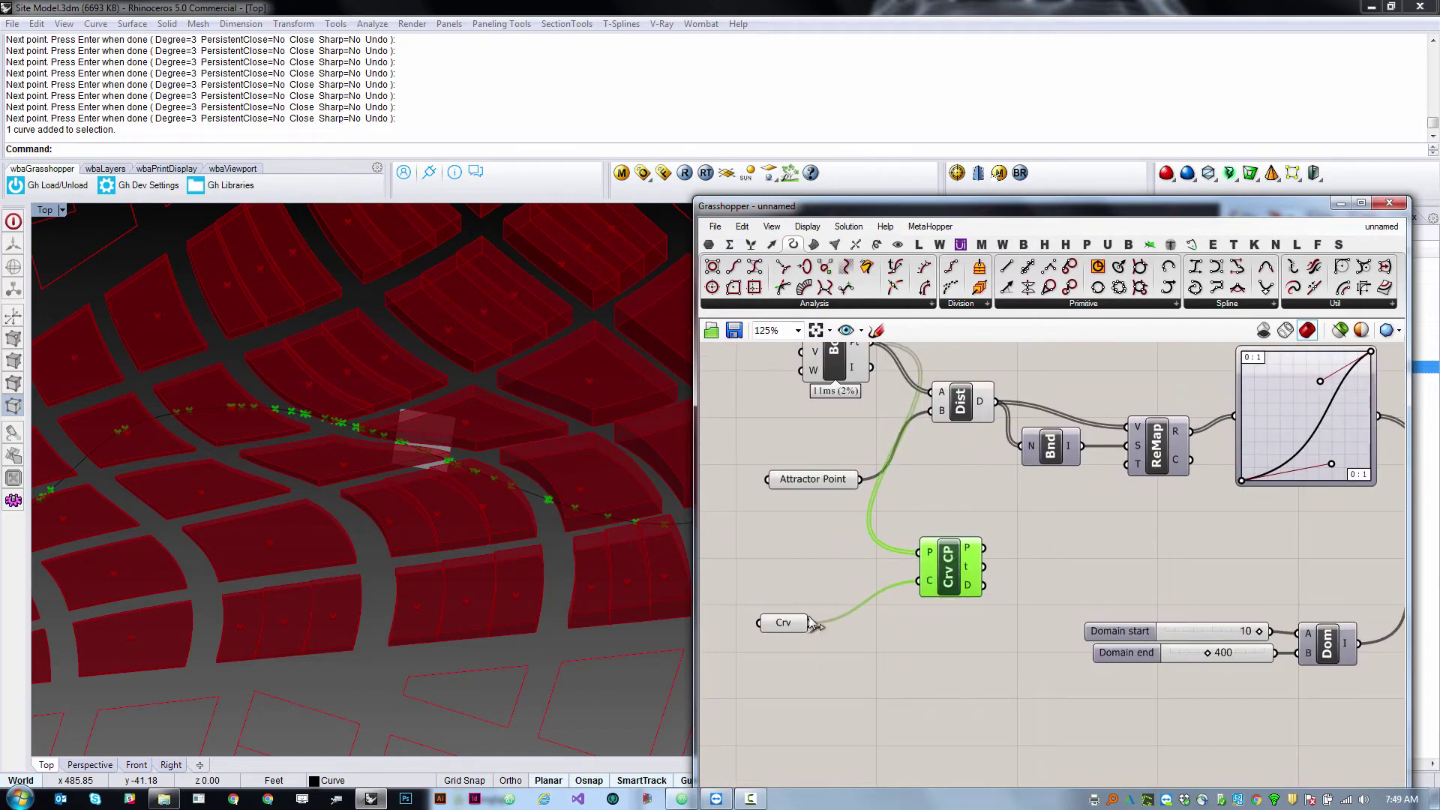
click(783, 622)
click(915, 641)
scroll(917, 525, down, 2)
scroll(870, 480, up, 1)
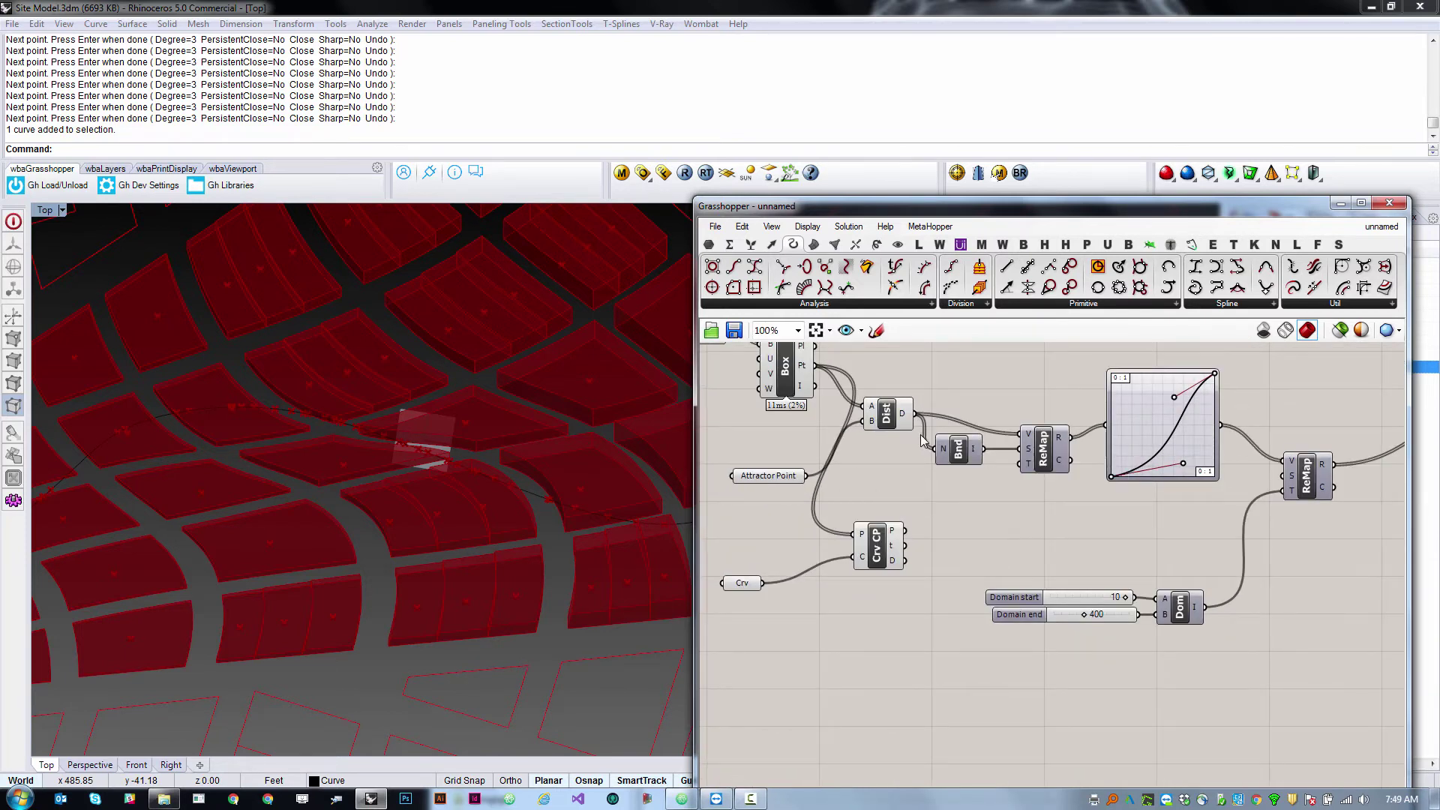
drag(917, 418, 905, 560)
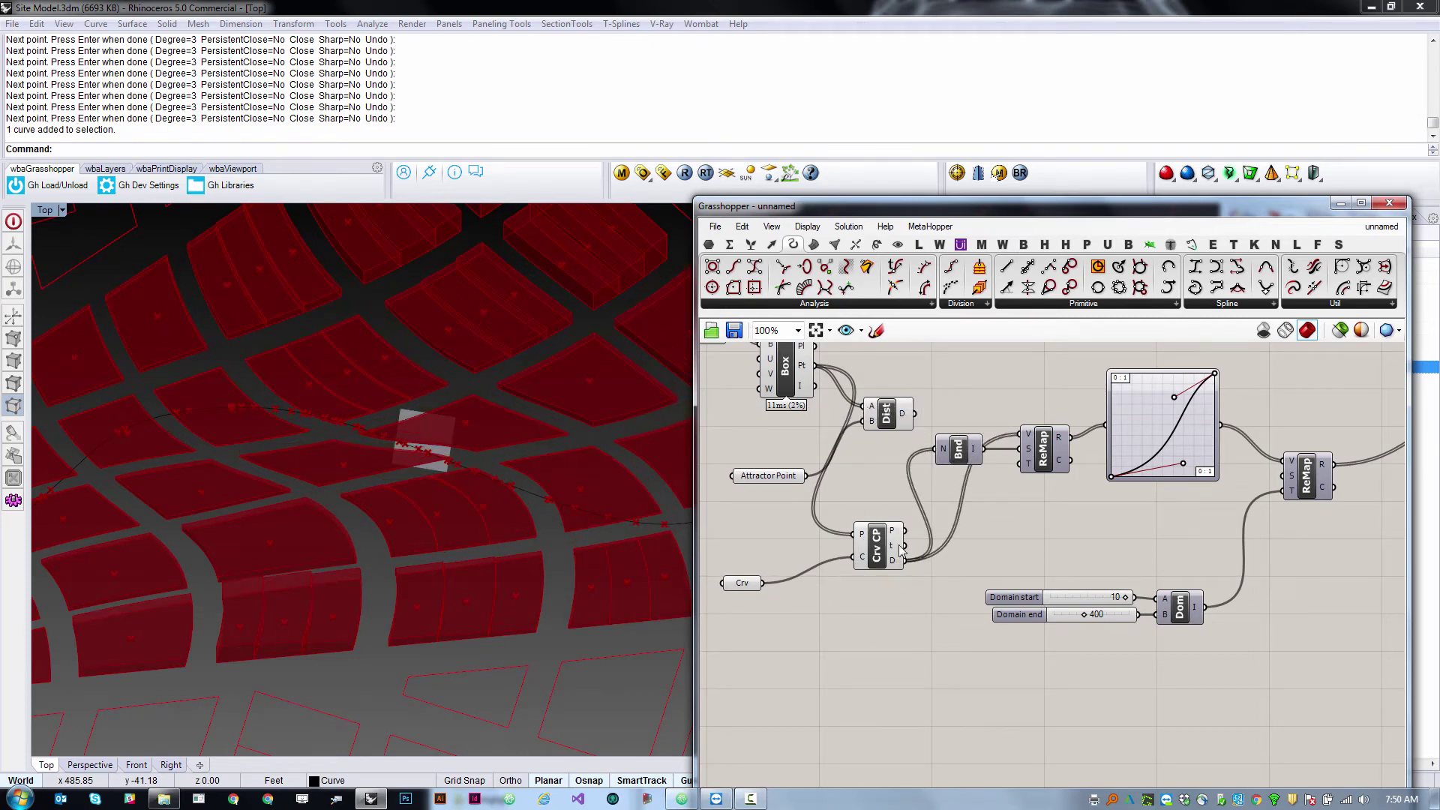
Try moving the attractor curve across the blocks, check the heights from another angle, and undo the move.
right_drag(540, 549, 640, 318)
right_drag(570, 529, 509, 601)
scroll(550, 575, up, 4)
click(550, 574)
scroll(510, 563, down, 5)
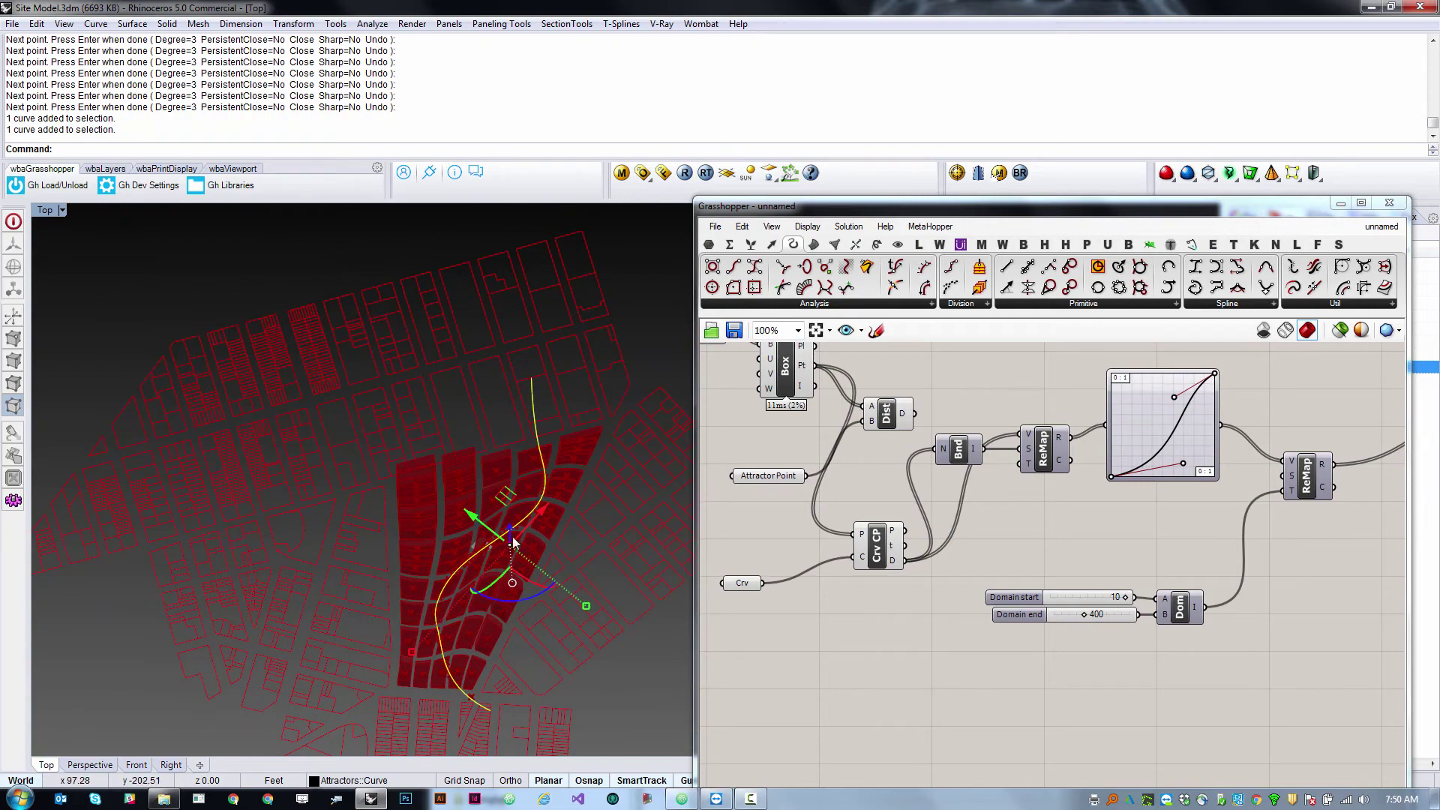
drag(507, 506, 589, 543)
right_drag(562, 627, 585, 478)
key(ctrl+z)
Move the Bezier Graph Mapper's lower handle closer to its start point, bringing the graph nearer to a straight line.
scroll(1172, 470, up, 3)
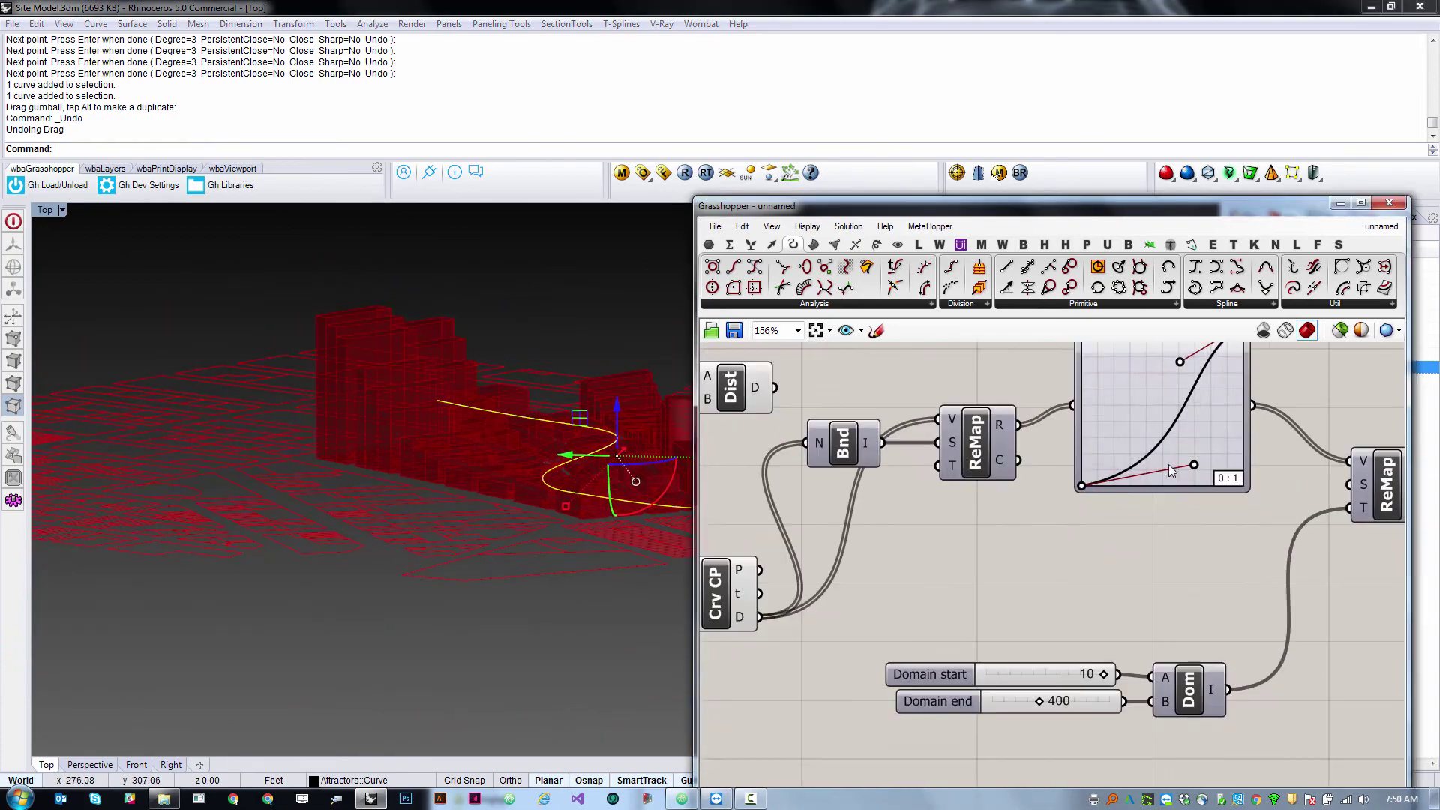
drag(1194, 465, 1132, 444)
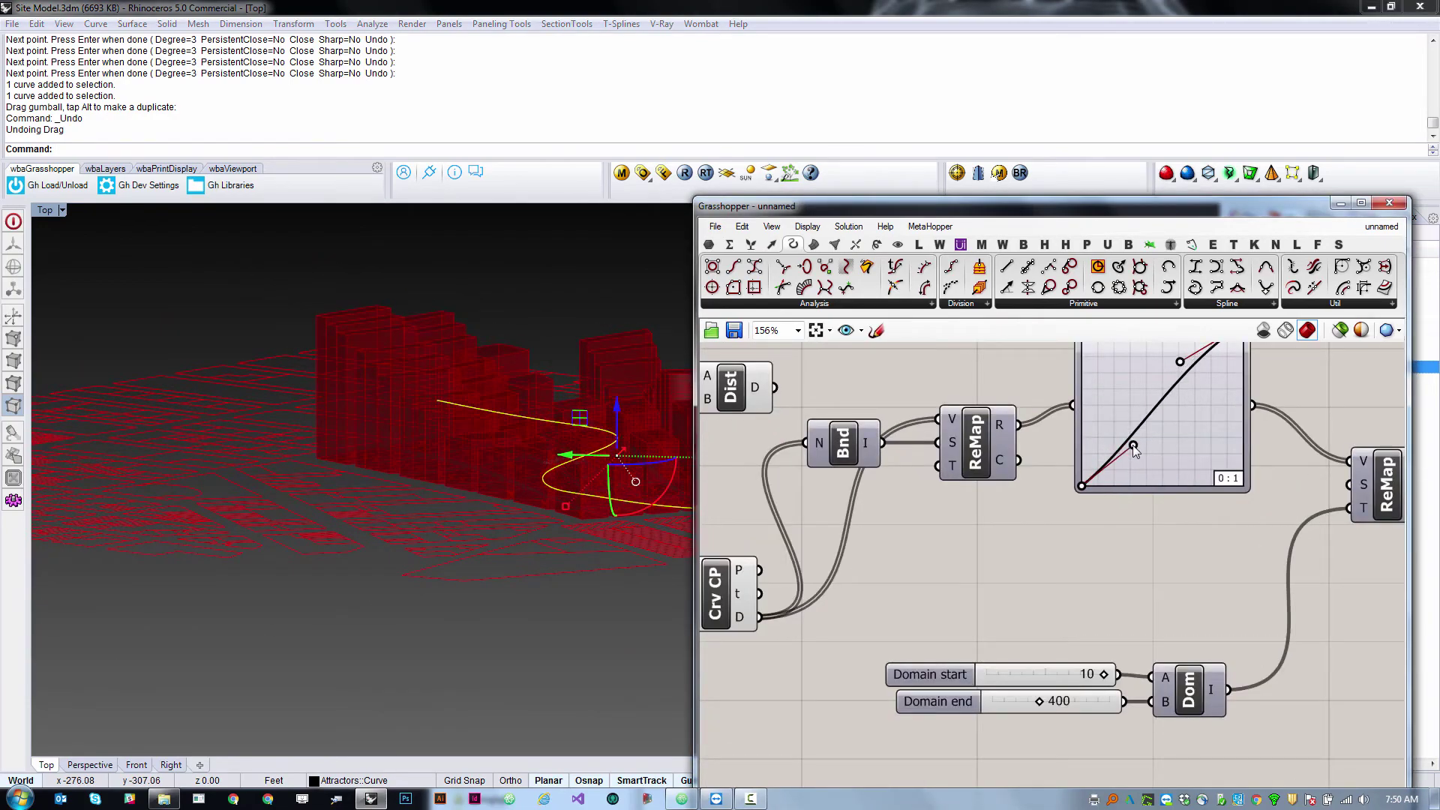
right_drag(390, 375, 858, 564)
Examine the block heights in the viewport and the definition chain from Evaluate Box through the Graph Mapper to Extrude.
scroll(1007, 636, down, 6)
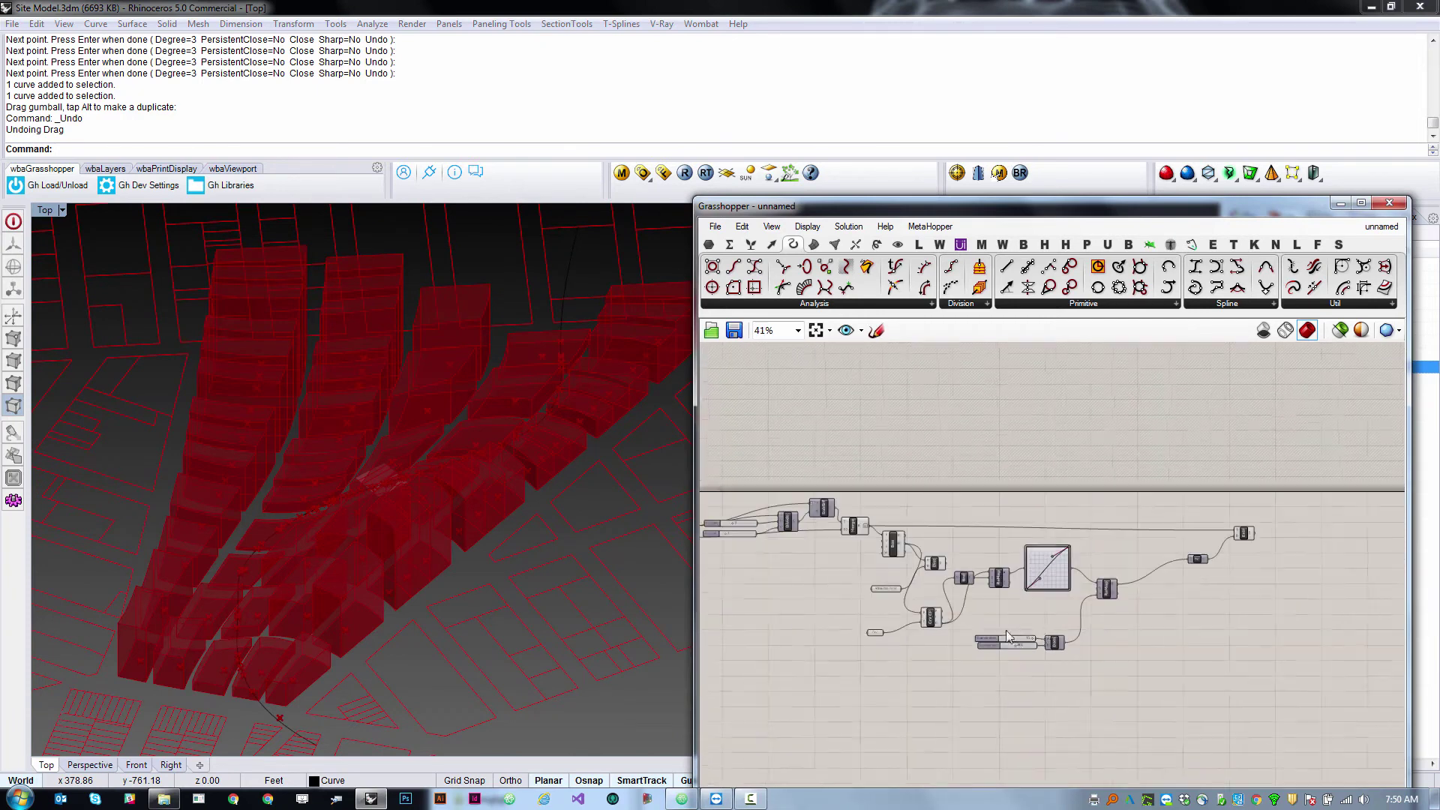
scroll(1260, 596, up, 4)
scroll(1254, 525, down, 6)
scroll(1239, 504, up, 3)
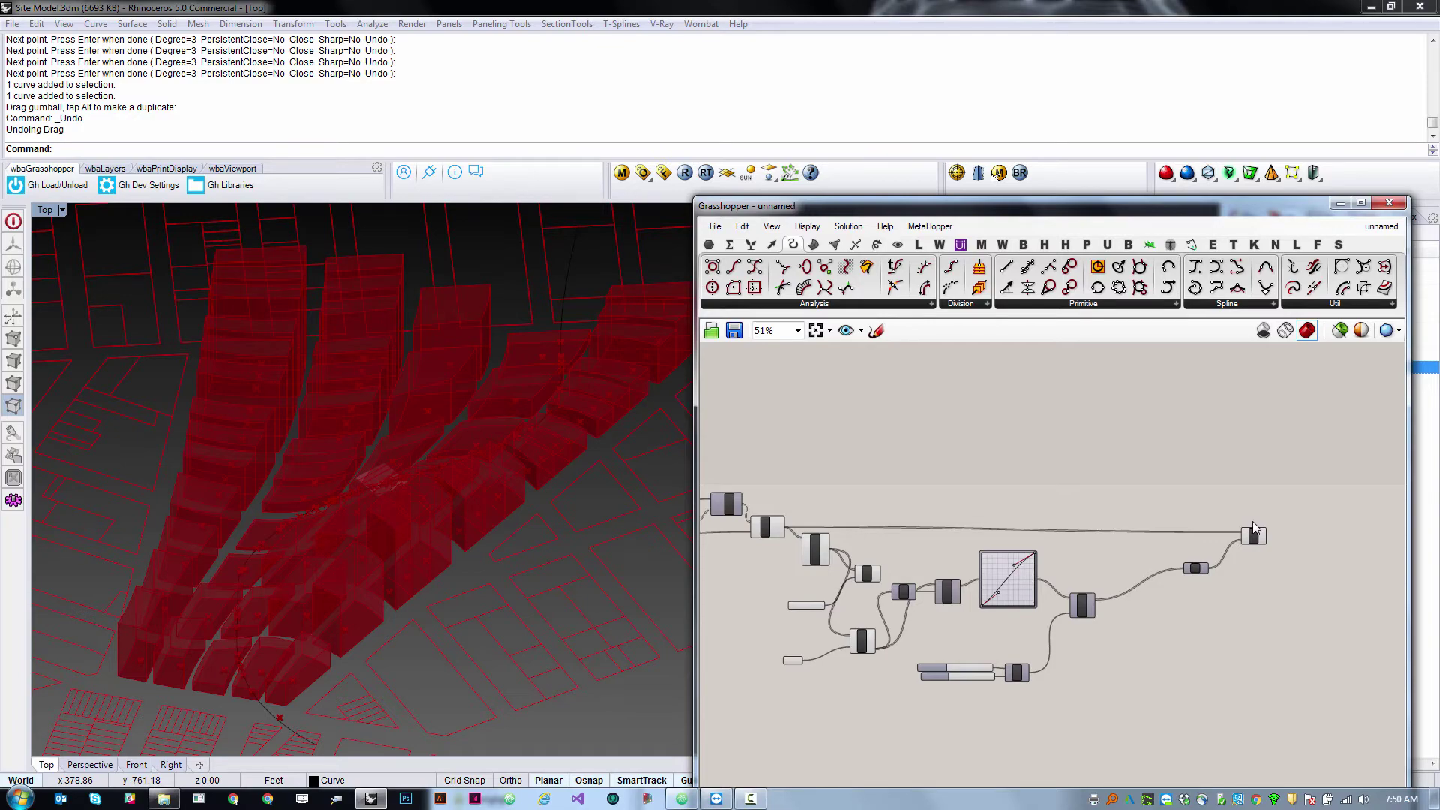
right_drag(427, 412, 303, 447)
scroll(443, 443, up, 7)
click(1281, 647)
scroll(1275, 646, down, 3)
scroll(1109, 618, up, 4)
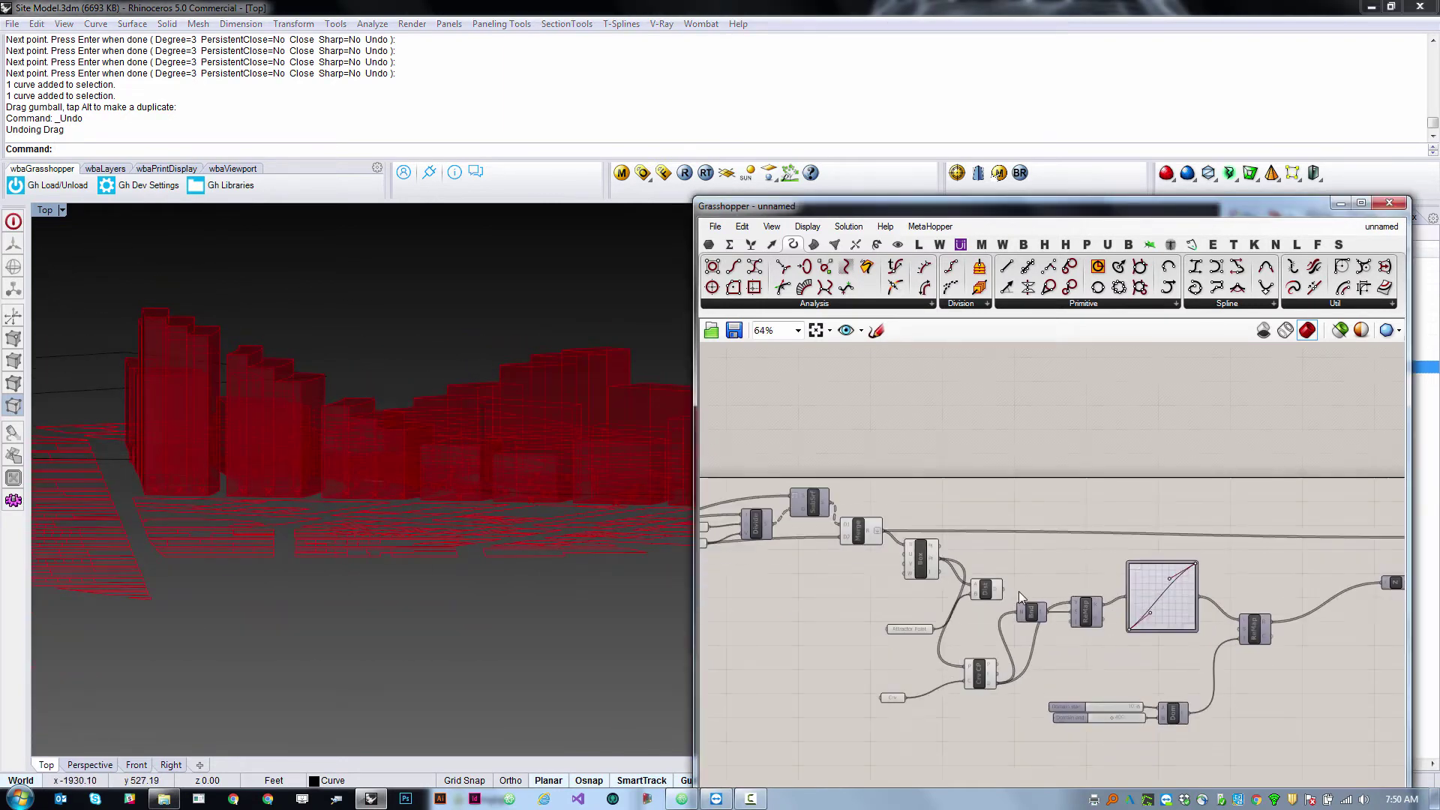
scroll(930, 616, down, 2)
scroll(1080, 624, up, 3)
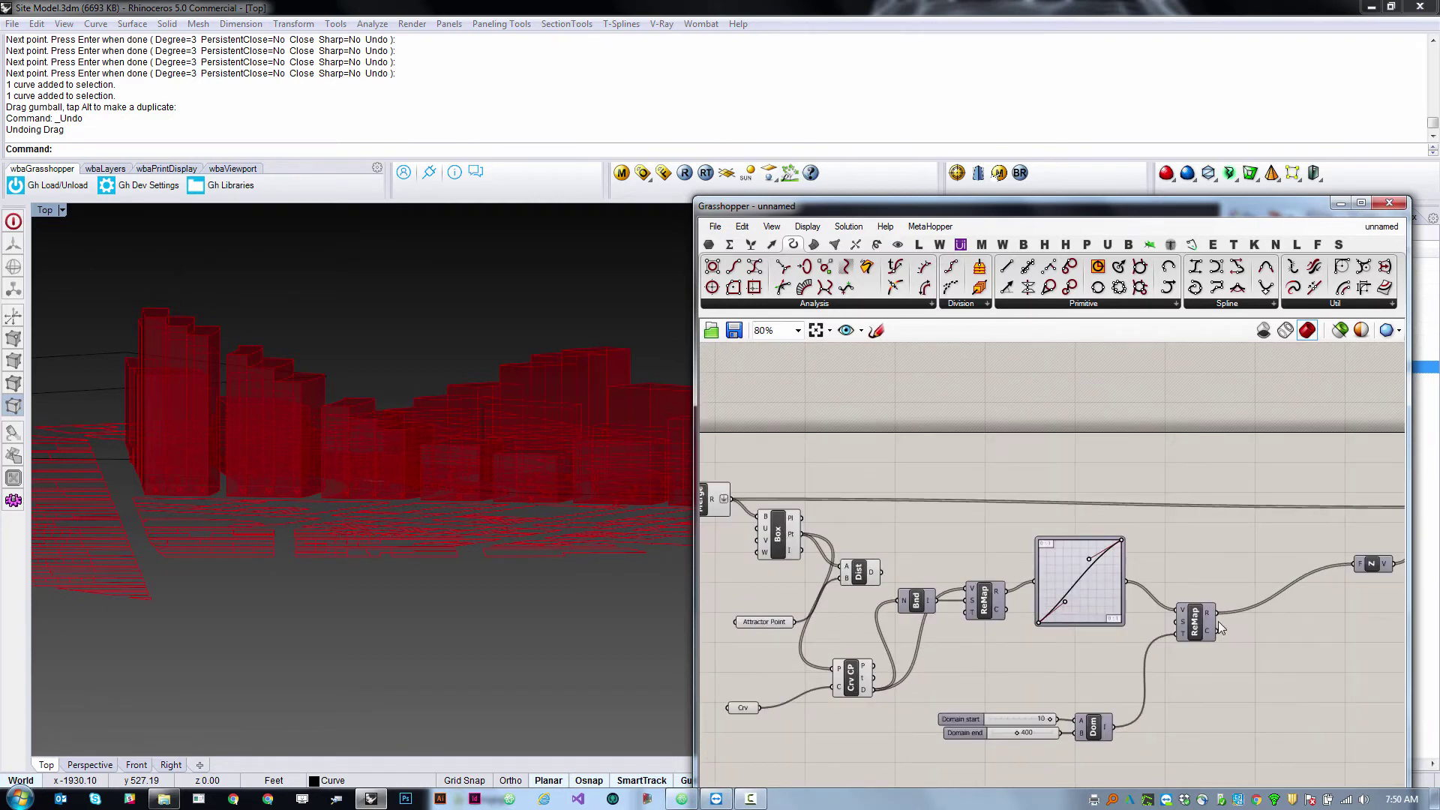
right_drag(1249, 710, 1211, 672)
scroll(1210, 672, up, 1)
scroll(1080, 672, down, 1)
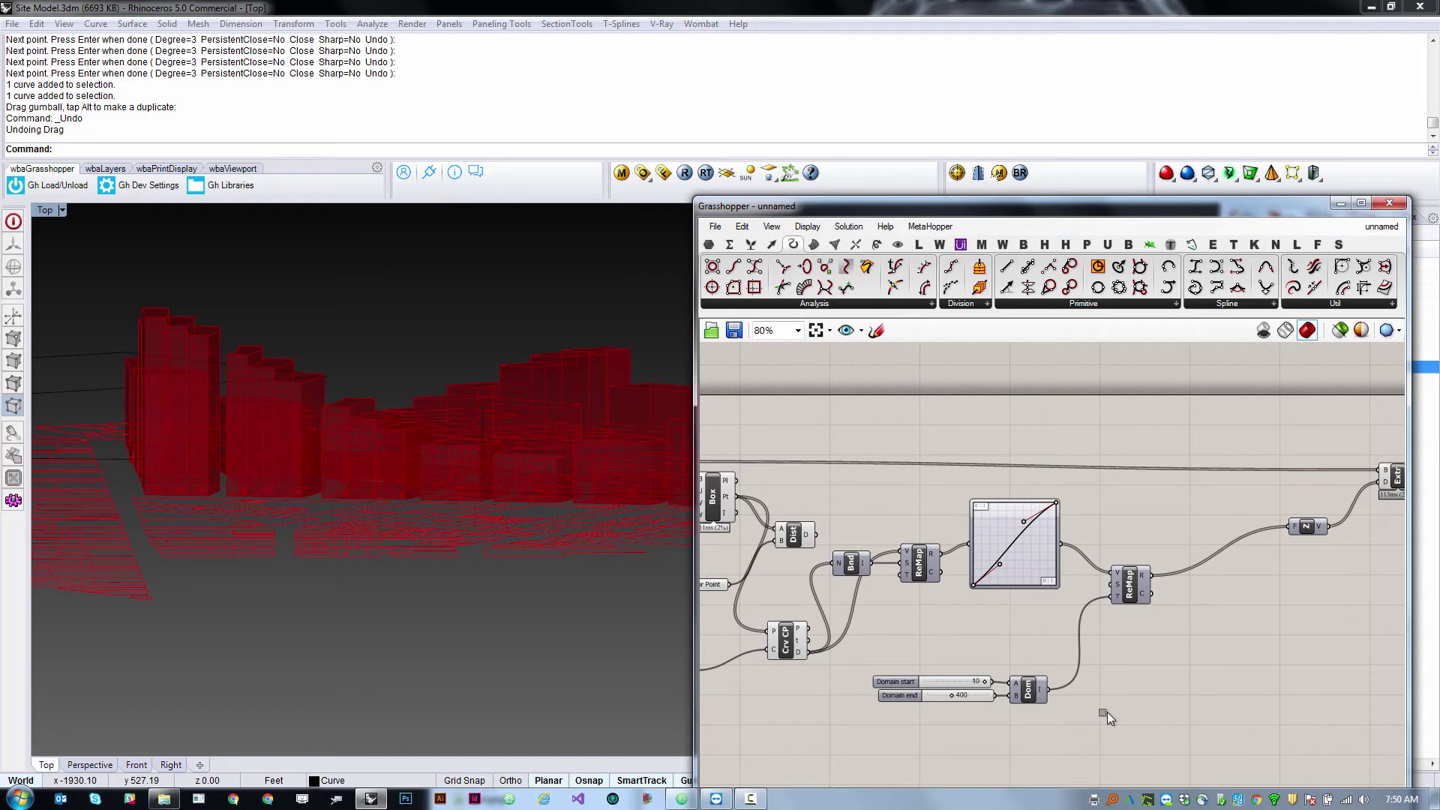
Move the Unit Z and Extrude components farther away from the second Remap Numbers component.
scroll(1107, 612, down, 1)
drag(1388, 477, 1083, 663)
mouse_move(1223, 562)
mouse_down()
mouse_move(1410, 516)
mouse_move(1399, 526)
mouse_up()
click(1257, 575)
scroll(873, 702, down, 1)
Move the attractor components, from Evaluate Box through the second Remap Numbers, down to free canvas space beside Merge.
right_drag(873, 702, 1123, 614)
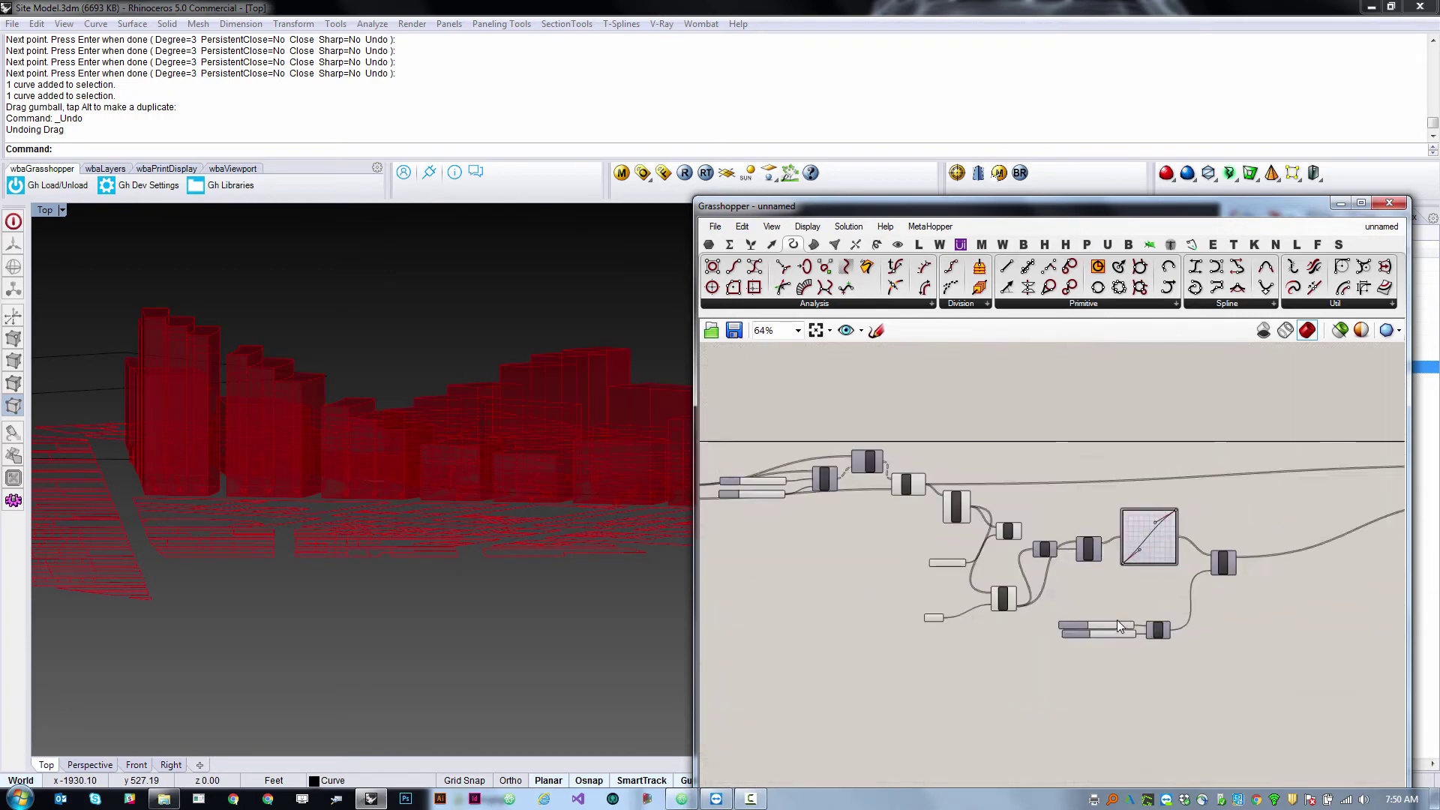
scroll(1123, 614, up, 1)
mouse_move(1285, 464)
mouse_down()
mouse_move(948, 650)
mouse_move(871, 661)
mouse_up()
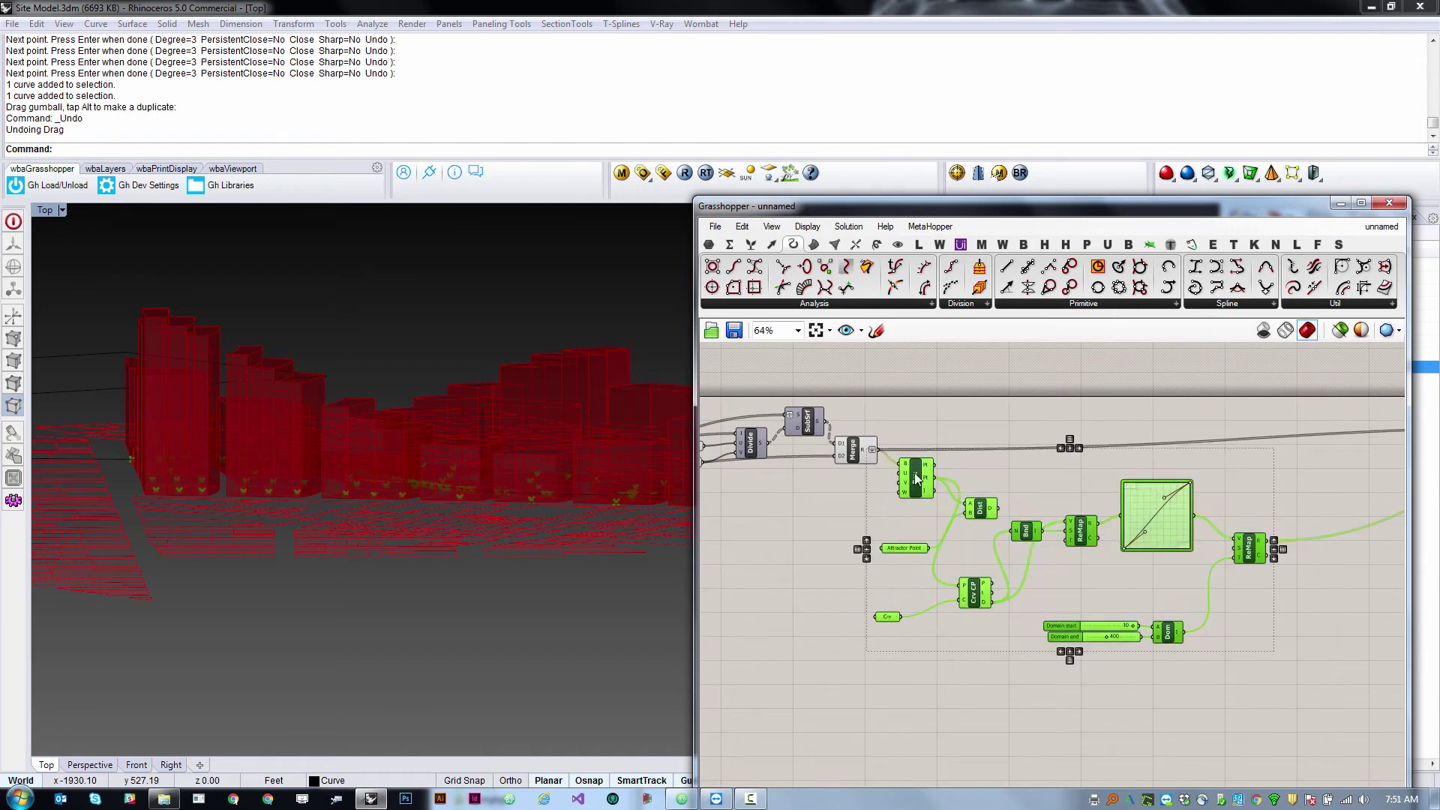
scroll(855, 630, down, 3)
click(966, 444)
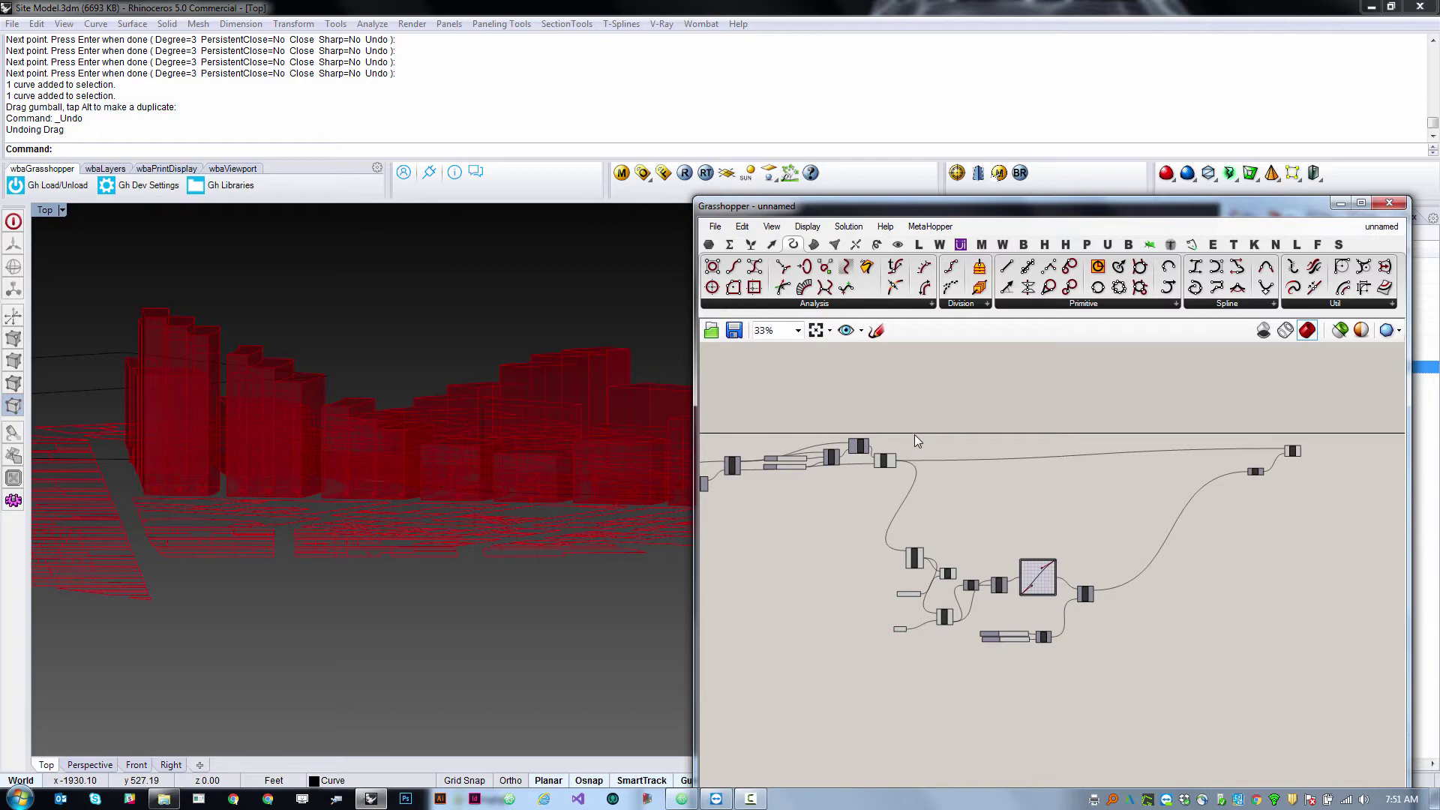
Add a List Length component beyond Merge, feed it Merge's R output, and position it above the long wire.
scroll(870, 455, up, 5)
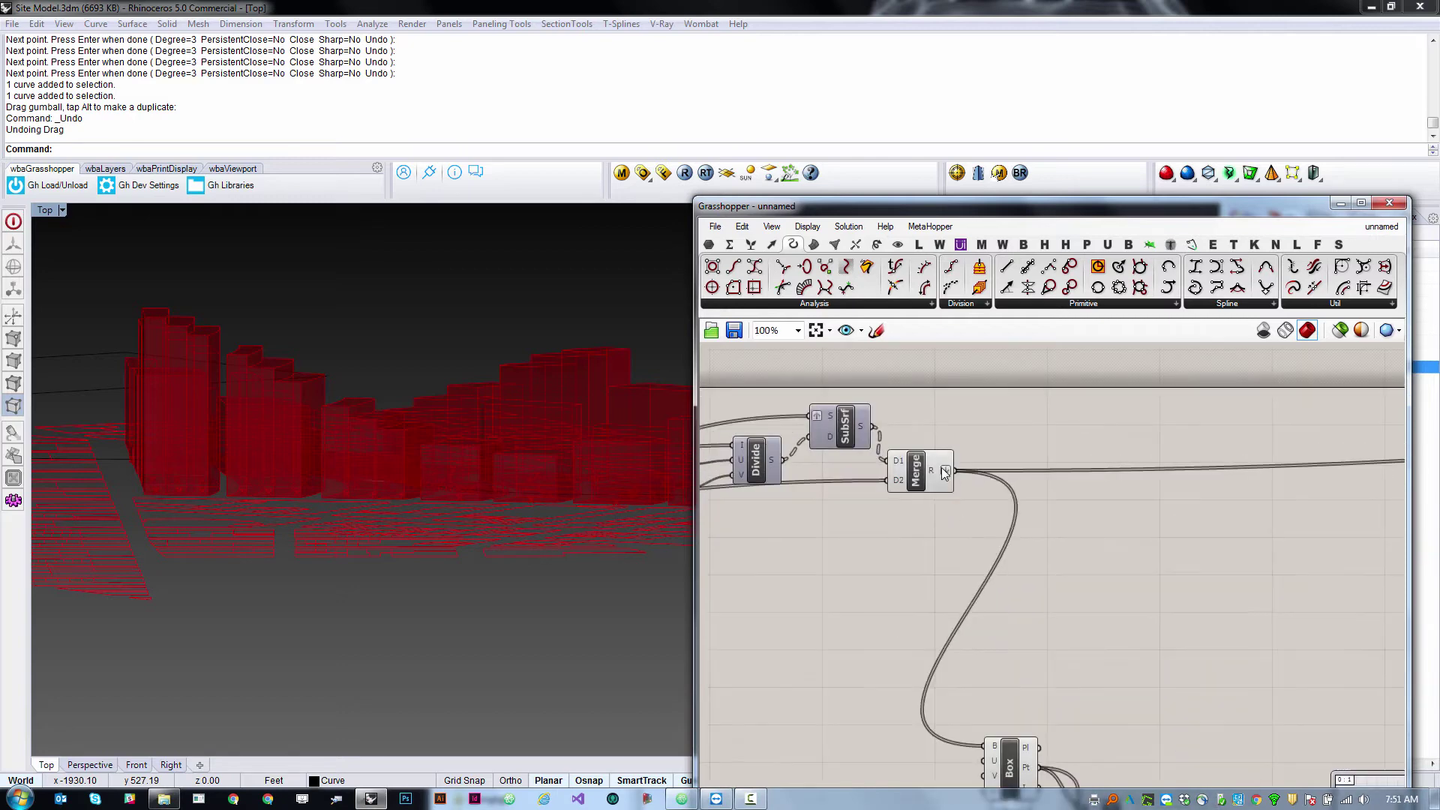
mouse_move(934, 480)
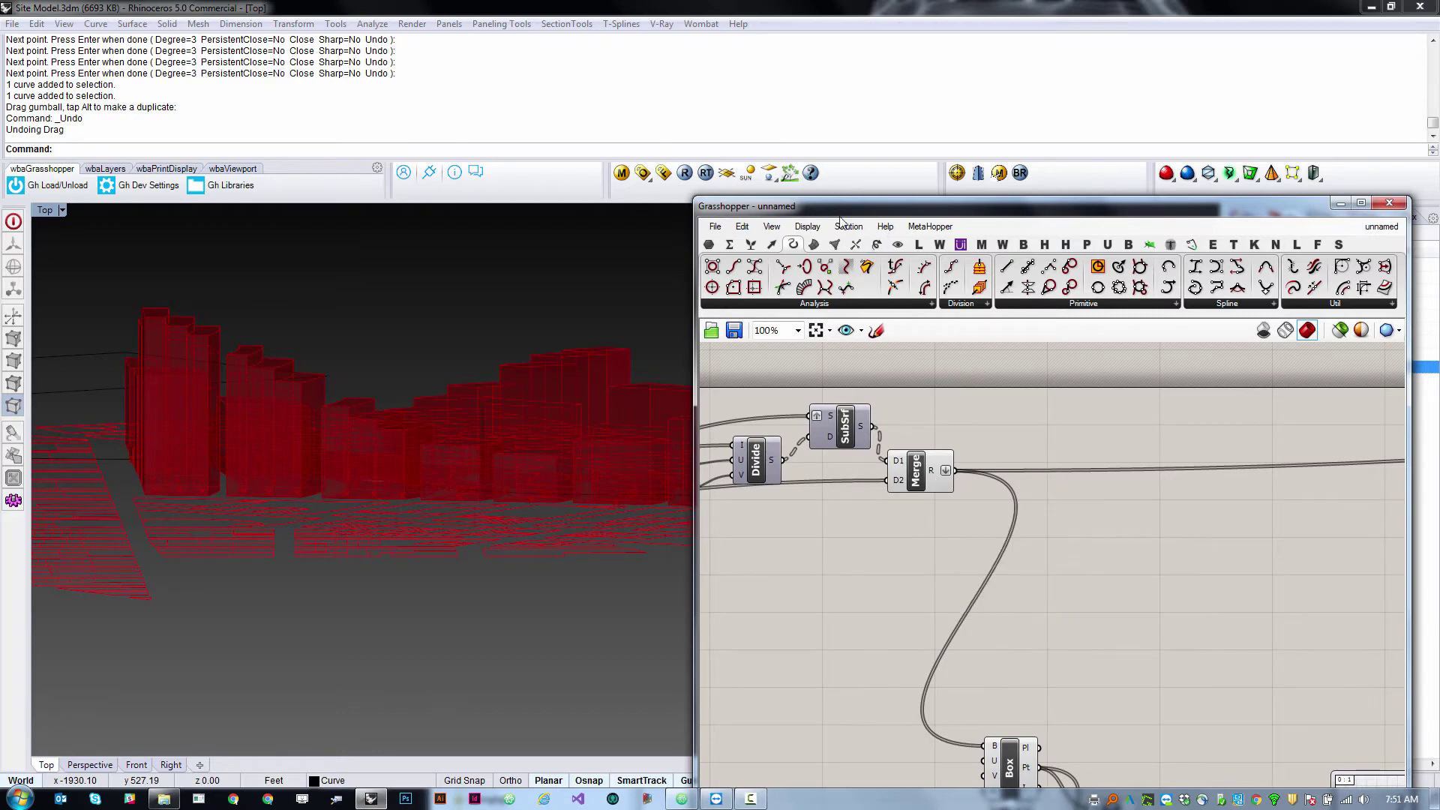
click(729, 245)
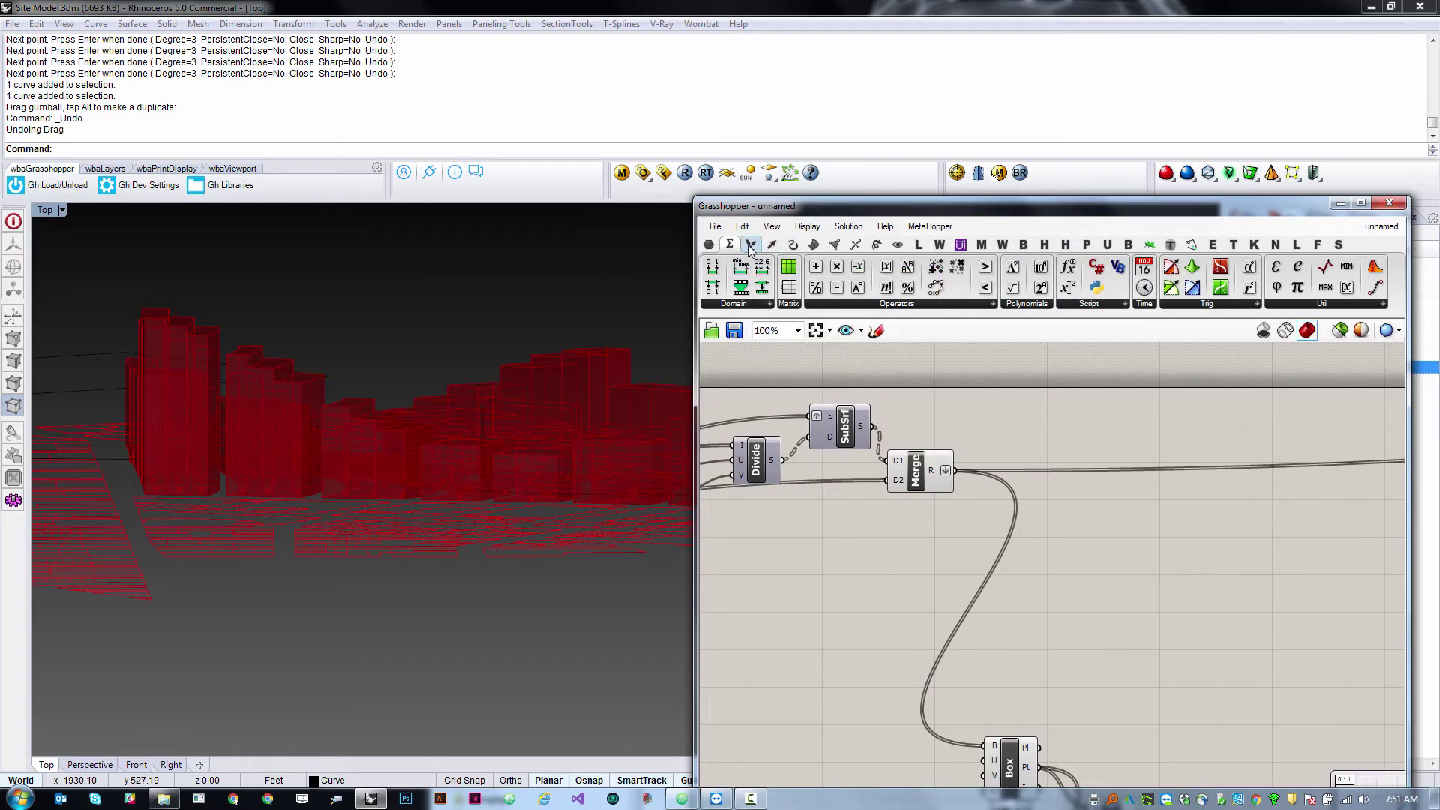
click(751, 245)
click(801, 304)
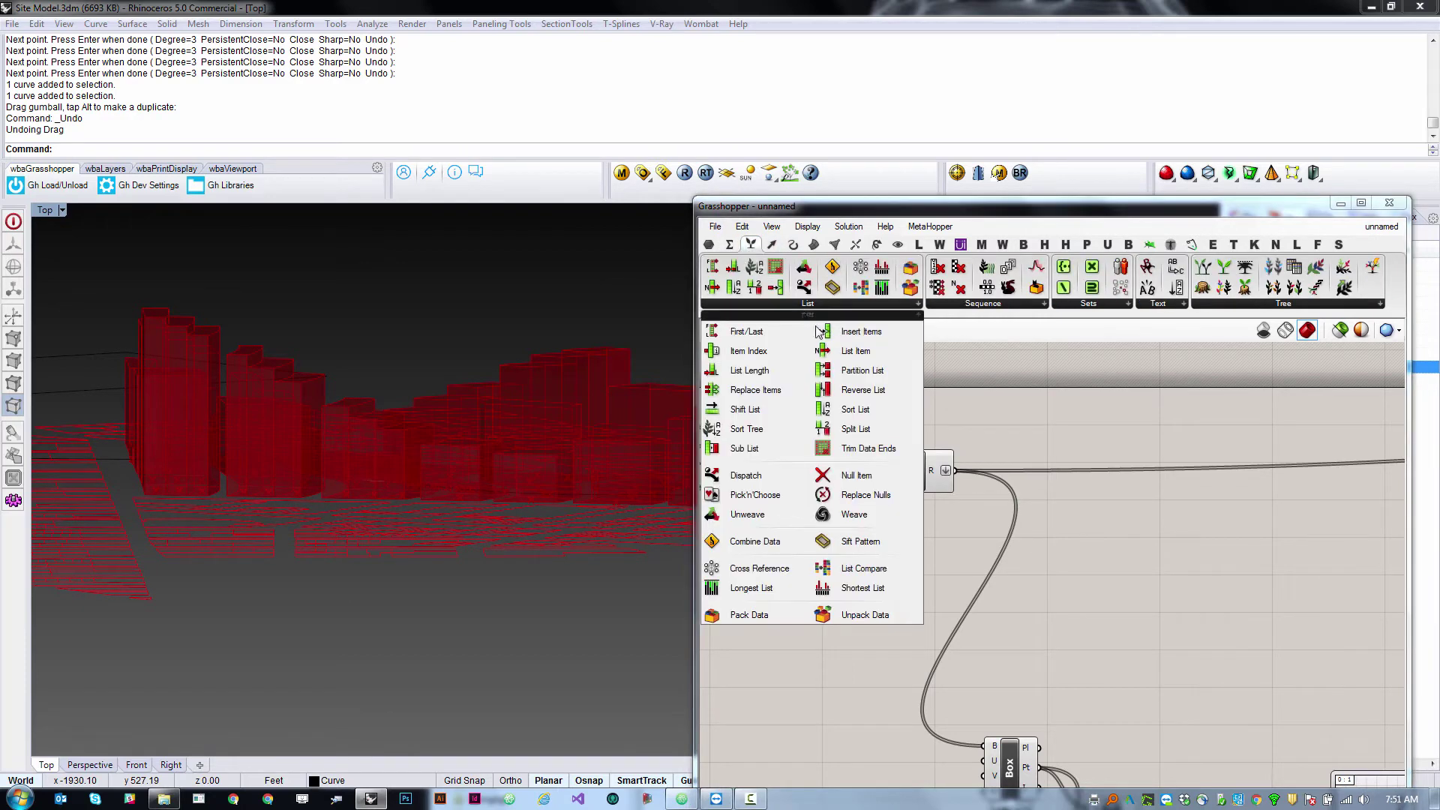
click(778, 379)
click(1074, 444)
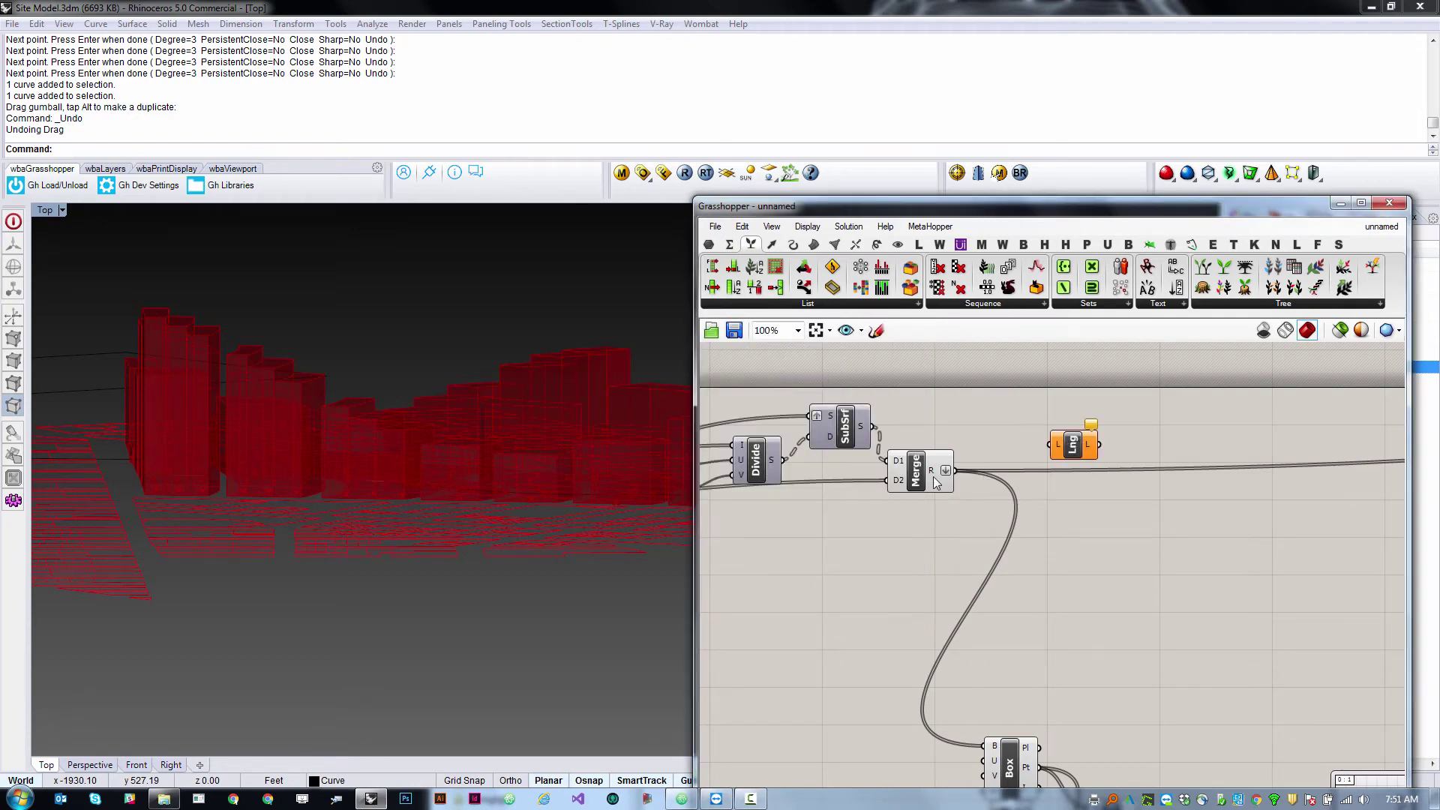
drag(956, 470, 1087, 448)
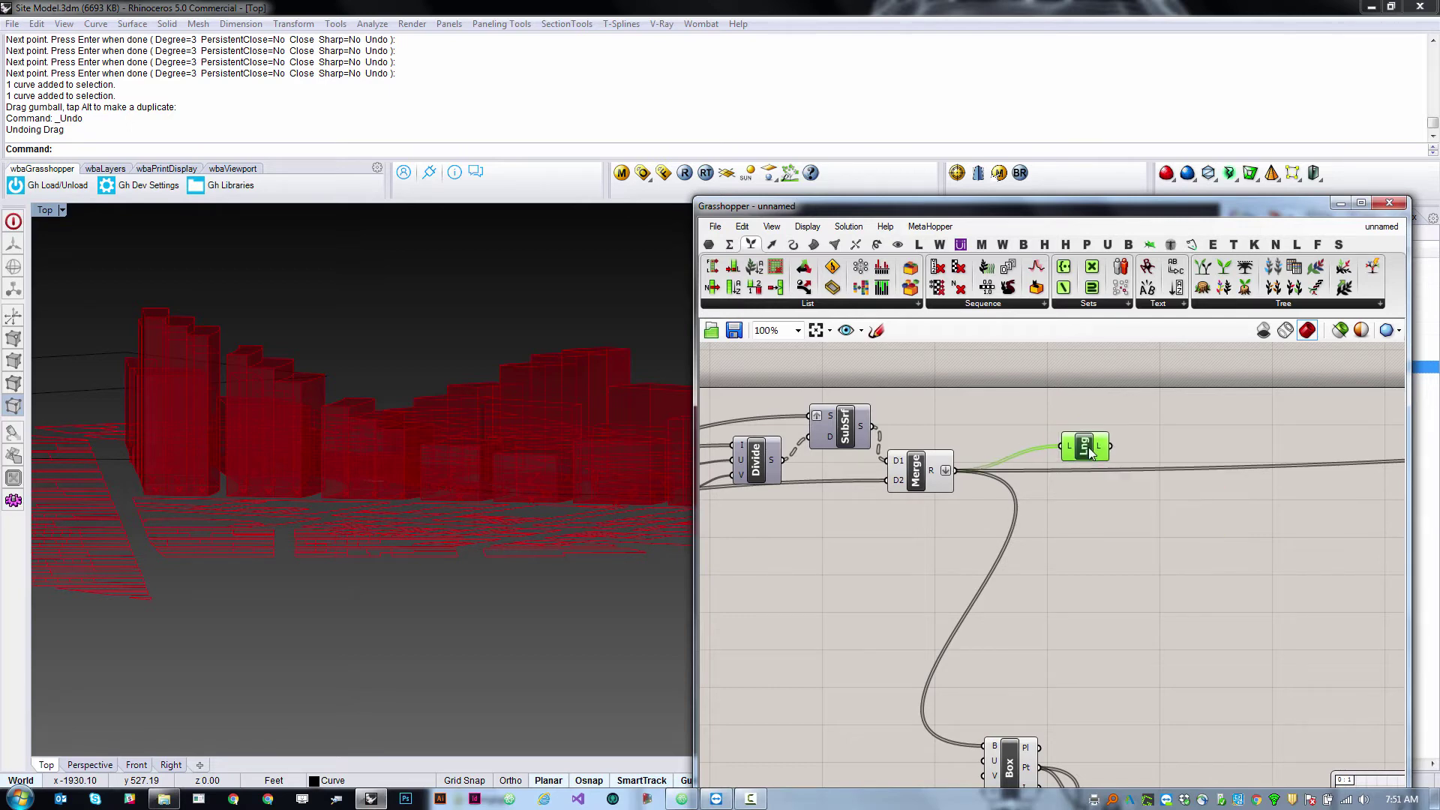
scroll(1063, 507, down, 4)
scroll(1252, 481, up, 4)
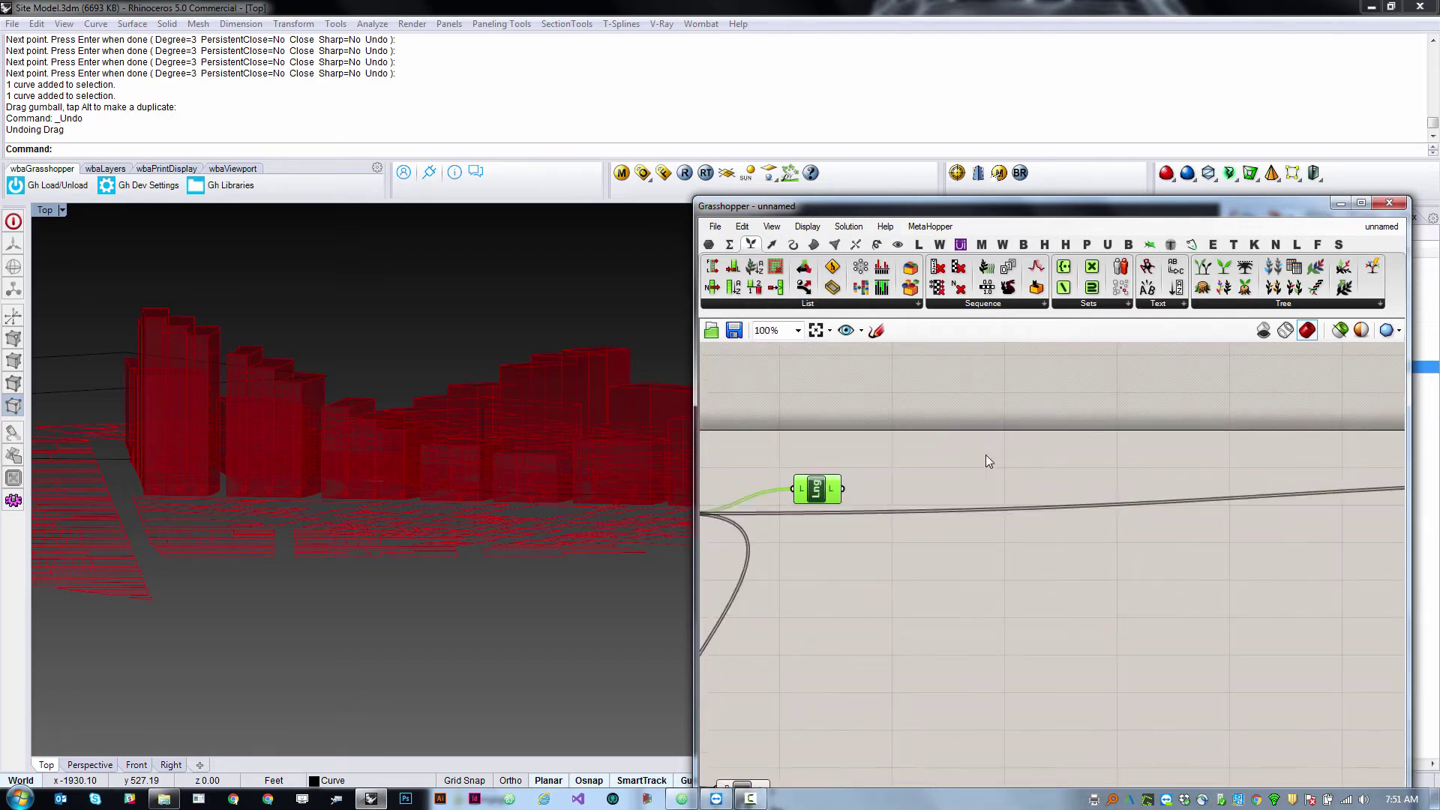
drag(831, 492, 885, 482)
click(1020, 475)
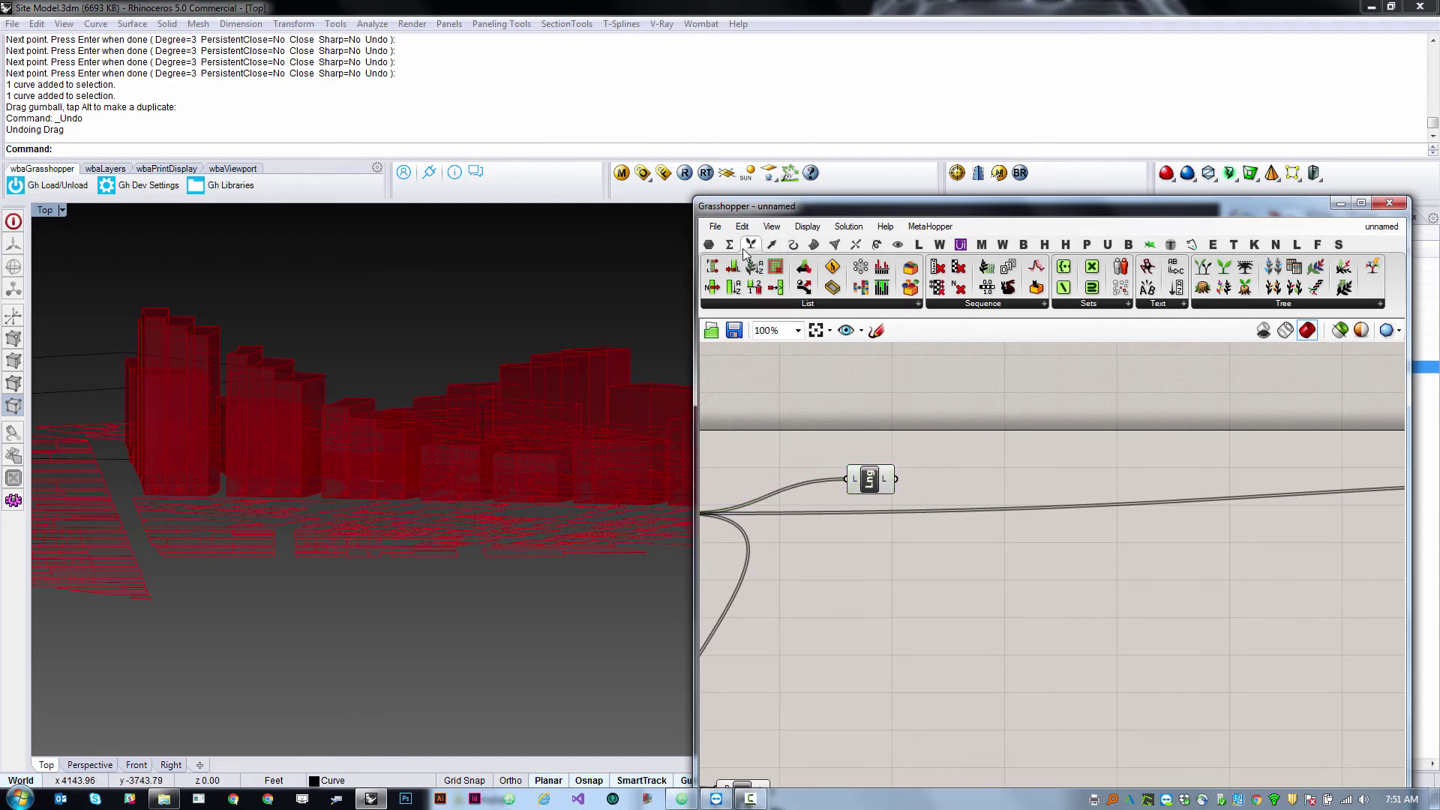
Add a Random component beside List Length and connect List Length's output to its N input.
click(960, 304)
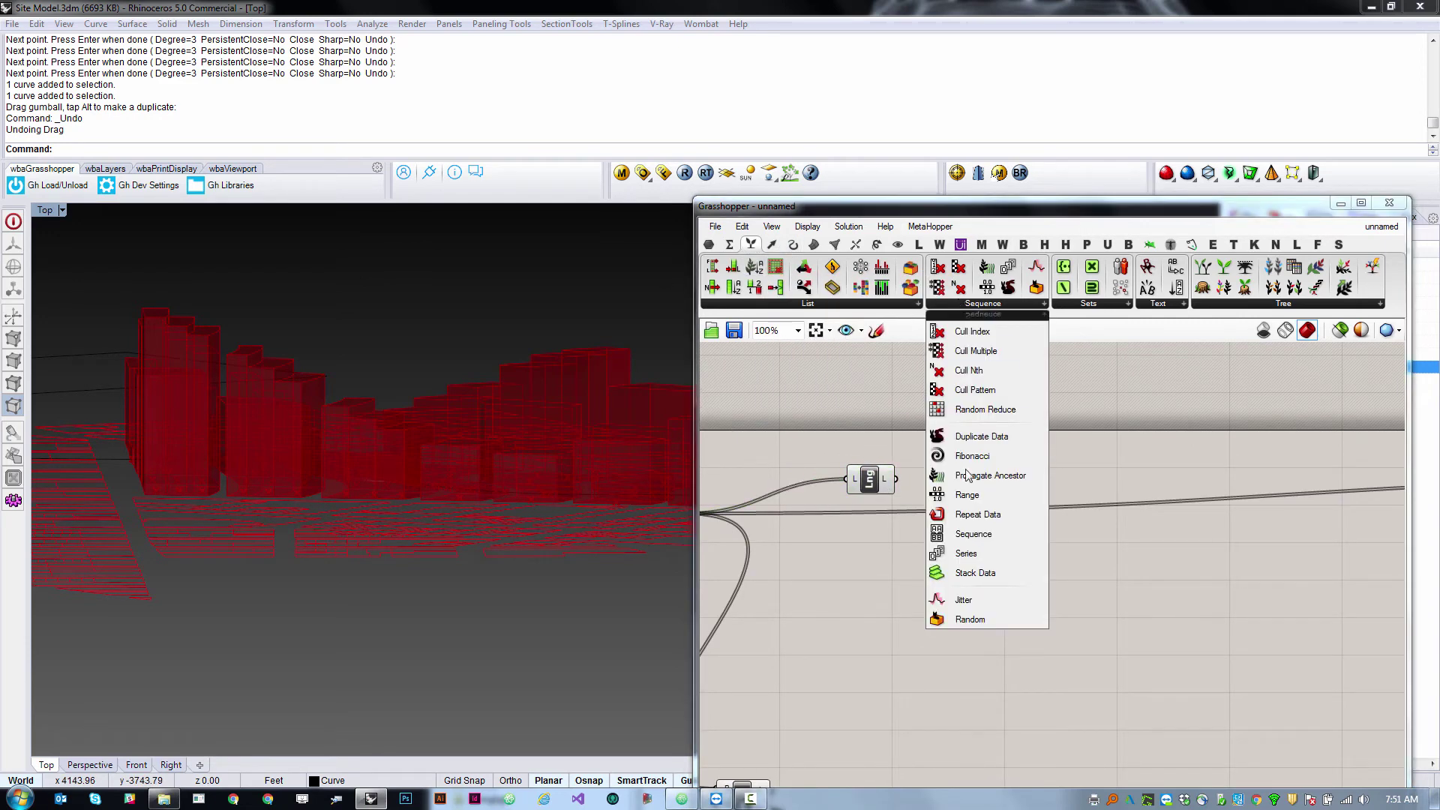
click(971, 618)
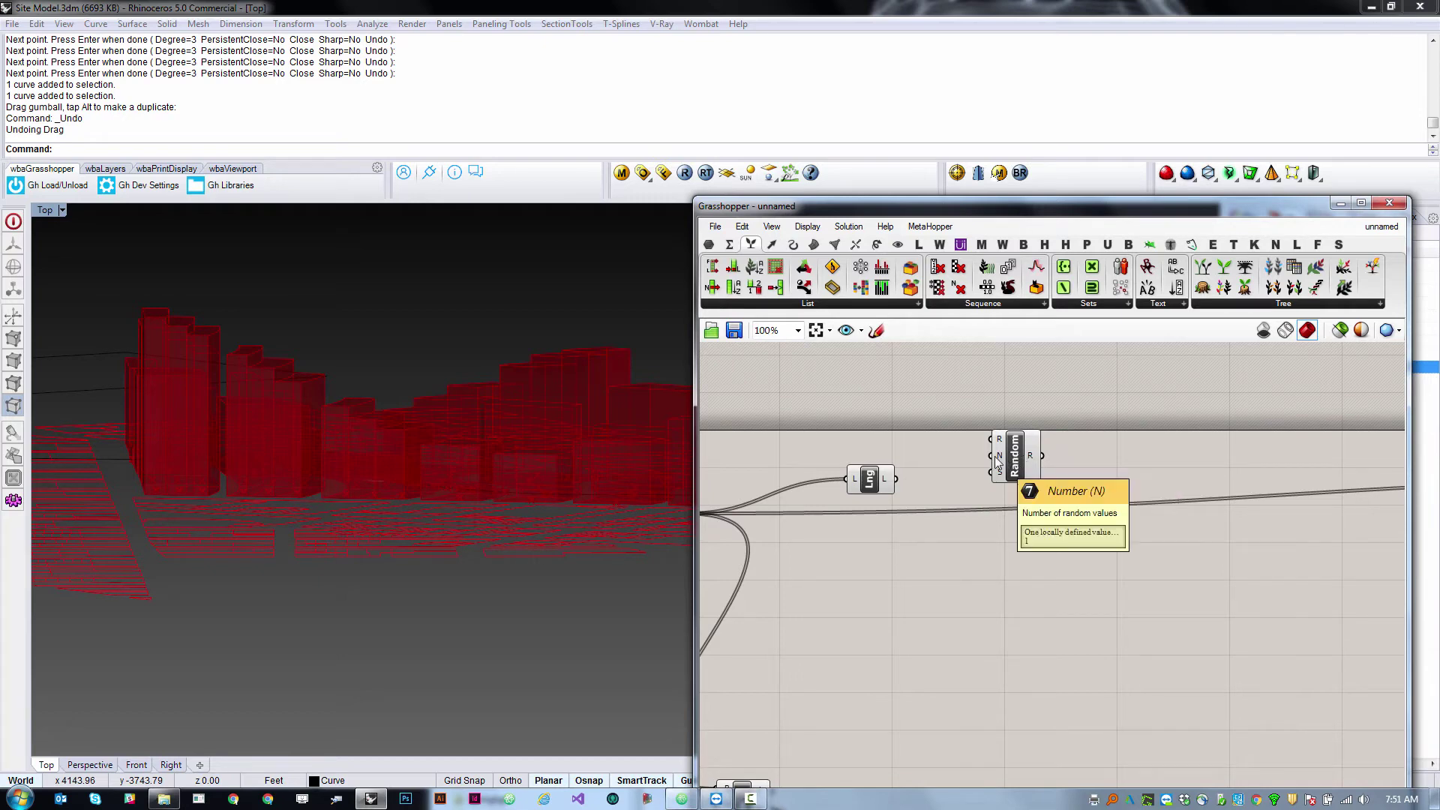
drag(997, 457, 896, 479)
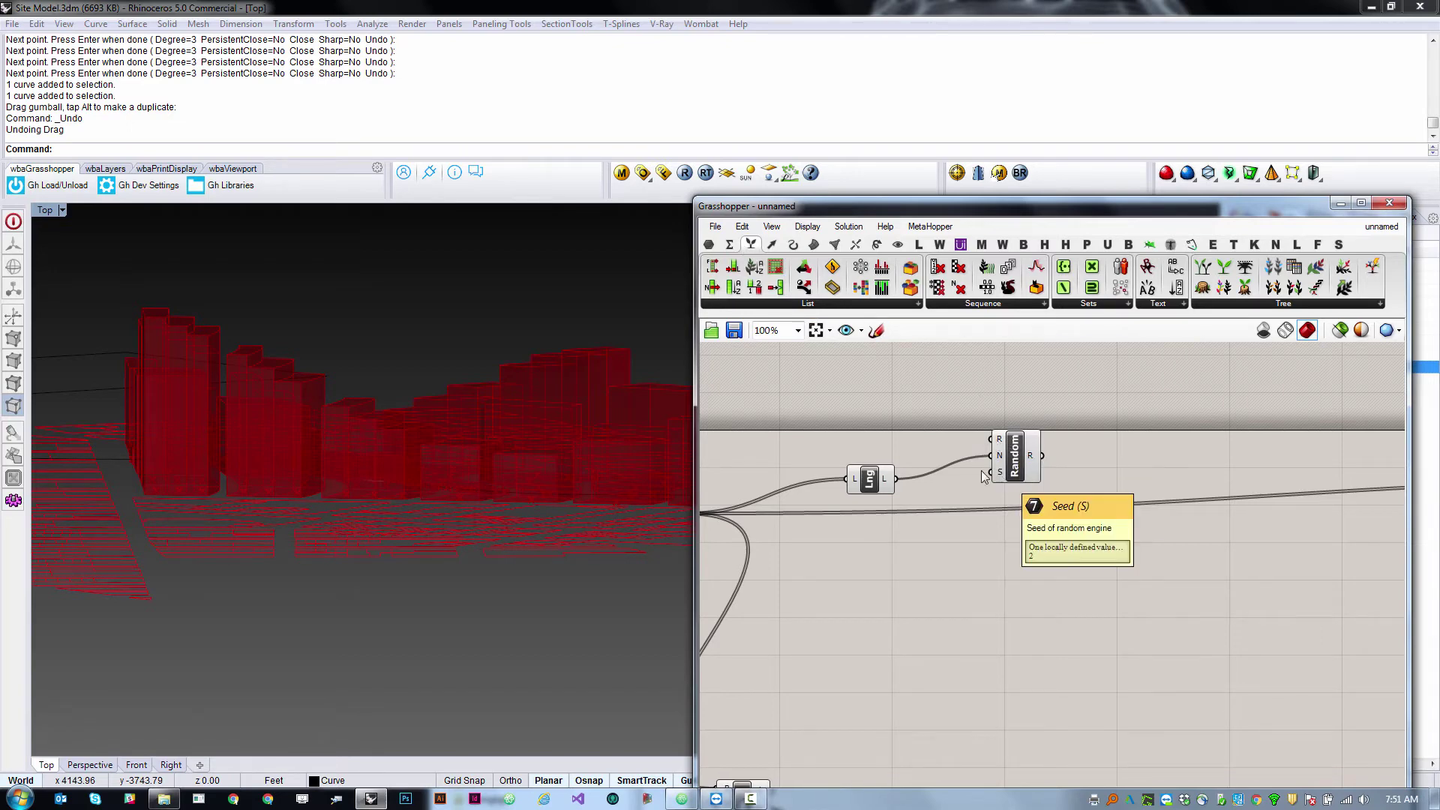
Create a number slider with value 45 and connect it to Random's S input.
click(709, 245)
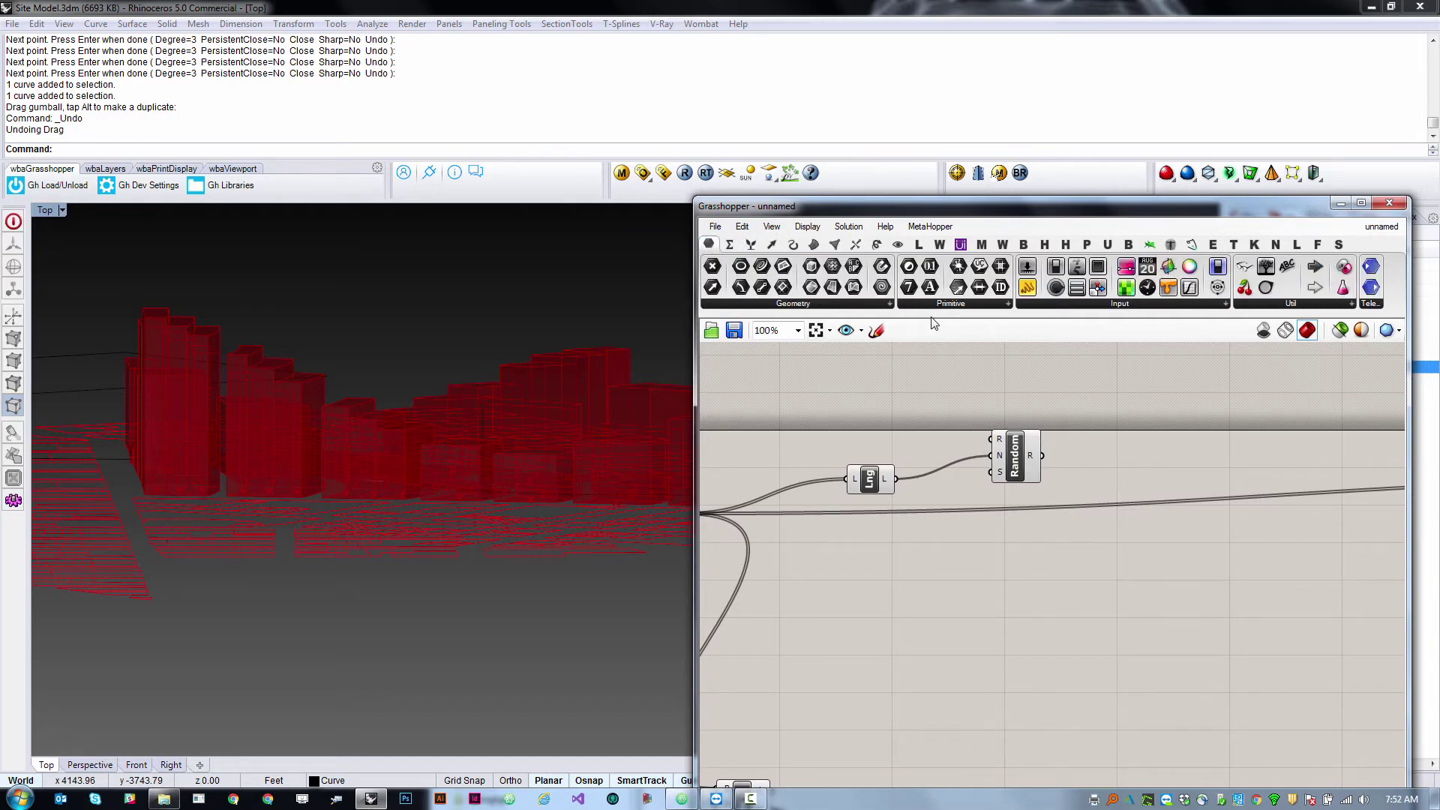
double_click(903, 525)
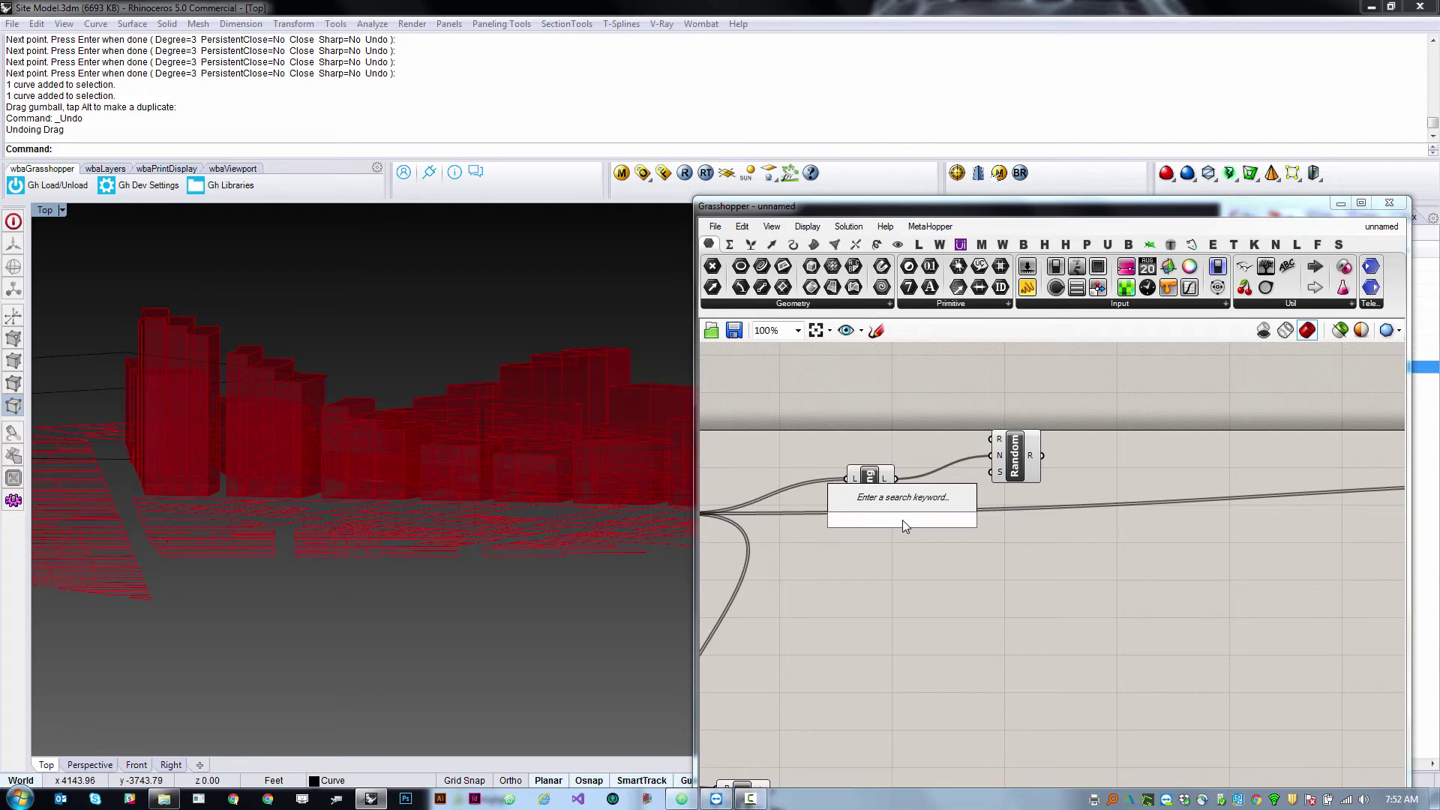
text(45)
key(Return)
drag(992, 472, 965, 519)
Add a Panel beside Random, connect Random's R output to it, and enlarge it to list more values.
scroll(992, 484, up, 4)
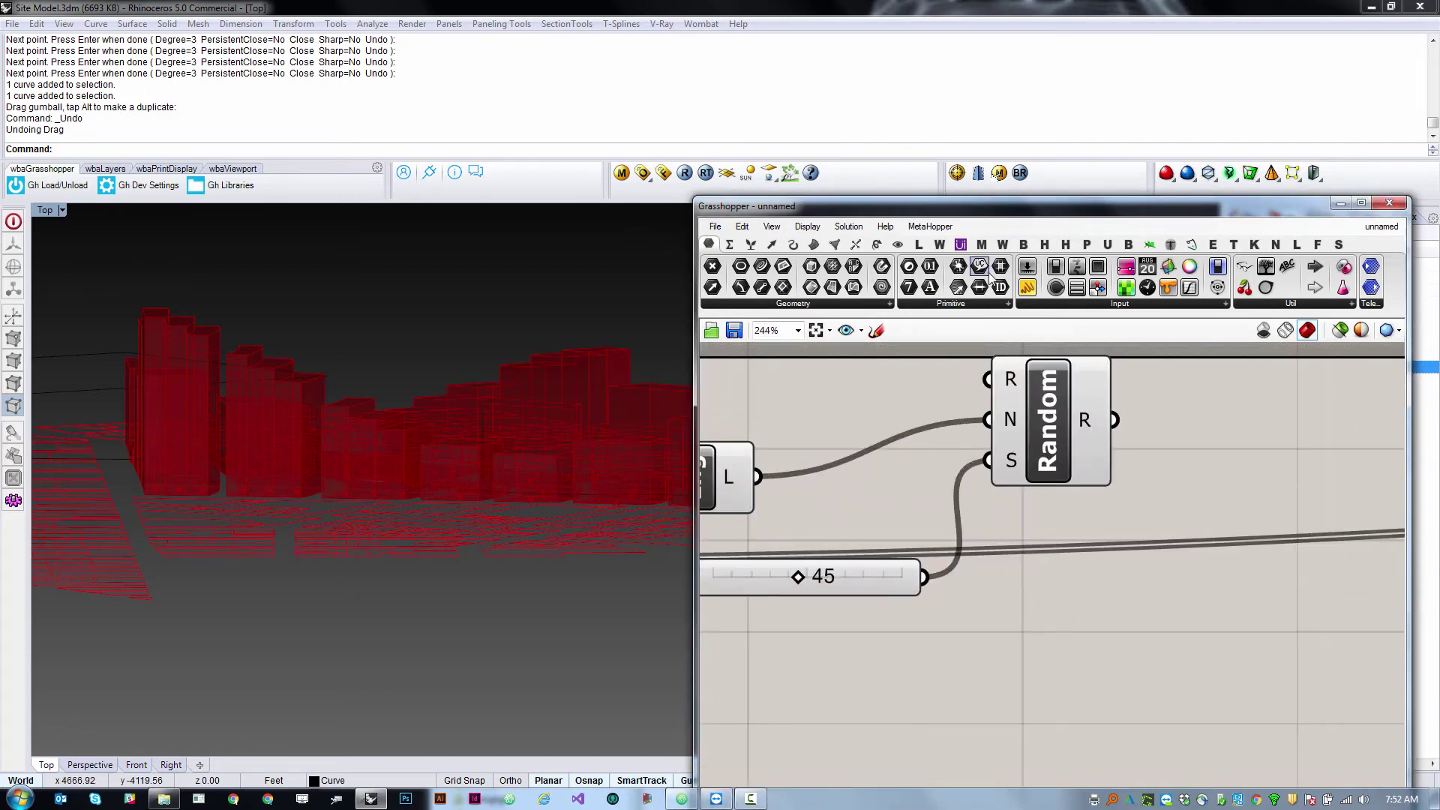
click(1027, 287)
scroll(1098, 461, down, 2)
click(1069, 464)
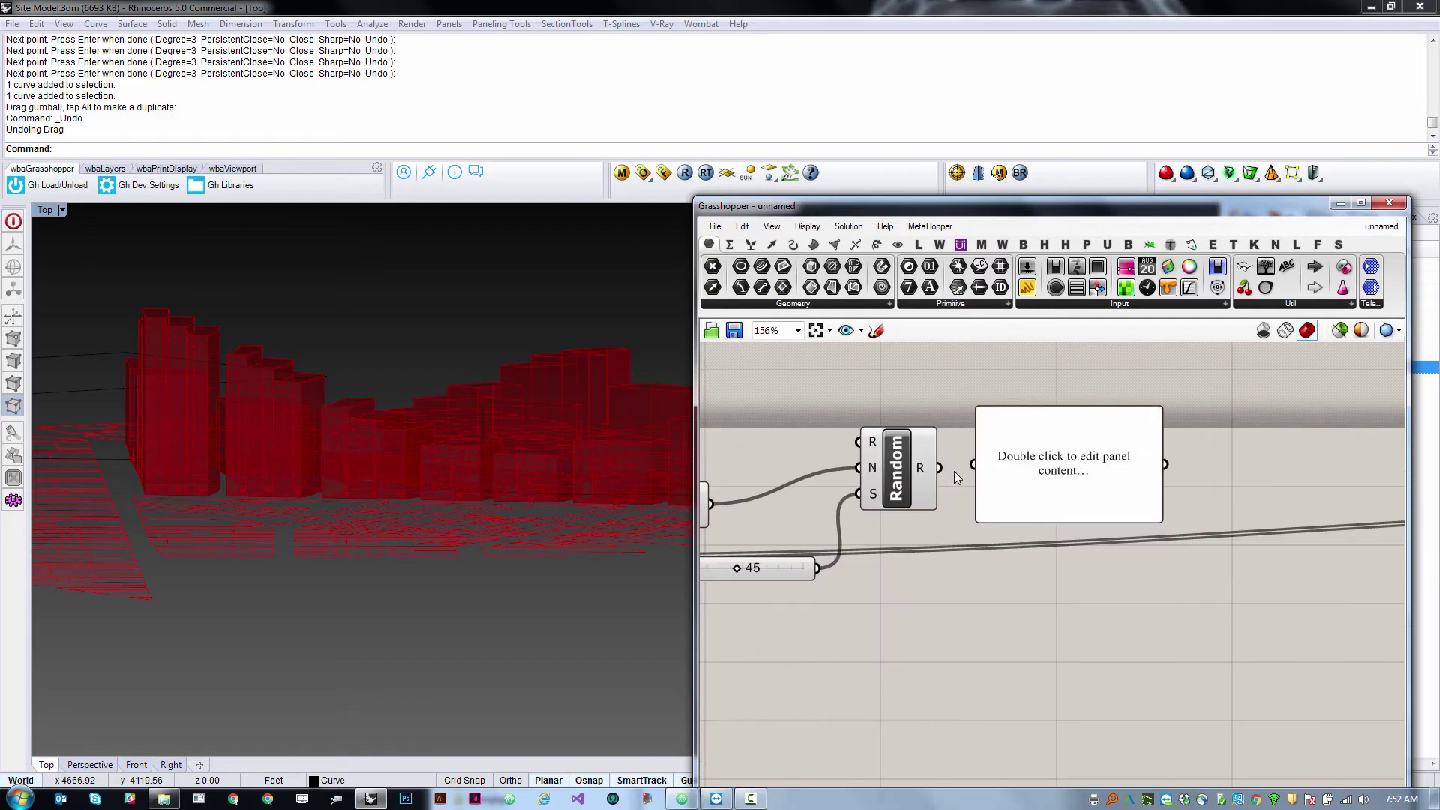
drag(969, 460, 973, 465)
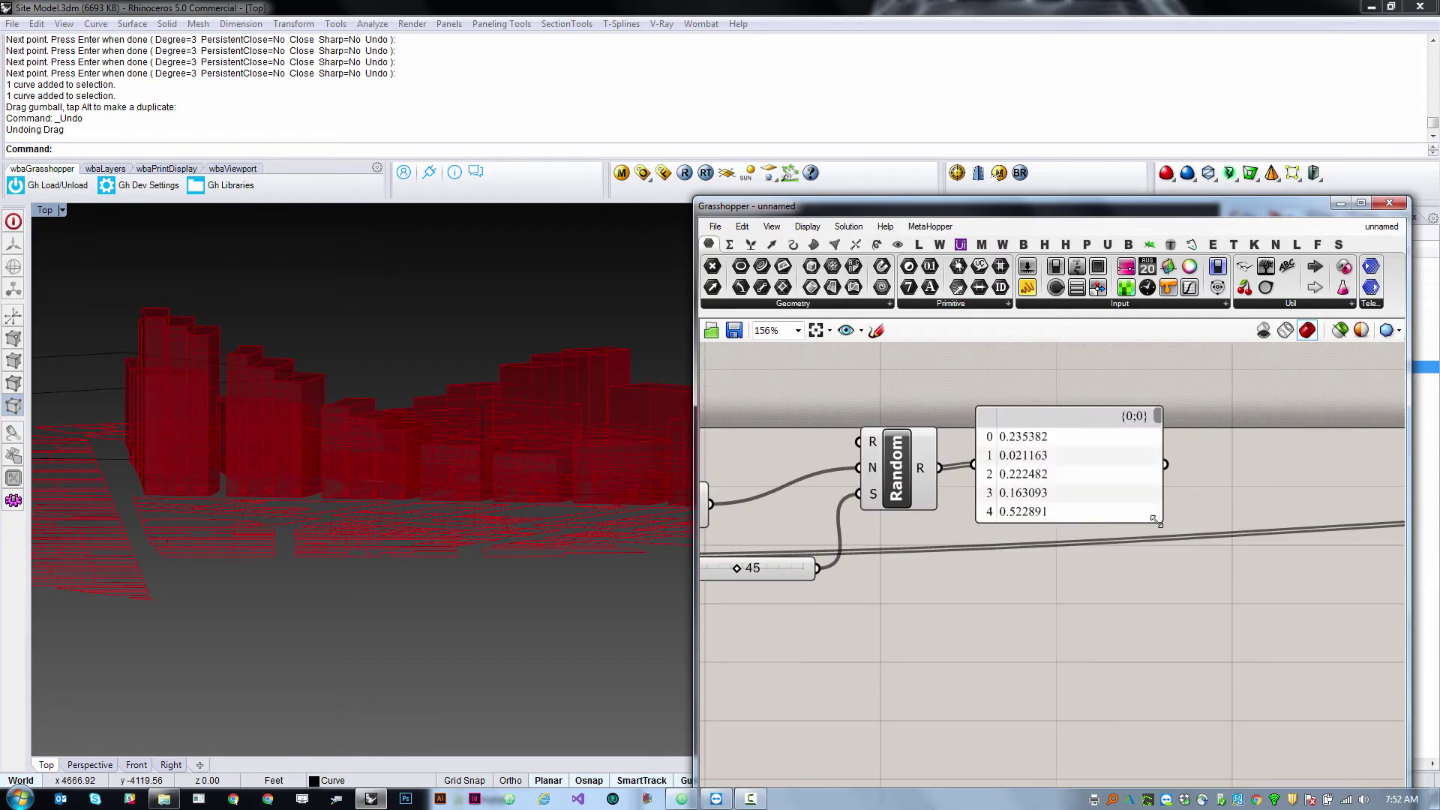
drag(1157, 521, 1192, 689)
scroll(1098, 577, down, 2)
right_drag(870, 671, 912, 645)
scroll(912, 646, up, 1)
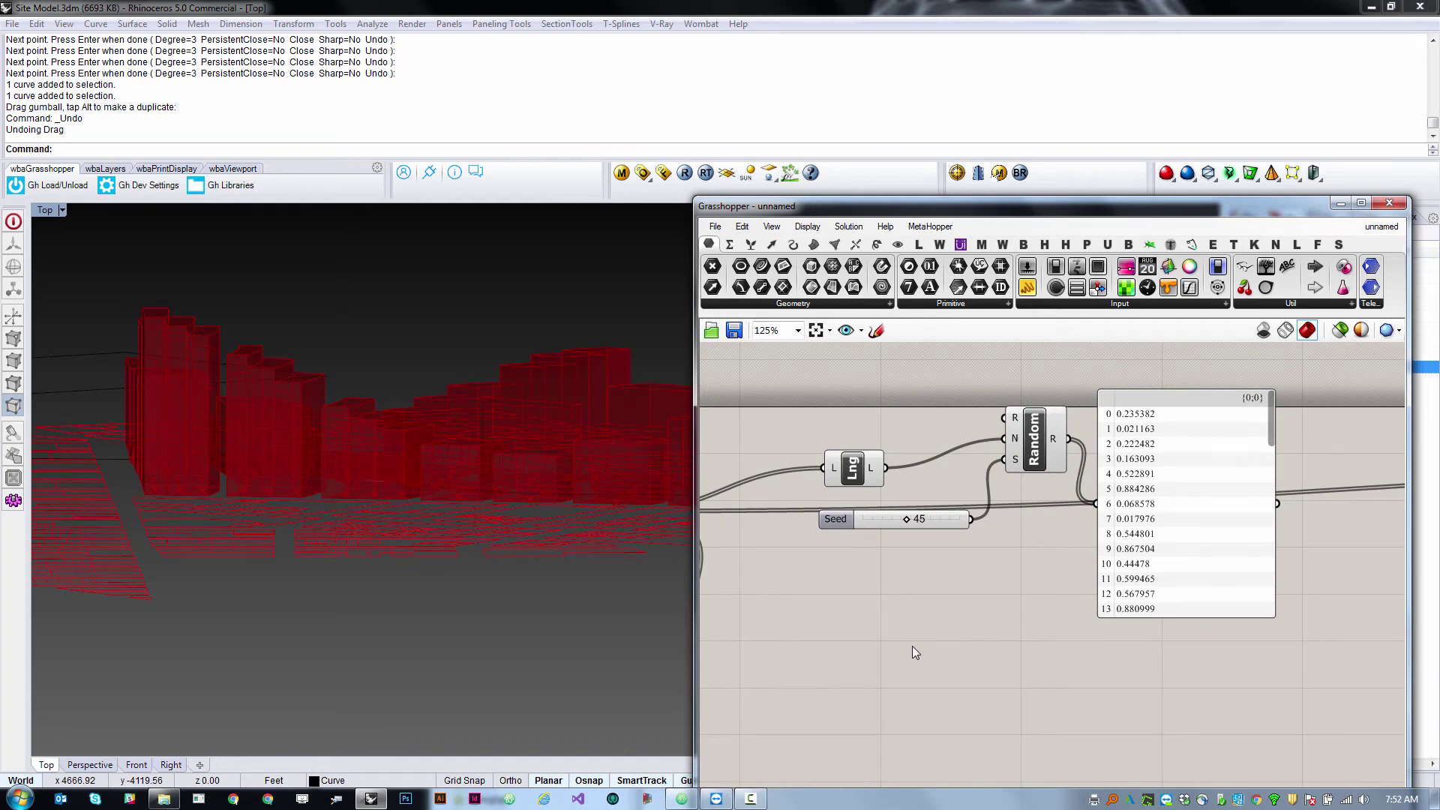
Shift the Random component slightly down so it lines up with List Length.
click(1032, 456)
drag(1023, 461, 1018, 486)
click(1048, 745)
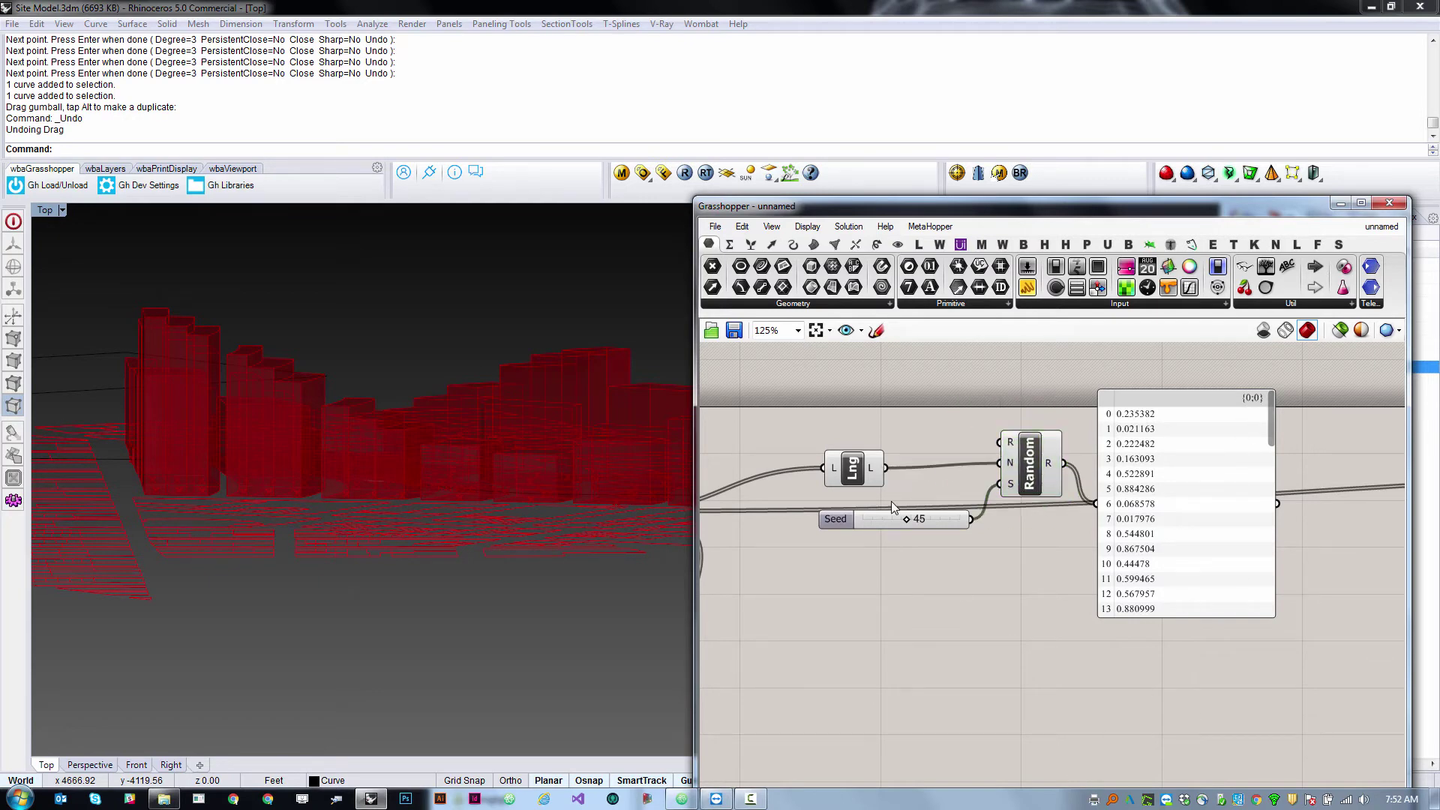
Test the Seed slider at 24 to compare the random values in the panel, and return it to 45.
scroll(891, 501, up, 1)
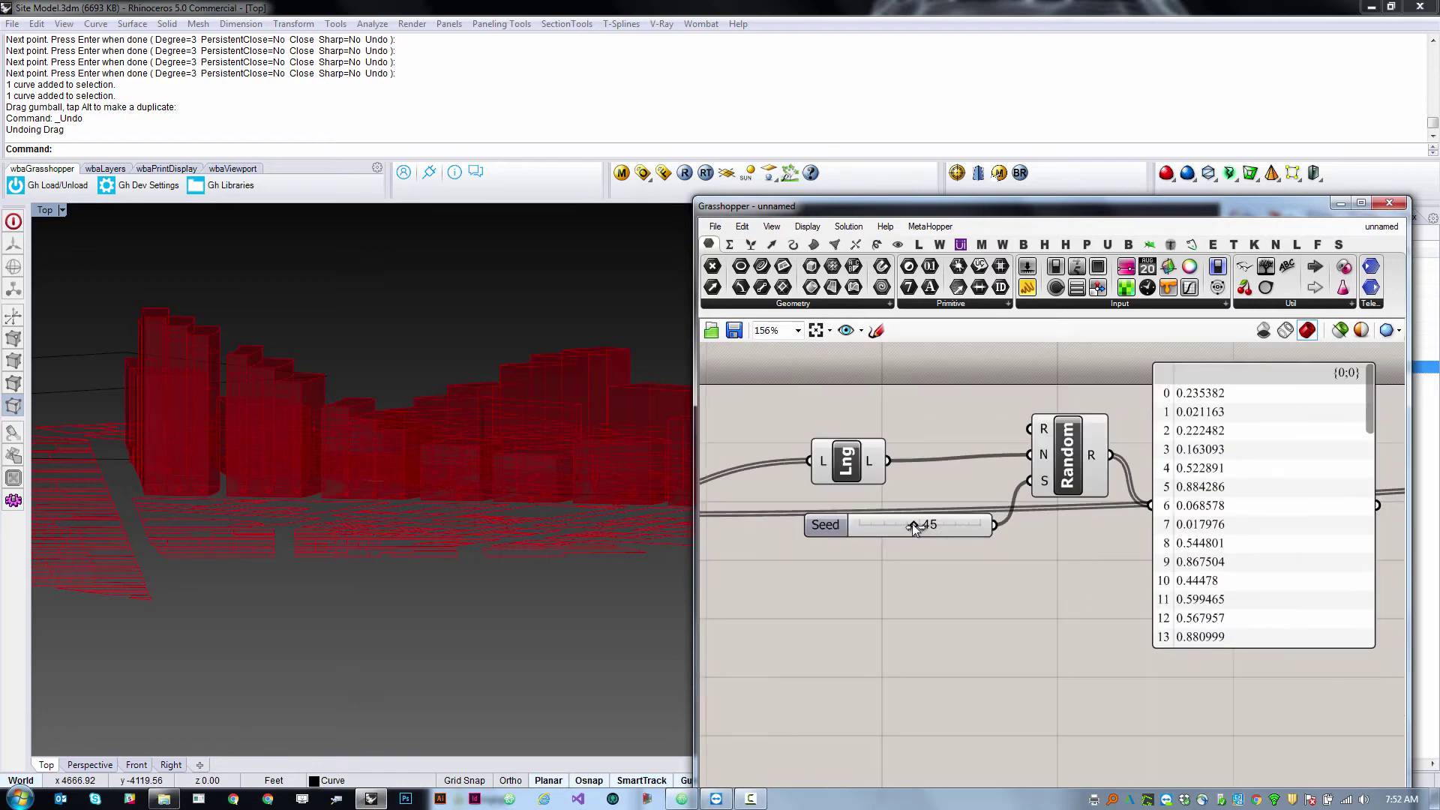
drag(914, 525, 888, 560)
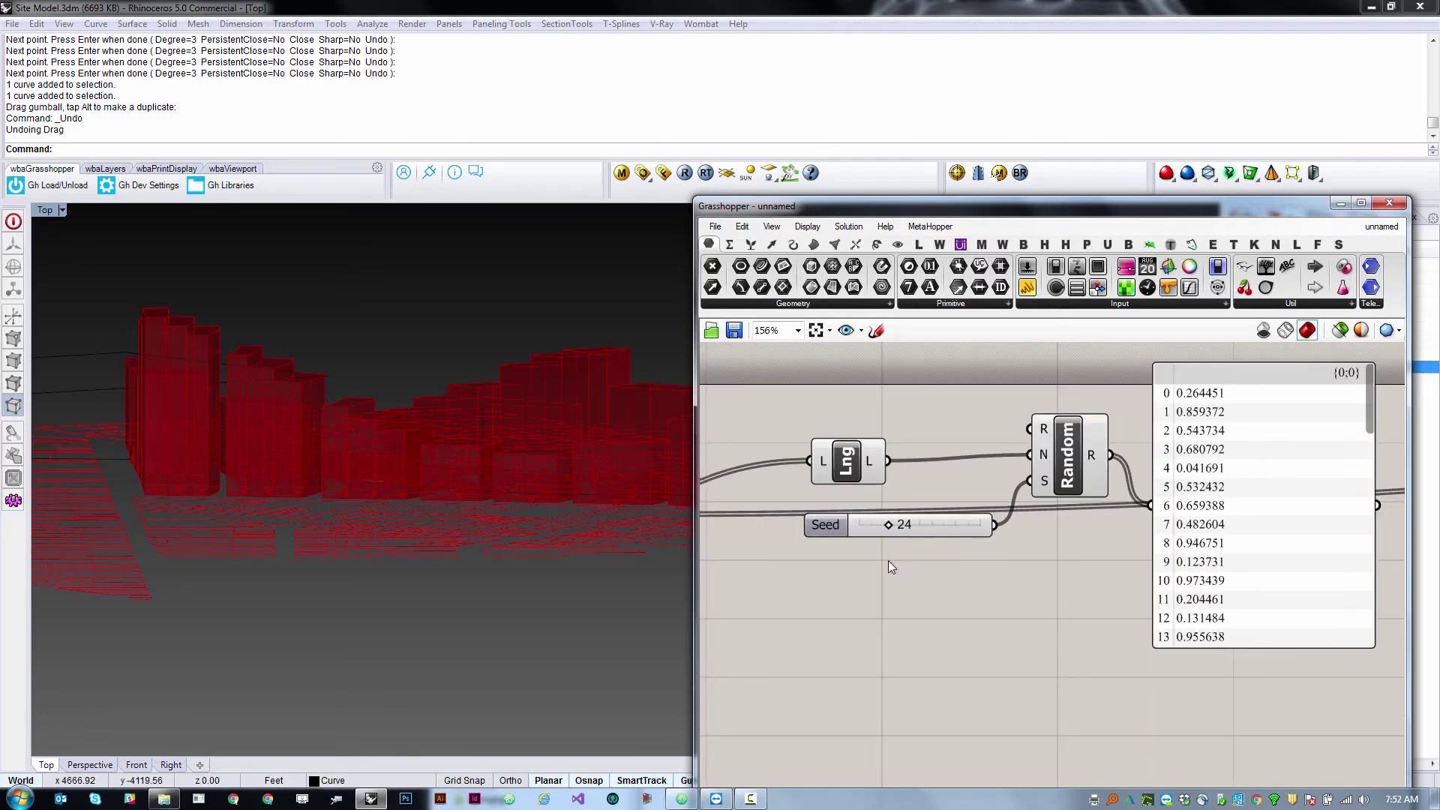
double_click(903, 524)
text(45)
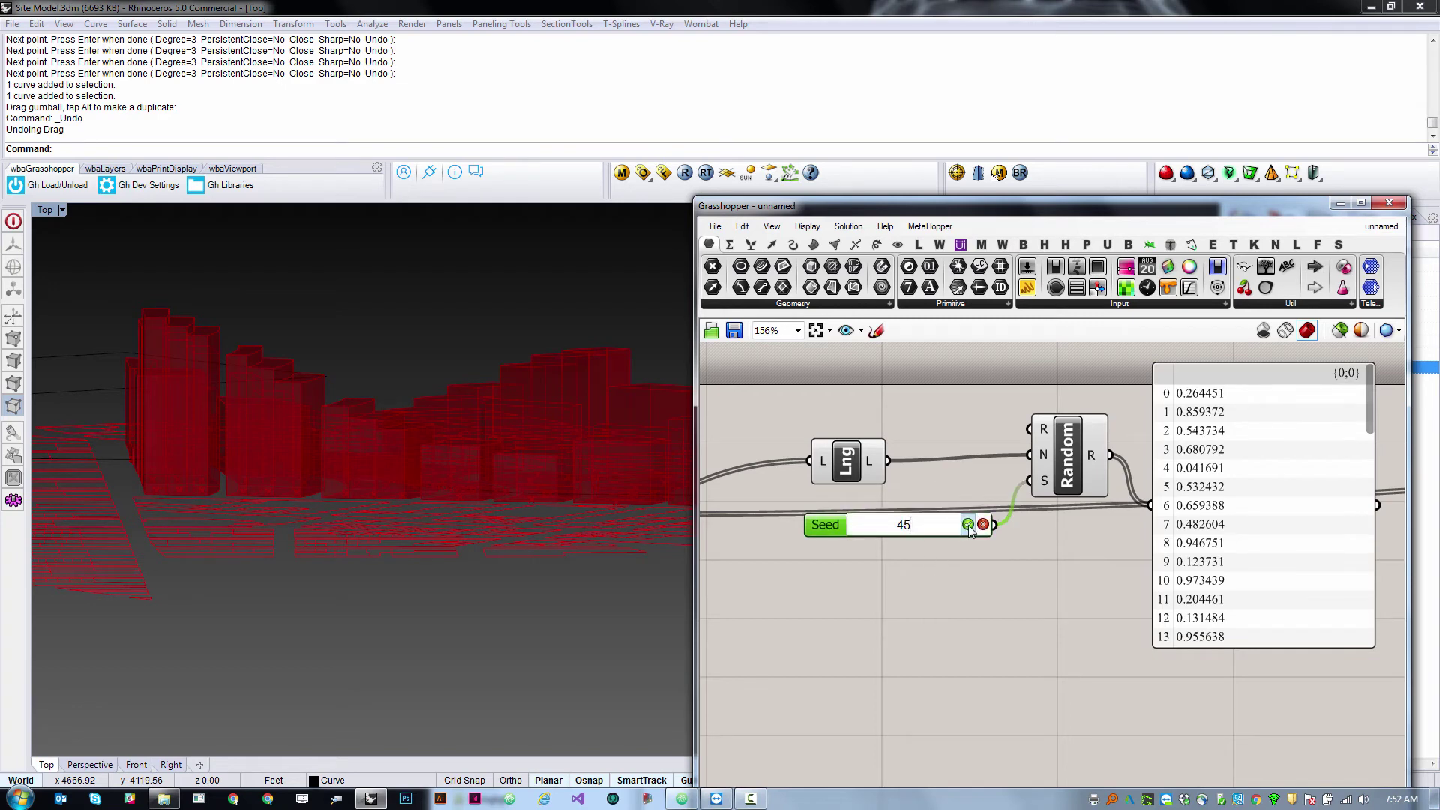
click(967, 524)
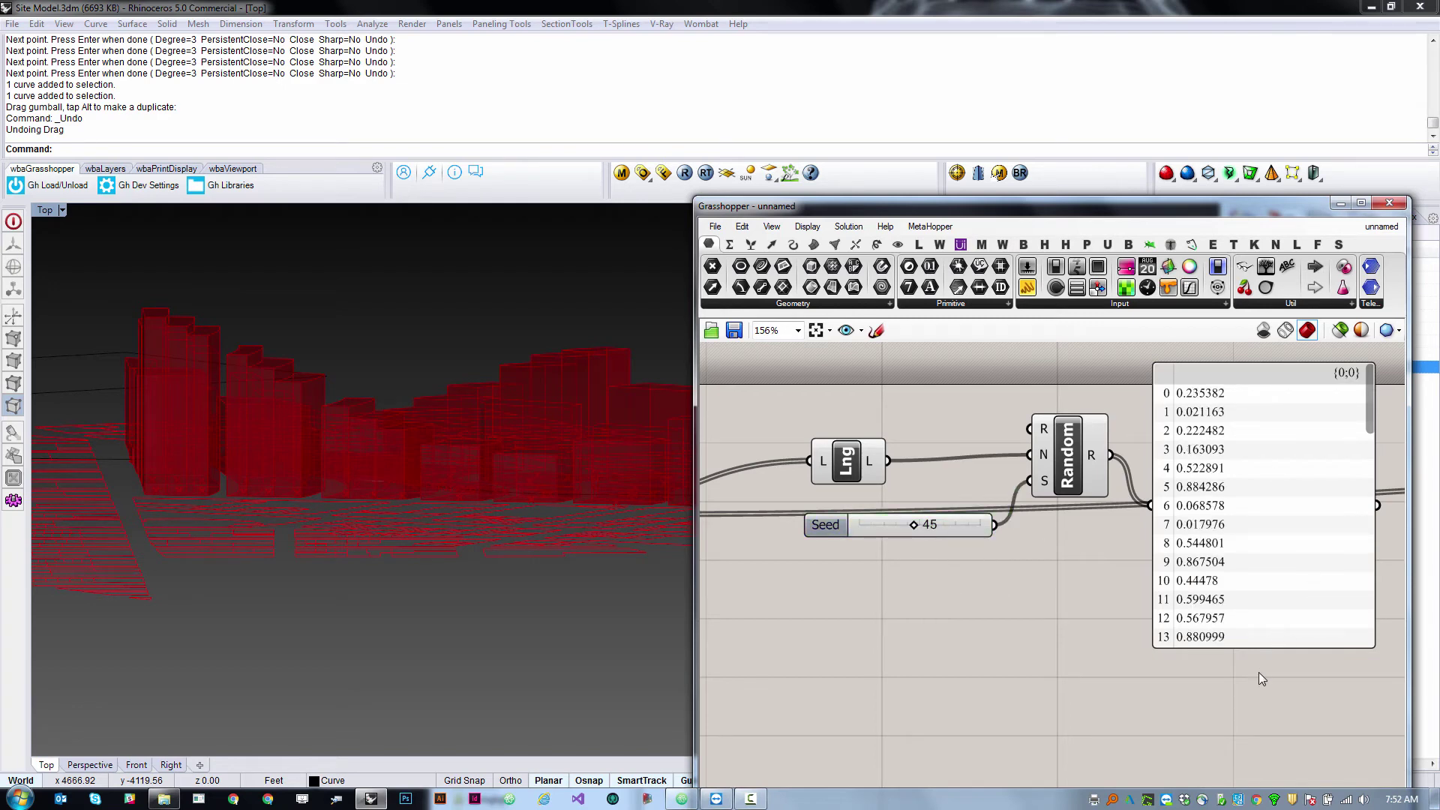
Move the Panel farther away from and above the Random component.
scroll(1070, 658, down, 1)
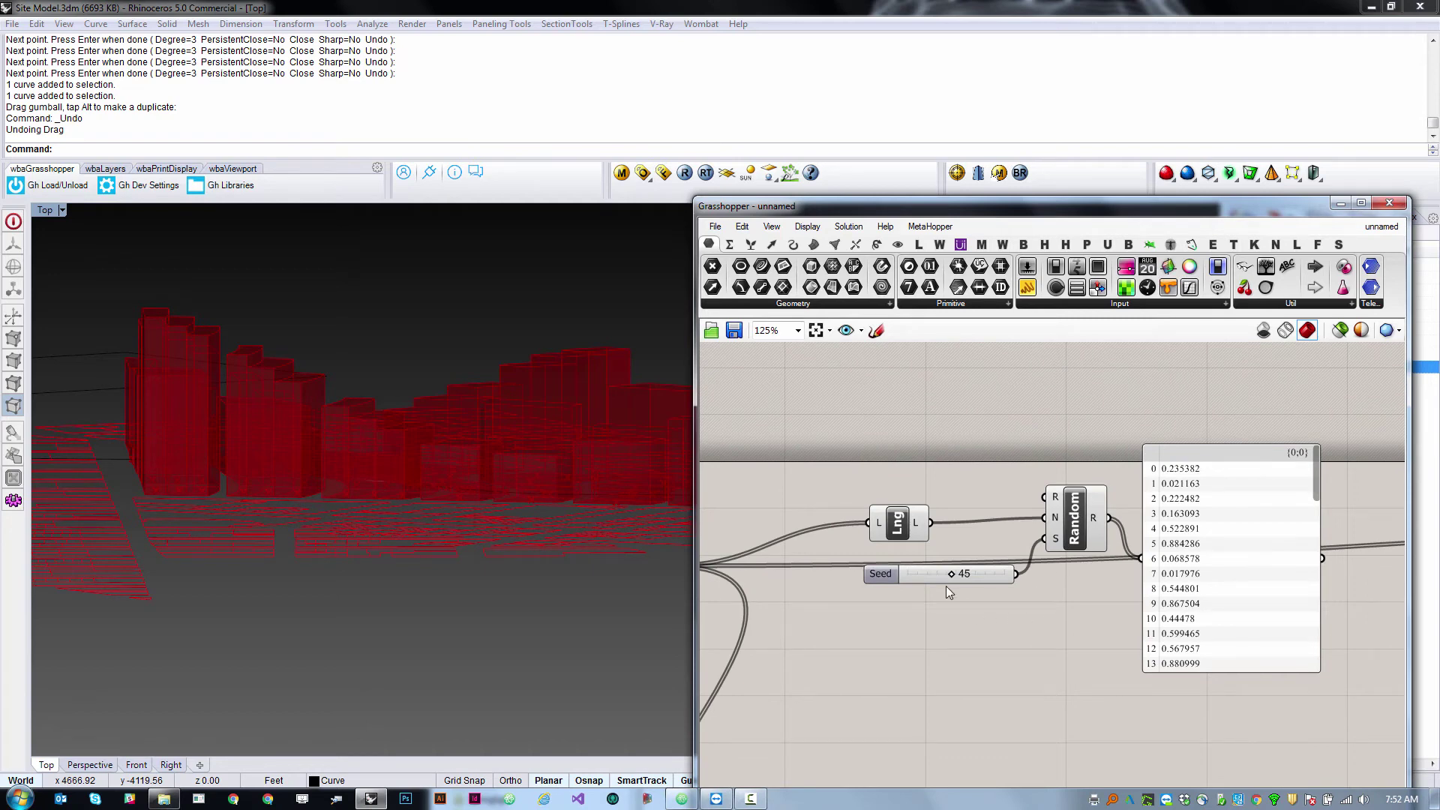
scroll(876, 596, down, 1)
right_drag(1193, 596, 1019, 604)
drag(1020, 604, 1122, 535)
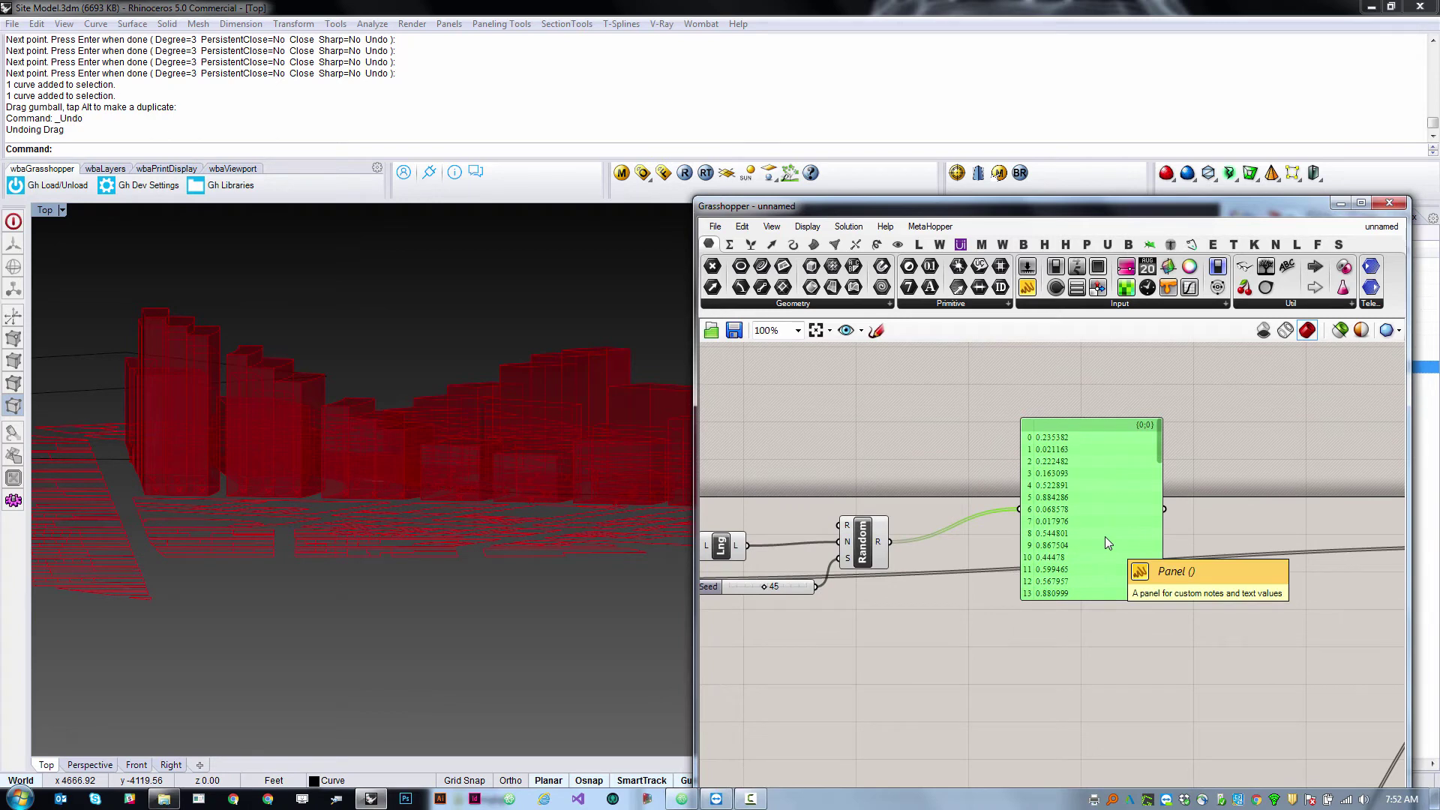
Duplicate the final ReMap with its Domain component and start and end sliders, and place the copy beside the Random component.
click(807, 673)
scroll(1080, 383, down, 4)
scroll(1051, 684, up, 5)
click(1203, 480)
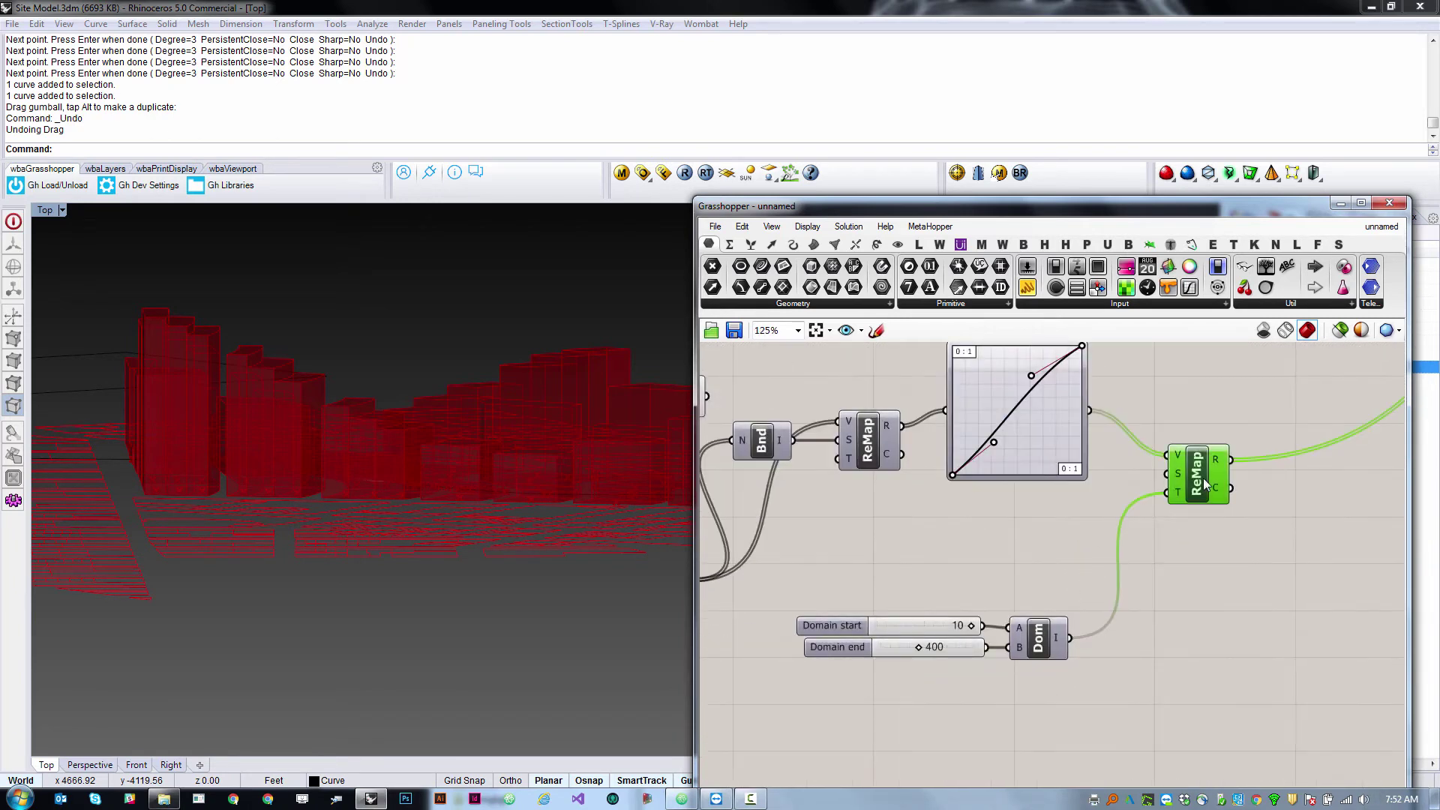
shift+drag(1094, 590, 862, 716)
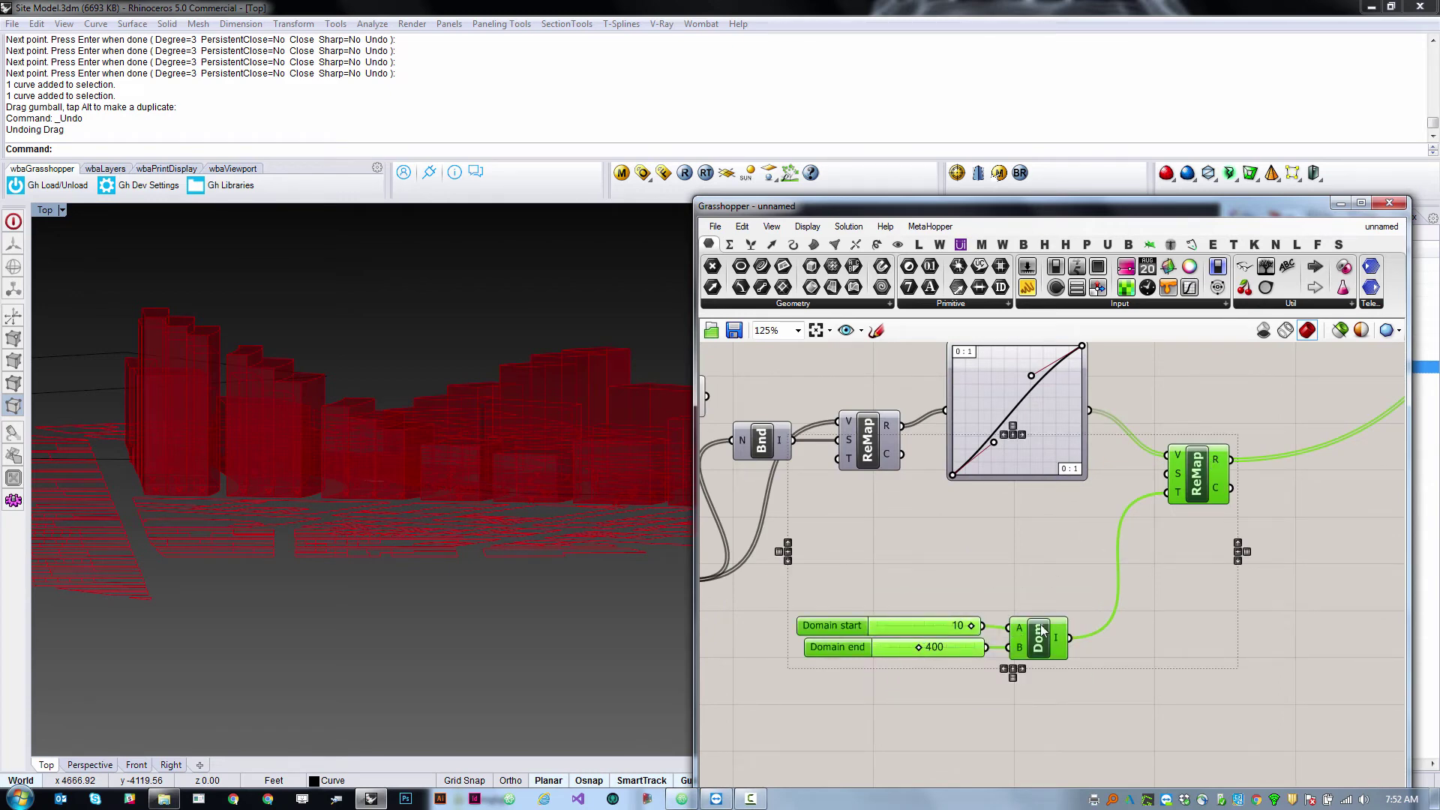
scroll(1214, 665, down, 2)
key(ctrl+c)
key(ctrl+v)
scroll(1201, 538, down, 5)
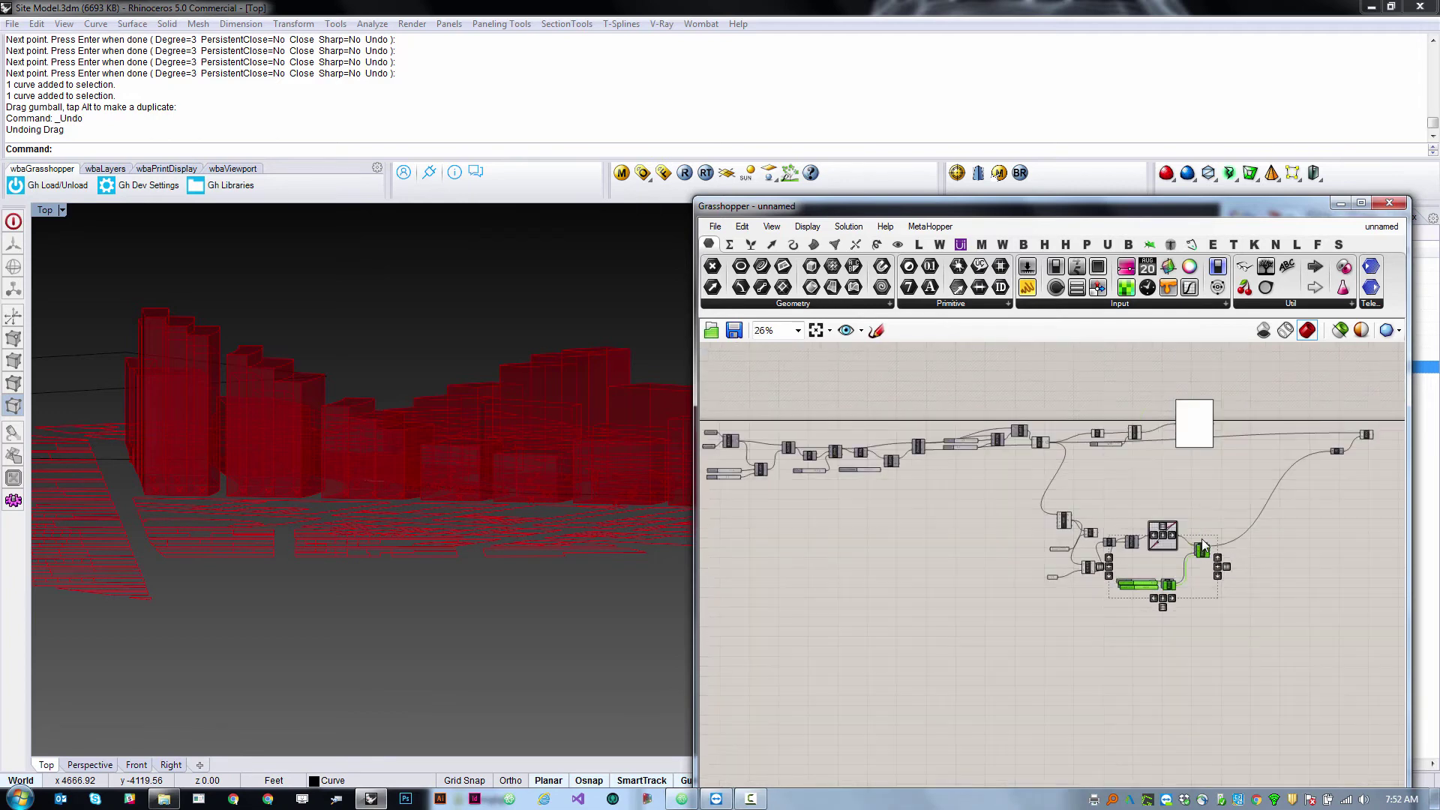
drag(1202, 538, 1164, 479)
scroll(1171, 421, up, 4)
scroll(1164, 479, up, 3)
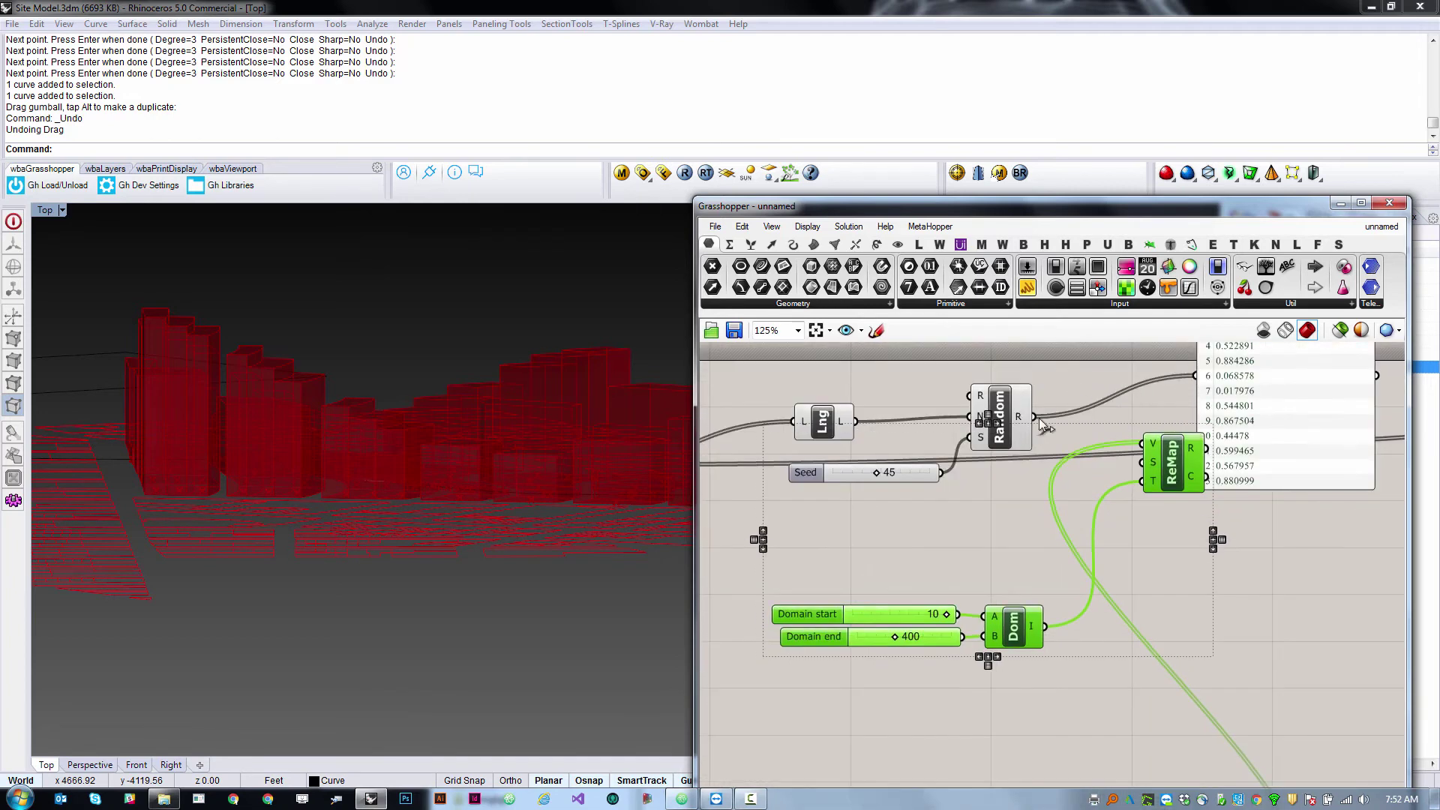
Connect Random's R output to the copied ReMap's V input, and move the copied Domain and its sliders up closer to Random.
drag(1038, 417, 1143, 443)
drag(1284, 414, 1332, 439)
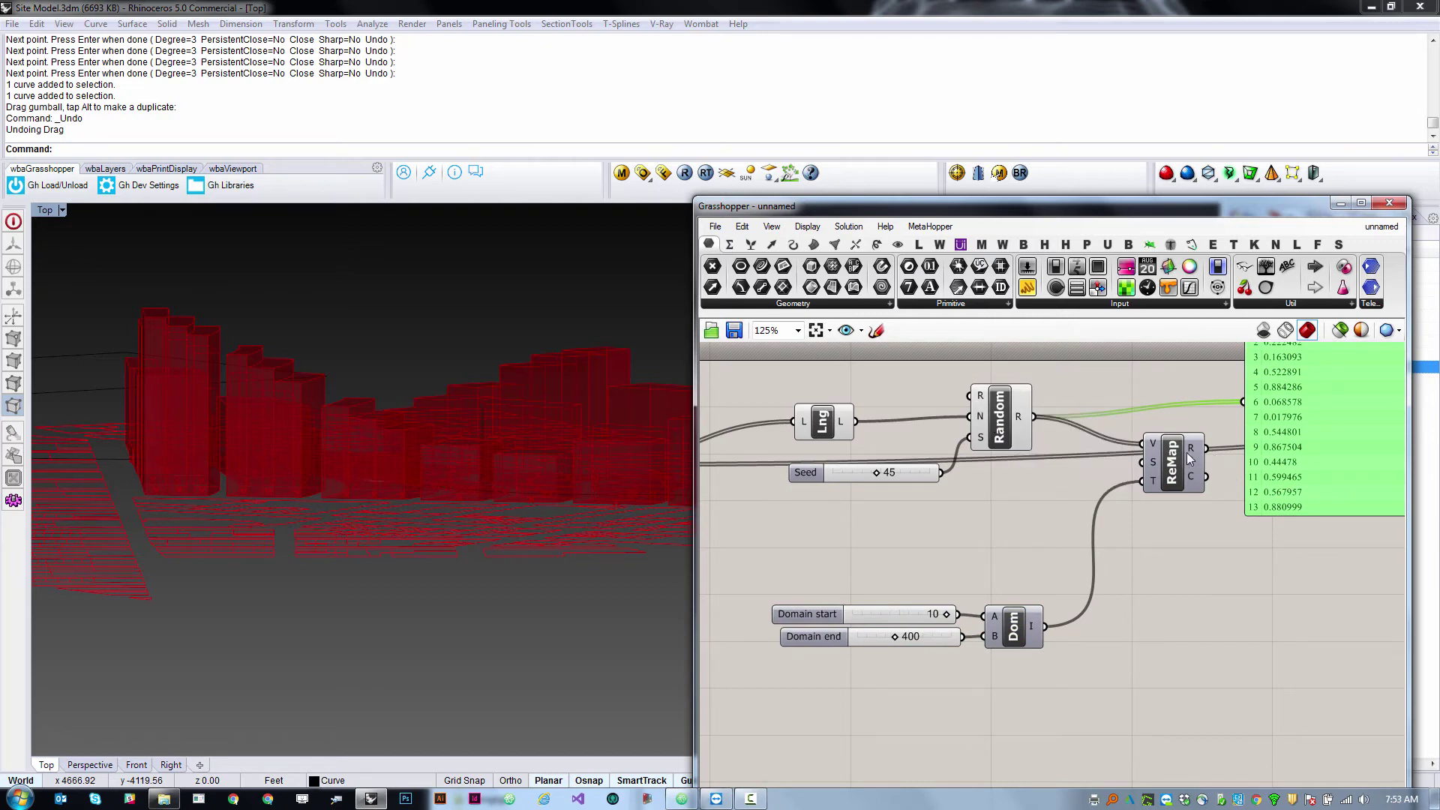
drag(1031, 575, 748, 703)
drag(1012, 613, 882, 340)
scroll(925, 506, down, 1)
drag(894, 416, 1048, 570)
click(1029, 576)
Tidy the spacing of the copied ReMap, Random and the Panel, shifting the Panel slightly away from ReMap.
click(1125, 497)
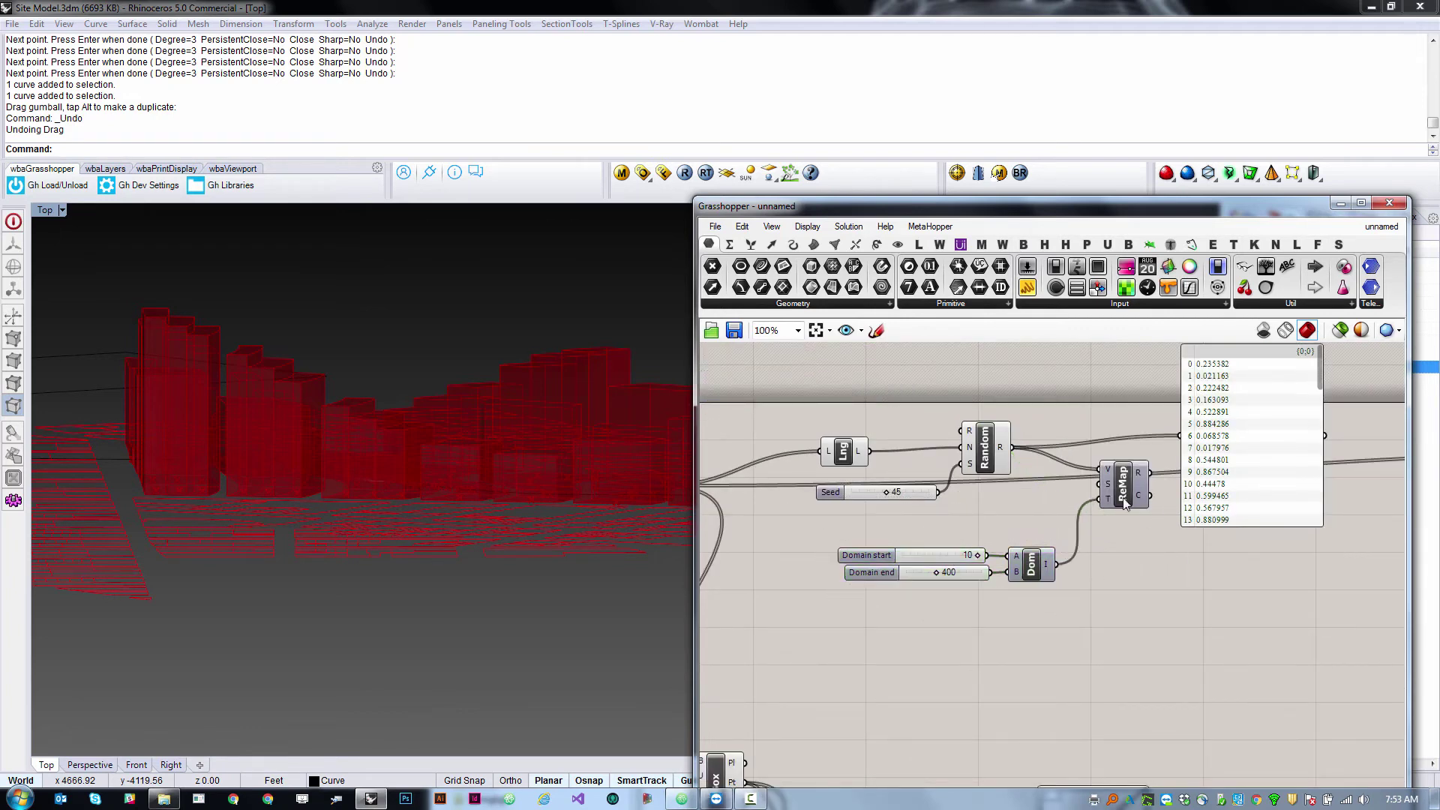
scroll(1125, 488, up, 2)
drag(1126, 466, 1117, 476)
click(1096, 555)
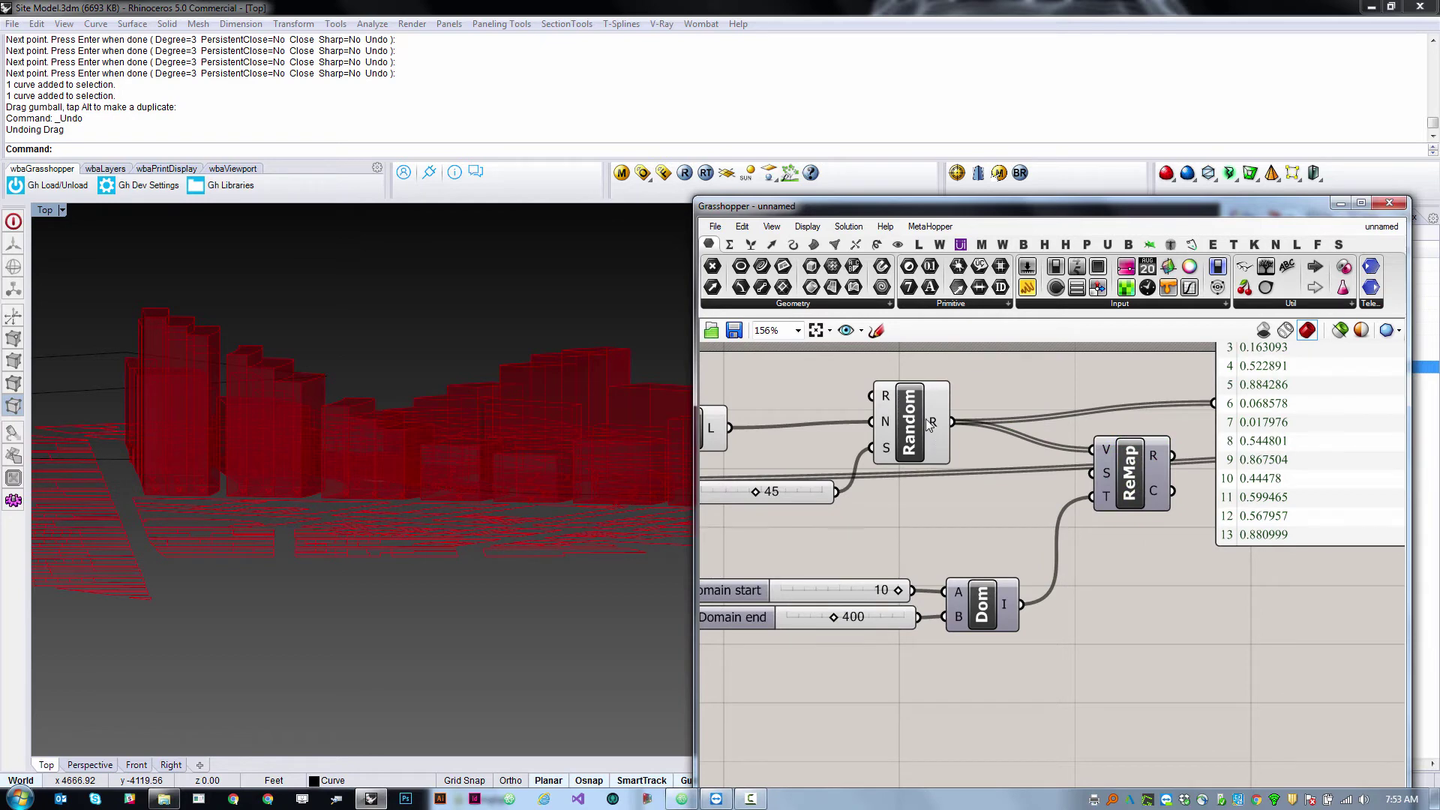
mouse_move(913, 446)
mouse_down()
mouse_move(924, 416)
mouse_move(903, 452)
mouse_up()
scroll(904, 450, down, 6)
scroll(957, 434, up, 1)
scroll(957, 434, up, 4)
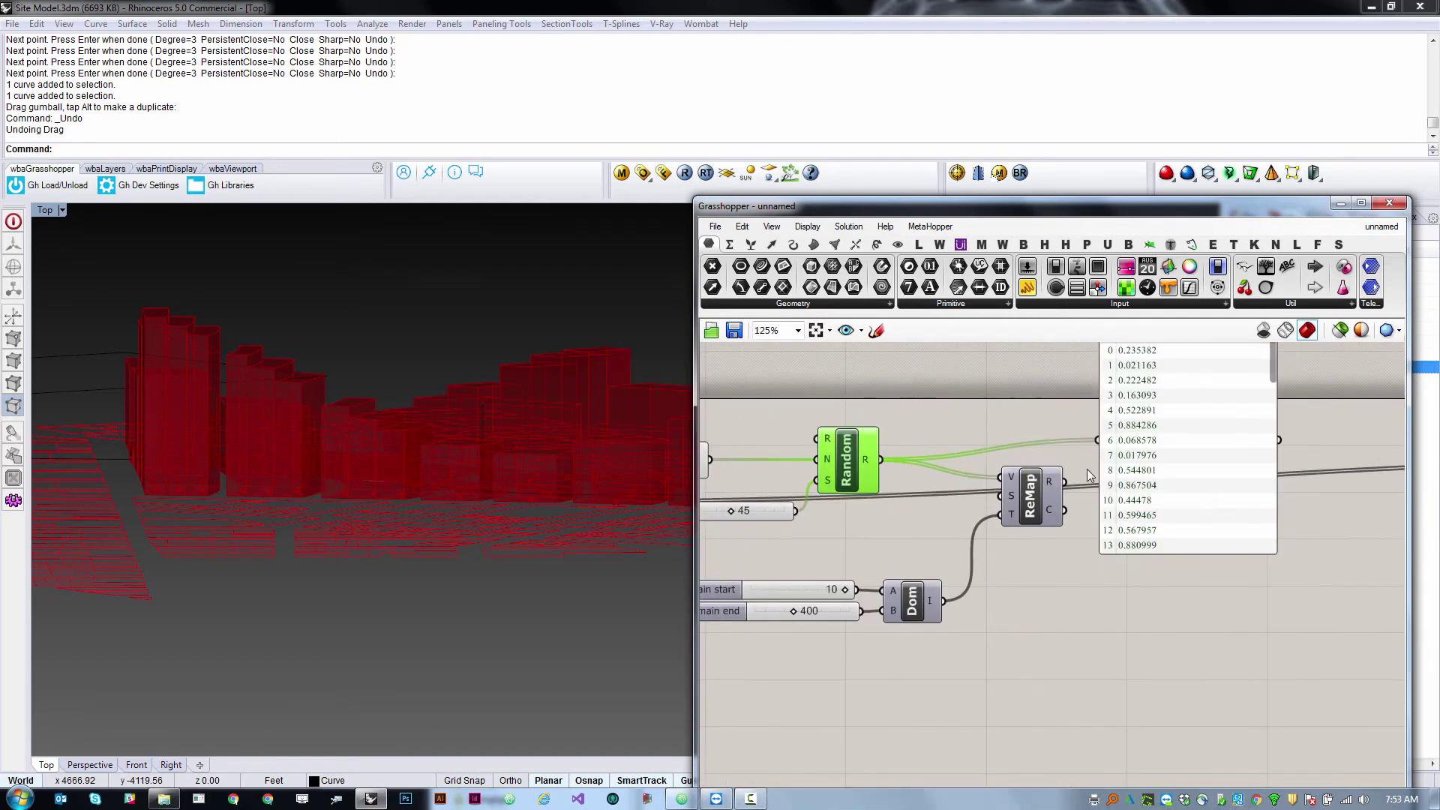
click(1214, 480)
click(1077, 506)
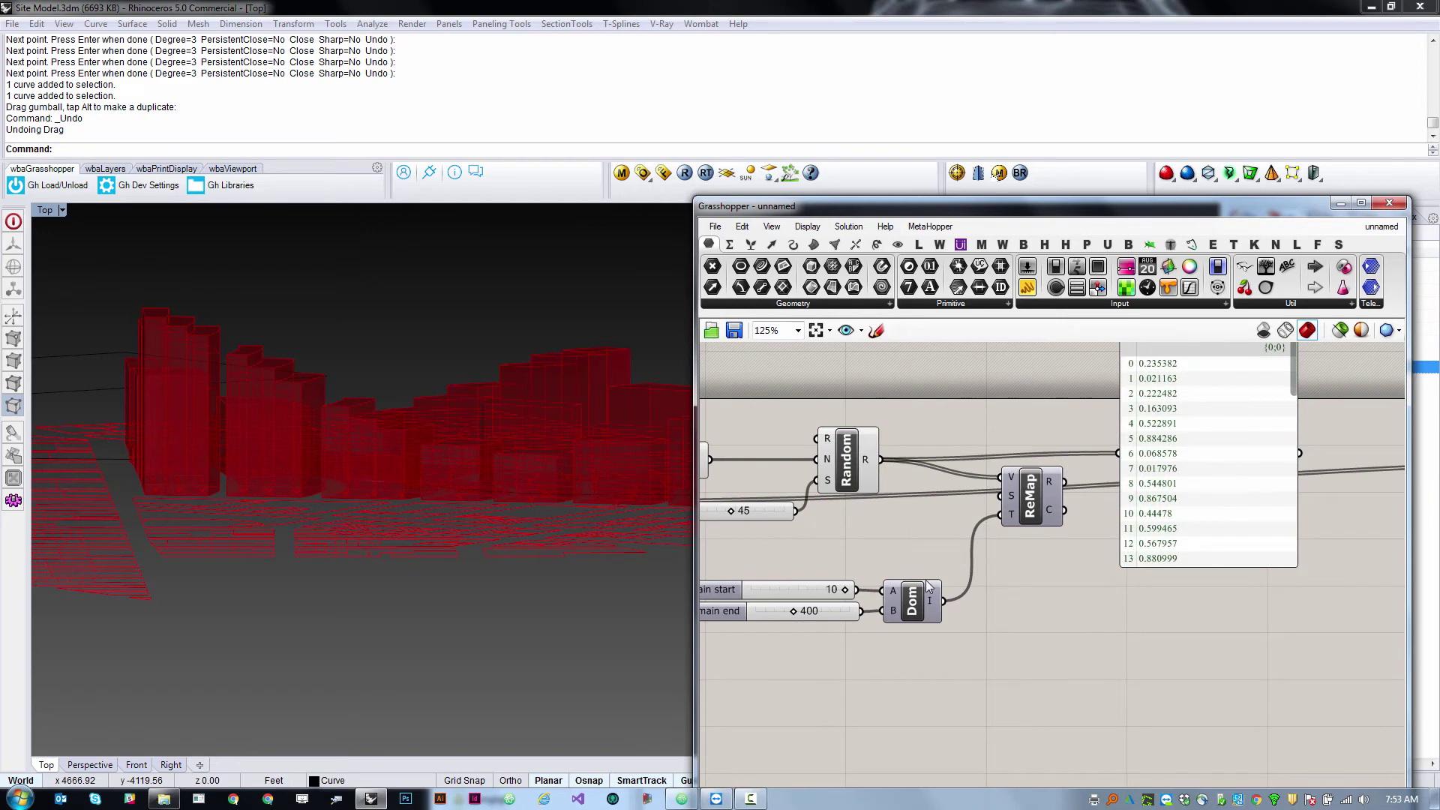
Move the copied Domain and its sliders closer to ReMap, and connect ReMap's R output to the Panel in place of Random.
drag(984, 571, 750, 634)
drag(880, 611, 934, 610)
click(1028, 601)
drag(1073, 484, 1169, 452)
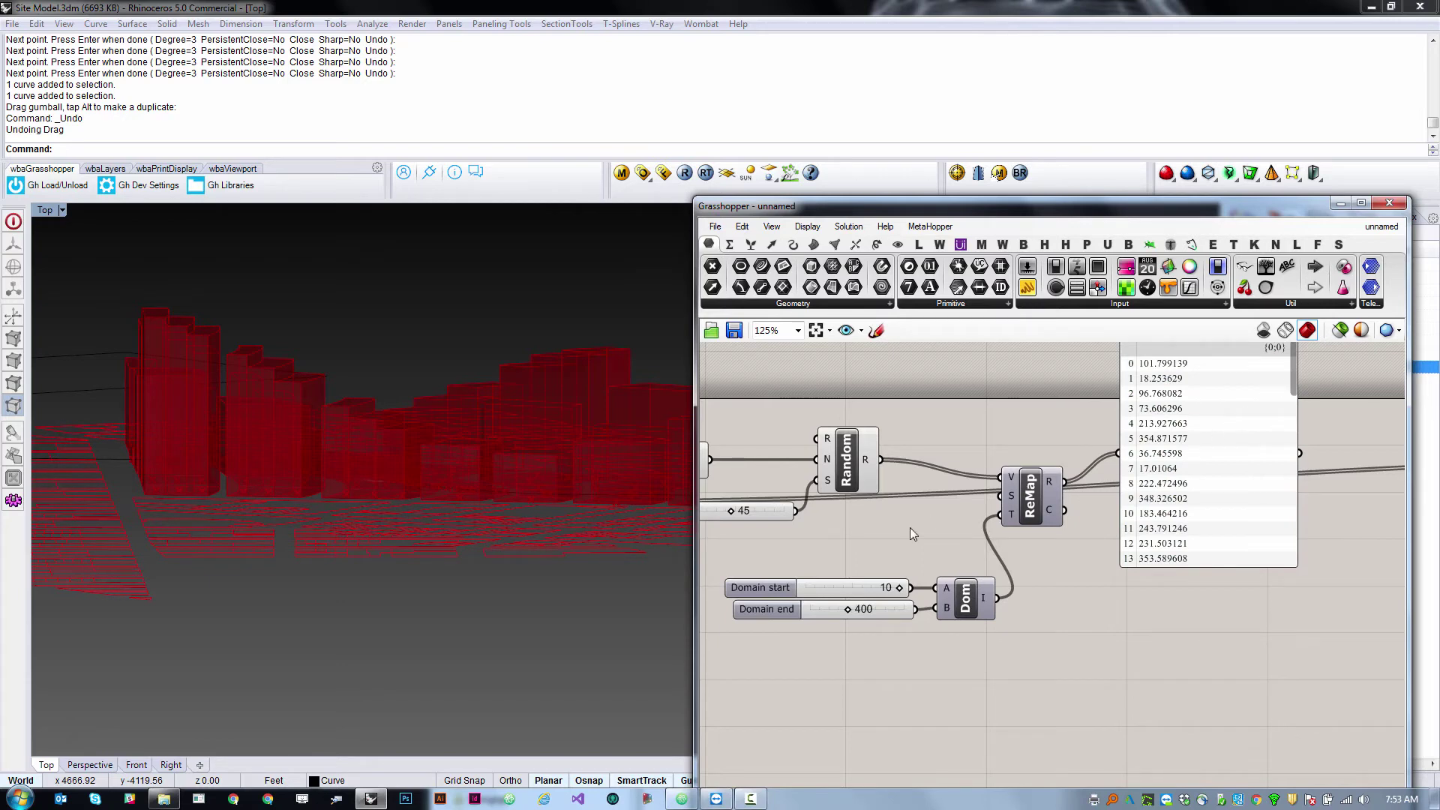
Move the Panel clear of the wires, and connect the copied ReMap's R output to the Unit Z factor, replacing the attractor heights.
scroll(910, 528, down, 3)
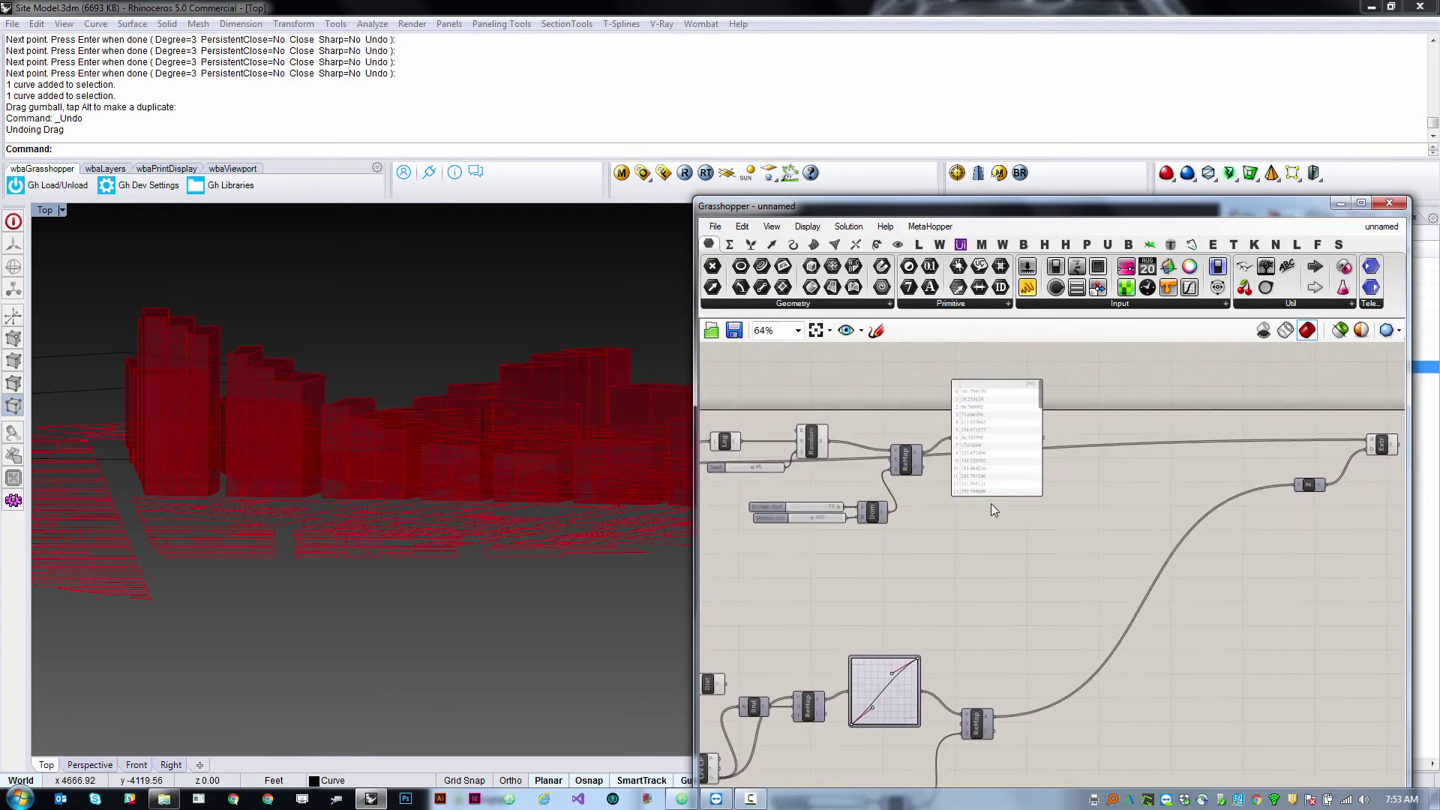
scroll(963, 467, up, 1)
drag(976, 466, 1060, 433)
scroll(933, 457, down, 2)
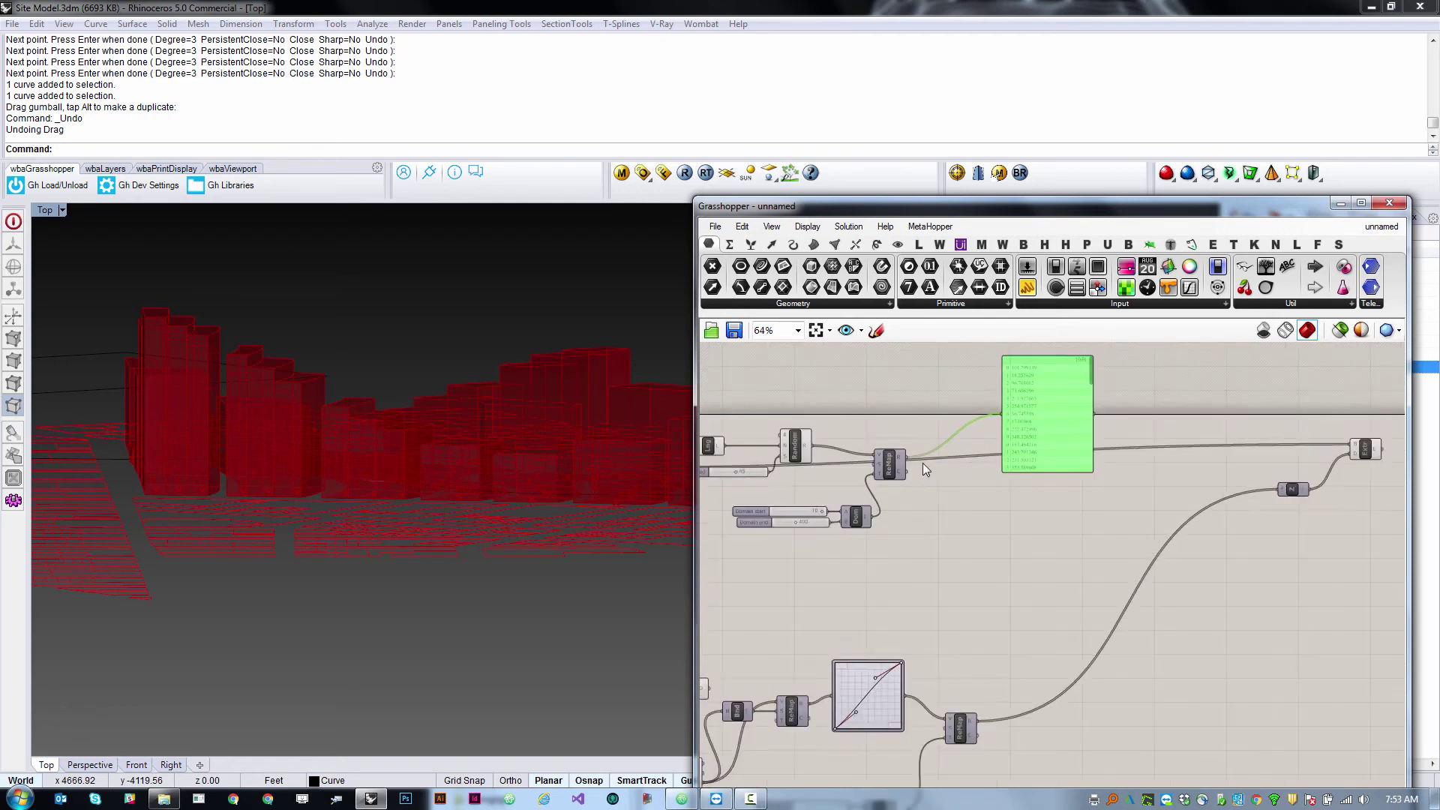
drag(909, 453, 1279, 489)
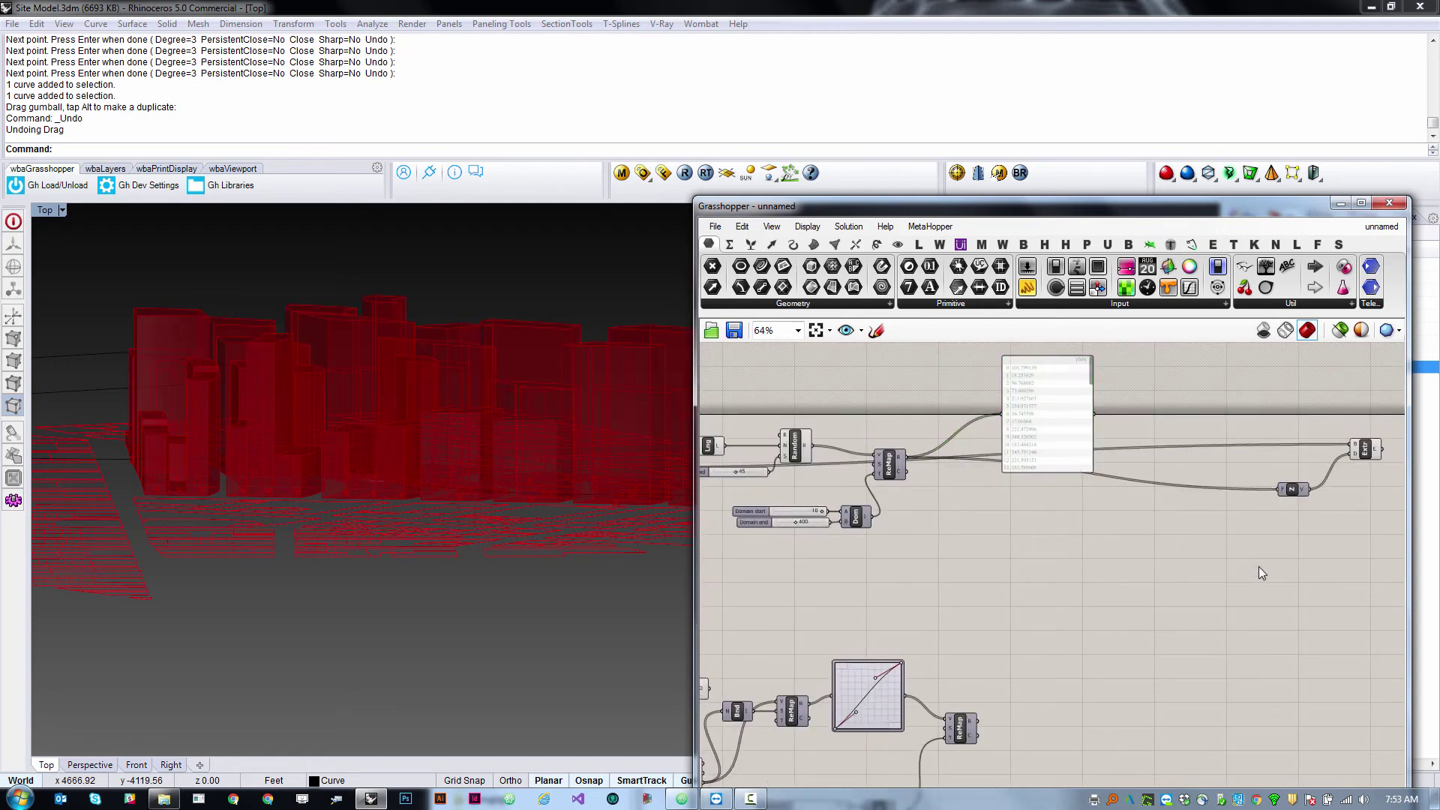
right_drag(337, 529, 480, 570)
Set the Seed slider to 100 to vary the random building heights.
scroll(893, 507, up, 8)
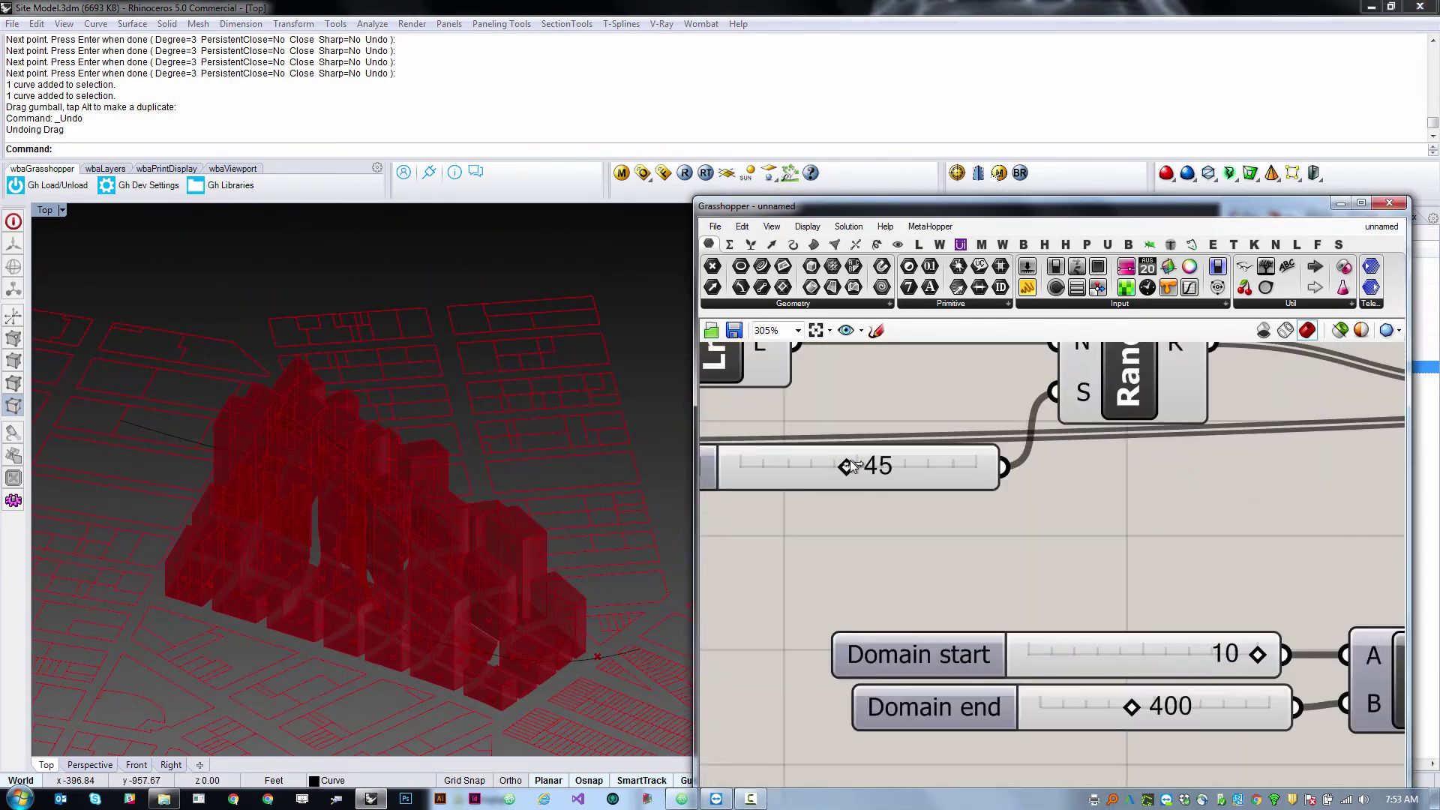
drag(836, 466, 1035, 506)
right_drag(450, 611, 482, 646)
scroll(1104, 521, down, 10)
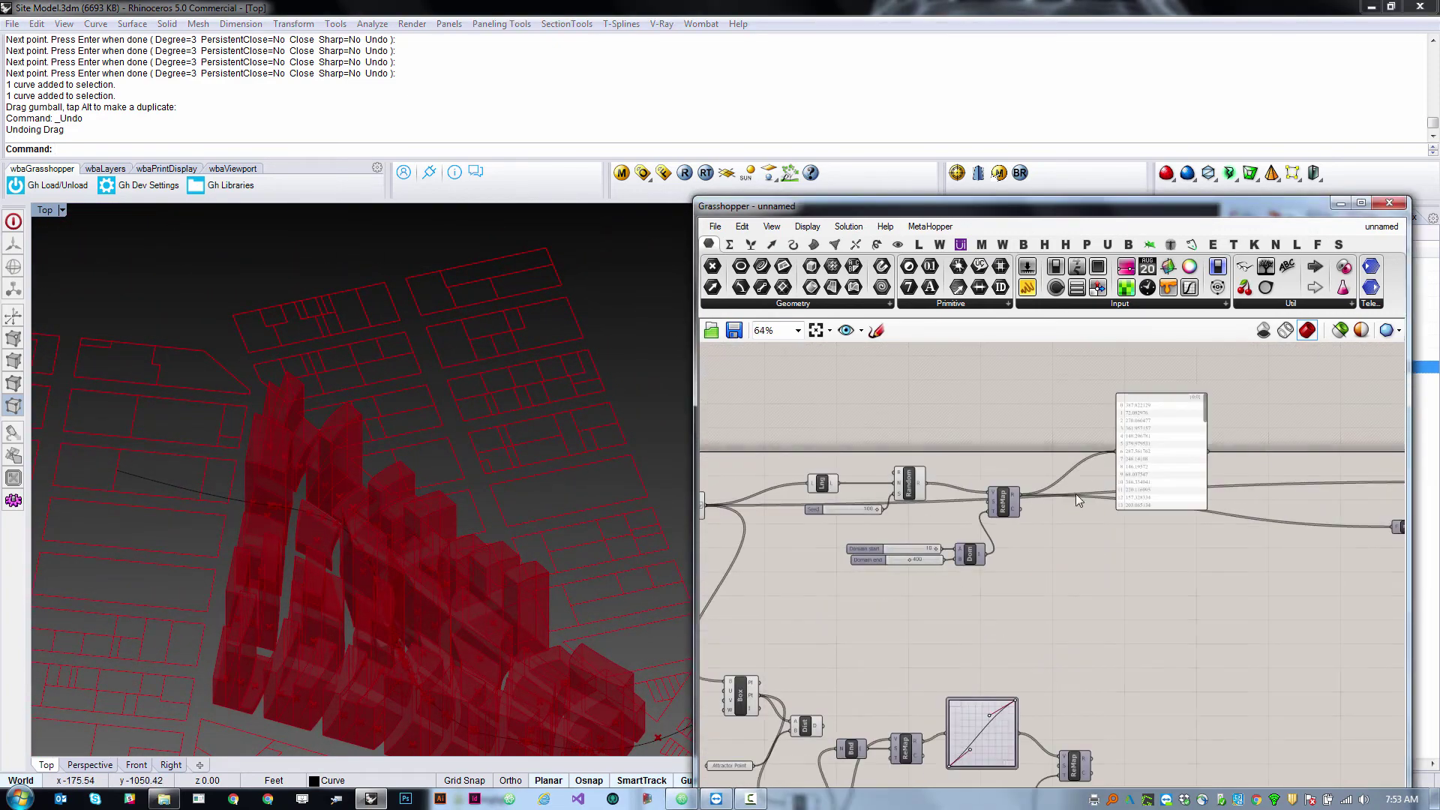
scroll(1028, 555, up, 5)
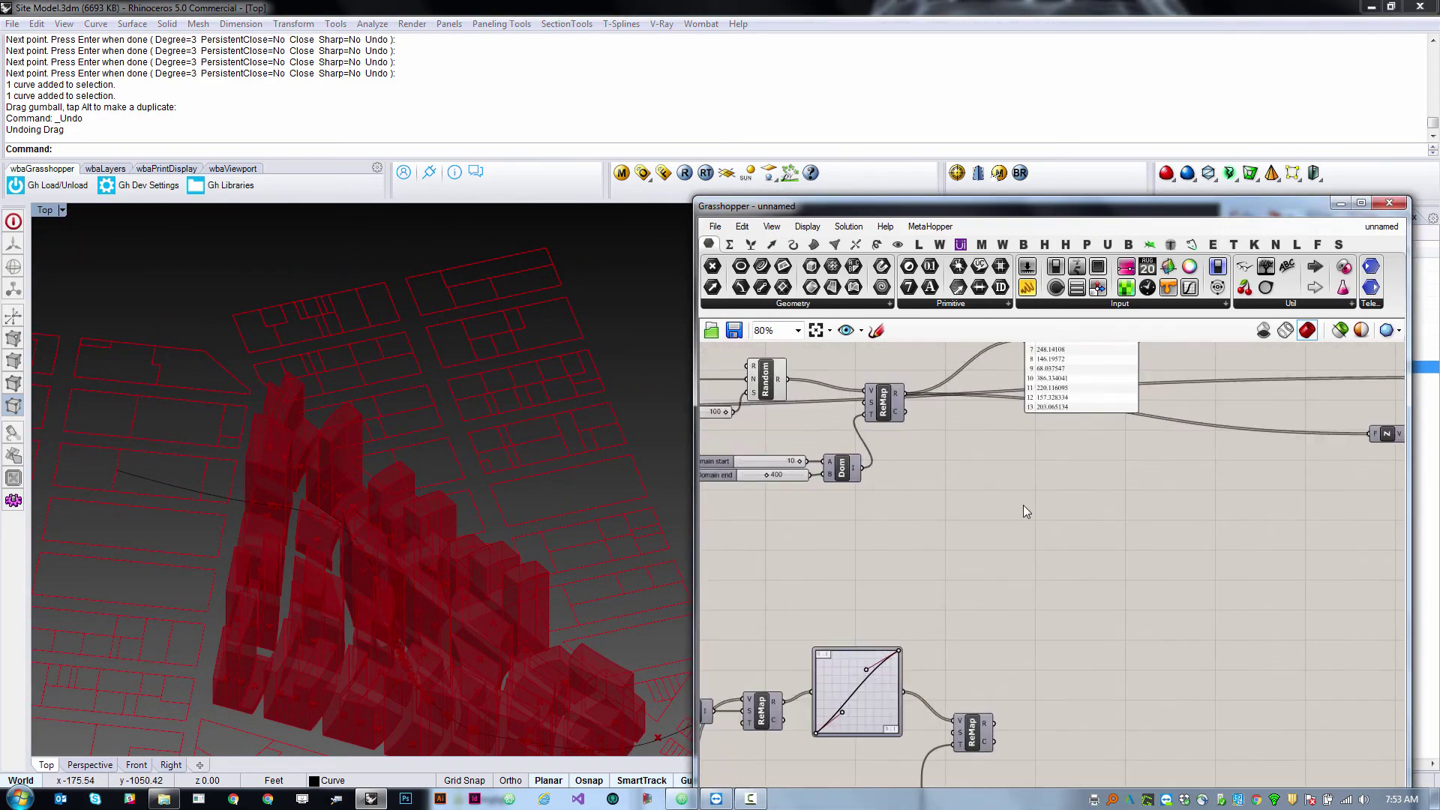
Move the random ReMap with its Domain and sliders next to Unit Z, and place the Panel above them.
scroll(1023, 505, down, 2)
scroll(1059, 437, up, 1)
drag(1075, 431, 1119, 397)
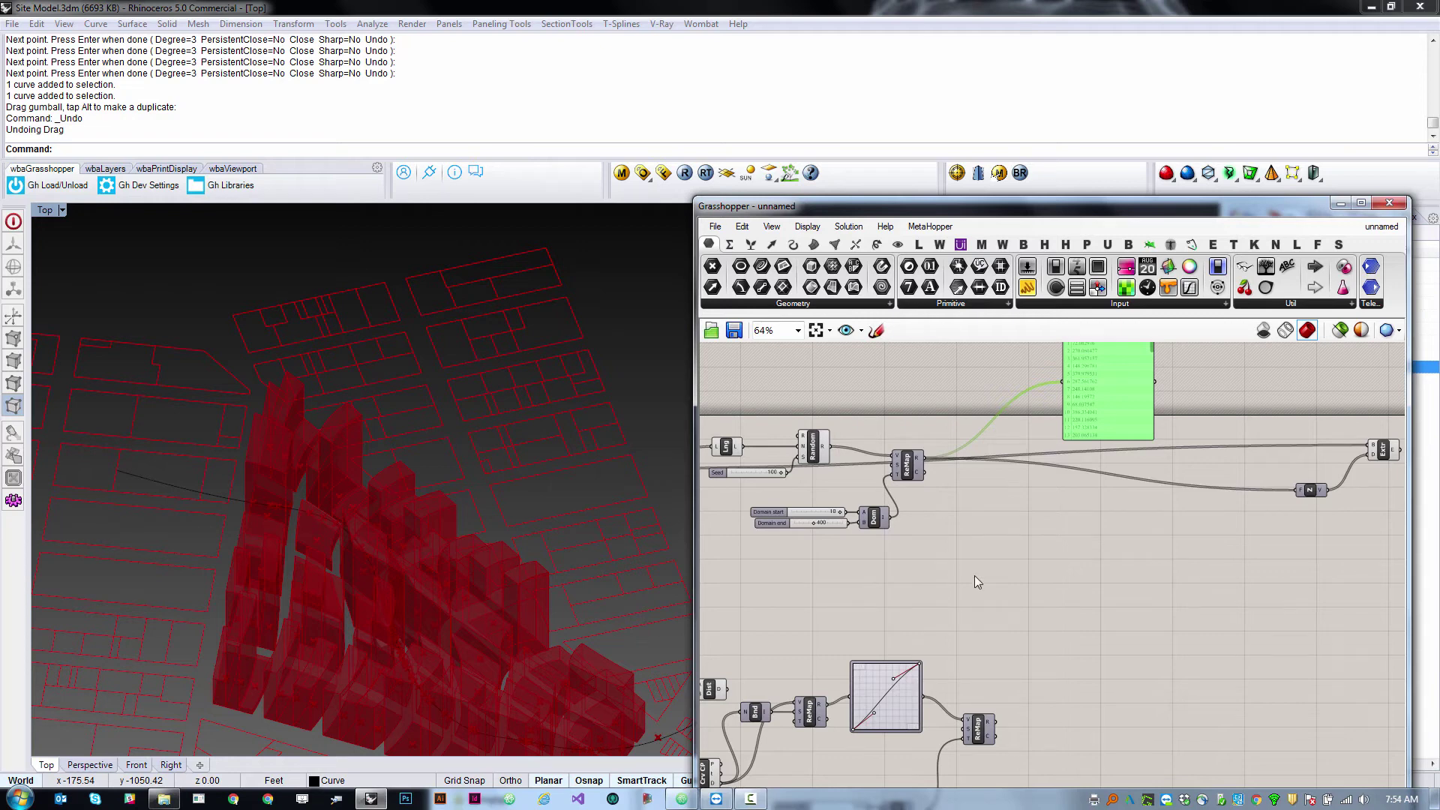
drag(974, 574, 840, 412)
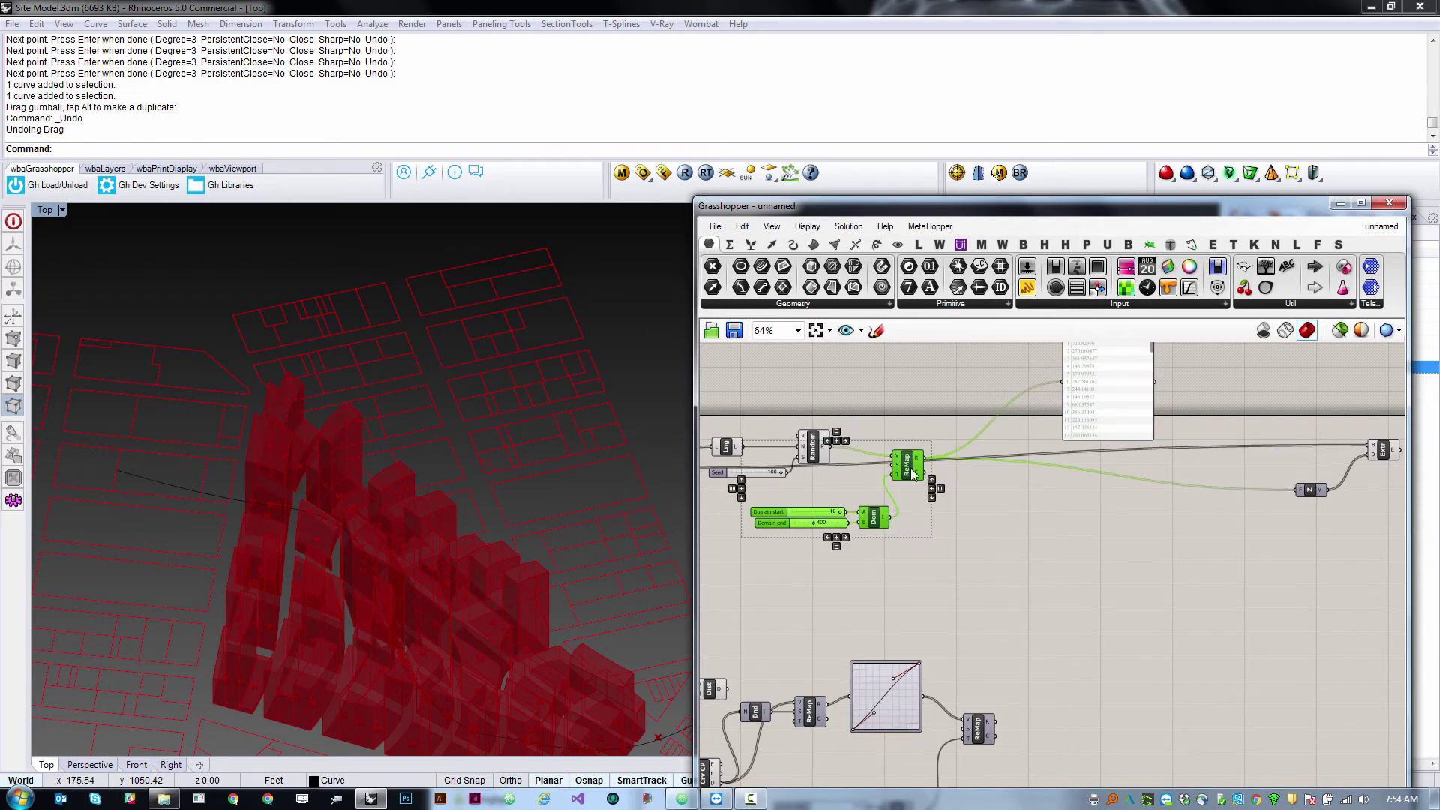
drag(913, 472, 1241, 517)
click(1260, 571)
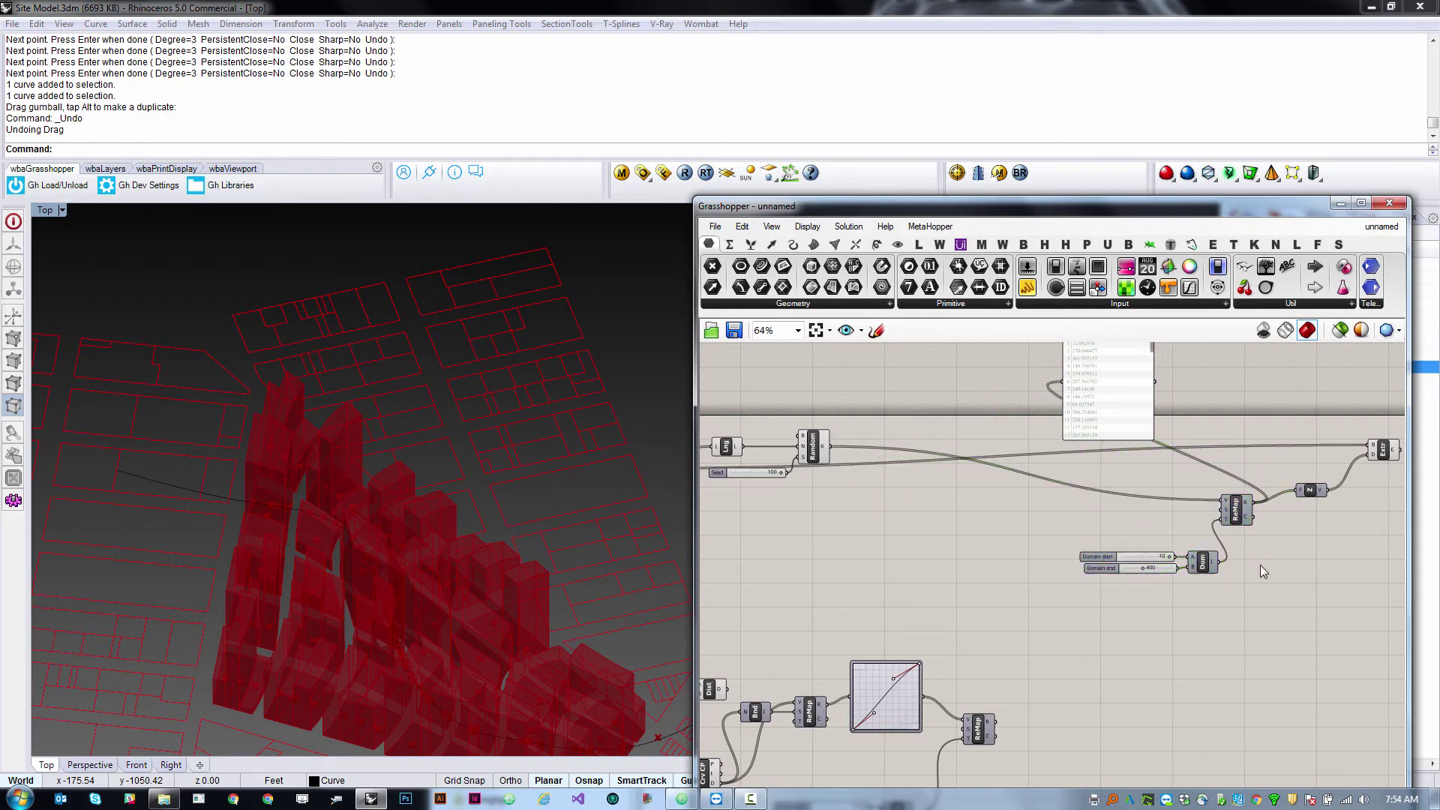
drag(1112, 434, 1236, 423)
click(812, 498)
scroll(828, 513, down, 1)
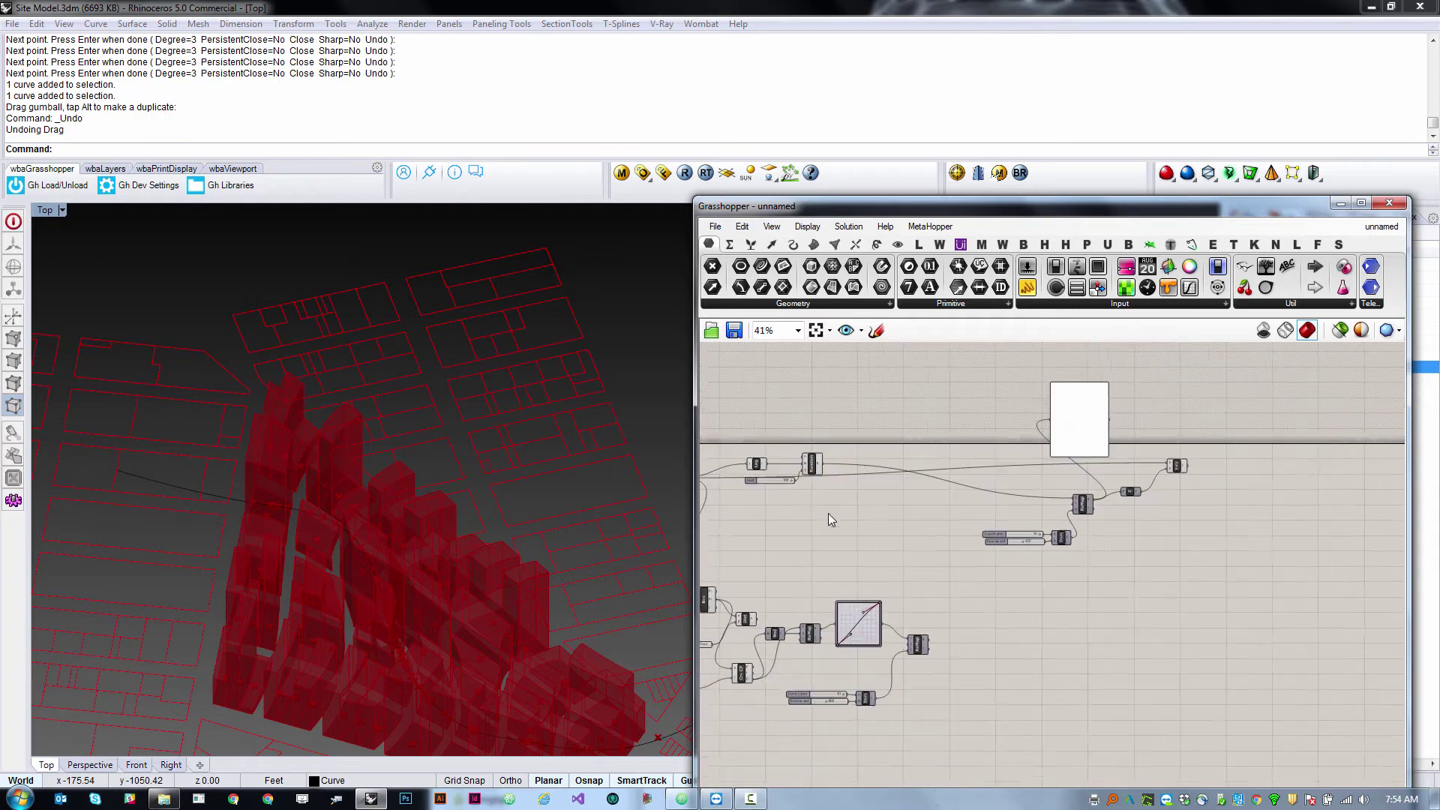
Delete the attractor branch's final ReMap together with its Domain component and sliders after the Graph Mapper.
scroll(936, 610, up, 1)
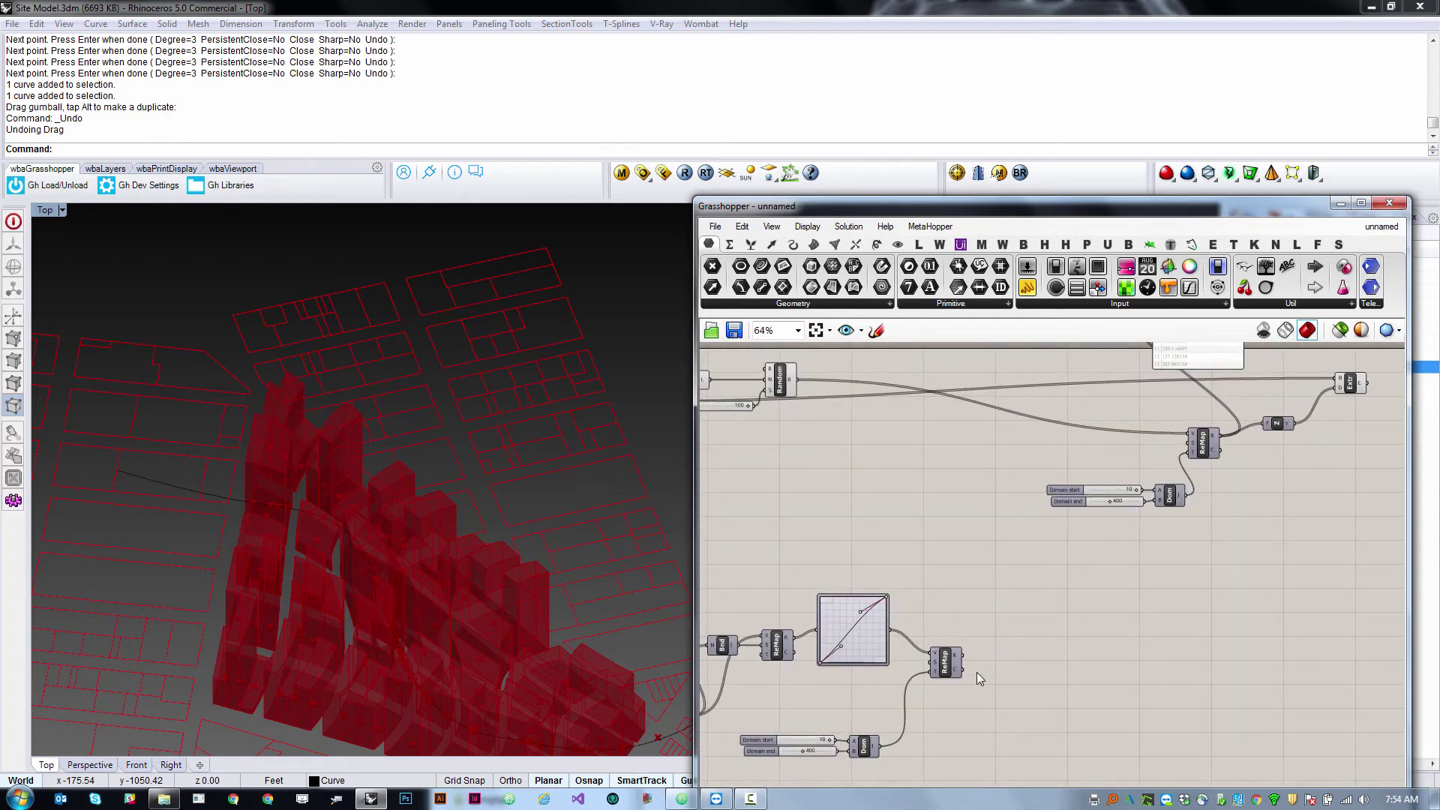
drag(941, 717, 804, 731)
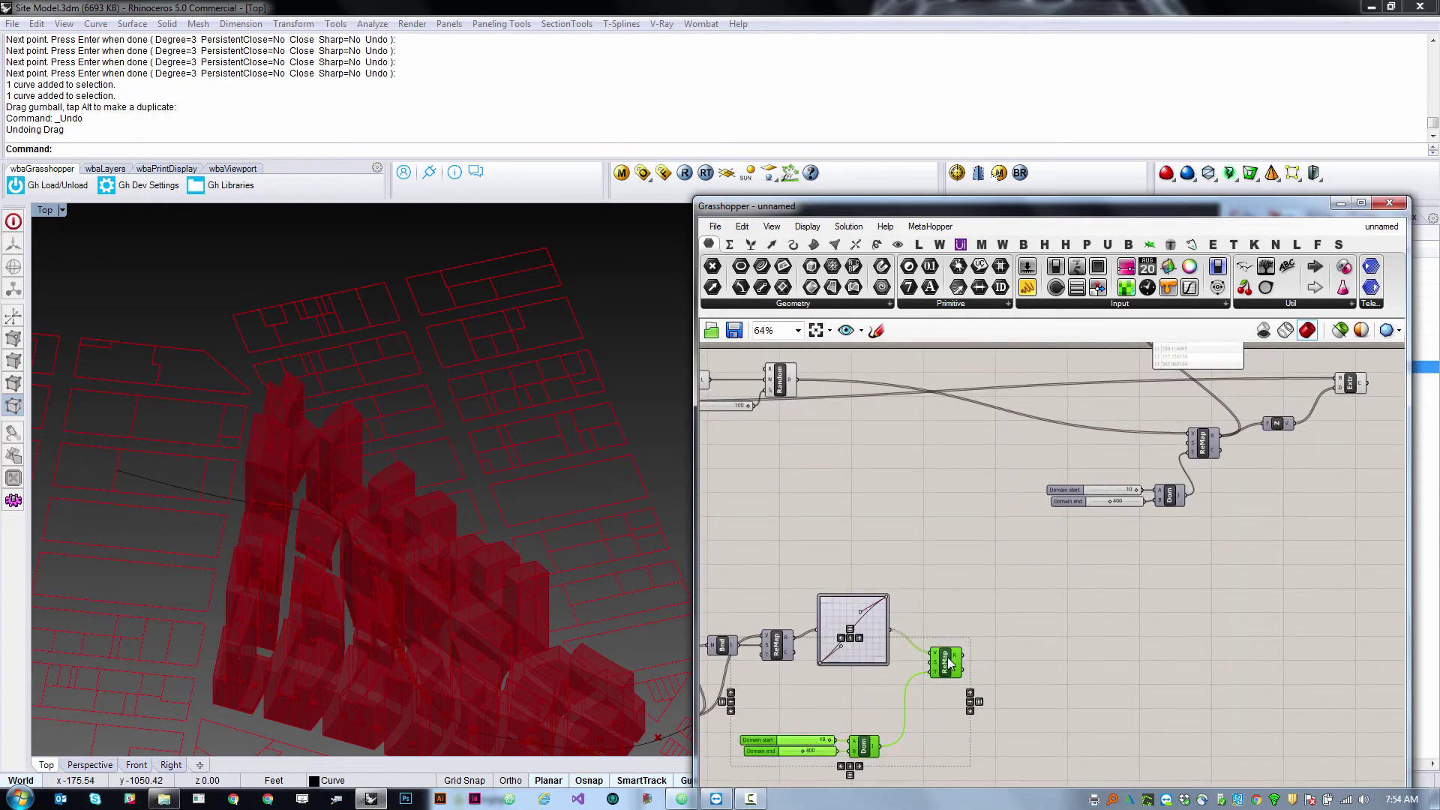
drag(953, 663, 1309, 699)
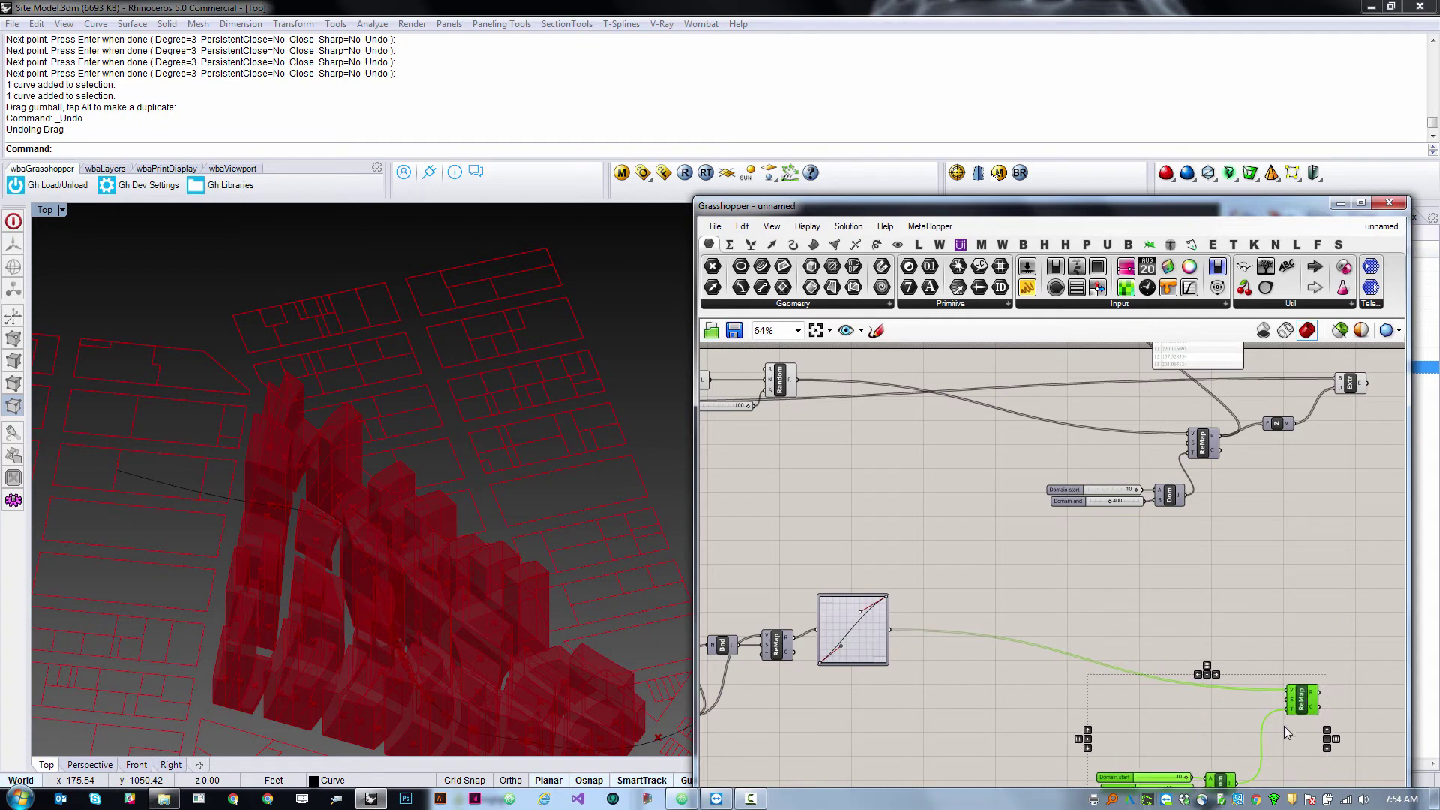
key(Delete)
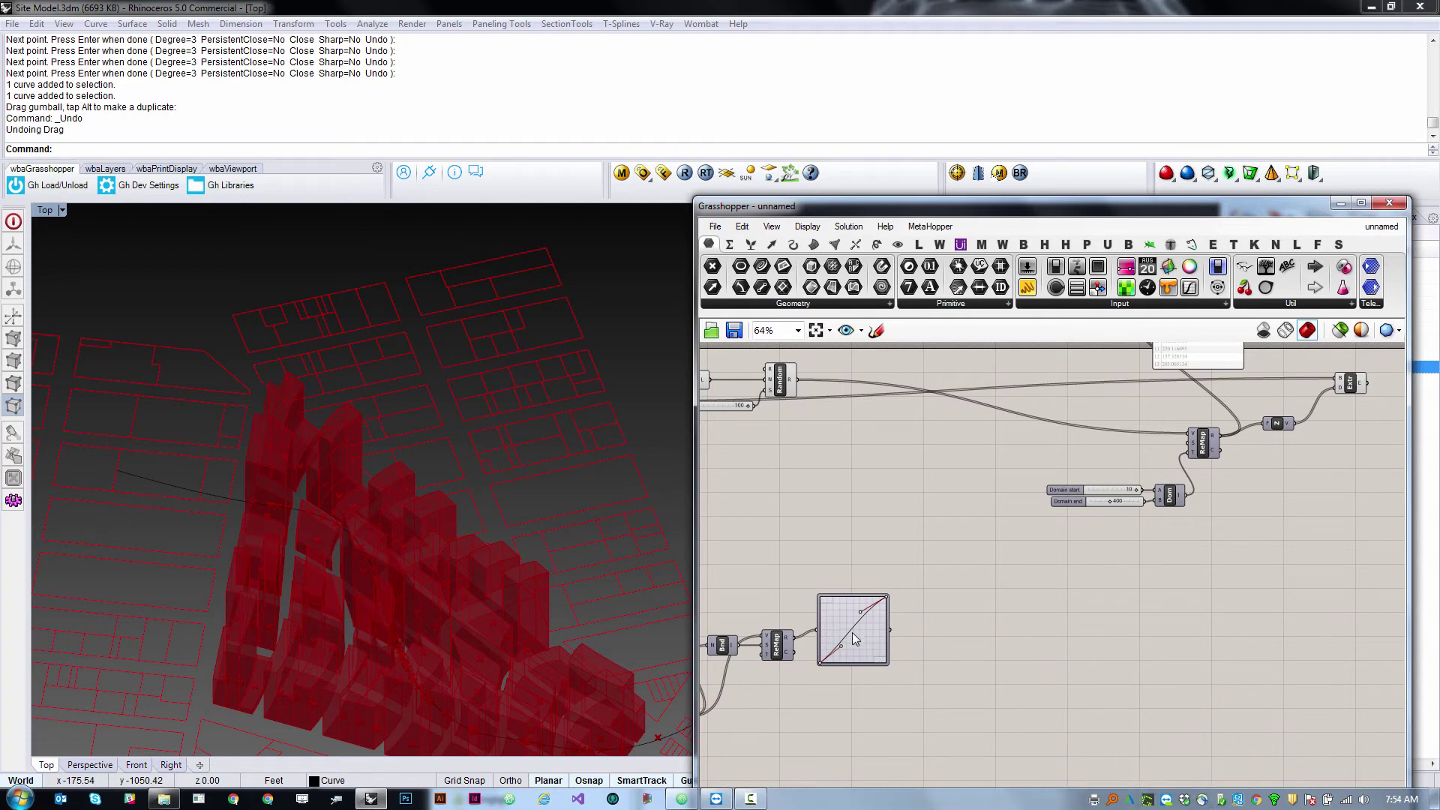
Move Random nearer the Graph Mapper and compare the output values of both components.
drag(794, 385, 880, 438)
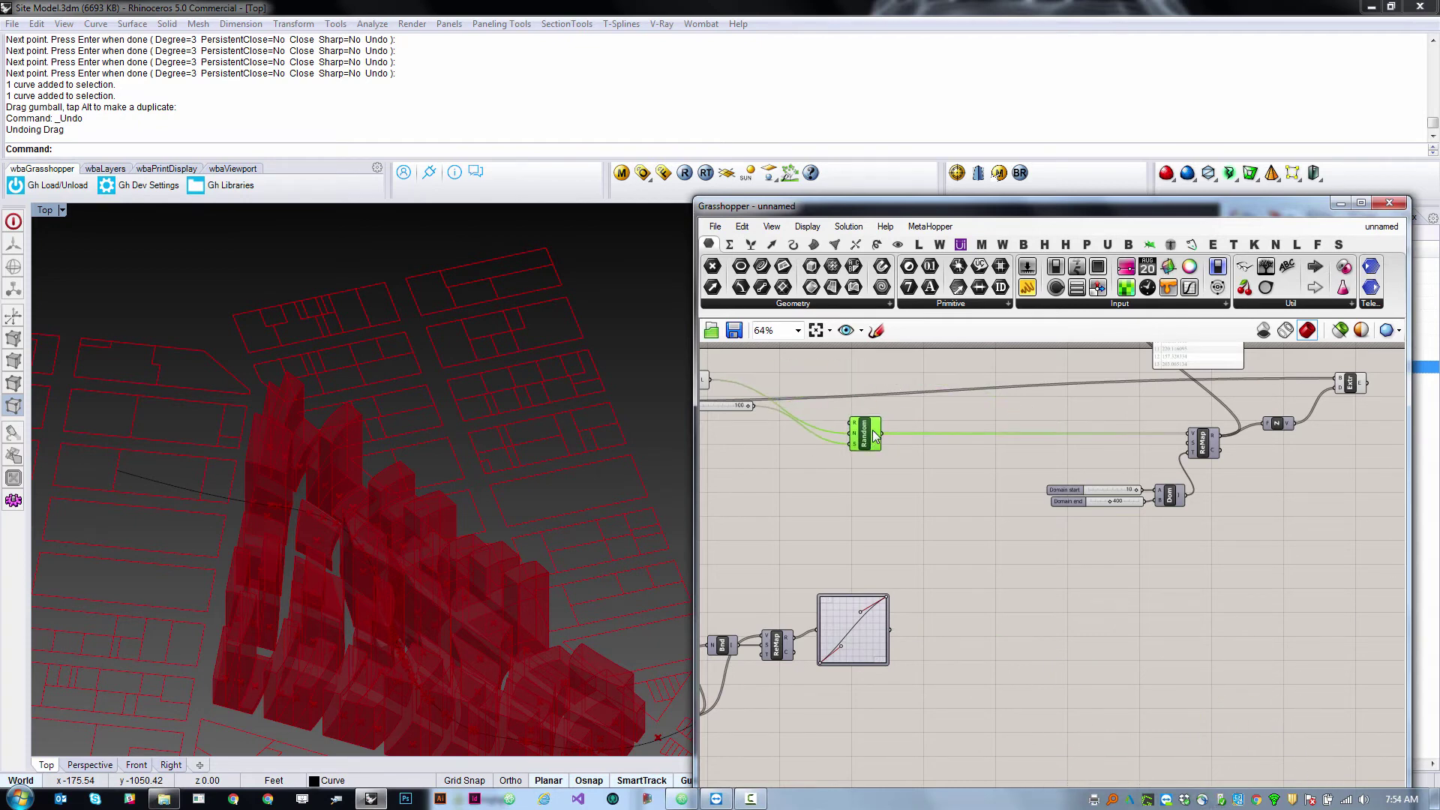
mouse_move(874, 436)
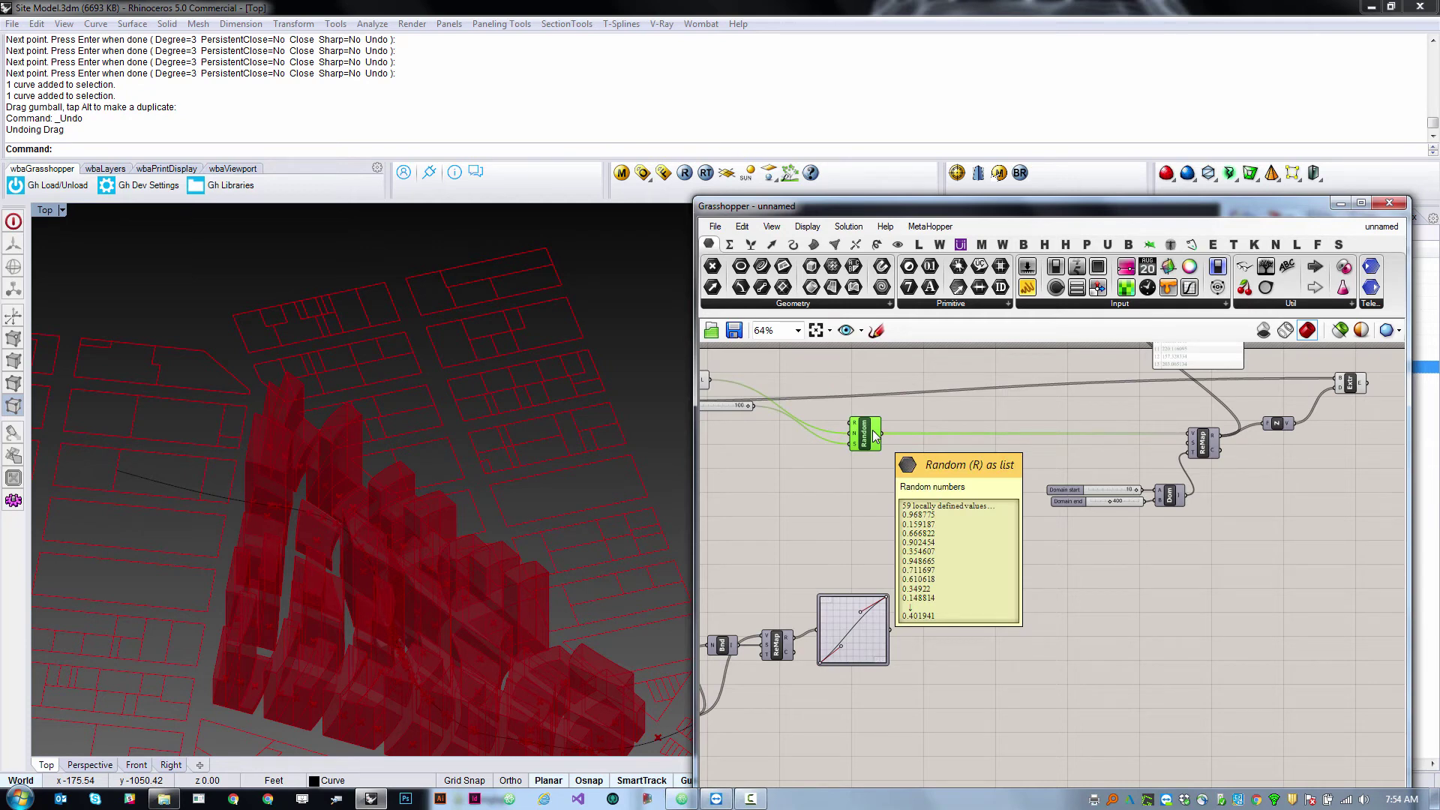
mouse_move(866, 634)
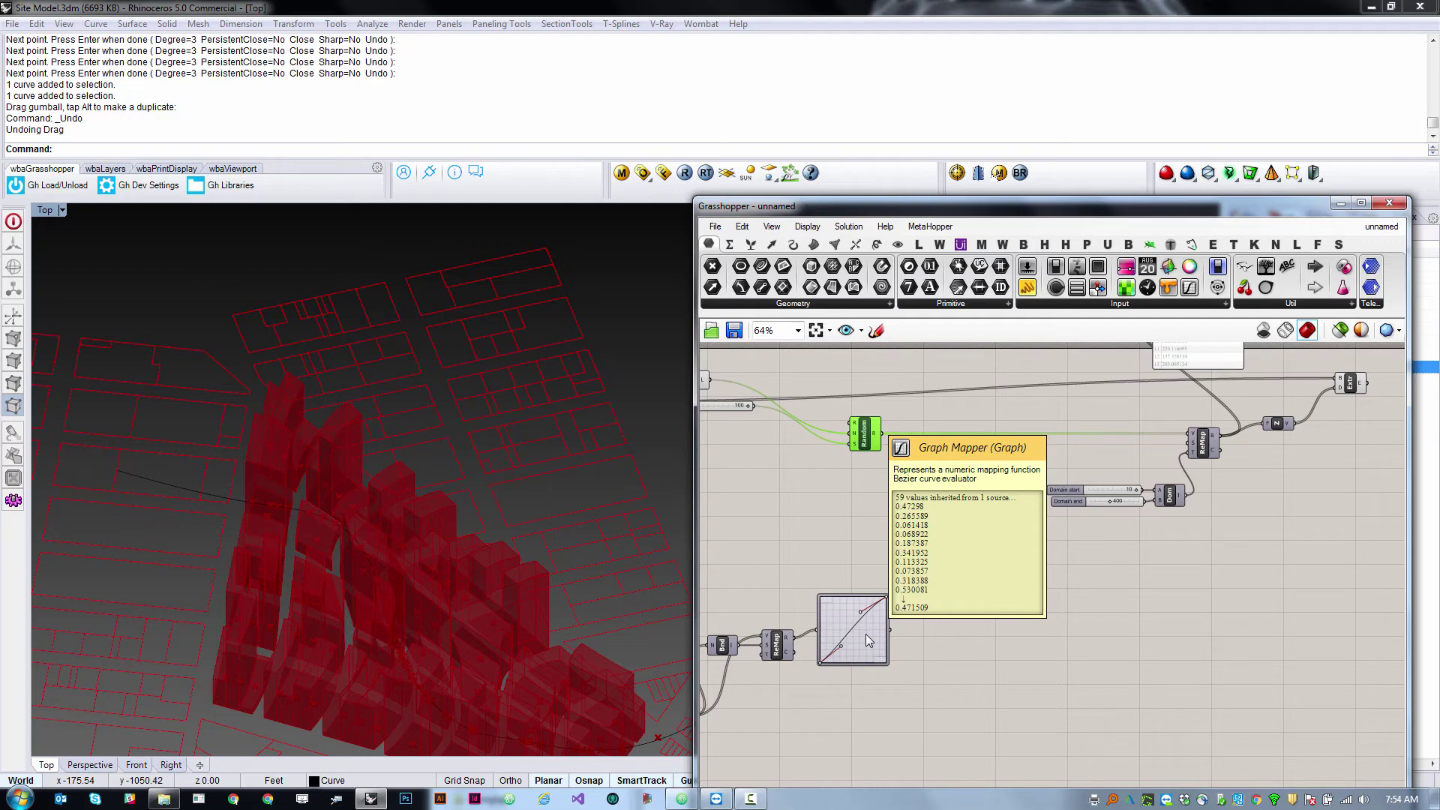
Add a number slider between the Random component and the Graph Mapper.
scroll(855, 660, down, 3)
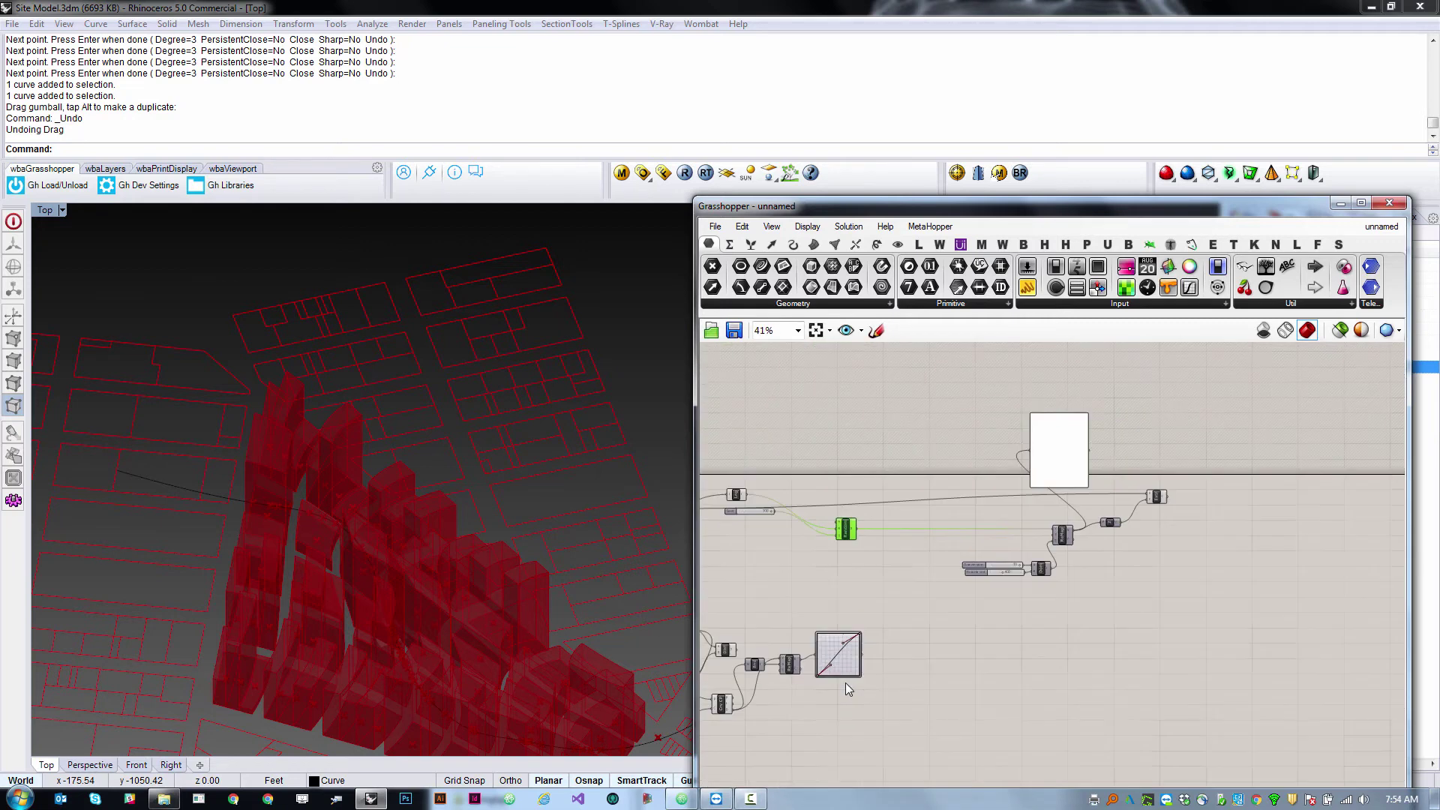
scroll(845, 680, up, 2)
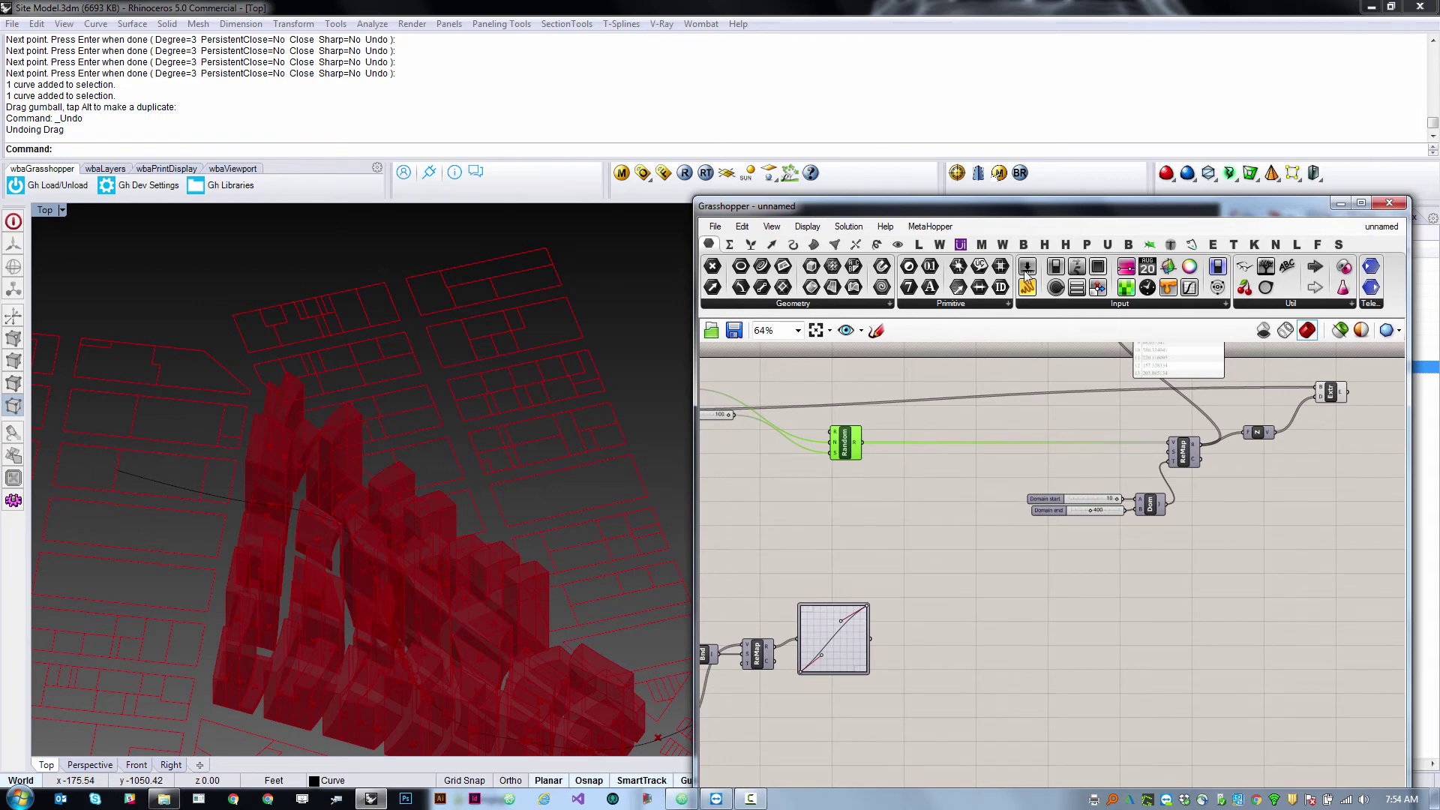
drag(1027, 276, 883, 508)
scroll(783, 516, up, 1)
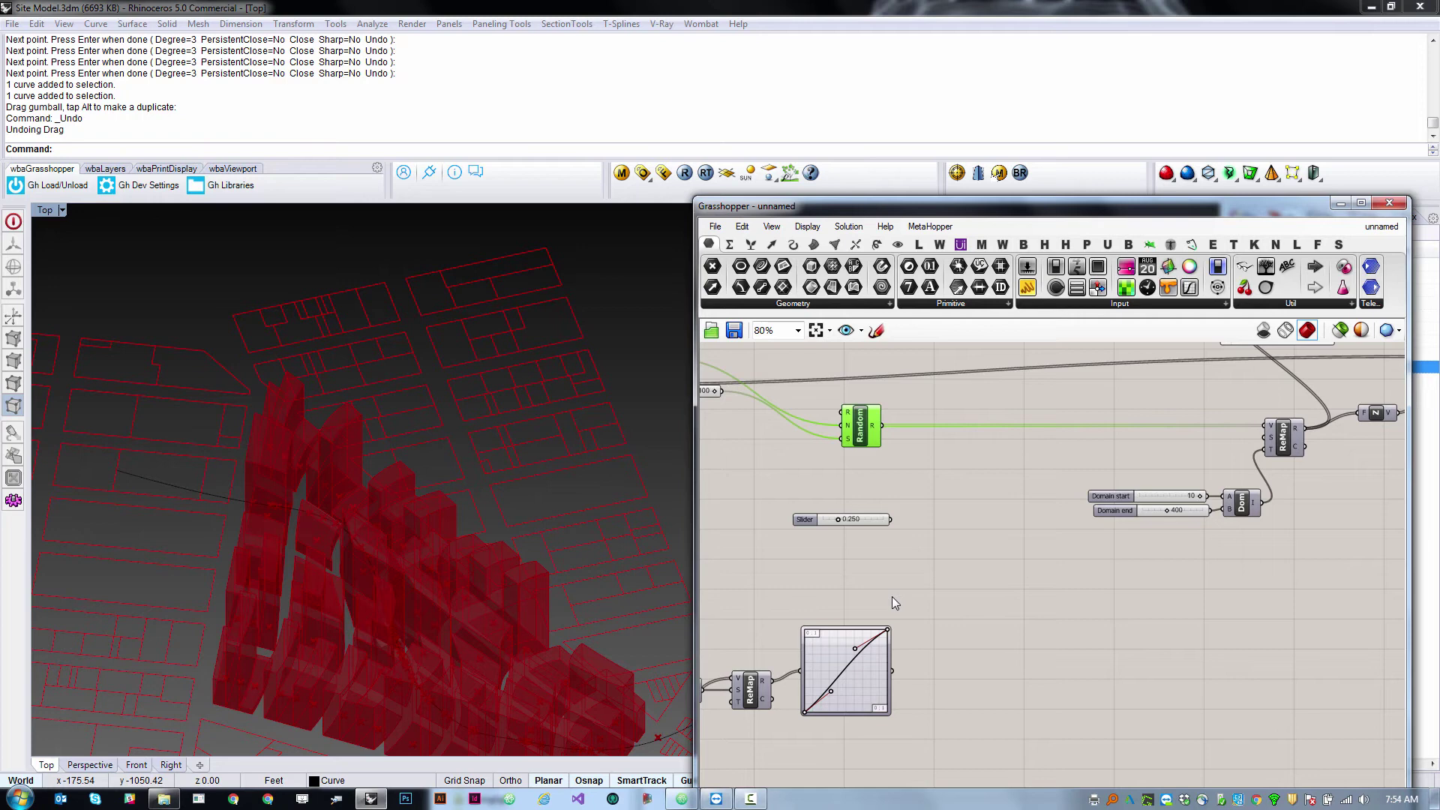
Add a Multiplication component between Random and ReMap, and bring up the Math components.
click(1029, 526)
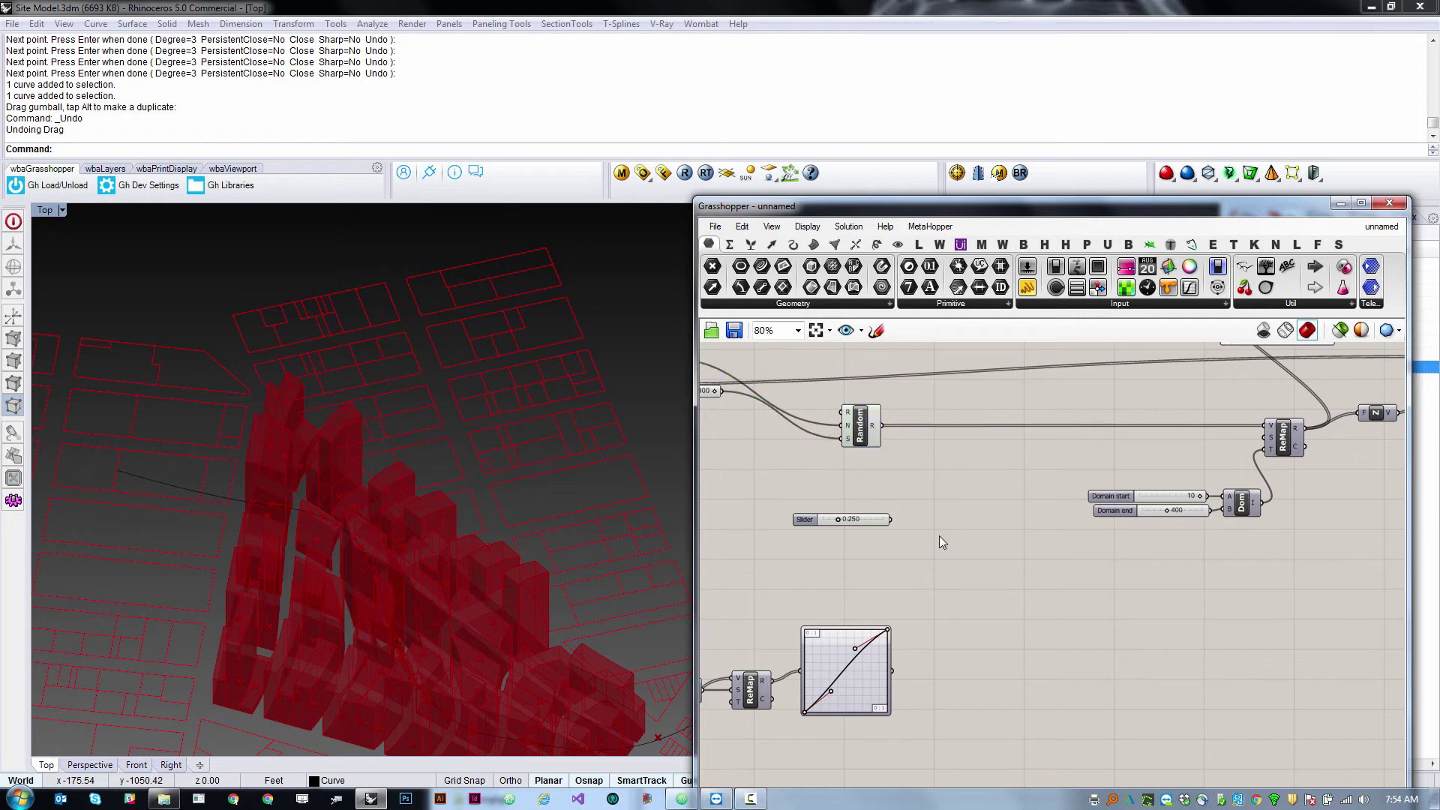
double_click(964, 485)
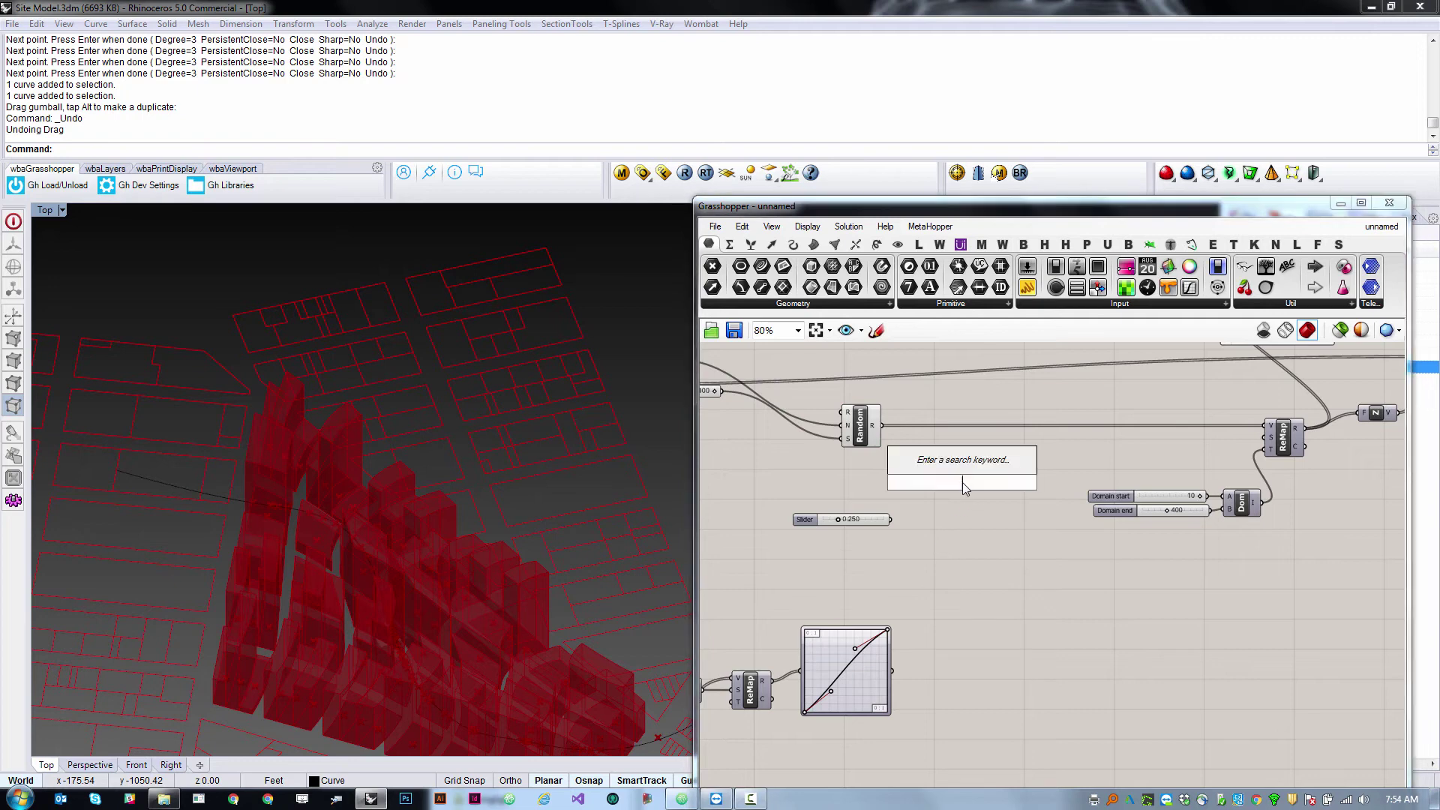
text(*)
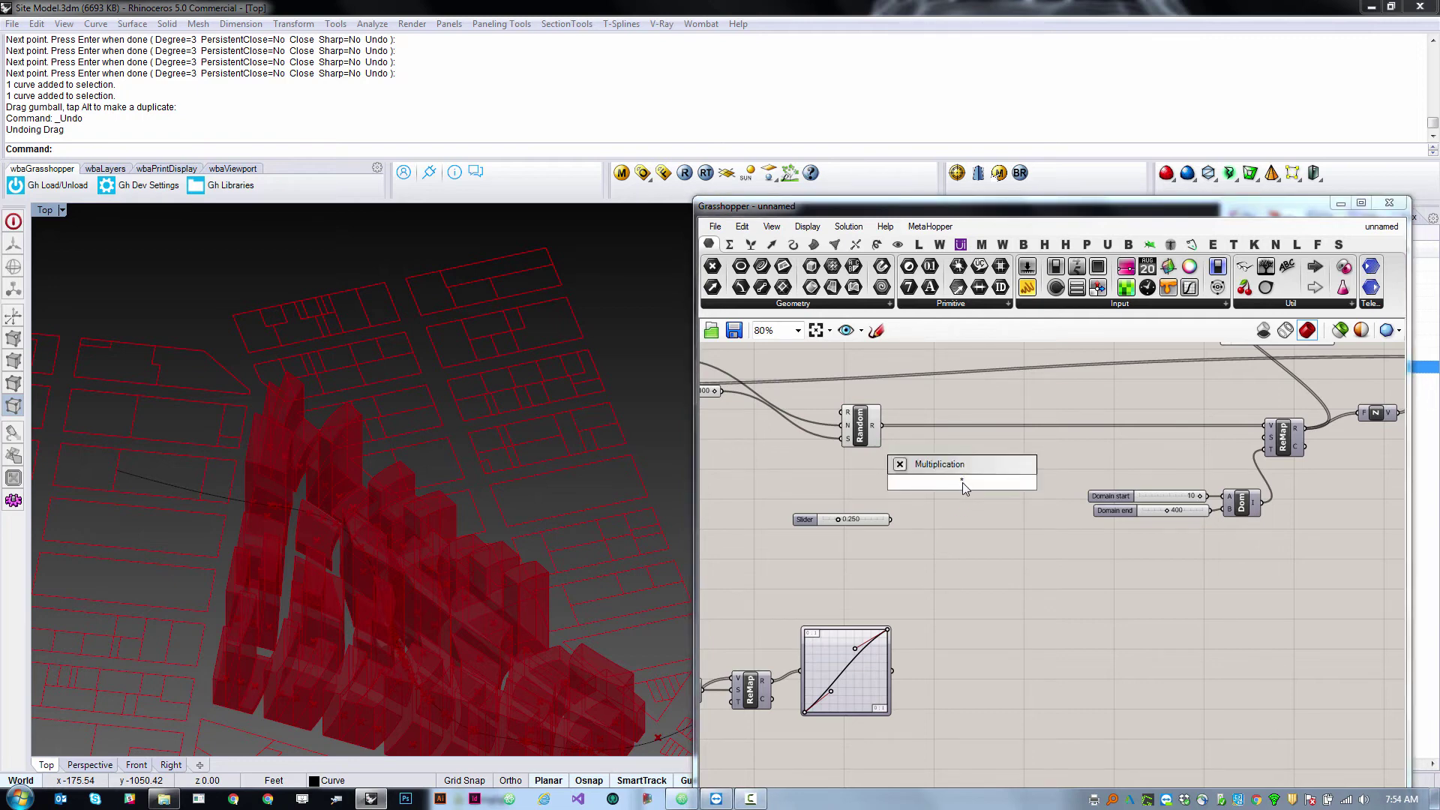
key(Return)
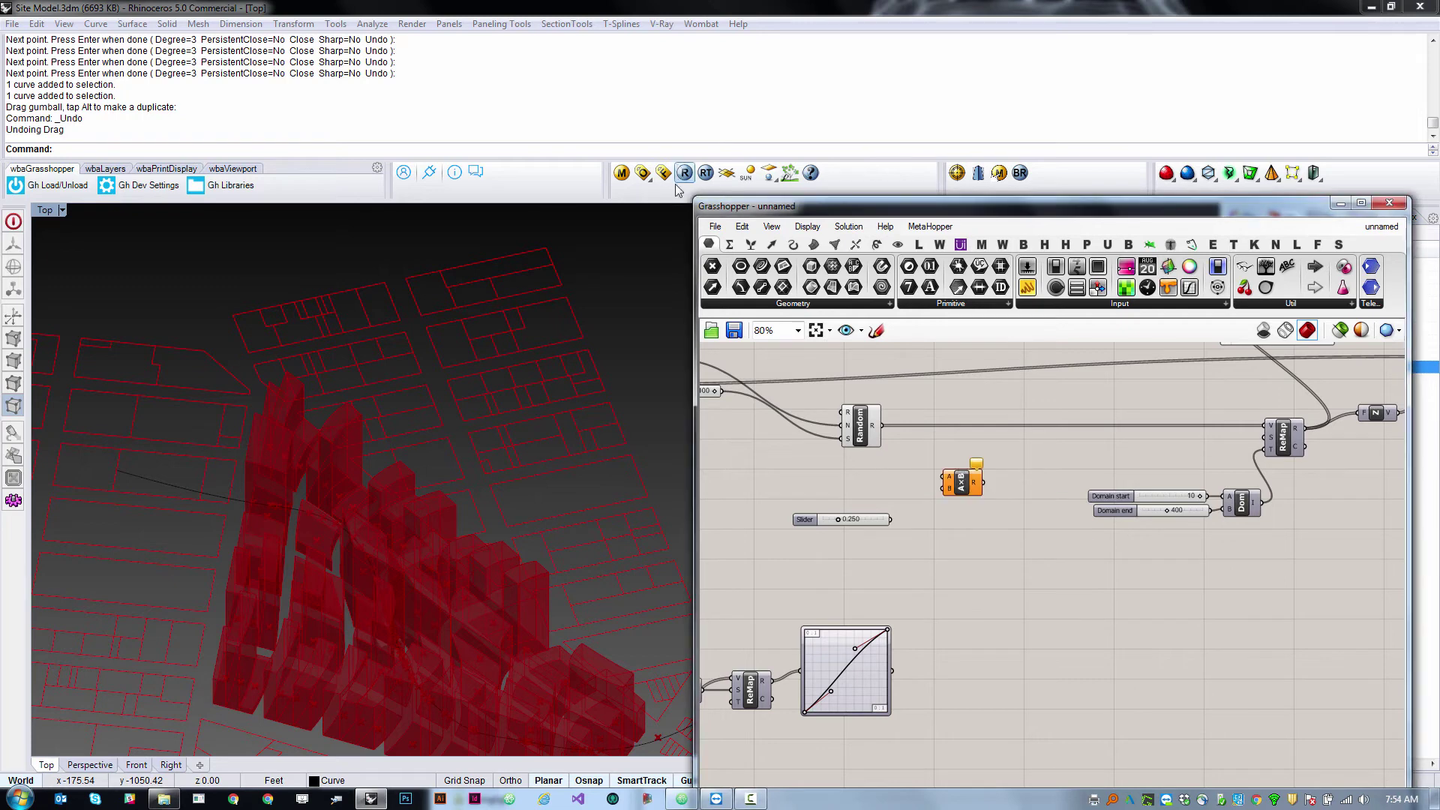
click(729, 244)
click(944, 304)
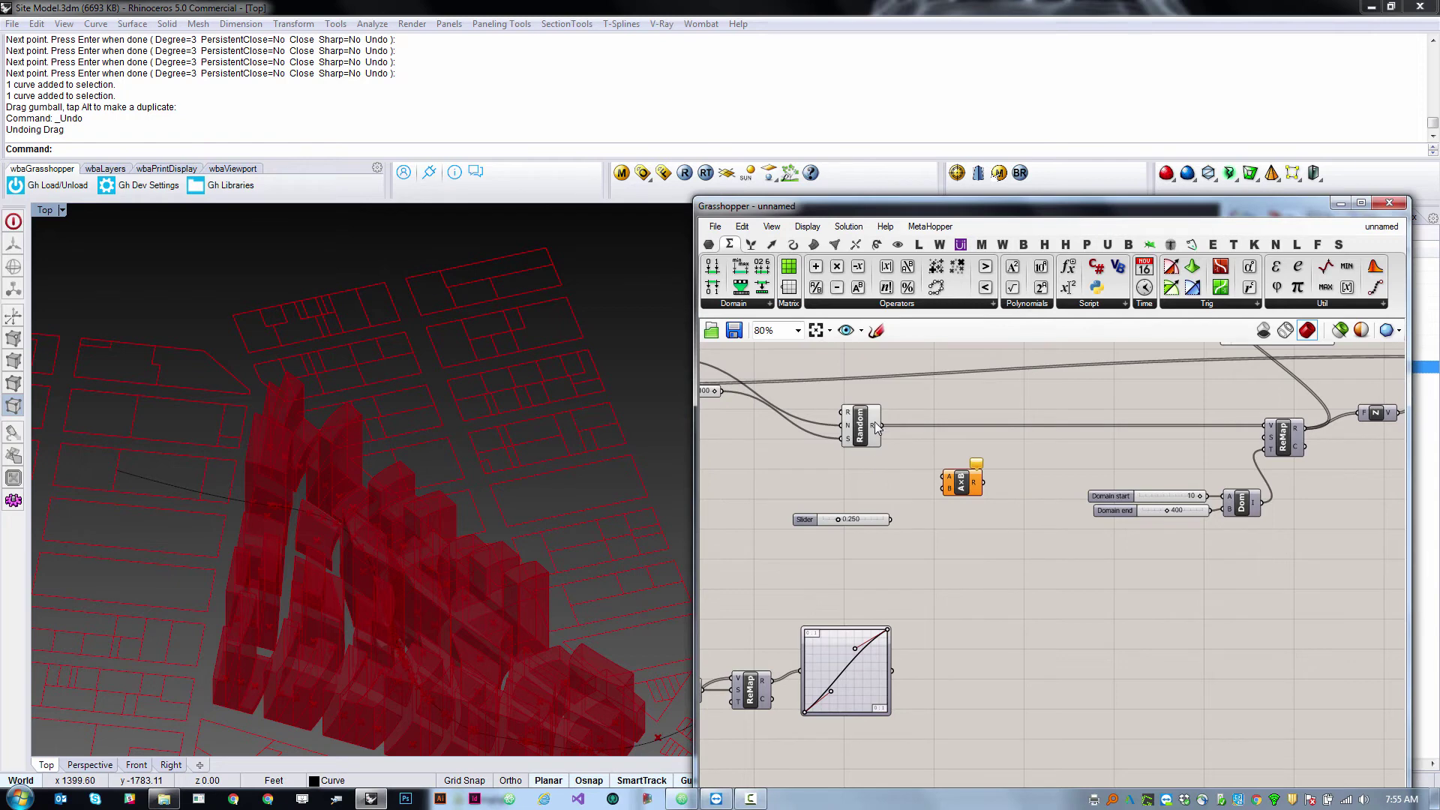
Wire Random's output into the Multiplication's A input and the 0.250 slider into its B input.
drag(875, 425, 944, 477)
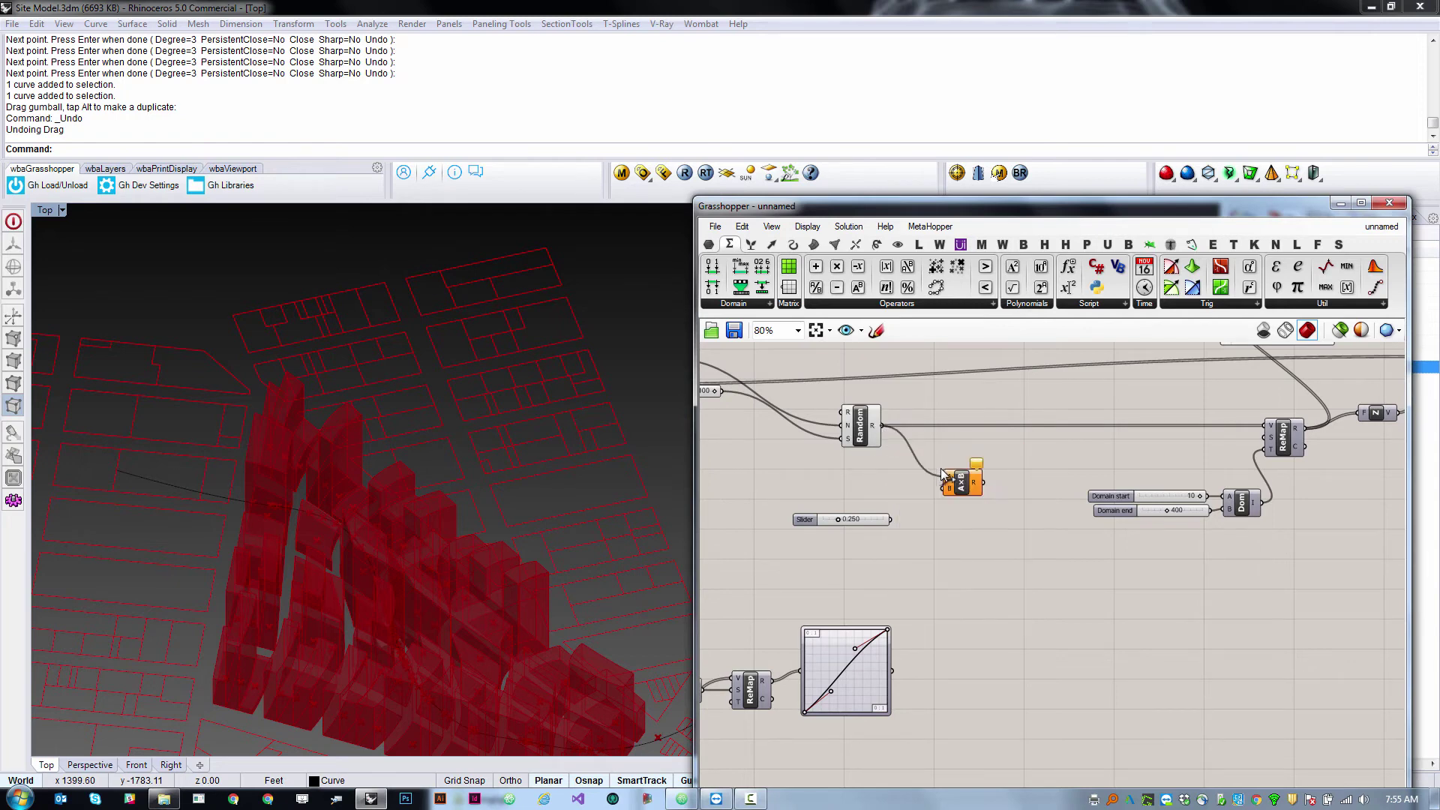
click(869, 519)
drag(888, 520, 943, 488)
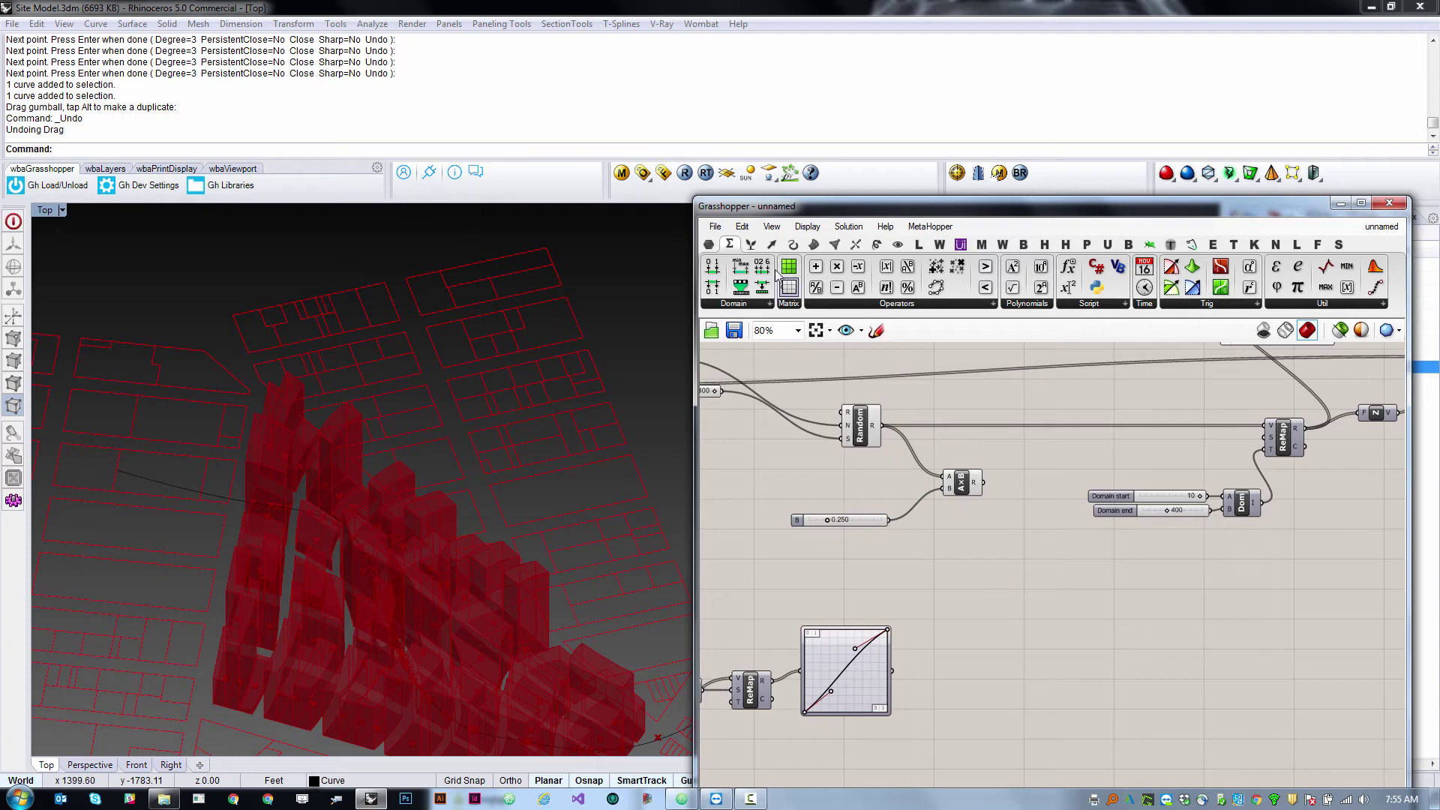
Add a panel containing the value 1 and place it just below the weighting slider.
click(708, 245)
drag(1028, 287, 900, 554)
double_click(900, 553)
text(1)
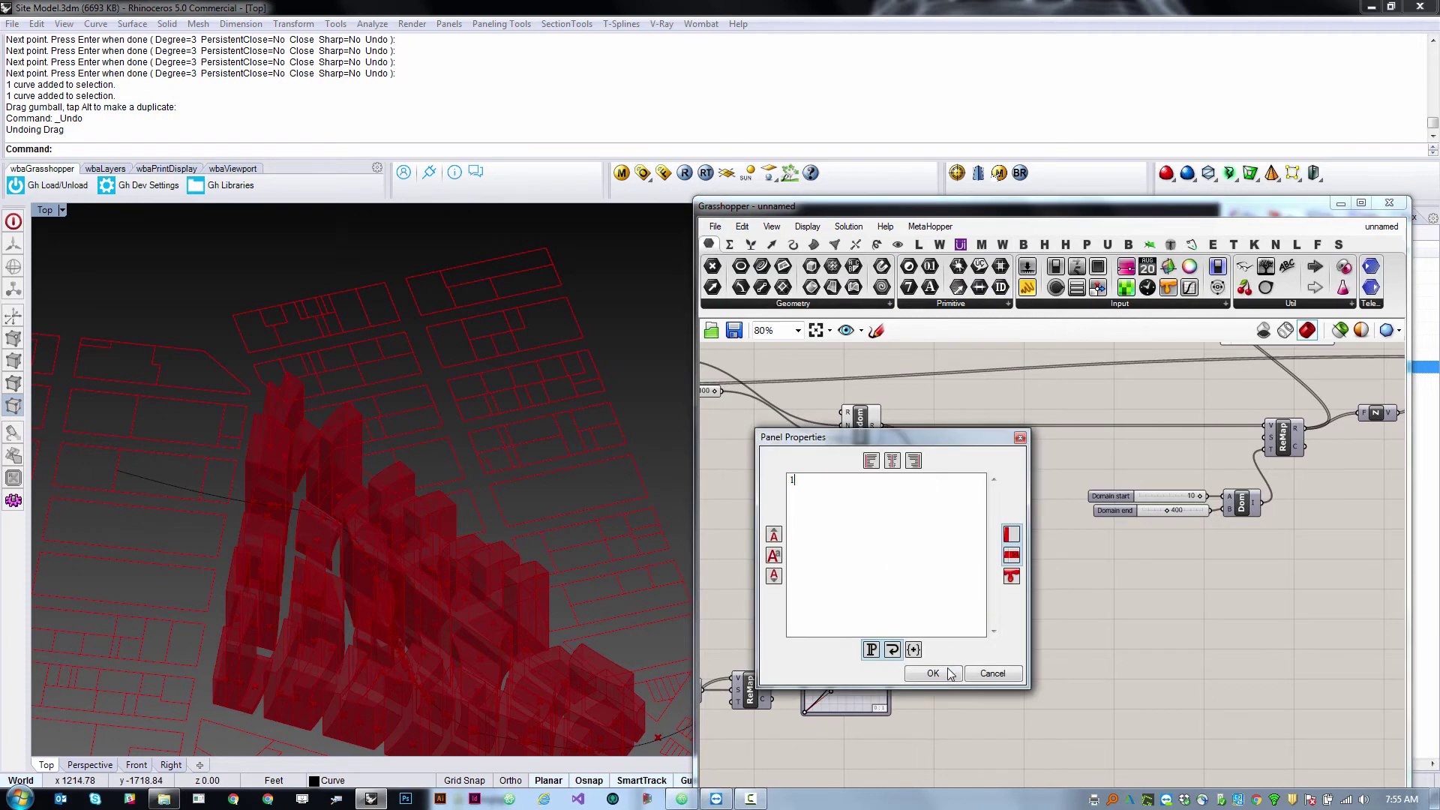
click(951, 674)
drag(939, 579, 896, 559)
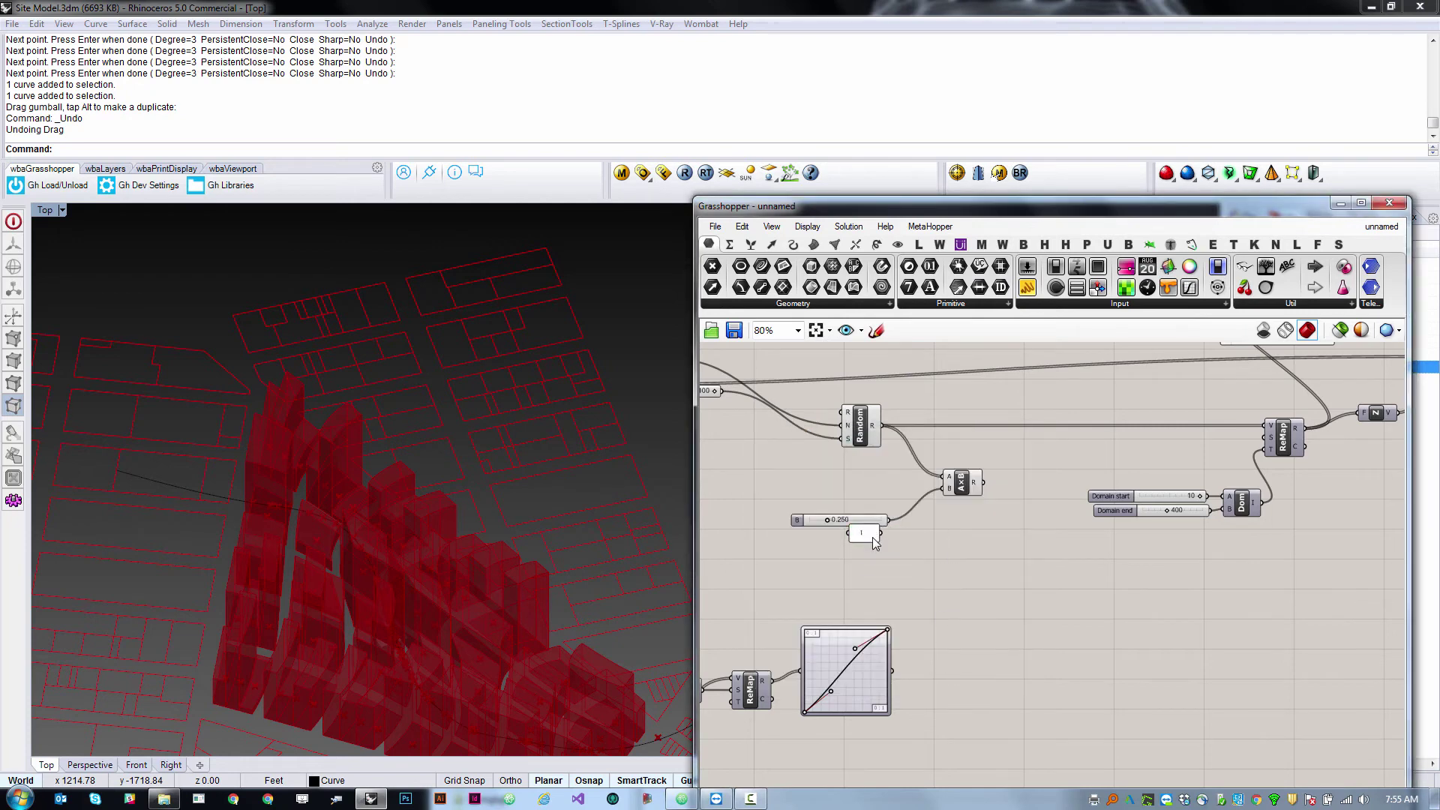
Add a Subtraction component beside the panel, feeding the panel's 1 into A and the weighting slider into B.
double_click(966, 584)
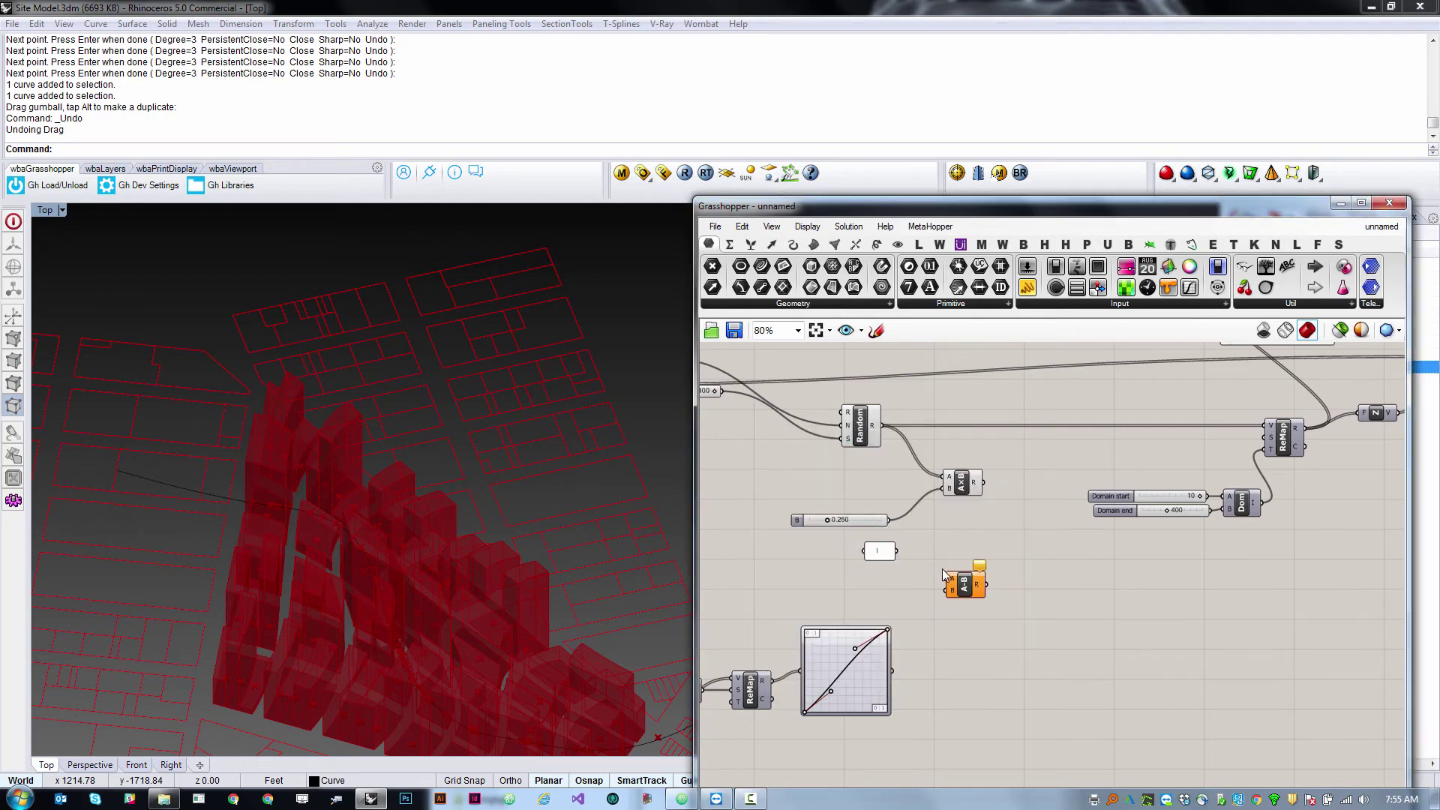
click(965, 584)
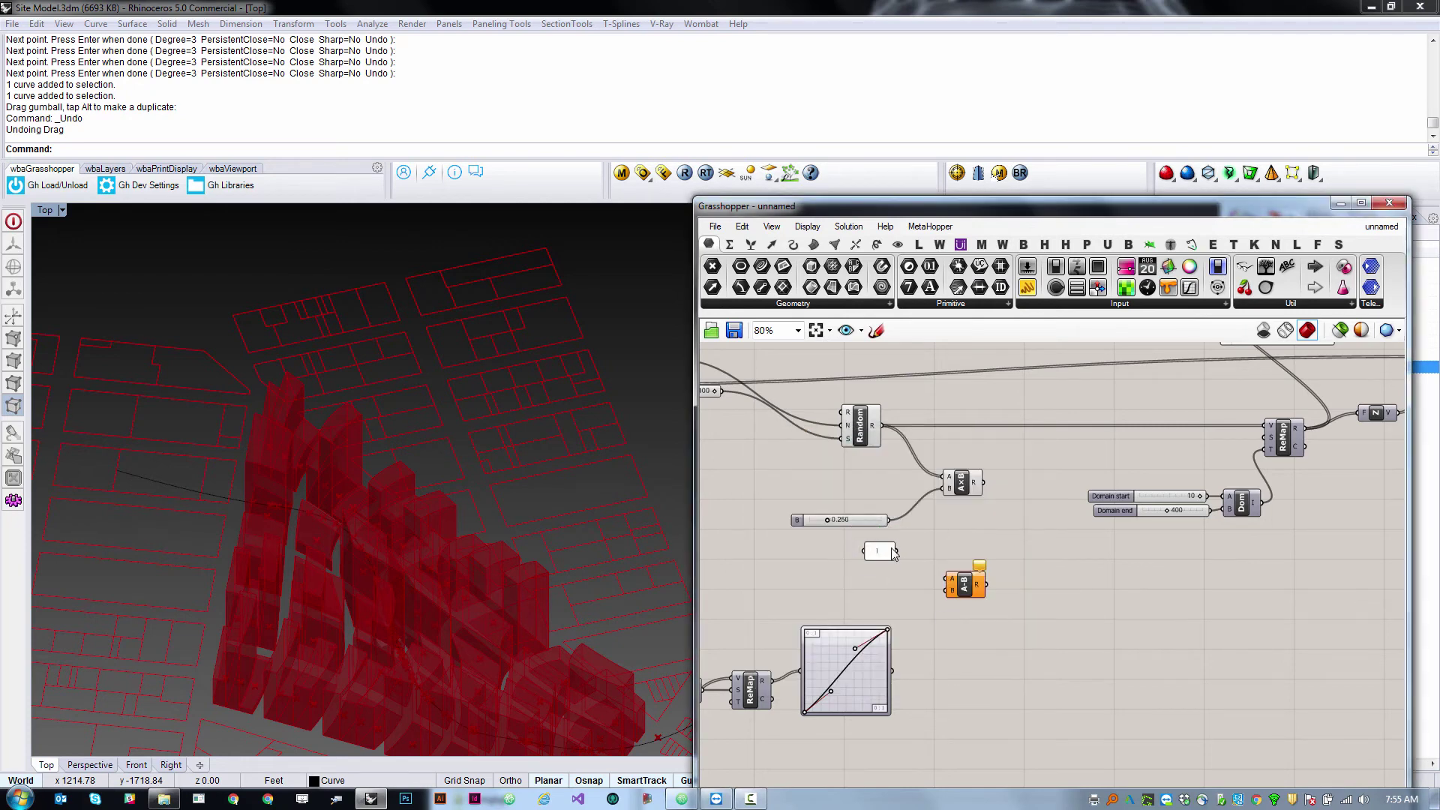
double_click(957, 548)
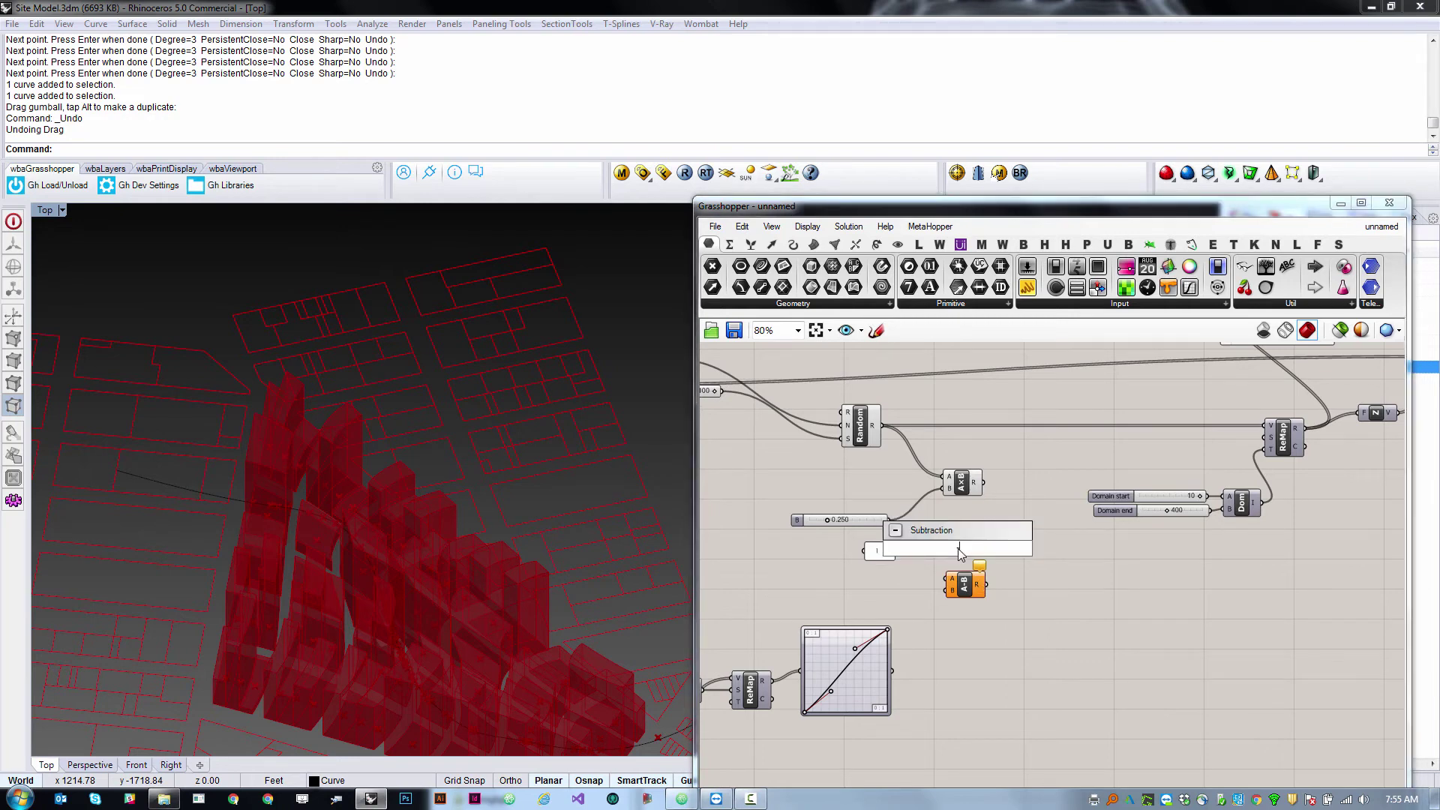
key(Escape)
click(965, 583)
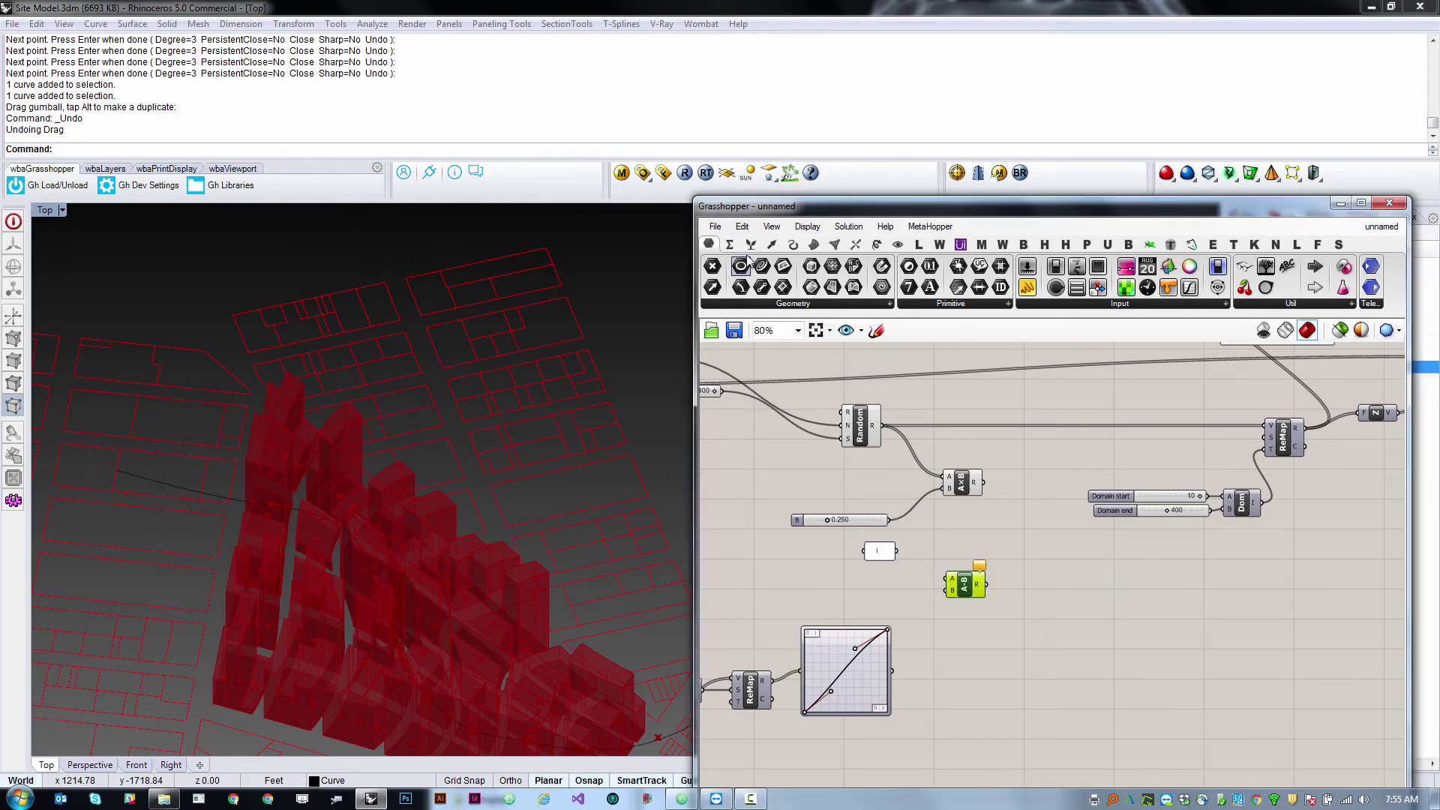
click(730, 245)
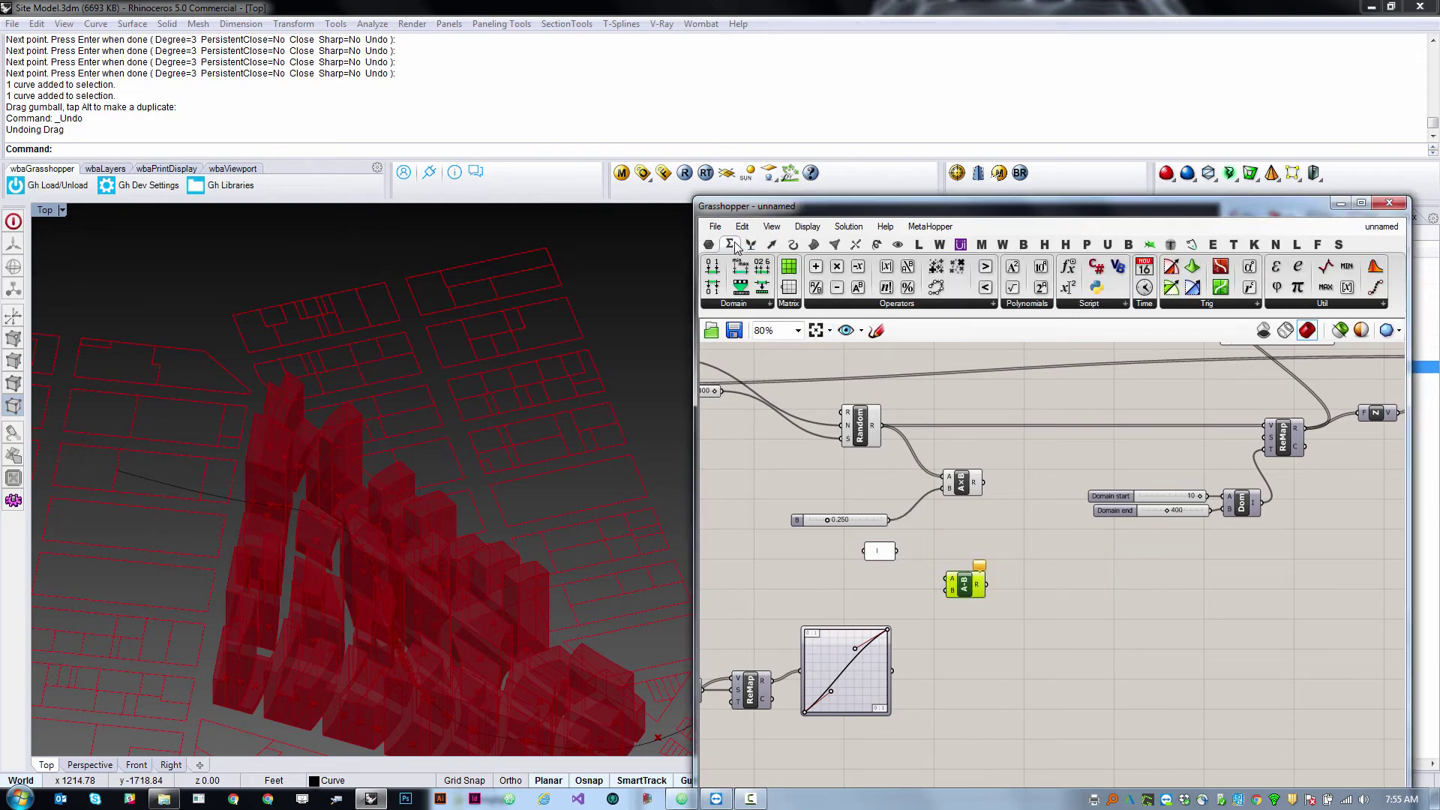
click(924, 303)
click(1041, 644)
drag(889, 520, 959, 575)
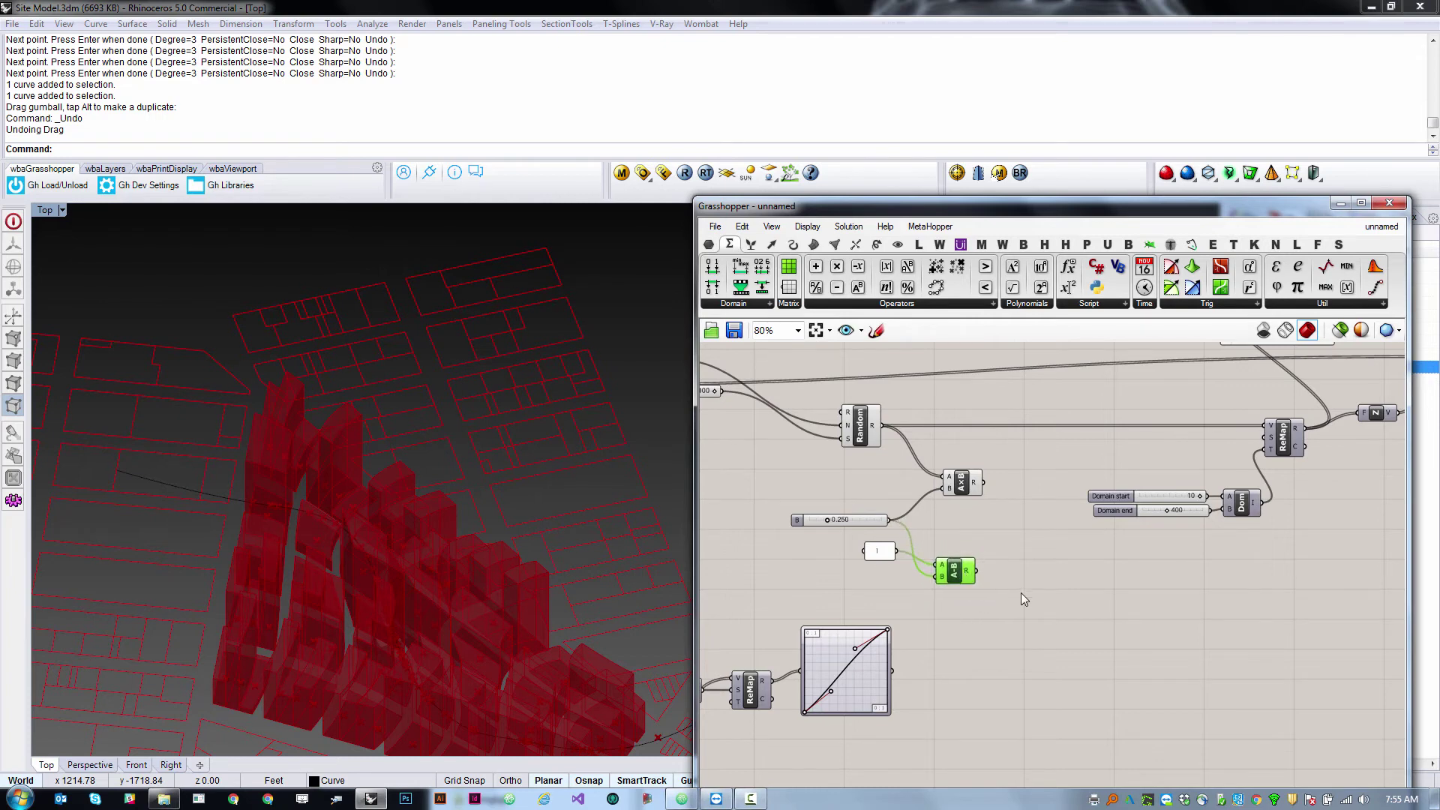
click(1020, 594)
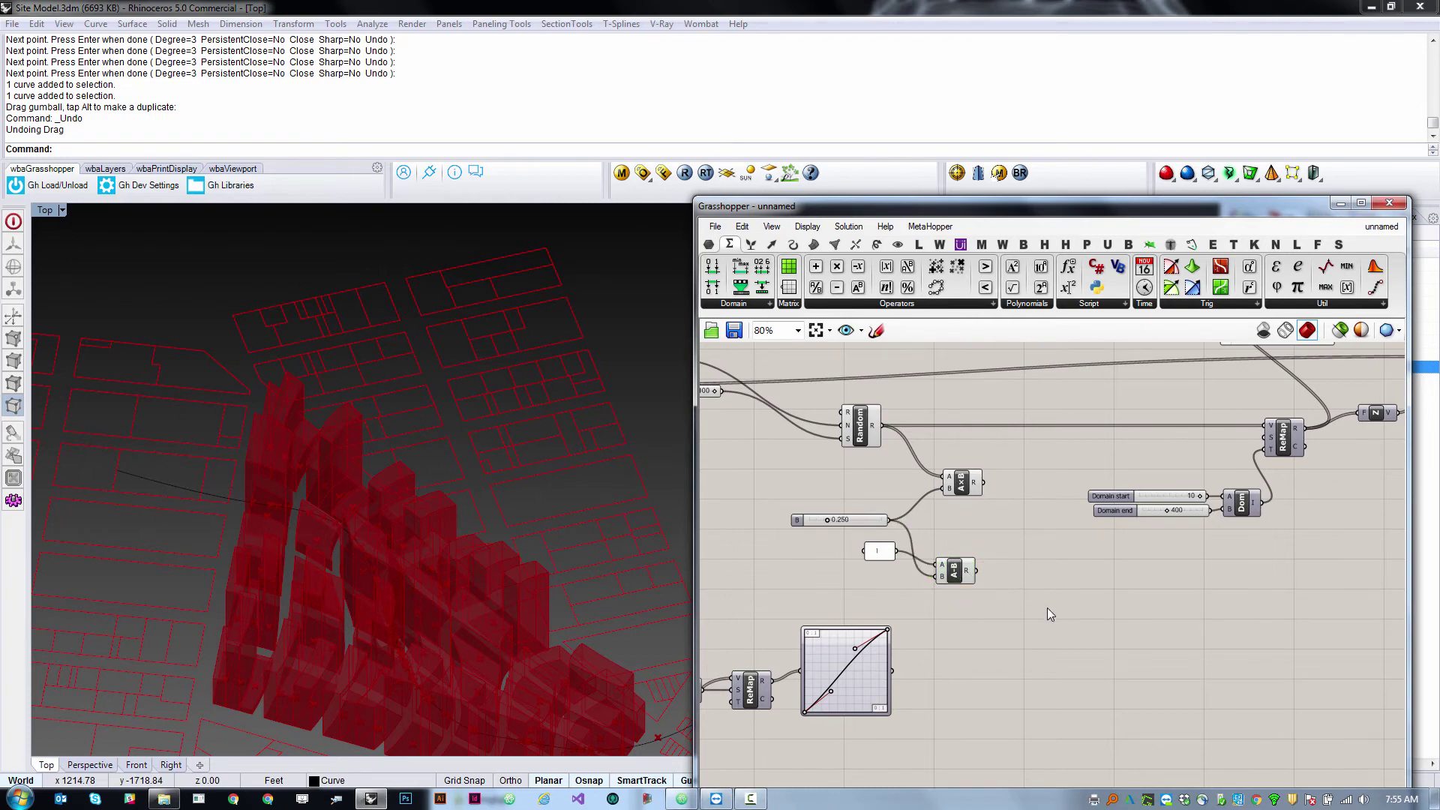
Add a second Multiplication fed by the Subtraction result and the Graph Mapper, and align it with the first Multiplication.
click(959, 570)
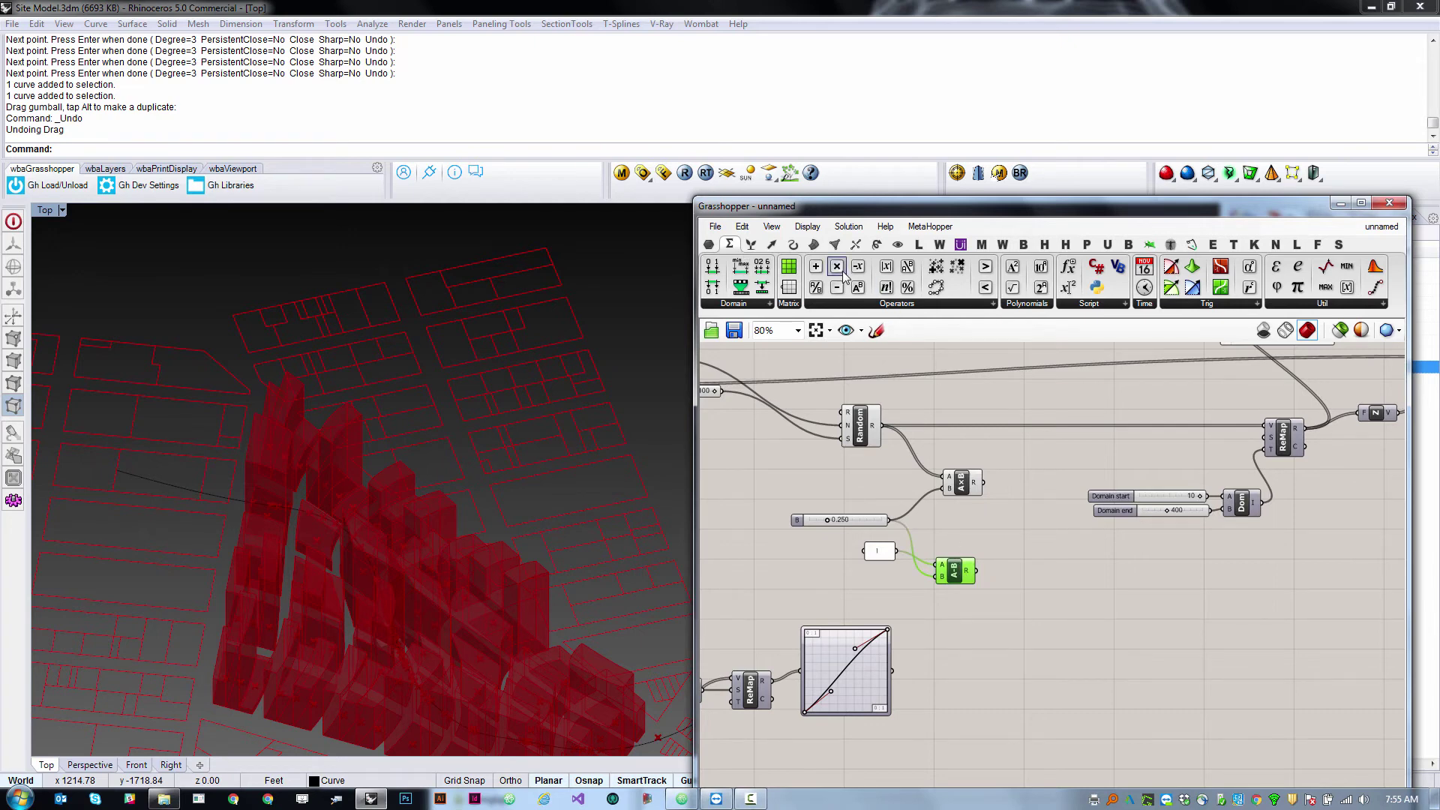
drag(837, 266, 885, 668)
drag(1038, 579, 1026, 605)
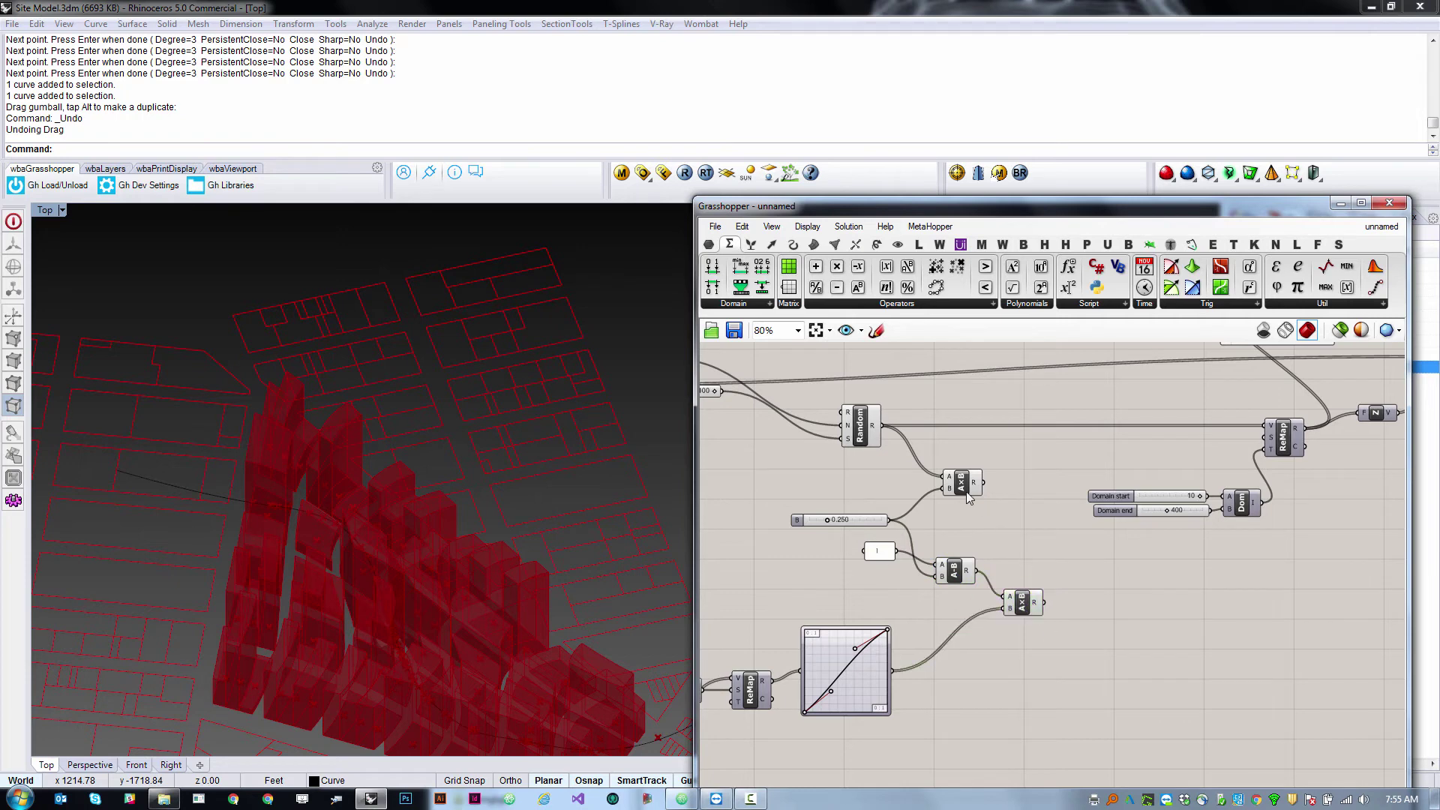
drag(968, 496, 1015, 491)
click(1024, 607)
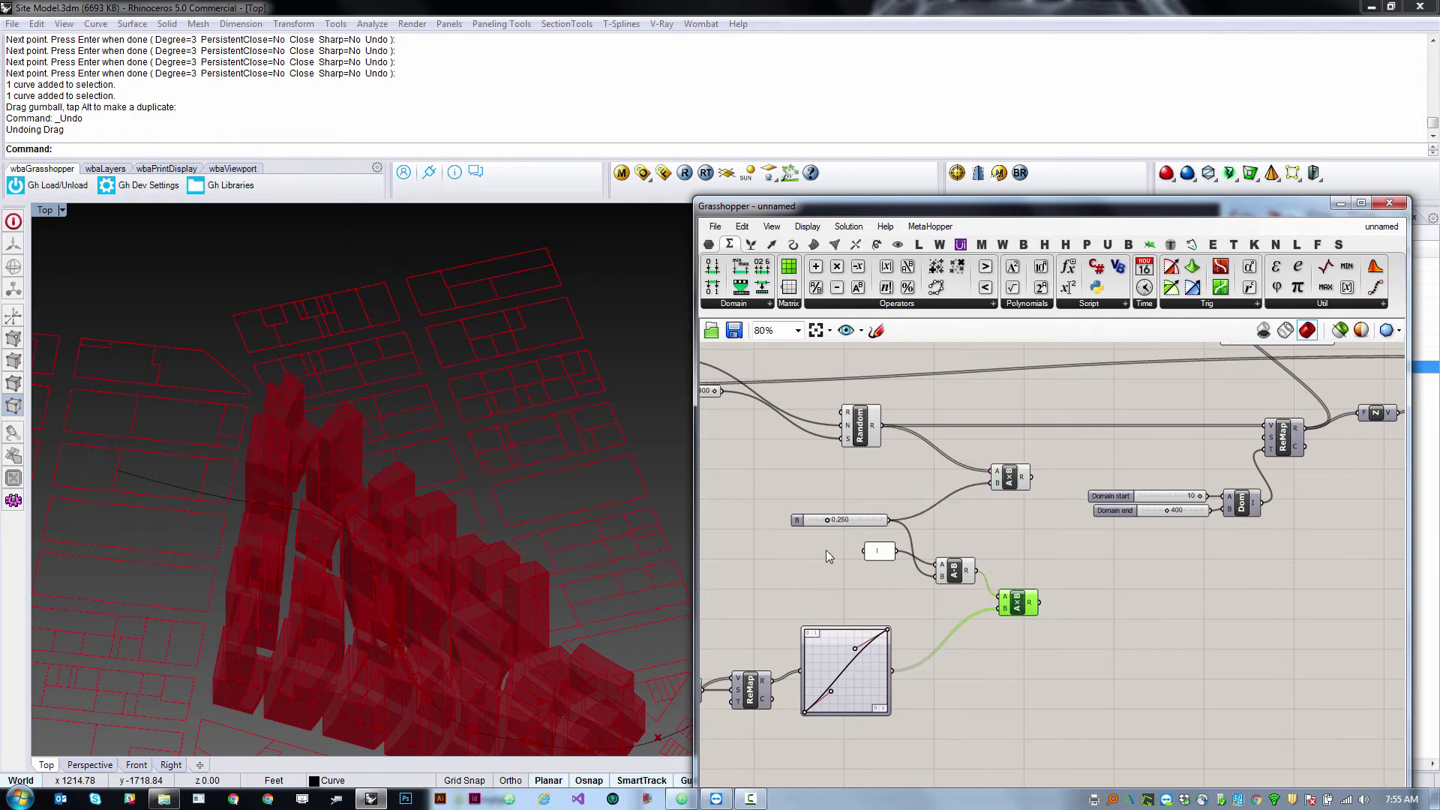
Set the weighting slider to 0.000 and 1.000 in turn, and examine the Multiplications' output values.
drag(827, 519, 759, 518)
click(905, 510)
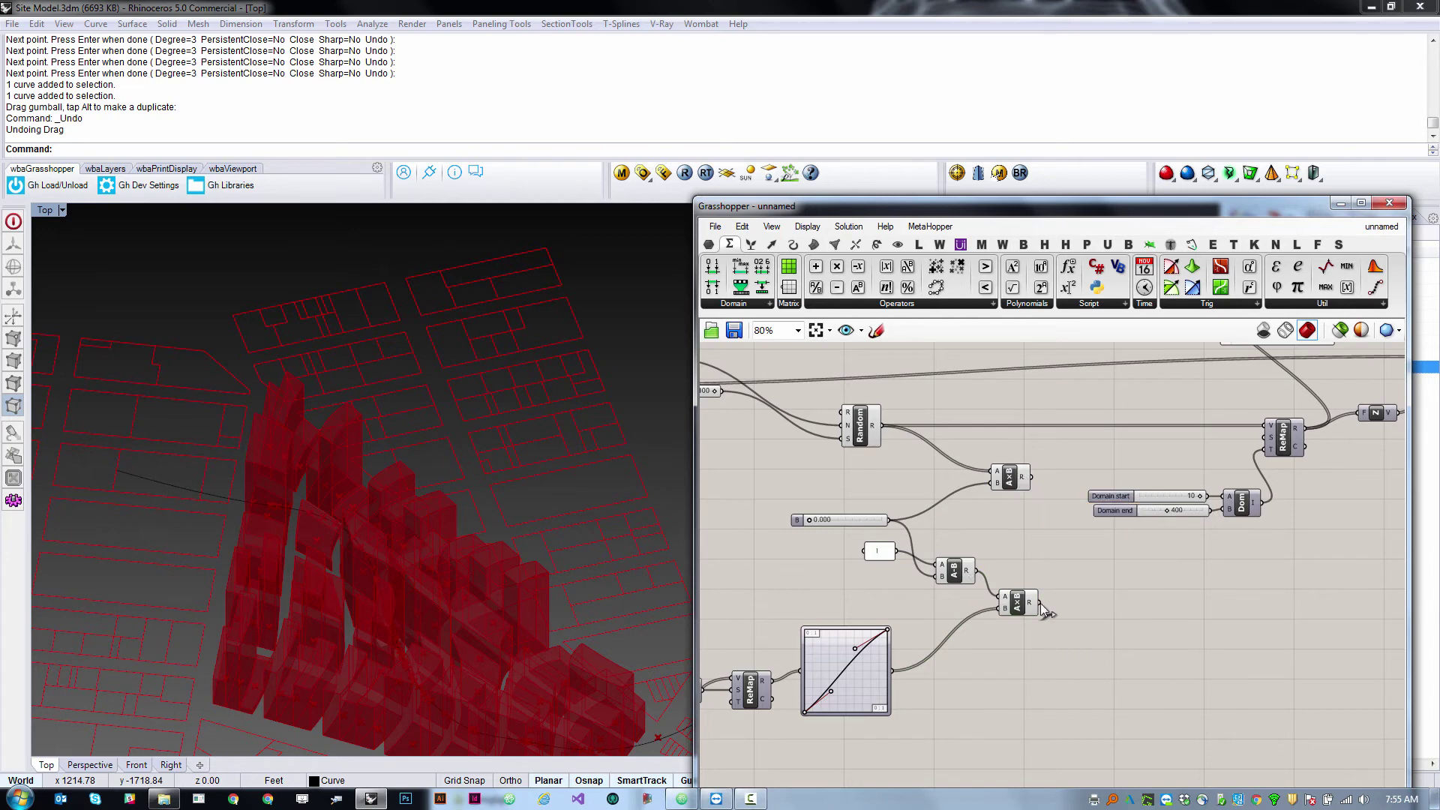
mouse_move(1035, 611)
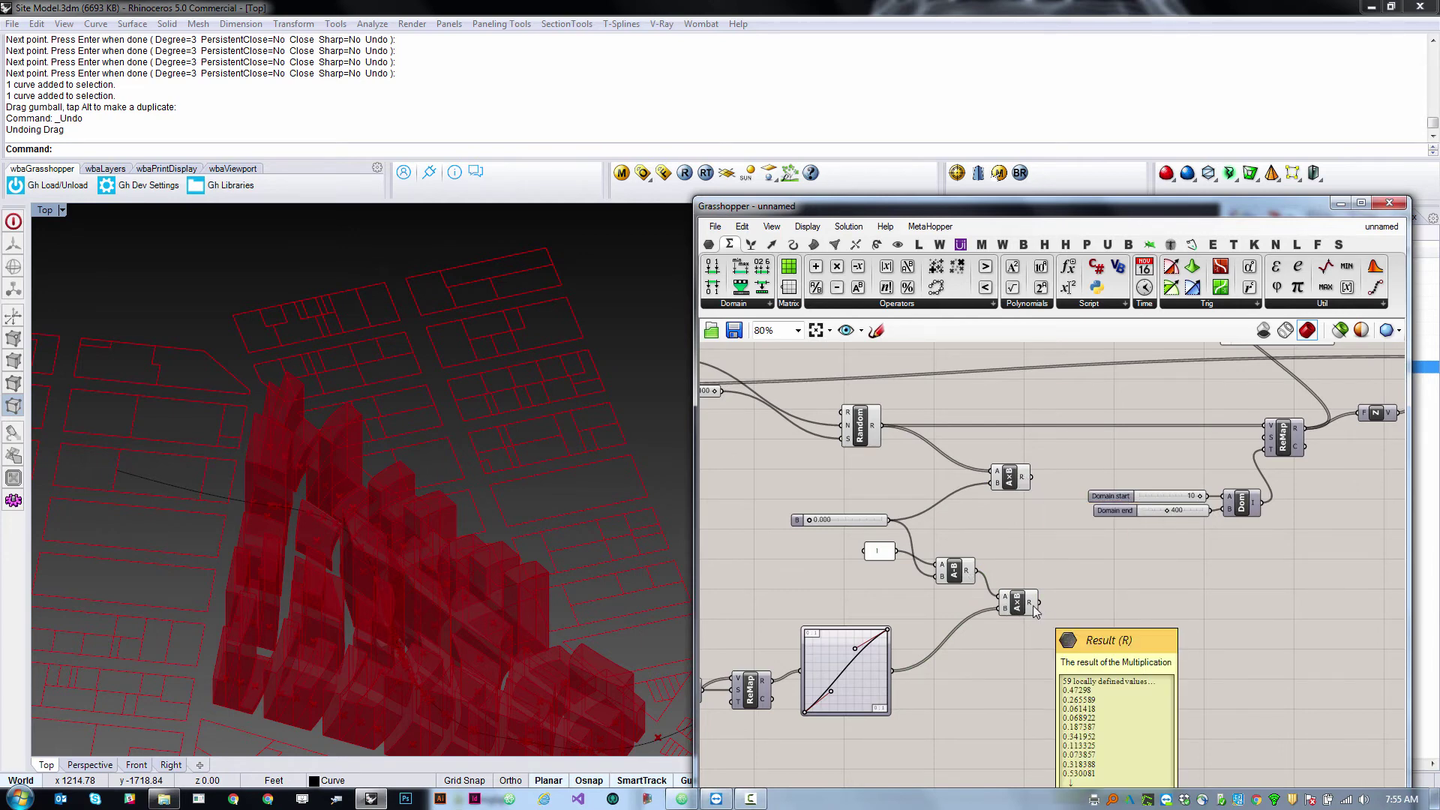
drag(810, 519, 1153, 551)
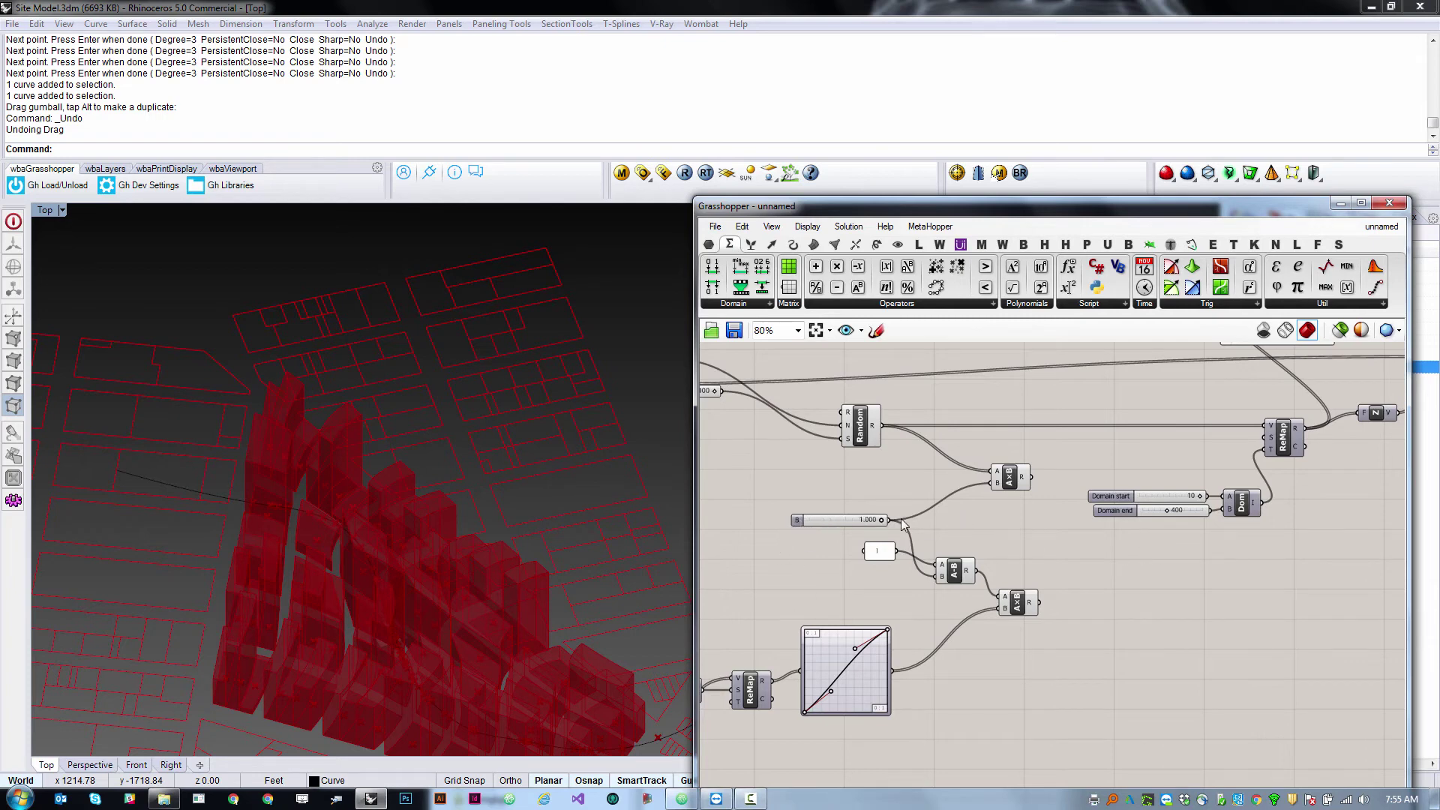
mouse_move(1023, 481)
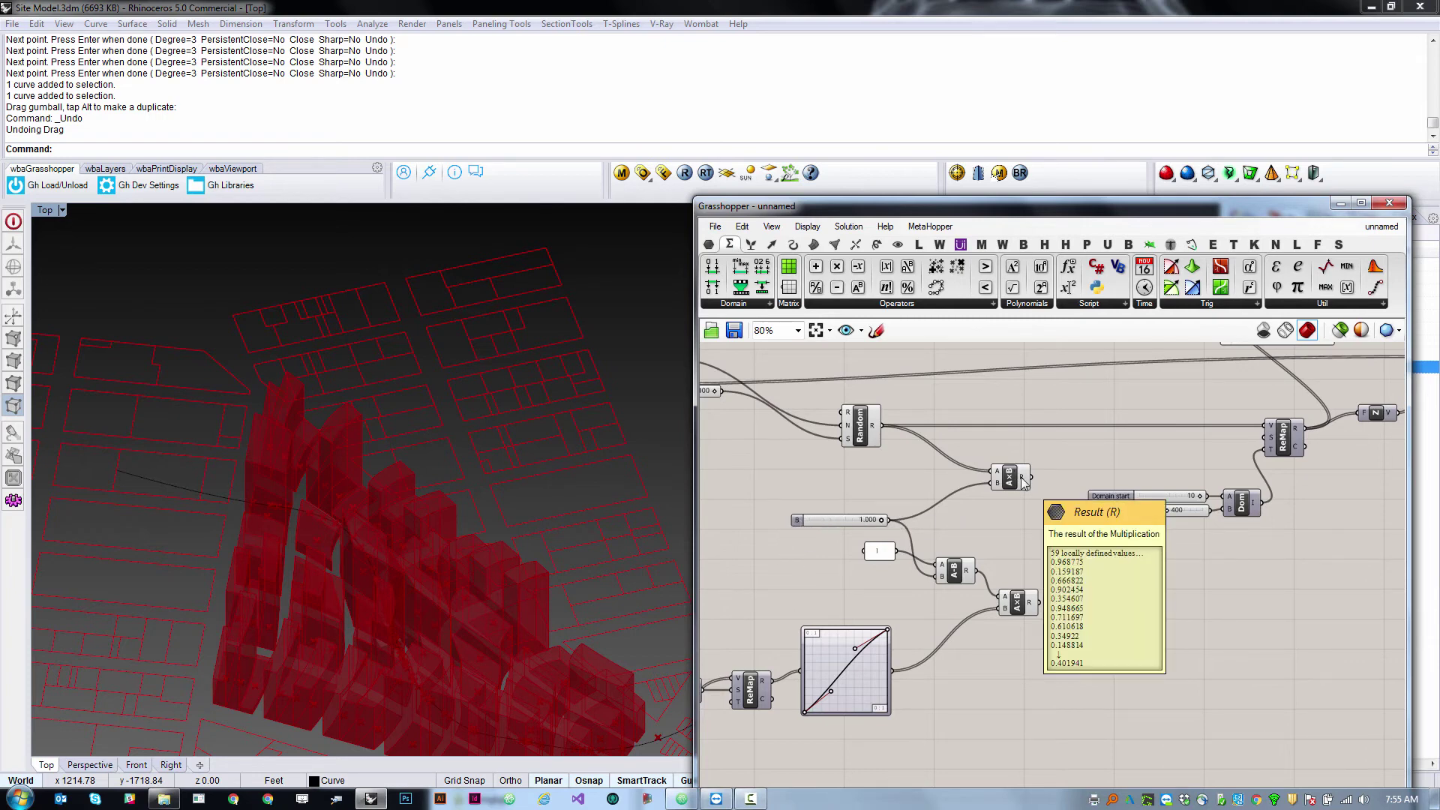
mouse_move(1035, 606)
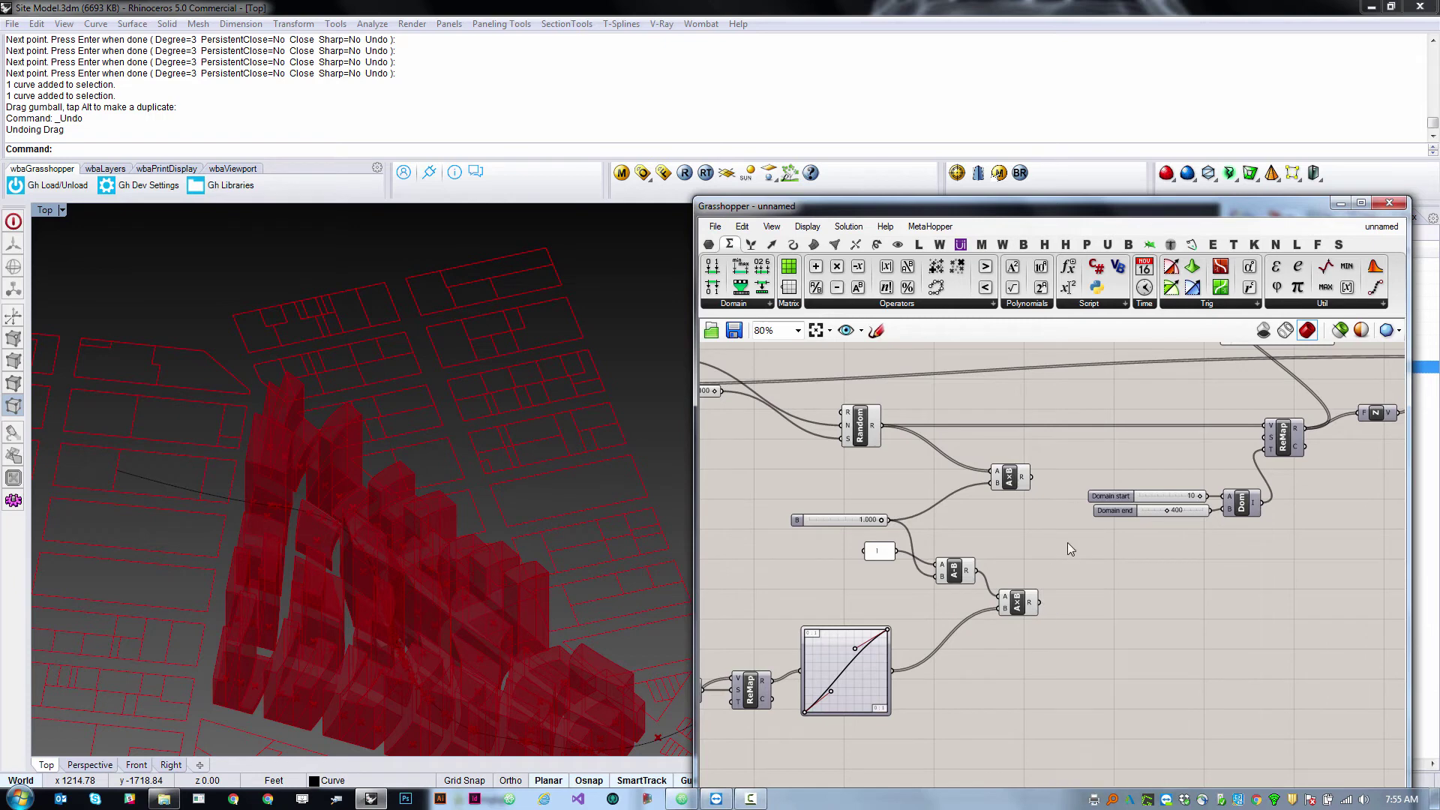
Add an Addition component and wire the results of both Multiplications into its A and B inputs.
double_click(1095, 572)
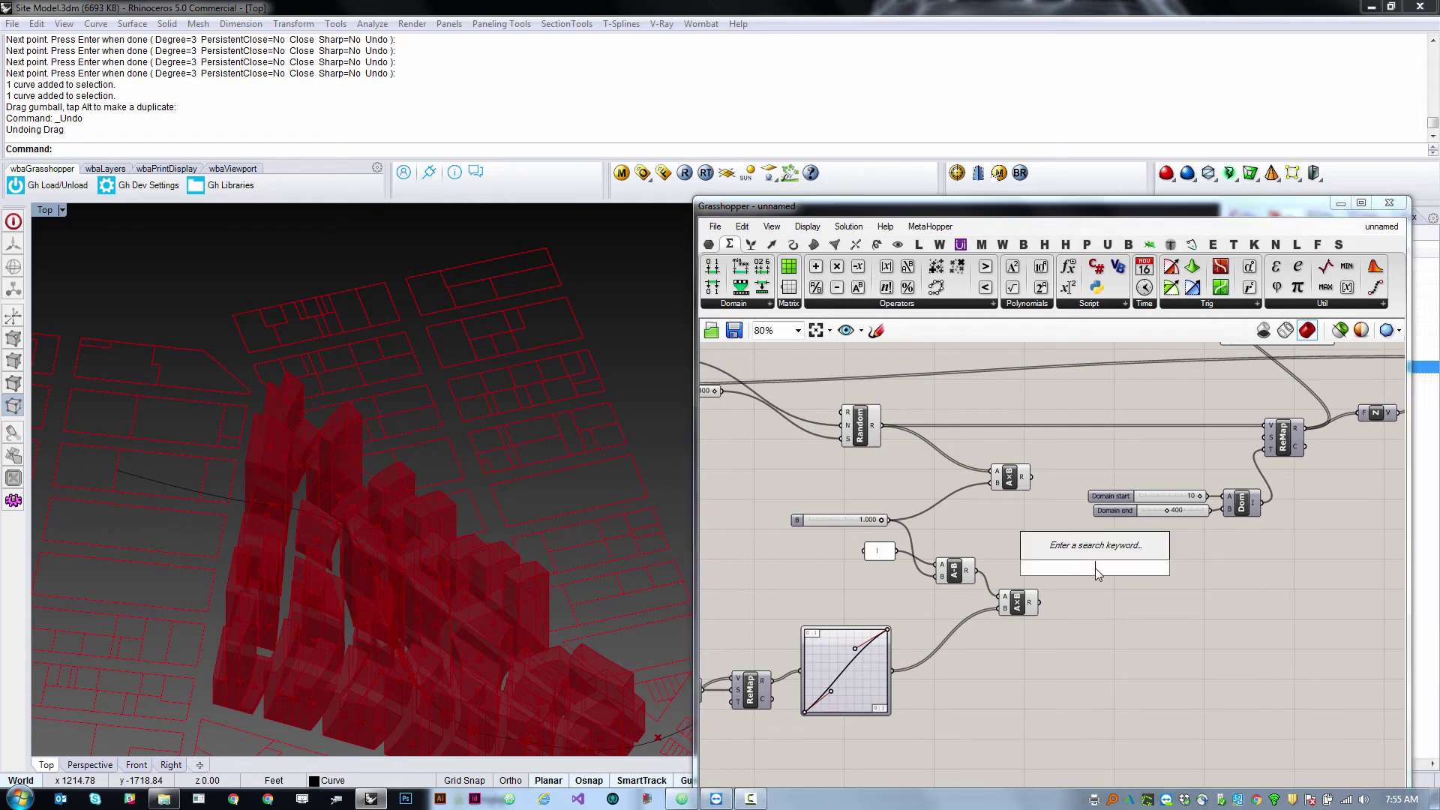
drag(816, 266, 1089, 603)
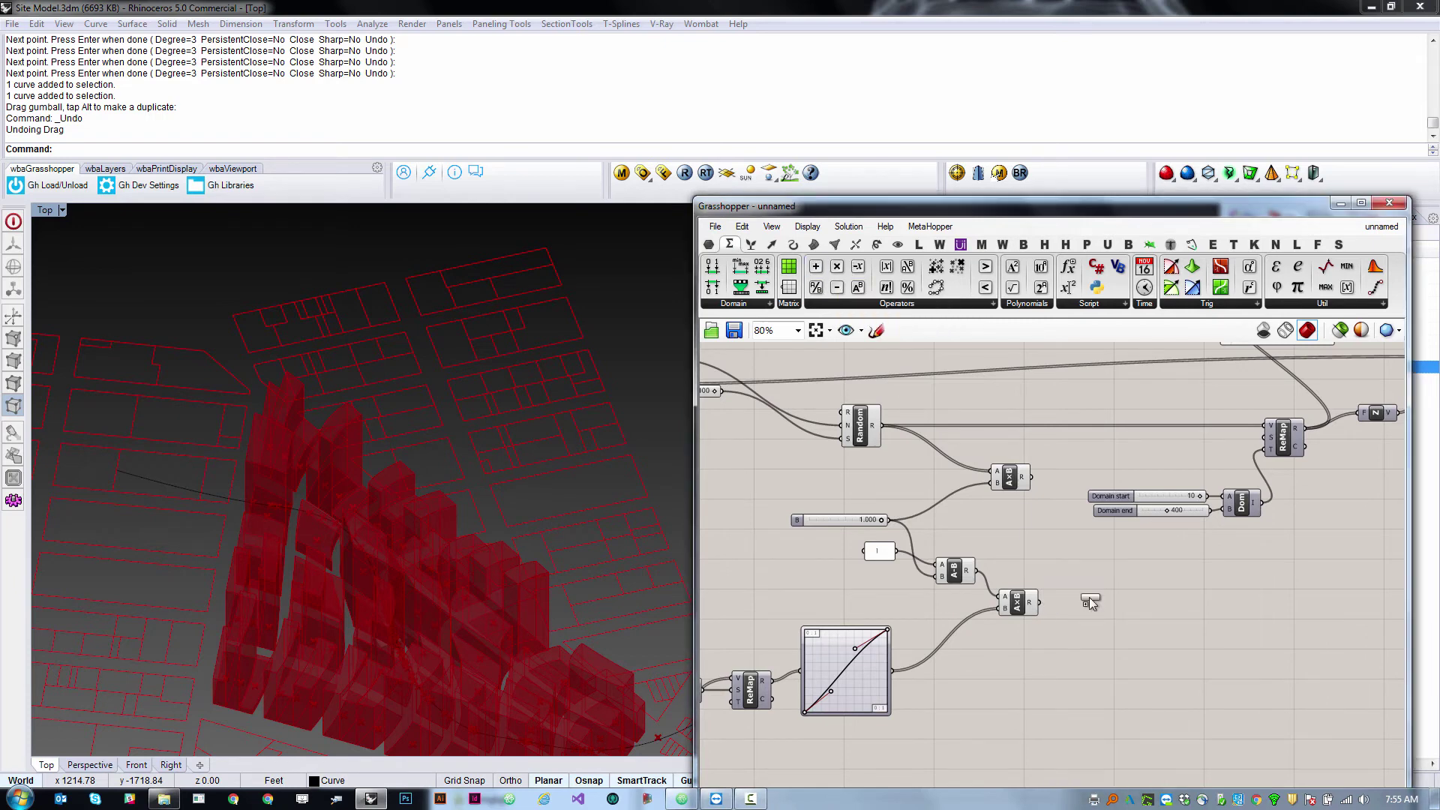
drag(1031, 477, 1081, 558)
drag(1040, 602, 1080, 570)
drag(1109, 579, 1106, 566)
Check the Addition's output values and wire its result into ReMap's value input in place of Random.
scroll(1129, 528, down, 3)
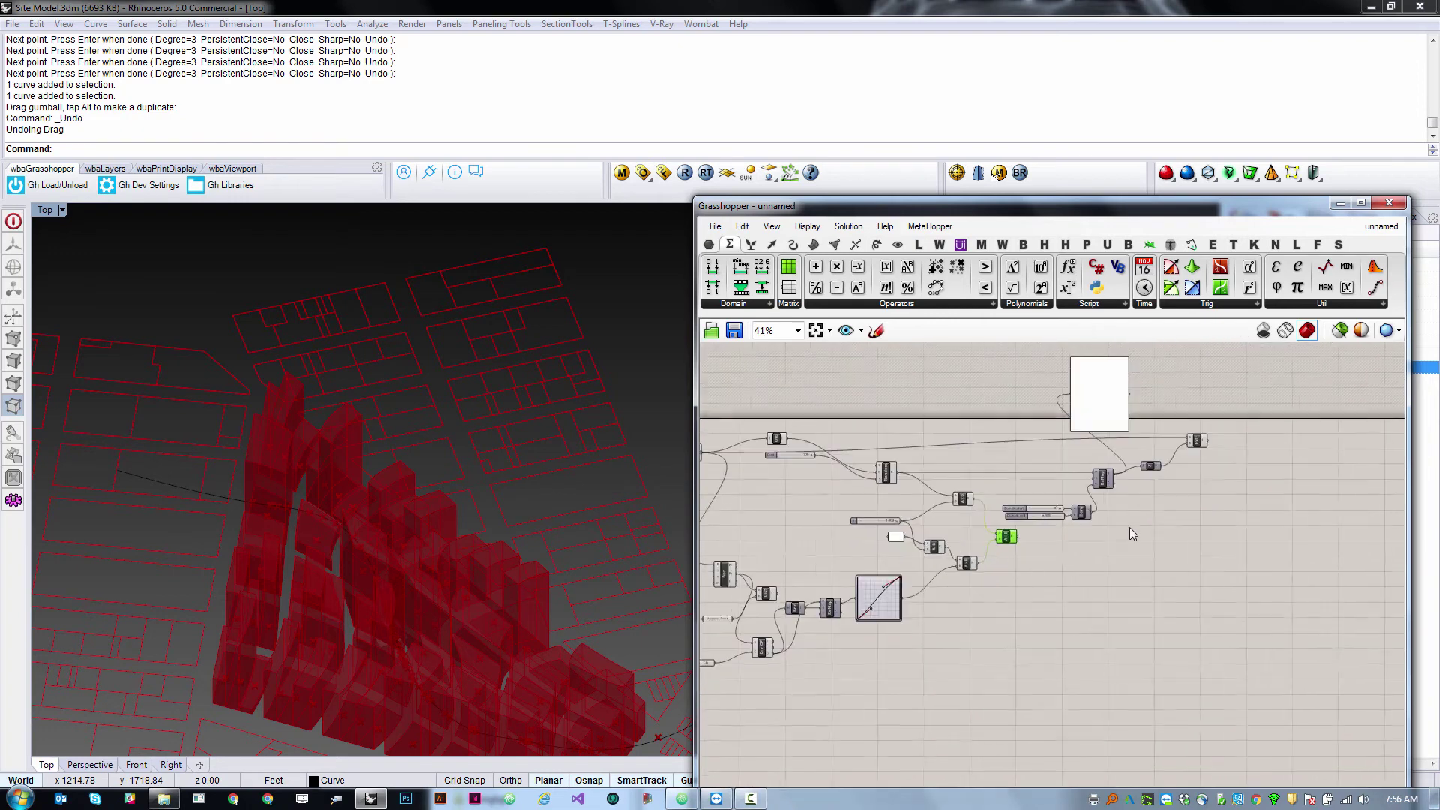
scroll(1223, 345, up, 1)
drag(1223, 349, 1117, 553)
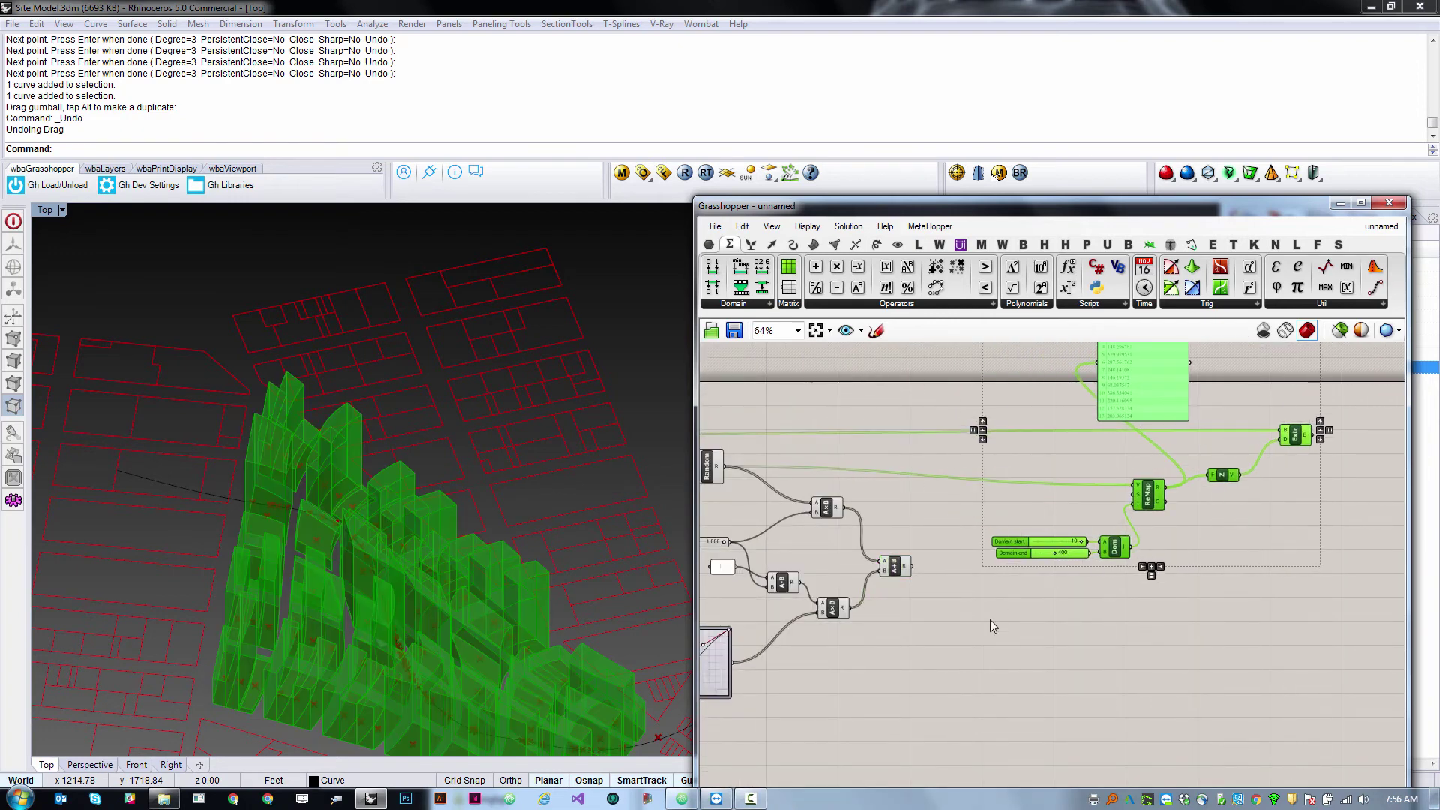
click(993, 627)
drag(902, 566, 910, 542)
mouse_move(915, 546)
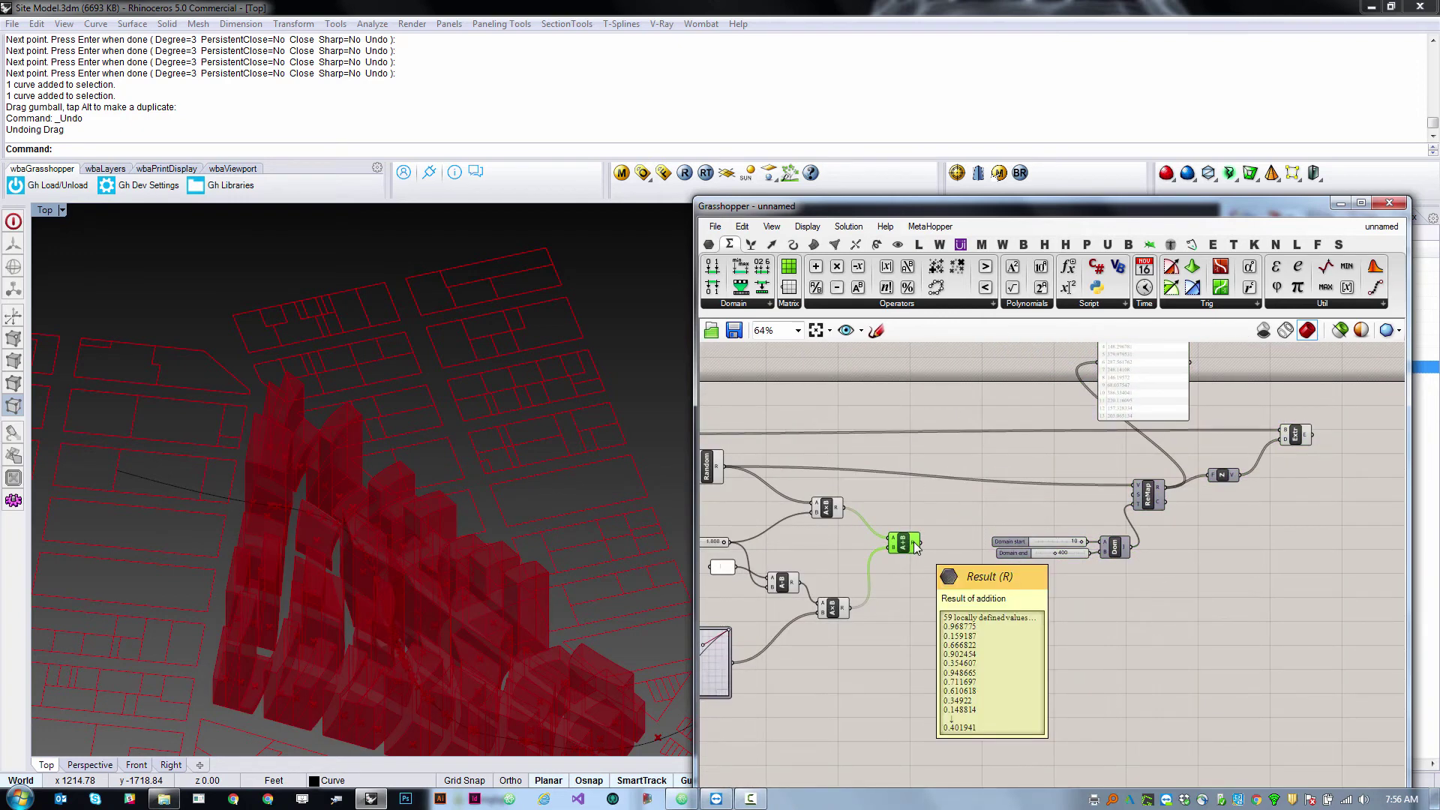
scroll(1075, 582, down, 3)
scroll(921, 547, up, 4)
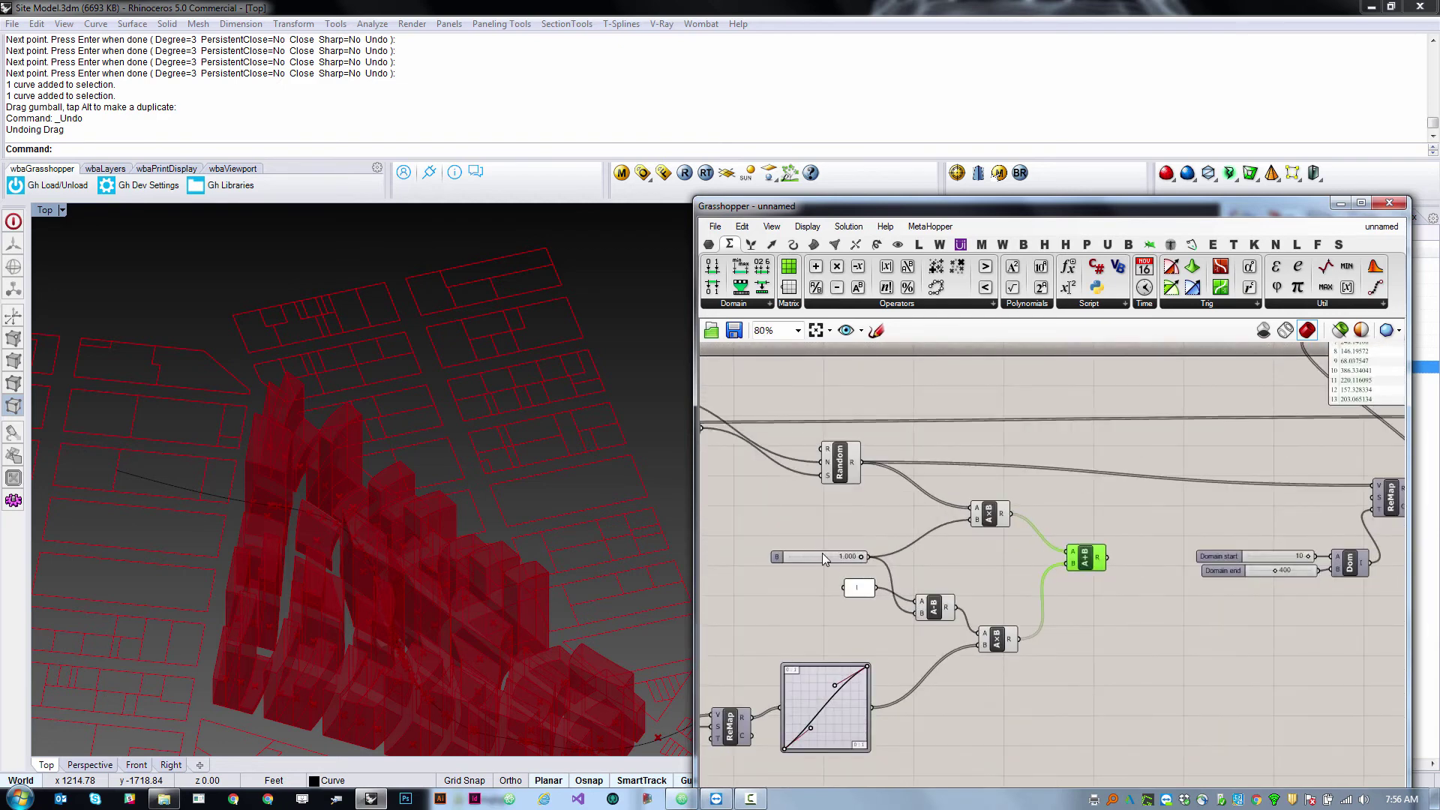
scroll(904, 587, down, 3)
scroll(1244, 558, up, 2)
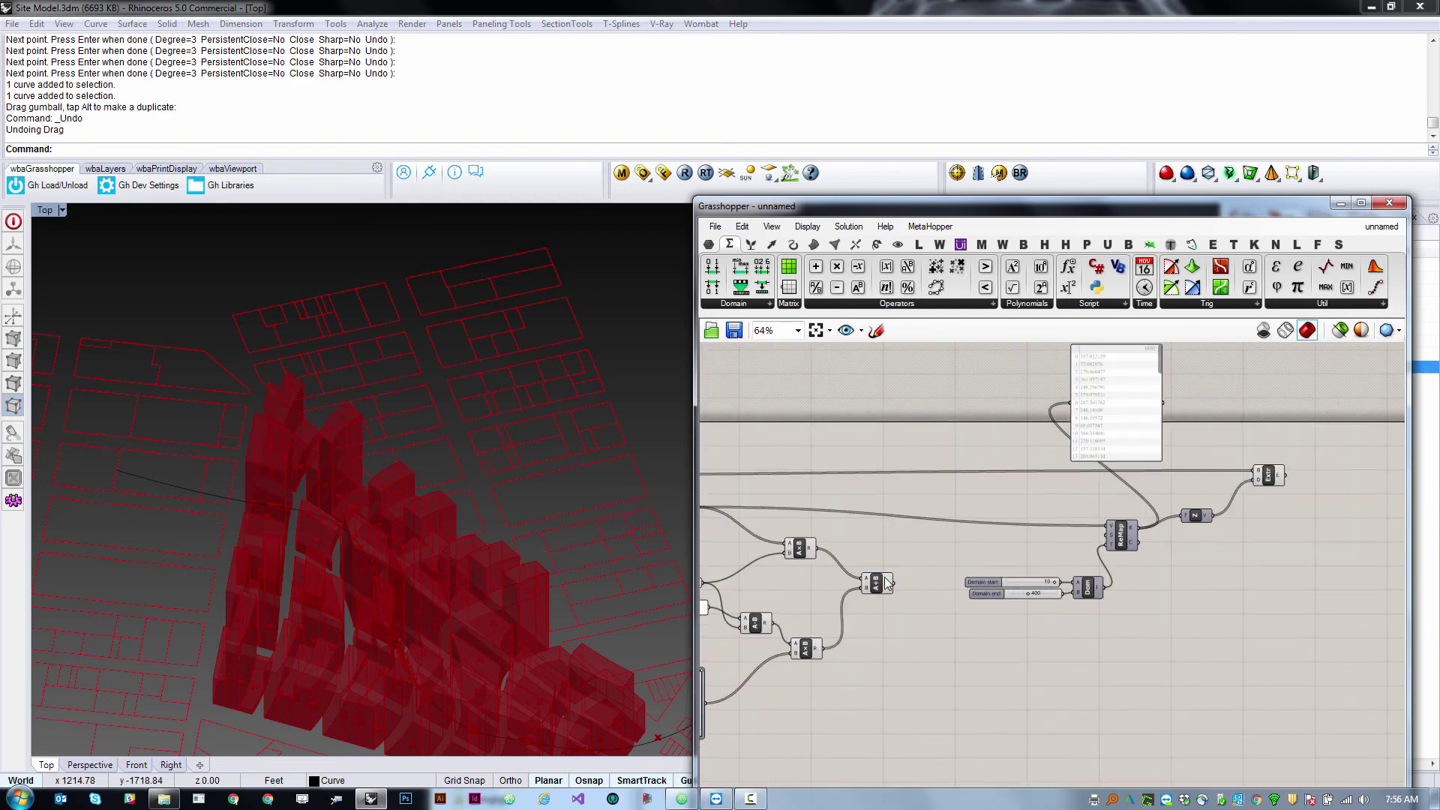
mouse_move(890, 584)
drag(889, 585, 1110, 537)
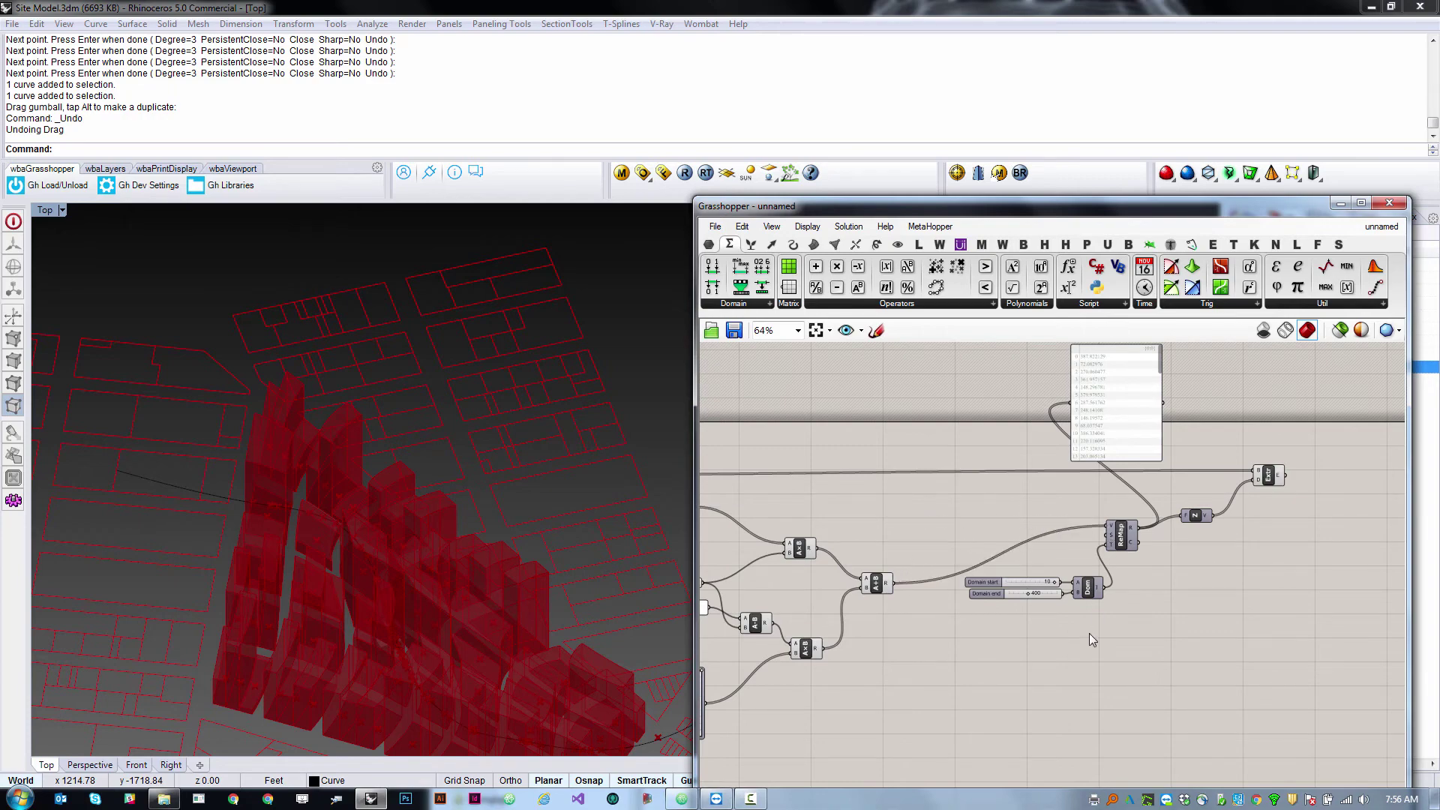
Set the weighting slider to 0.000 so the attractor alone drives the building heights, and inspect the massing.
scroll(1268, 446, down, 2)
scroll(825, 570, up, 2)
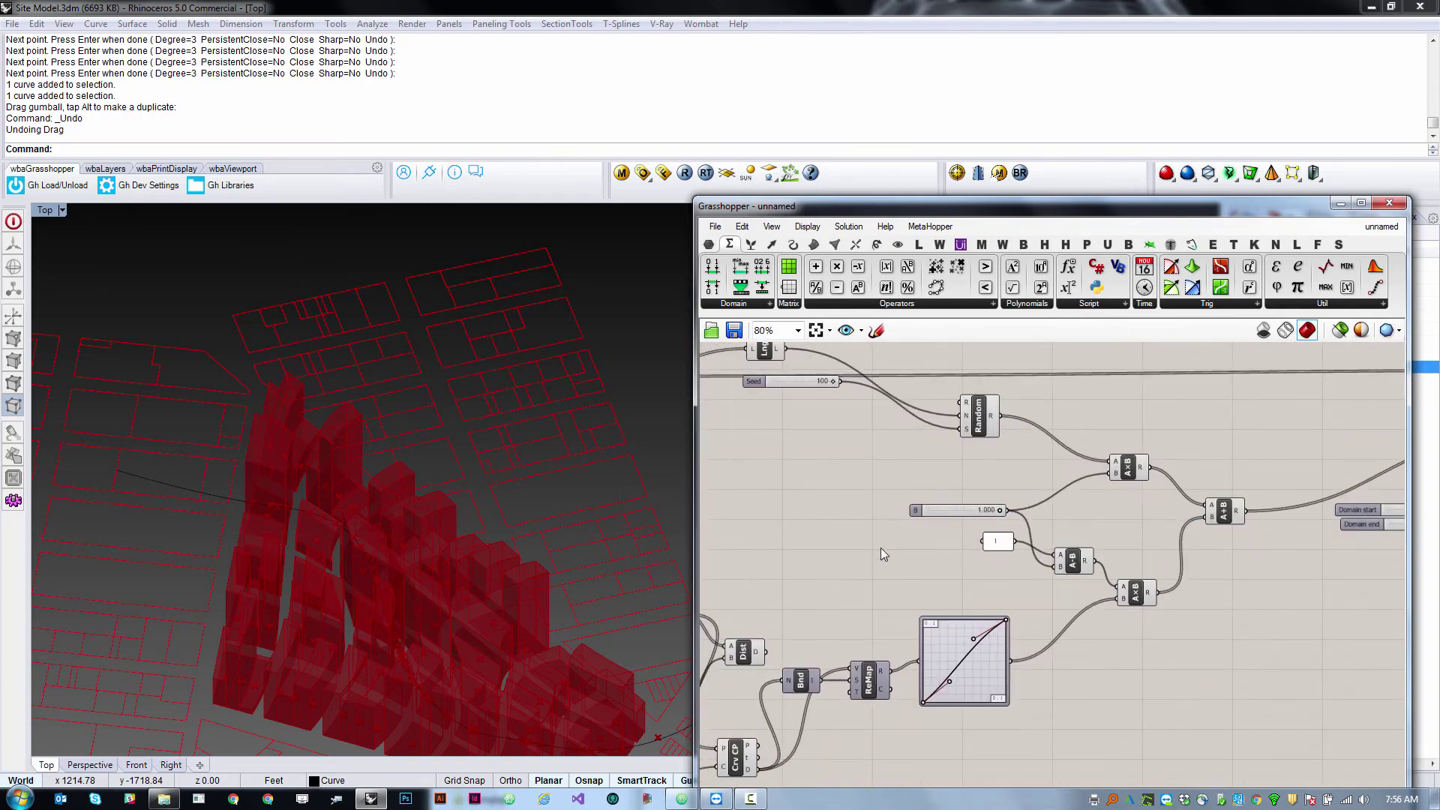
right_drag(453, 587, 398, 583)
scroll(993, 517, up, 4)
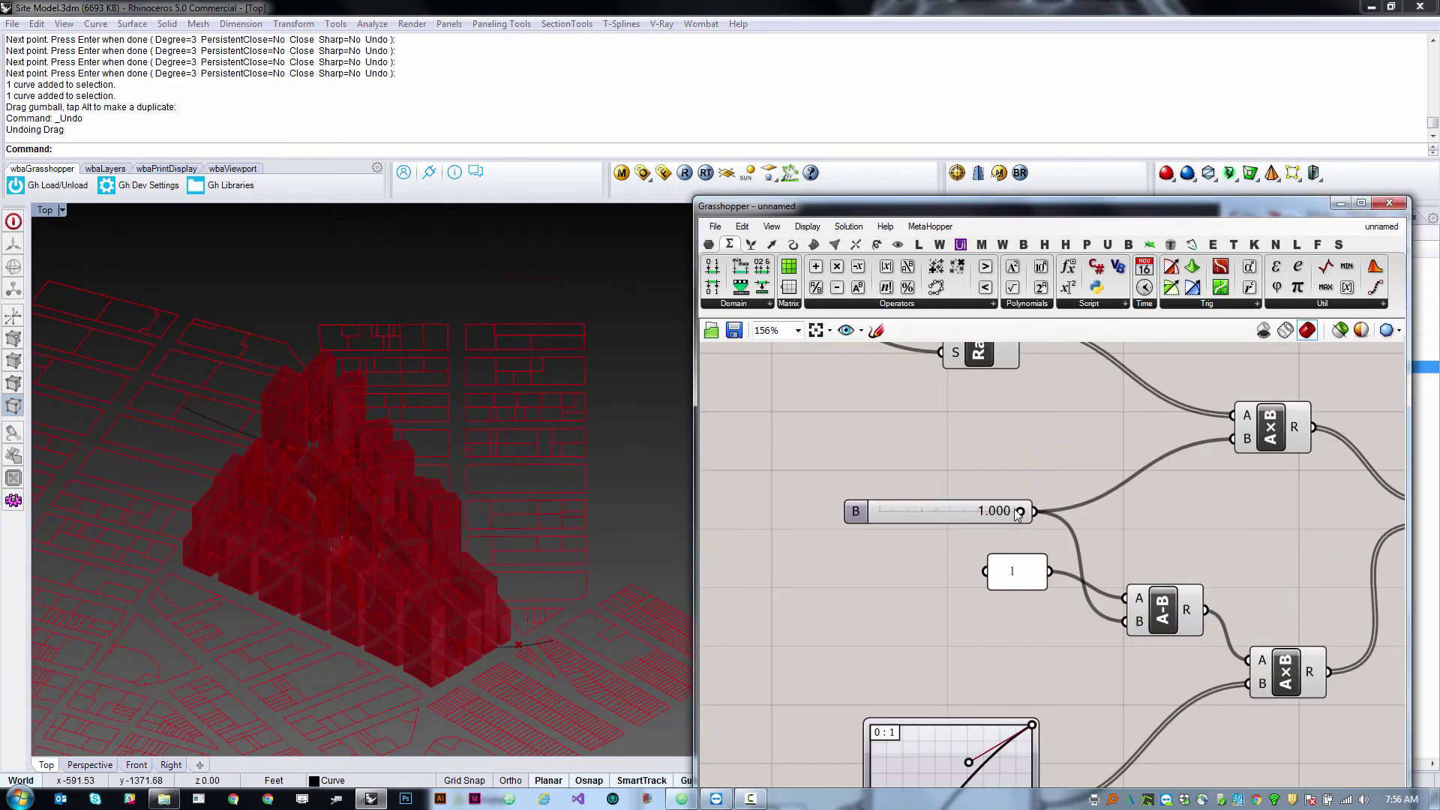
drag(1022, 512, 782, 529)
right_drag(300, 458, 262, 368)
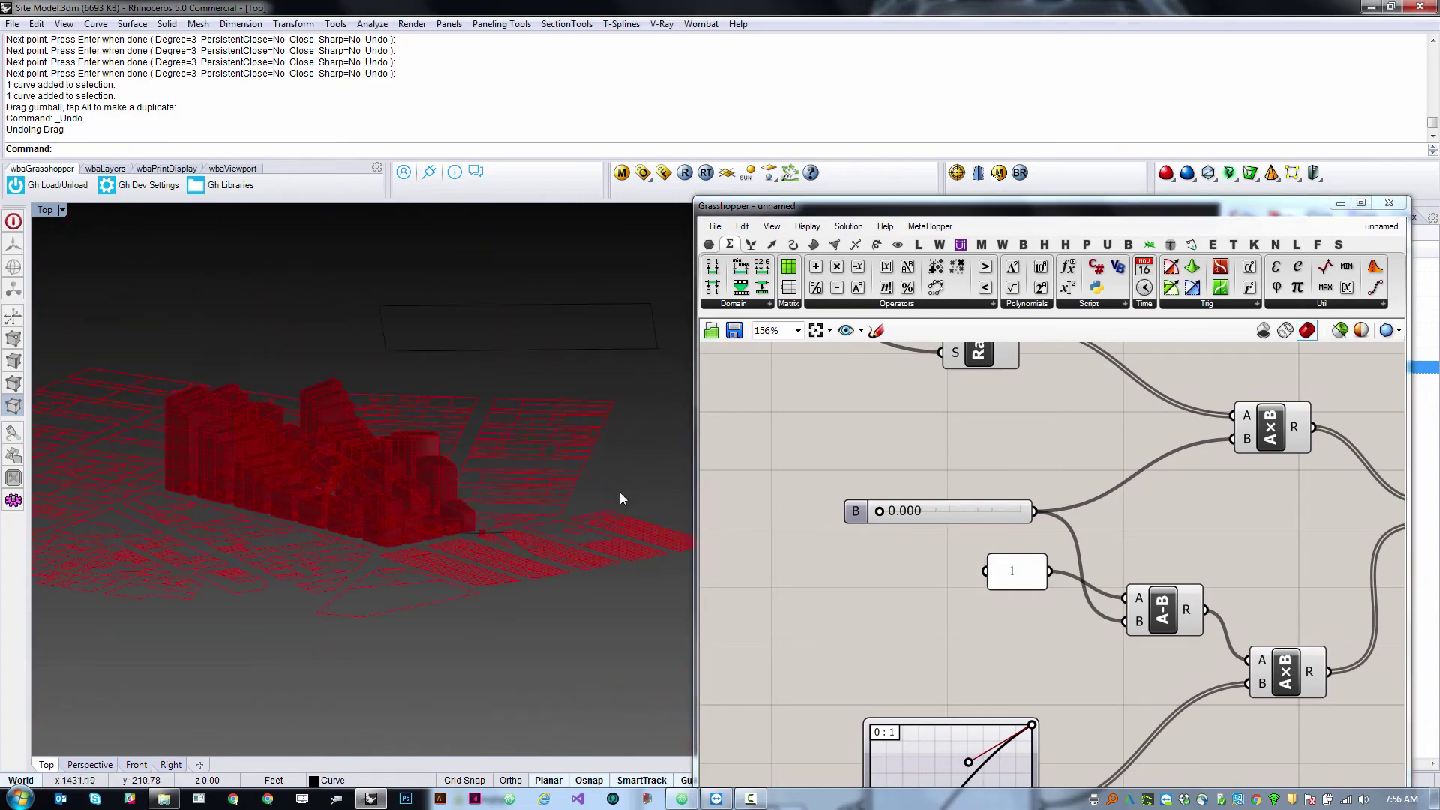
Compare the building heights with the weighting slider at 0.240 and back at 0.000.
drag(885, 516, 914, 517)
right_drag(251, 459, 352, 466)
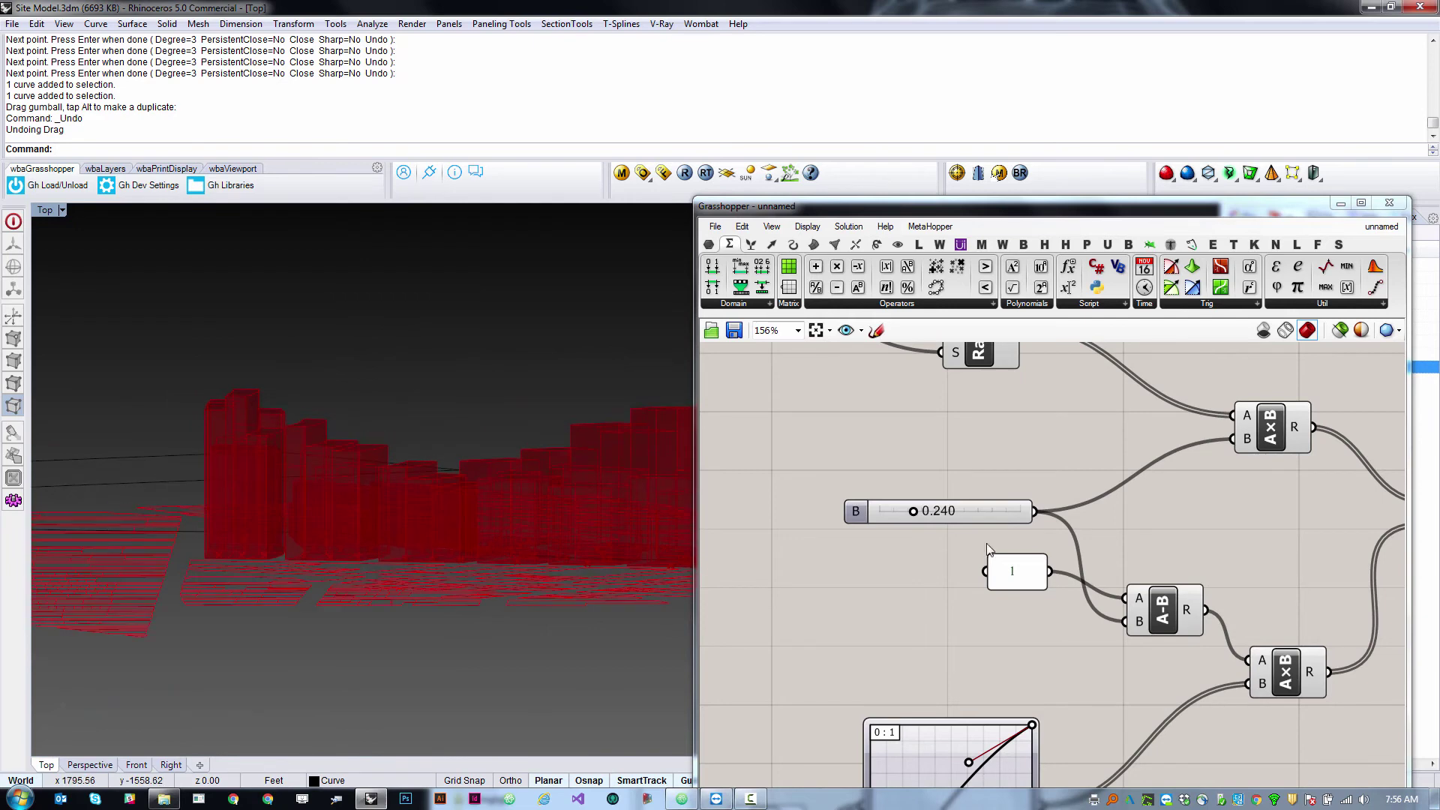
drag(914, 512, 818, 510)
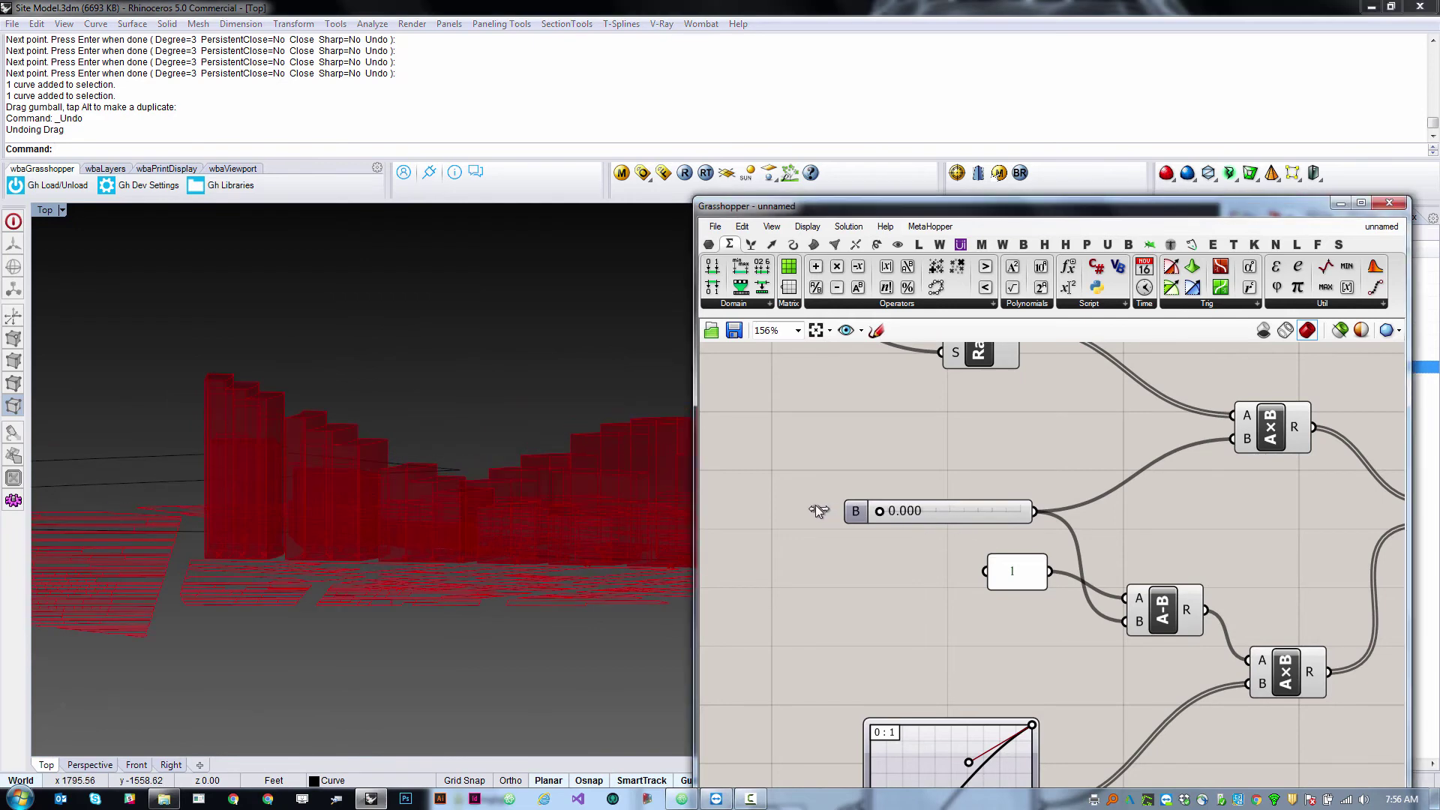
right_drag(559, 508, 164, 497)
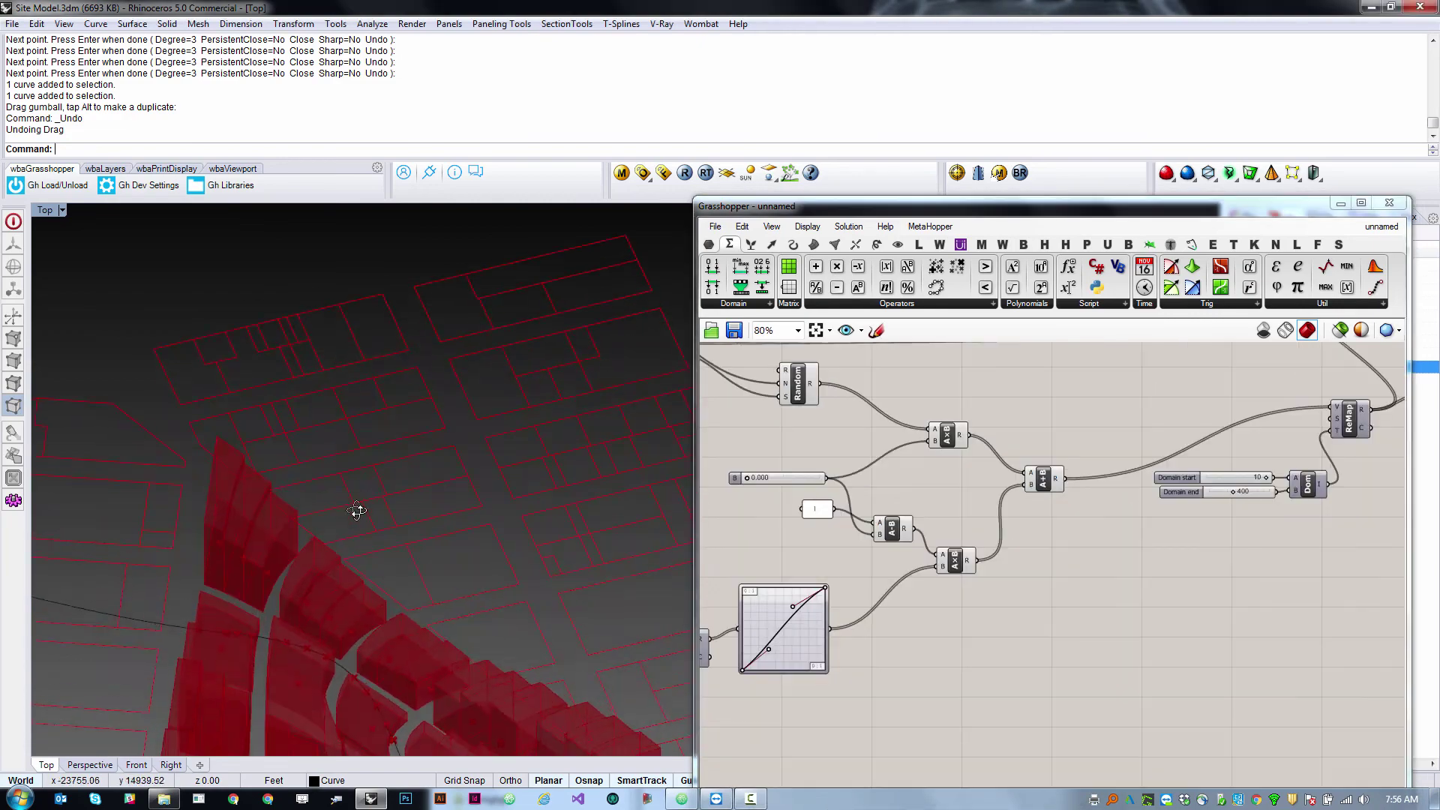
Move the attractor curve off the extruded blocks to their west side and examine the updated building heights.
right_drag(353, 505, 387, 595)
click(387, 595)
right_drag(503, 556, 466, 459)
ctrl+shift+right_drag(427, 397, 430, 447)
scroll(431, 450, down, 8)
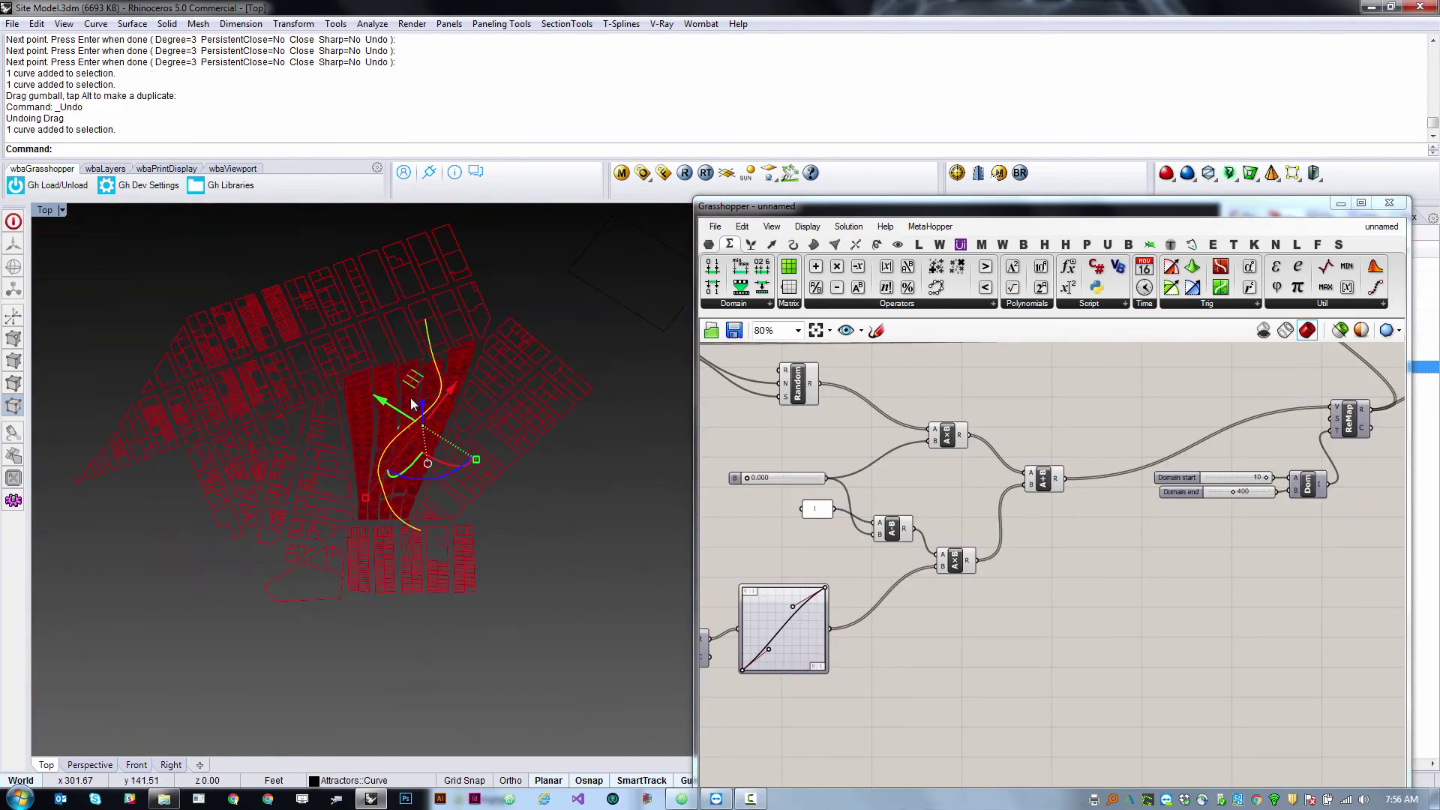
drag(416, 379, 272, 389)
scroll(393, 389, up, 6)
right_click(393, 389)
ctrl+shift+right_drag(393, 389, 531, 324)
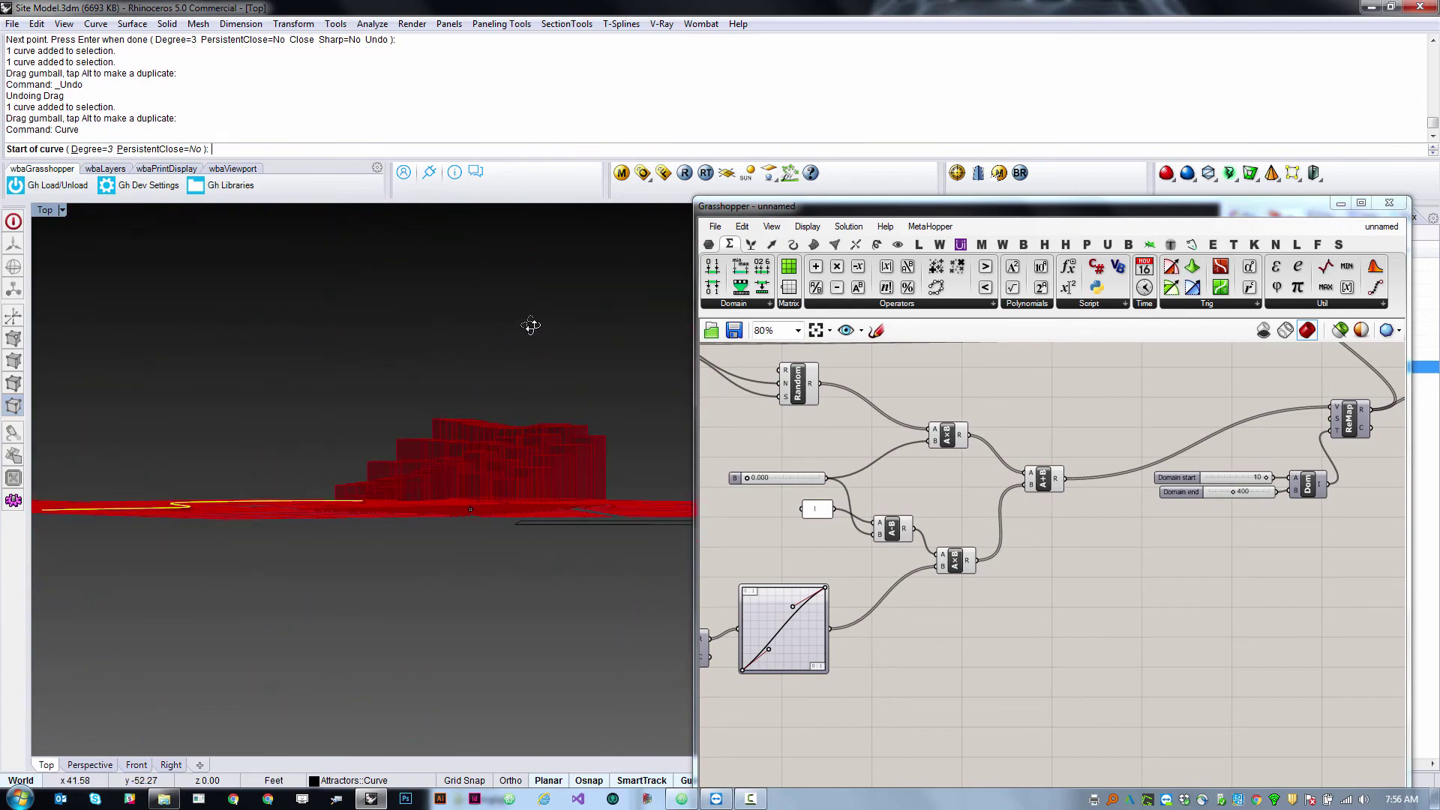
Set the weighting slider to 0.210 and inspect the blended attractor and random building massing.
scroll(754, 478, up, 5)
drag(724, 479, 781, 477)
right_drag(363, 411, 359, 471)
scroll(898, 573, down, 6)
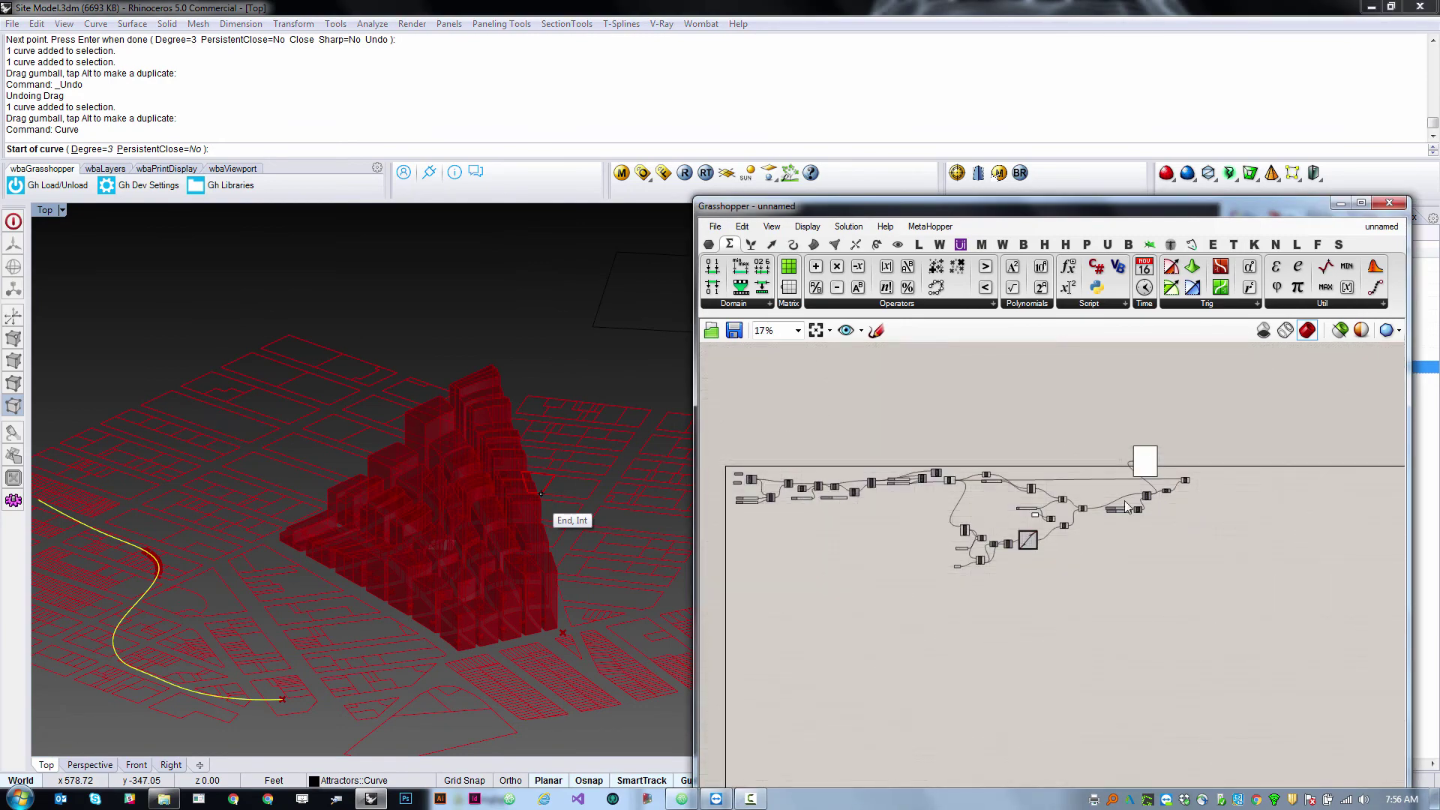
Move the target Domain component and its start and end sliders clear of the wires feeding ReMap.
scroll(1174, 455, up, 3)
drag(1195, 488, 1096, 630)
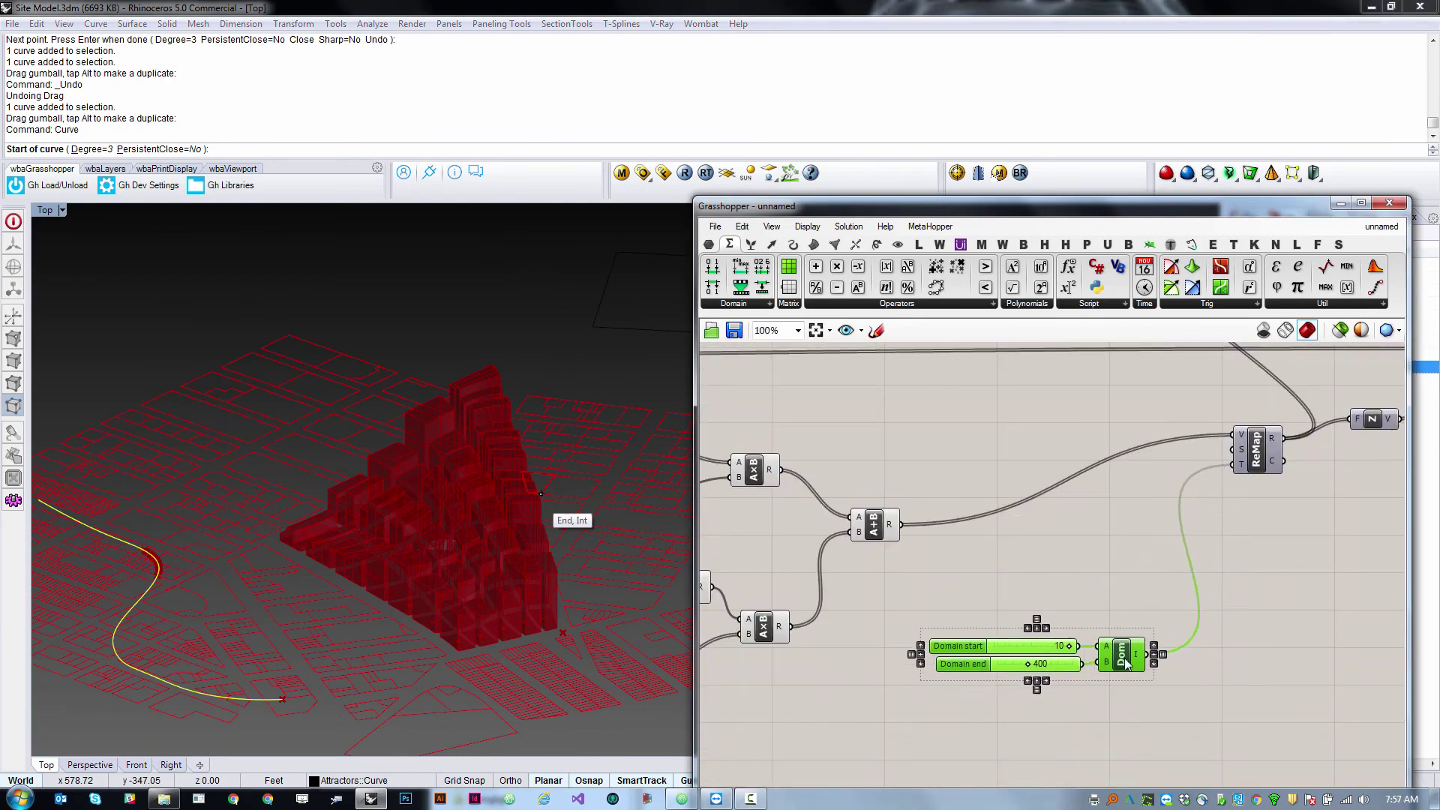
scroll(1292, 474, down, 2)
scroll(1291, 474, up, 3)
drag(1166, 517, 1151, 560)
scroll(1153, 560, down, 4)
scroll(839, 623, up, 3)
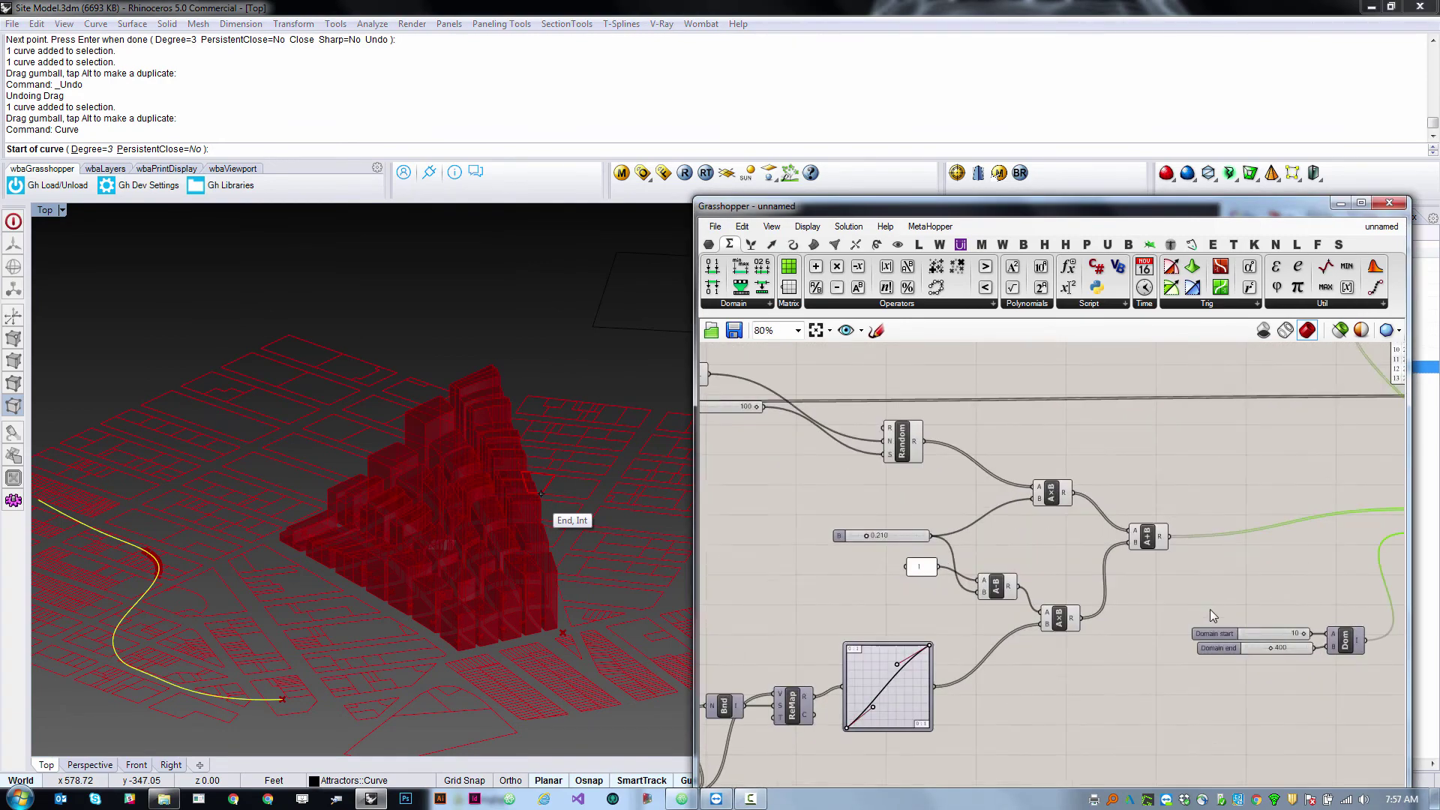
Review the random branch and the attractor-distance branch that feed the weighted height blend.
click(1168, 556)
scroll(1168, 556, down, 2)
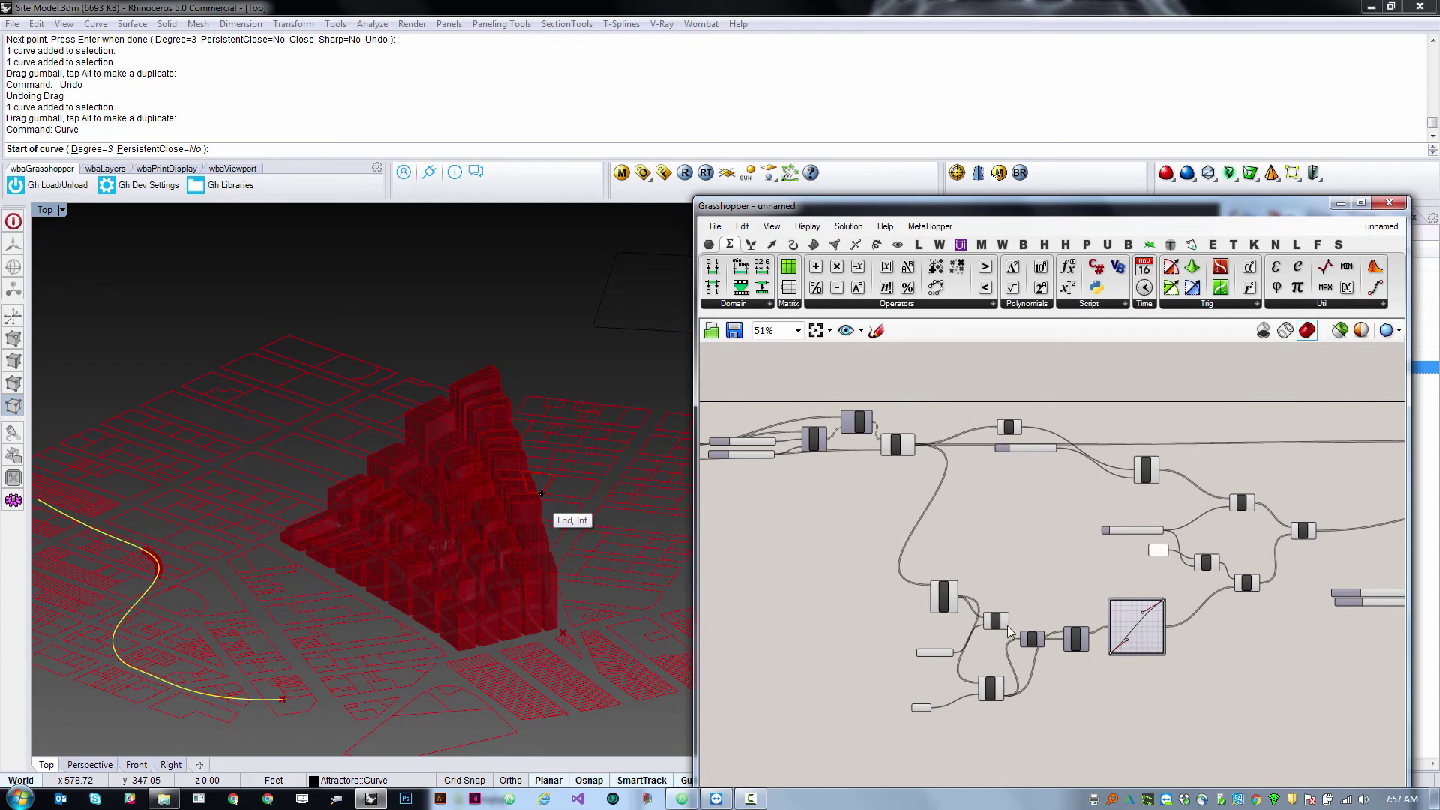
scroll(1011, 658, up, 2)
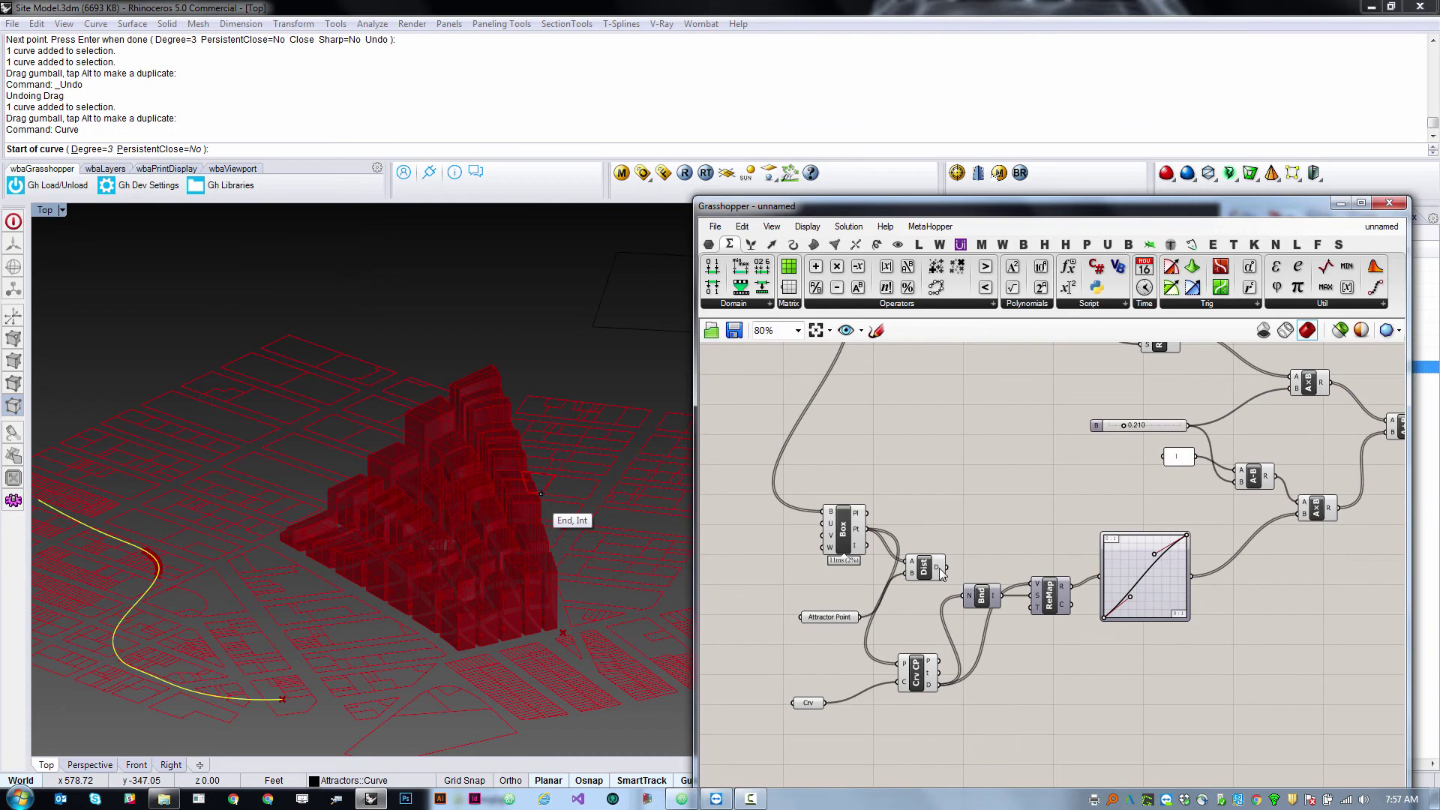
scroll(937, 571, down, 1)
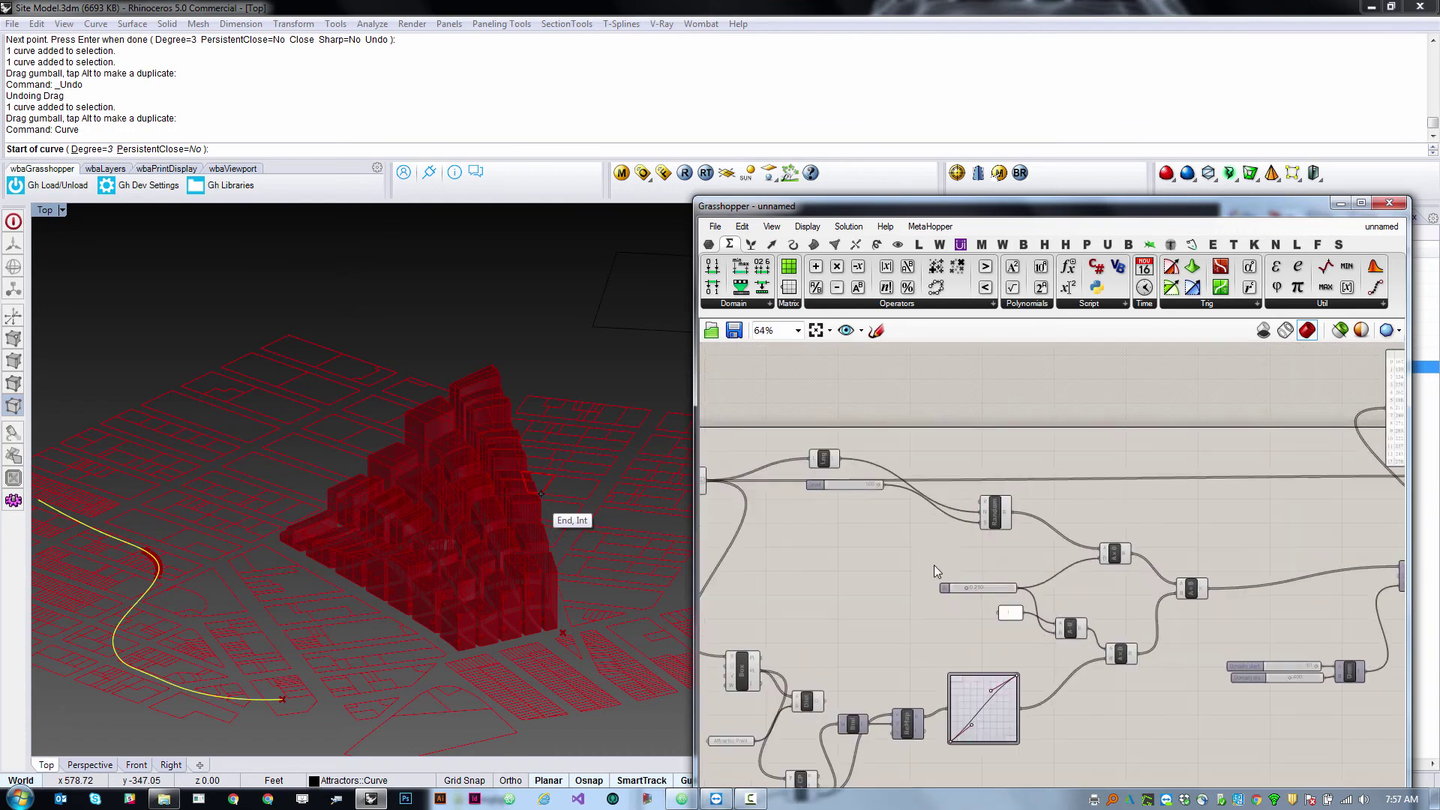
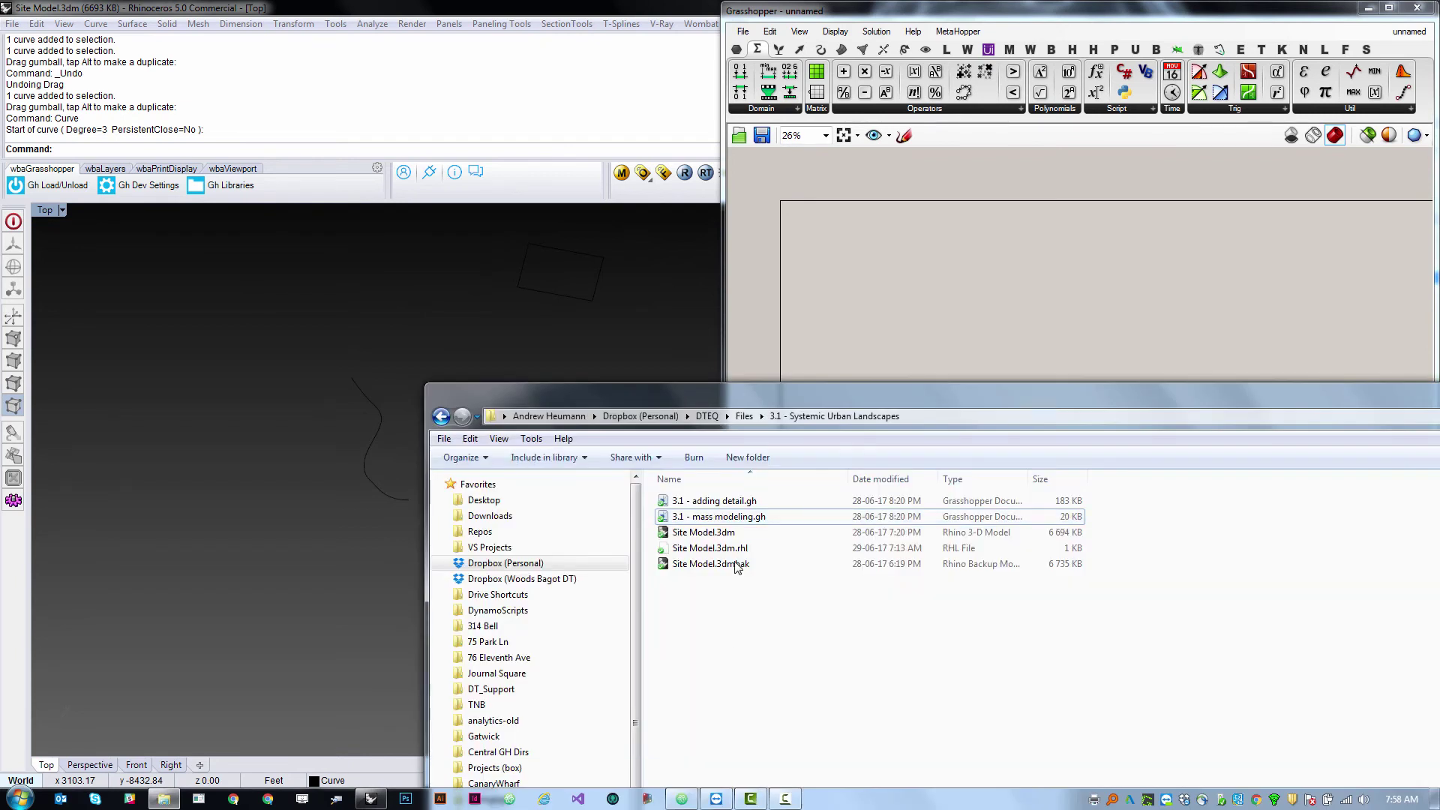
Load the 3.1 - adding detail.gh definition from the 3.1 - Systemic Urban Landscapes folder into Grasshopper.
click(705, 504)
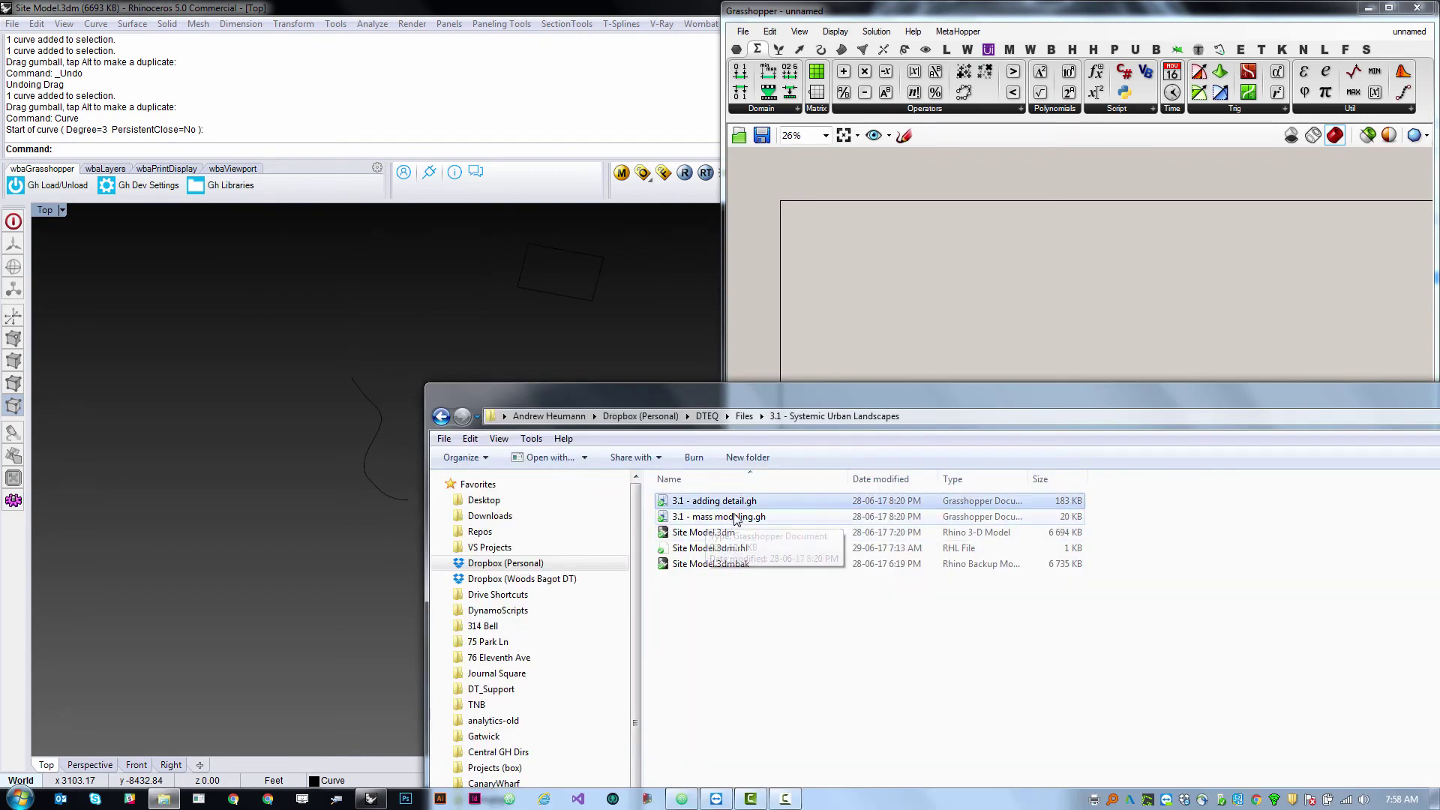
drag(712, 500, 853, 257)
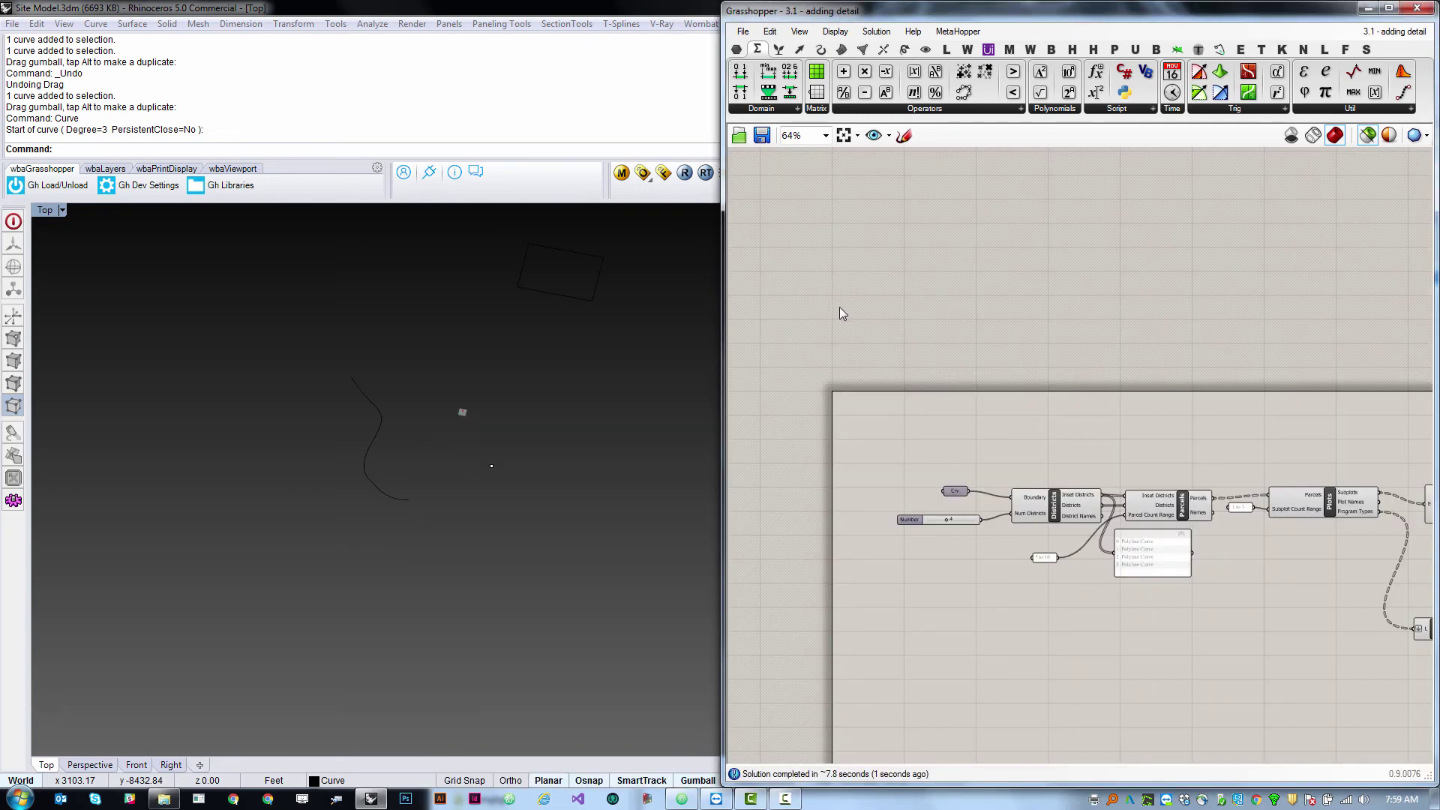
Survey the loaded definition's chain from the Districts, Parcels and Plots clusters to the Park, Office, Retail, Resi and Hotel clusters.
scroll(842, 335, down, 2)
scroll(978, 542, down, 2)
scroll(1125, 511, up, 3)
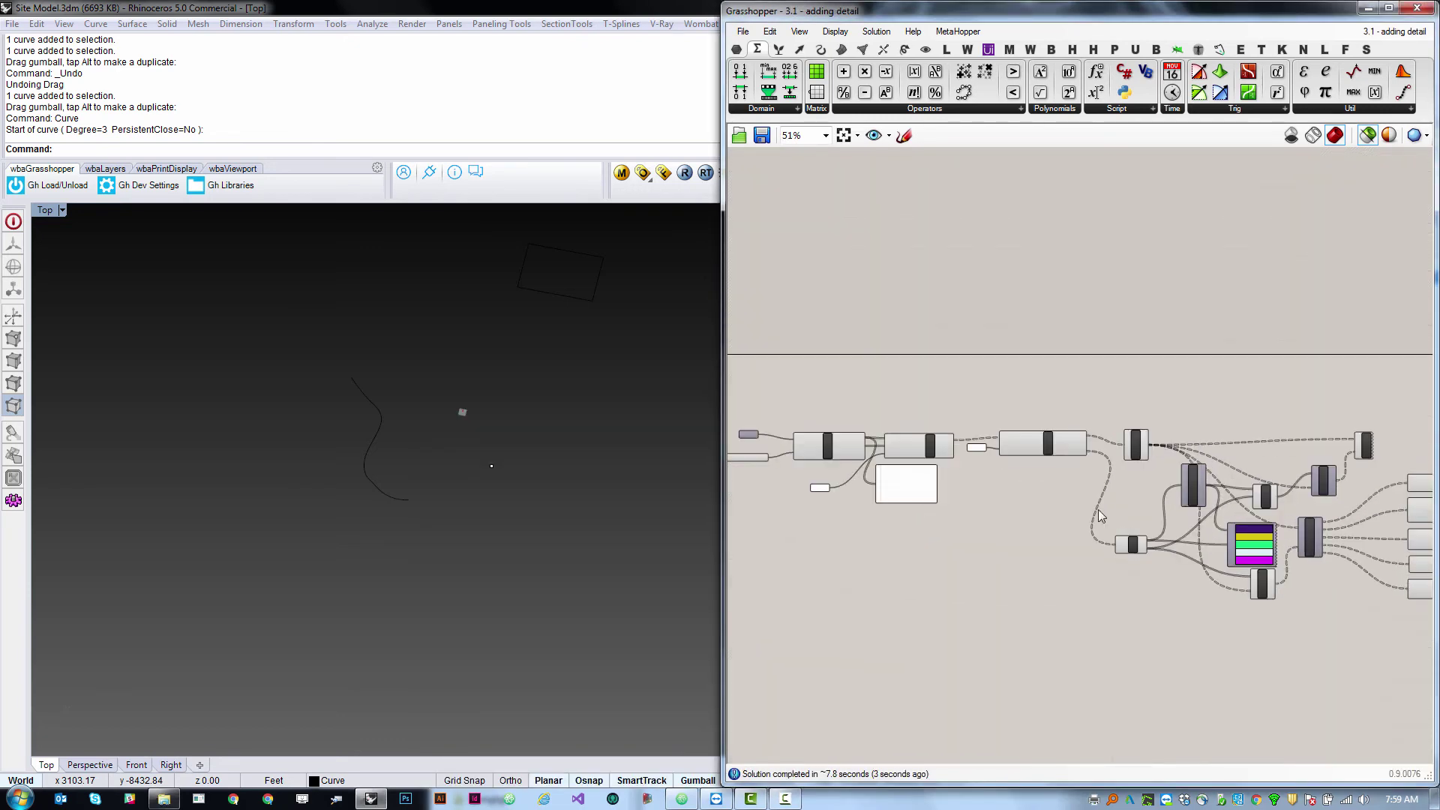
scroll(1163, 531, down, 2)
scroll(1156, 531, up, 2)
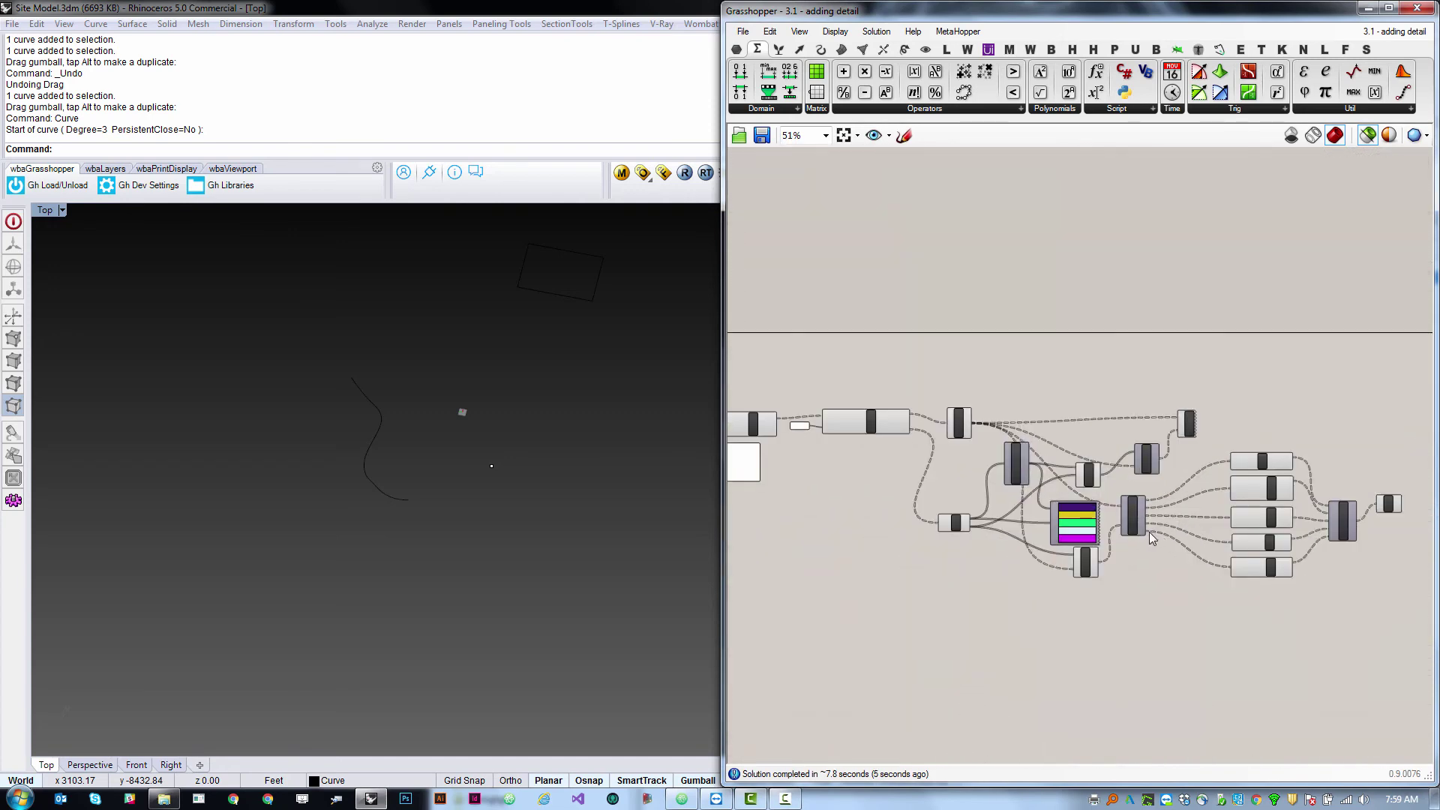
scroll(1149, 532, up, 2)
ctrl+shift+right_drag(646, 484, 635, 483)
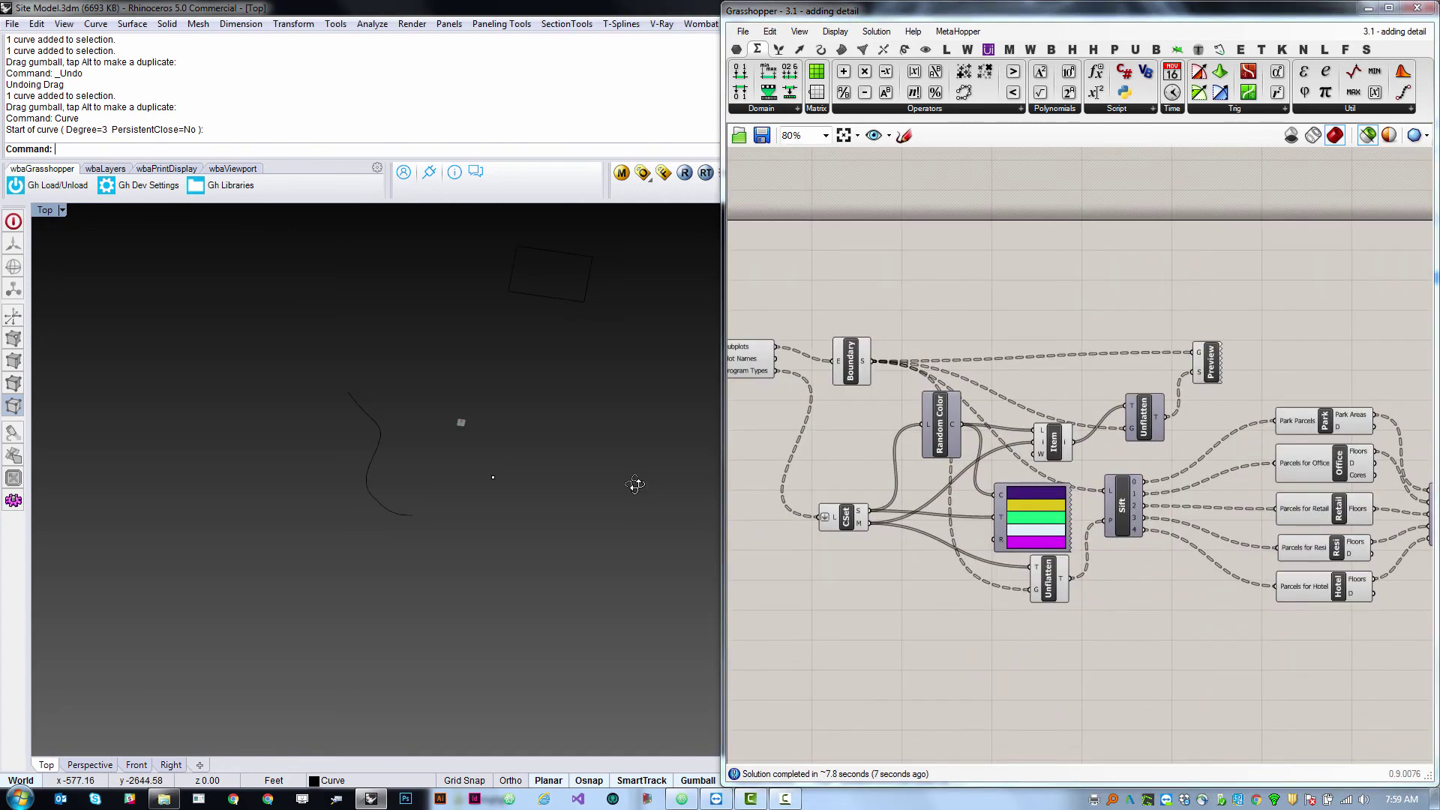
click(1200, 572)
scroll(1265, 527, down, 4)
right_drag(845, 461, 991, 452)
scroll(991, 451, up, 4)
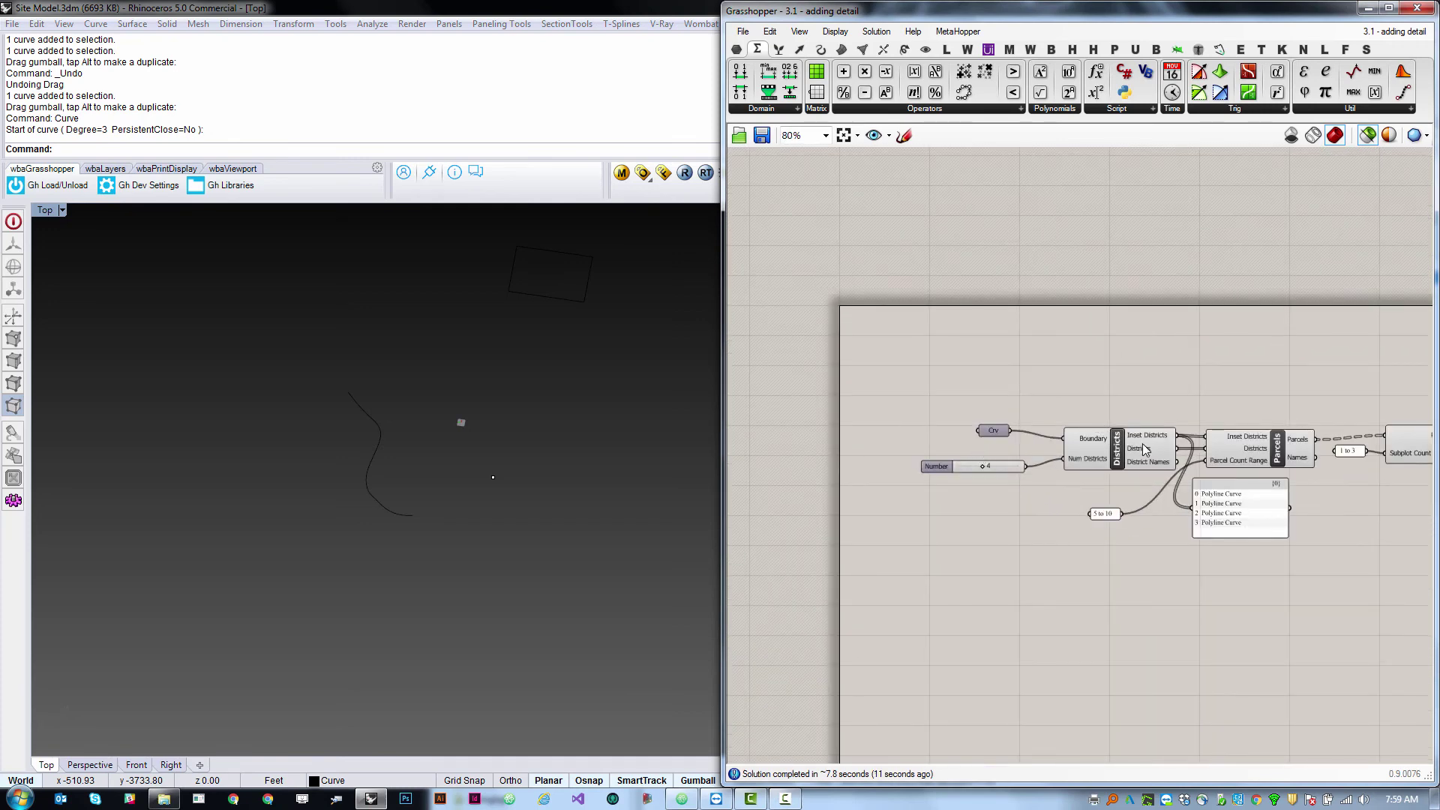
Check the Districts cluster's inputs, outputs and description, and open the cluster to see its contents.
scroll(1039, 499, down, 1)
scroll(1161, 469, up, 3)
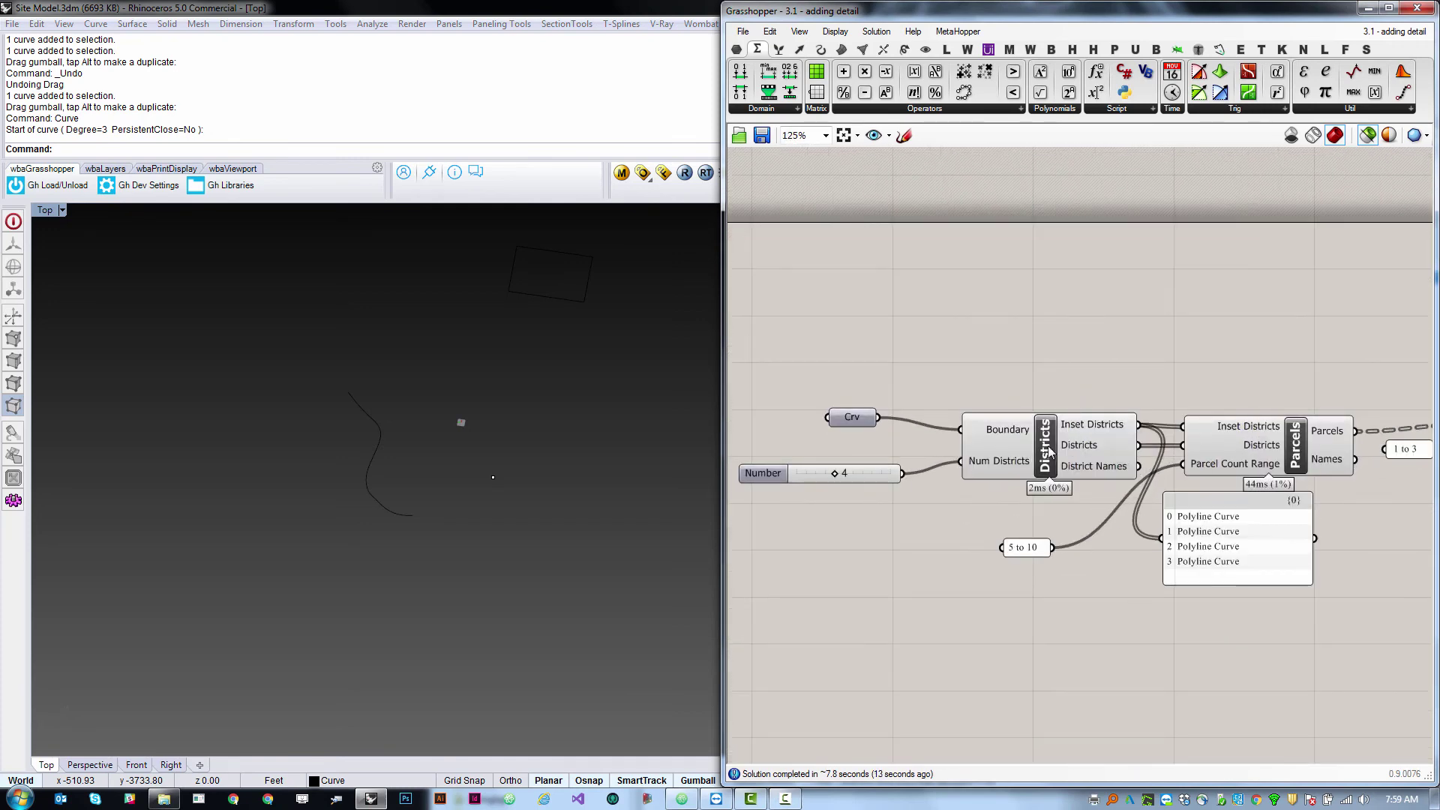
drag(1063, 453, 1047, 448)
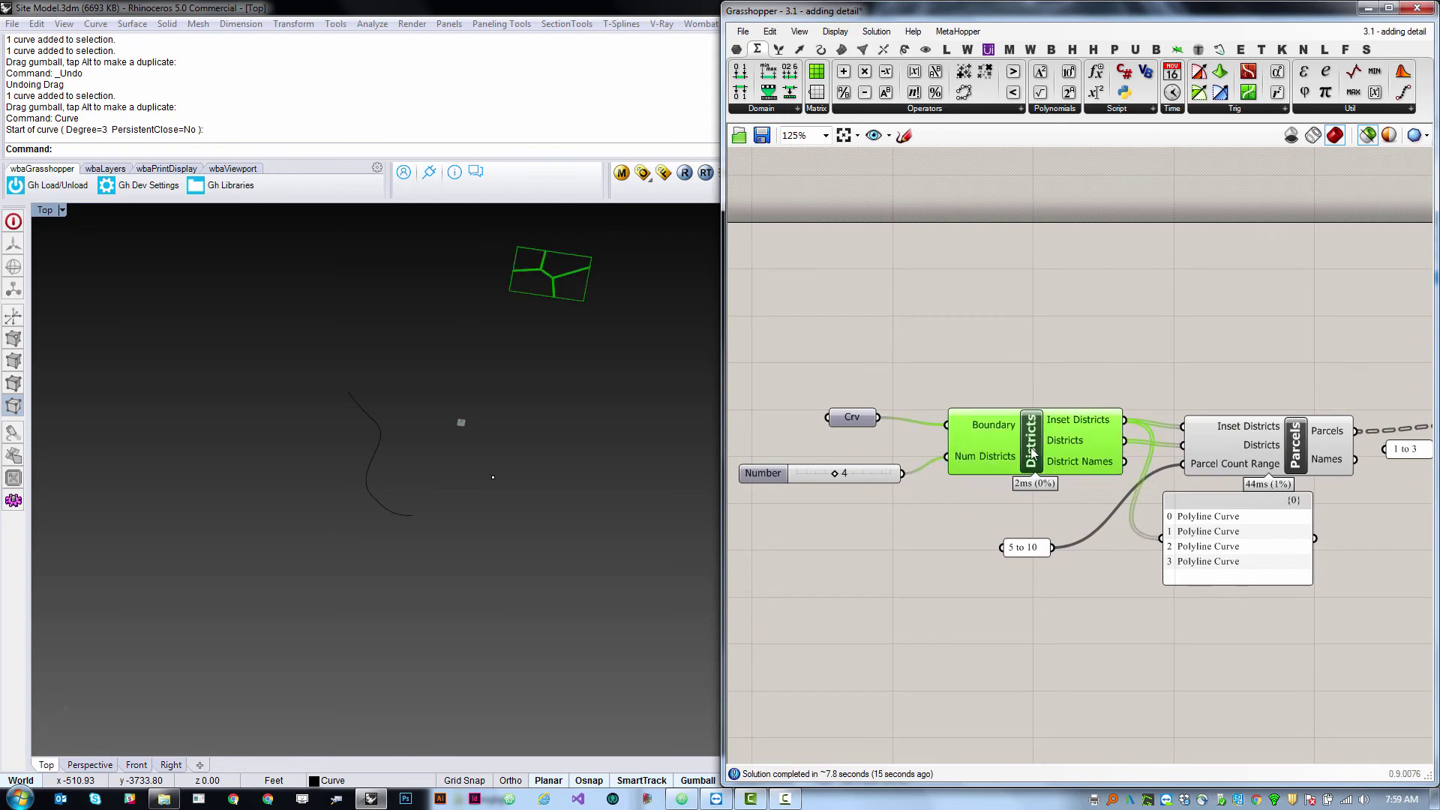
click(1012, 496)
scroll(1028, 494, up, 3)
scroll(1032, 492, down, 2)
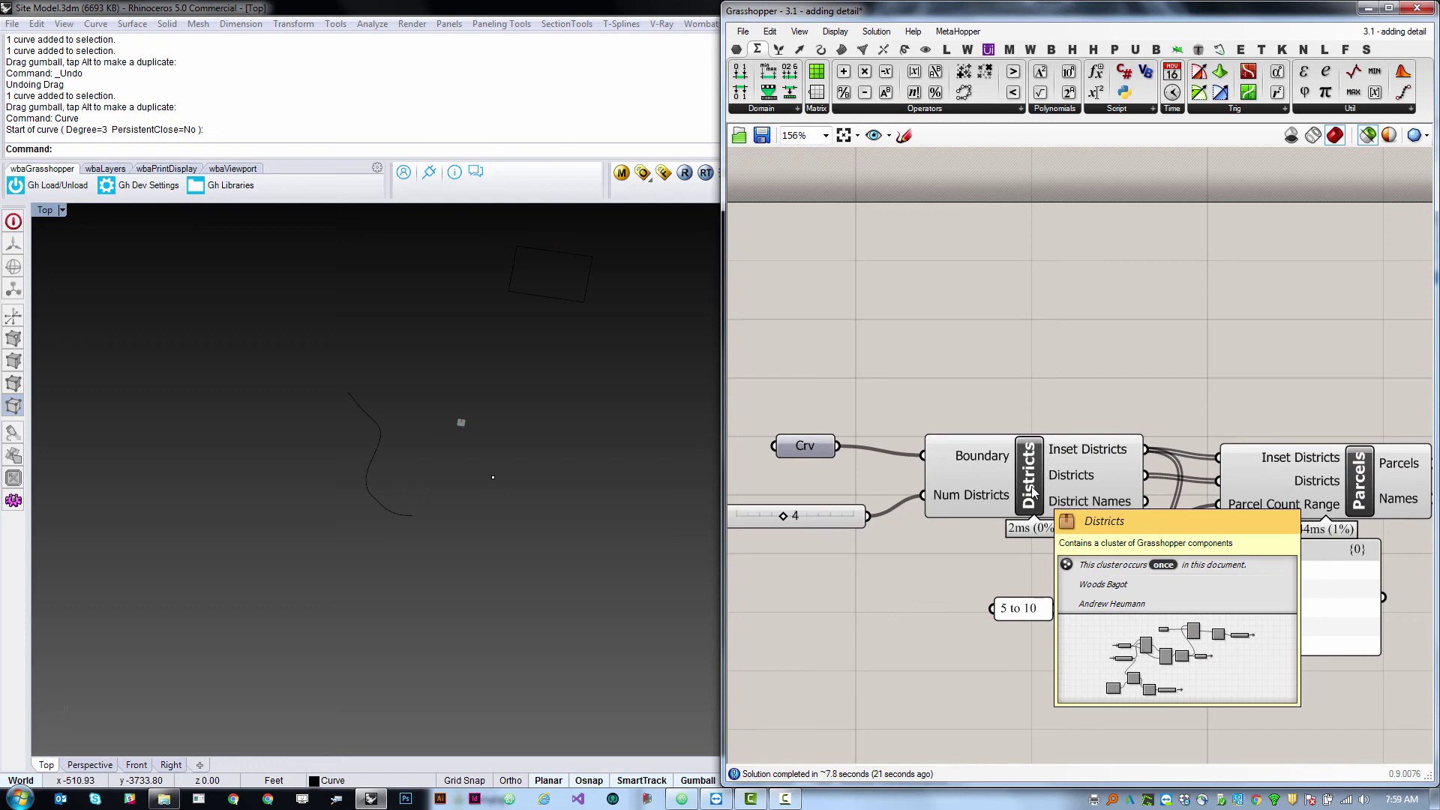
double_click(1036, 476)
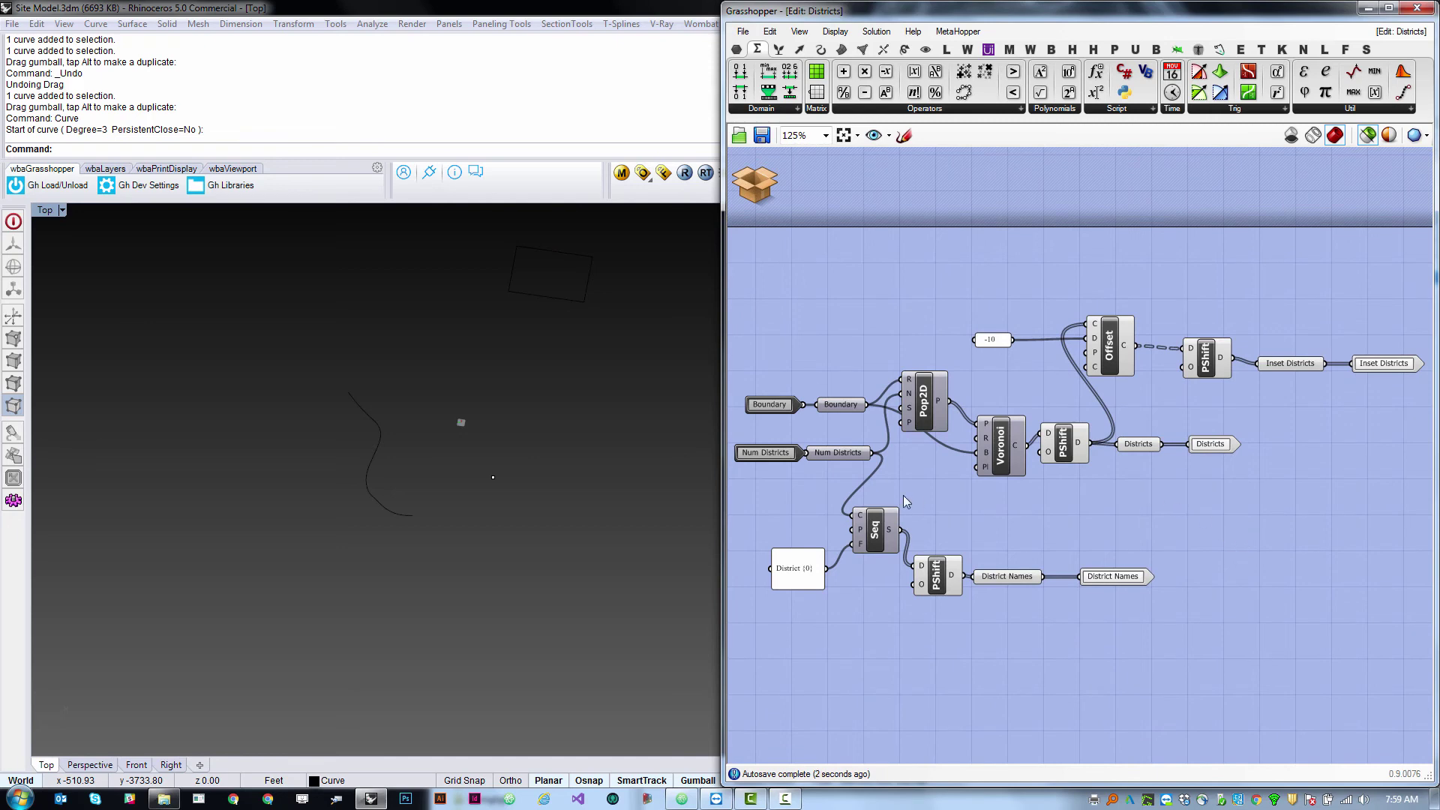
Examine the Districts cluster's Voronoi logic, its Boundary input, and its Inset Districts, Districts and District Names outputs.
click(1067, 450)
click(1108, 491)
click(1292, 363)
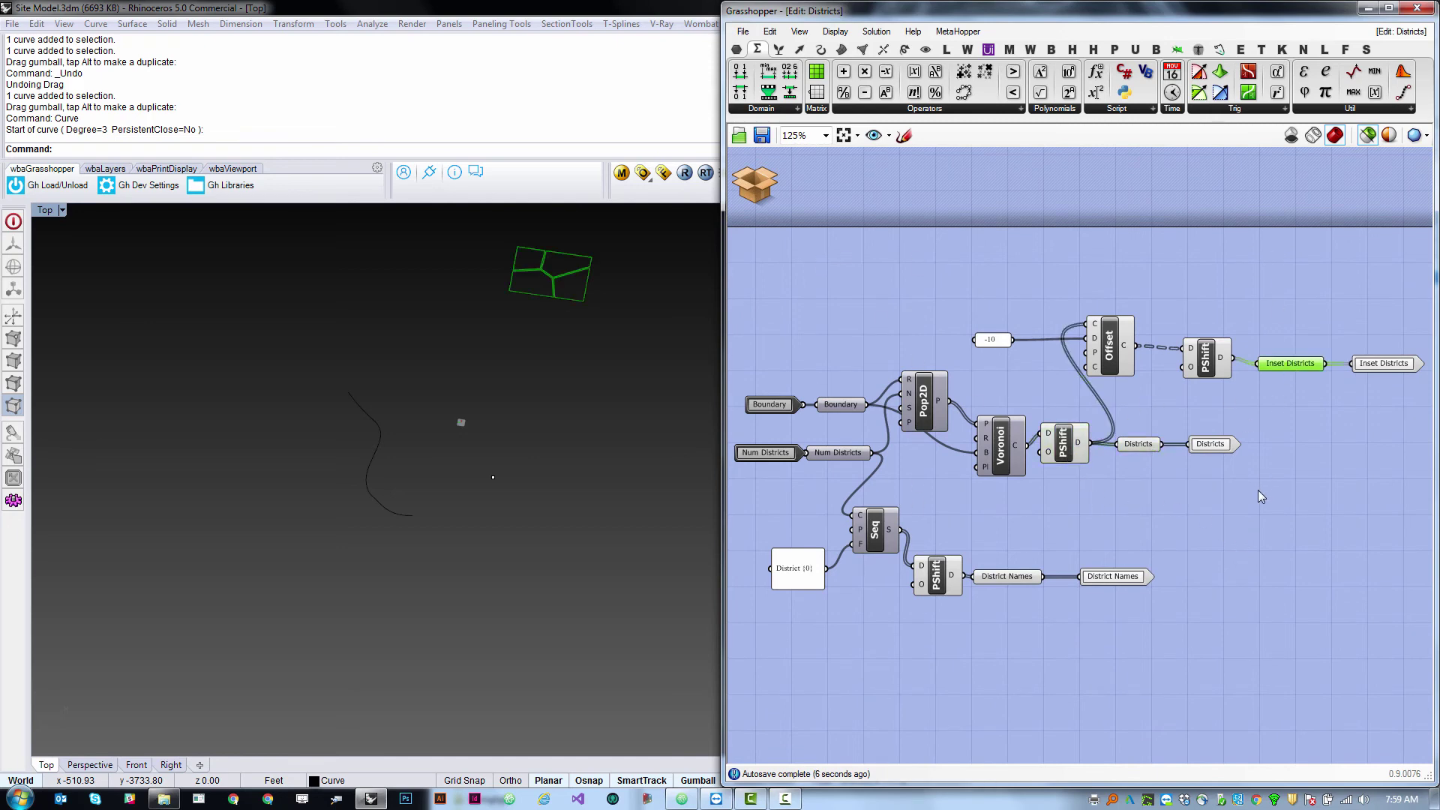
drag(1384, 364, 1383, 369)
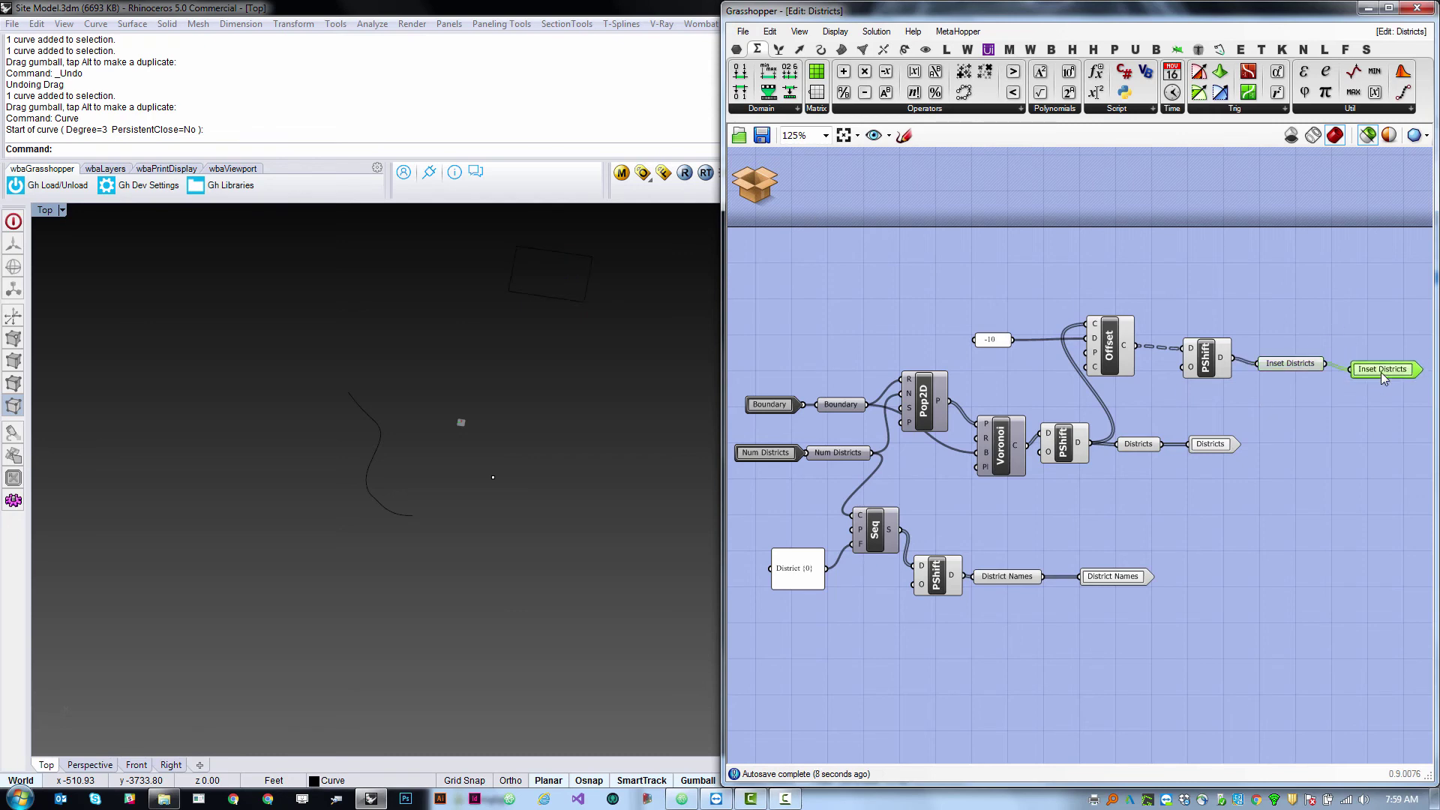
drag(1220, 441, 1222, 440)
click(1207, 472)
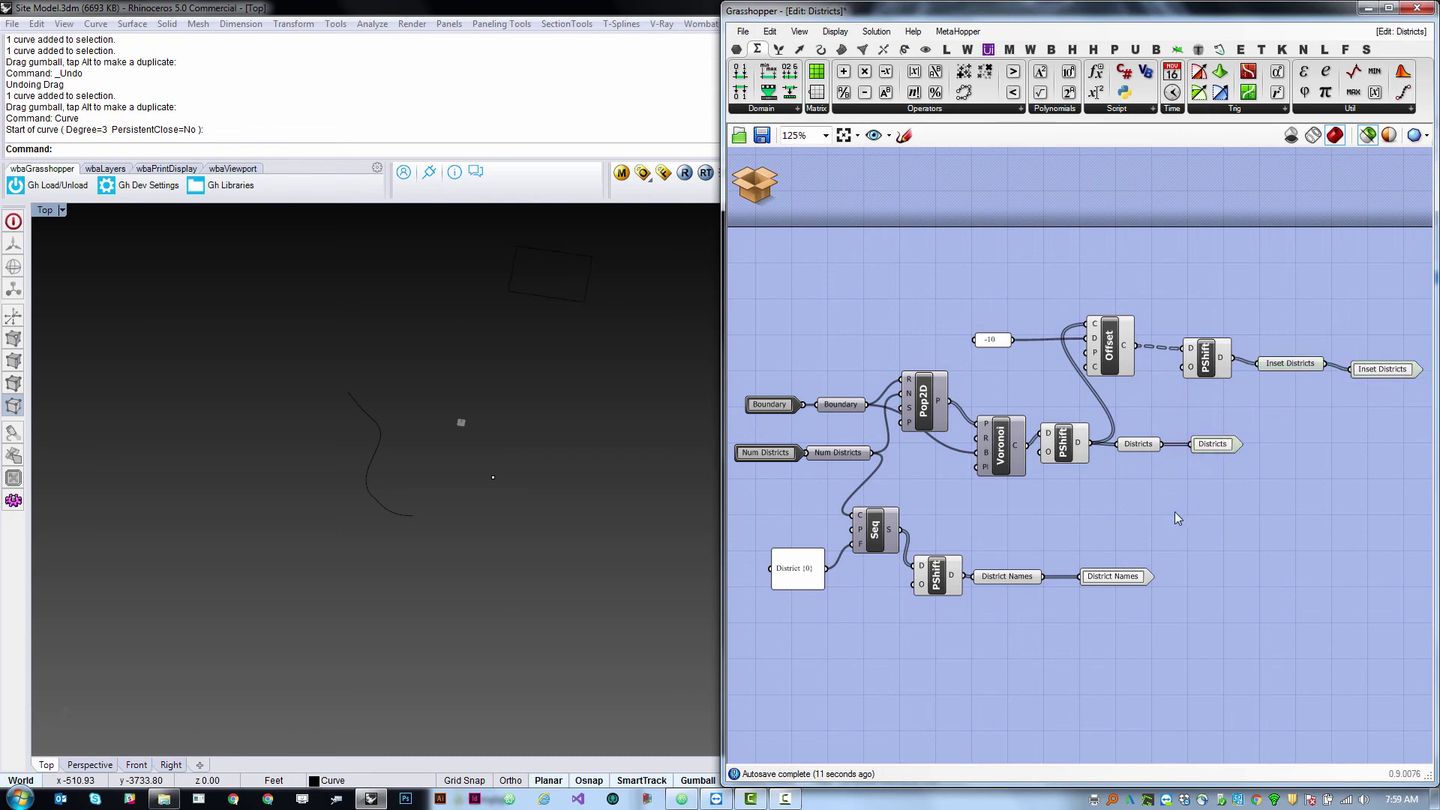
click(1132, 571)
drag(1134, 576, 1141, 580)
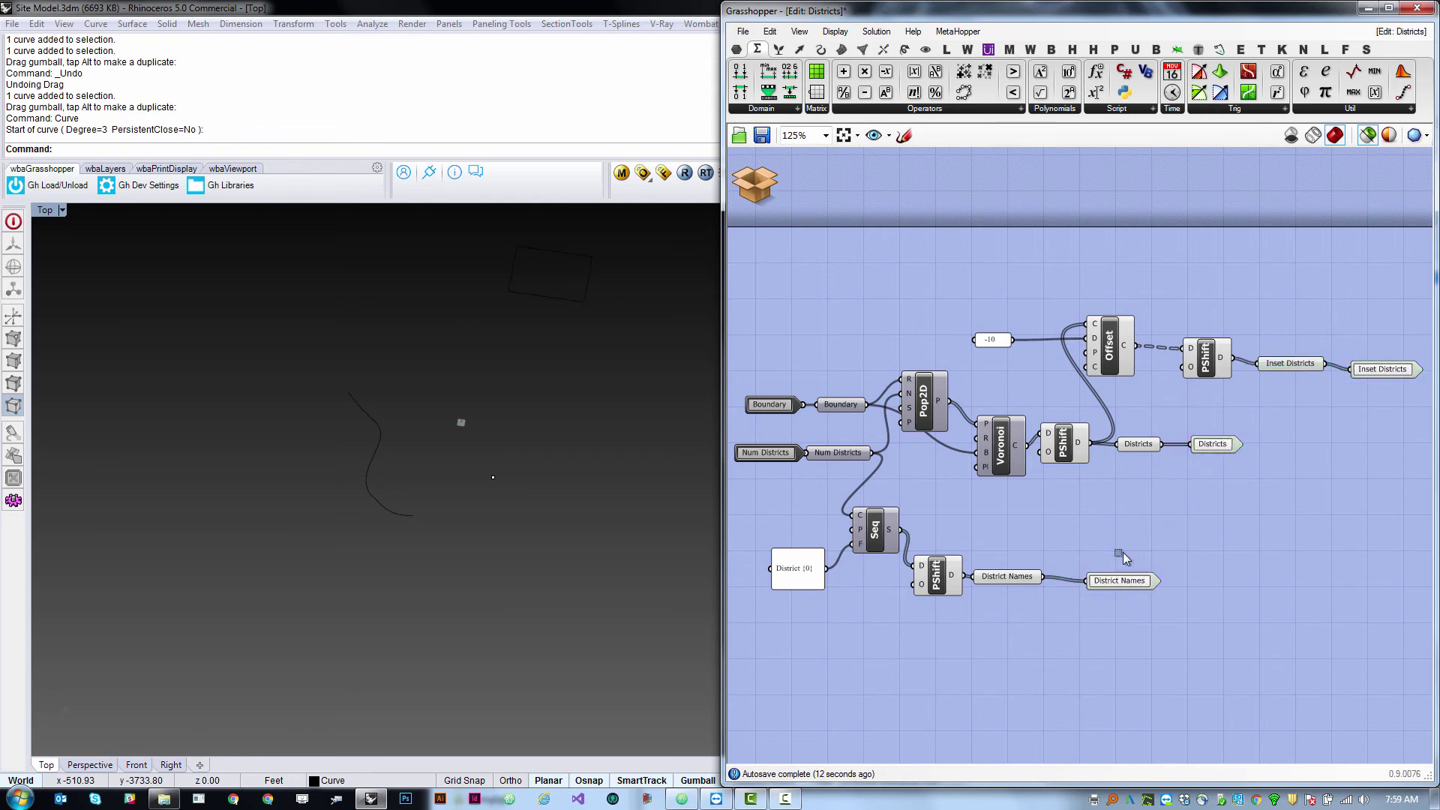
click(774, 406)
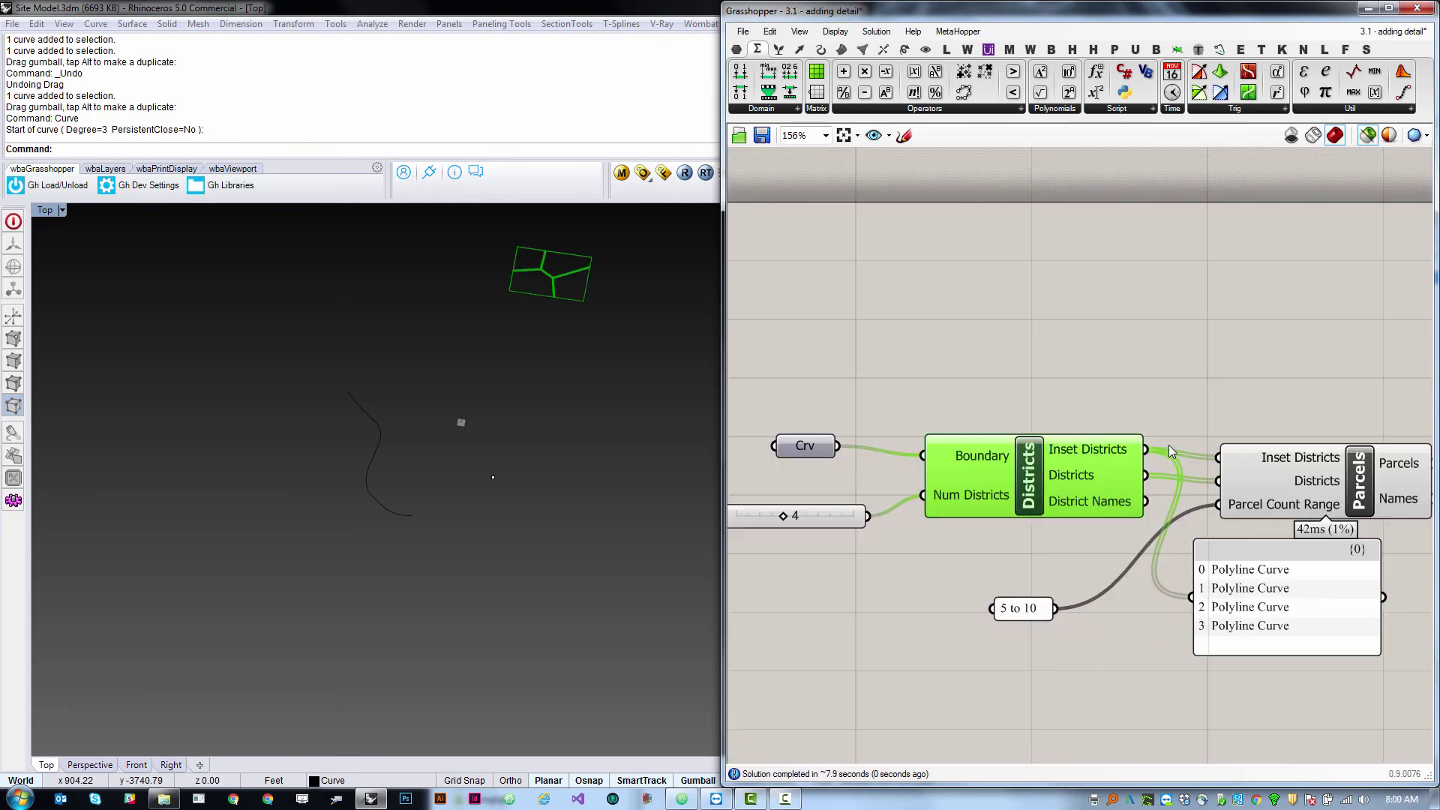
Select the Districts cluster in the main definition and inspect its district outlines up close in the Rhino viewport.
click(1048, 362)
scroll(1028, 444, down, 4)
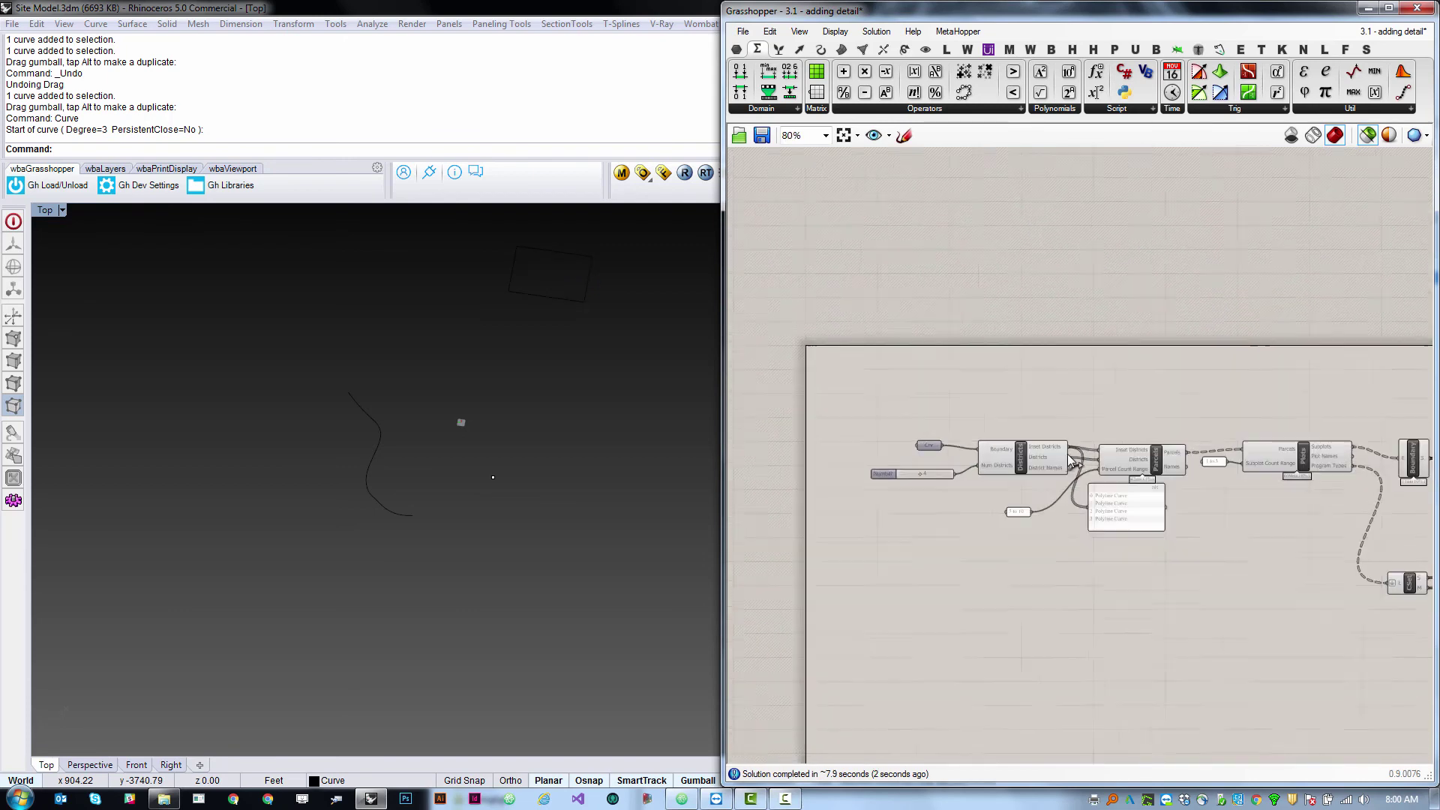
scroll(1076, 454, up, 3)
click(1016, 443)
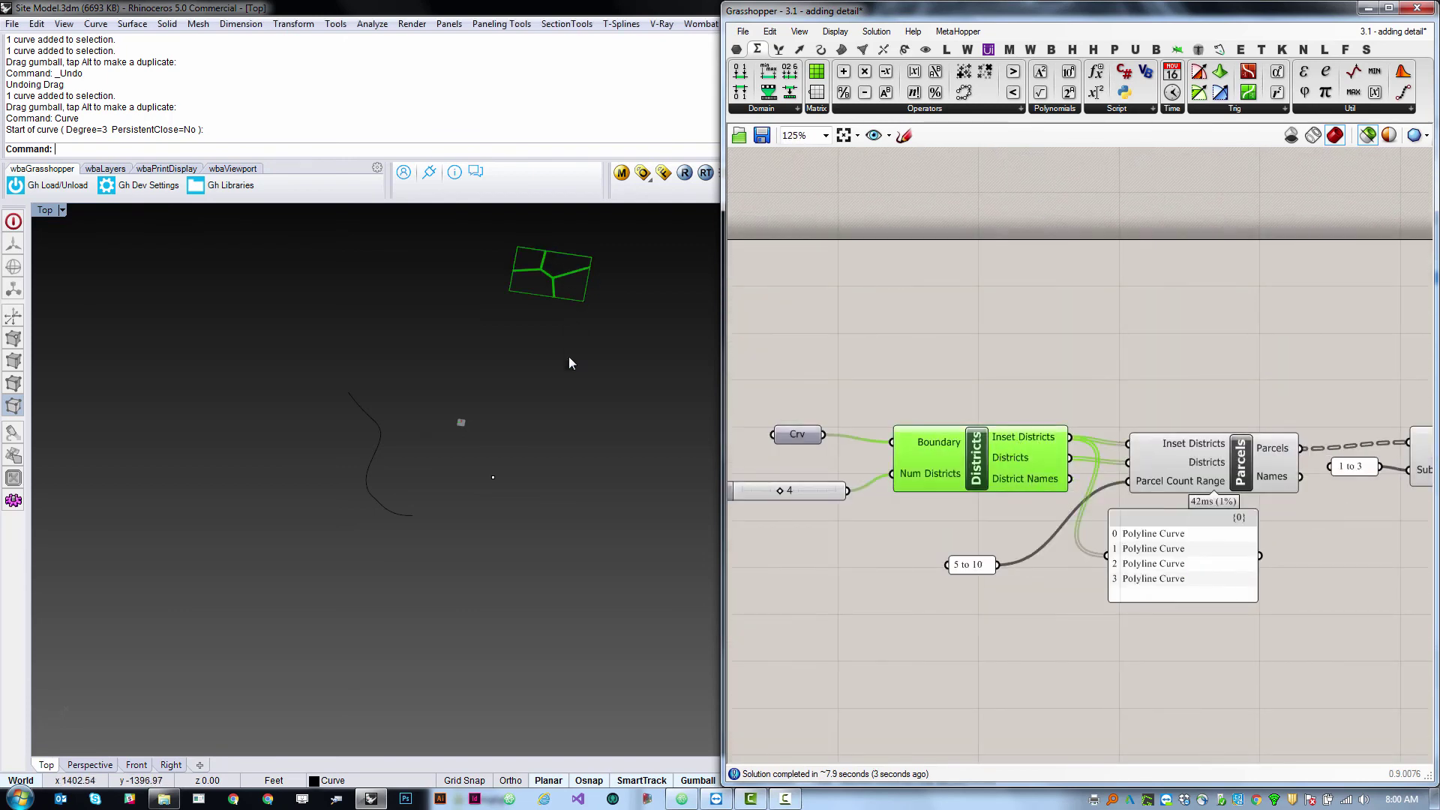
right_drag(567, 345, 561, 502)
scroll(560, 339, down, 2)
scroll(567, 393, up, 12)
scroll(584, 558, up, 6)
right_drag(584, 558, 557, 492)
scroll(556, 507, down, 2)
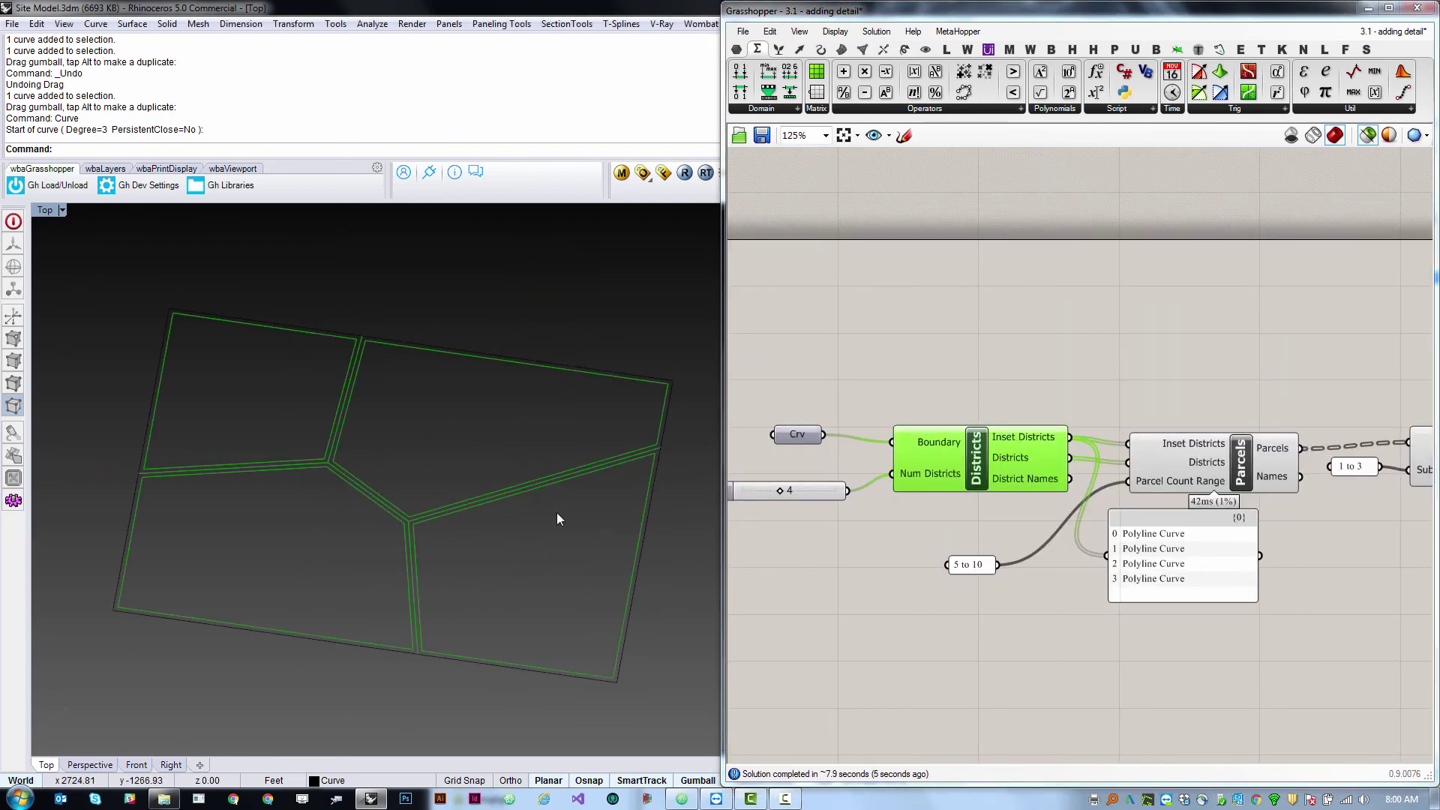
Select the Parcels cluster and the Plots cluster in turn to compare their subdivisions of the districts in the viewport.
drag(1009, 453, 1002, 453)
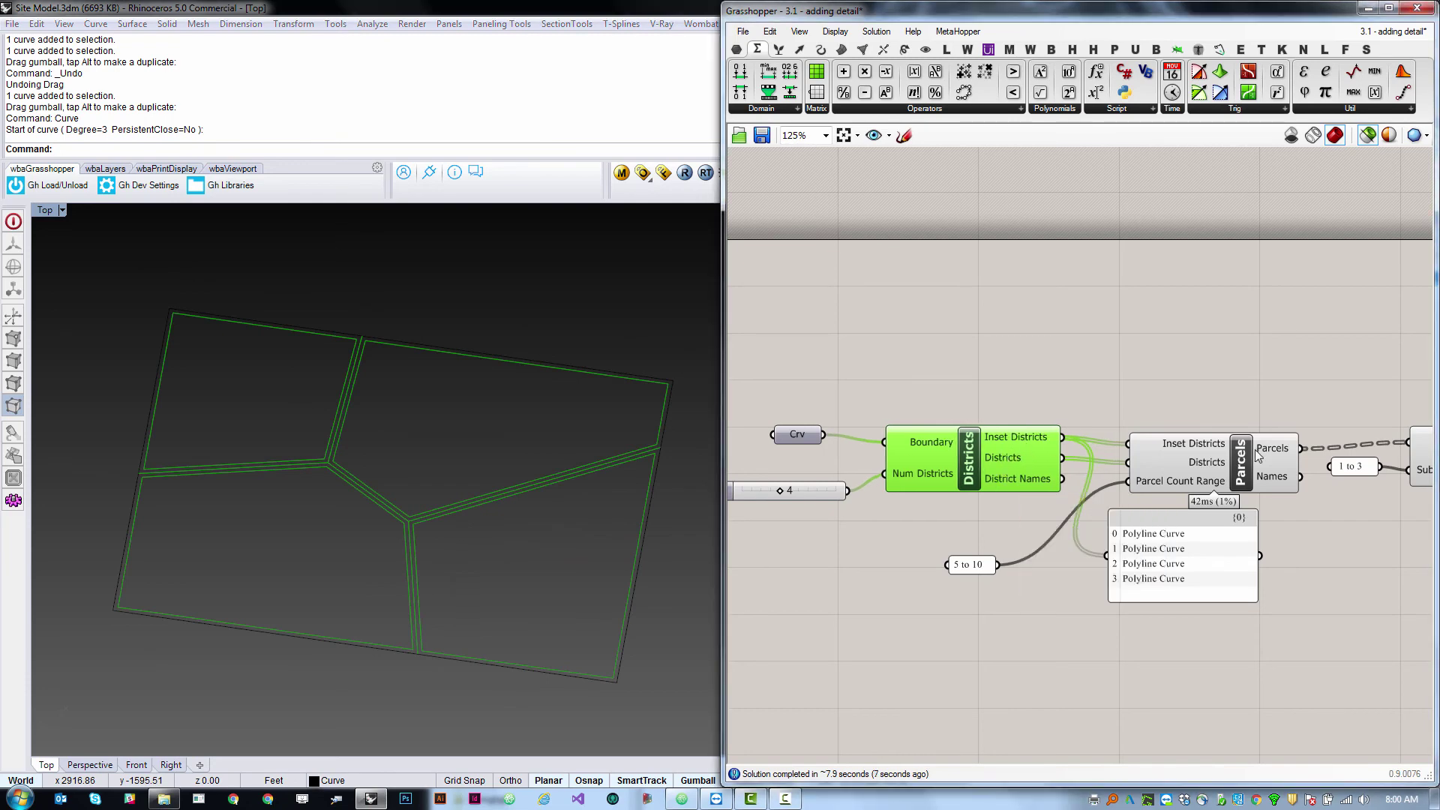
click(1239, 463)
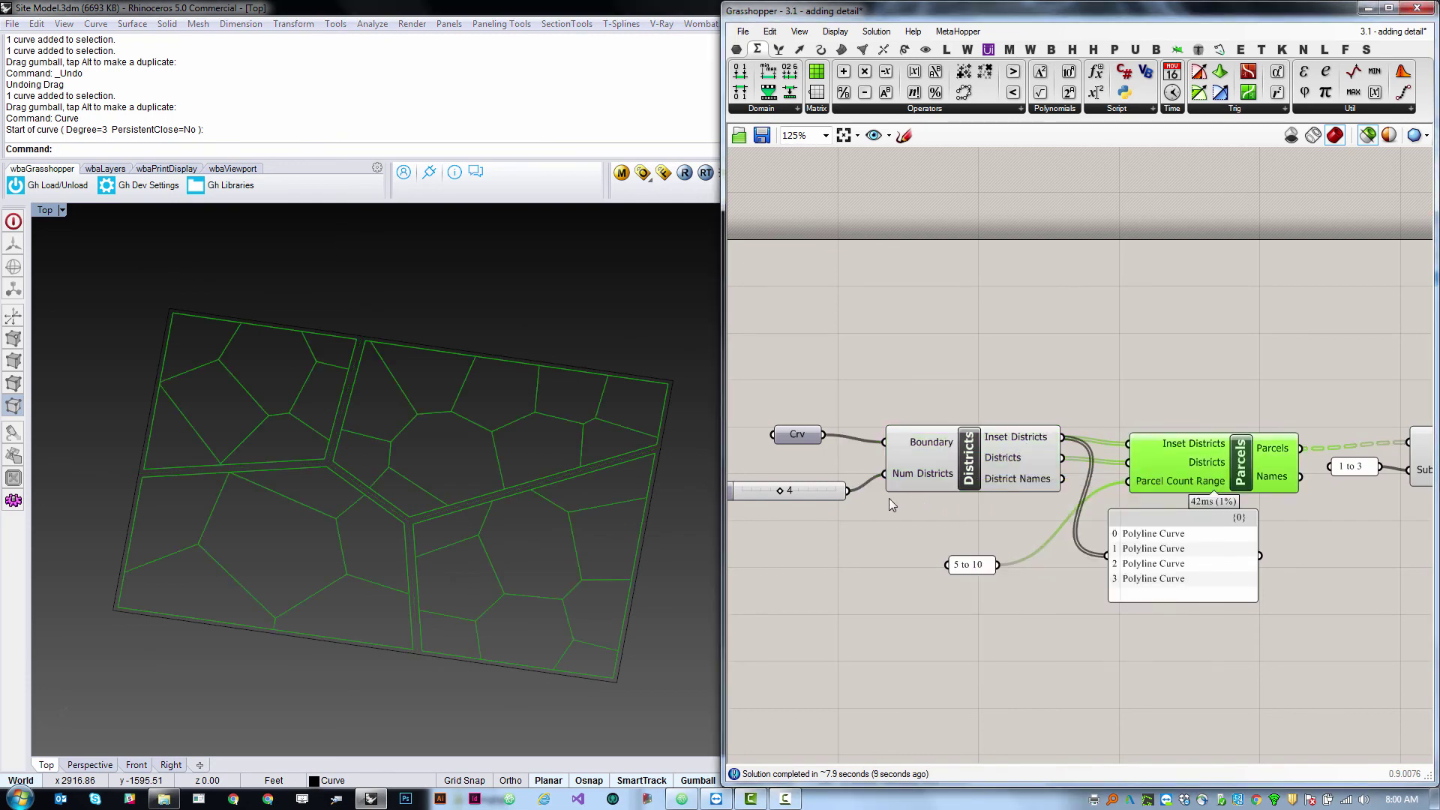
scroll(892, 504, down, 1)
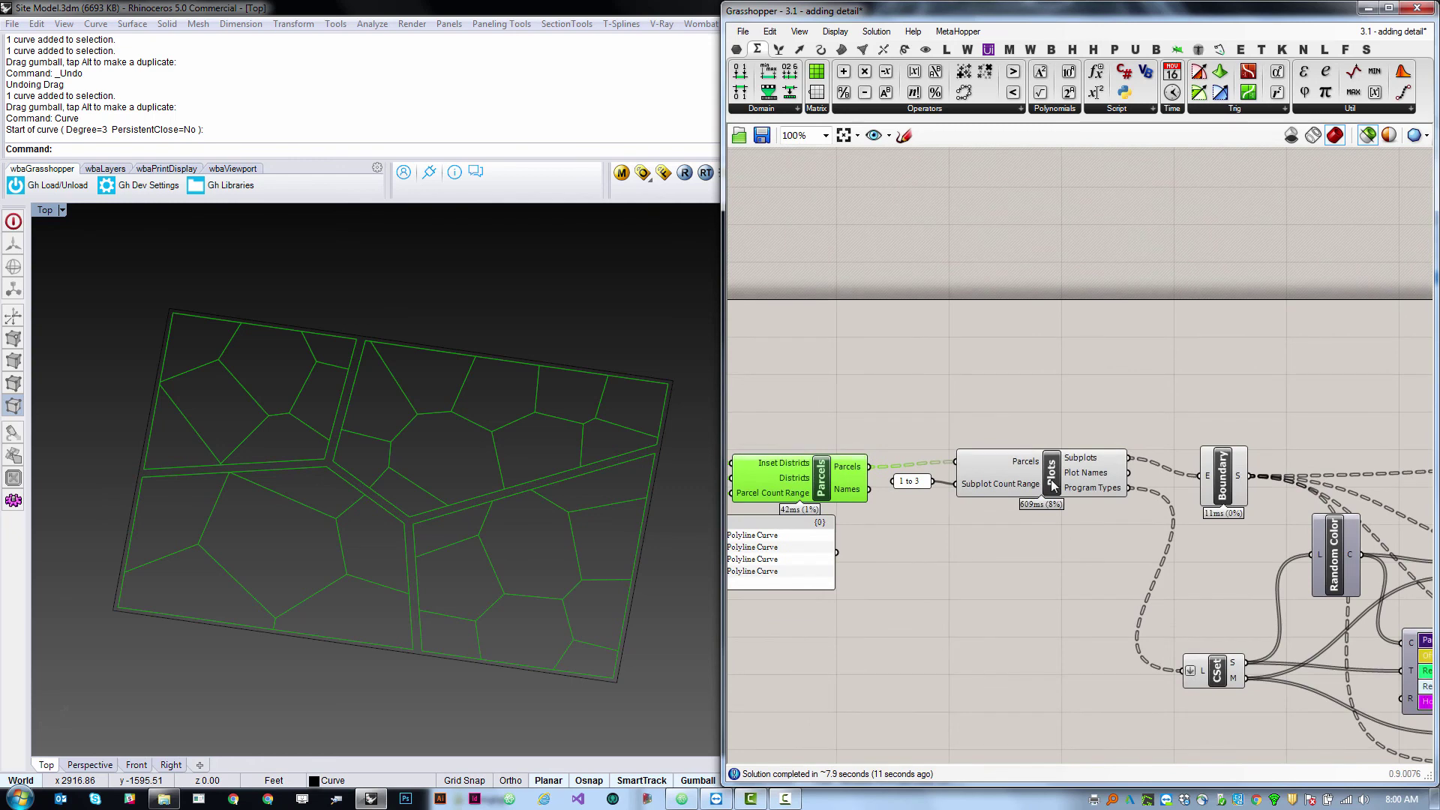
click(1053, 486)
scroll(1053, 486, down, 2)
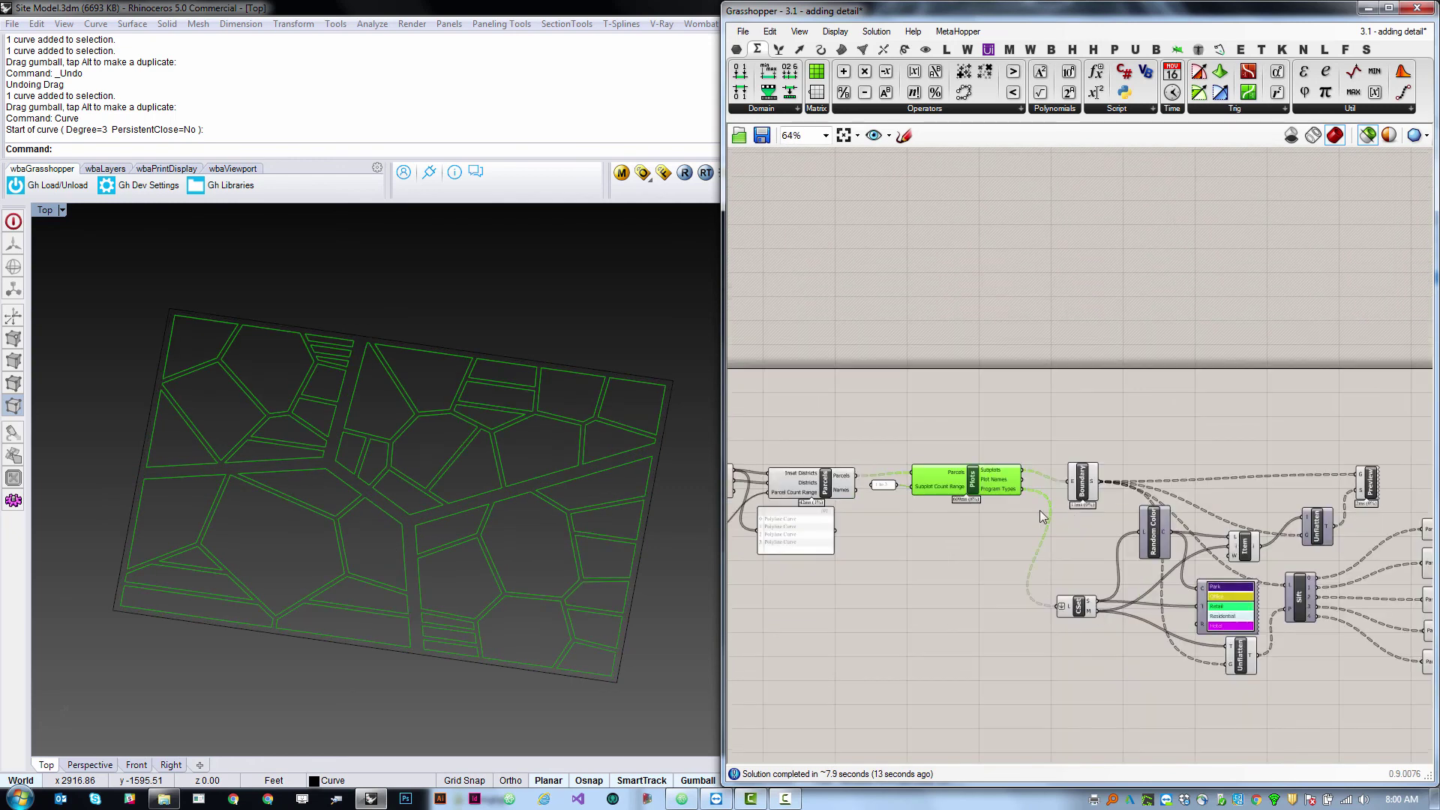
scroll(1050, 486, down, 1)
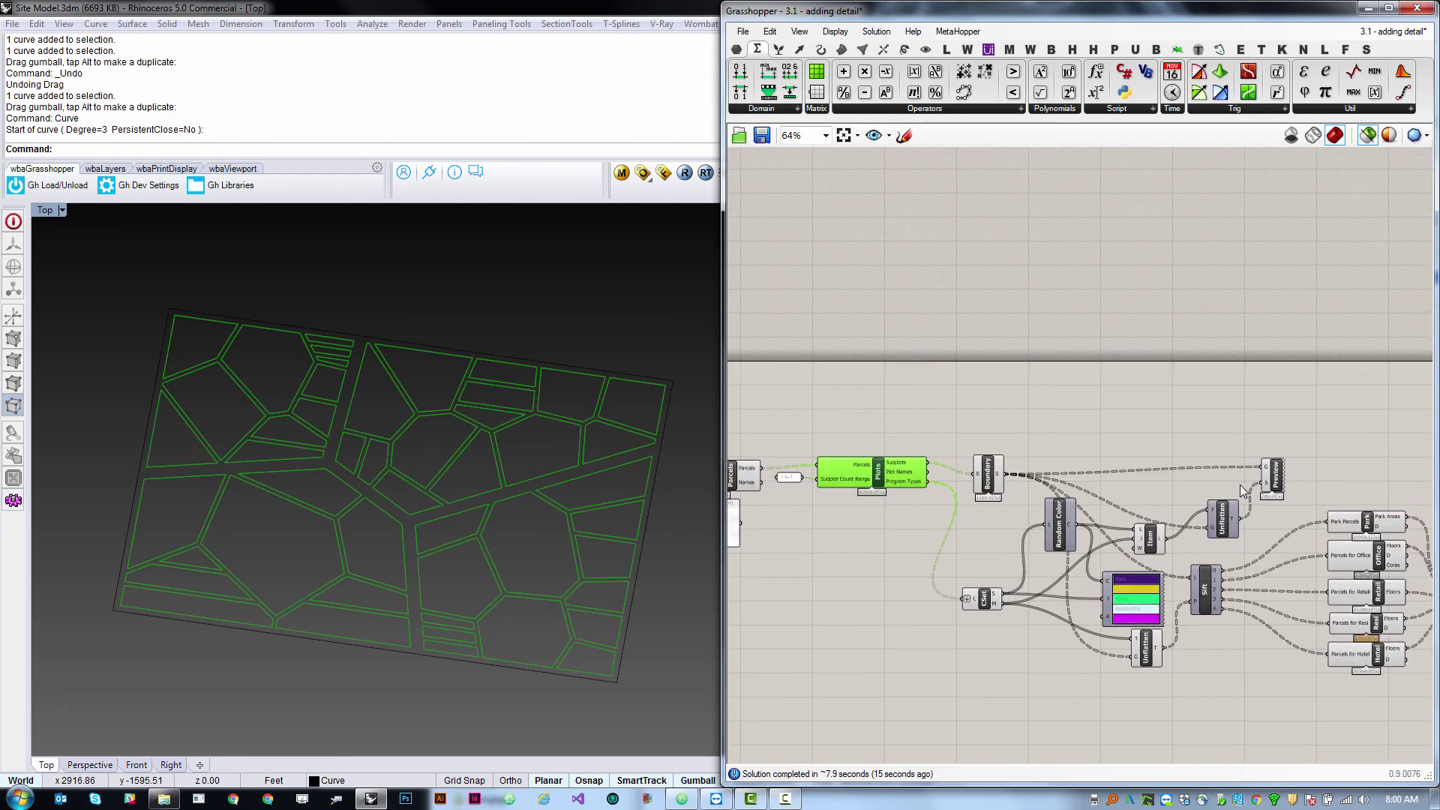
Preview the colour-coded plots and compare them with the Park, Office, Retail, Residential and Hotel legend.
click(1279, 482)
scroll(1152, 611, up, 6)
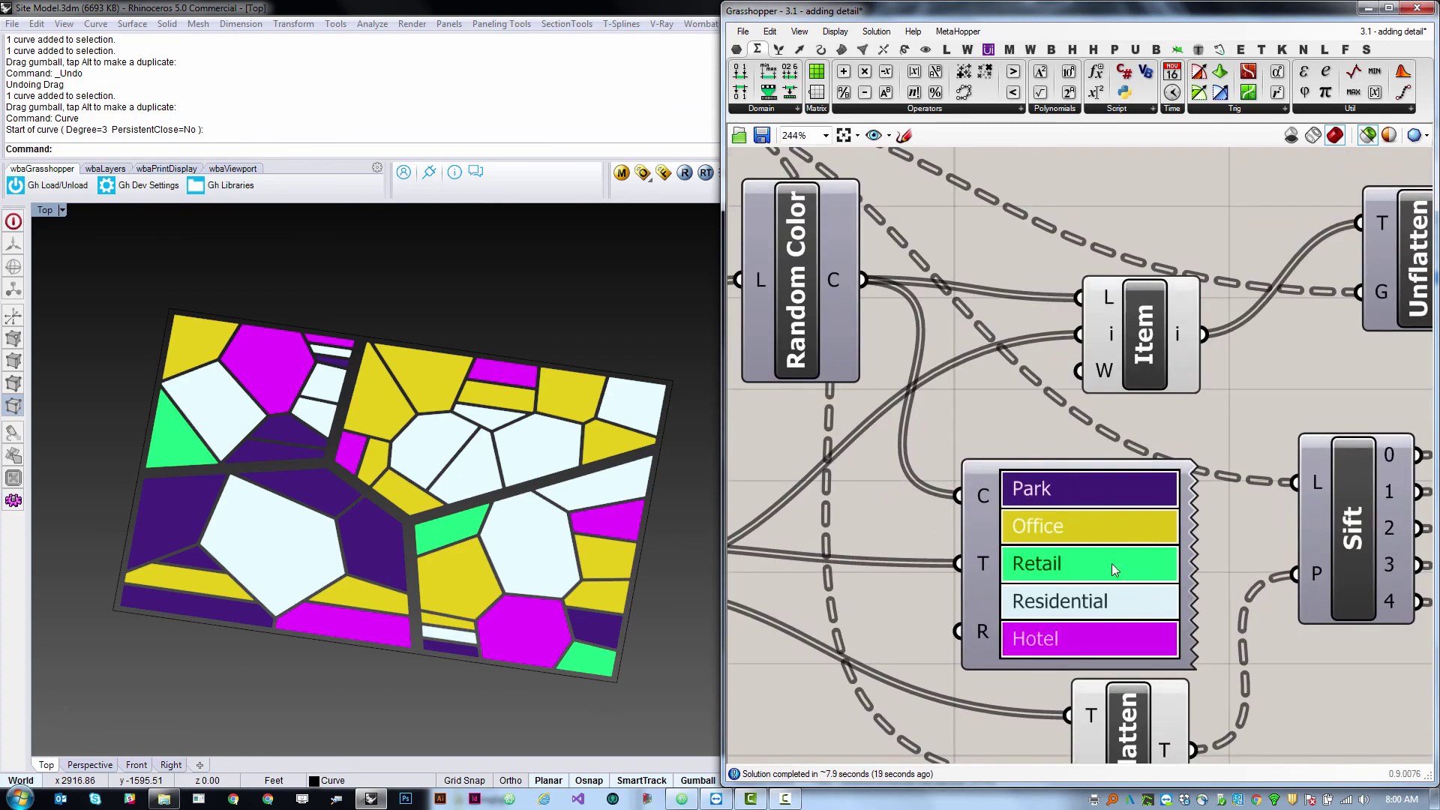
ctrl+shift+right_drag(487, 566, 495, 536)
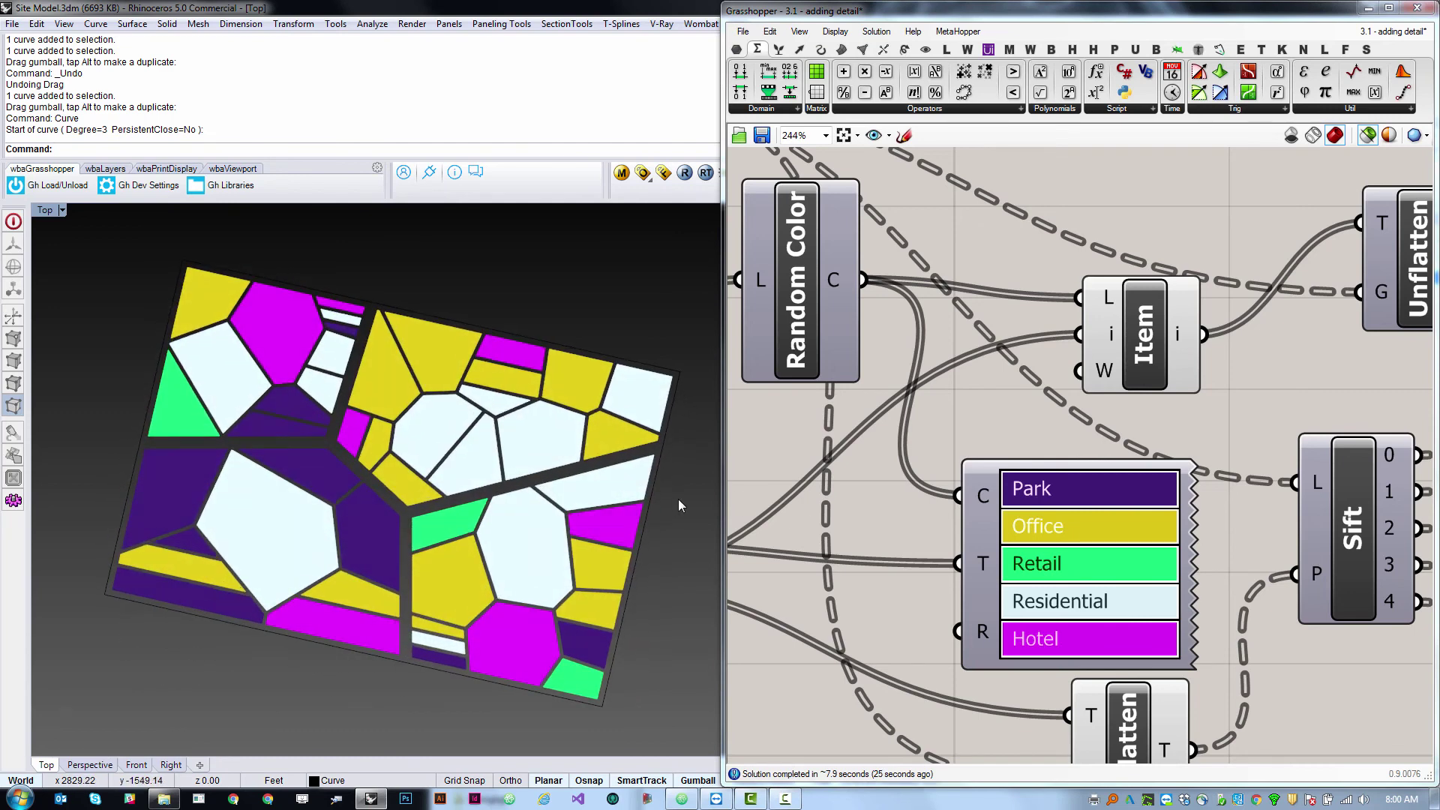
scroll(1286, 260, down, 5)
scroll(1186, 431, up, 1)
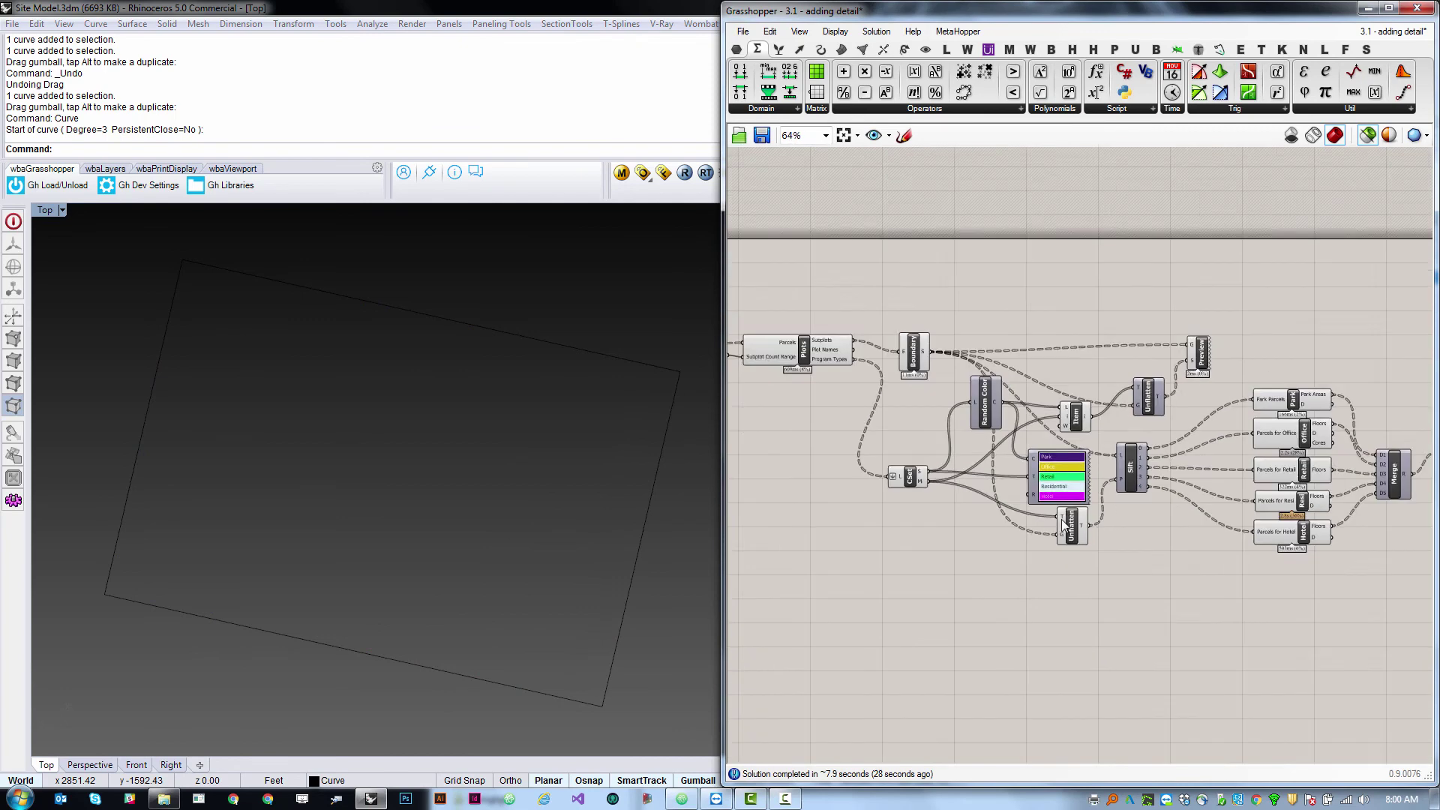
Select the Sift component and trace how it distributes plots to the five program-type clusters.
scroll(1064, 522, up, 3)
click(1153, 489)
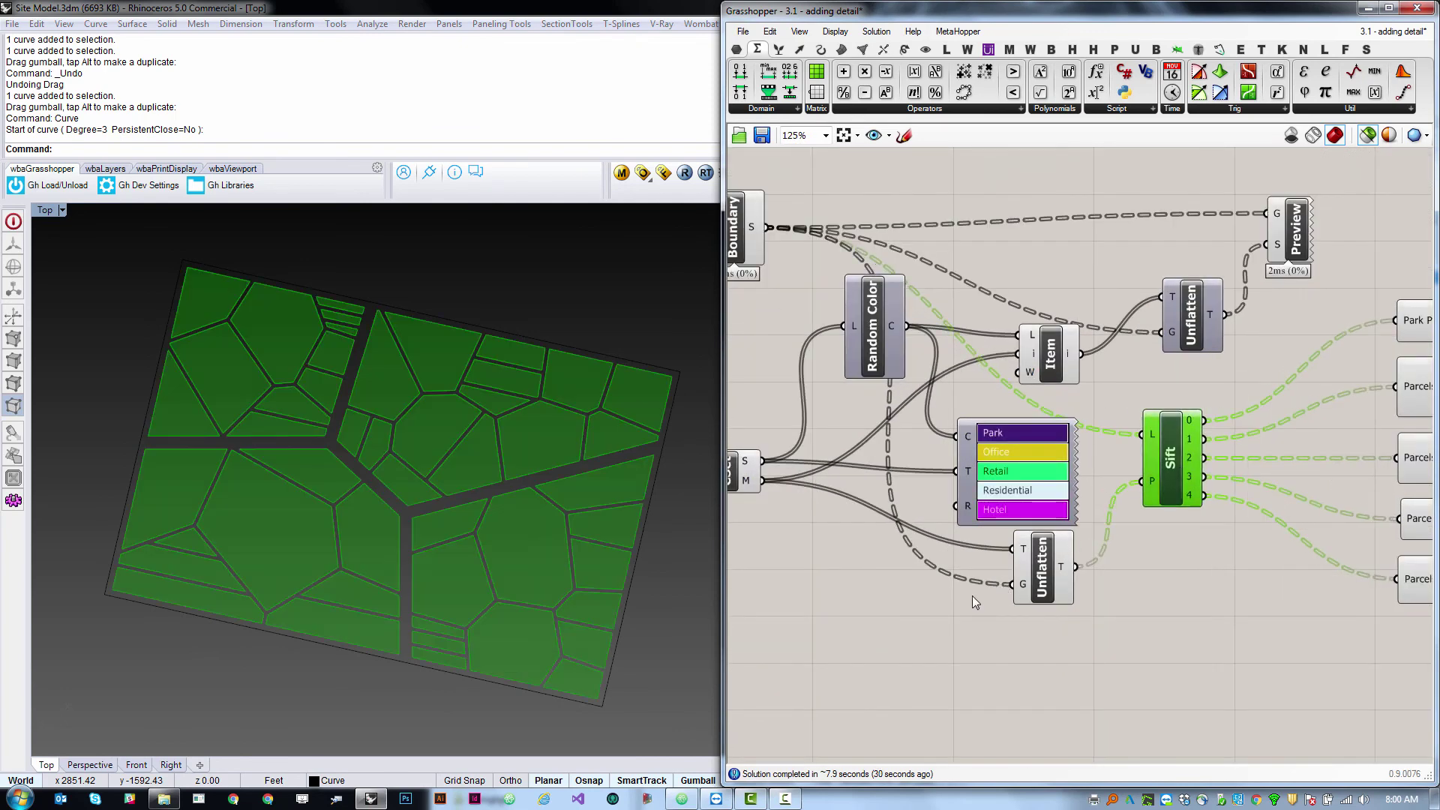
scroll(834, 429, down, 2)
scroll(1010, 413, up, 3)
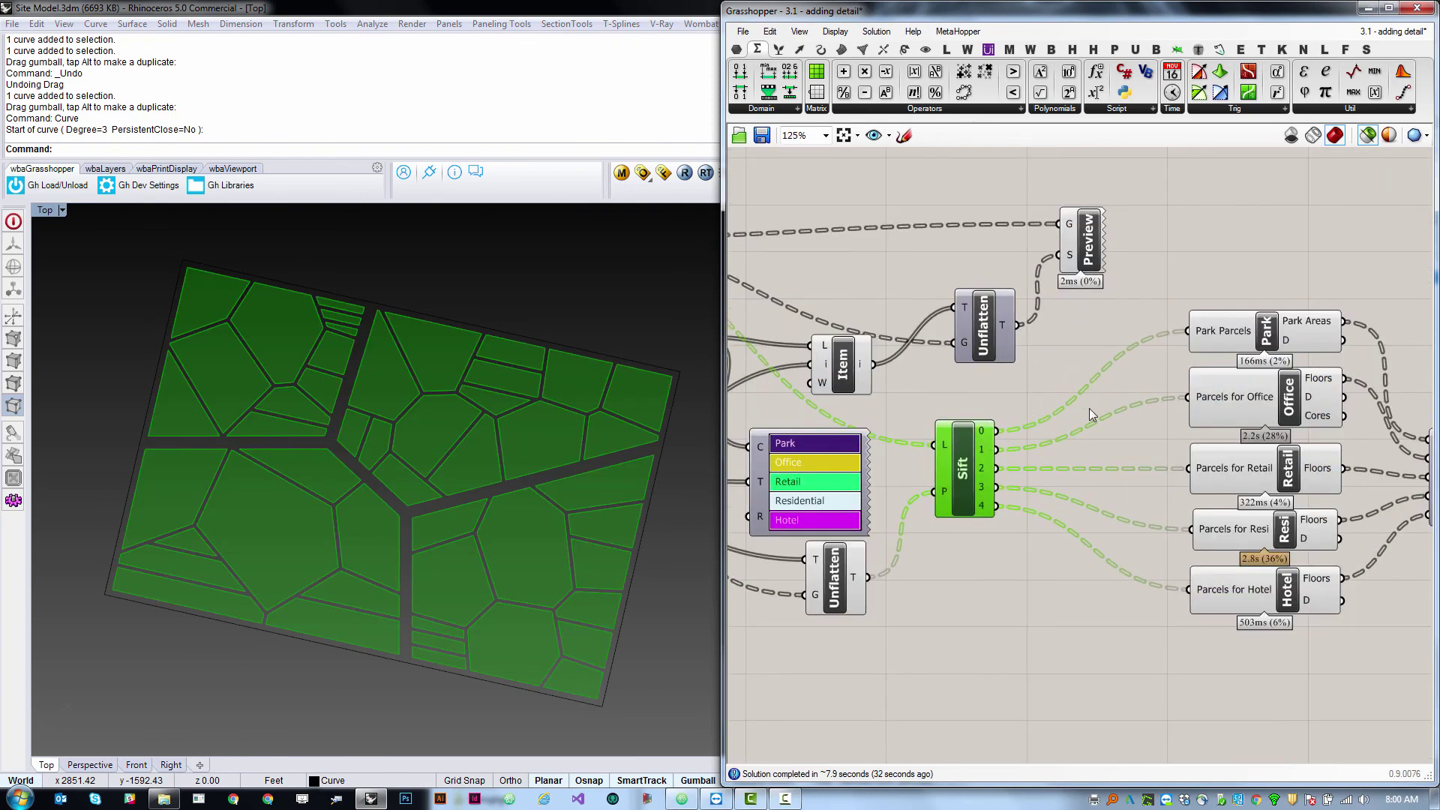
Compare the Park, Office, Retail, Residential and Hotel legend with the five program clusters fed by the Sift component.
scroll(1089, 408, down, 3)
scroll(930, 427, up, 4)
scroll(951, 440, up, 2)
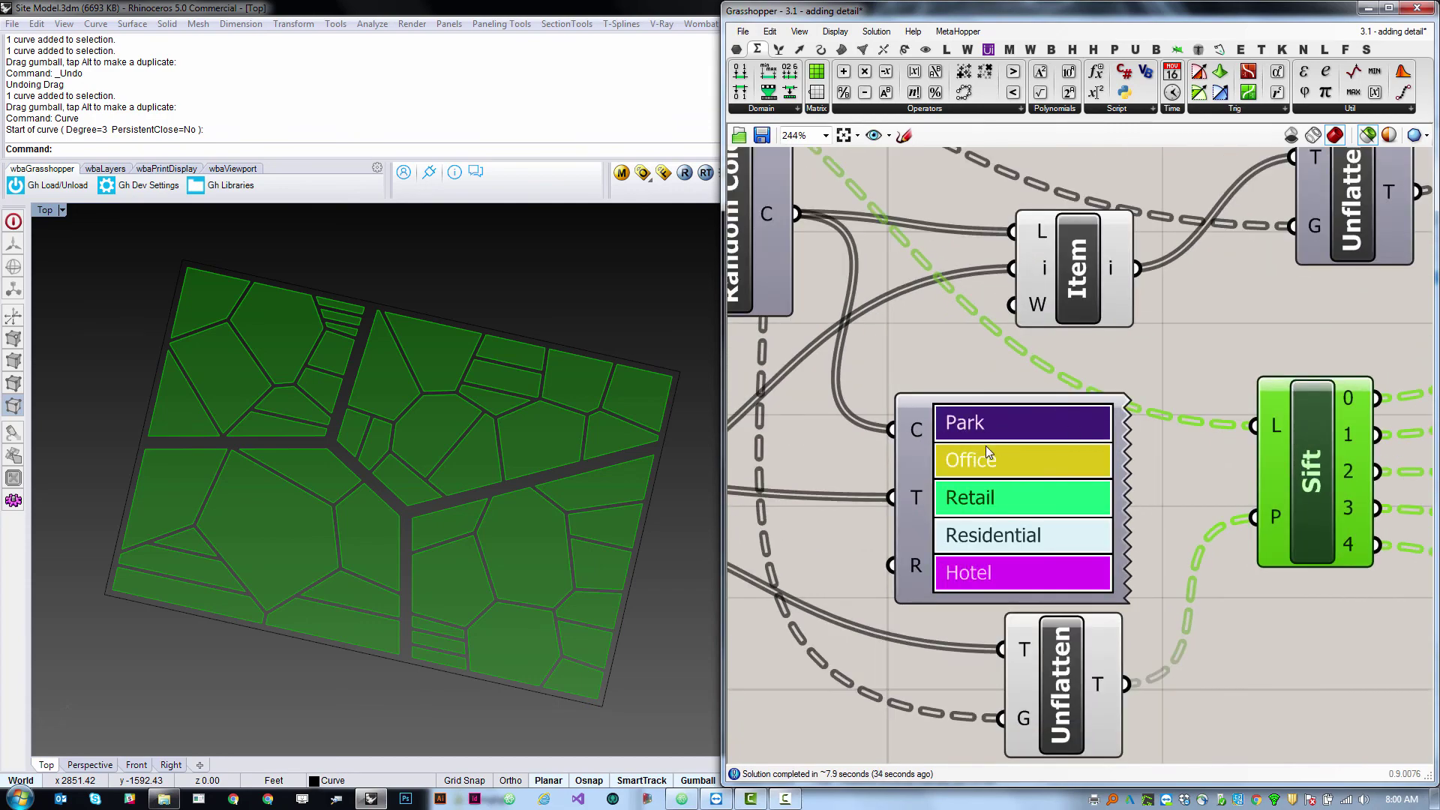
scroll(988, 558, down, 4)
scroll(1304, 480, down, 2)
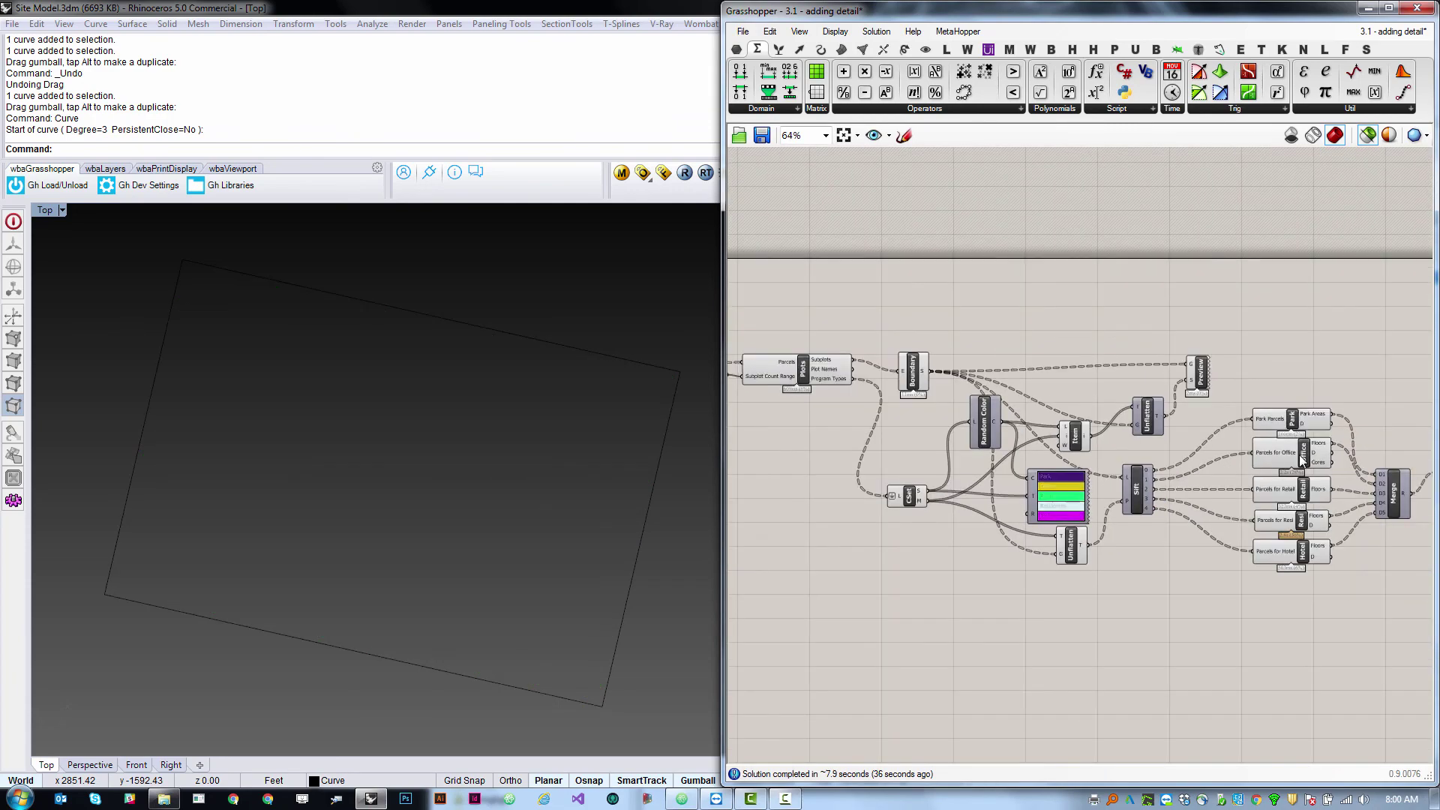
scroll(1257, 443, up, 4)
right_drag(1257, 443, 992, 433)
scroll(992, 434, down, 4)
scroll(1005, 430, up, 2)
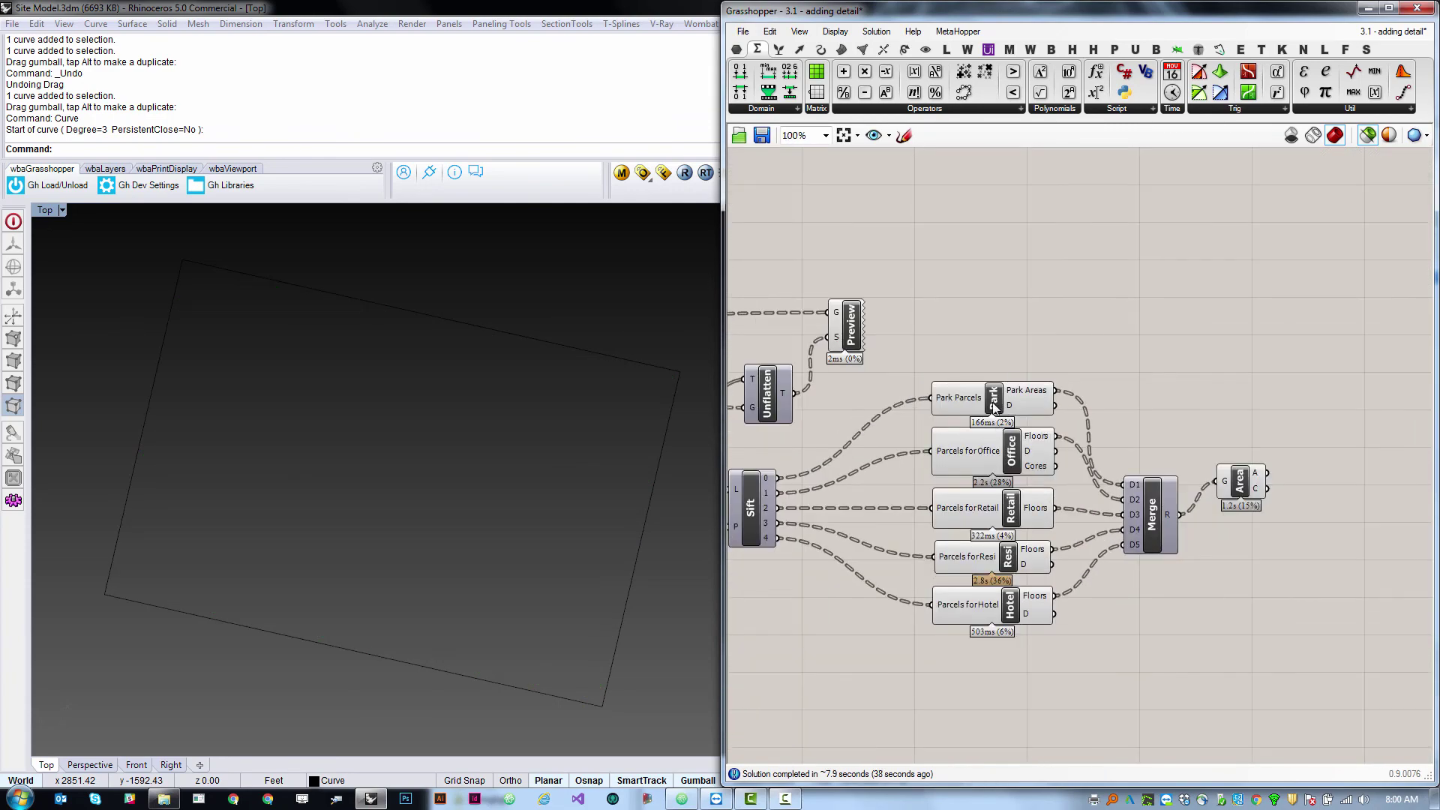
Select the Park cluster and the Office cluster in turn, and inspect the office towers' gridded facades in the Rhino viewport.
click(995, 406)
click(1037, 363)
click(1011, 450)
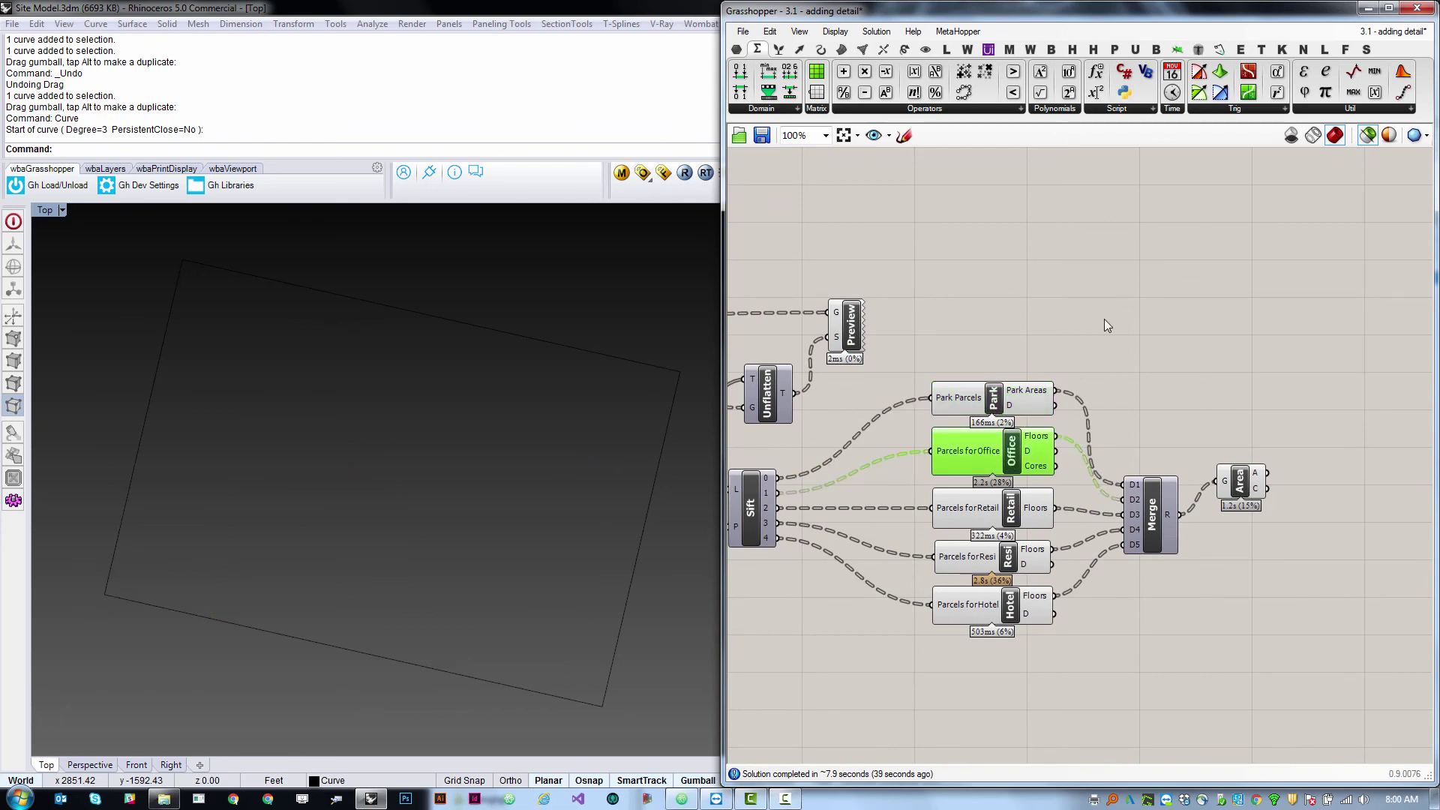
scroll(980, 441, down, 1)
mouse_move(980, 441)
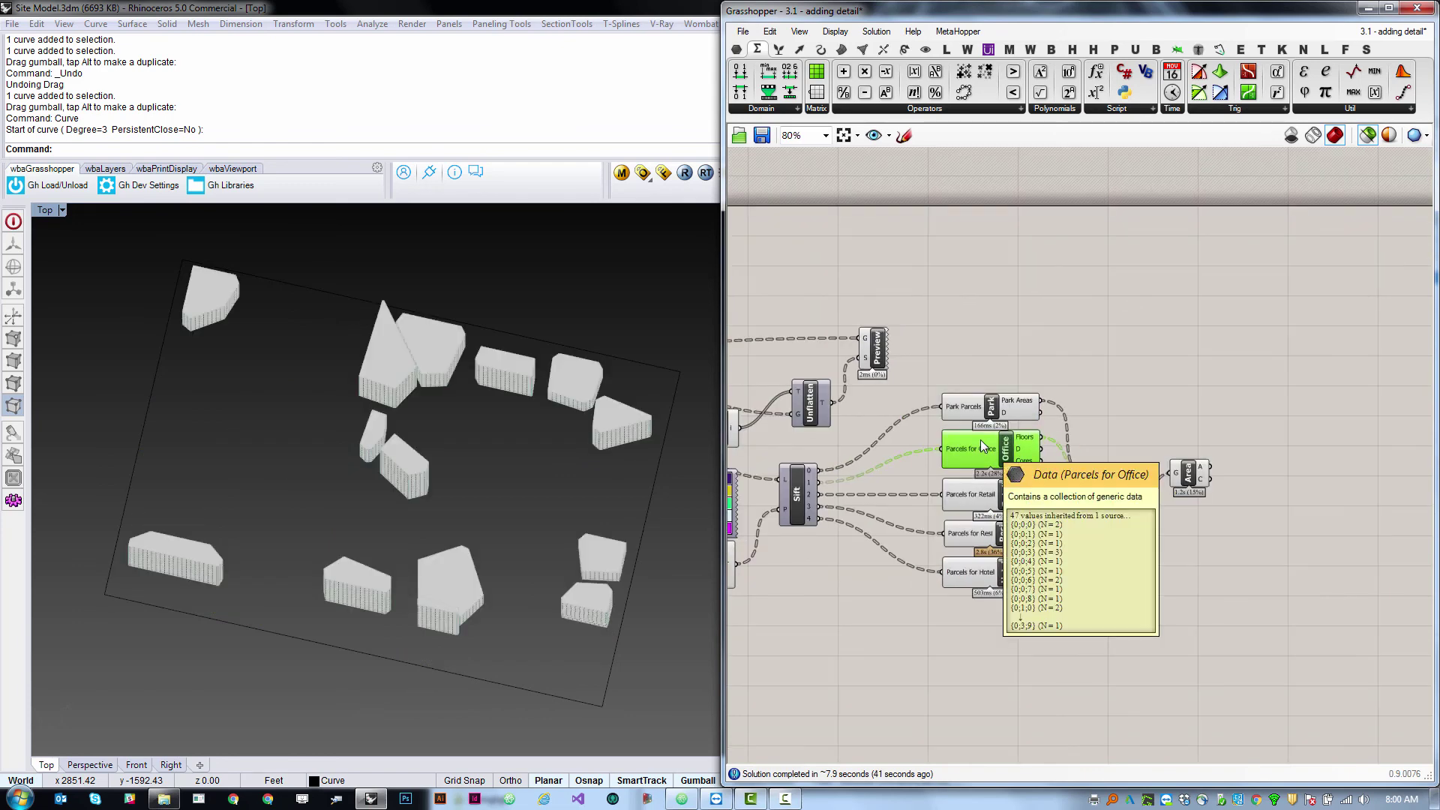
right_drag(629, 450, 591, 435)
scroll(586, 529, up, 7)
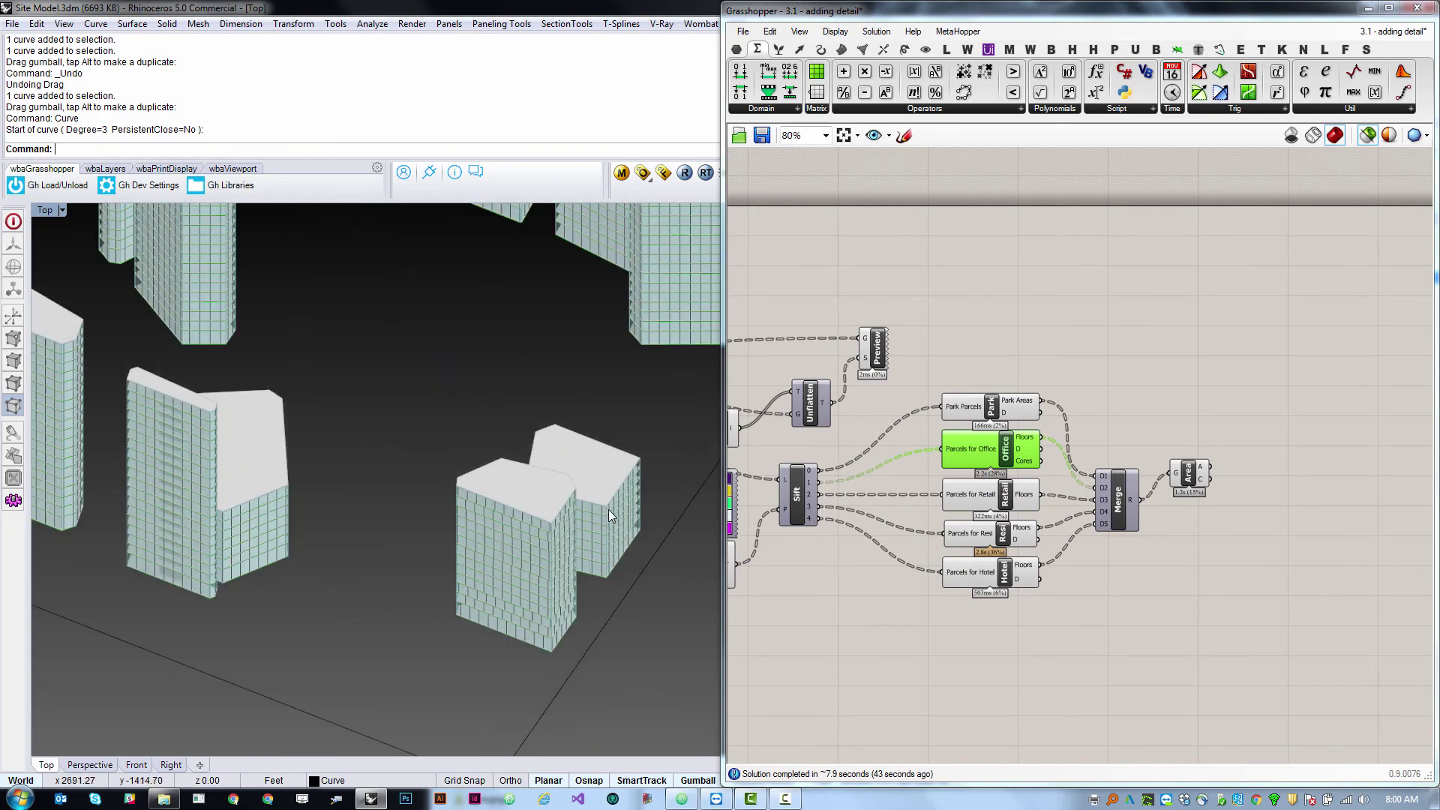
ctrl+shift+right_drag(609, 510, 606, 551)
scroll(540, 562, down, 6)
scroll(461, 551, up, 4)
ctrl+shift+right_drag(460, 550, 587, 494)
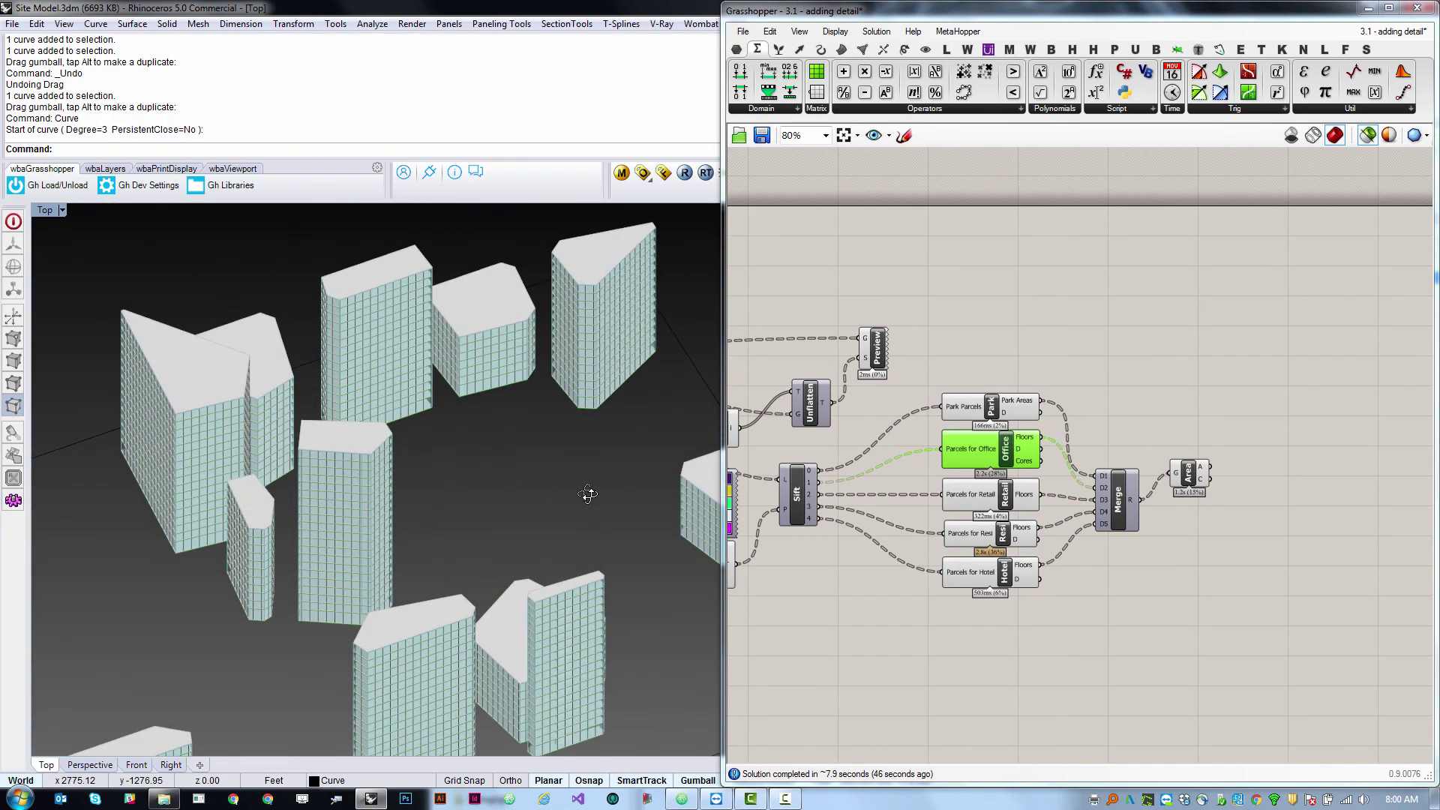
Check the Retail cluster's description and select the Hotel cluster to inspect its rounded buildings in the viewport.
click(1038, 336)
scroll(1215, 379, down, 2)
scroll(1140, 416, up, 2)
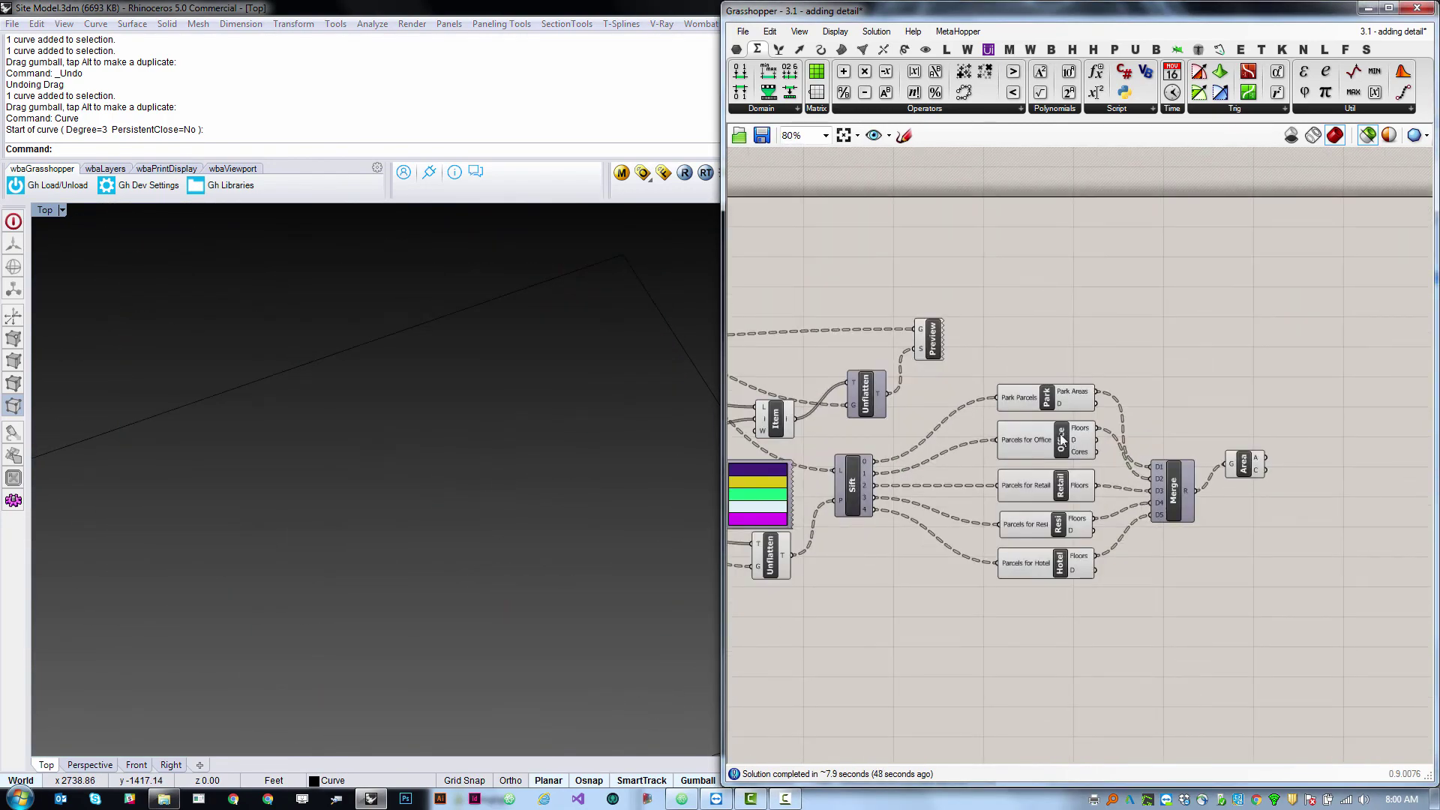
mouse_move(1062, 495)
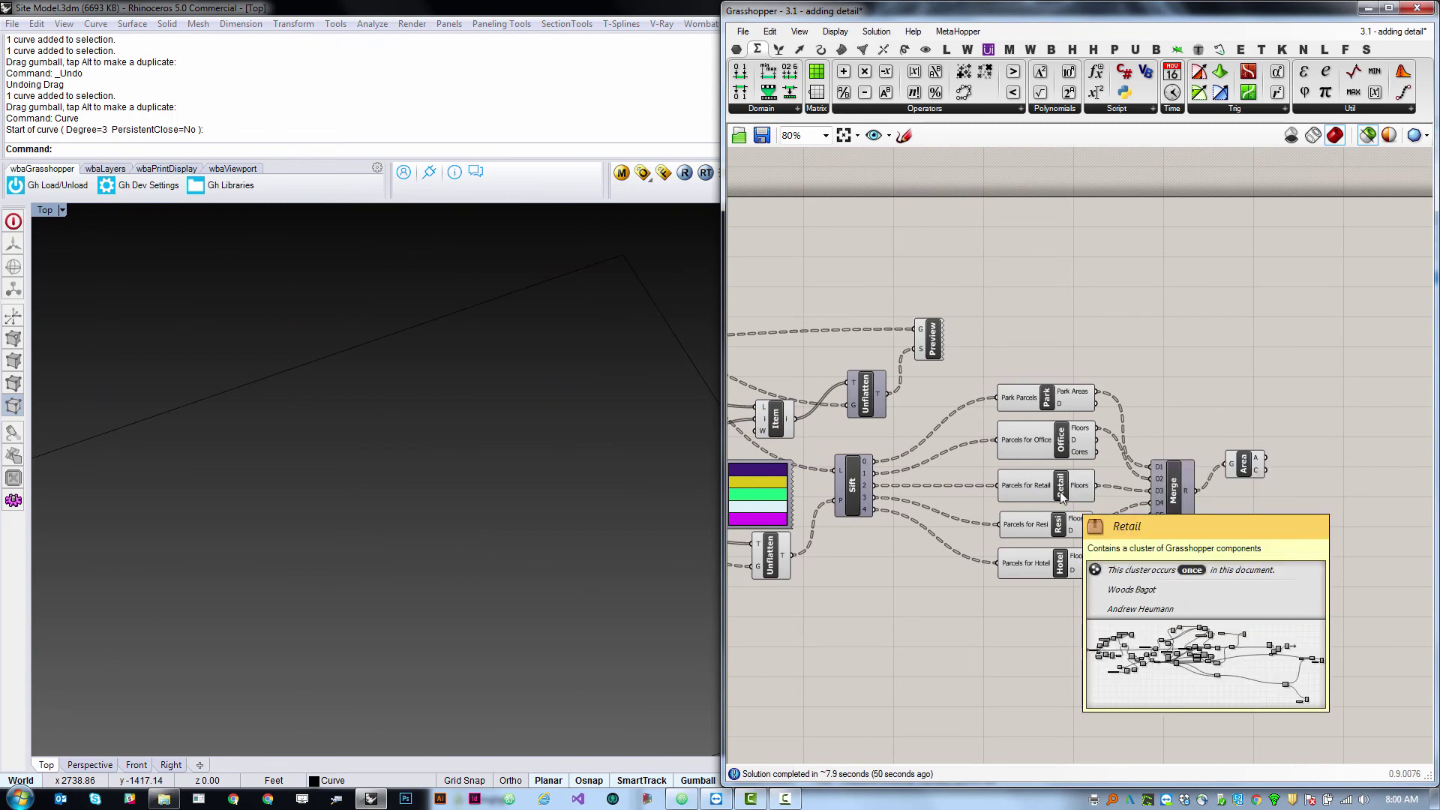
click(1047, 569)
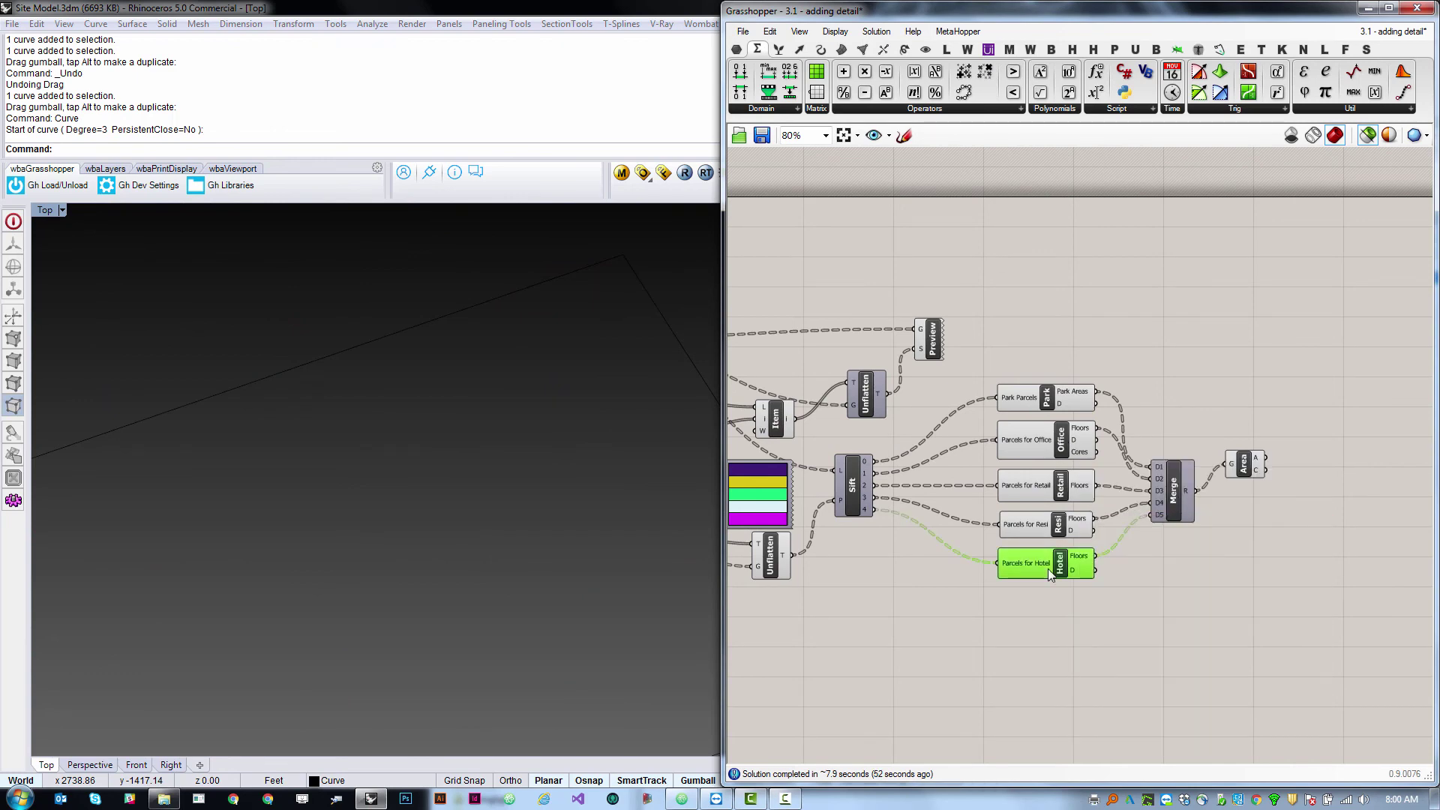
scroll(466, 490, down, 5)
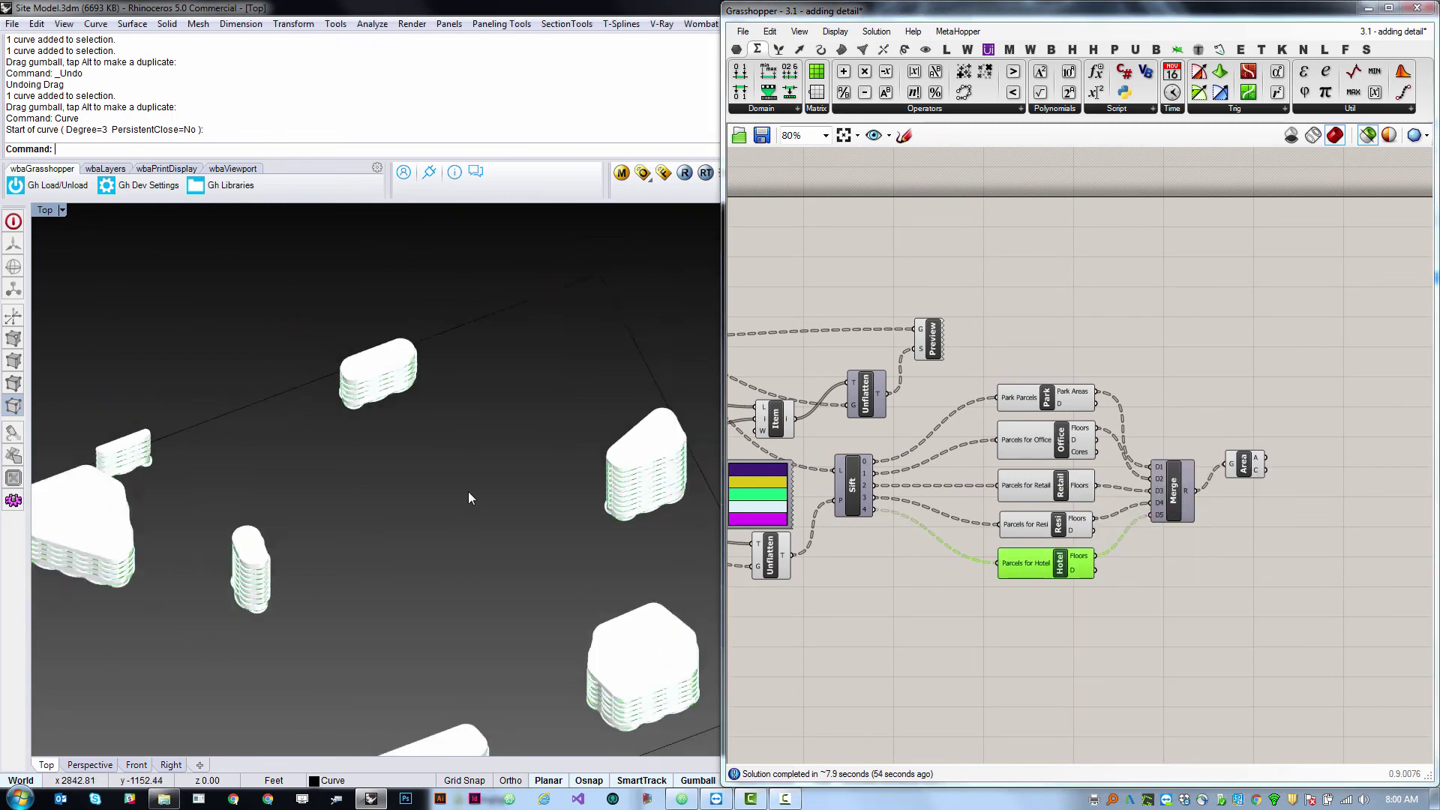
scroll(465, 585, up, 5)
click(1095, 622)
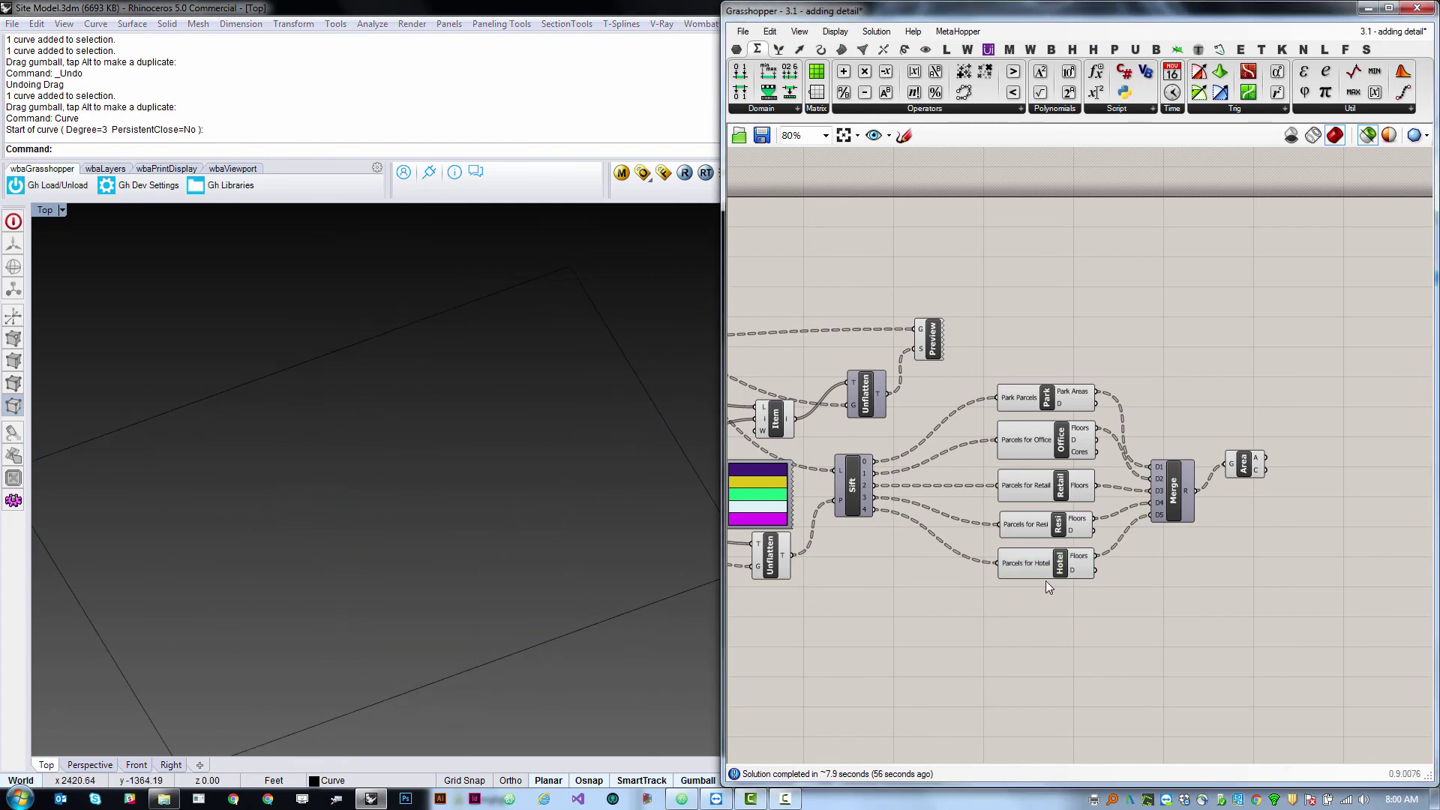
Select the Park, Office, Retail and Hotel clusters one after another to compare their generated geometry.
drag(1074, 402, 1080, 396)
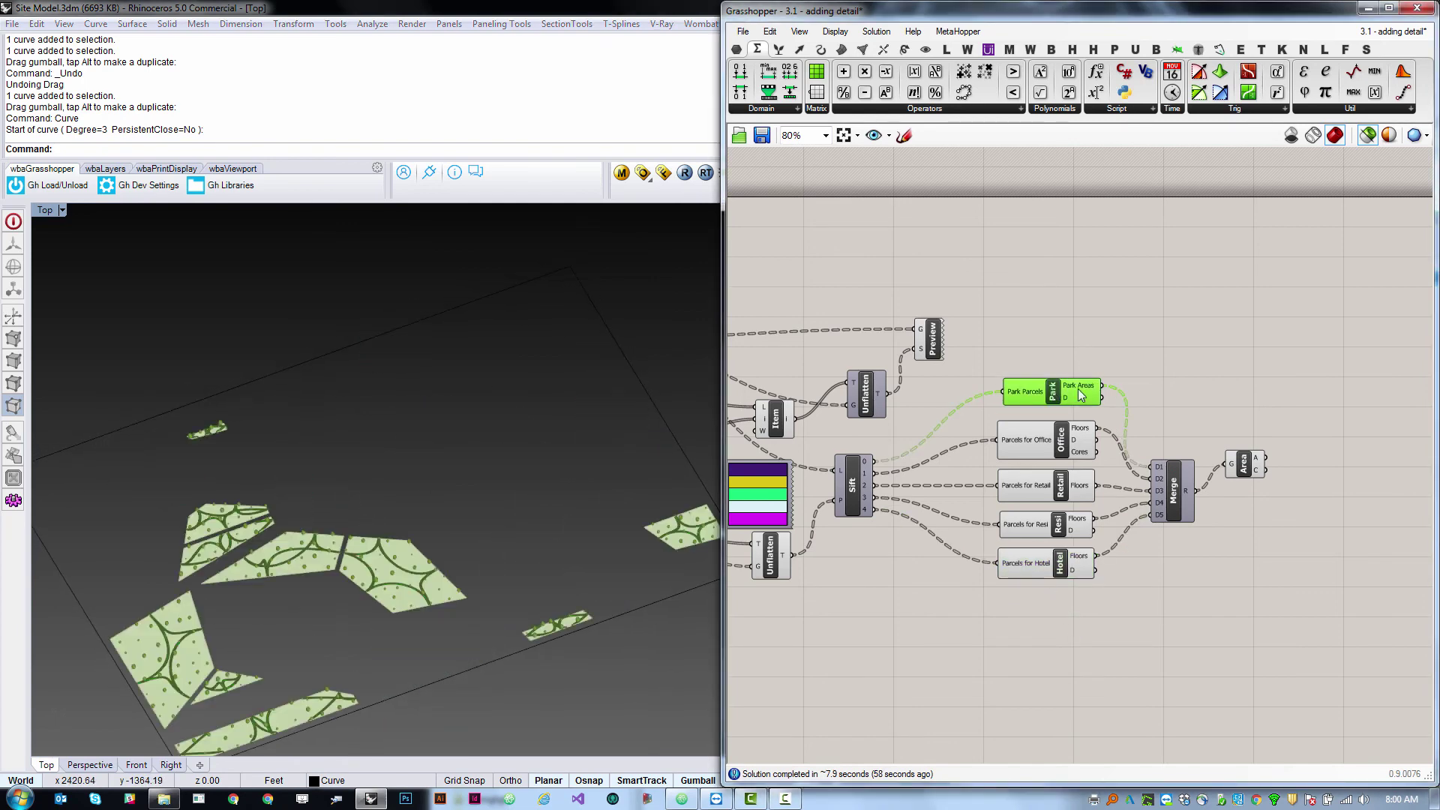
click(1062, 443)
click(1058, 485)
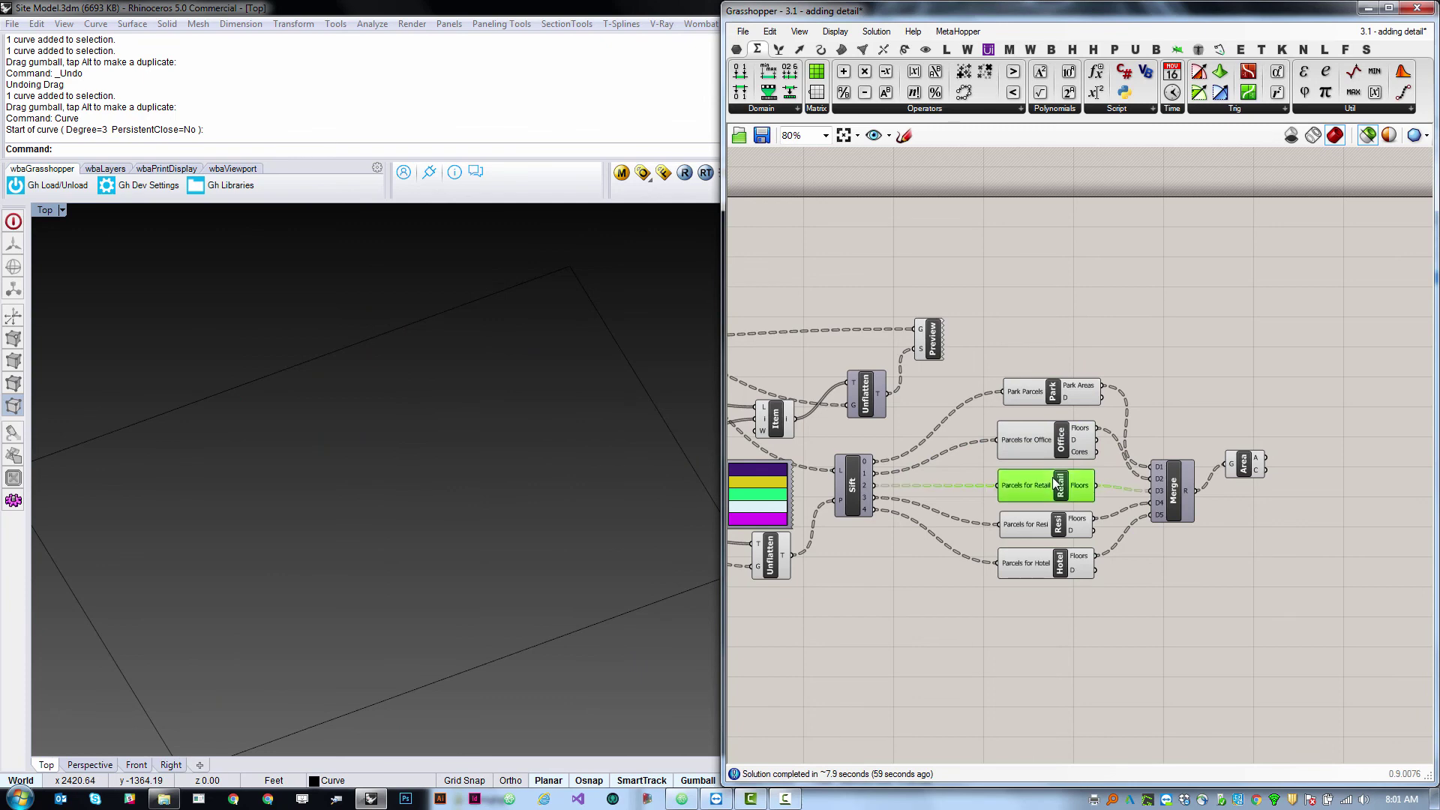
click(1061, 576)
Select all five program clusters together and examine the combined city massing from several angles.
drag(1103, 662, 821, 537)
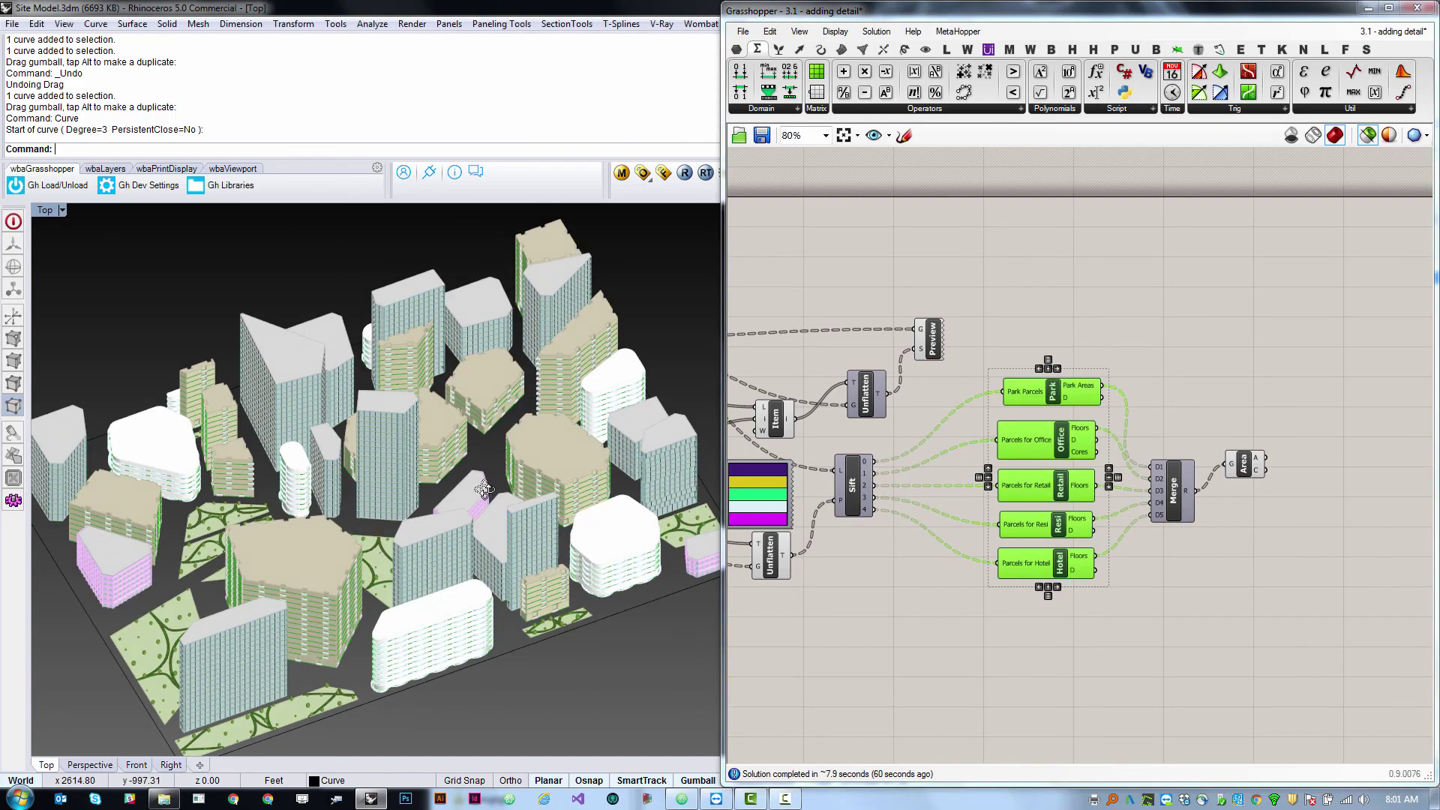
right_drag(514, 526, 520, 564)
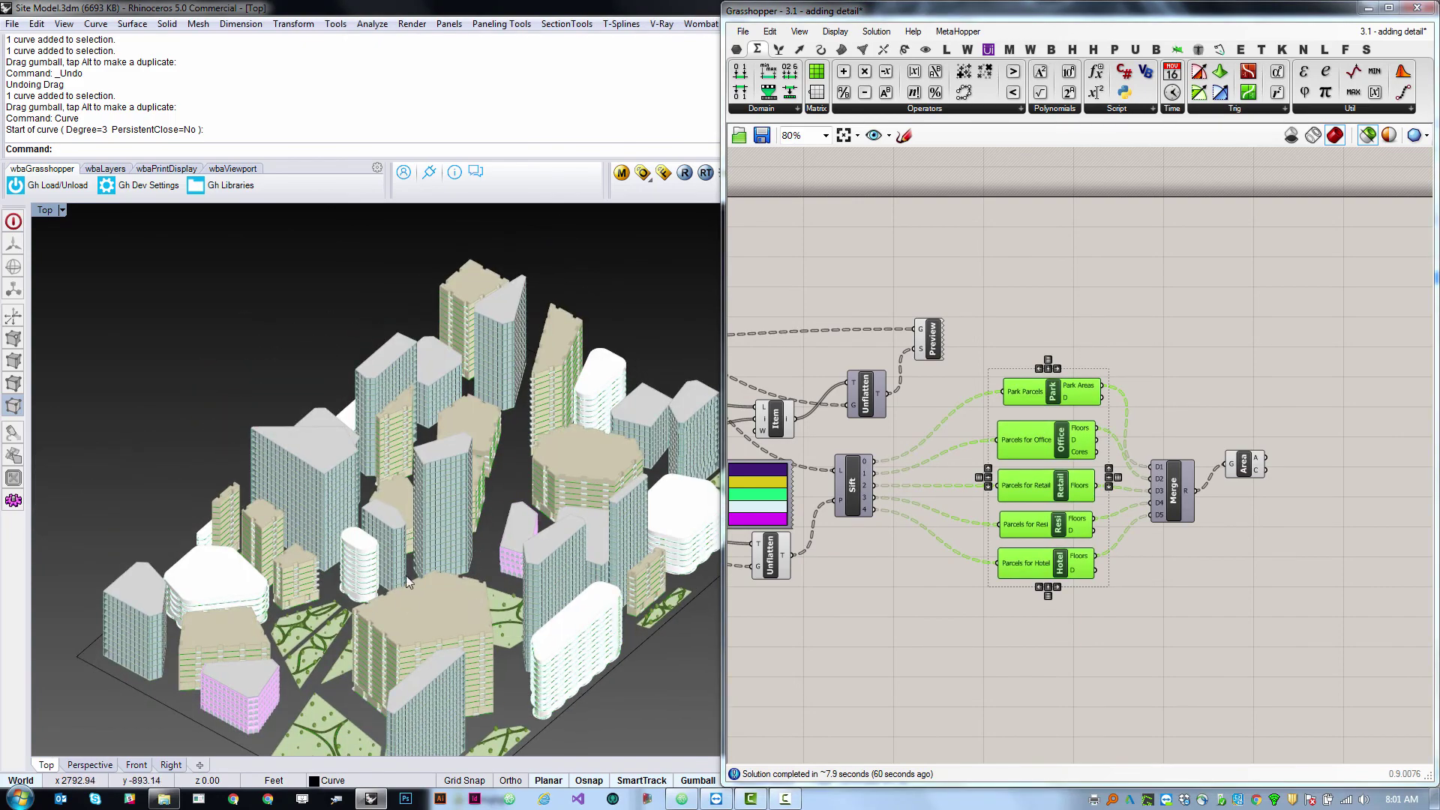
right_drag(272, 510, 372, 567)
scroll(337, 543, up, 3)
click(1086, 620)
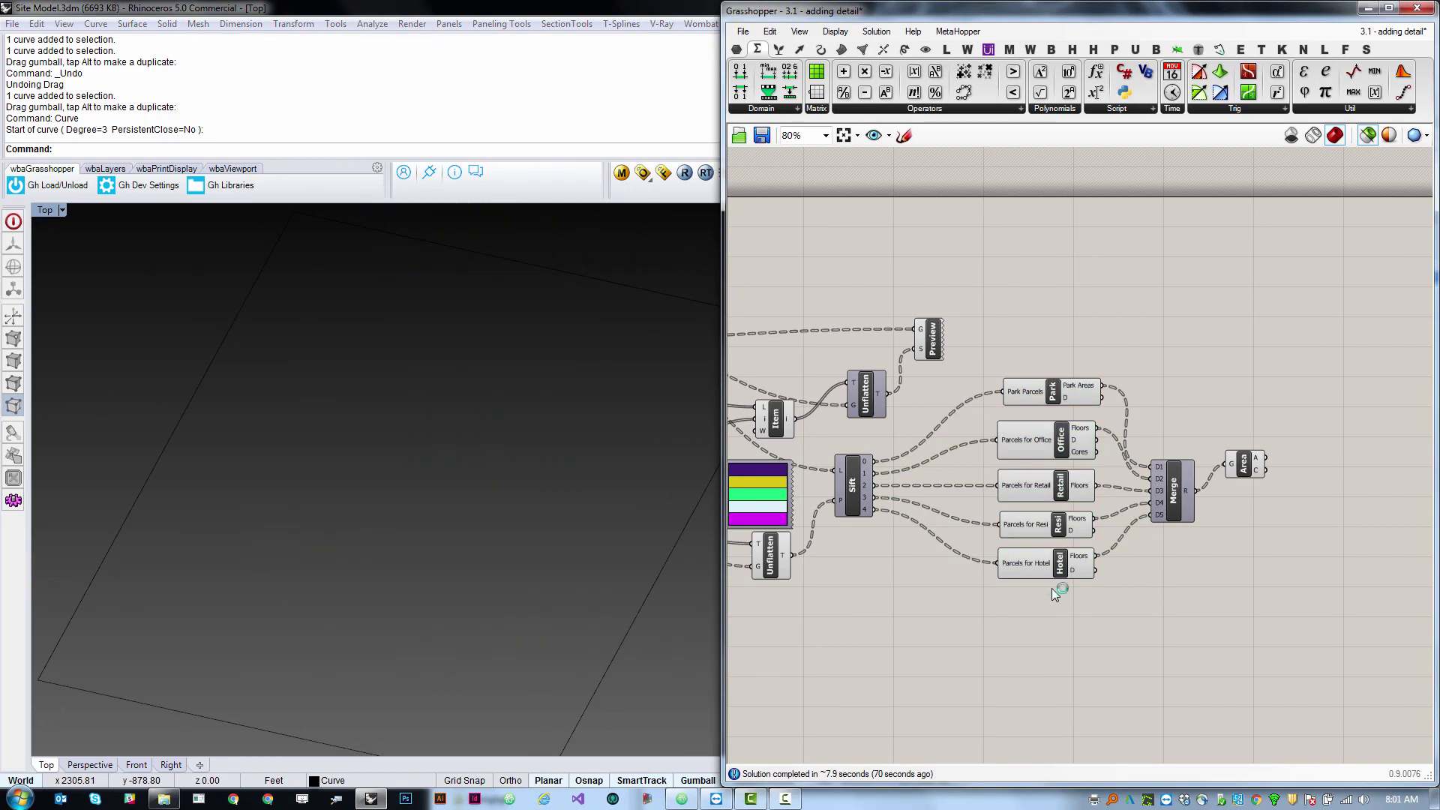
Preview the Park cluster's landscaped areas alone and compare them with the output of all five clusters.
scroll(1290, 488, down, 6)
scroll(1302, 491, up, 6)
click(1129, 406)
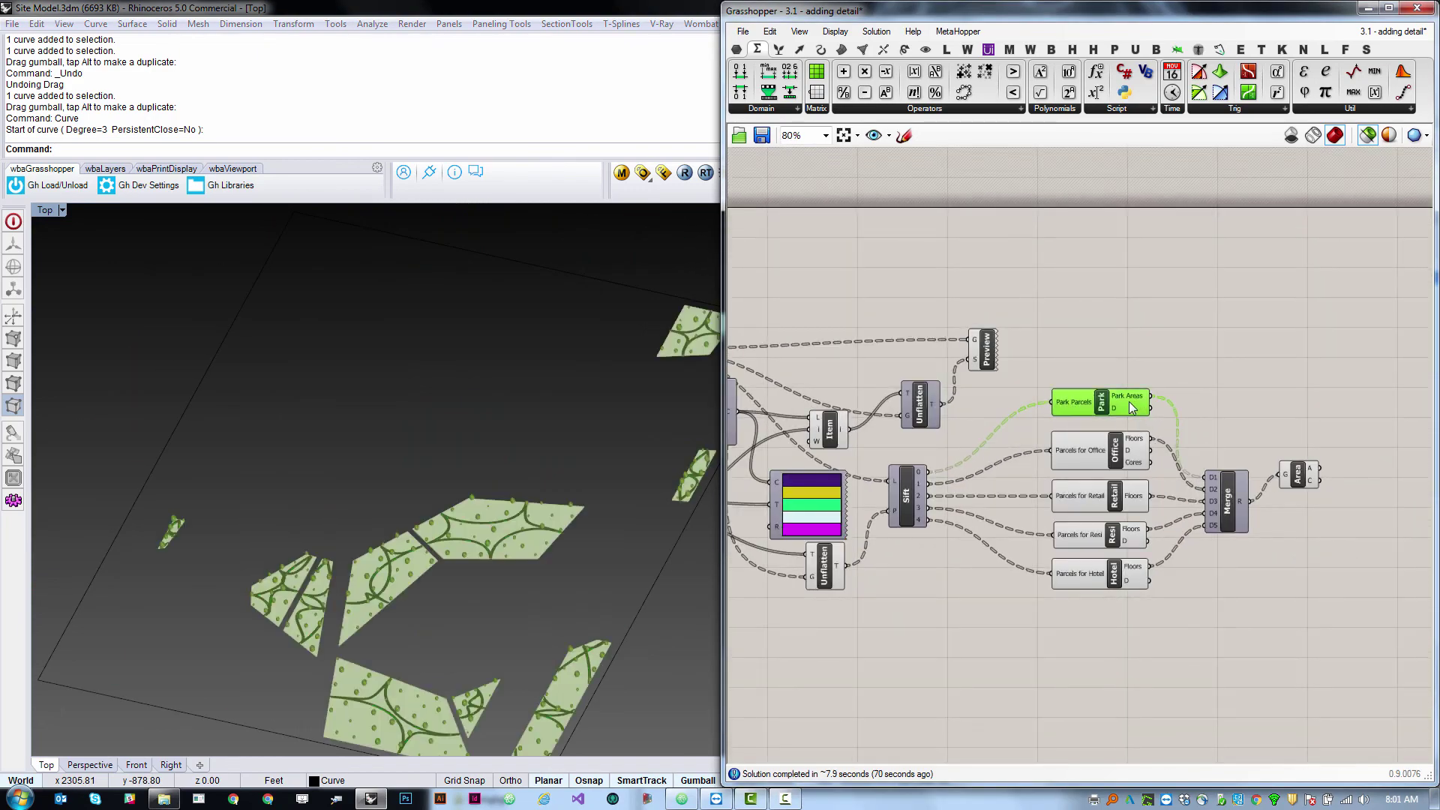
click(1173, 536)
drag(1153, 626, 1042, 383)
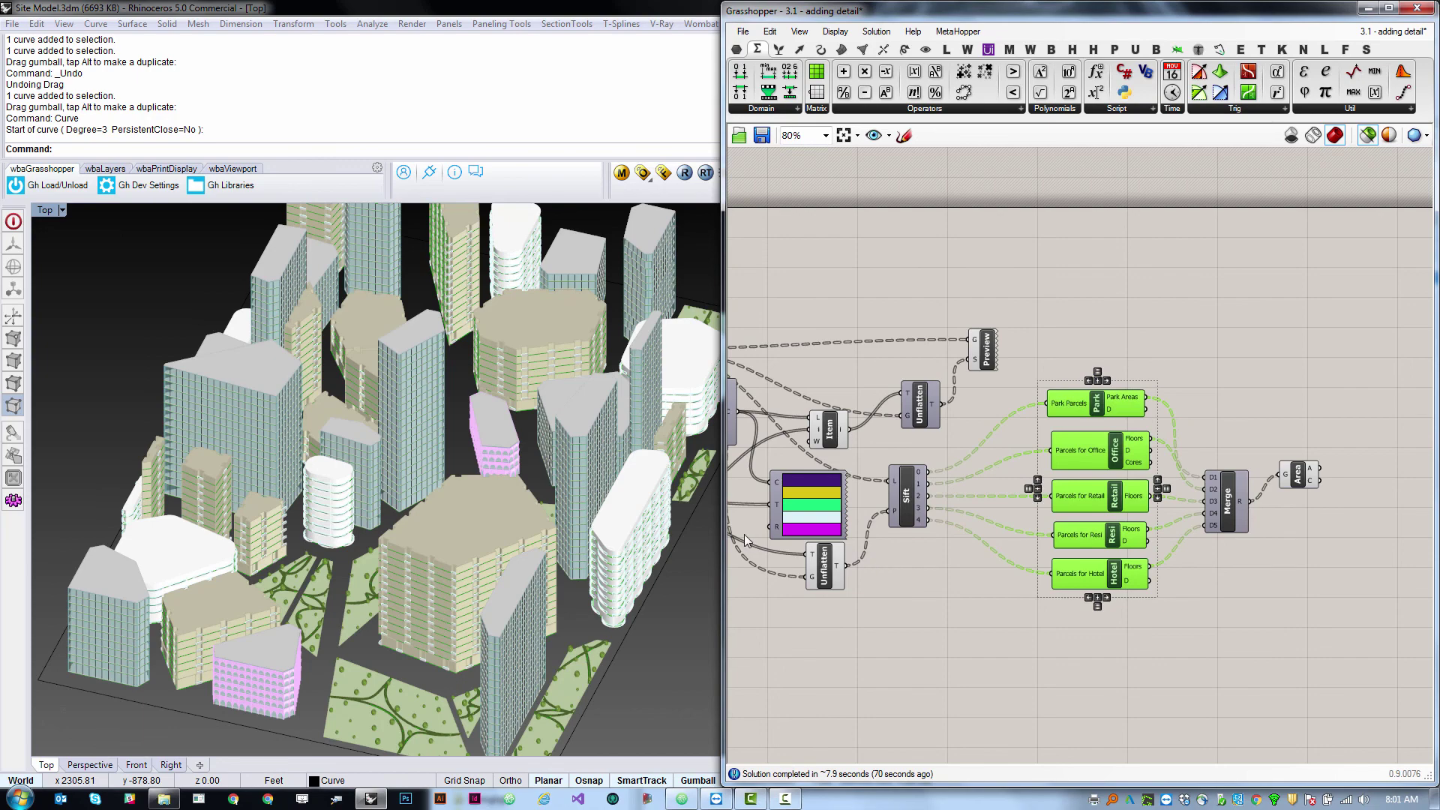
Select the Sift component and inspect the incoming plot surfaces across the site in the viewport.
click(1044, 500)
scroll(1044, 500, down, 4)
scroll(964, 493, up, 4)
click(1016, 504)
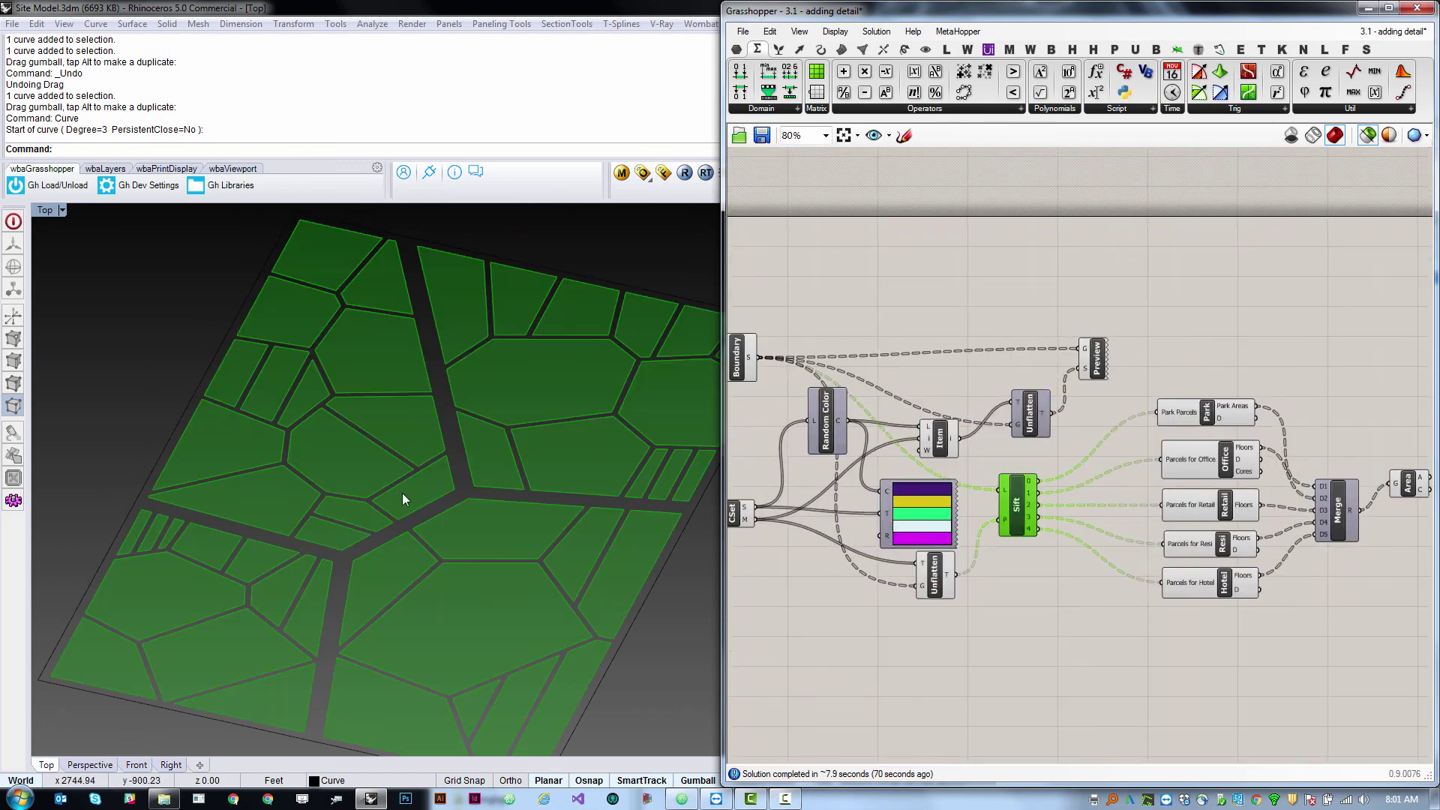
right_drag(402, 496, 377, 470)
click(1380, 593)
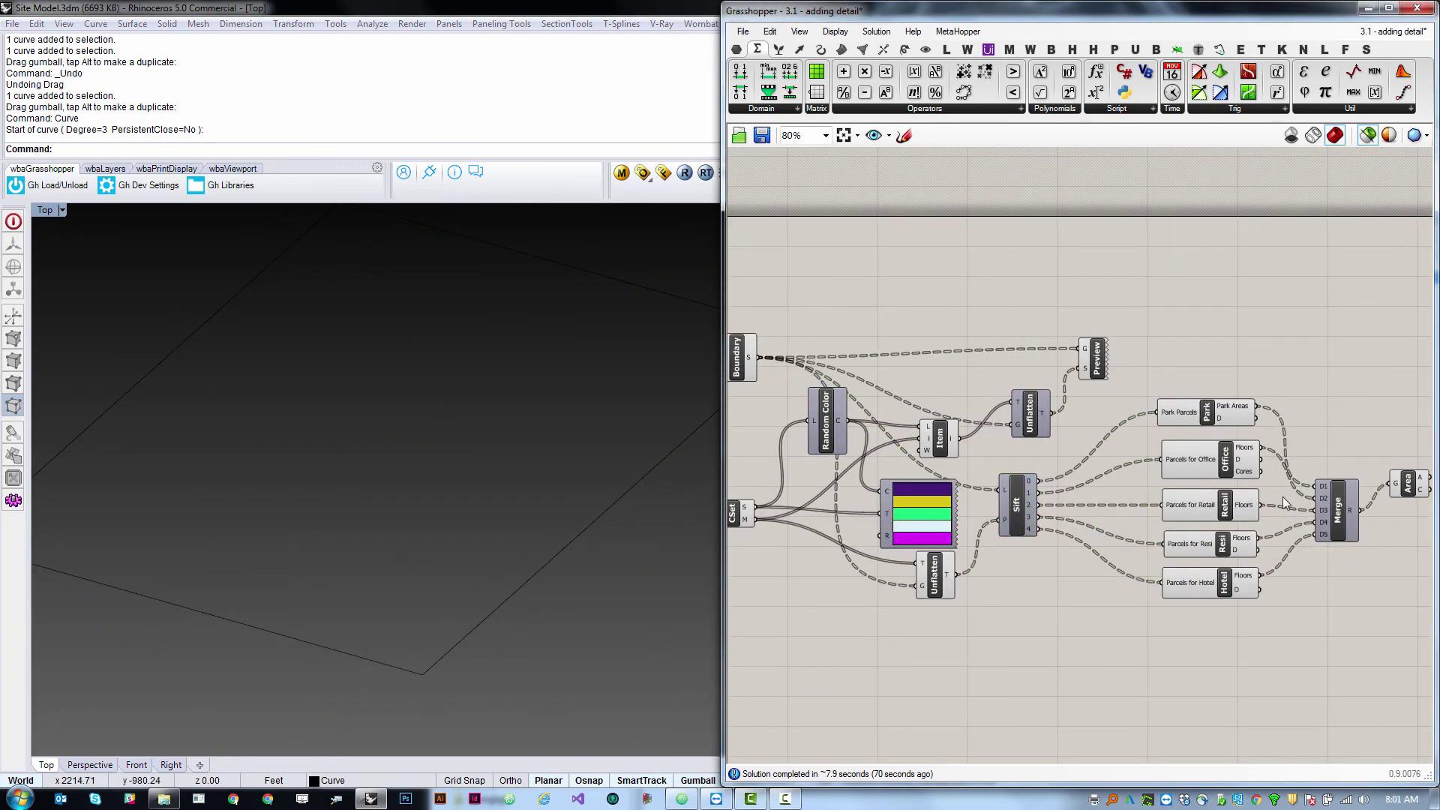
Select all five program clusters and inspect the arched facades, balconies, curtain walls and park trees up close near street level.
right_drag(1360, 400, 1303, 461)
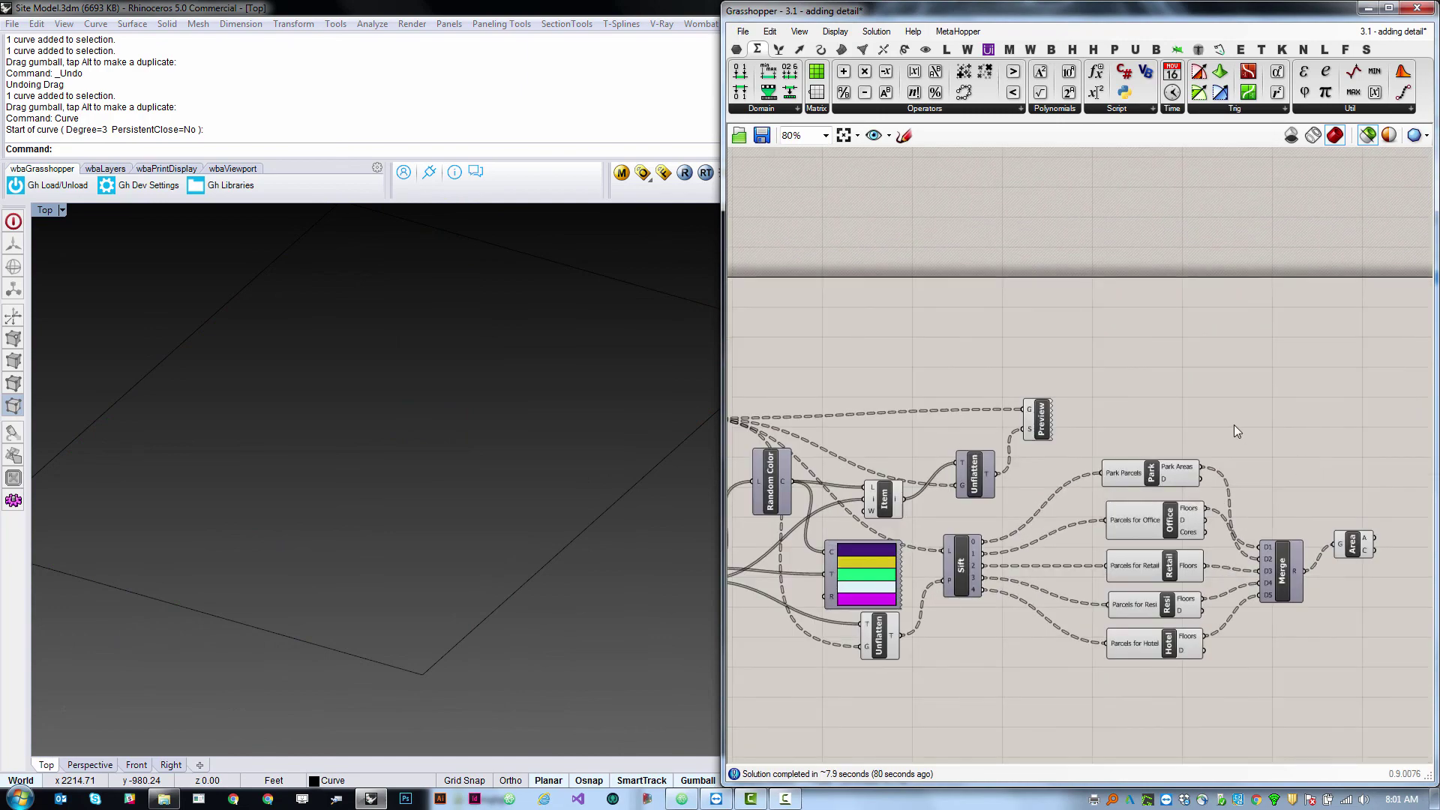
drag(1234, 424, 1128, 687)
right_drag(480, 570, 472, 617)
scroll(472, 618, down, 5)
scroll(510, 521, up, 10)
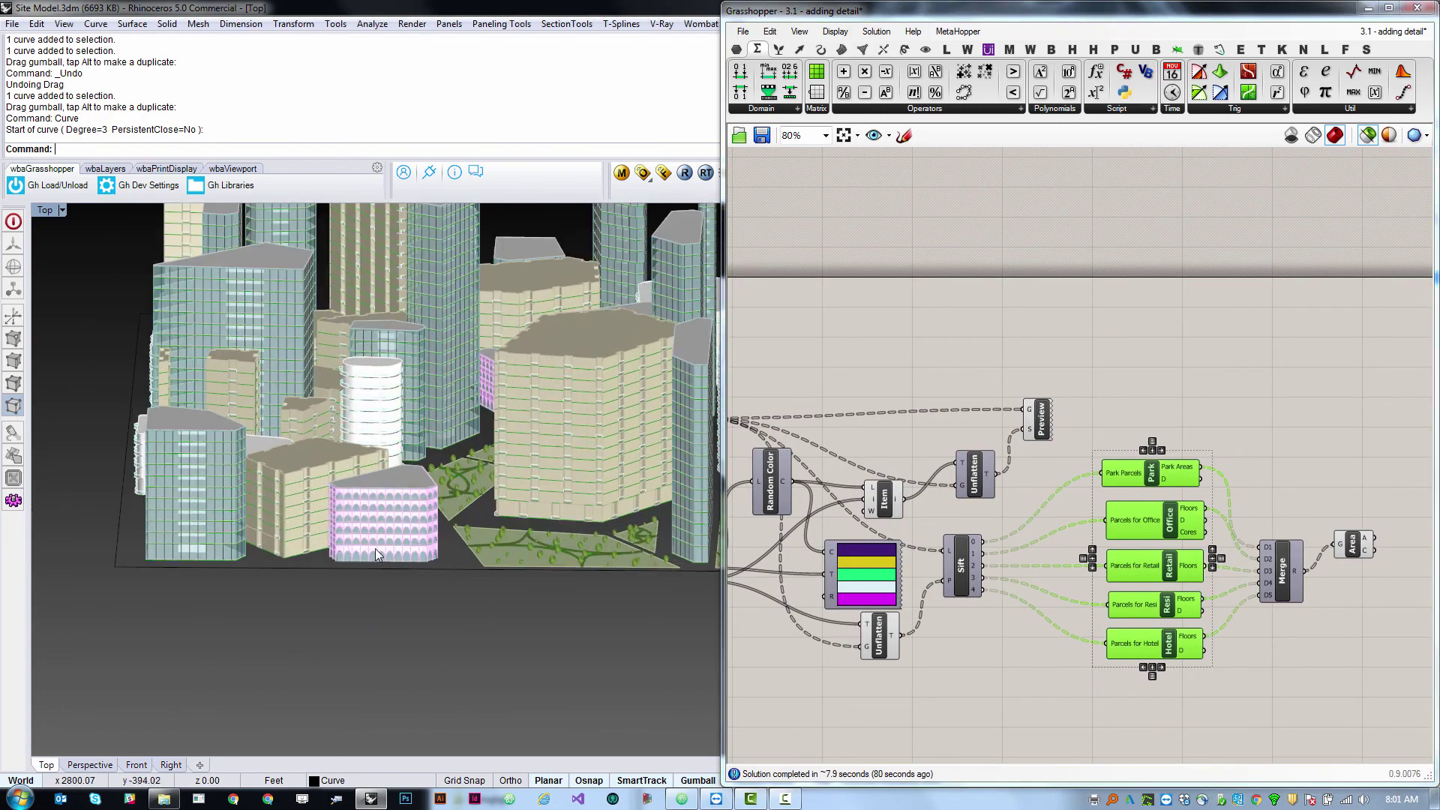
scroll(487, 491, up, 3)
scroll(364, 487, down, 1)
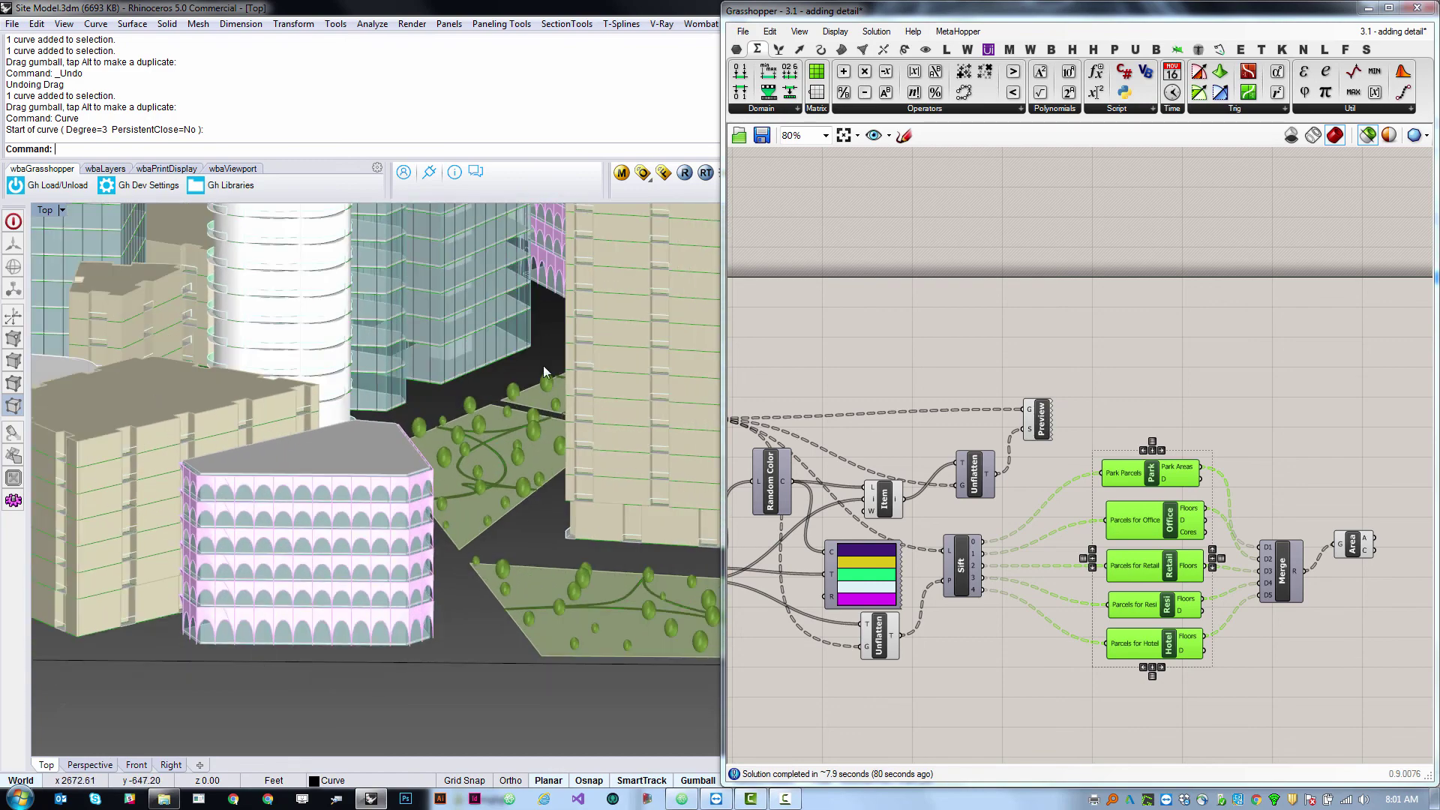
scroll(401, 551, up, 2)
scroll(400, 552, down, 5)
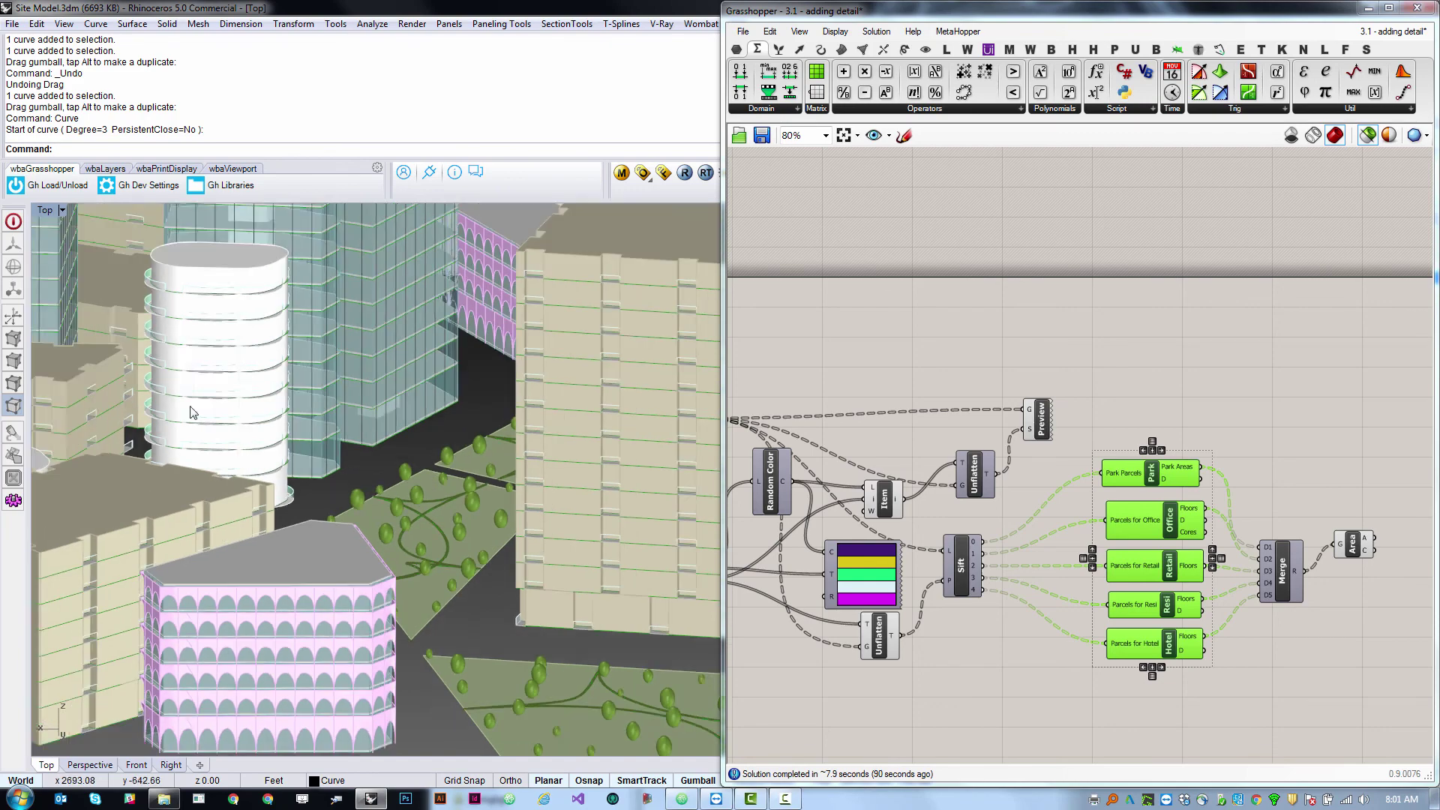
right_drag(192, 408, 190, 392)
scroll(561, 441, down, 4)
click(1162, 374)
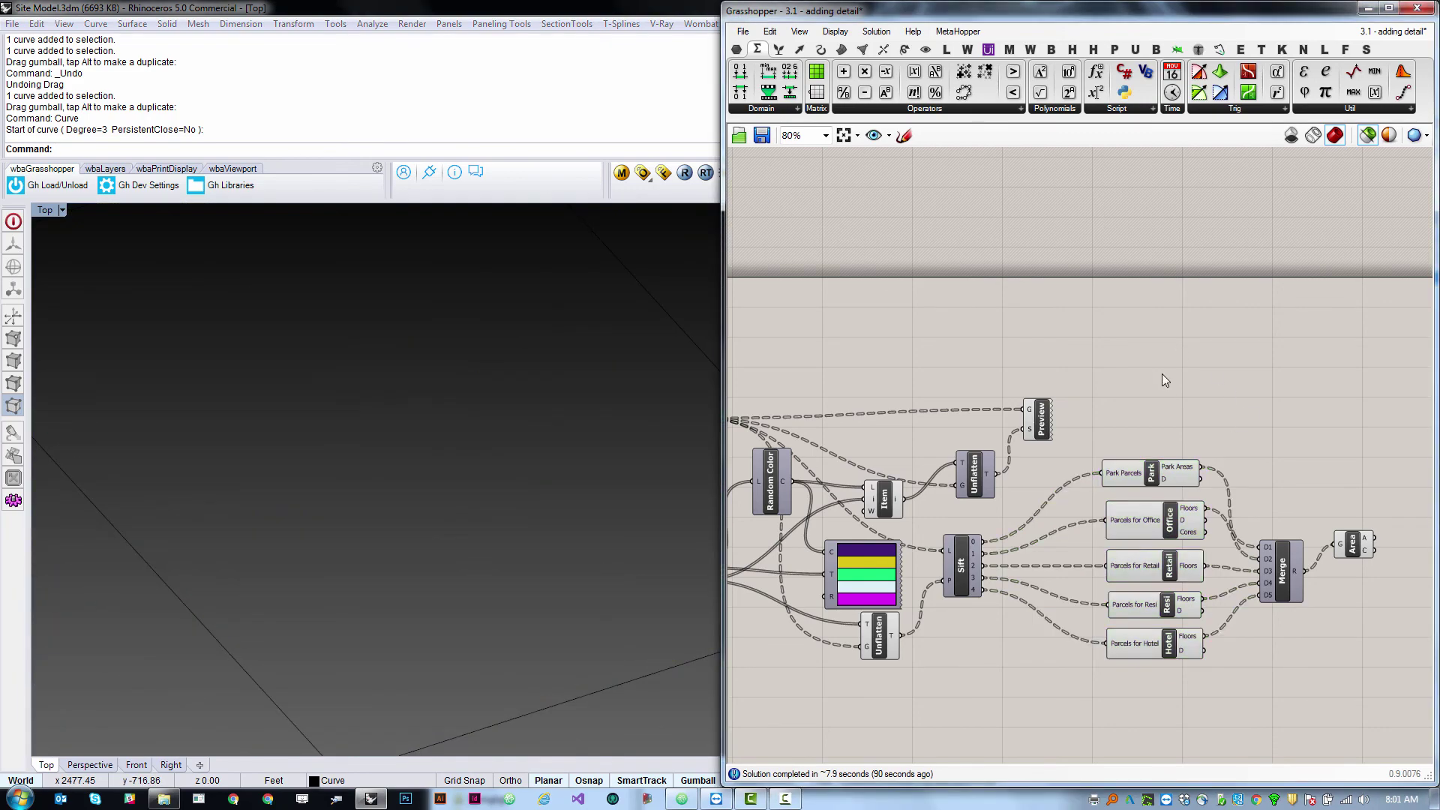
Select the Preview component and the Park, Resi and Office clusters in turn to compare what each one displays.
scroll(1250, 483, down, 3)
scroll(1320, 472, up, 2)
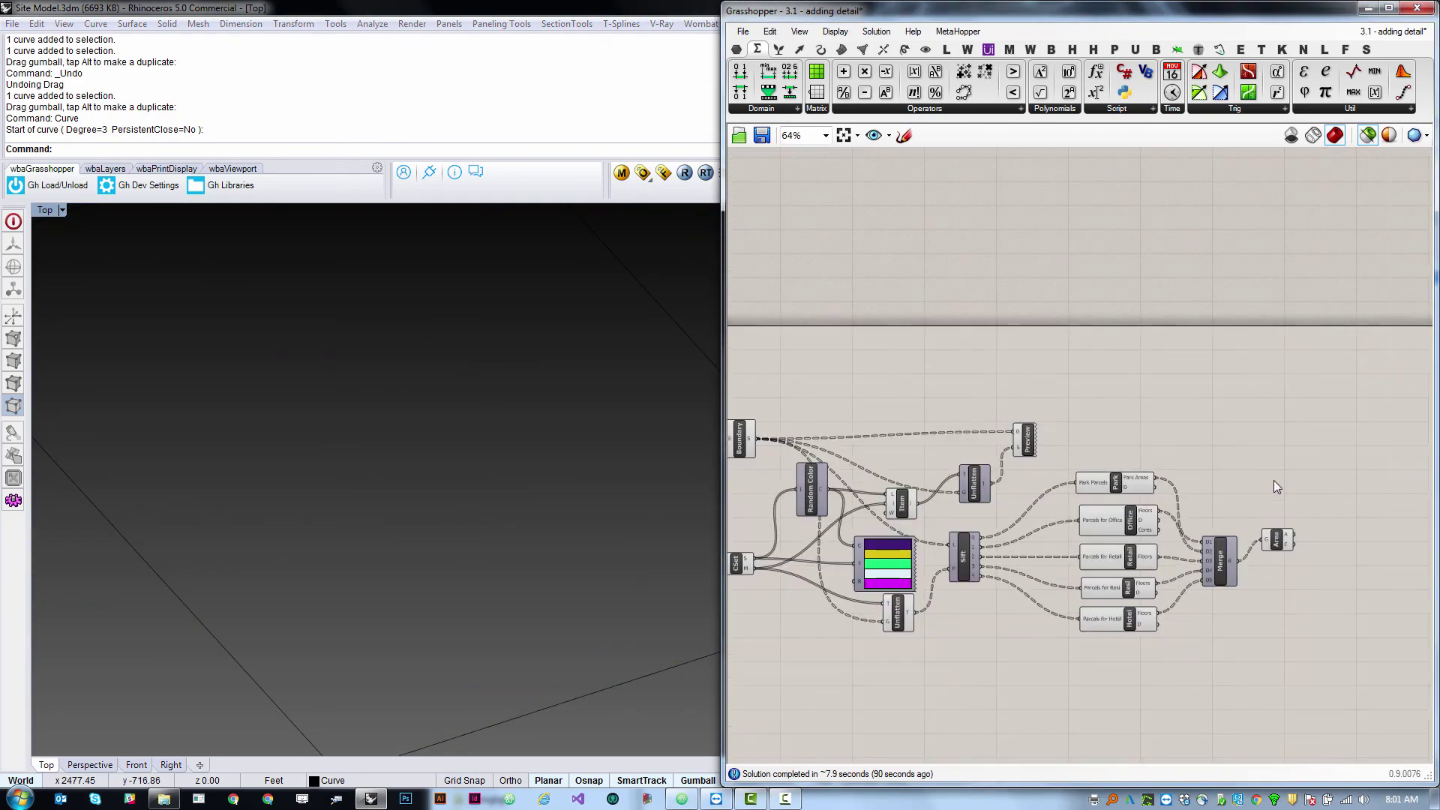
click(1033, 446)
click(1090, 418)
drag(1138, 480, 1151, 480)
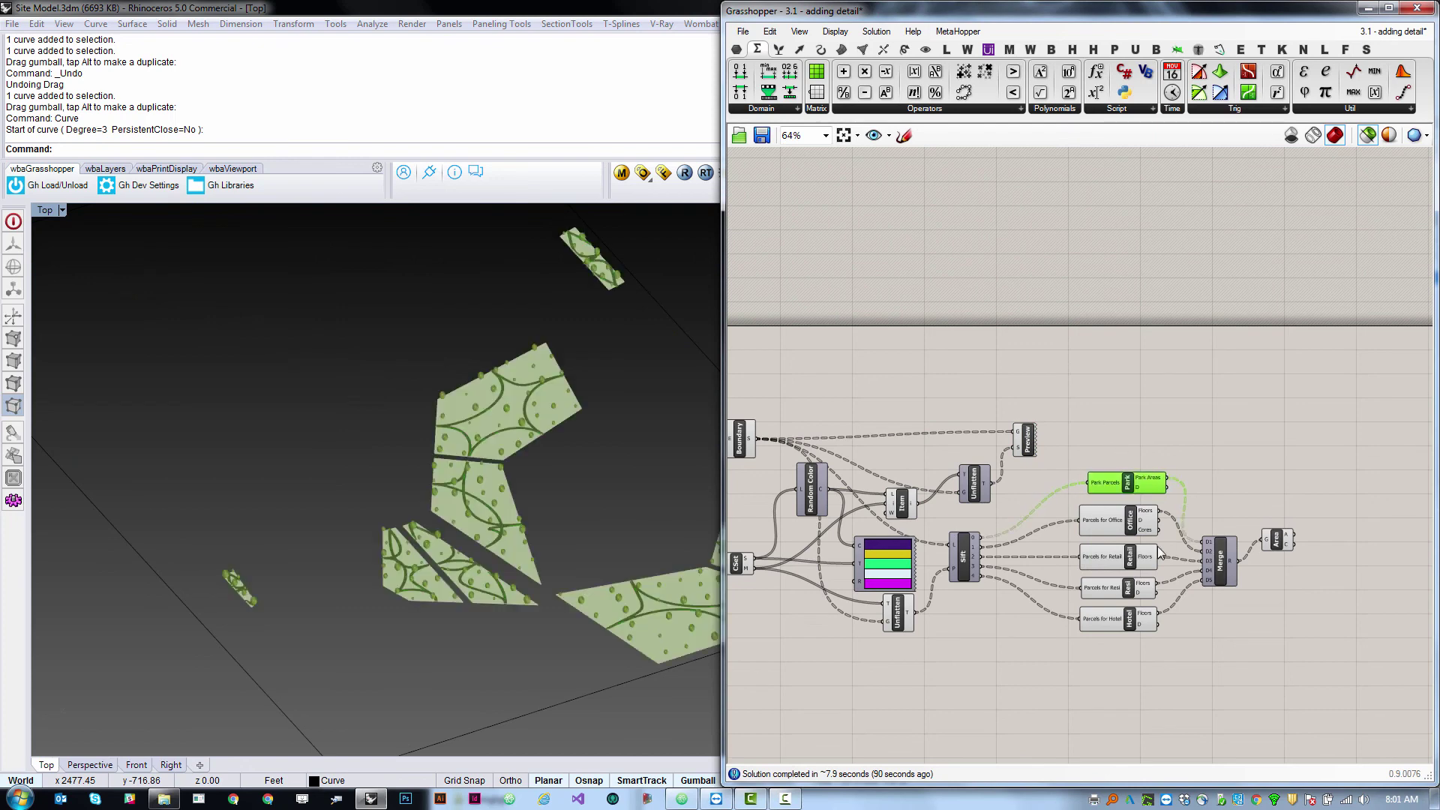
click(1125, 588)
click(1129, 521)
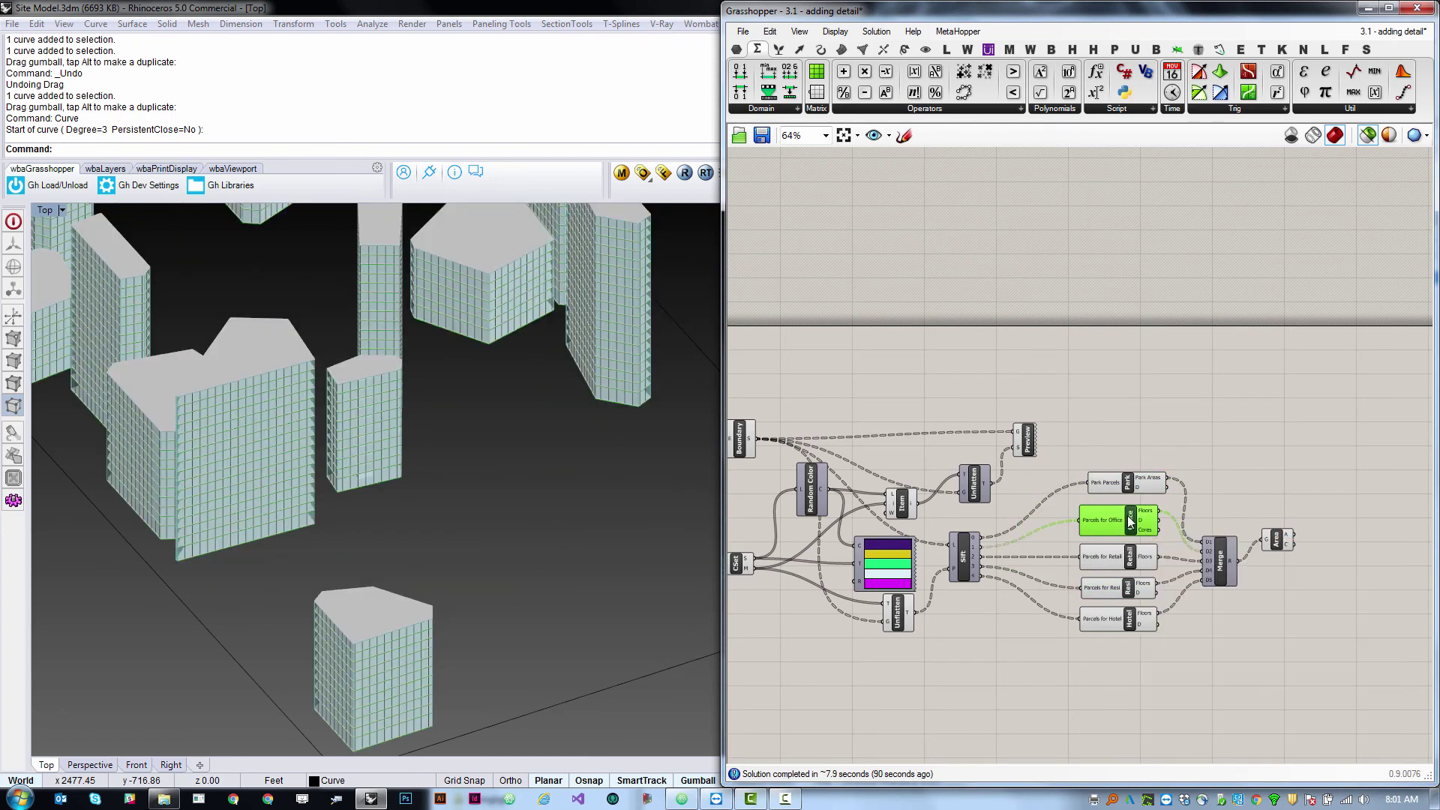
Open the Office cluster to view its internal definition, and close it with its changes discarded.
double_click(1130, 520)
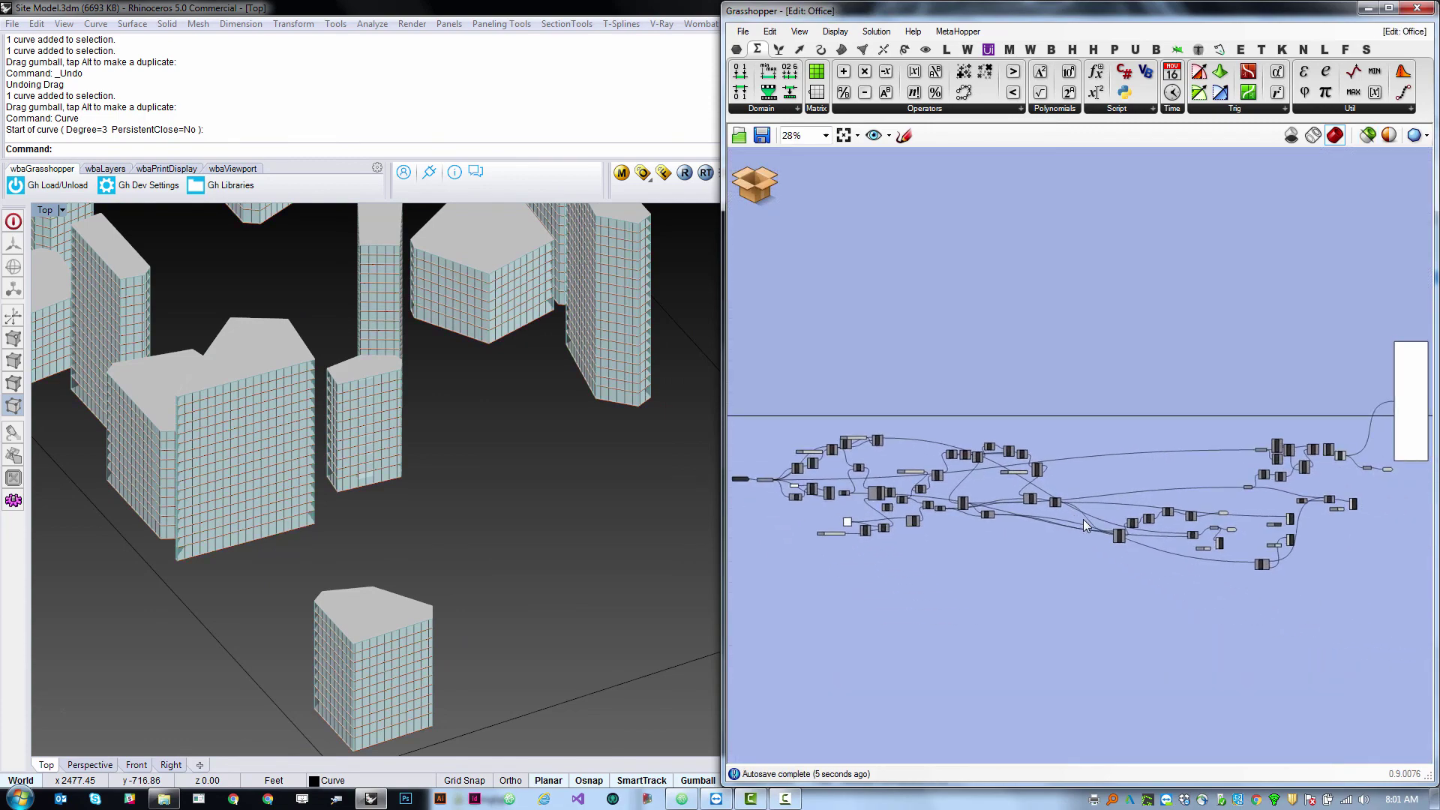
click(747, 183)
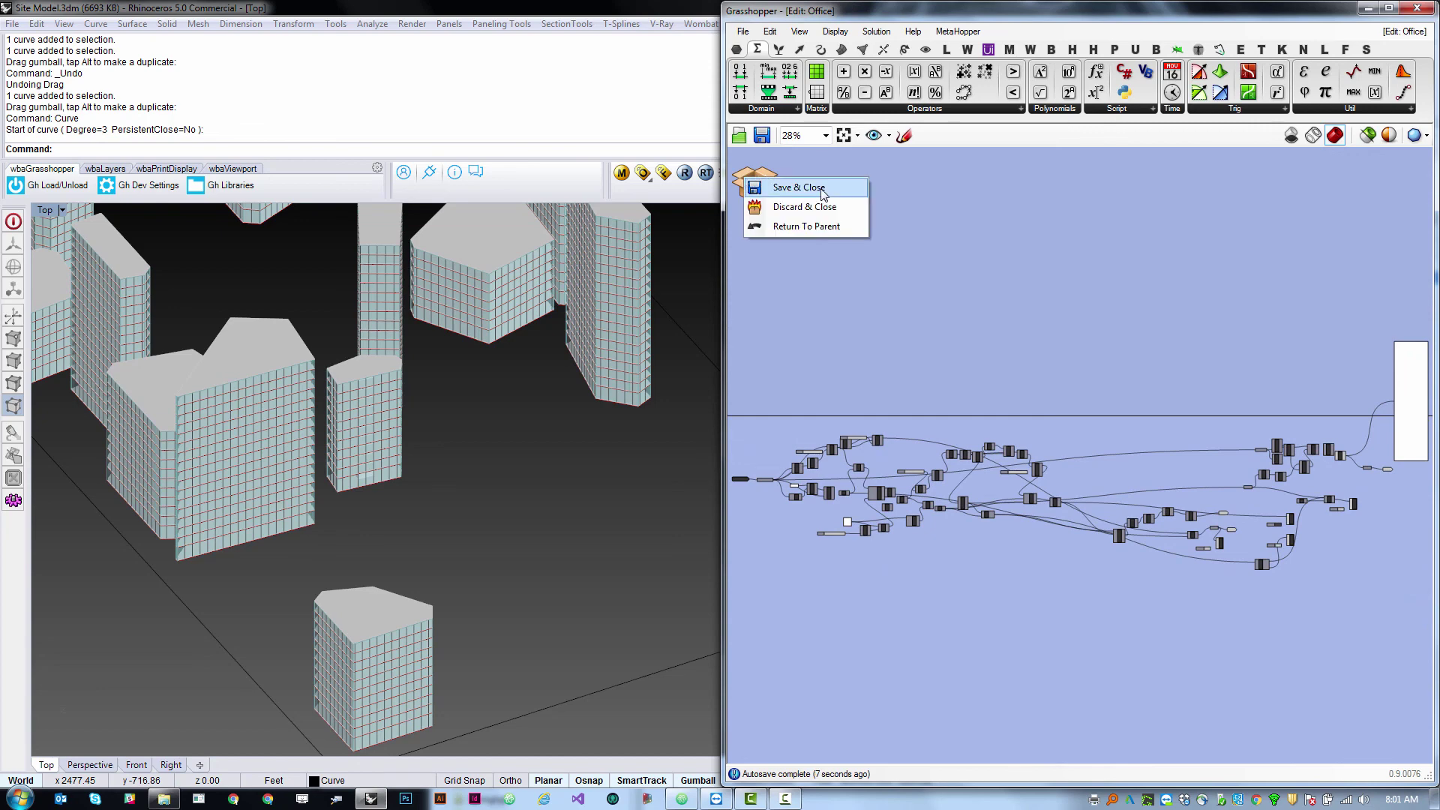
click(811, 204)
click(1118, 429)
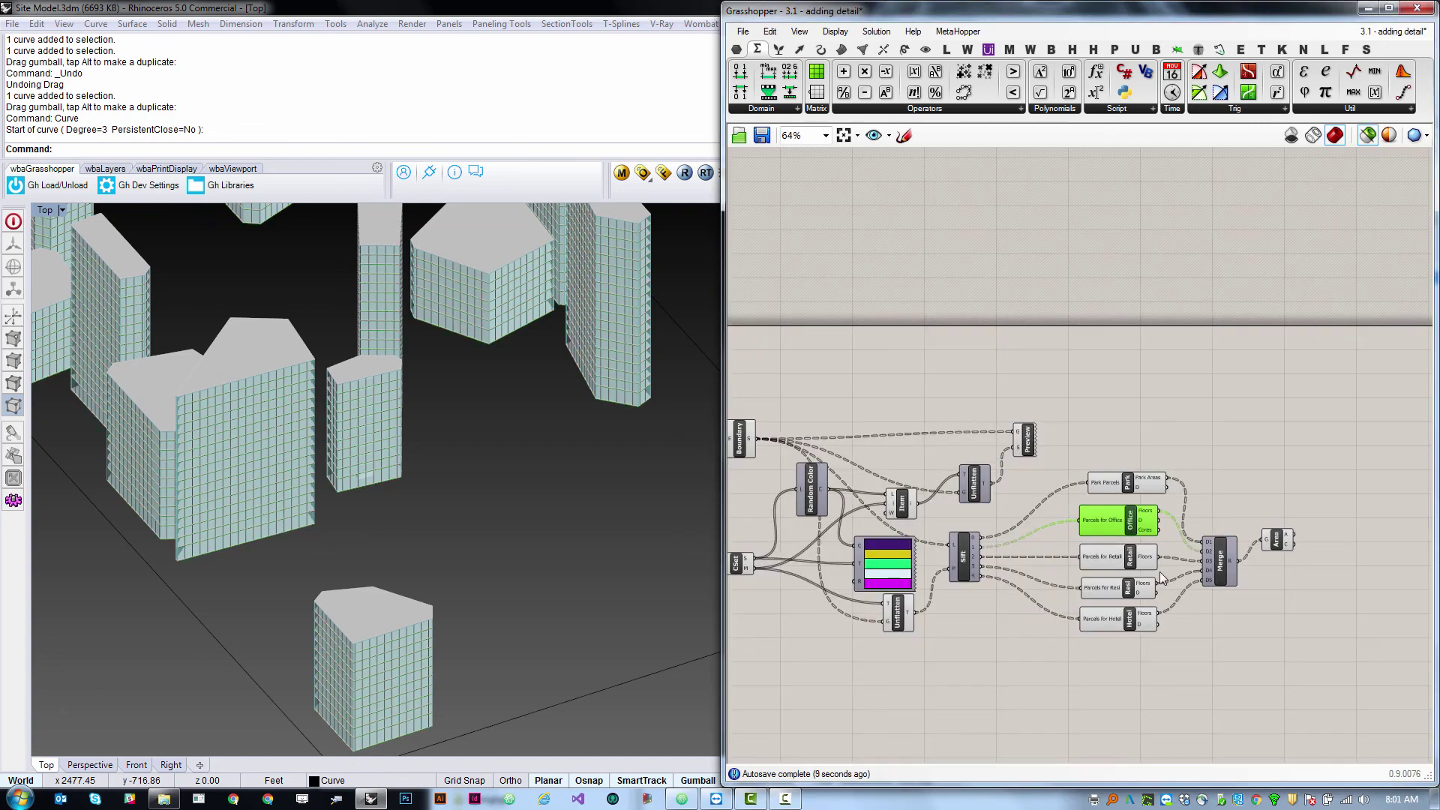
Select the Office cluster in the main definition and view its towers across the whole site.
click(1117, 520)
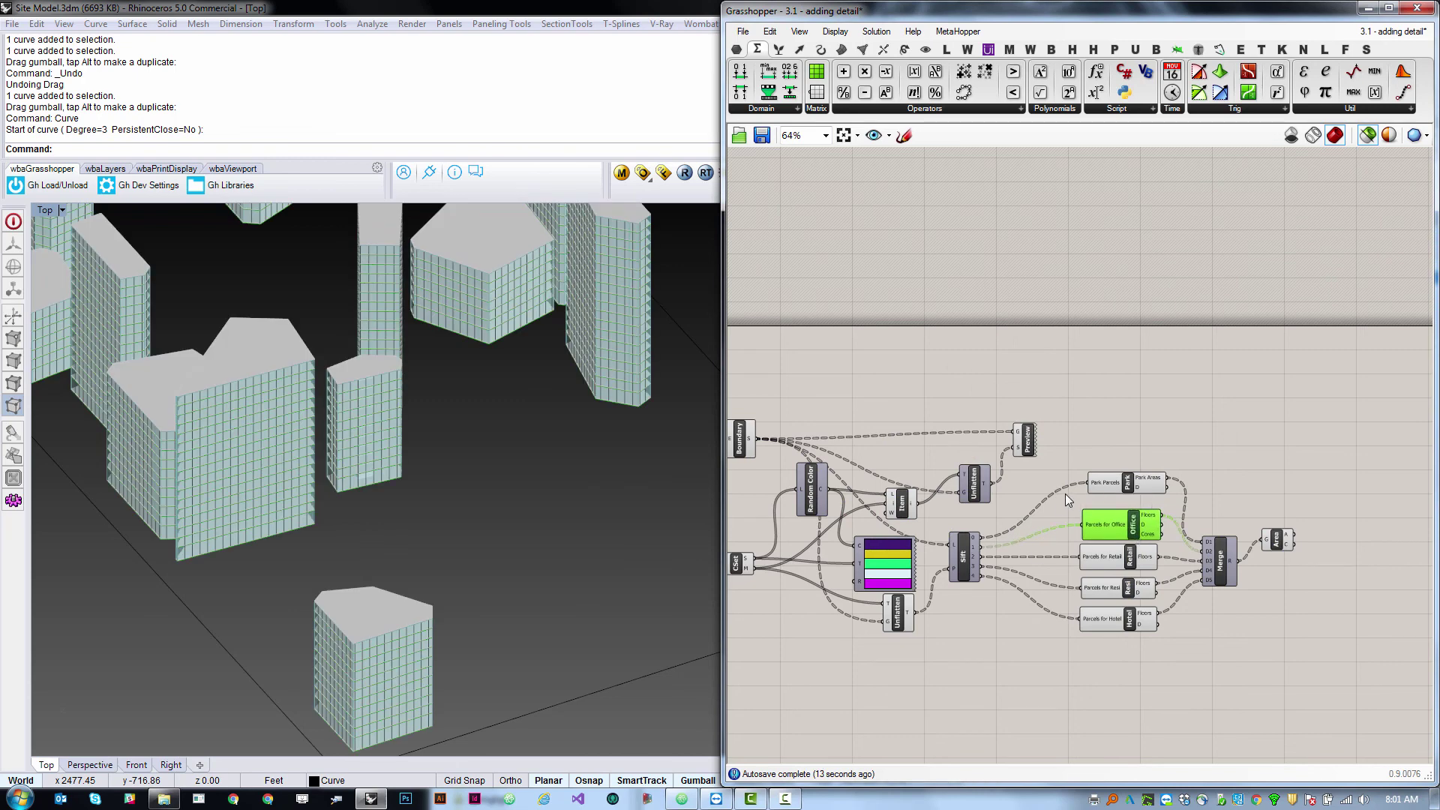
scroll(474, 547, down, 10)
right_drag(503, 511, 513, 569)
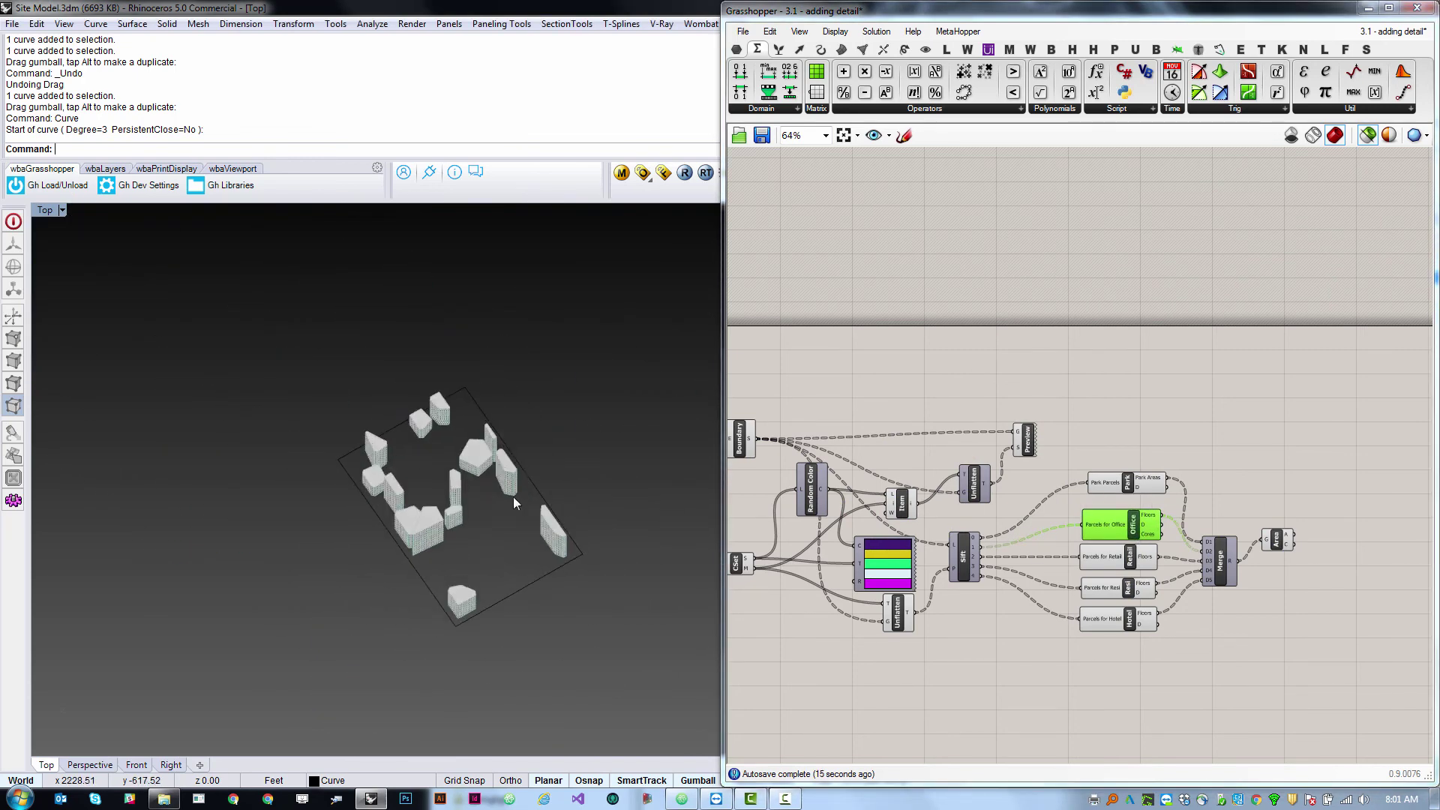
scroll(471, 569, up, 5)
ctrl+shift+right_drag(542, 623, 569, 627)
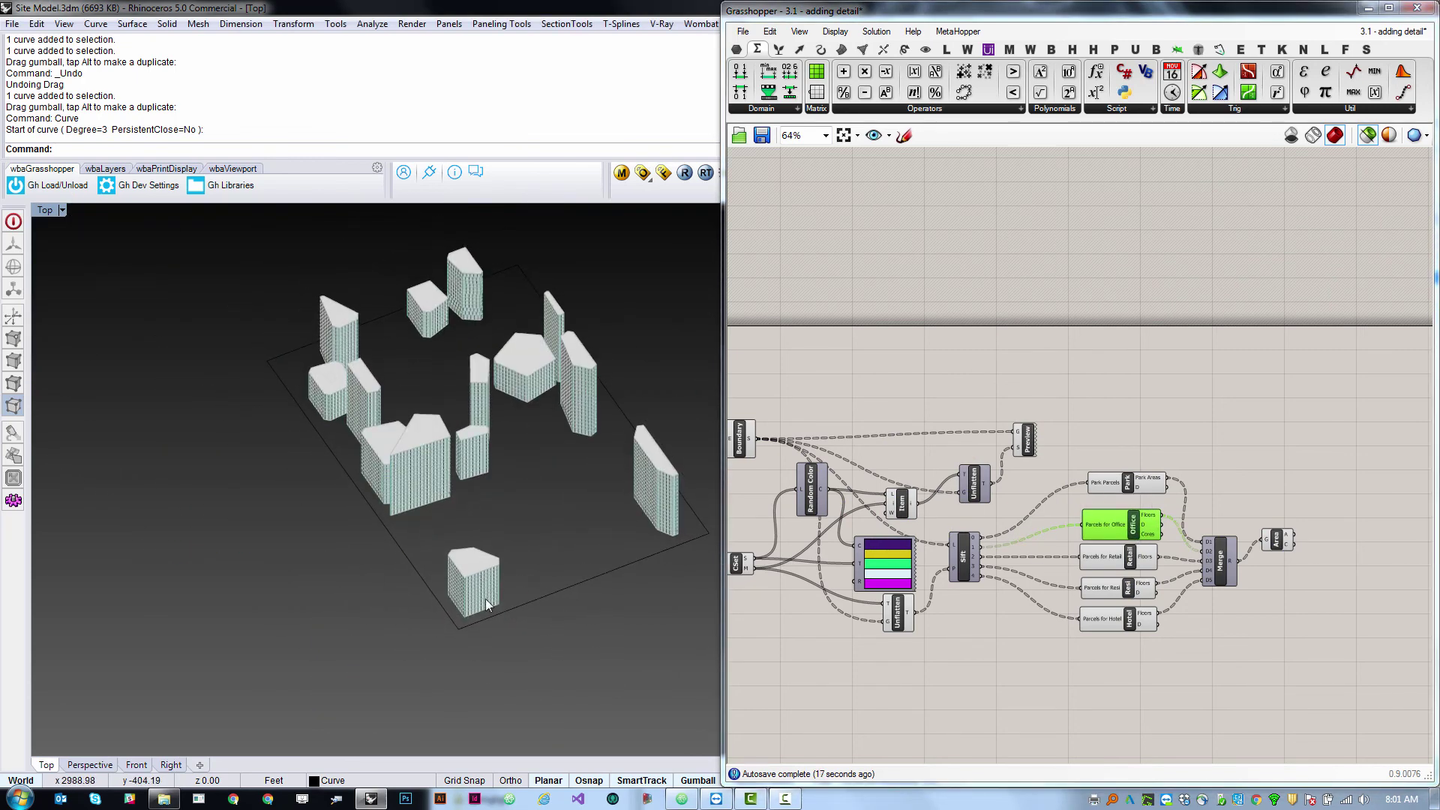
Draw a closed four-sided polyline on the ground outside the site boundary, with its closing edge about 158 feet long.
key(Return)
scroll(486, 604, up, 3)
click(183, 703)
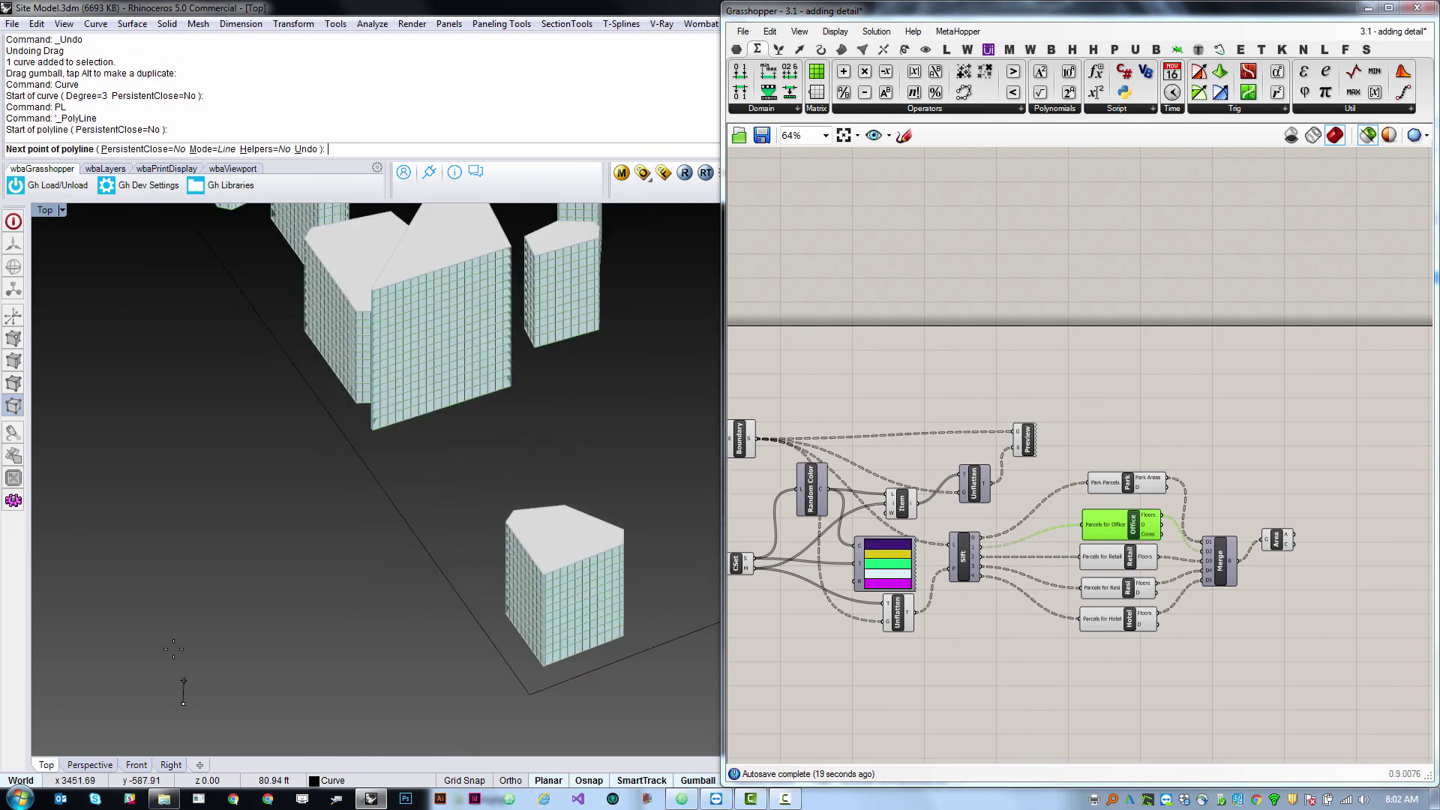
click(160, 637)
click(253, 608)
click(284, 642)
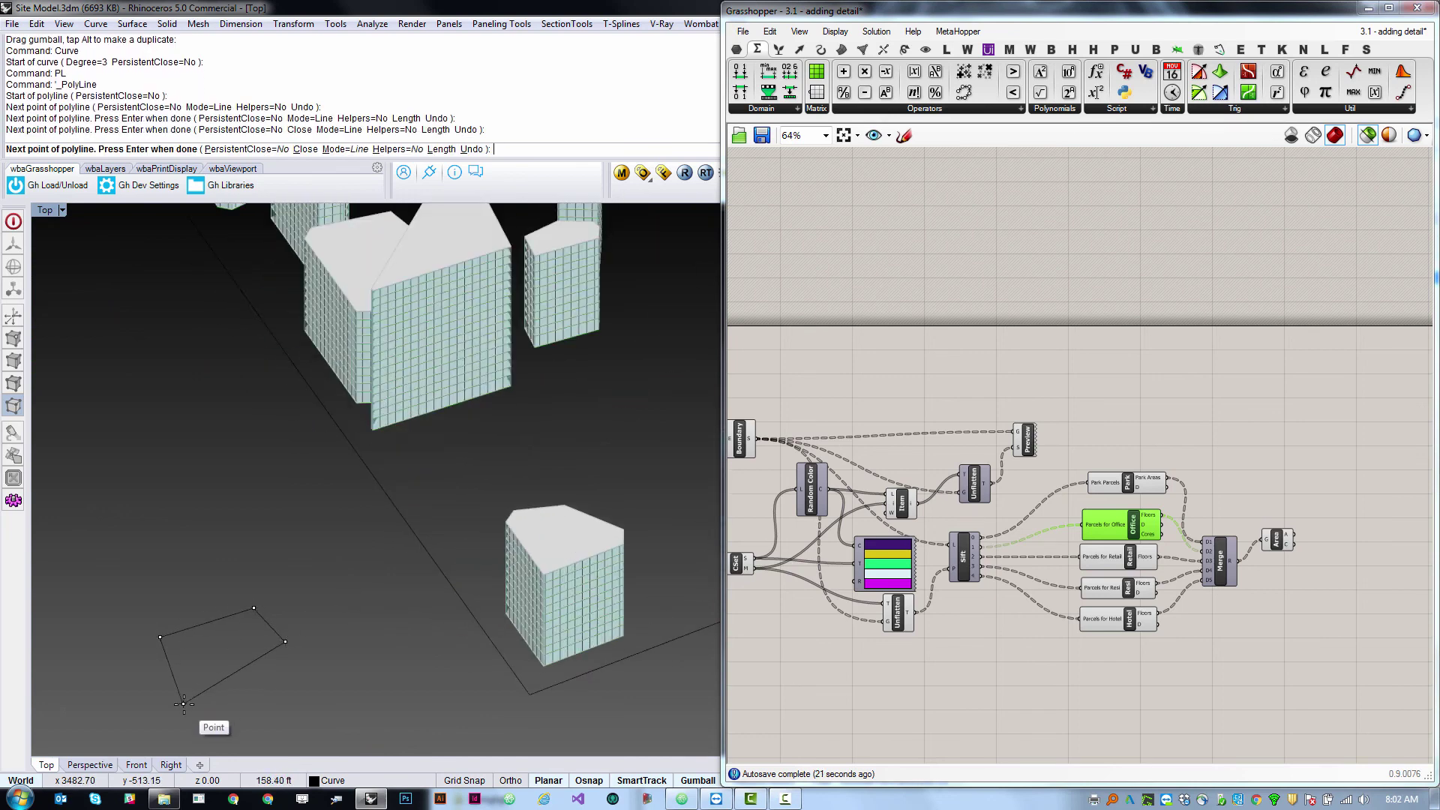
click(183, 704)
Add a Curve parameter below the main definition and assign the new four-sided polyline to it.
click(214, 686)
double_click(844, 688)
text(crv)
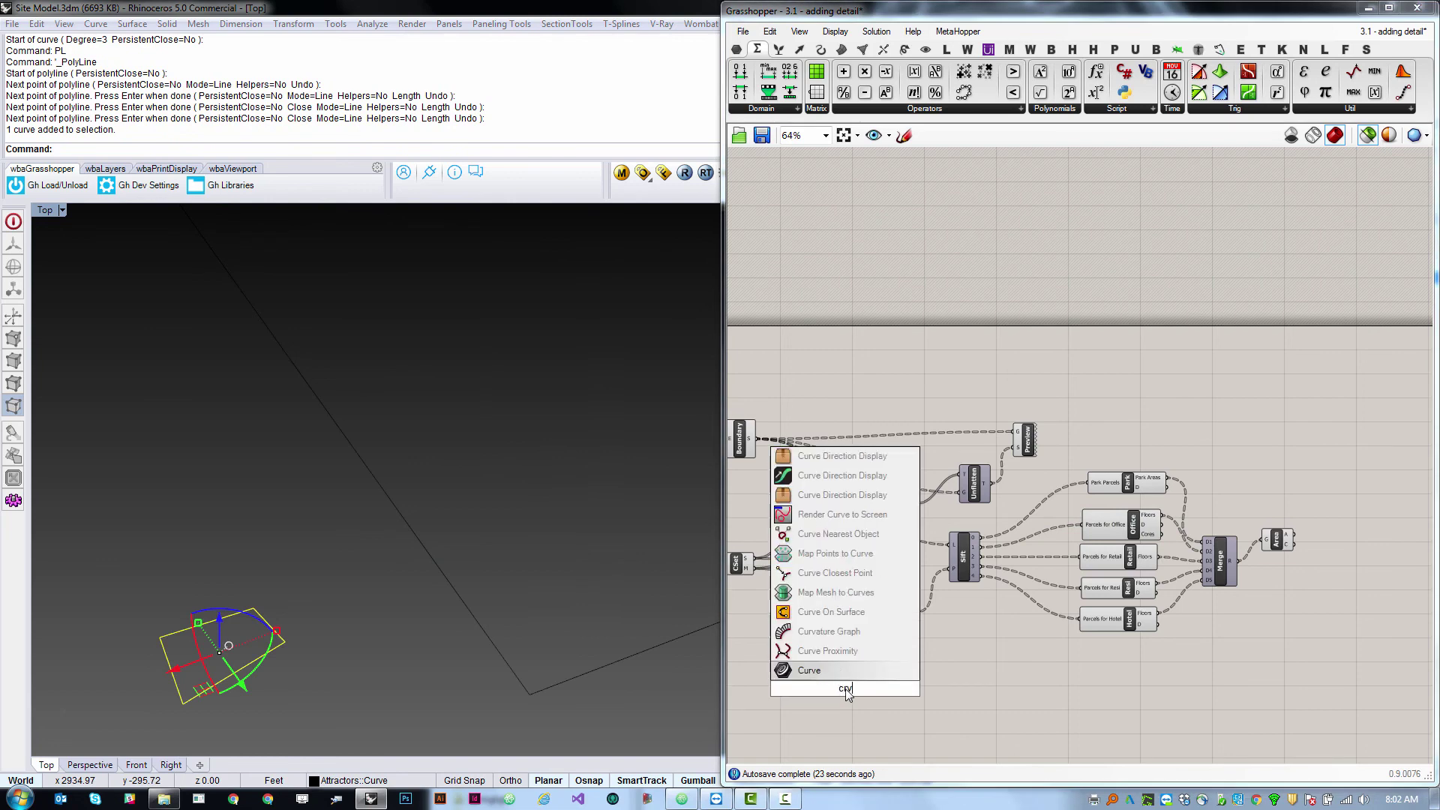
click(840, 668)
right_click(845, 688)
click(1005, 650)
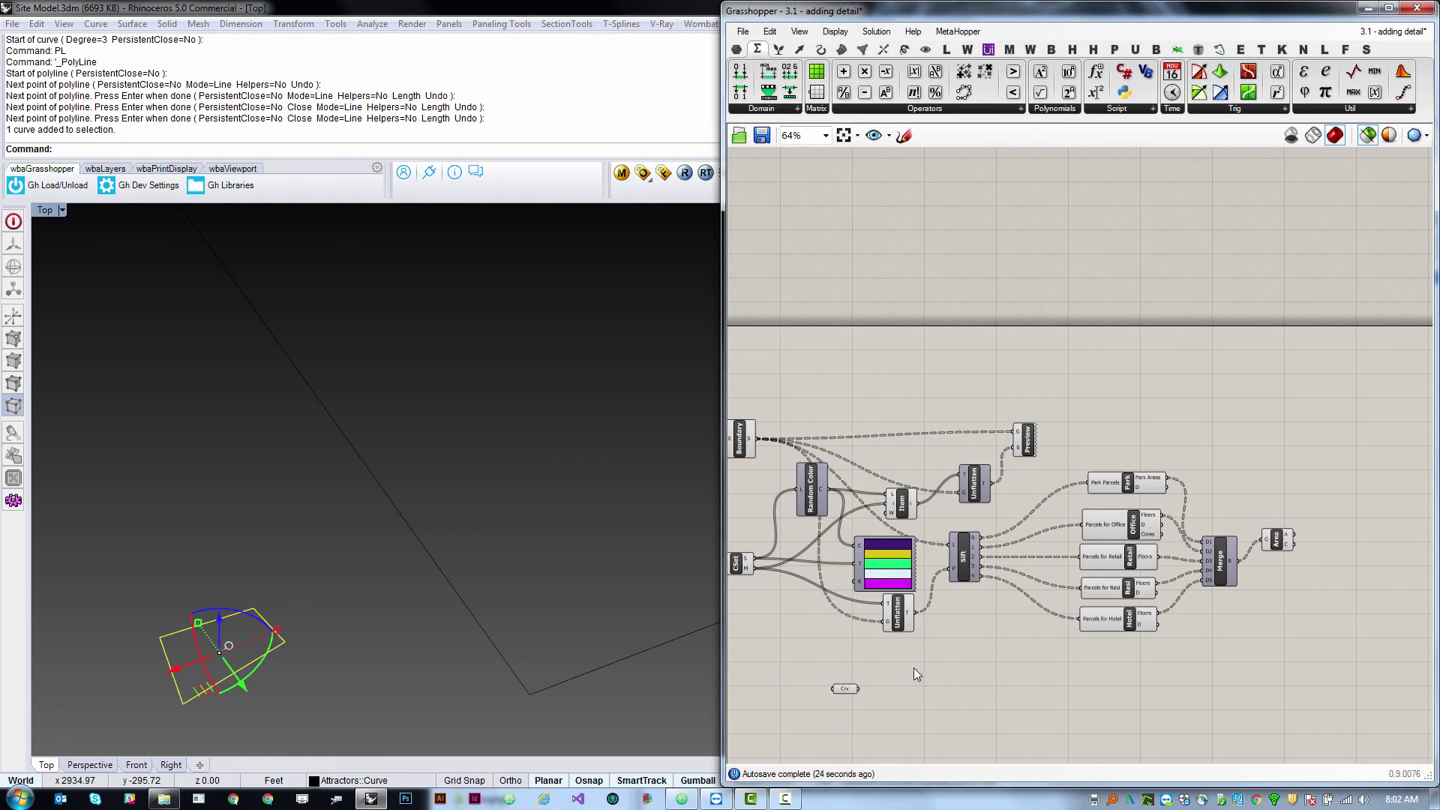
Duplicate the Office cluster beside the Curve parameter and feed the curve into its parcels input in place of the existing connection.
click(1139, 531)
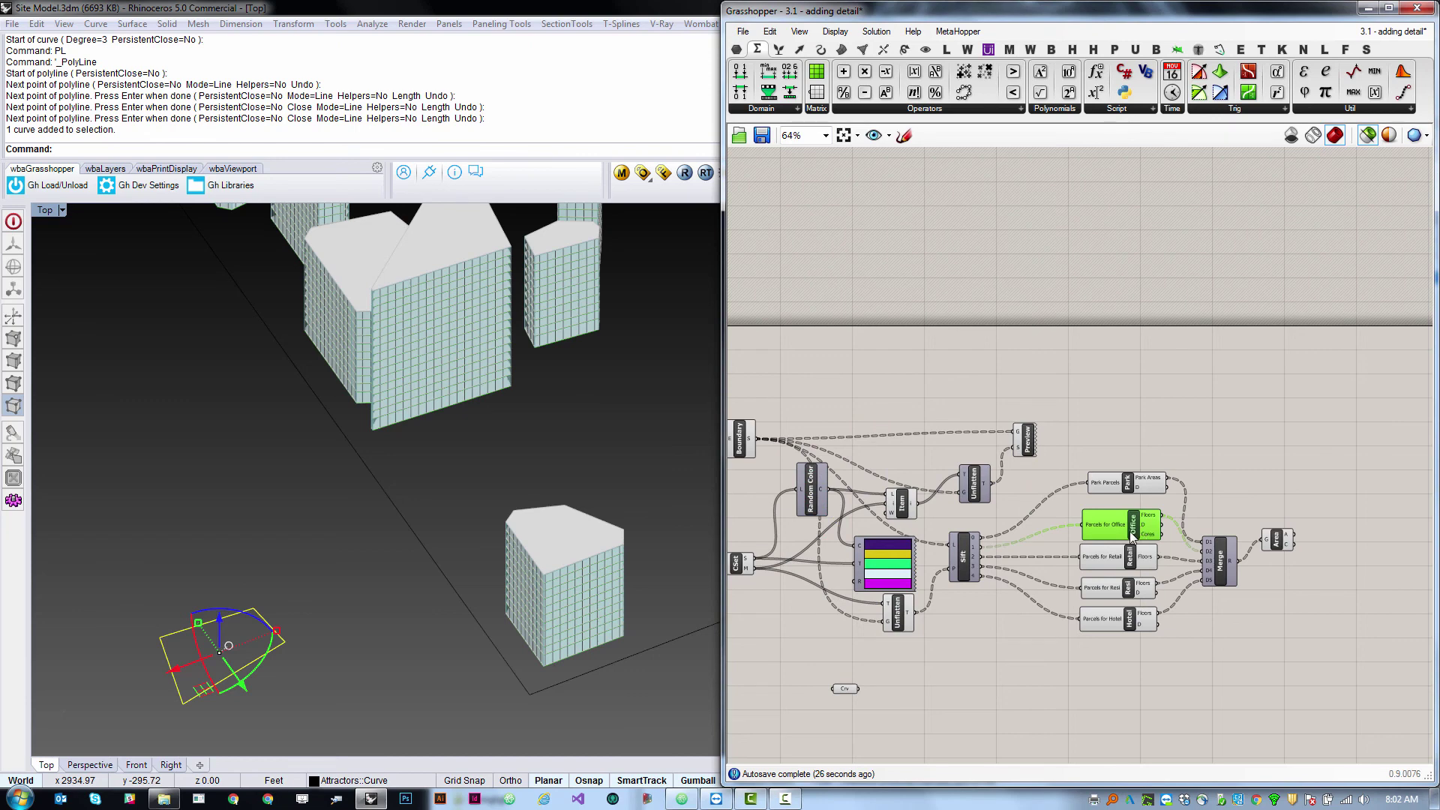
key(ctrl+c)
key(ctrl+v)
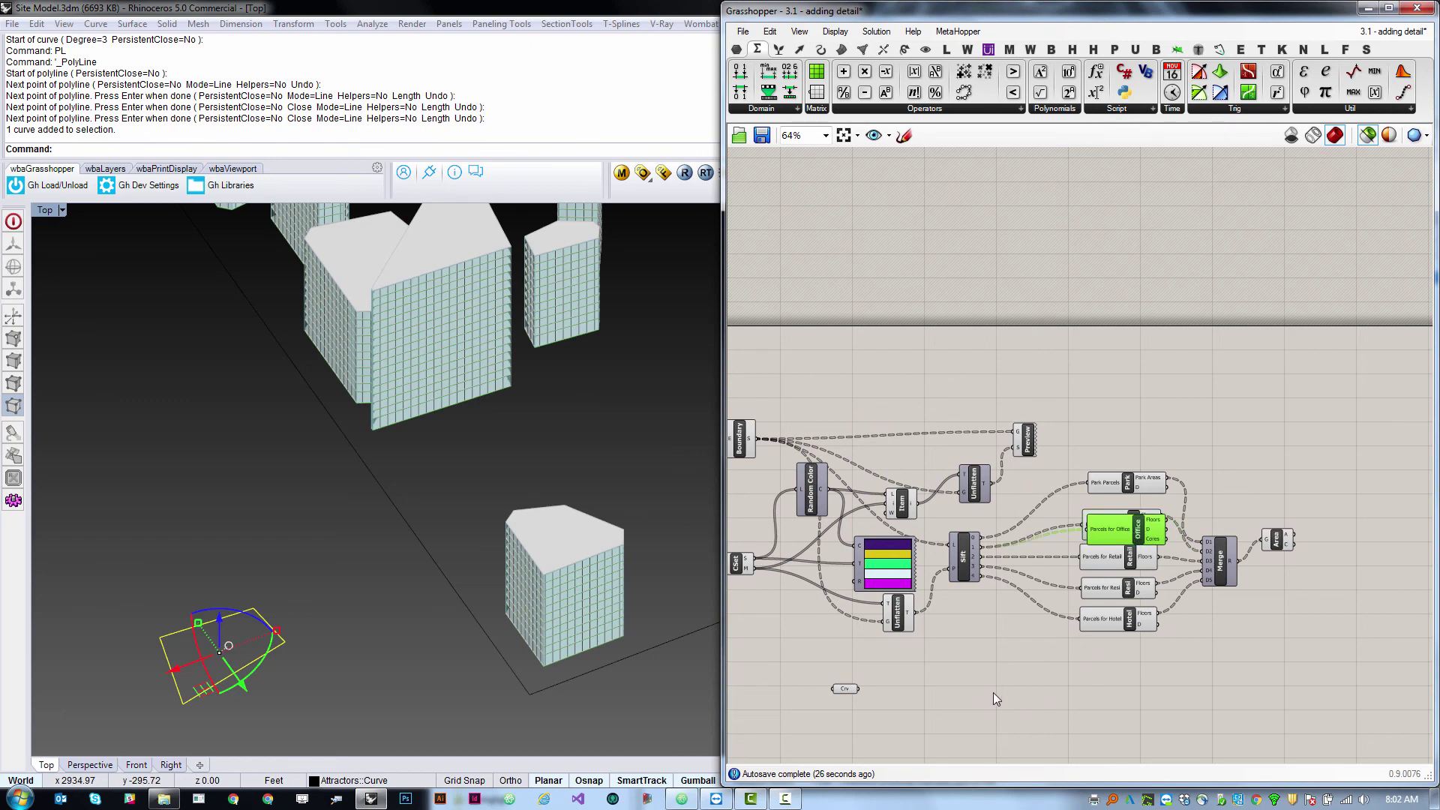
drag(1134, 530, 993, 692)
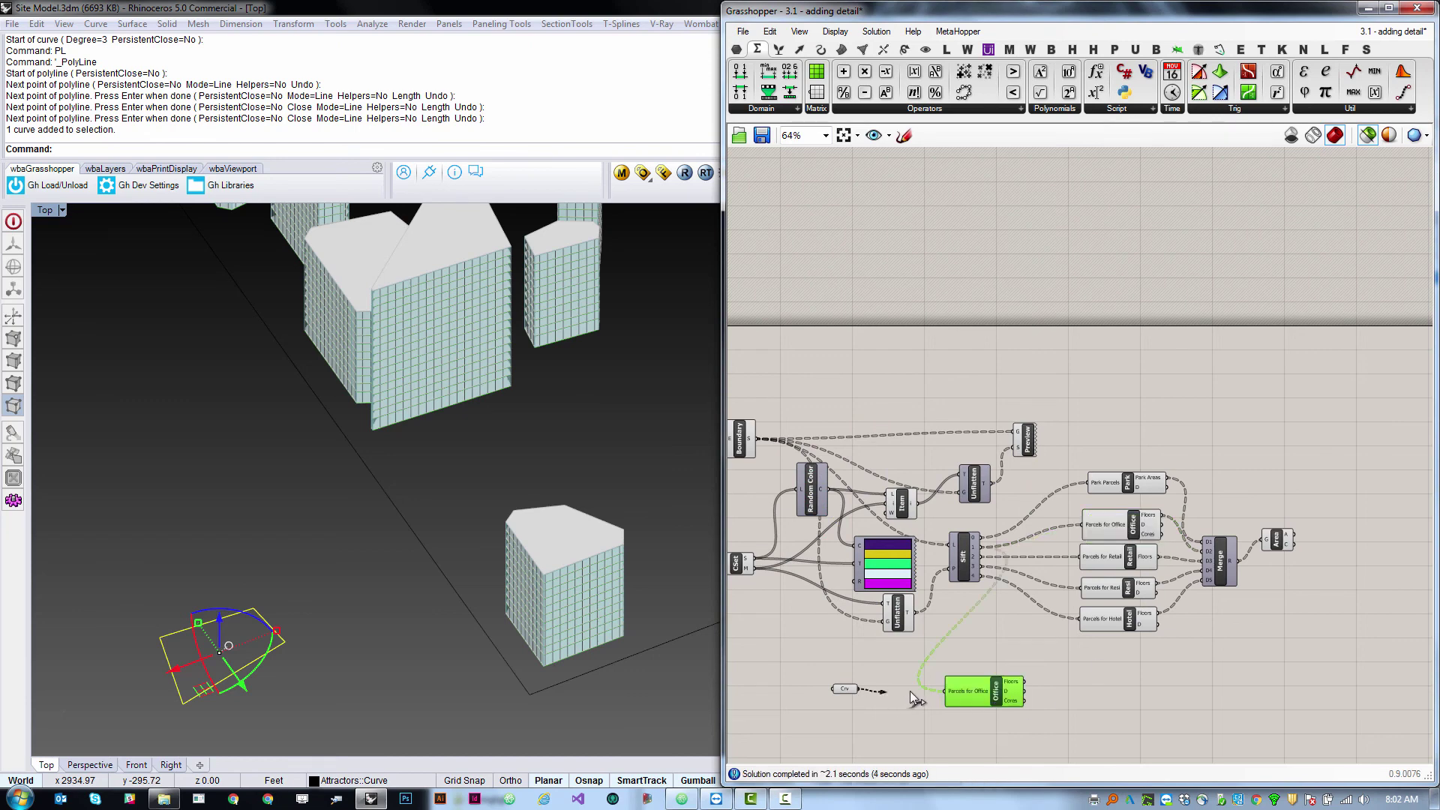
click(998, 732)
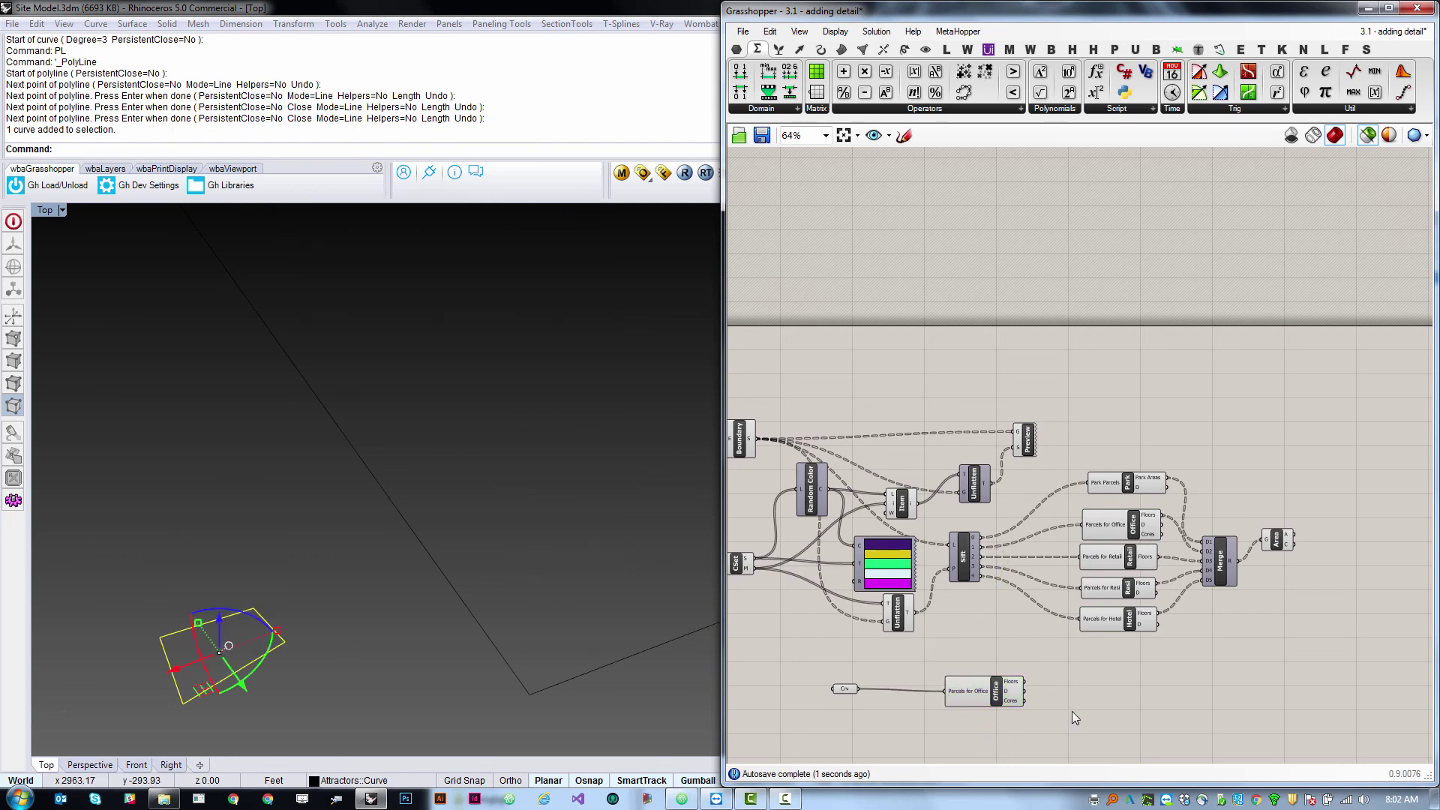
Select the copied Office cluster and inspect its tower on the drawn parcel from several sides.
click(984, 698)
right_drag(392, 675, 639, 651)
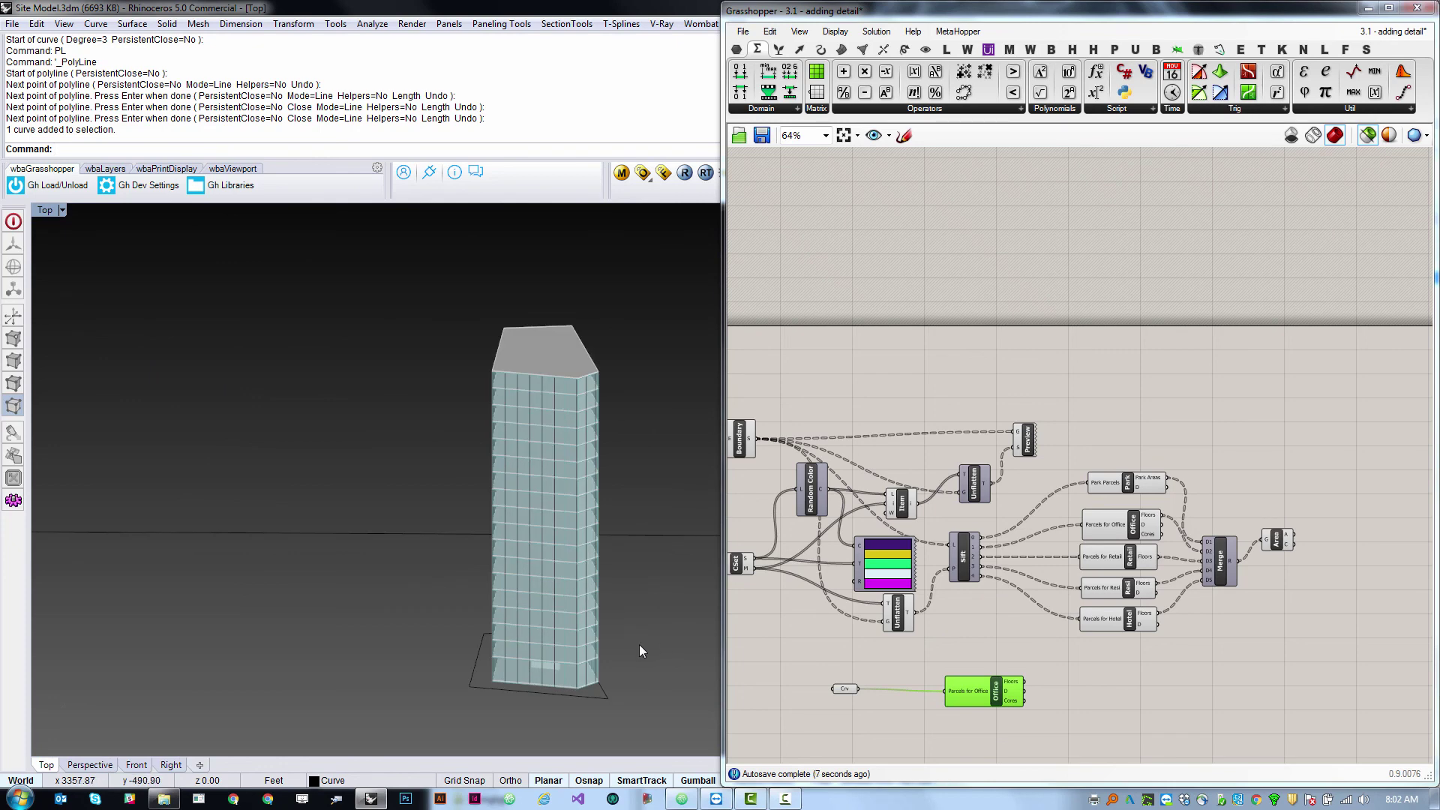
right_drag(489, 672, 511, 622)
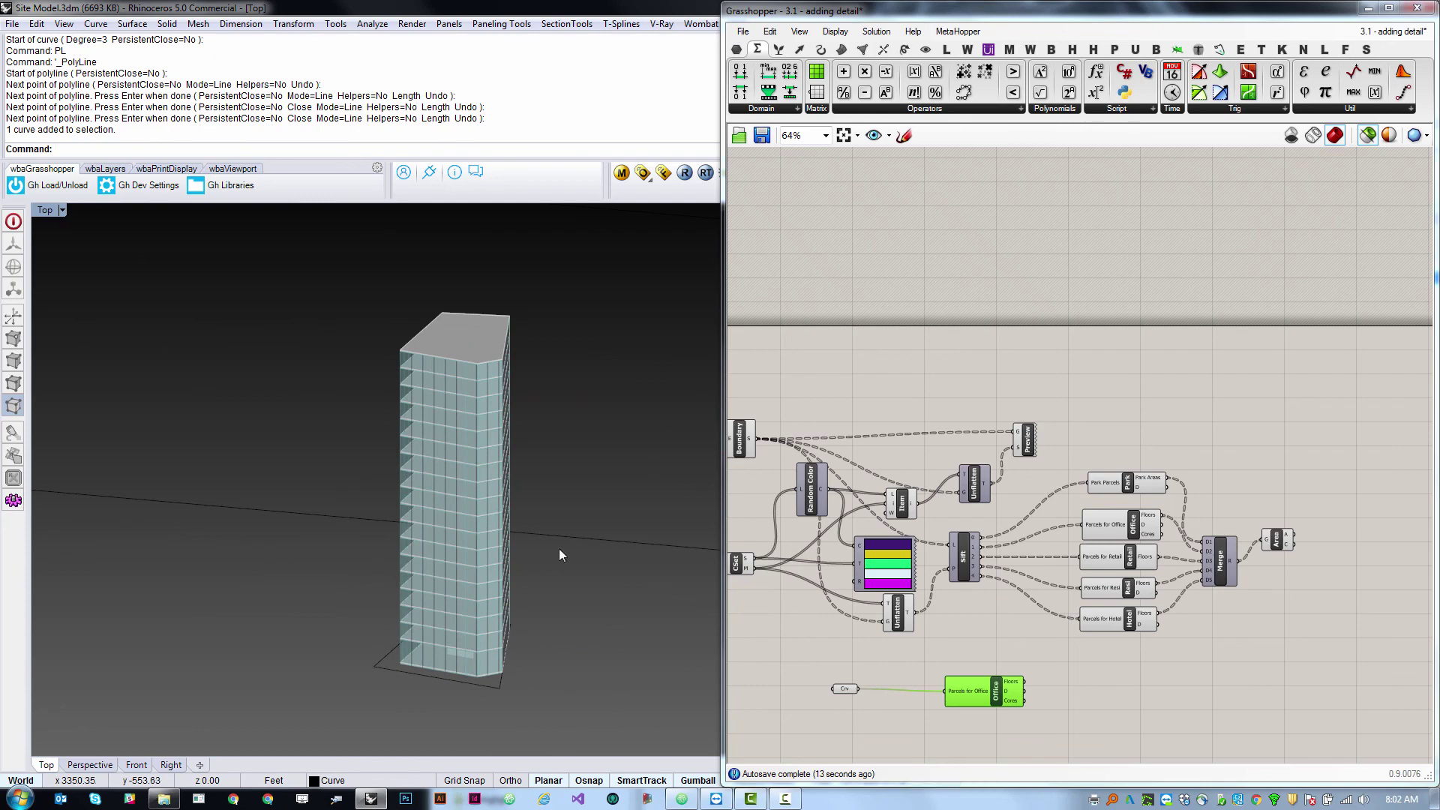
right_drag(560, 548, 397, 540)
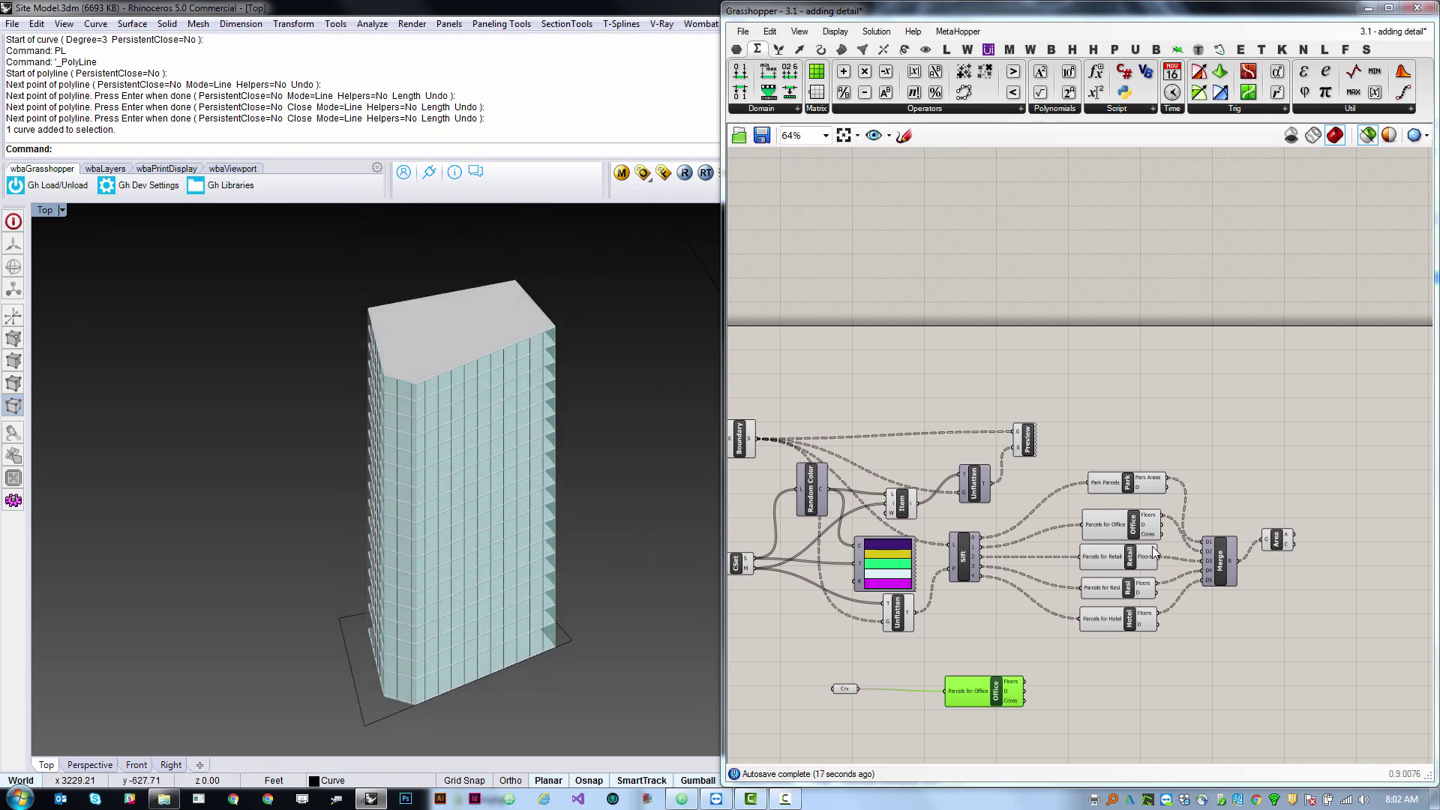
Deselect the copied Office cluster and select the Resi cluster in the main definition.
click(1140, 679)
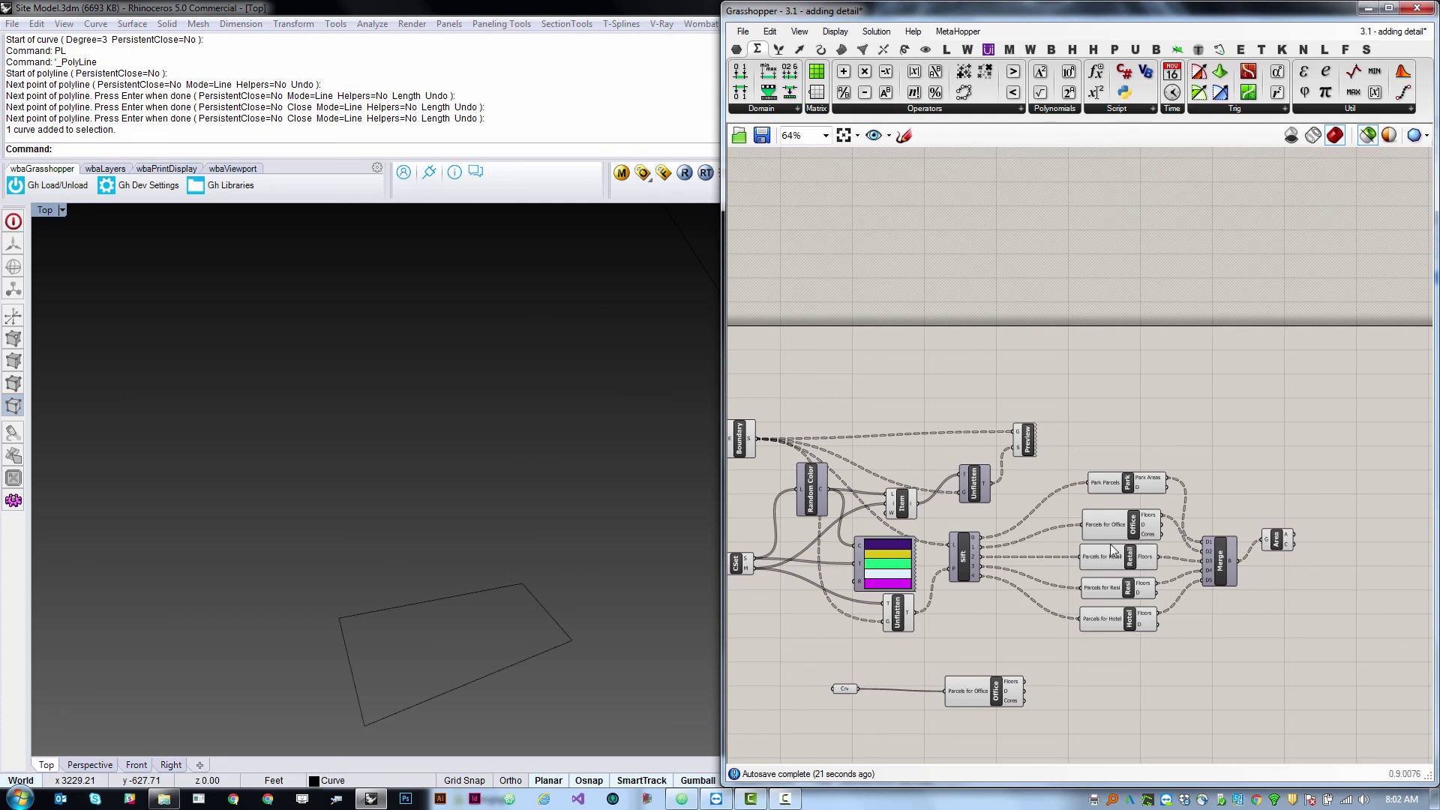
click(1110, 588)
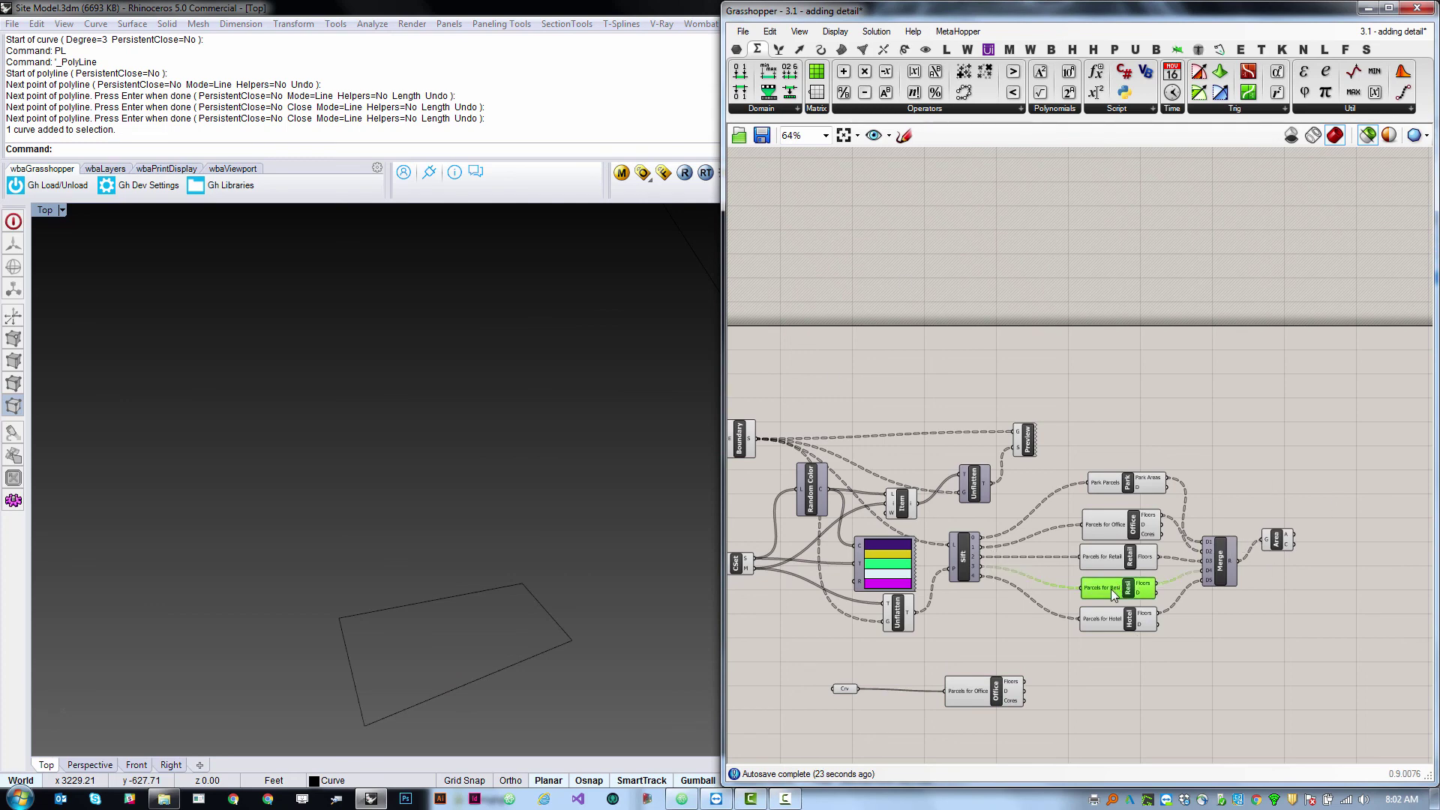